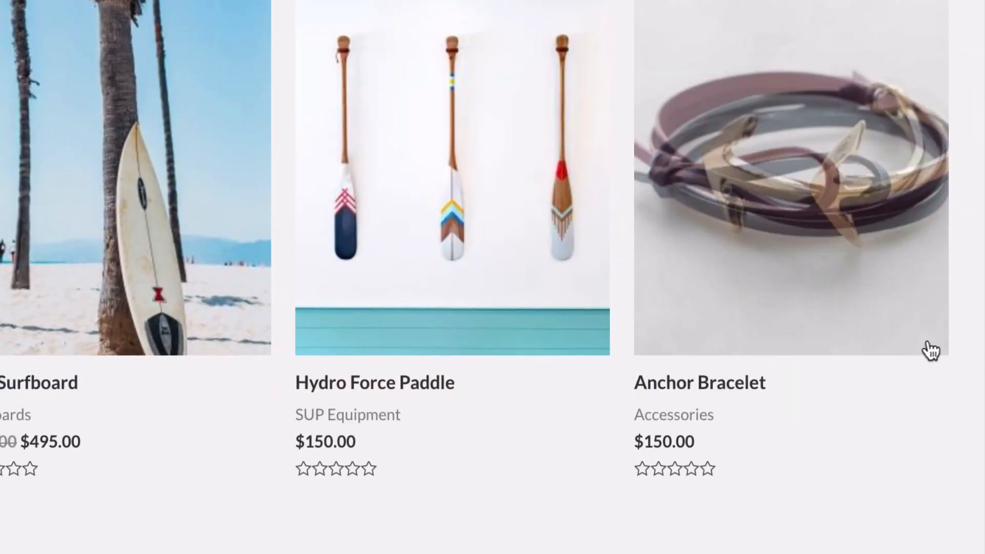
Look over the demo store's home page, including the featured products, the sale banner and the service highlights.
click(756, 431)
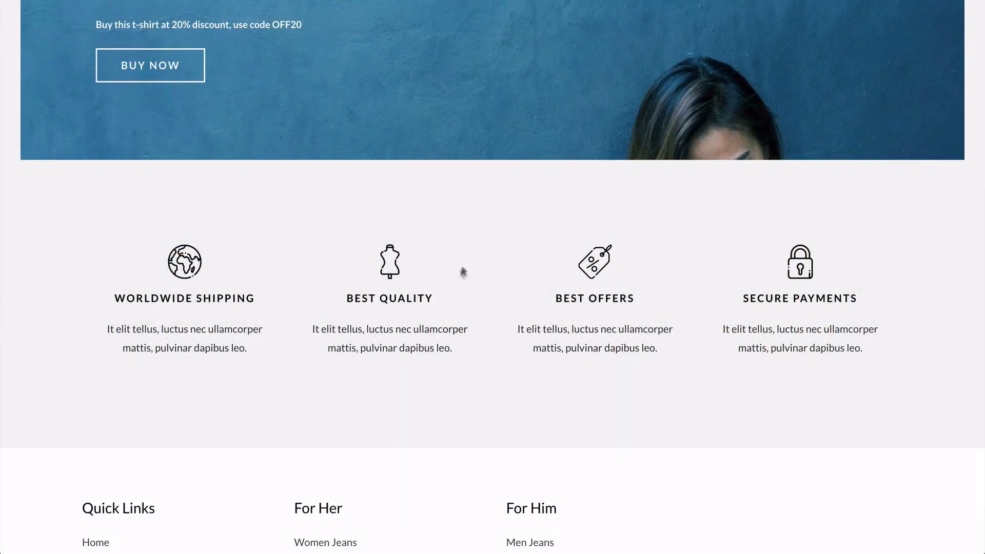
scroll(496, 290, up, 10)
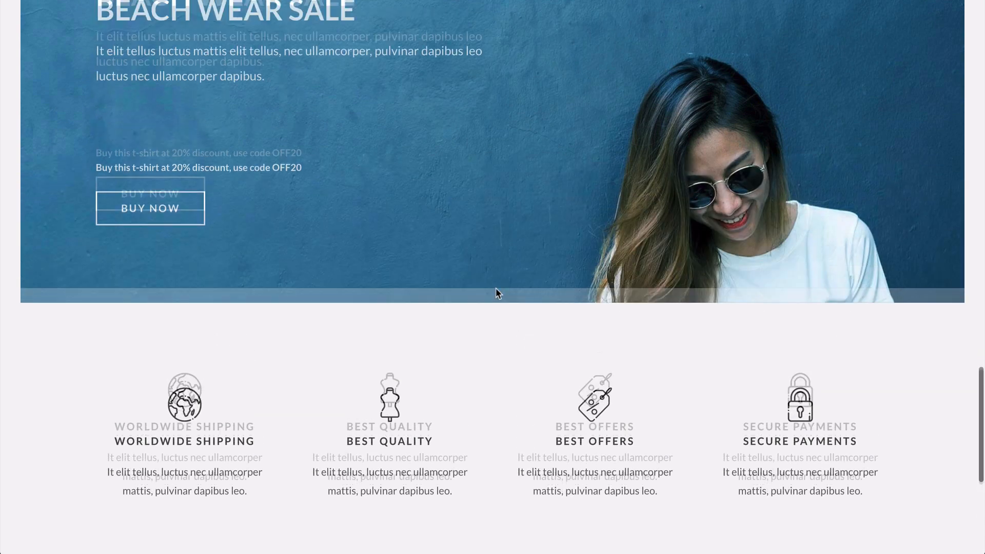
scroll(496, 288, up, 3)
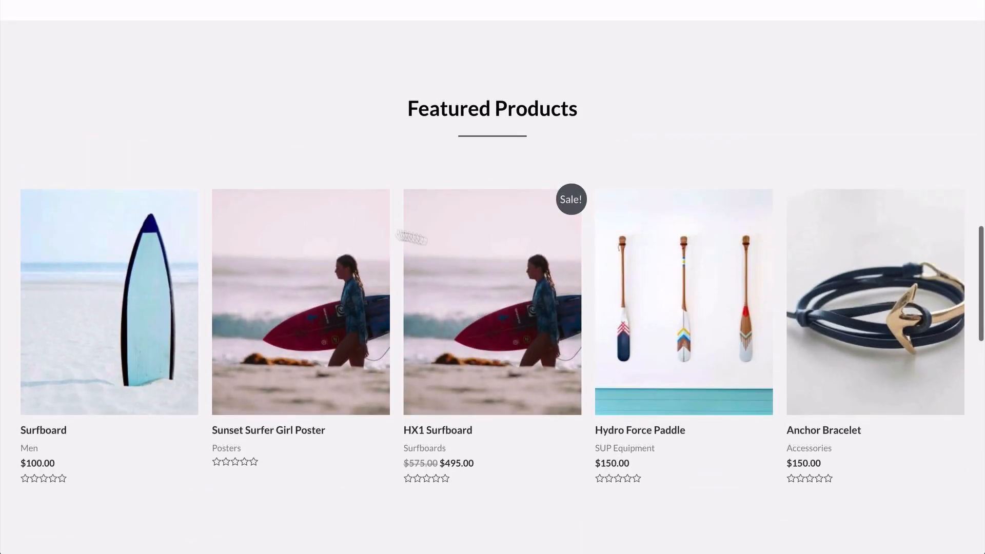
scroll(399, 135, up, 10)
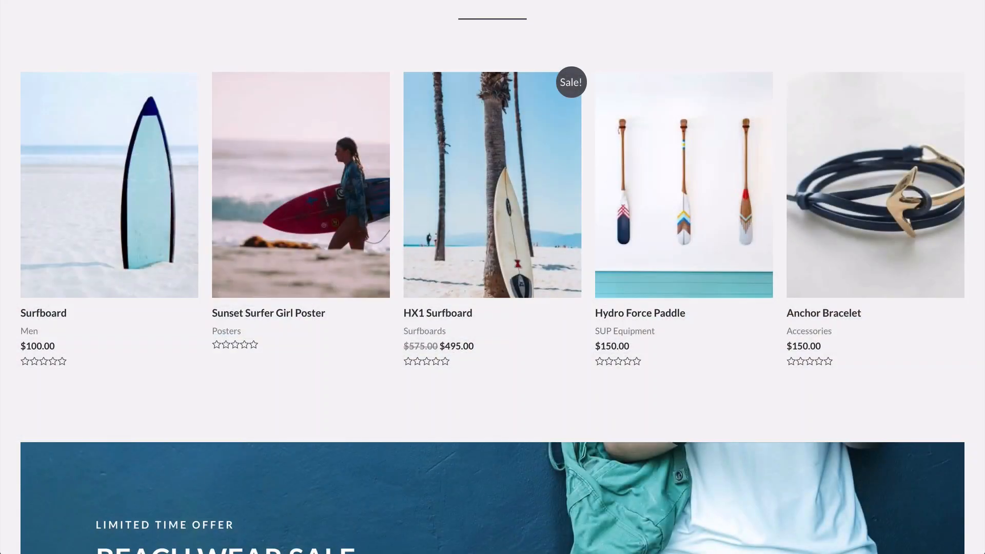
scroll(405, 295, down, 7)
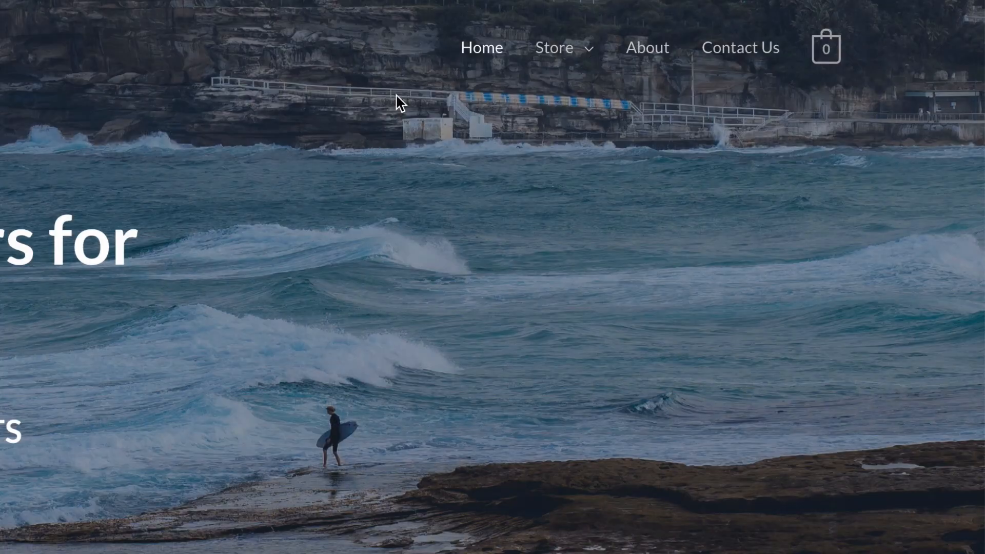
View the demo store's About and Contact Us pages, including the message form.
mouse_move(553, 64)
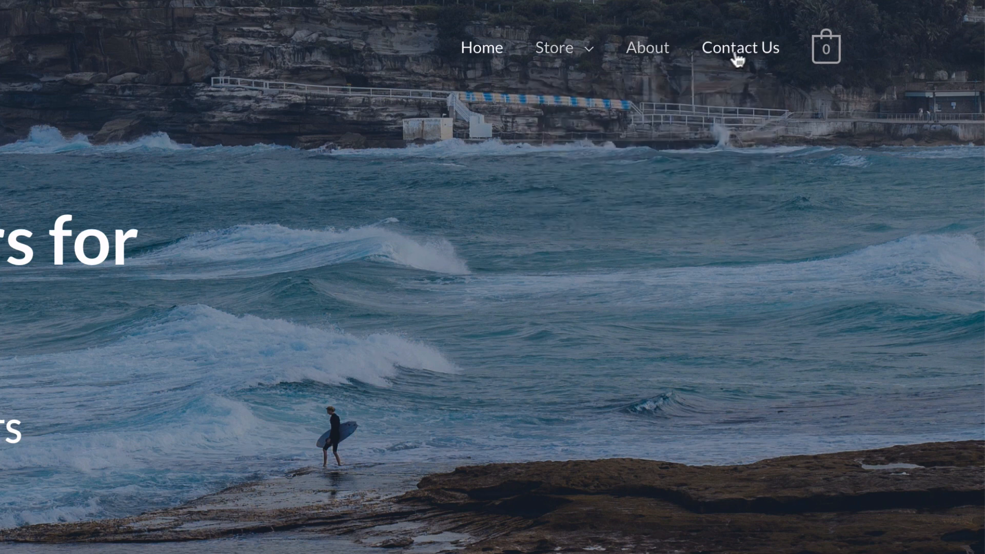
click(657, 61)
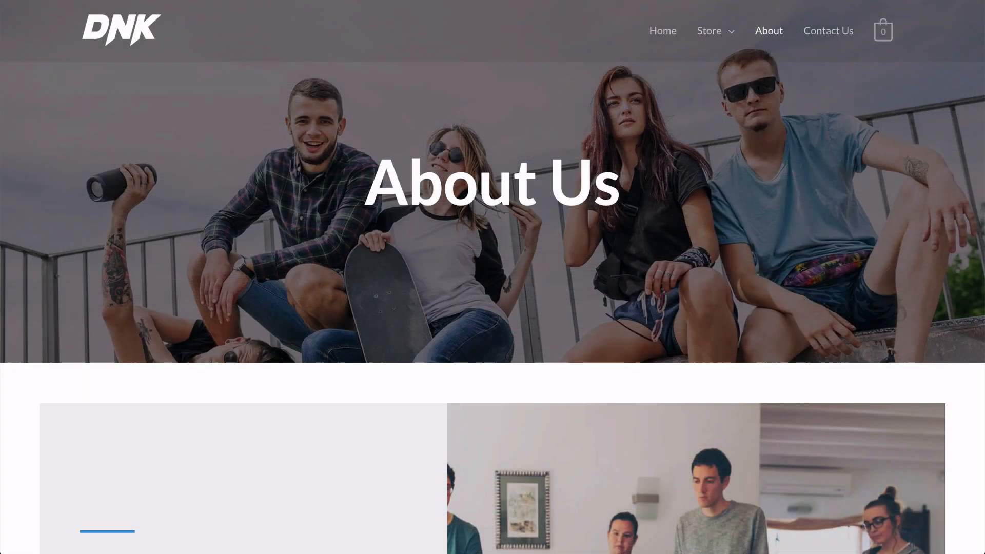
scroll(493, 277, down, 5)
scroll(492, 277, down, 3)
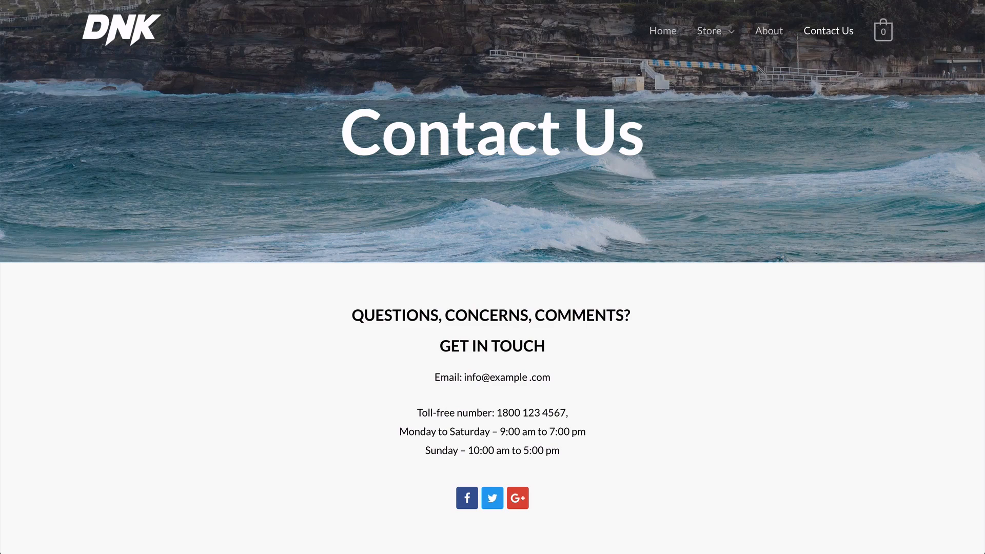
scroll(493, 277, down, 9)
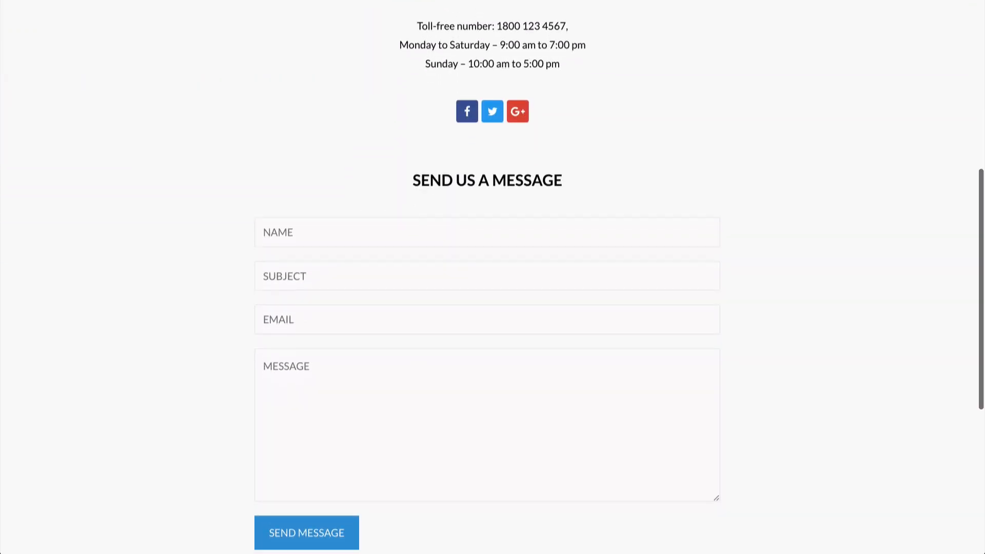
scroll(493, 277, up, 5)
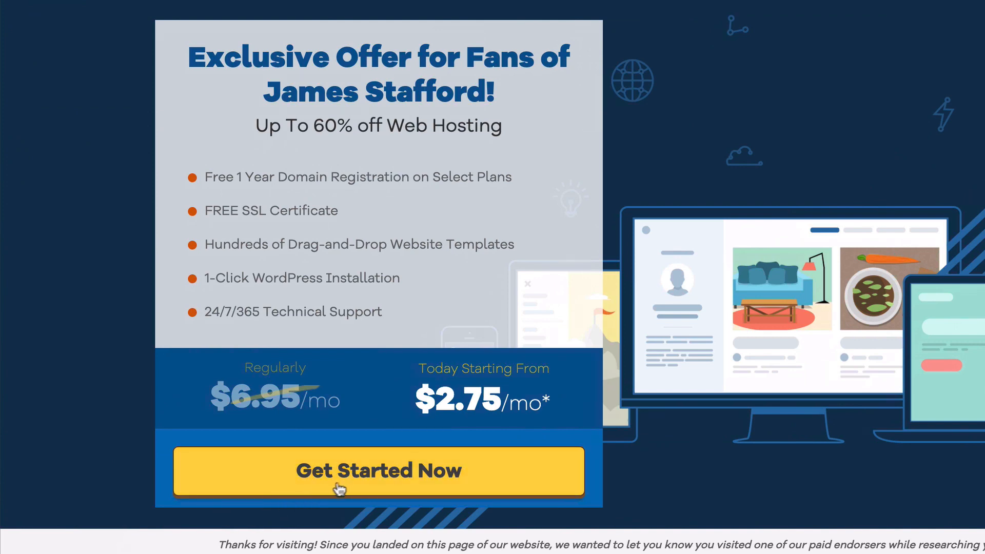
Start the hosting sign-up from the exclusive offer and check the domain extensions available for a new domain.
click(362, 484)
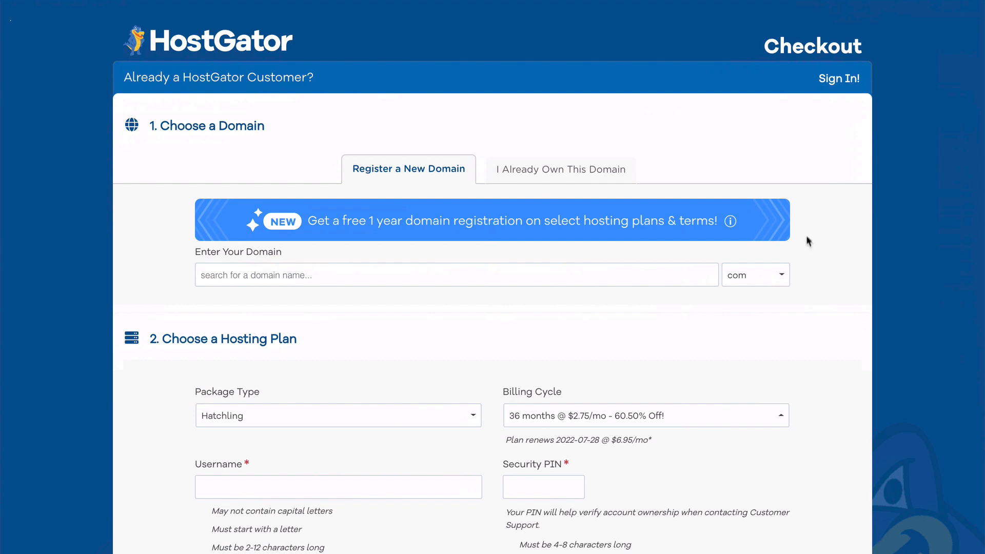
click(779, 276)
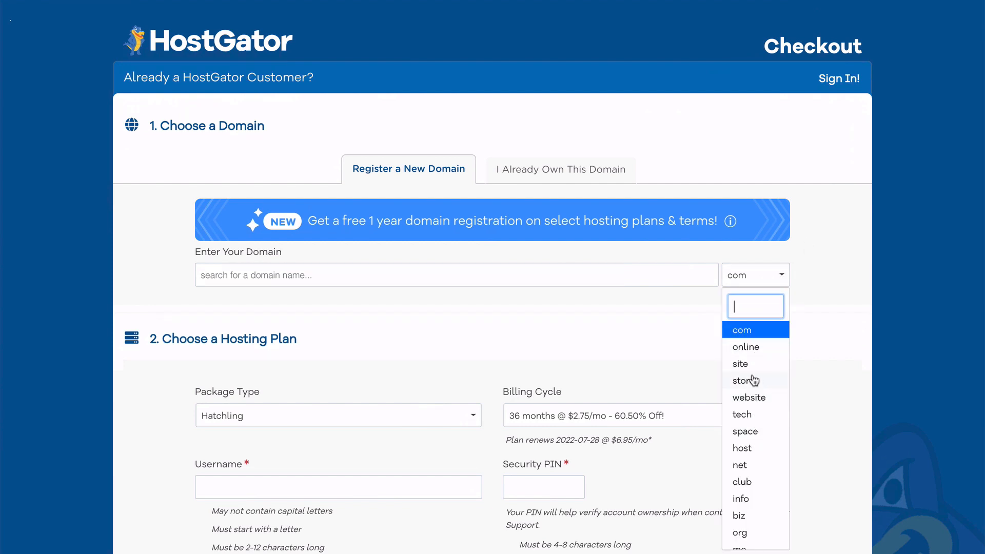
click(689, 366)
Choose the 12-month billing cycle and the Business package for the hosting plan.
scroll(692, 369, down, 4)
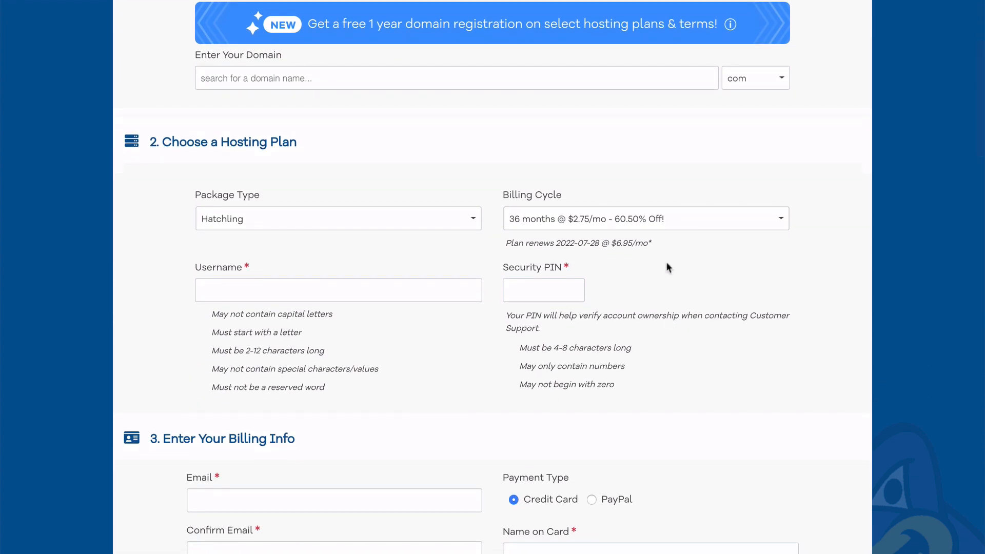
click(675, 229)
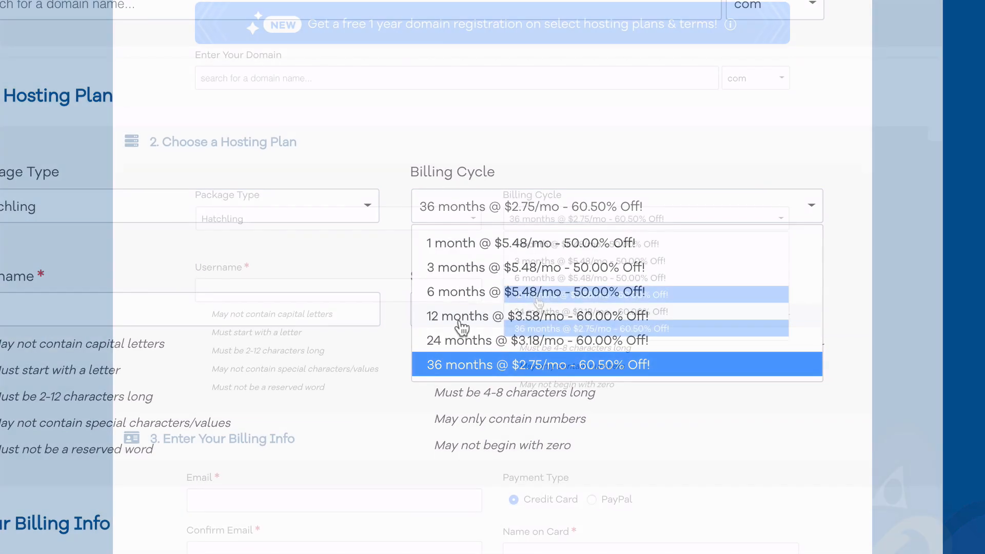
click(462, 317)
click(472, 221)
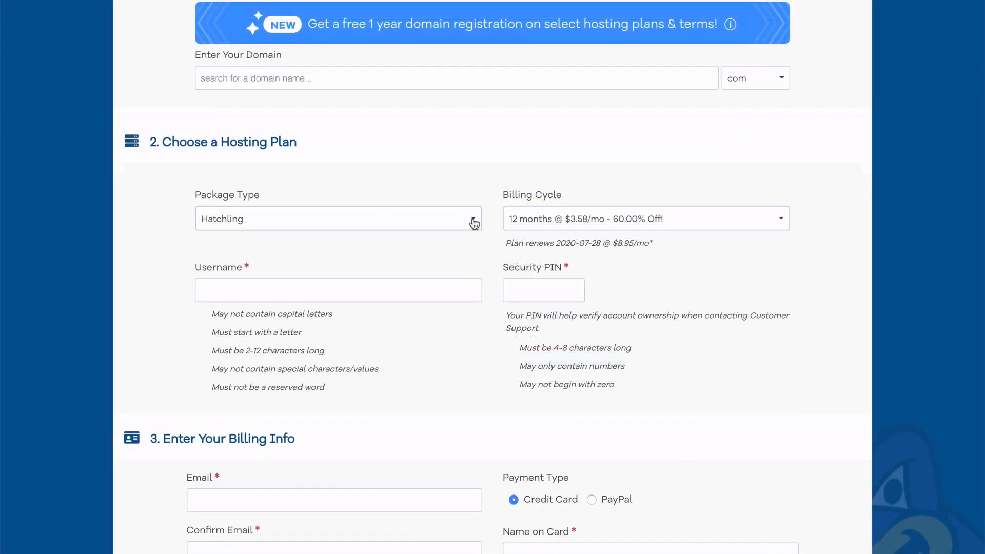
click(345, 282)
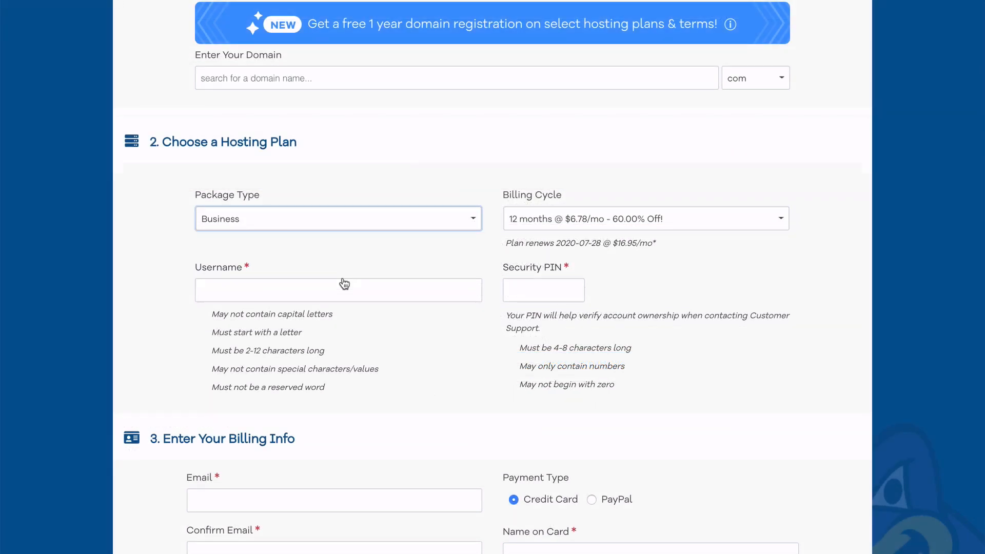
click(153, 289)
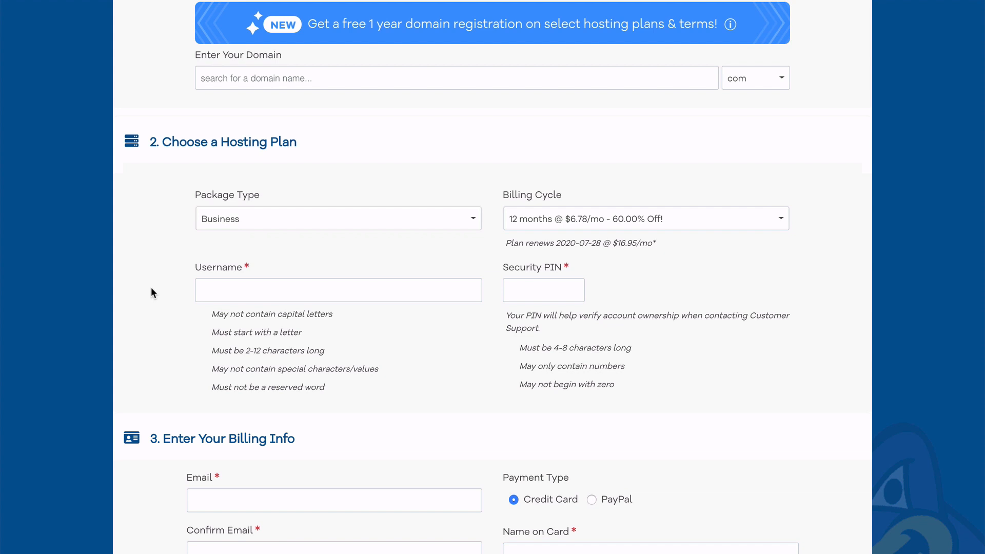
Remove the SiteLock Monitoring and CodeGuard Site Backup add-ons from the additional services.
scroll(151, 293, down, 6)
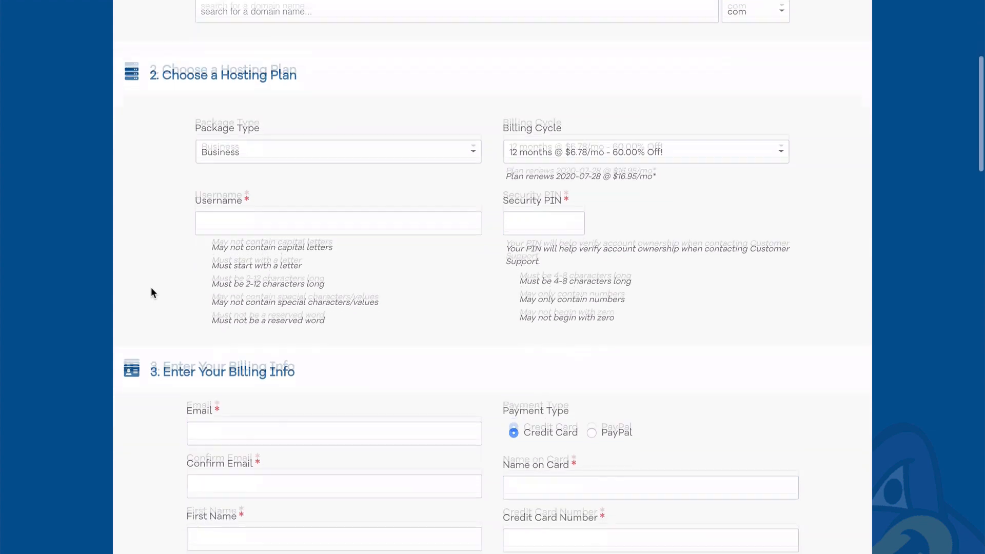
scroll(151, 292, down, 2)
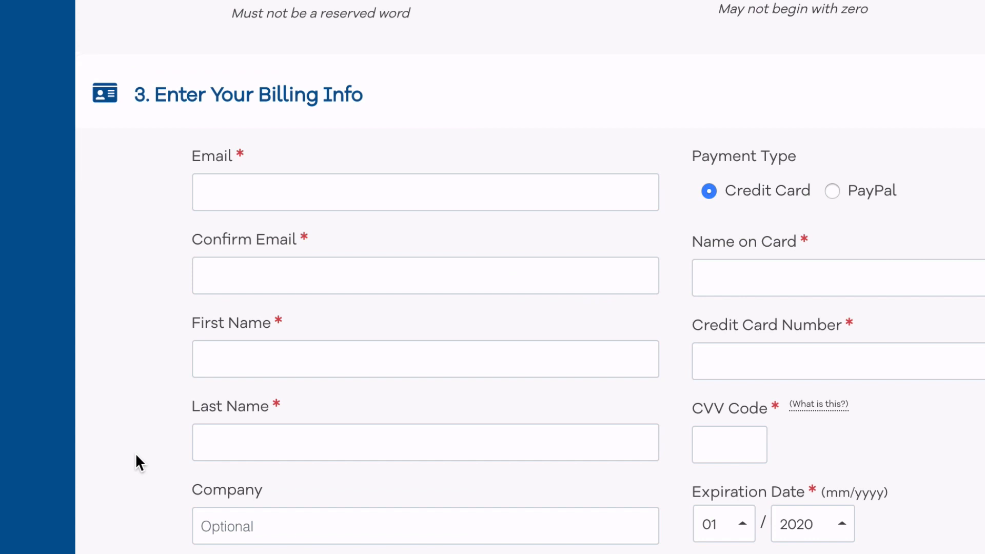
scroll(136, 455, down, 8)
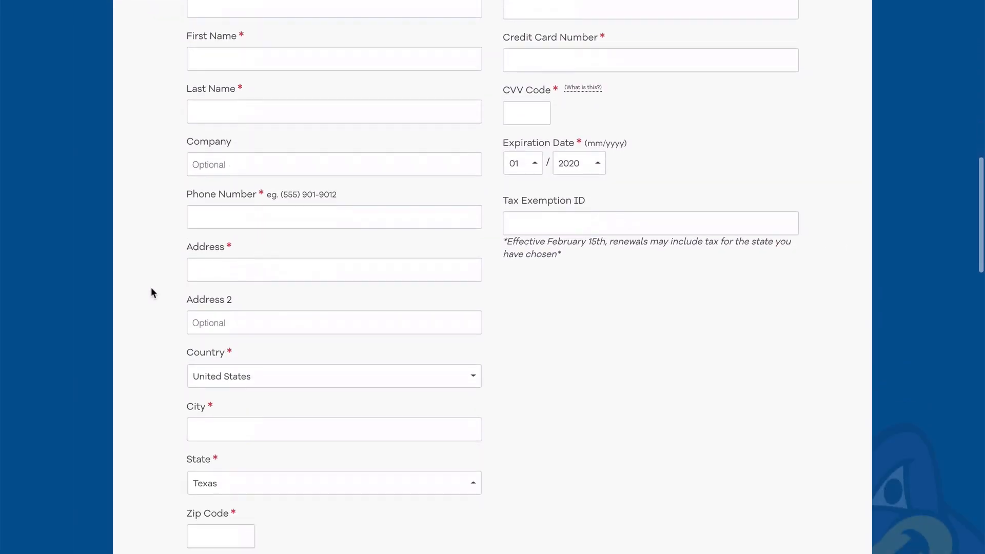
scroll(152, 292, down, 3)
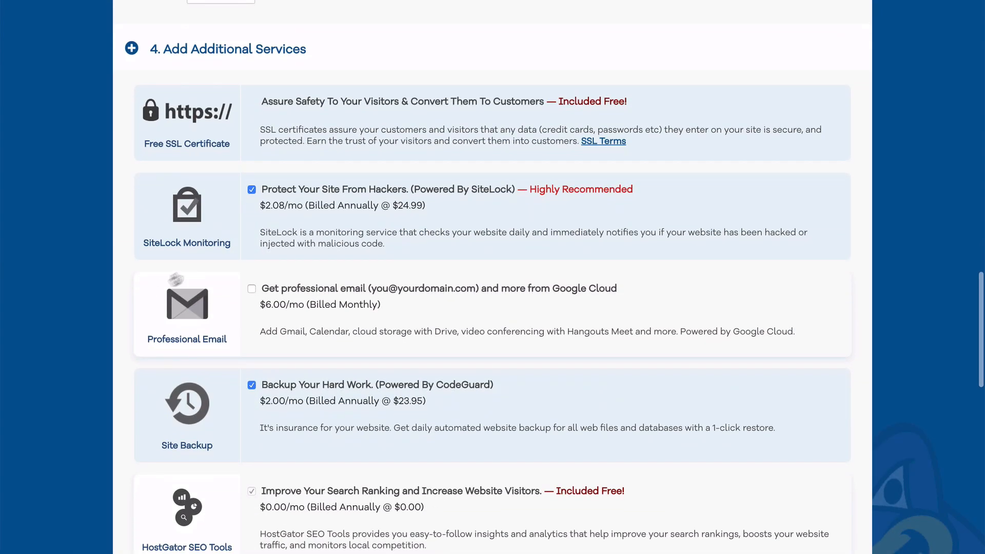
click(252, 189)
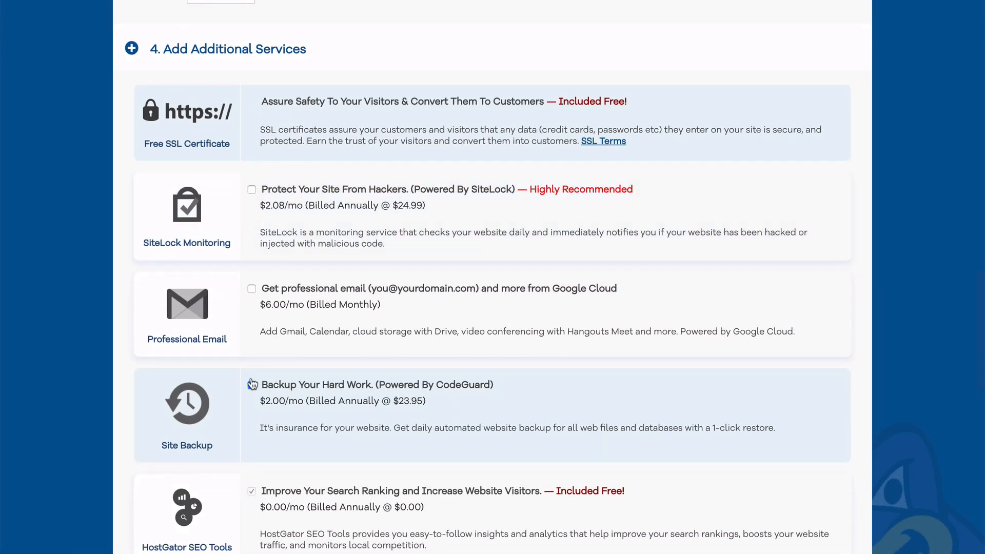
click(252, 386)
Review the coupon code and order details, and agree to the Terms of Service and Cancellation Policy.
scroll(252, 388, down, 6)
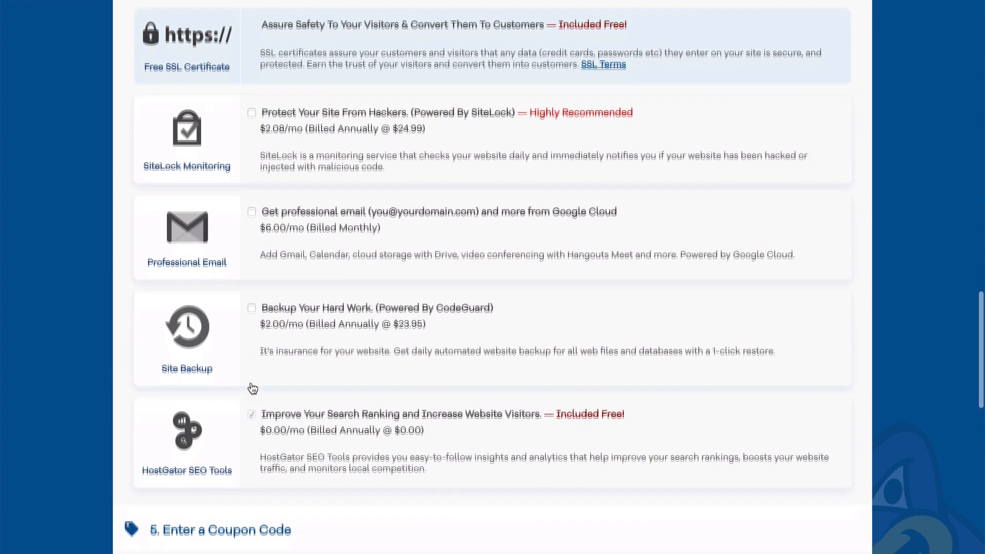
scroll(251, 384, down, 1)
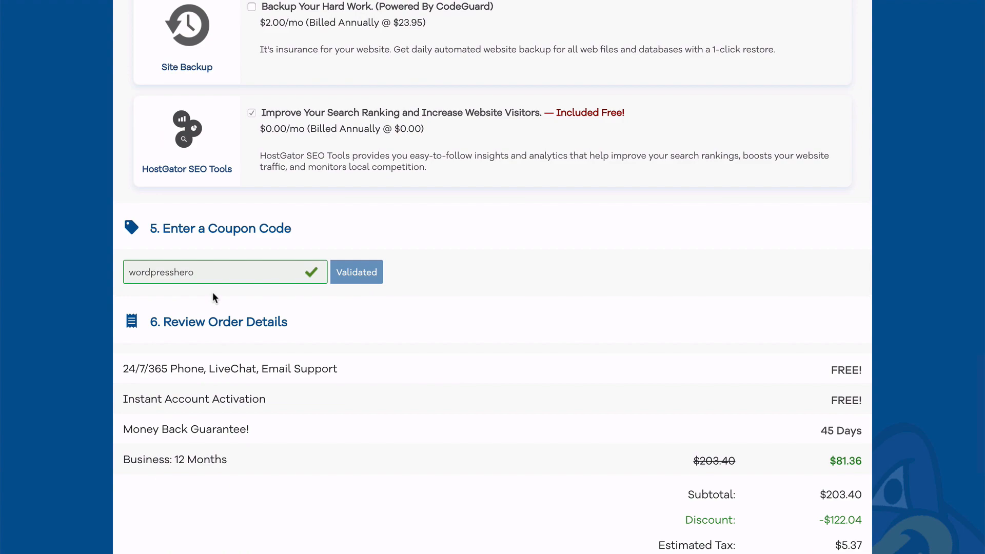
scroll(213, 294, down, 4)
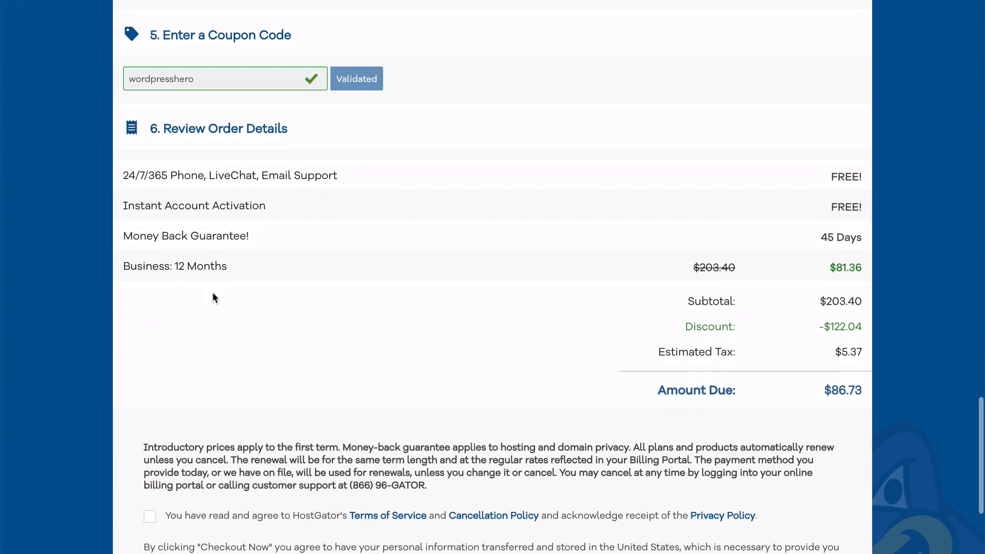
scroll(215, 297, down, 4)
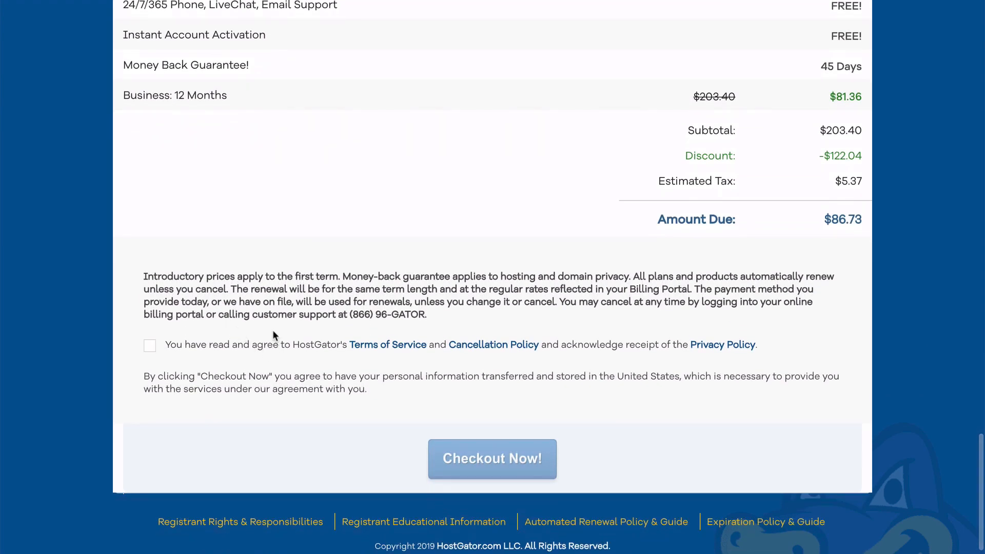
click(149, 345)
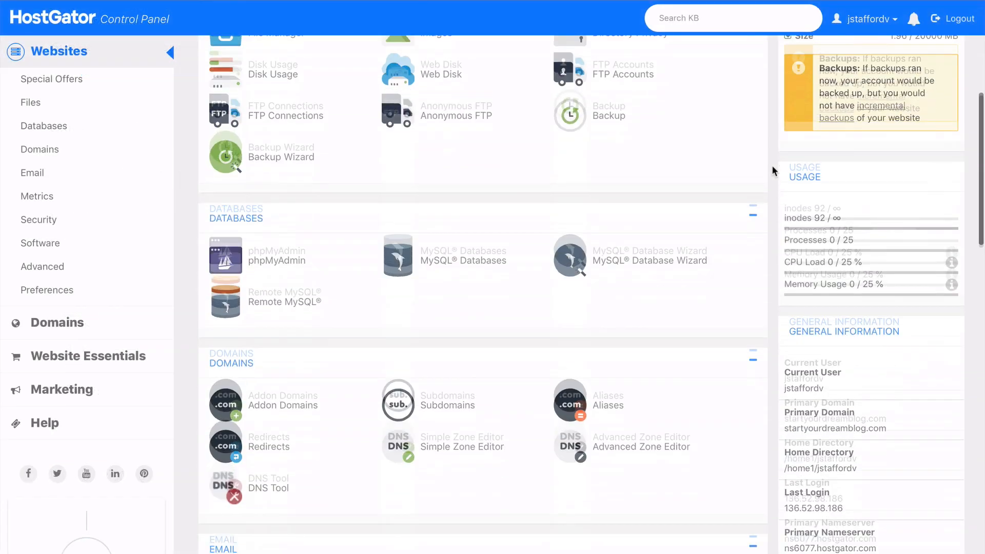
In the HostGator Control Panel, open the PHP Selector and show the PHP versions available for the .php file extension.
scroll(771, 164, down, 8)
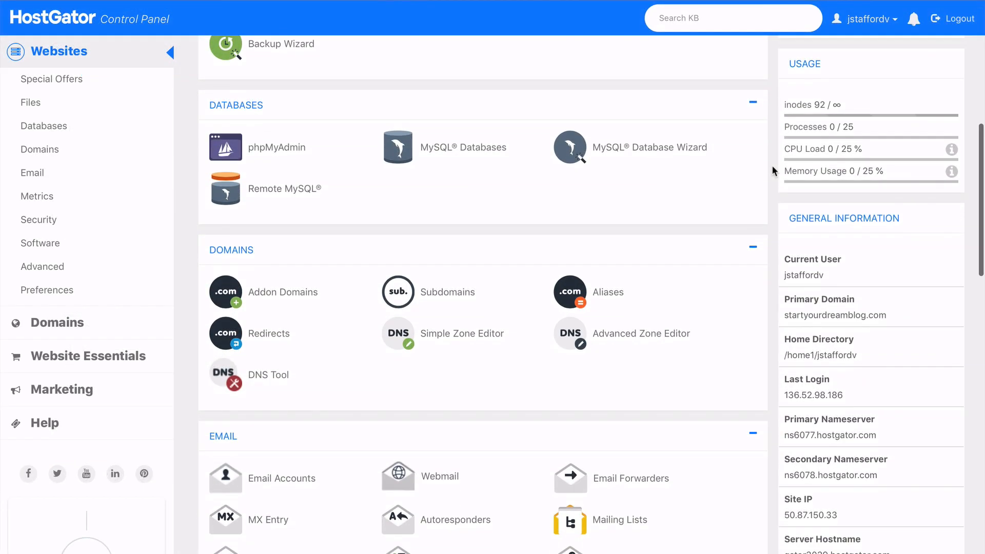
scroll(772, 165, down, 5)
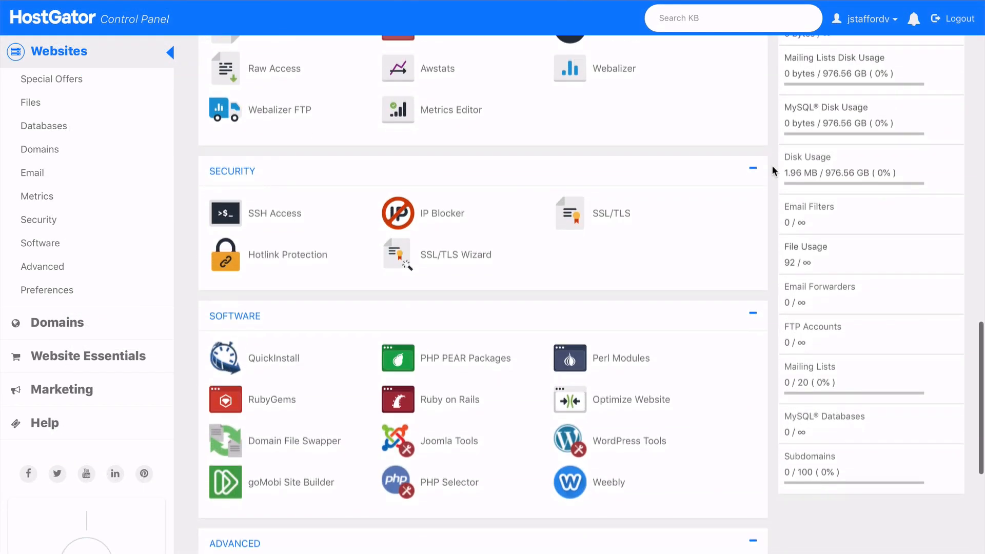
scroll(772, 165, down, 1)
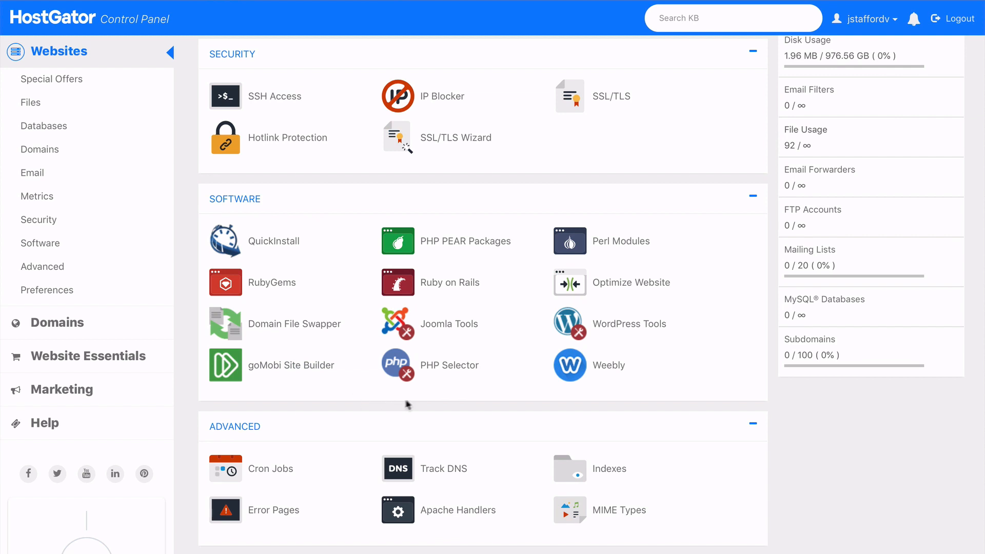
click(446, 367)
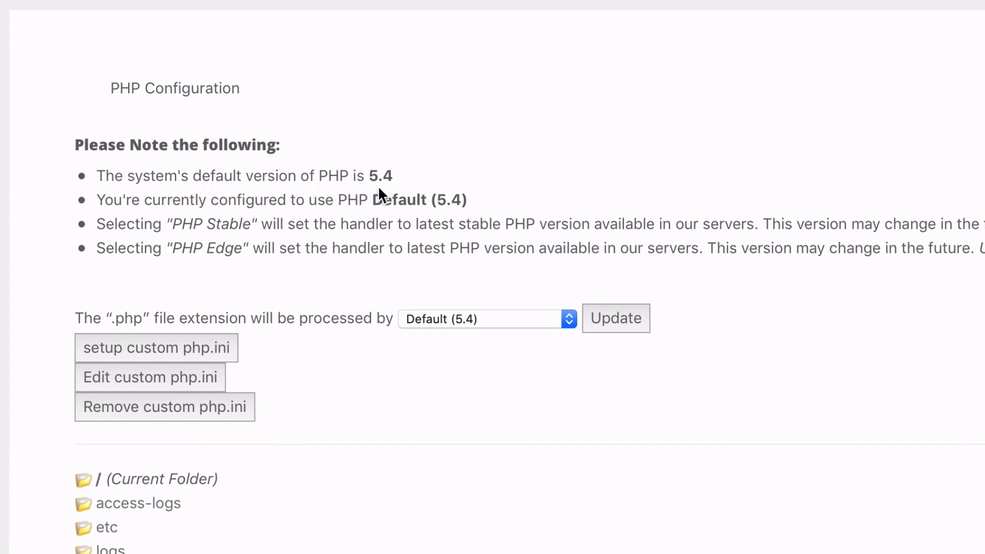
click(494, 315)
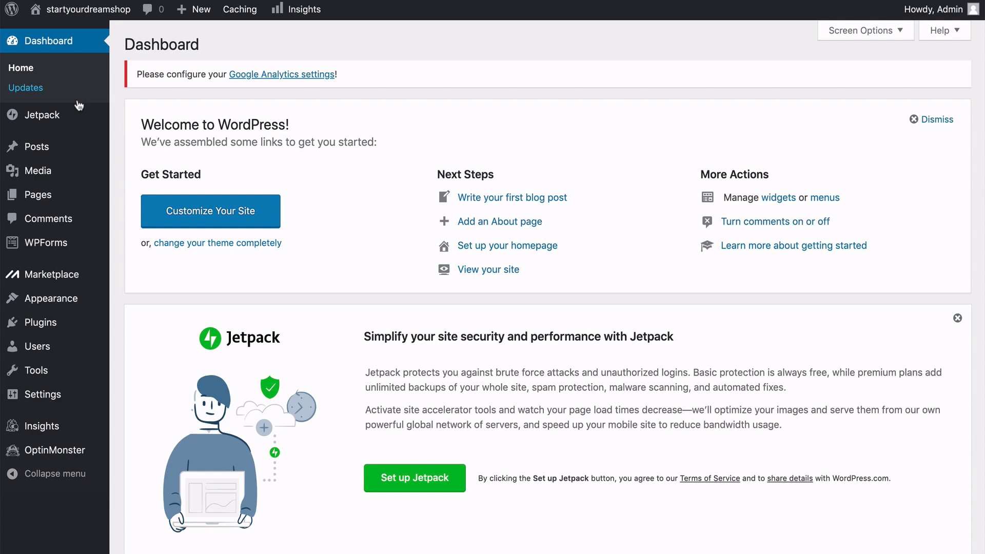
mouse_move(64, 152)
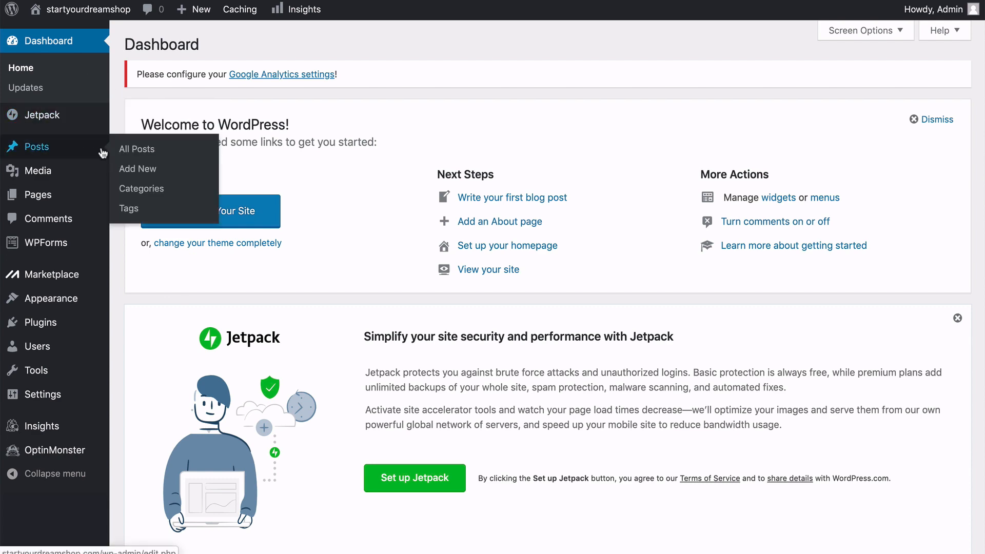
mouse_move(70, 200)
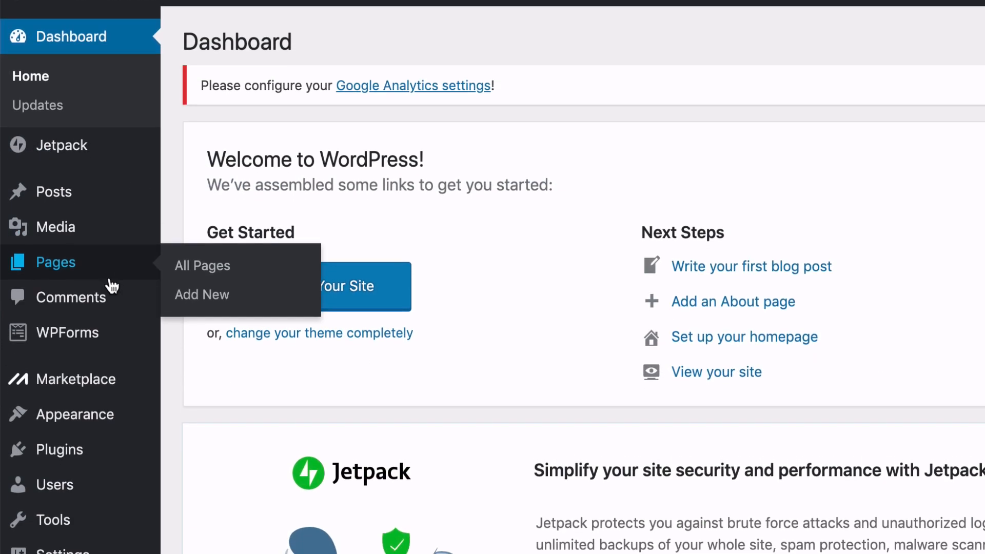
mouse_move(96, 437)
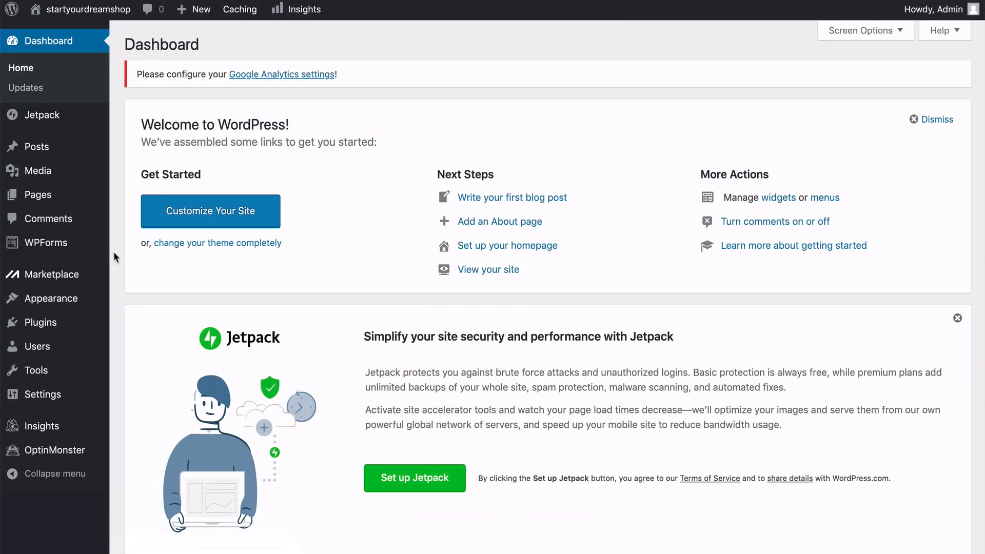
Open the site's installed themes and start adding a new theme.
mouse_move(101, 301)
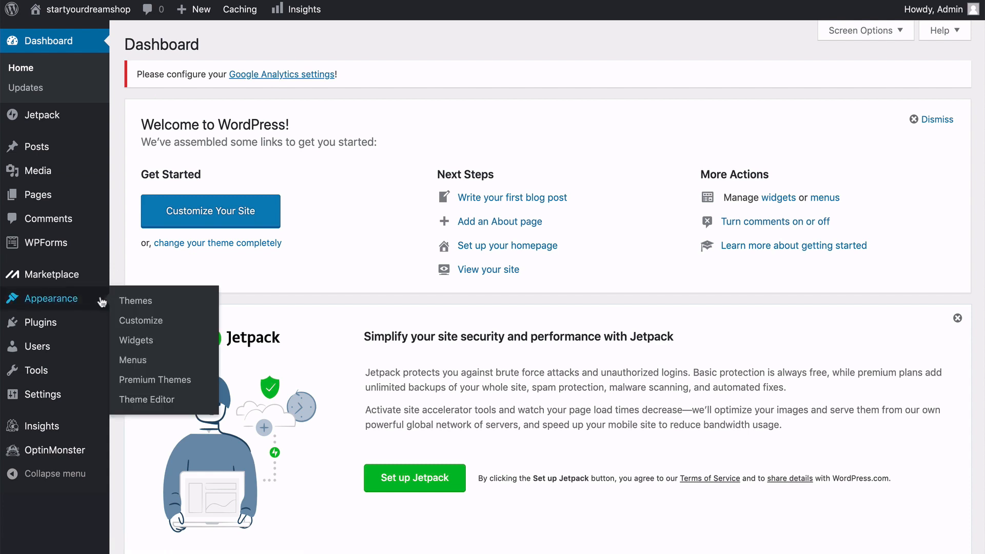
click(136, 305)
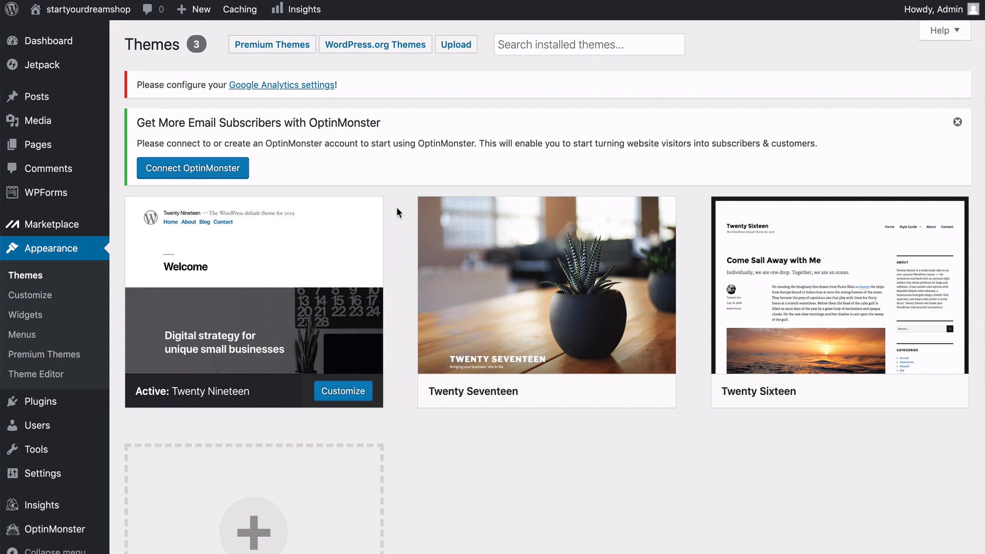
scroll(396, 208, down, 4)
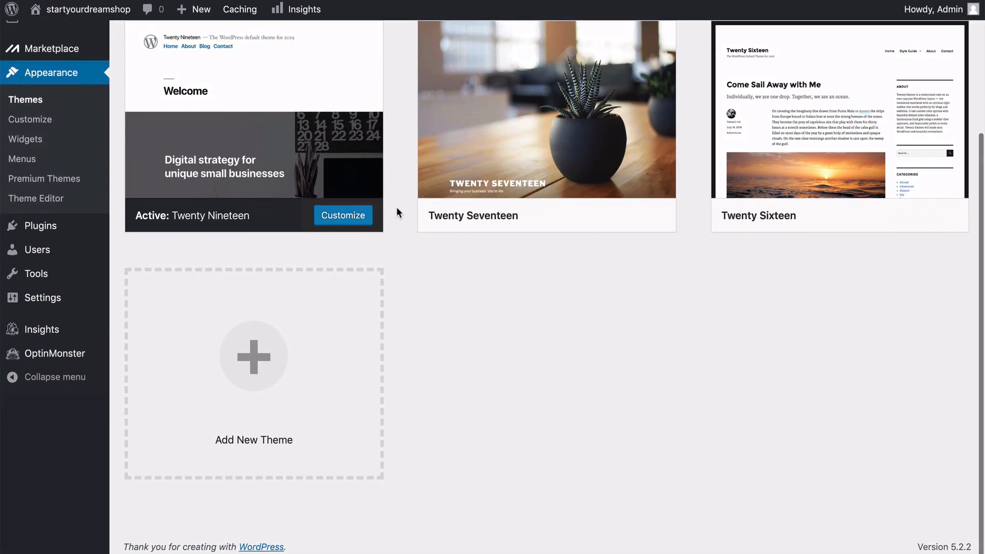
scroll(403, 267, up, 3)
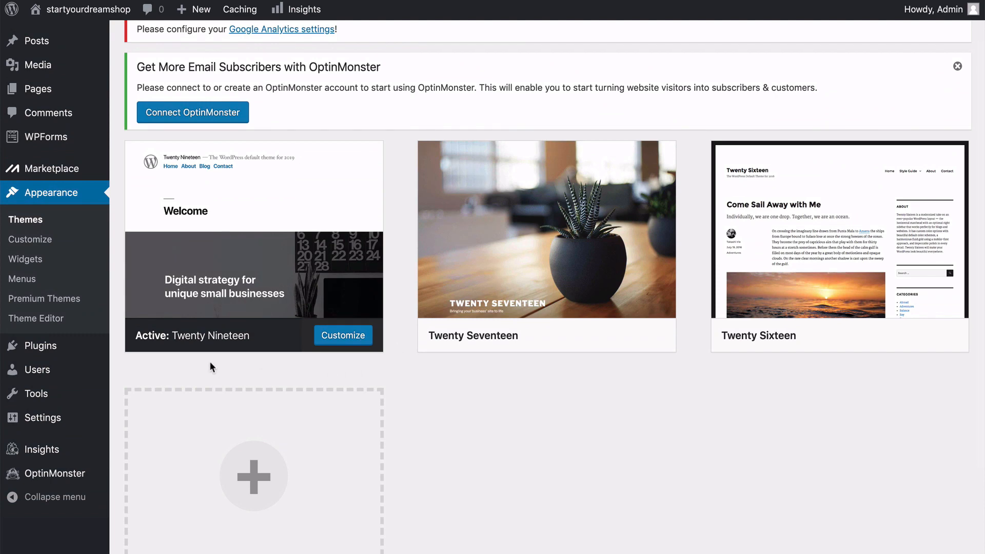
scroll(399, 362, down, 3)
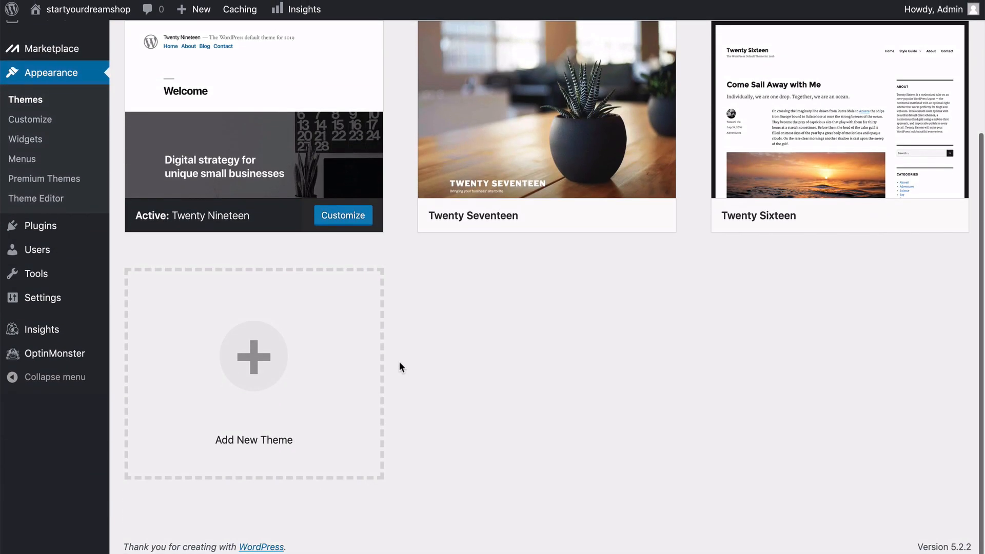
click(262, 361)
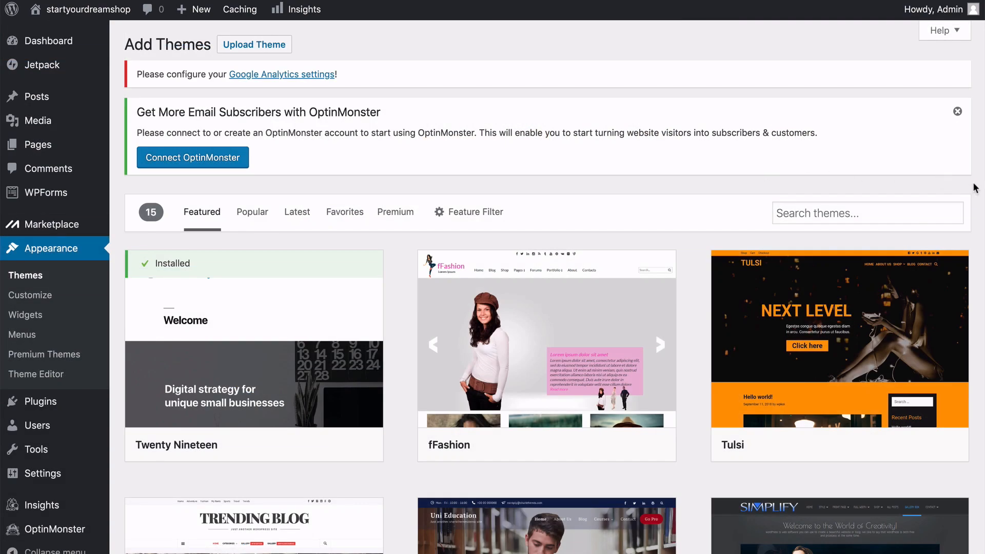
Search the available themes for "astra", and install and activate the Astra theme.
scroll(975, 188, down, 10)
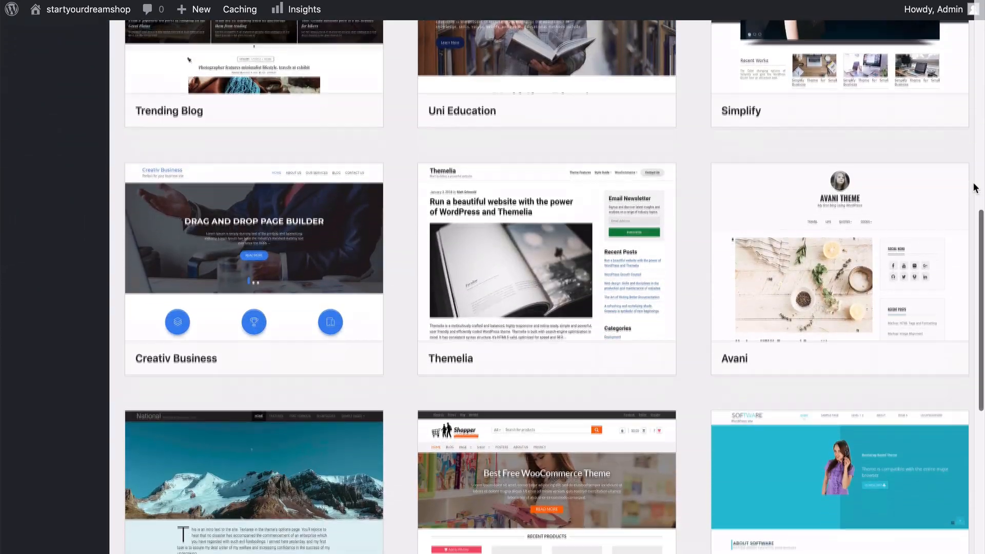
scroll(976, 189, down, 7)
scroll(975, 188, up, 18)
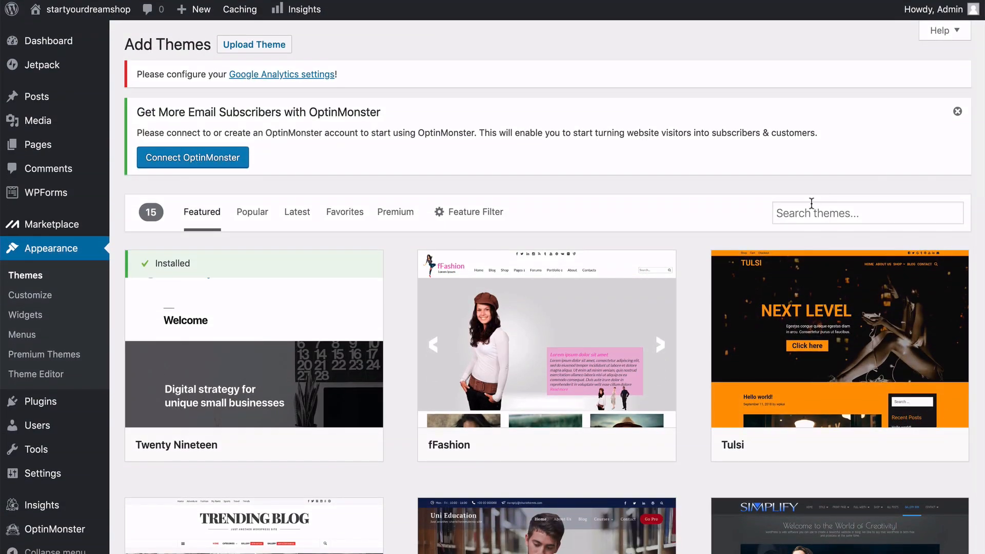
click(794, 214)
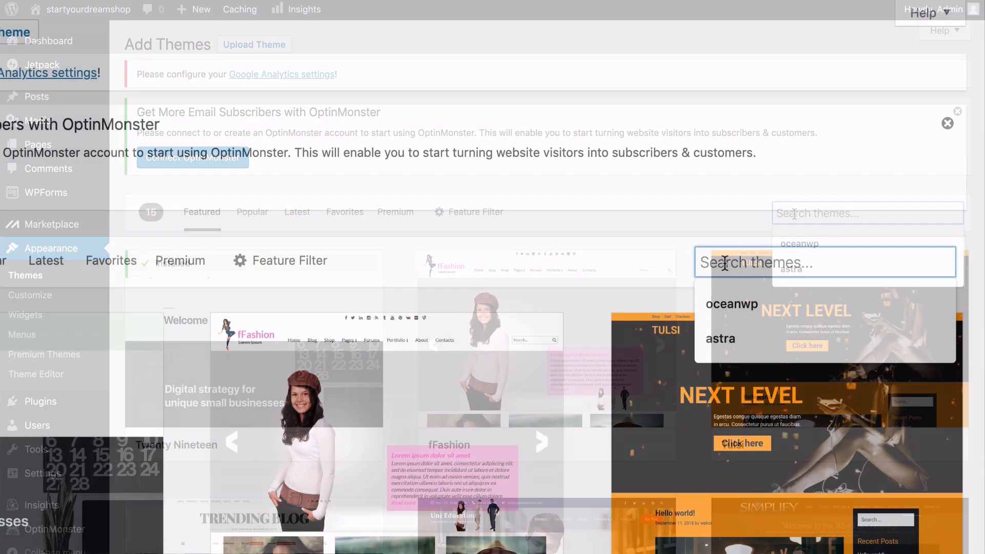
text(astra)
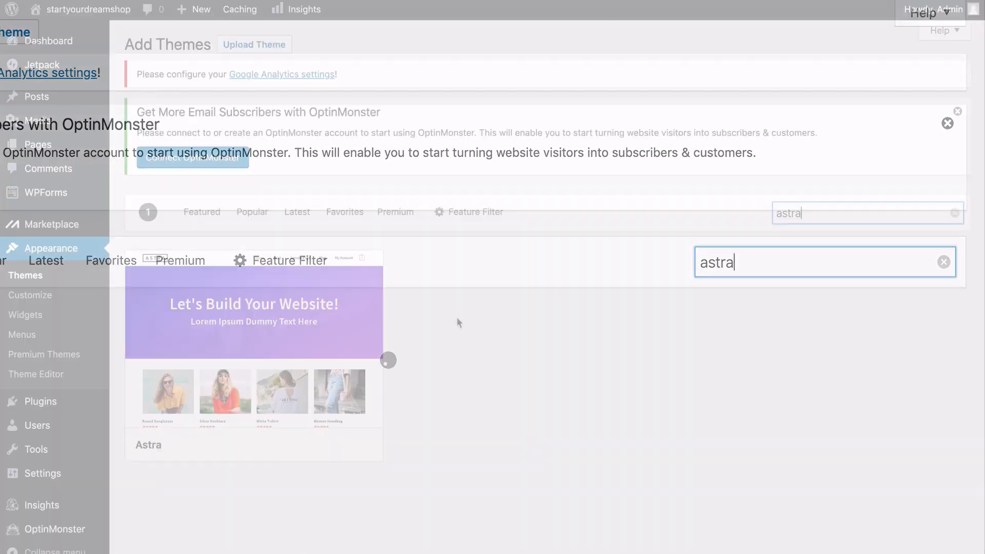
mouse_move(356, 390)
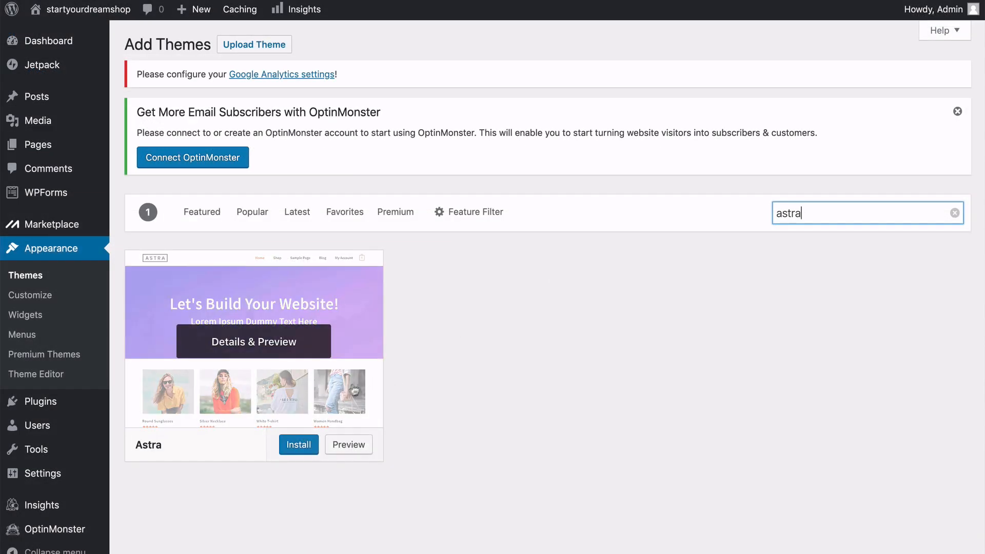
click(301, 446)
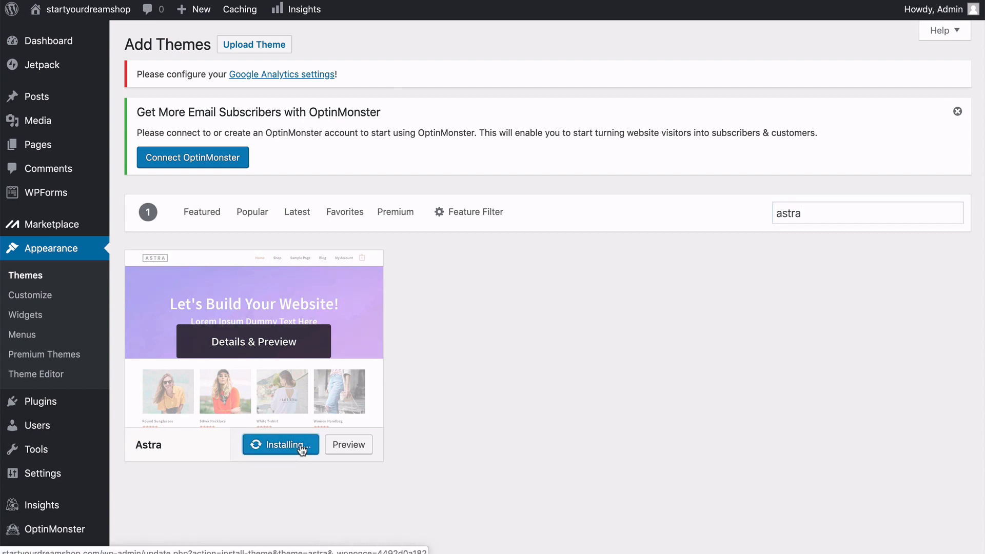
click(280, 448)
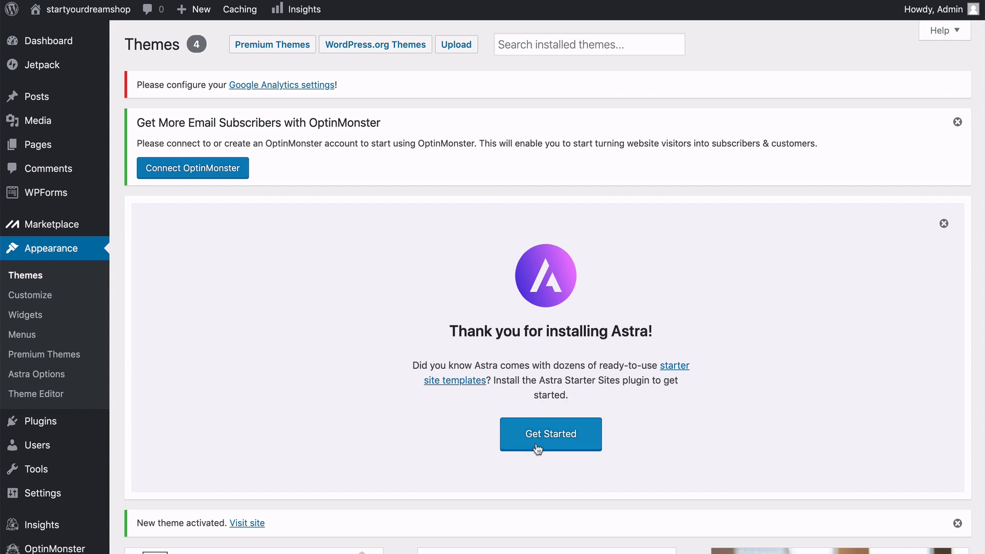
Get started with Astra Starter Sites and choose Elementor as the page builder.
click(554, 446)
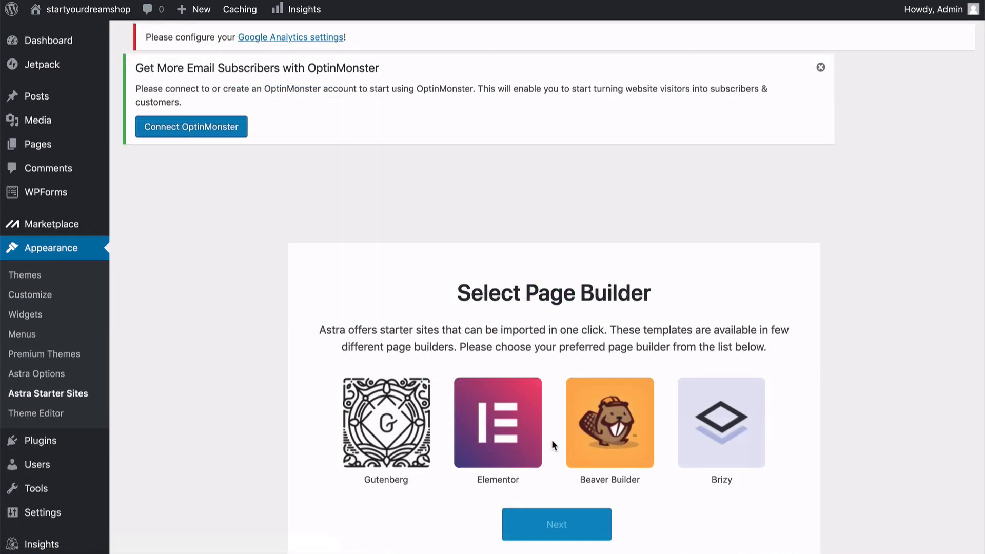
scroll(552, 440, down, 3)
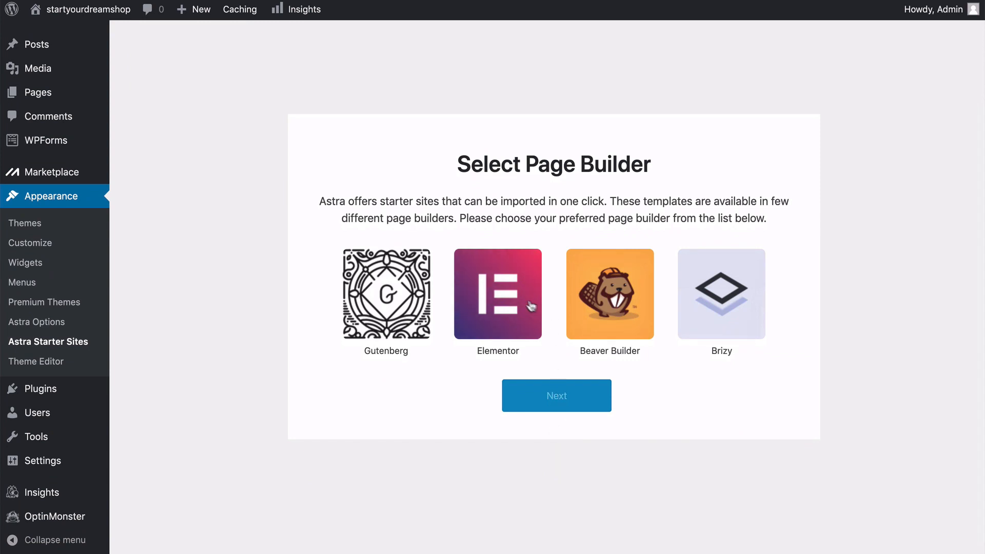
click(497, 321)
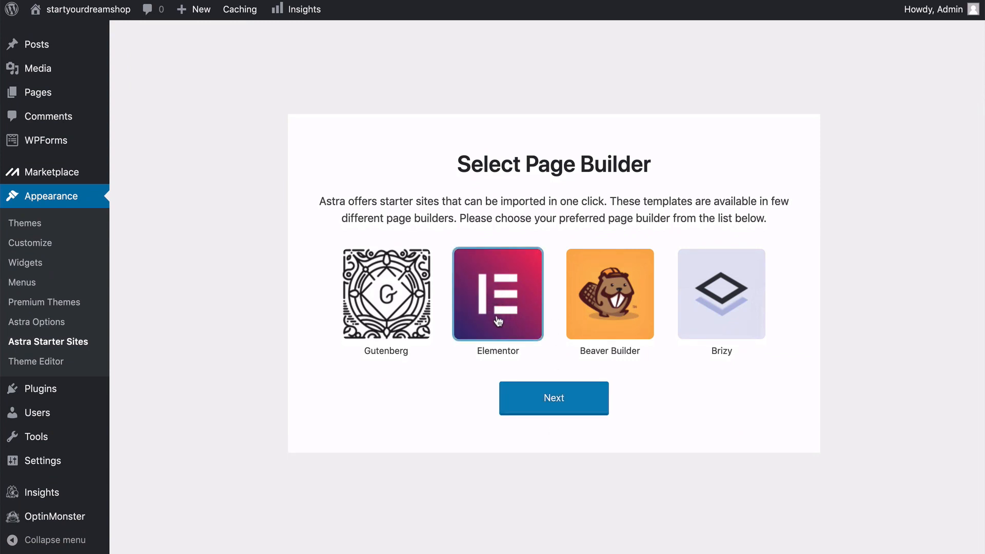
click(557, 408)
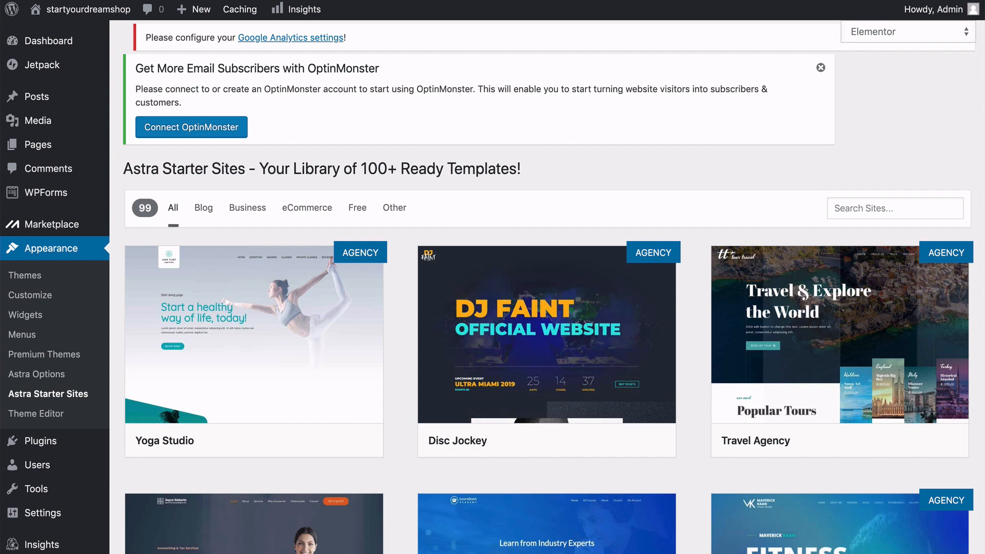
Browse the full library of Astra starter site templates for Elementor.
scroll(547, 287, down, 6)
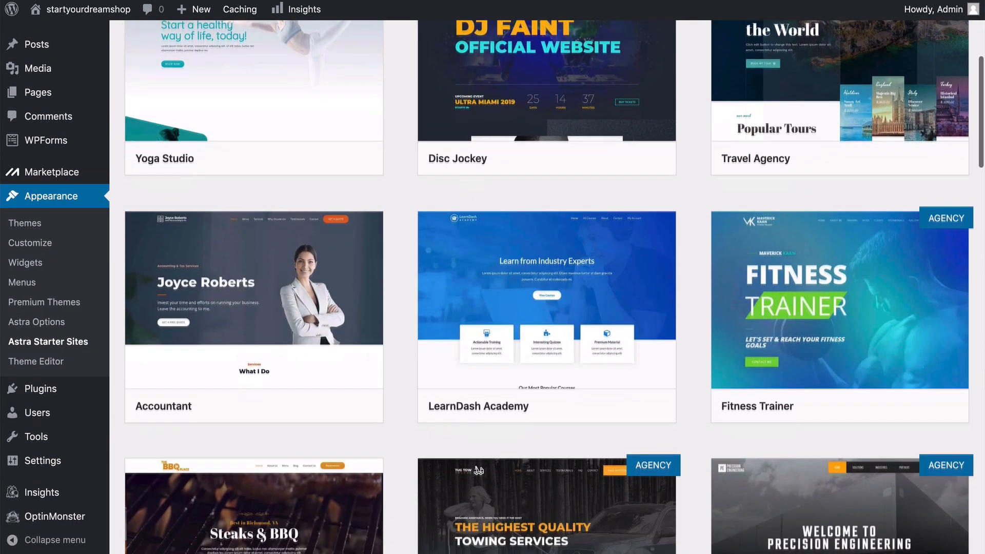
scroll(547, 287, down, 12)
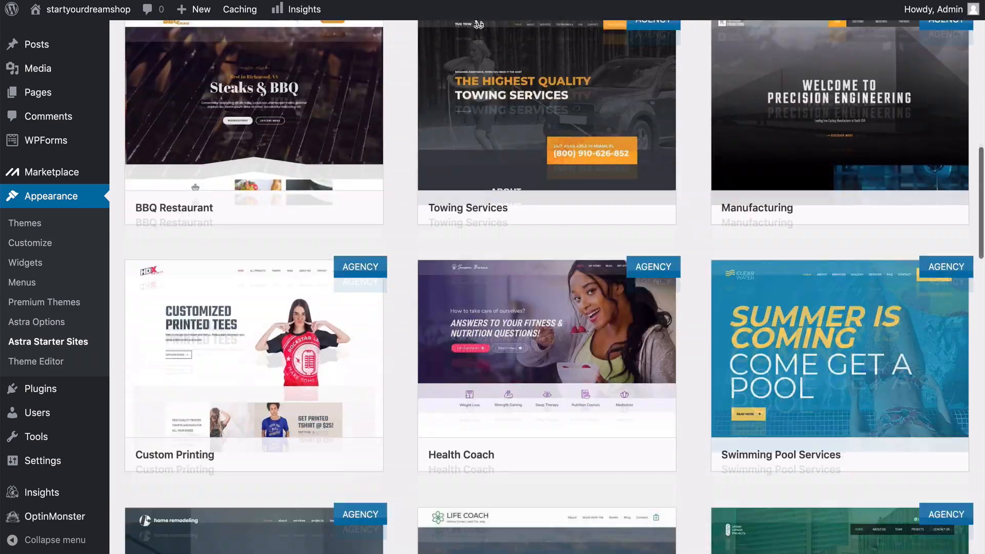
scroll(547, 287, down, 13)
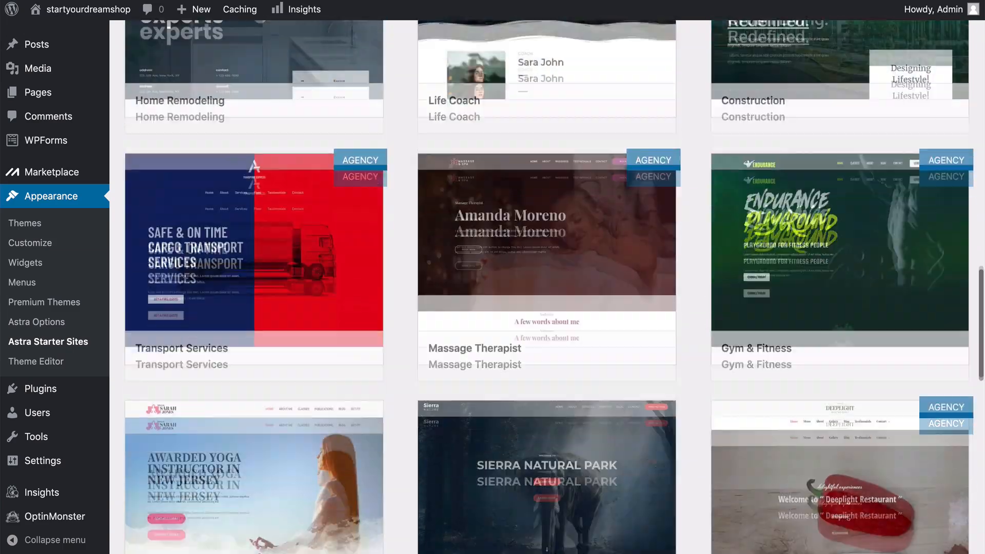
scroll(547, 287, up, 1)
scroll(547, 287, down, 4)
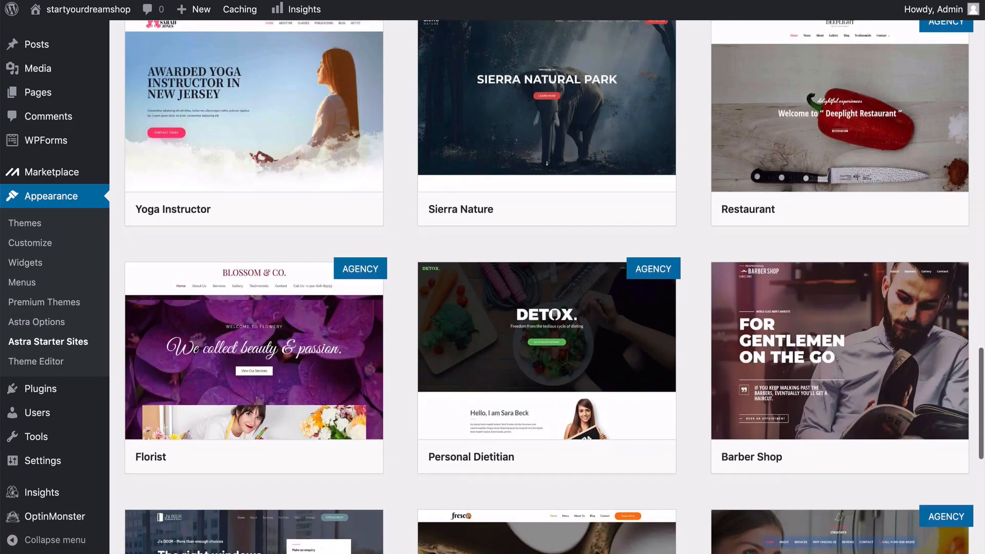
scroll(547, 287, up, 8)
scroll(547, 287, up, 20)
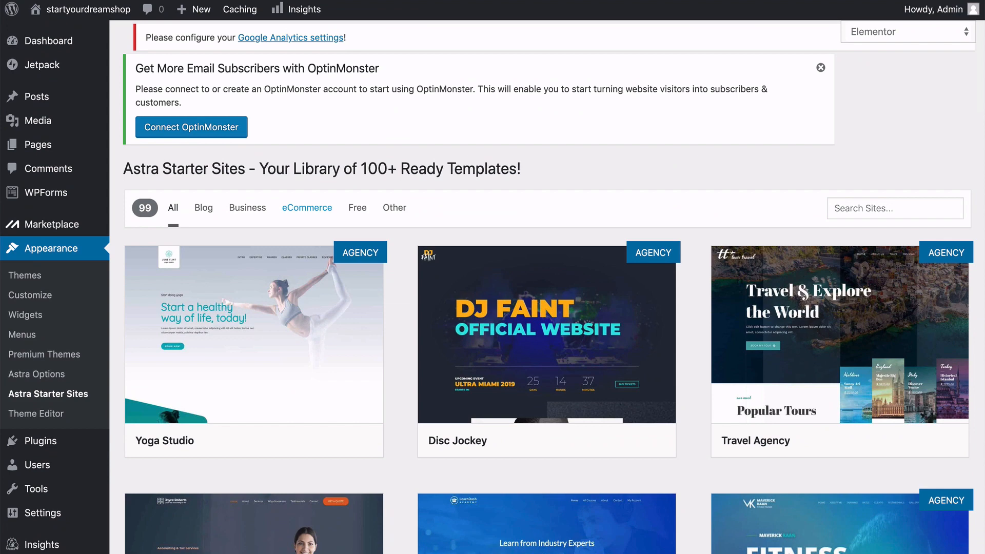
Filter the starter sites by eCommerce and by Free, and open the preview of the Brandstore template.
click(307, 207)
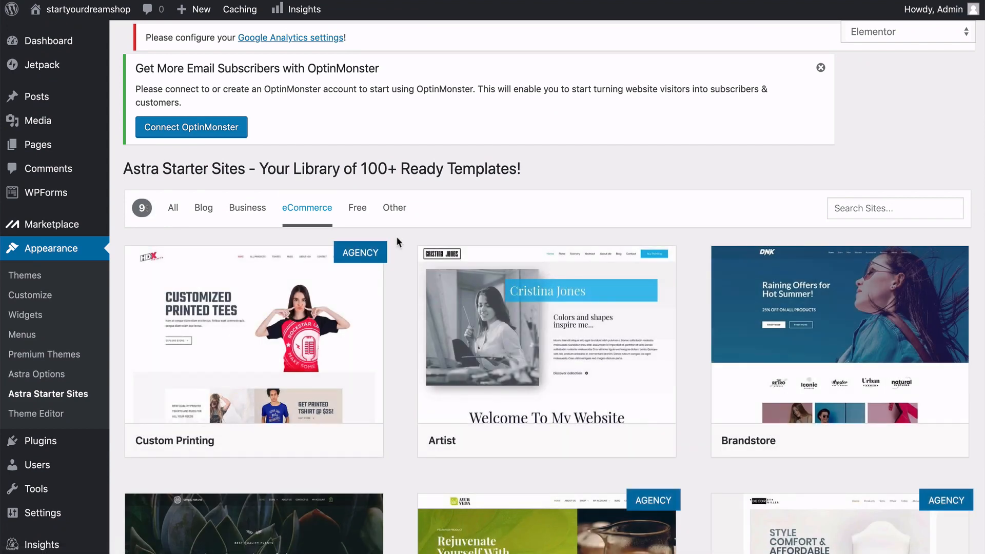
click(359, 215)
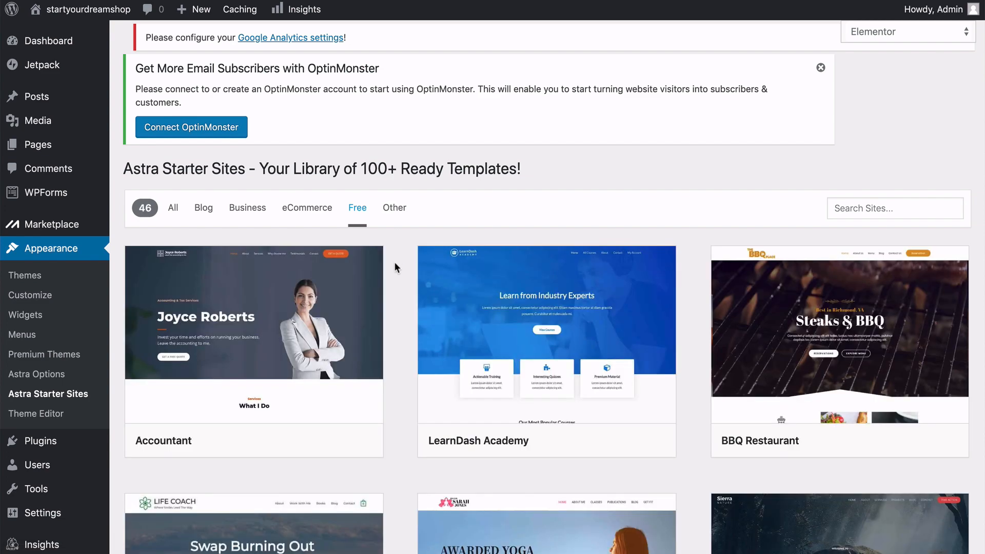
scroll(395, 266, down, 5)
scroll(394, 263, down, 5)
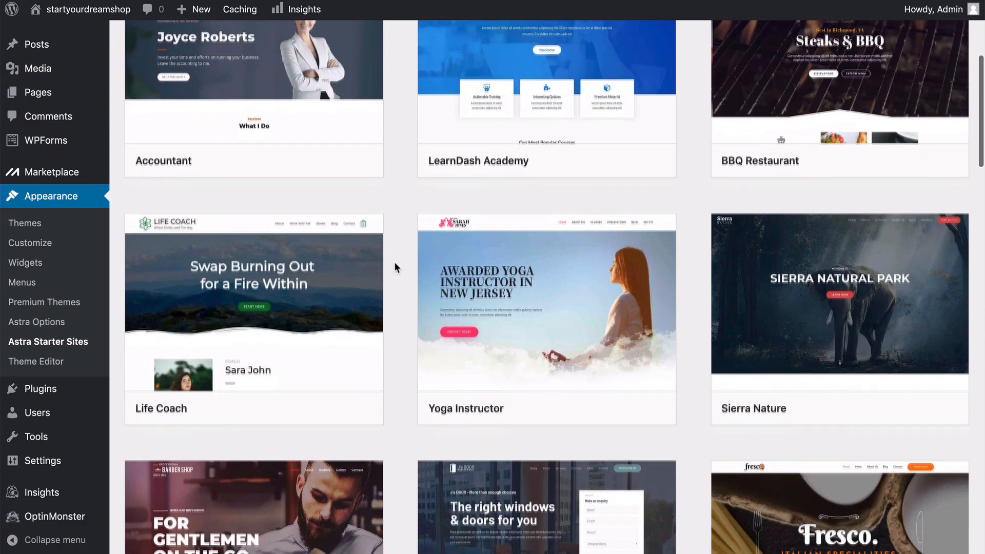
scroll(396, 266, down, 10)
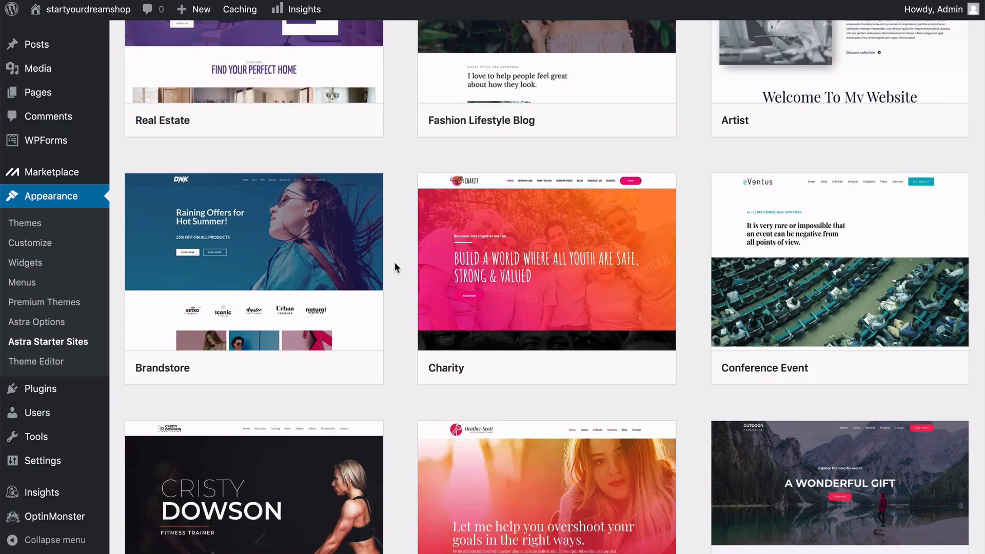
mouse_move(333, 309)
mouse_move(378, 228)
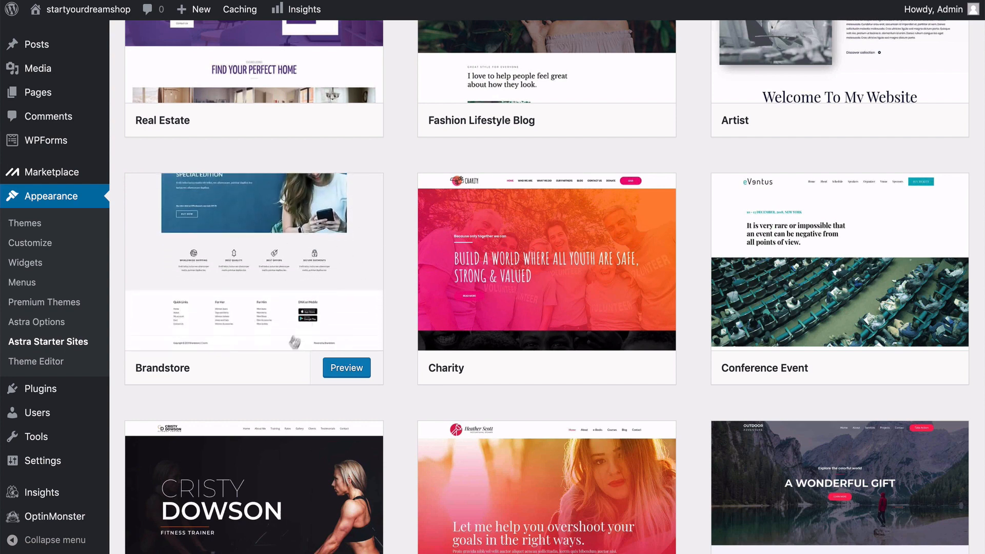
click(291, 336)
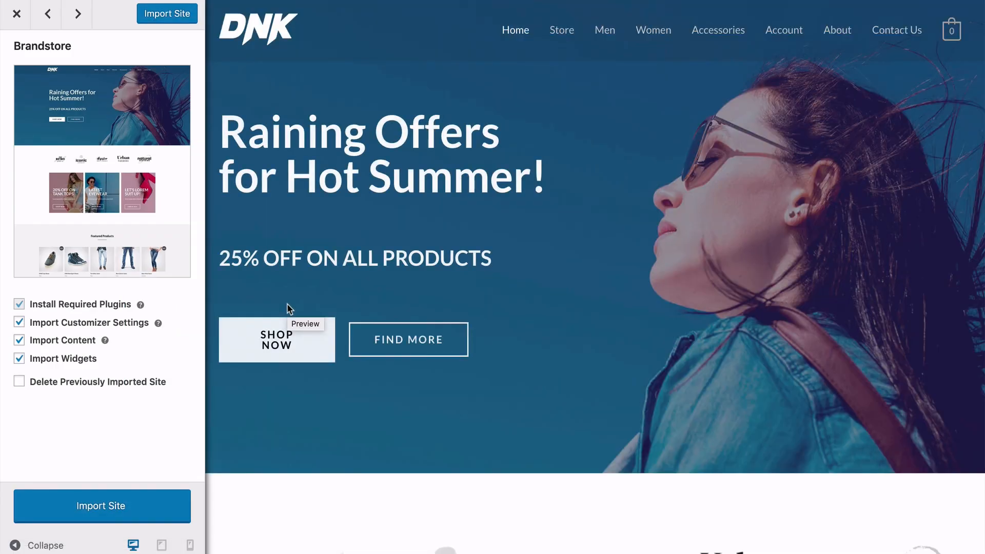
Review the Brandstore preview down to the footer and import the site with its required plugins, customizer settings, content and widgets.
scroll(287, 305, down, 2)
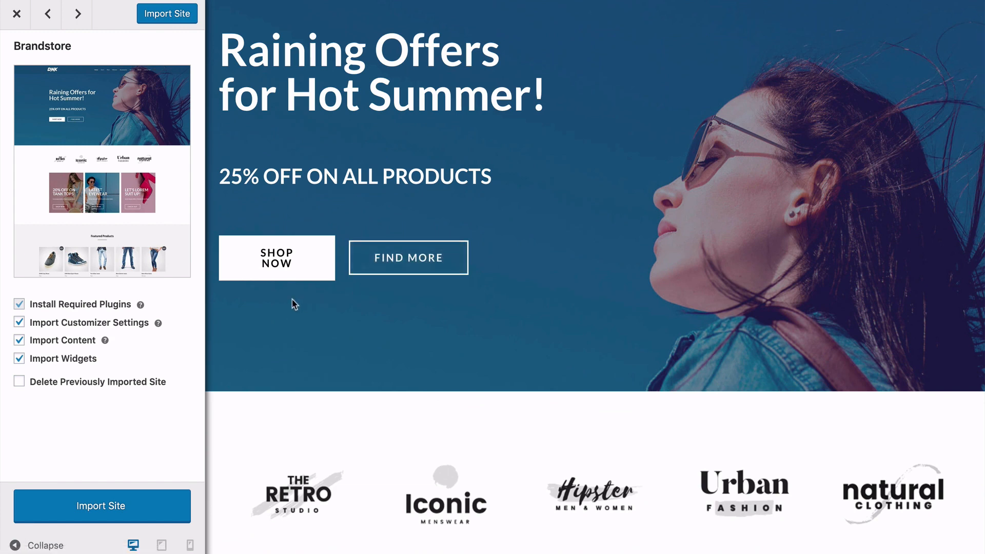
scroll(291, 304, down, 5)
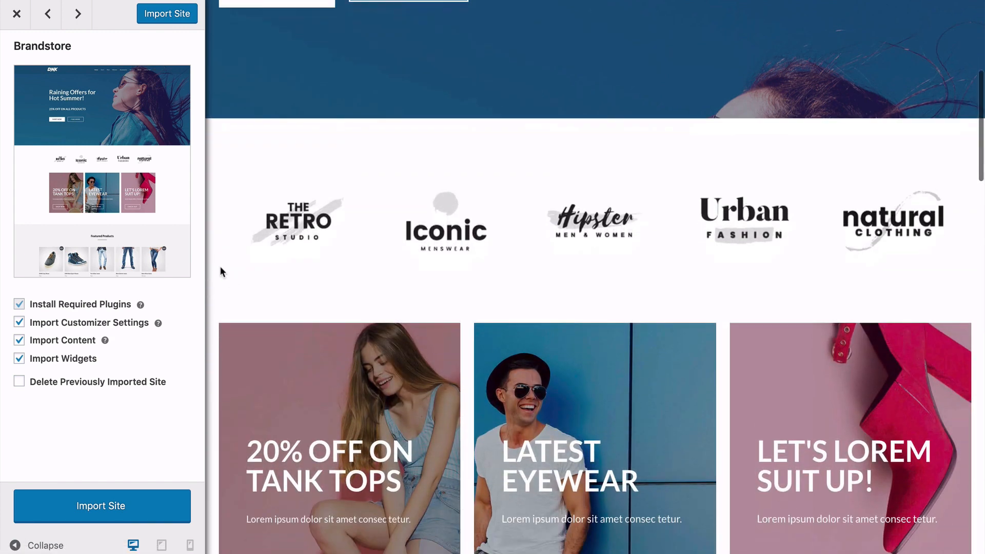
scroll(220, 266, down, 5)
scroll(220, 266, down, 10)
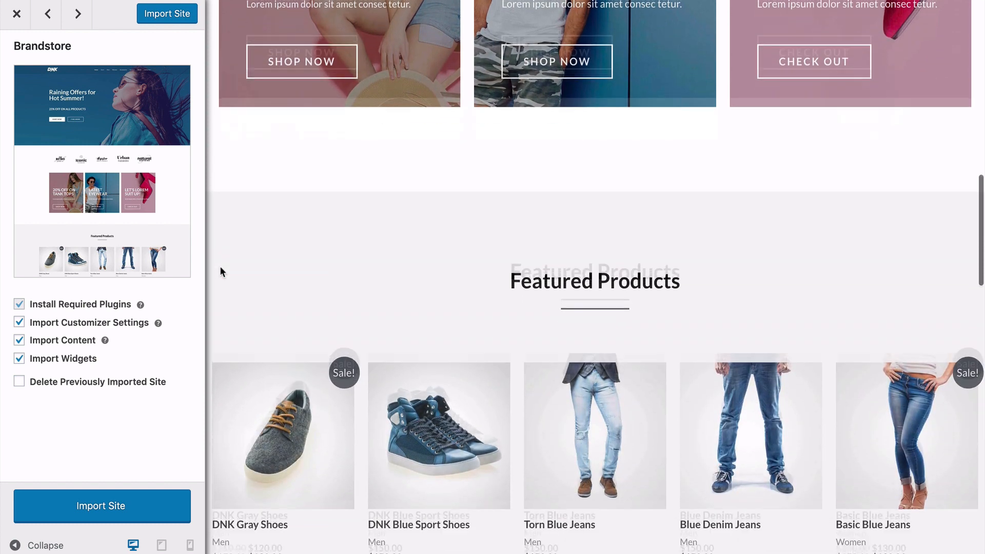
scroll(222, 272, down, 4)
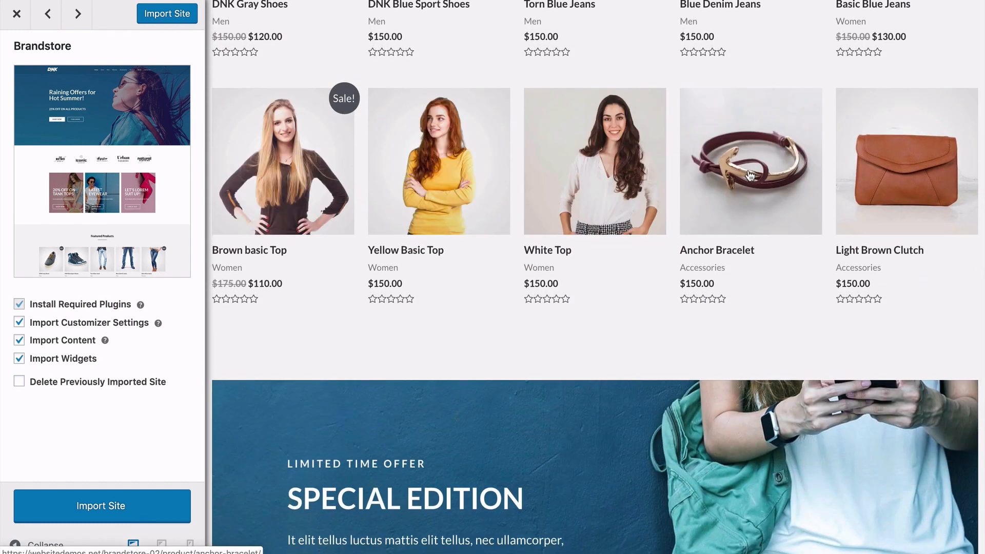
scroll(216, 325, down, 6)
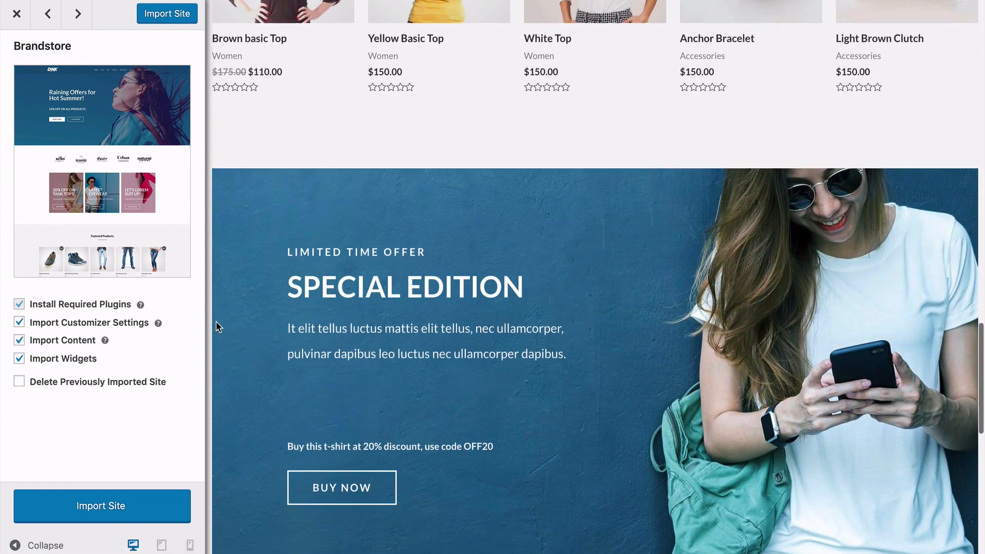
scroll(221, 343, down, 9)
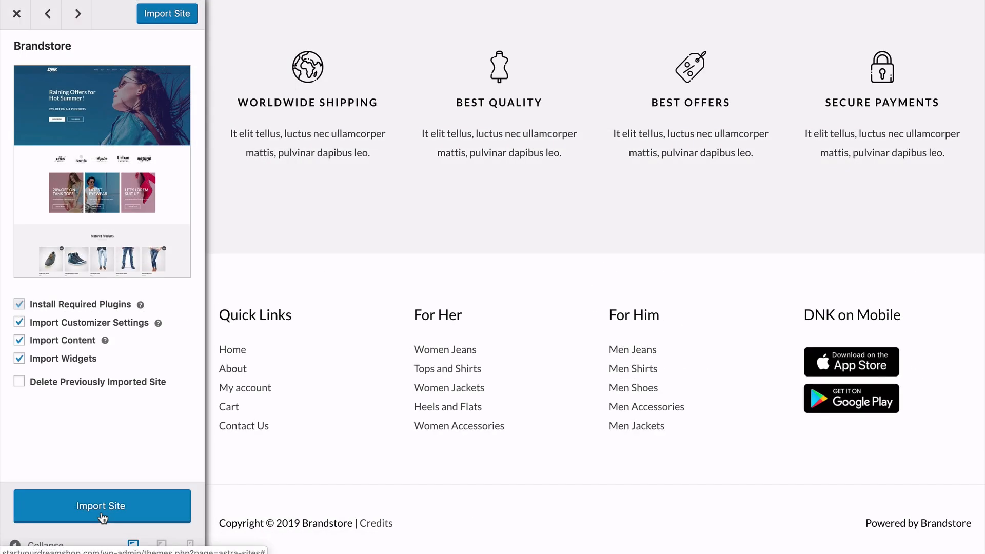
click(101, 514)
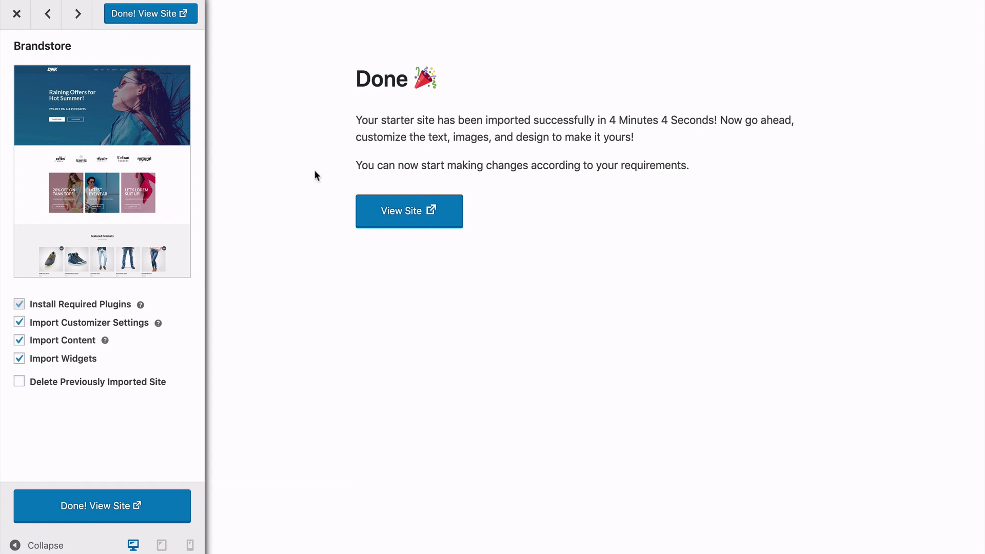
Open the imported site and examine its home page sections, header navigation links and shopping cart.
click(404, 218)
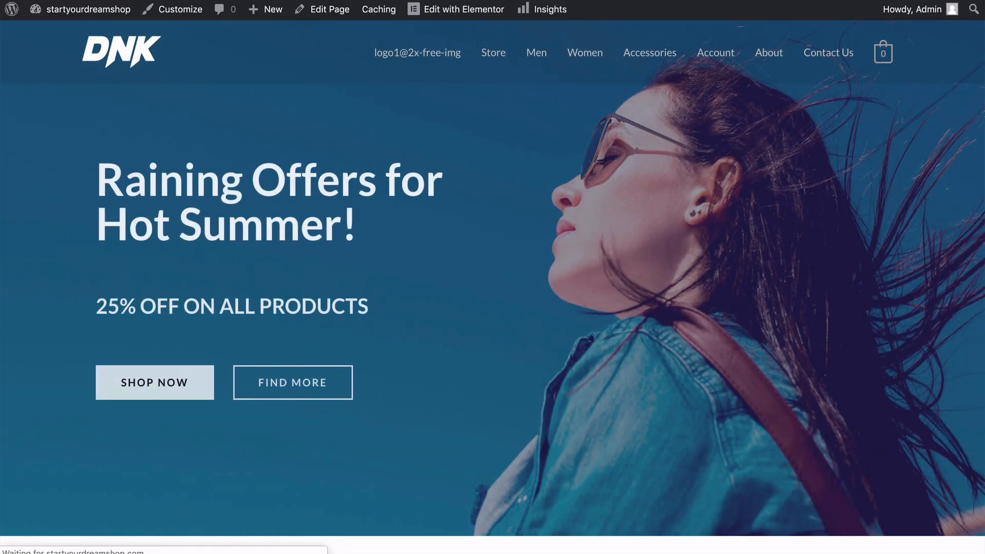
scroll(492, 287, down, 6)
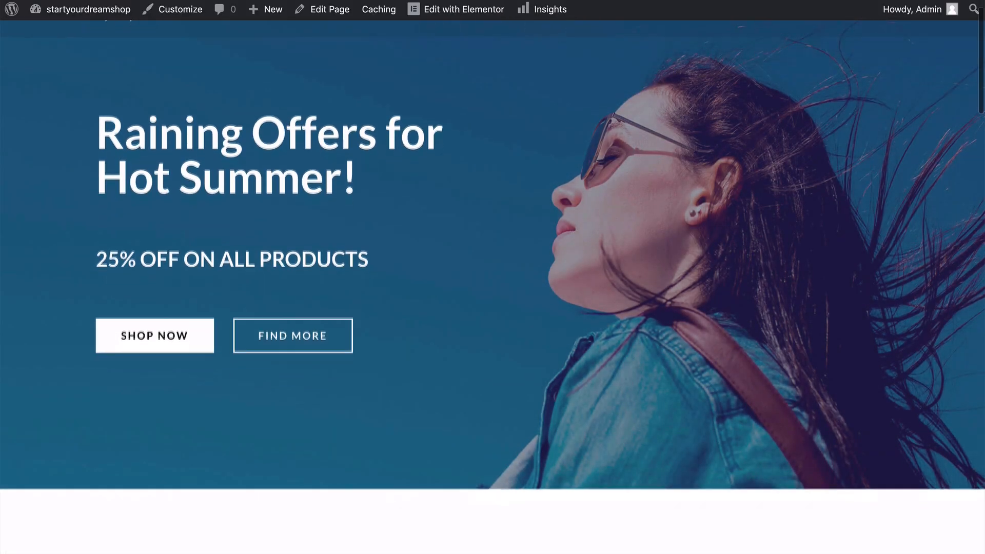
scroll(493, 287, down, 8)
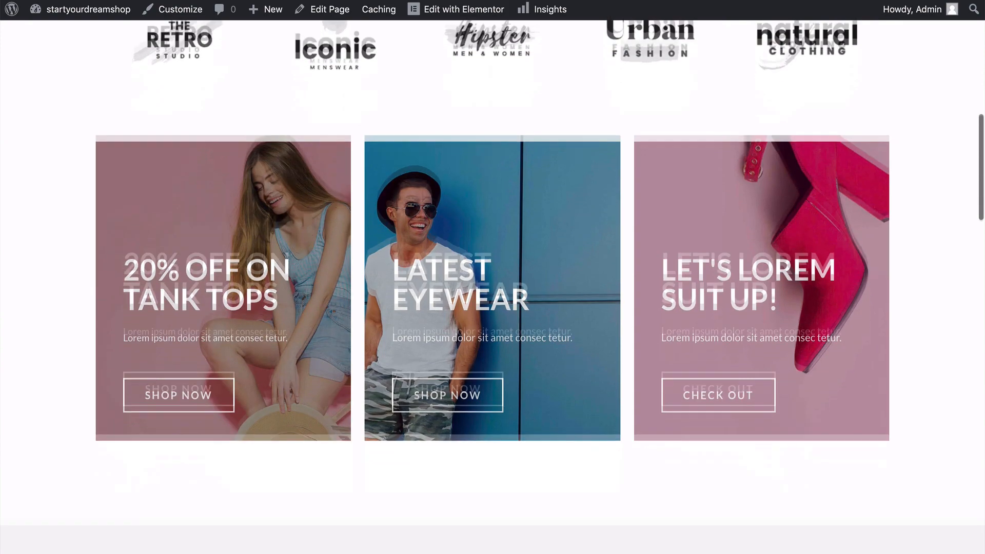
scroll(492, 287, down, 11)
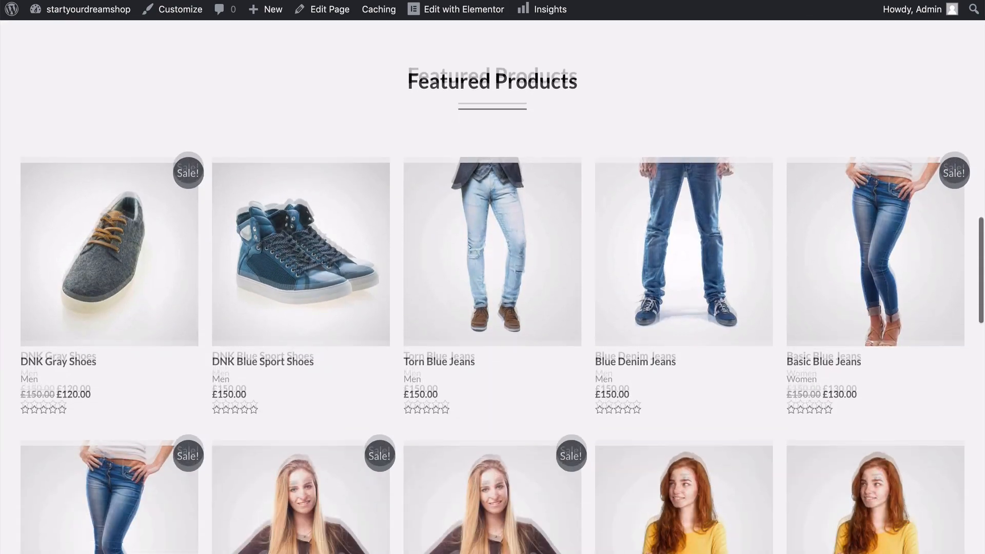
scroll(492, 287, down, 9)
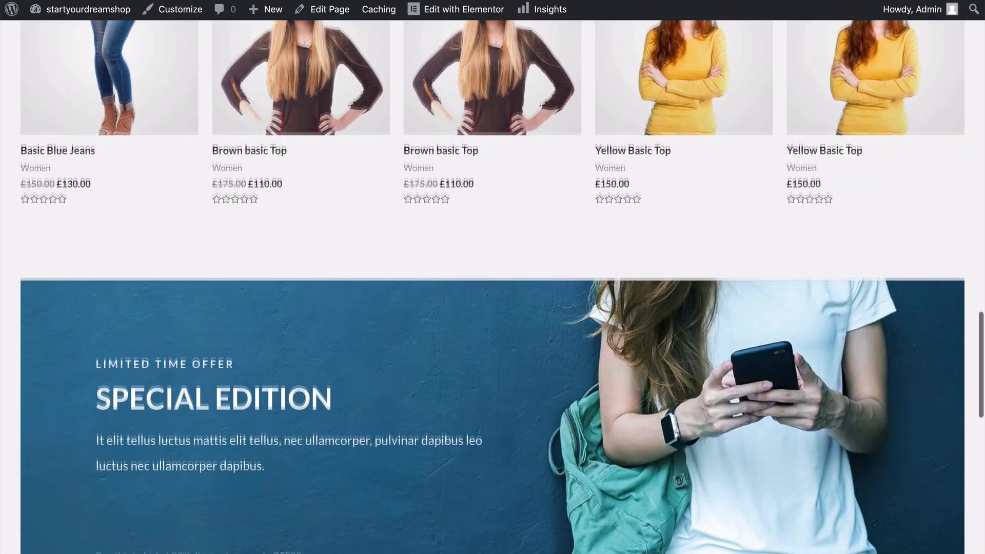
scroll(492, 288, down, 10)
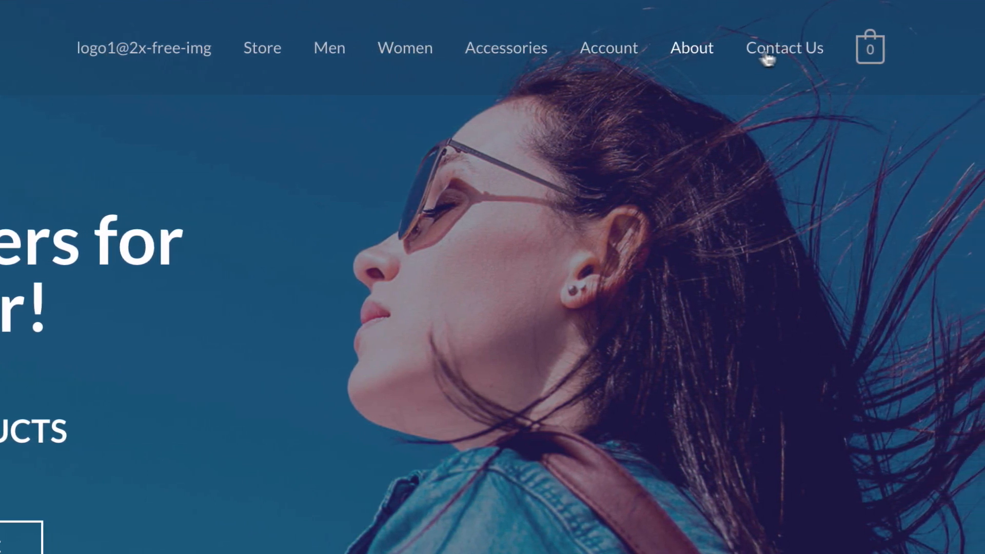
mouse_move(887, 58)
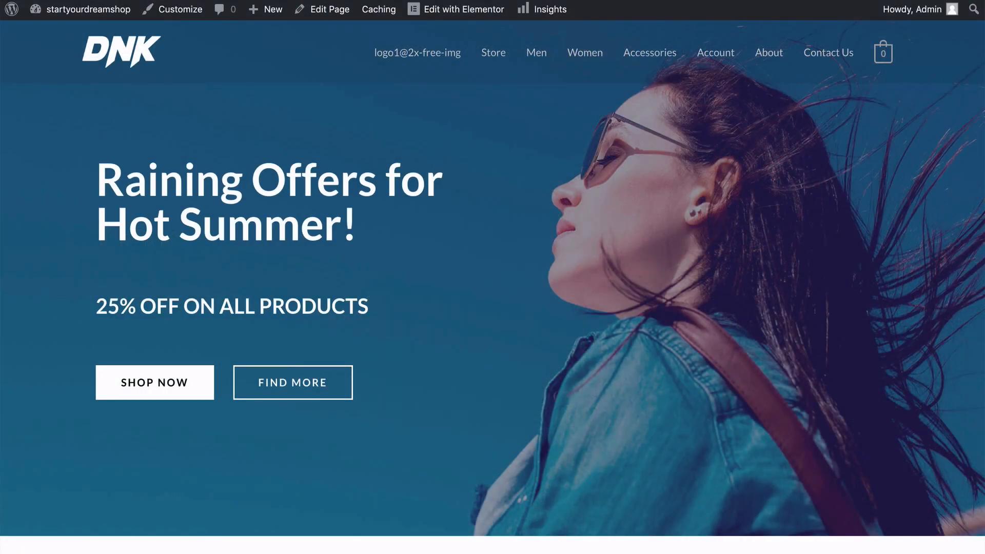
scroll(493, 277, down, 3)
scroll(493, 277, up, 3)
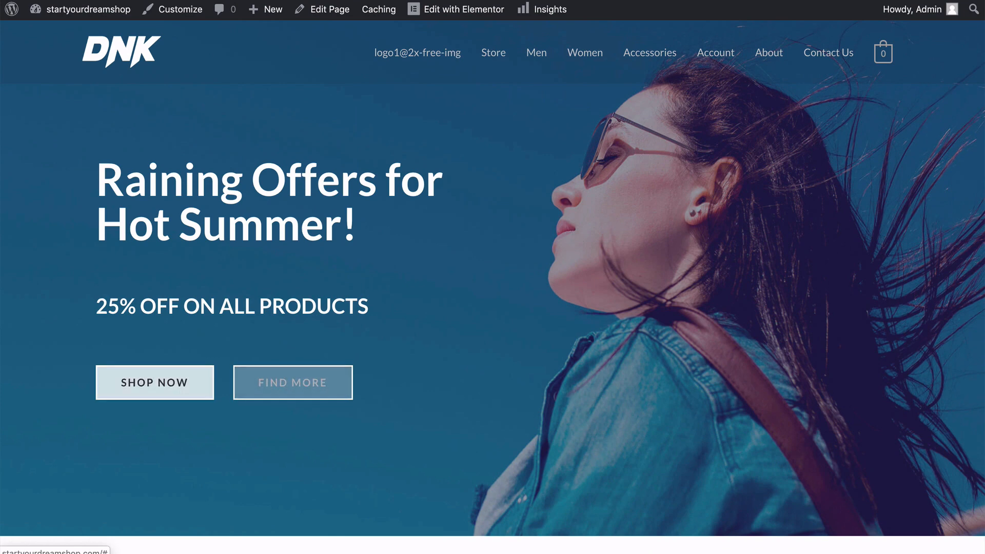
Review the home page's brand logos, promotional banners, featured products, Special Edition offer, store benefits and footer links.
scroll(492, 277, down, 5)
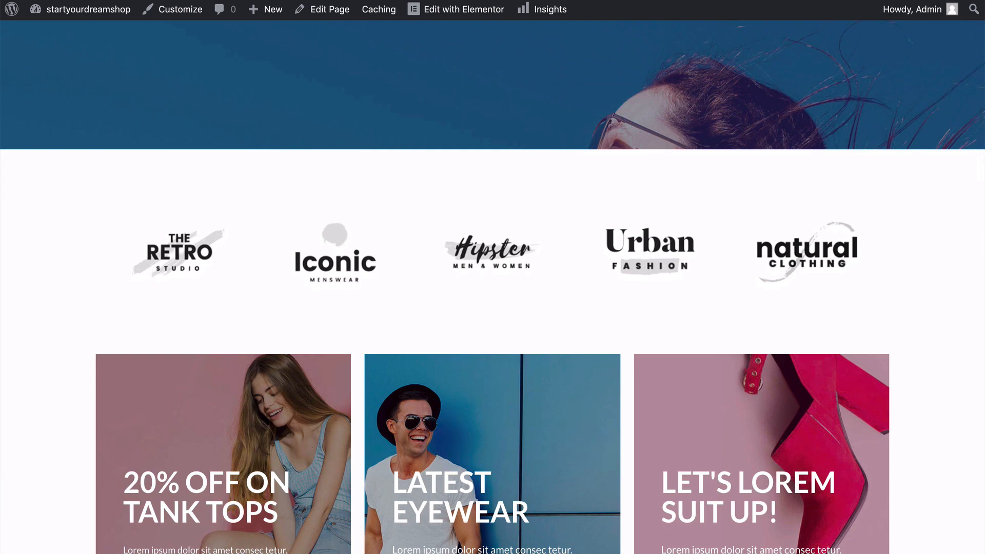
scroll(493, 277, down, 4)
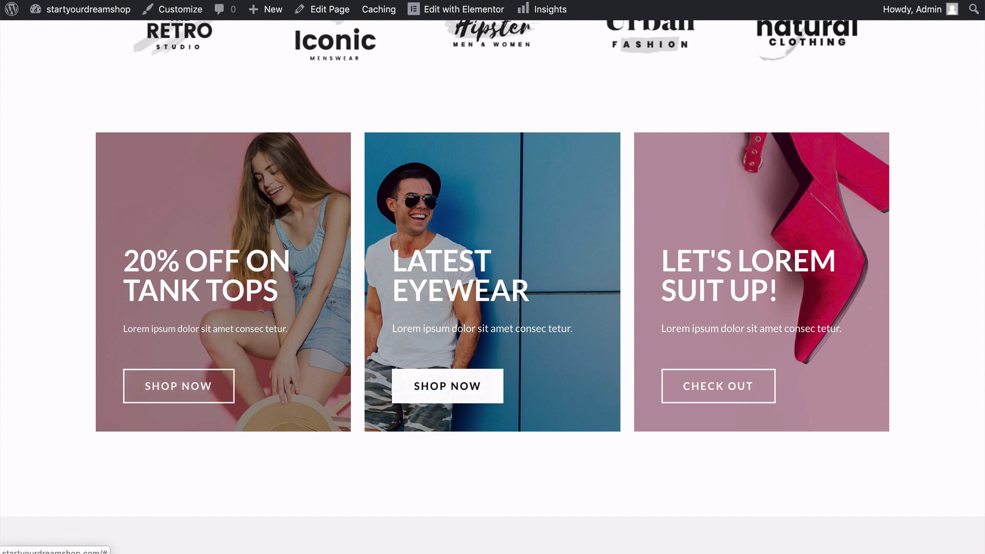
scroll(492, 277, down, 5)
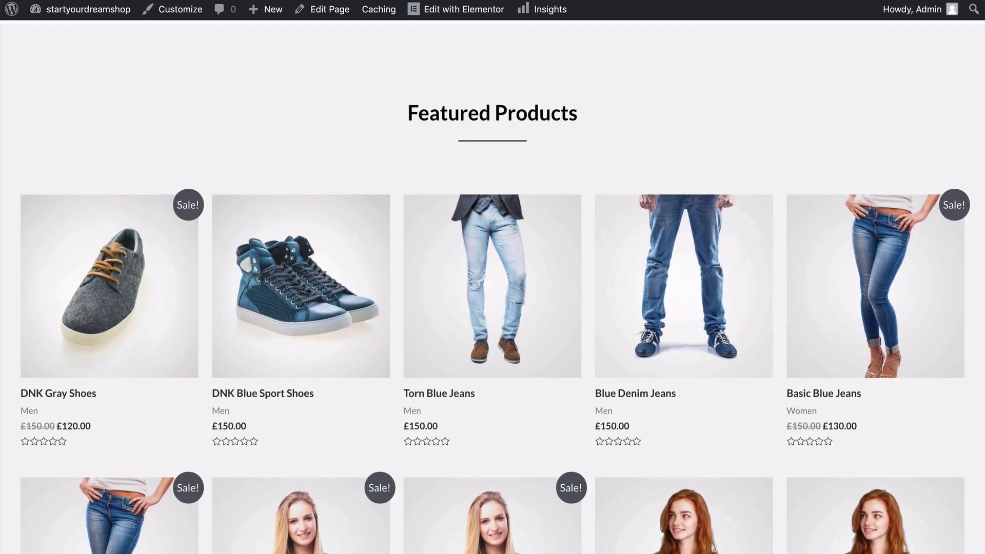
scroll(492, 287, down, 4)
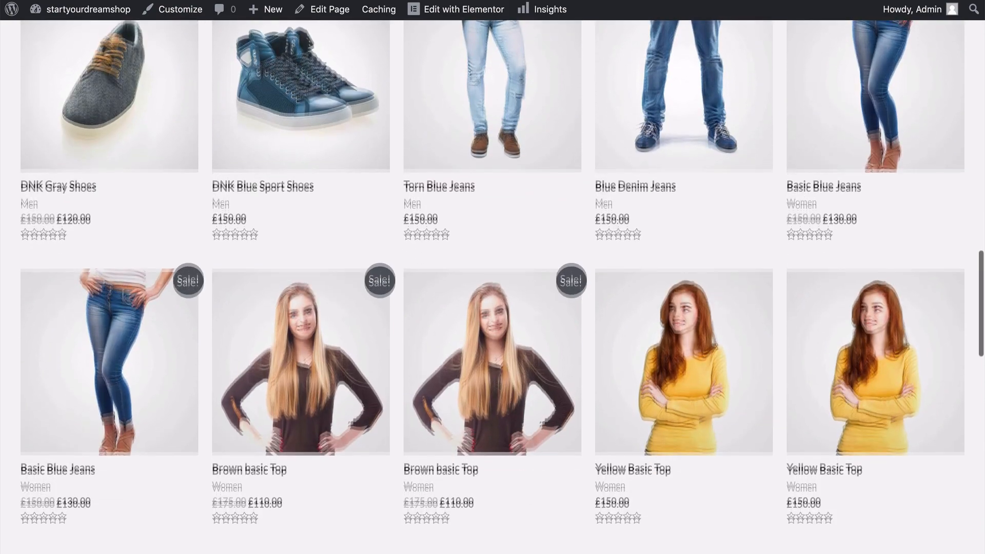
scroll(492, 287, down, 4)
scroll(492, 287, down, 4)
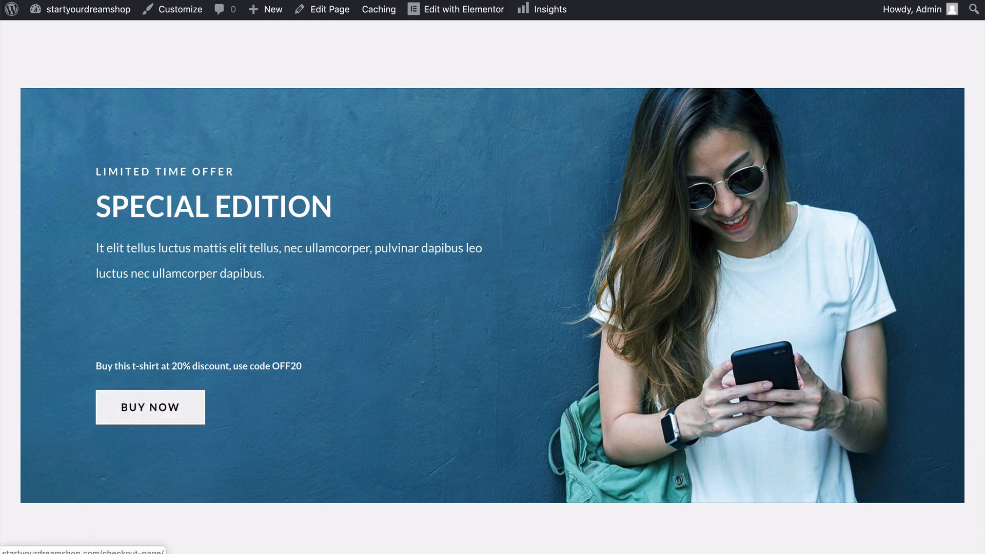
scroll(493, 287, down, 5)
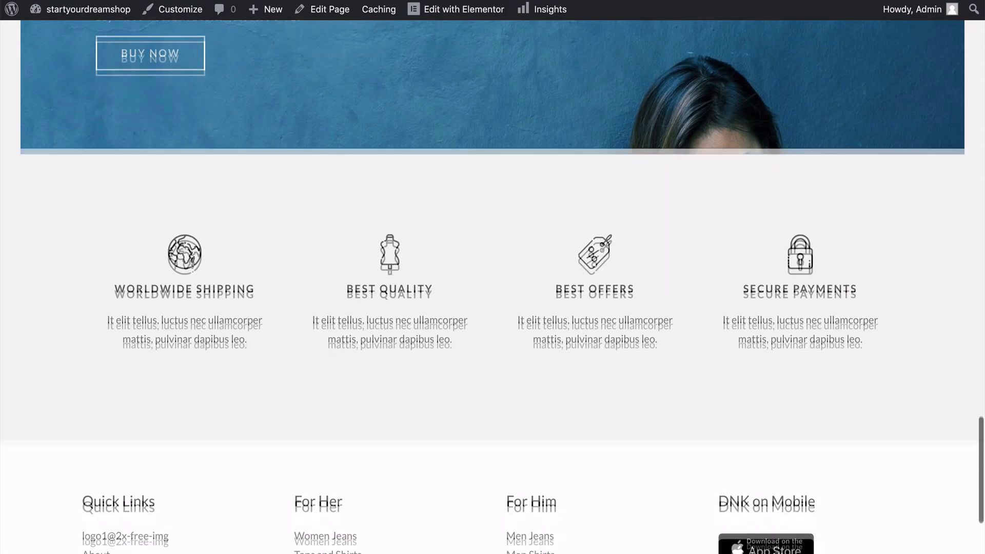
scroll(493, 288, down, 2)
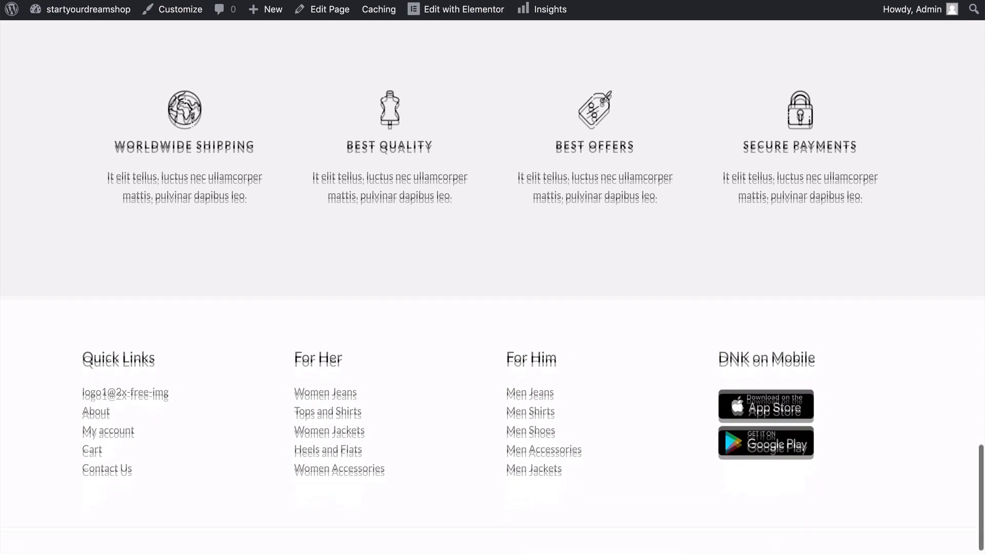
scroll(493, 287, up, 1)
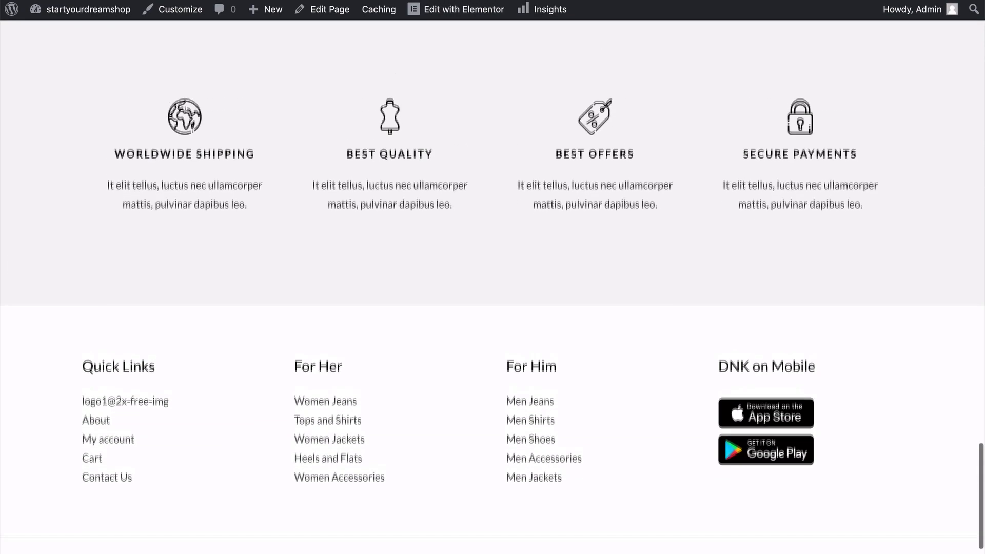
scroll(59, 100, up, 20)
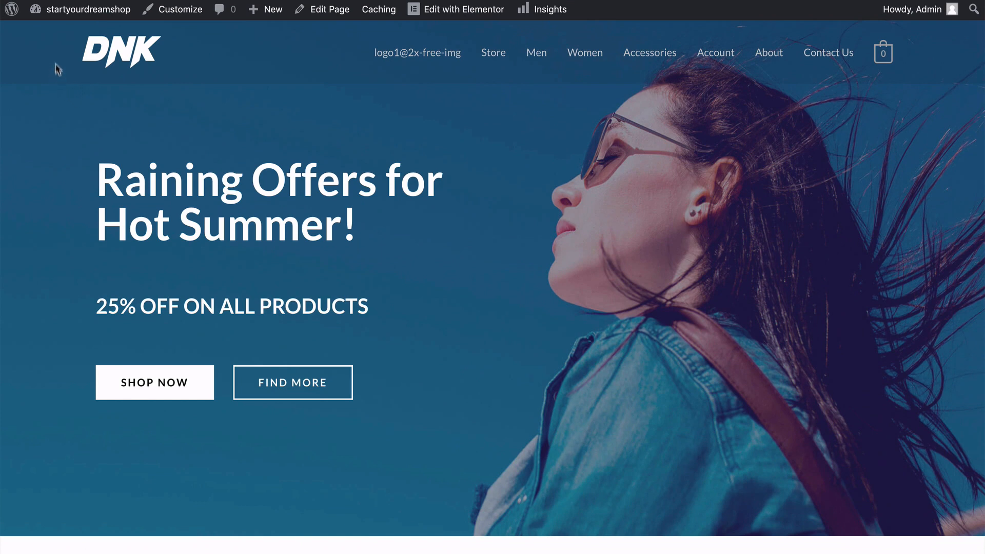
Go to the WordPress dashboard and look over the options offered for CartFlows, WooCommerce and Products.
mouse_move(75, 9)
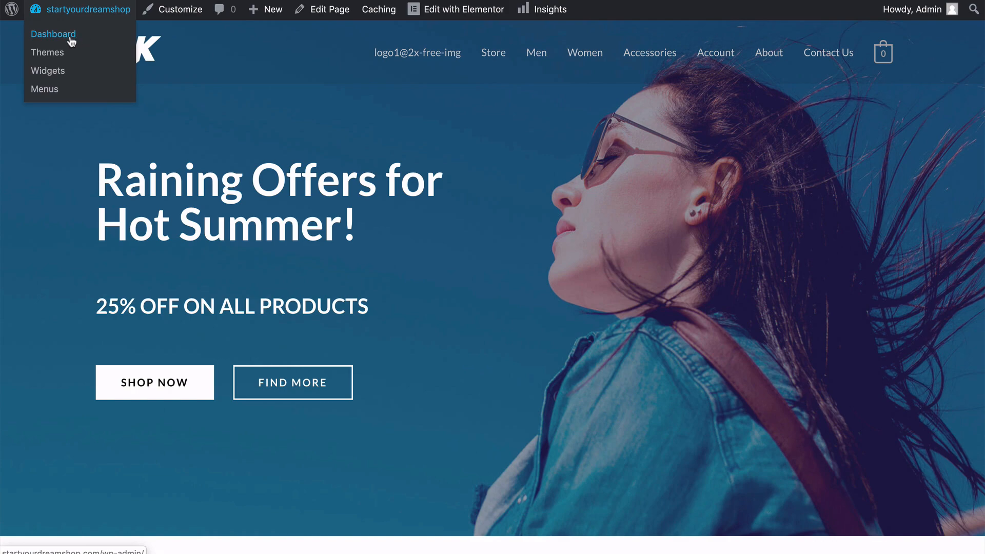
click(50, 37)
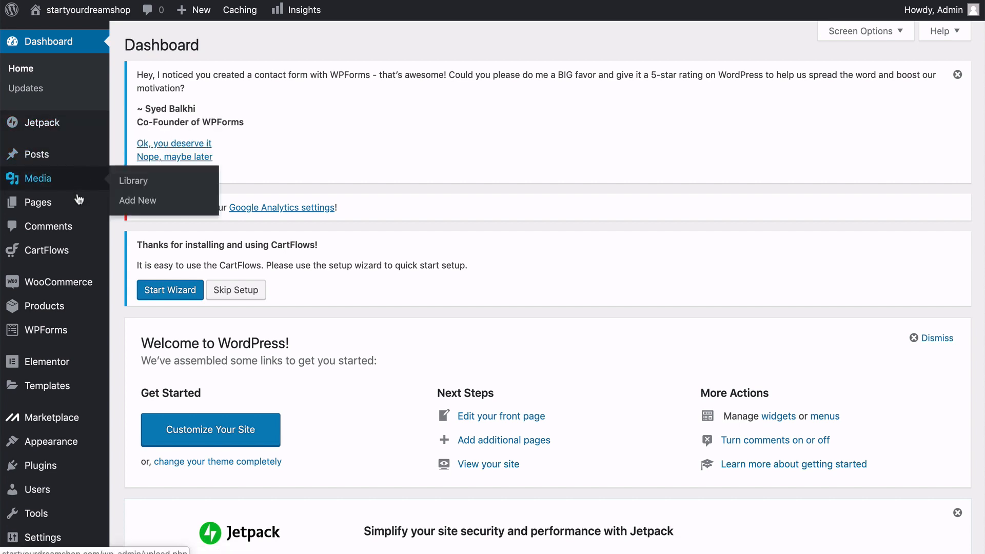
mouse_move(78, 257)
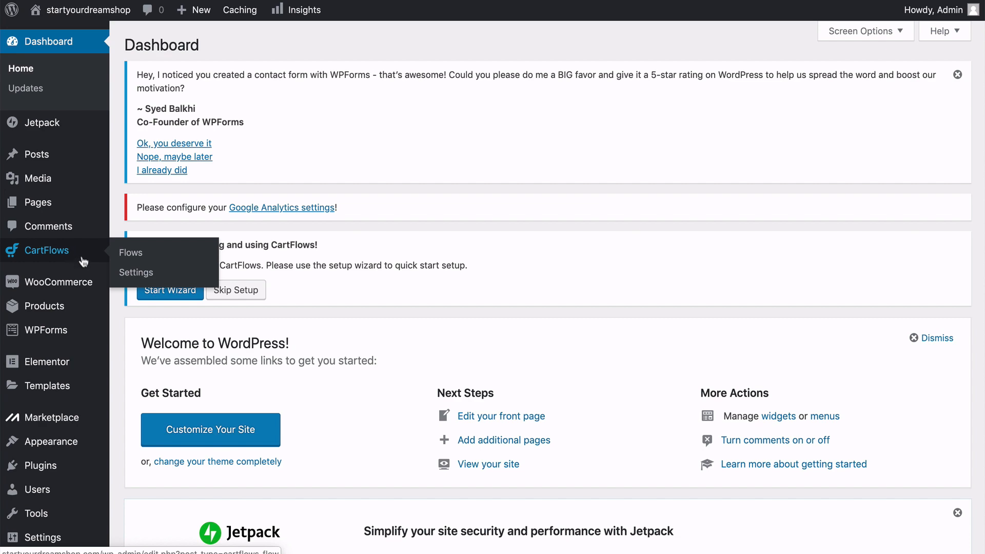
mouse_move(82, 290)
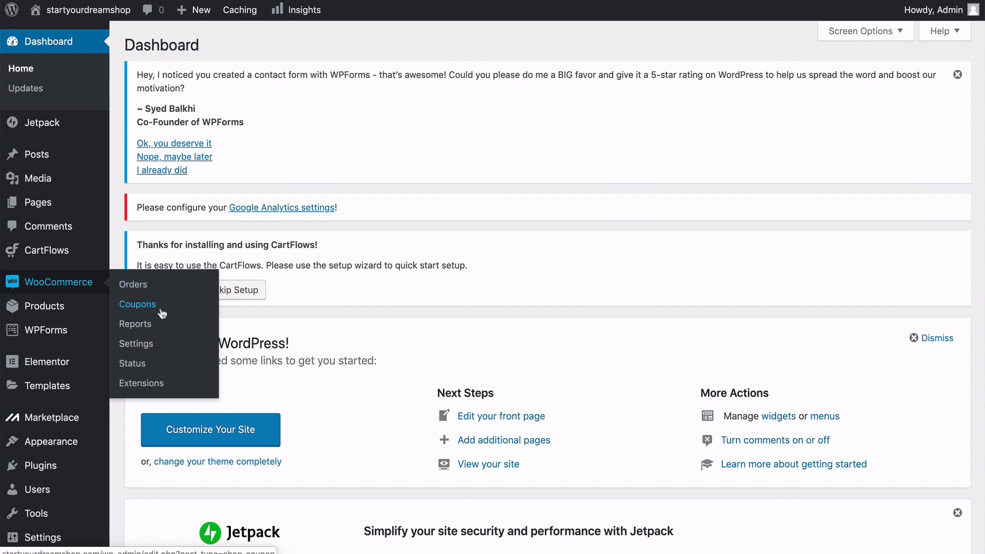
mouse_move(74, 310)
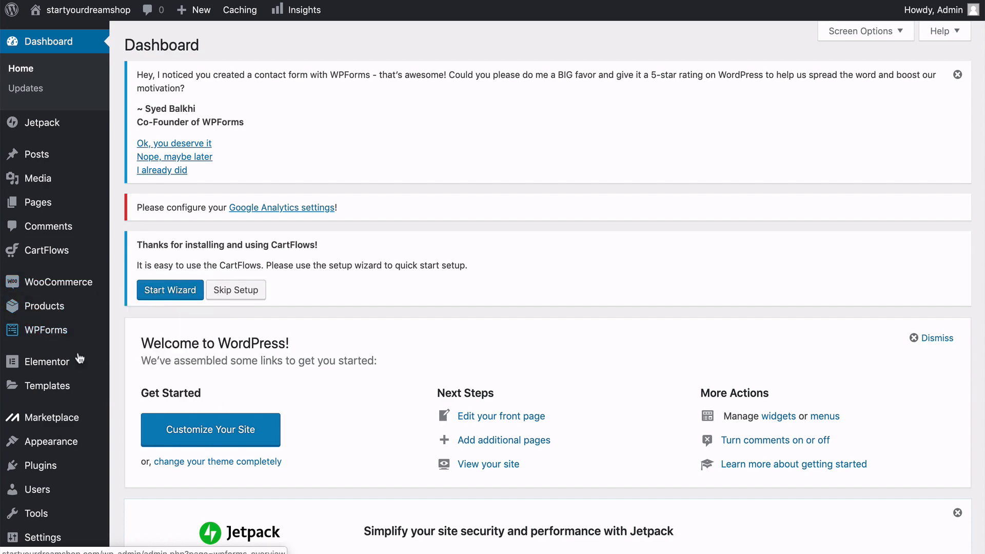
scroll(76, 367, down, 2)
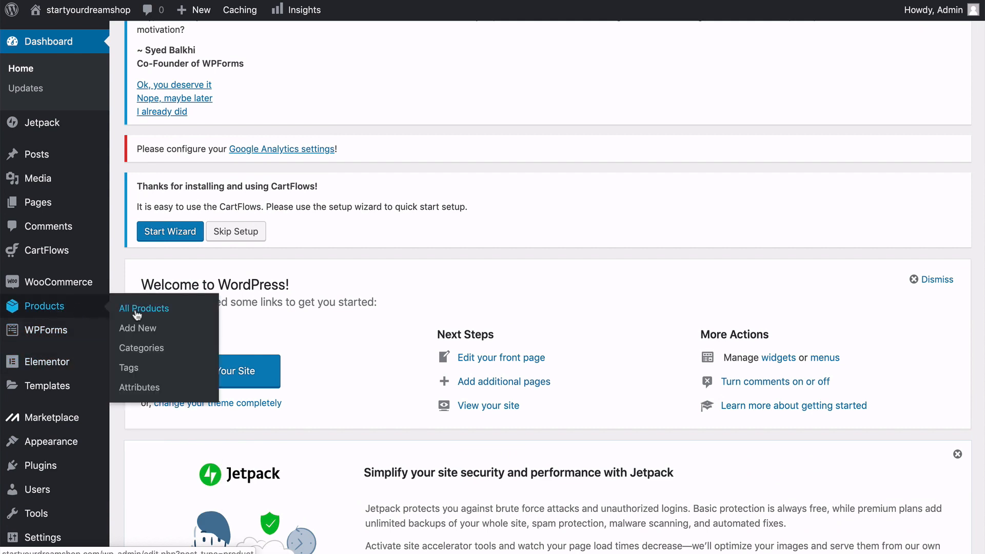
Open the list of all products and dismiss the WPForms, CartFlows, OptinMonster and WooCommerce Admin notices.
click(152, 310)
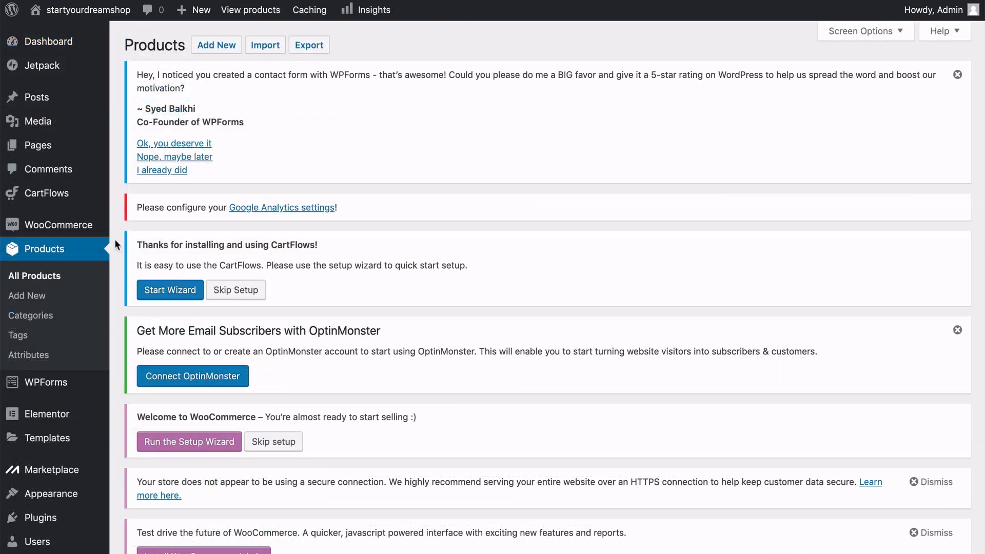
scroll(115, 240, down, 5)
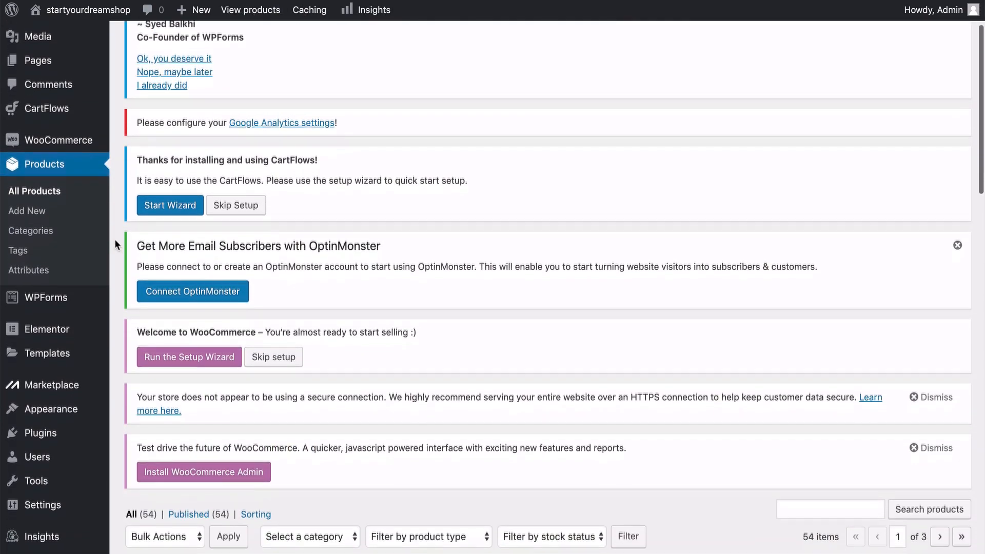
scroll(115, 238, up, 5)
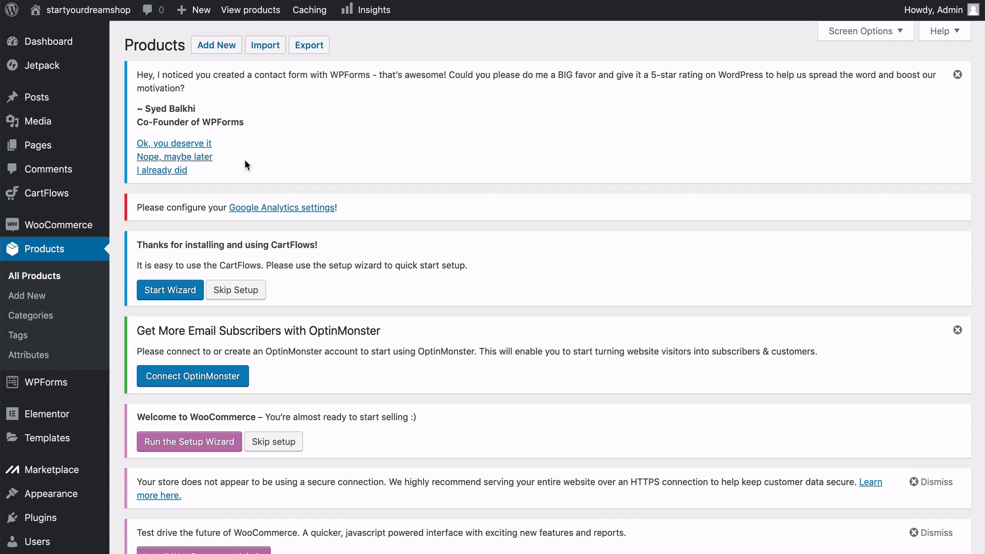
click(202, 158)
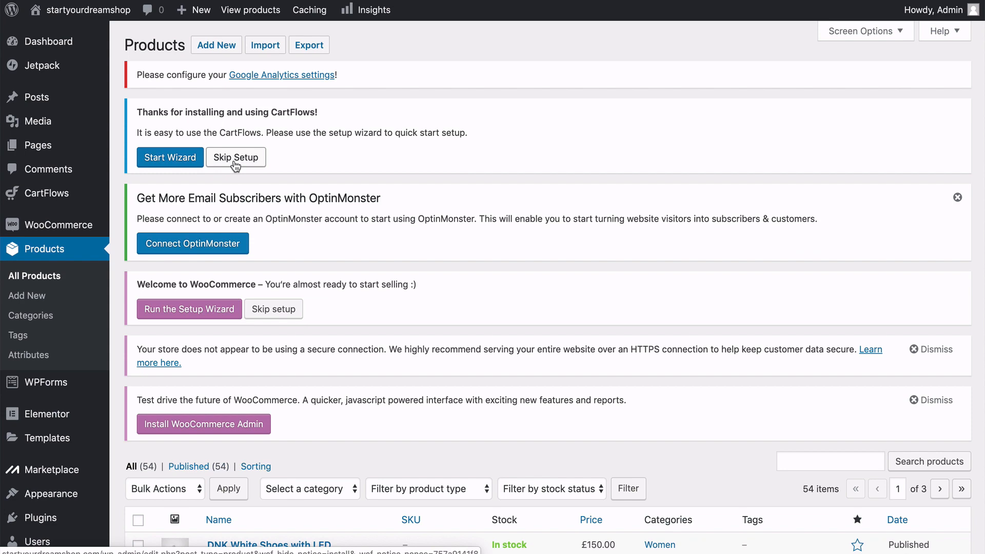
click(236, 159)
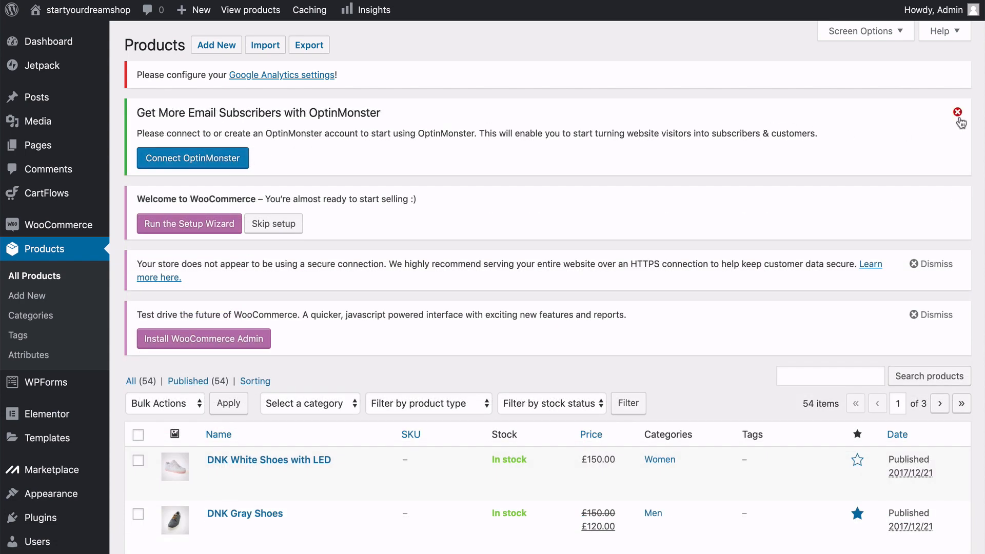
click(958, 115)
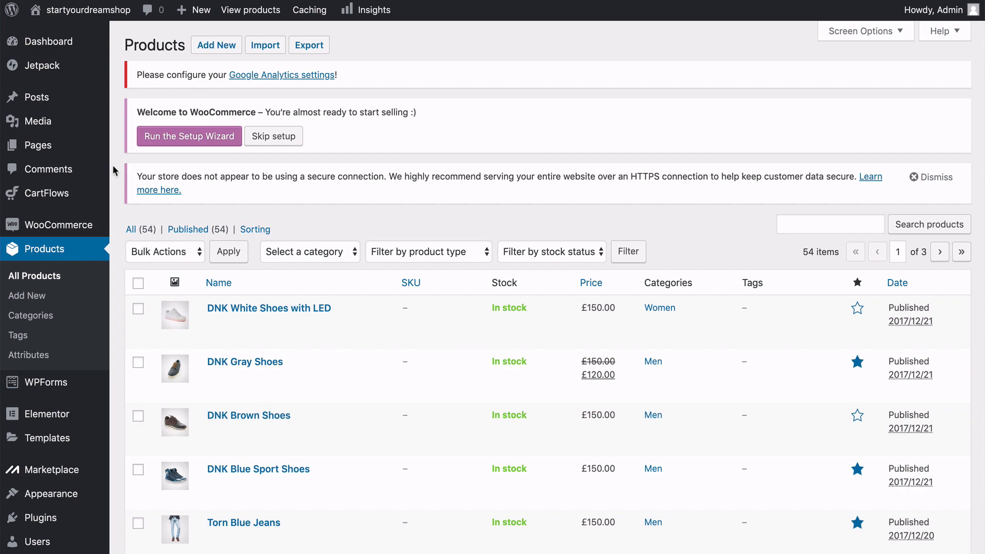
Look through the first page of the product list, checking the stock, prices, categories and featured items.
scroll(112, 165, down, 3)
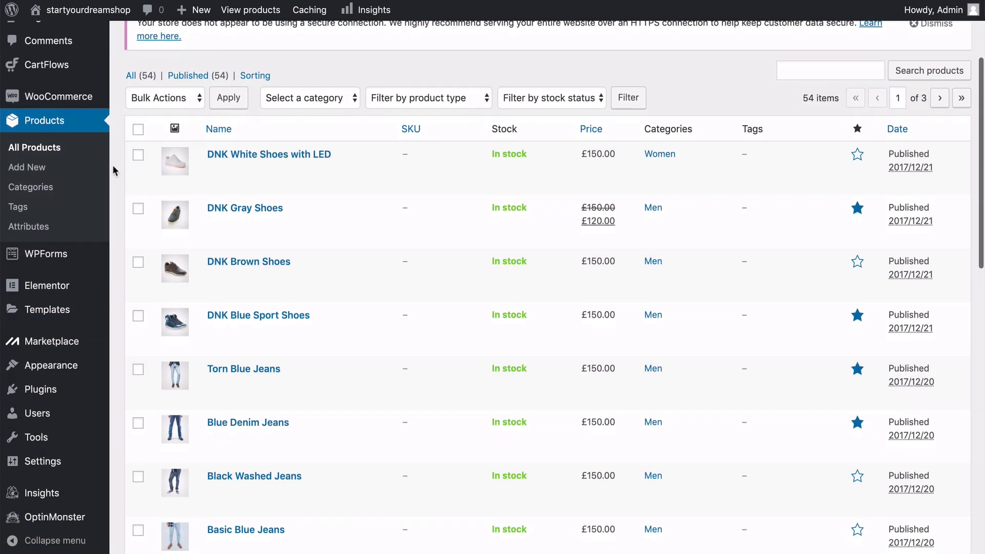
scroll(112, 165, down, 5)
scroll(112, 164, down, 10)
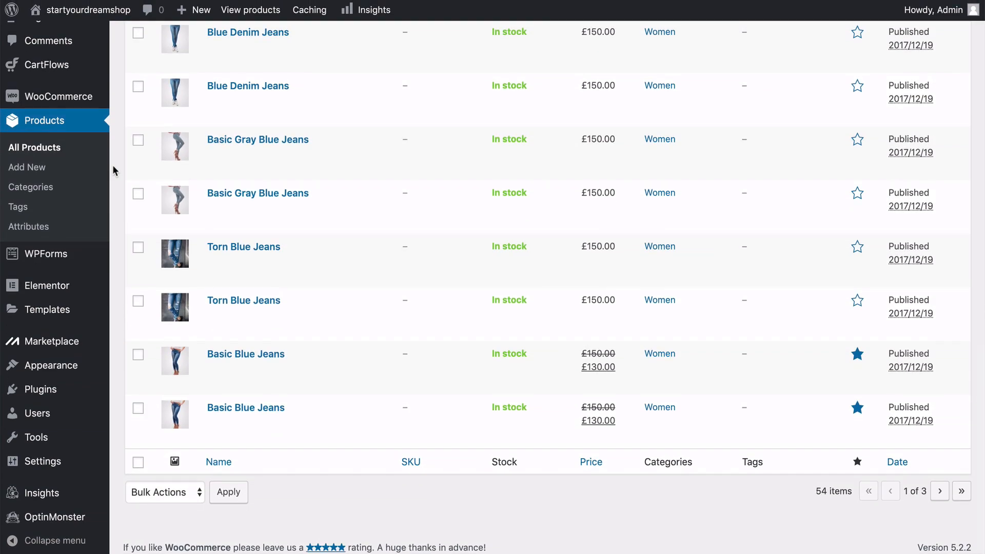
scroll(114, 170, up, 10)
scroll(114, 168, up, 4)
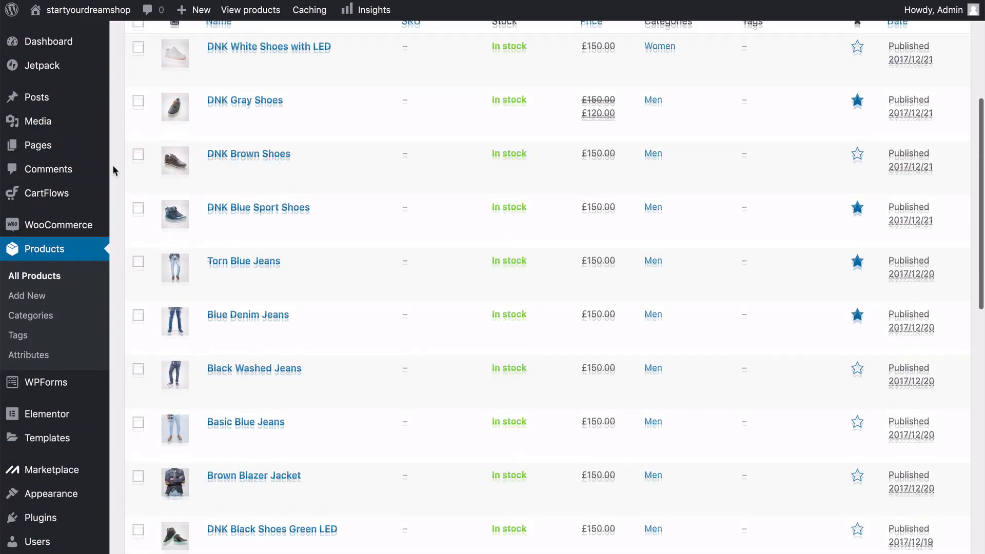
scroll(112, 170, down, 2)
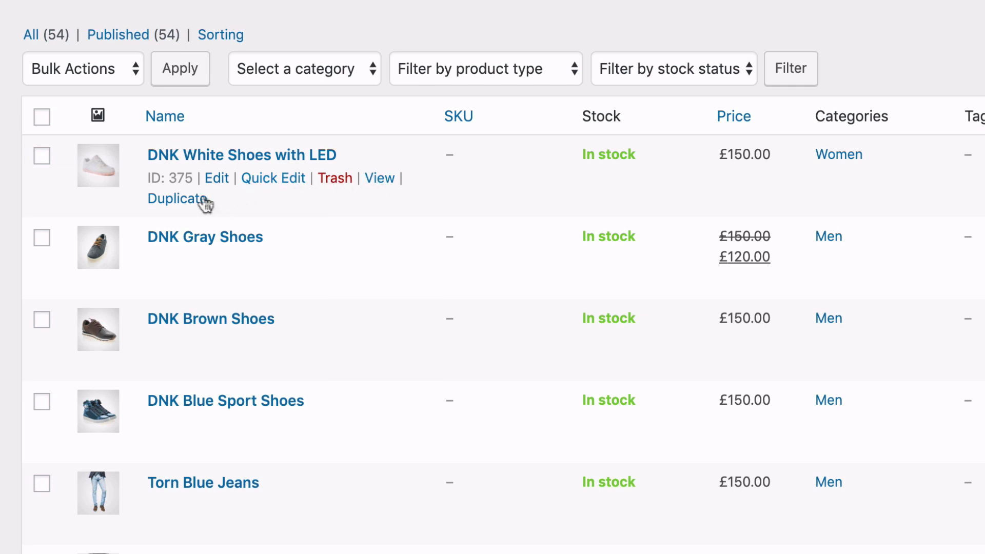
Check the shipping class, template and status choices in Quick Edit for DNK White Shoes with LED, and cancel without saving.
click(290, 167)
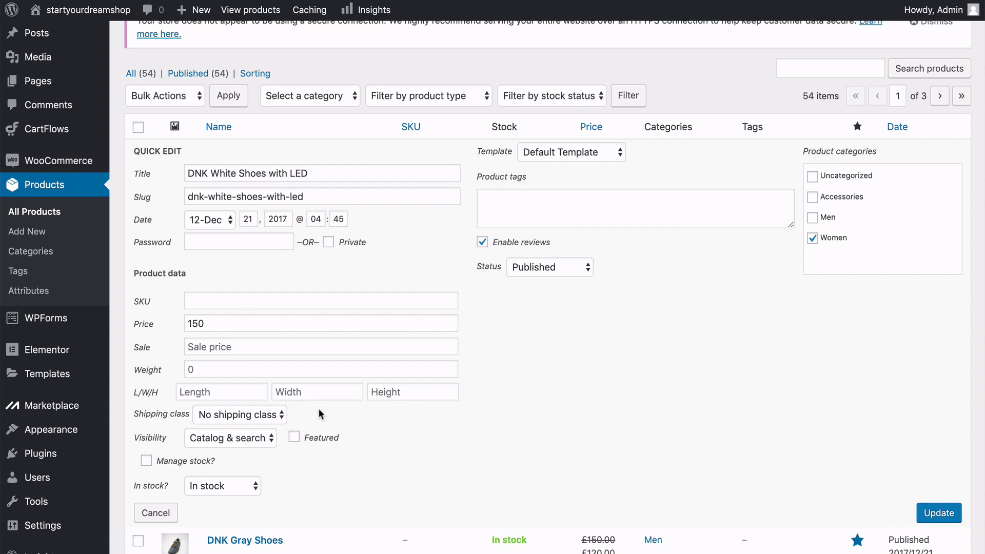
click(277, 415)
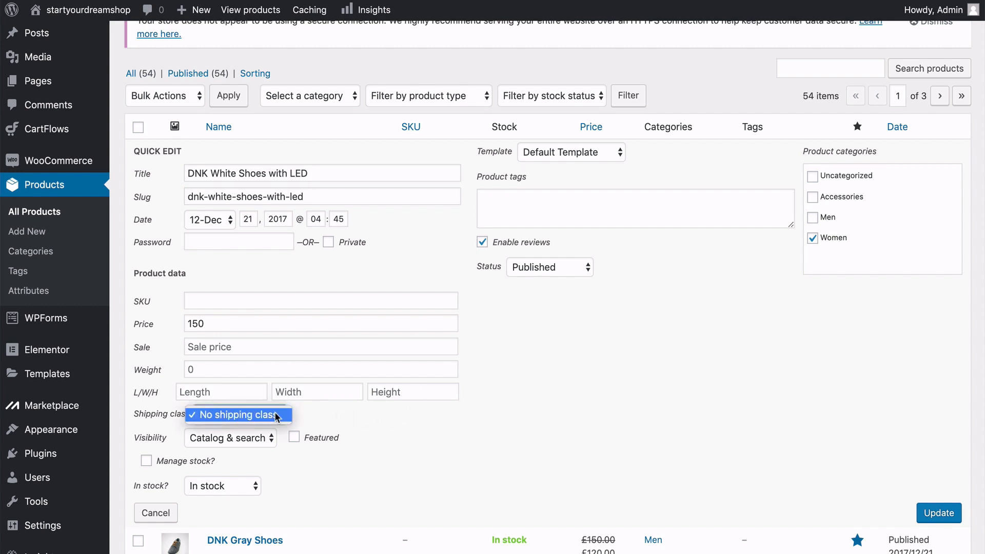
click(332, 418)
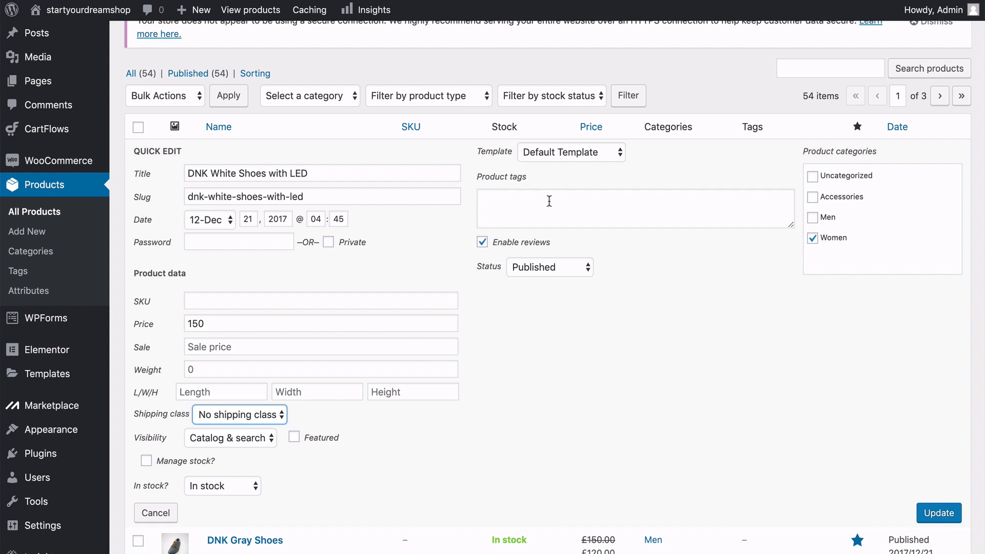
click(613, 153)
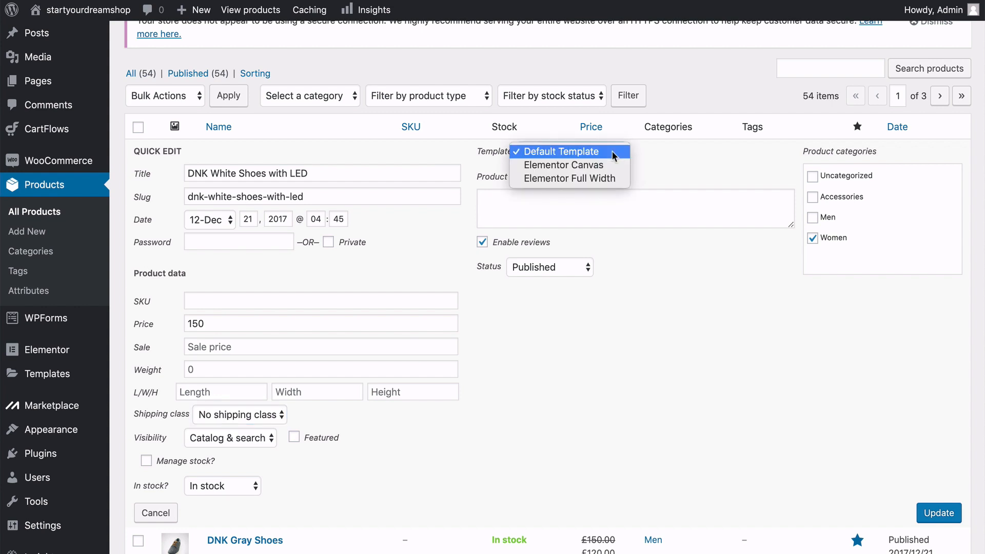
click(657, 167)
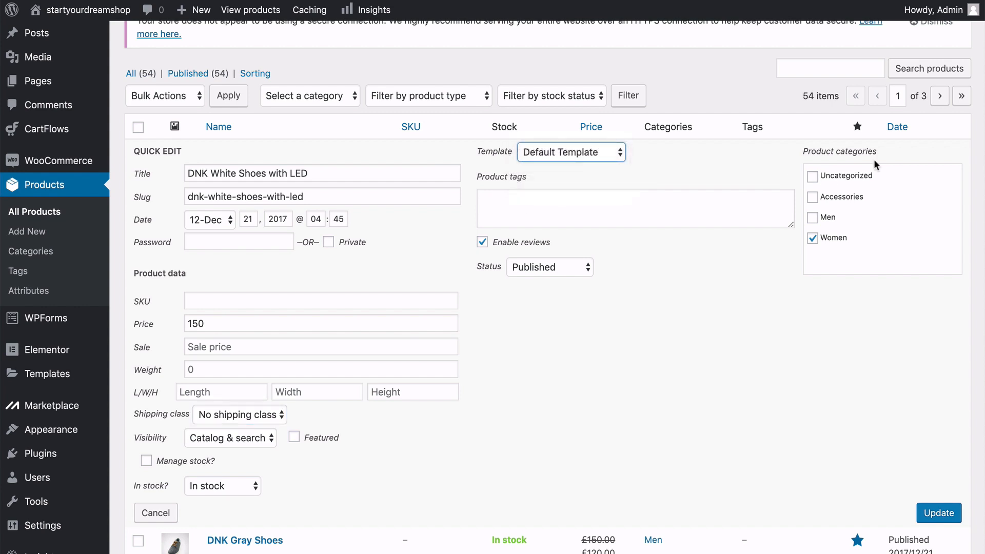
click(584, 269)
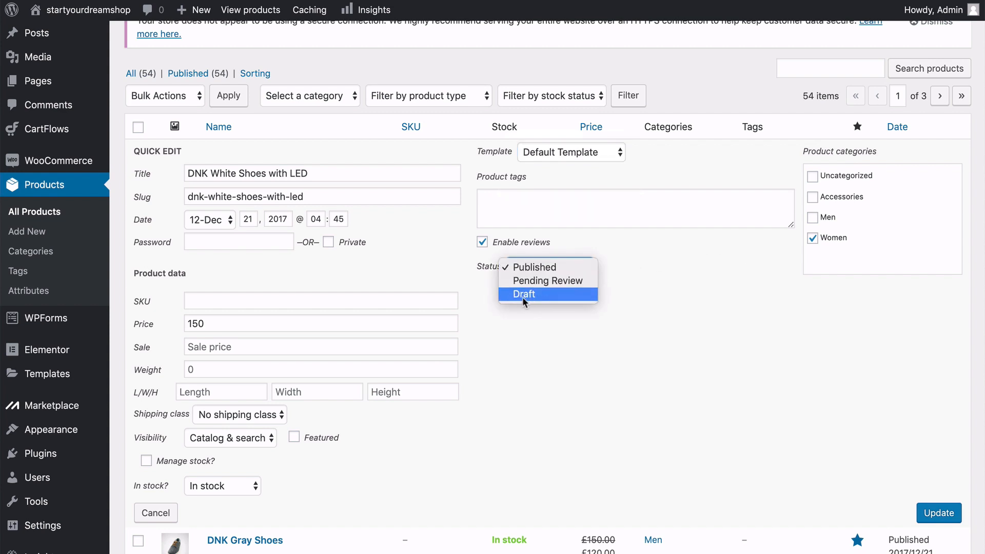
click(522, 328)
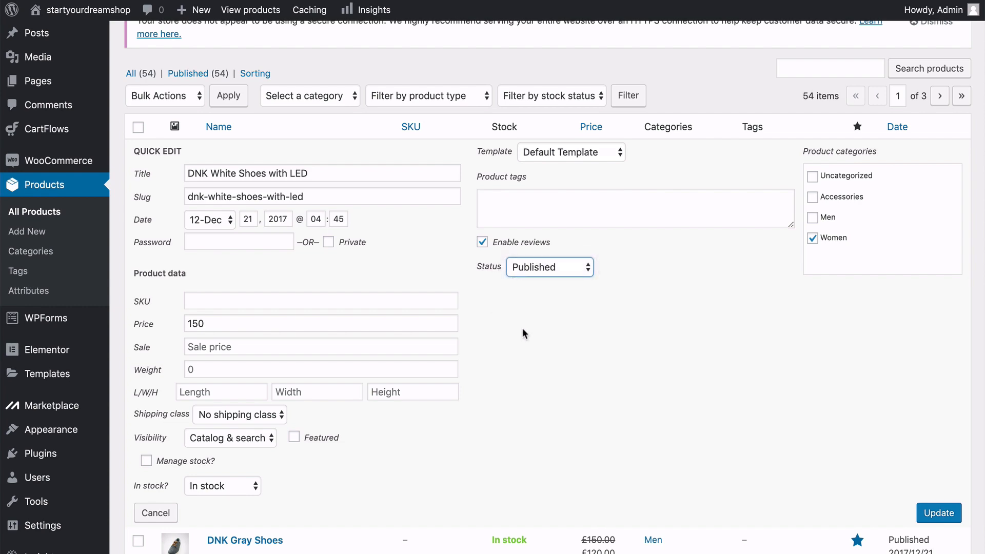
click(161, 514)
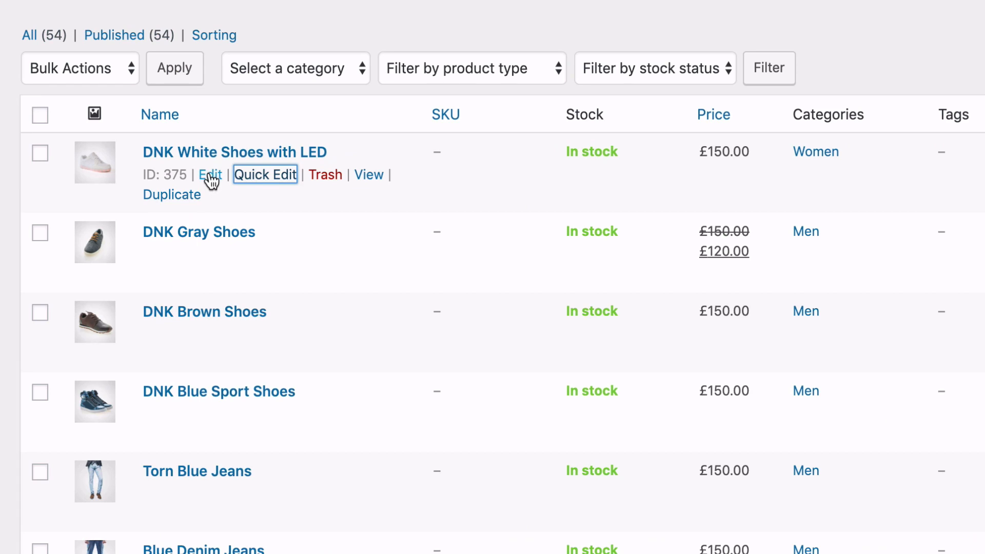
Open DNK White Shoes with LED in the full product editor and review its description, publishing settings, categories and prices.
click(210, 176)
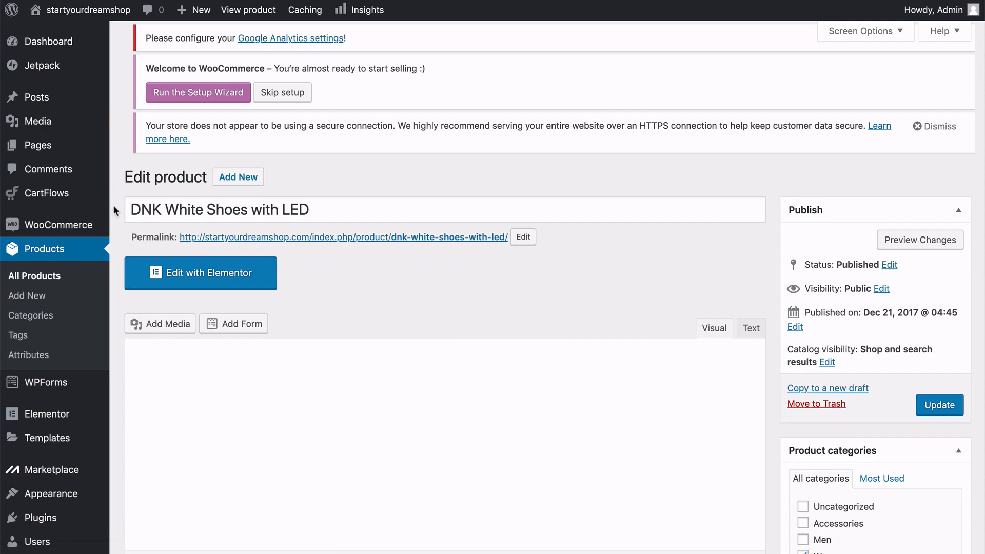
scroll(113, 205, down, 2)
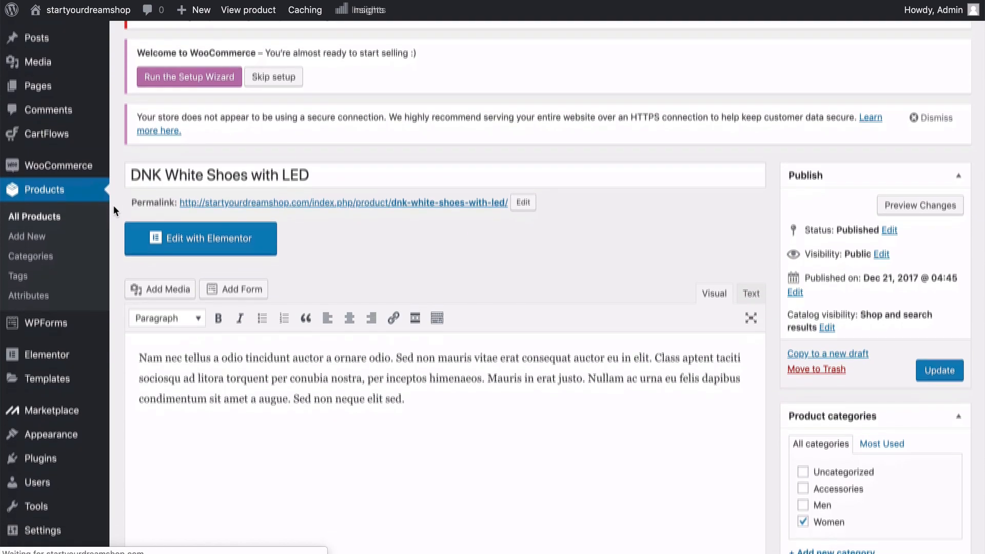
scroll(114, 206, up, 2)
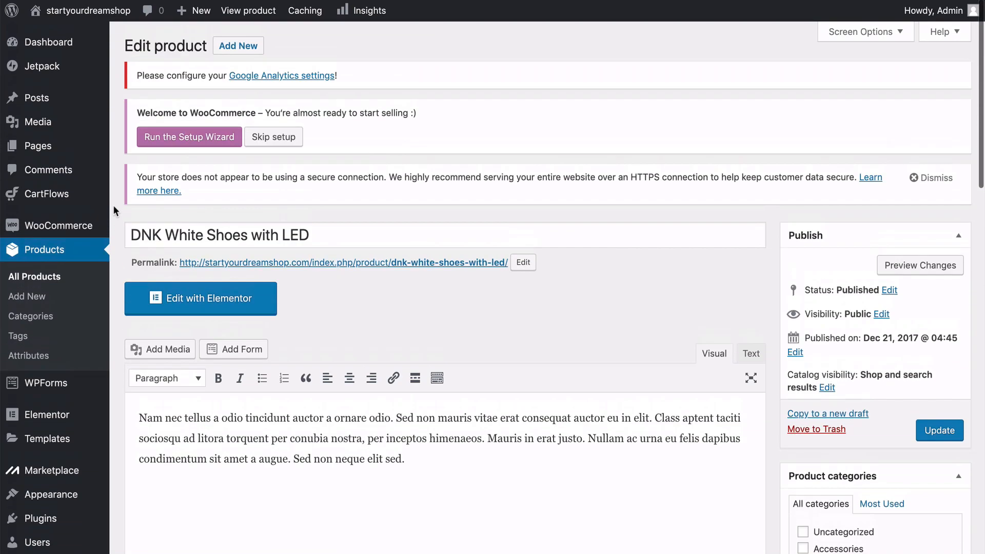
scroll(114, 206, down, 1)
scroll(114, 207, down, 1)
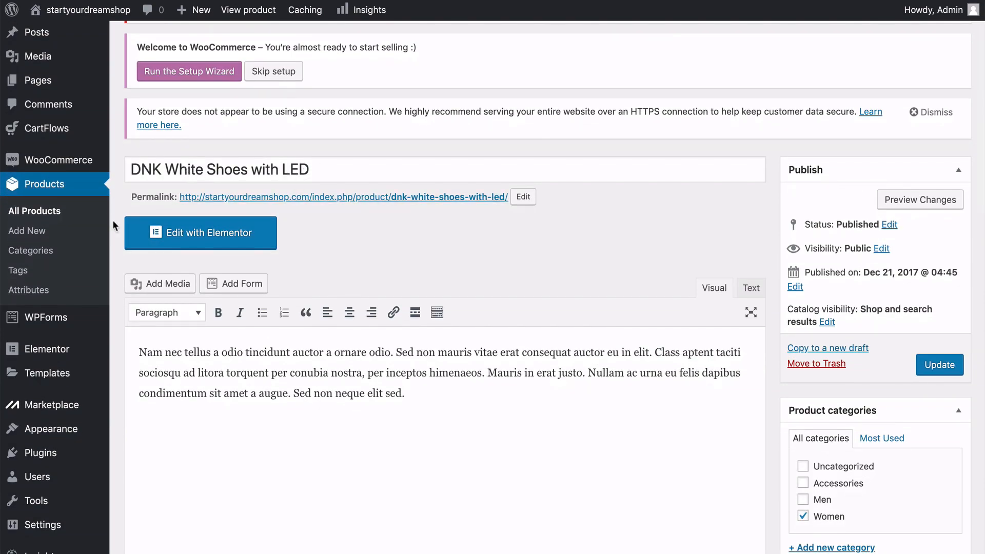
scroll(113, 225, down, 4)
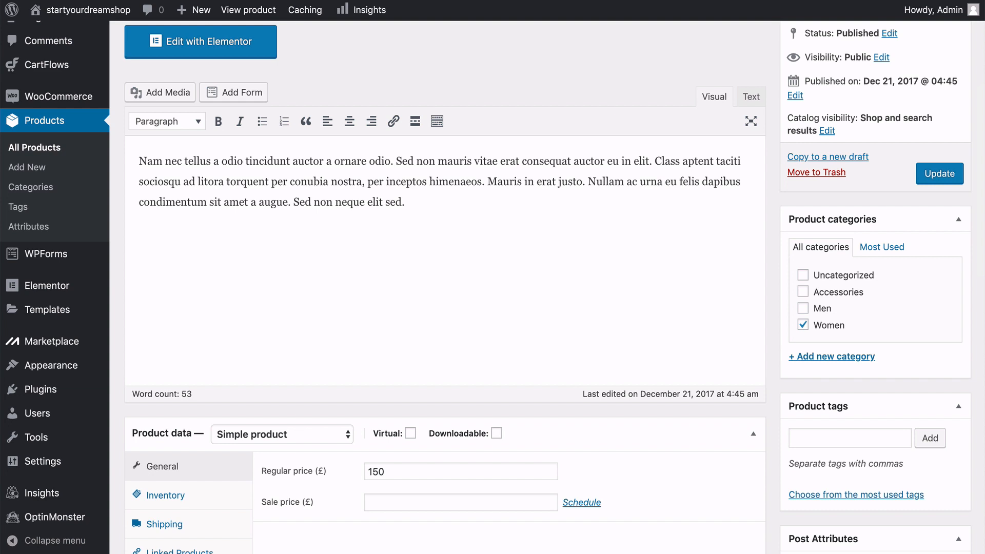
scroll(723, 305, down, 10)
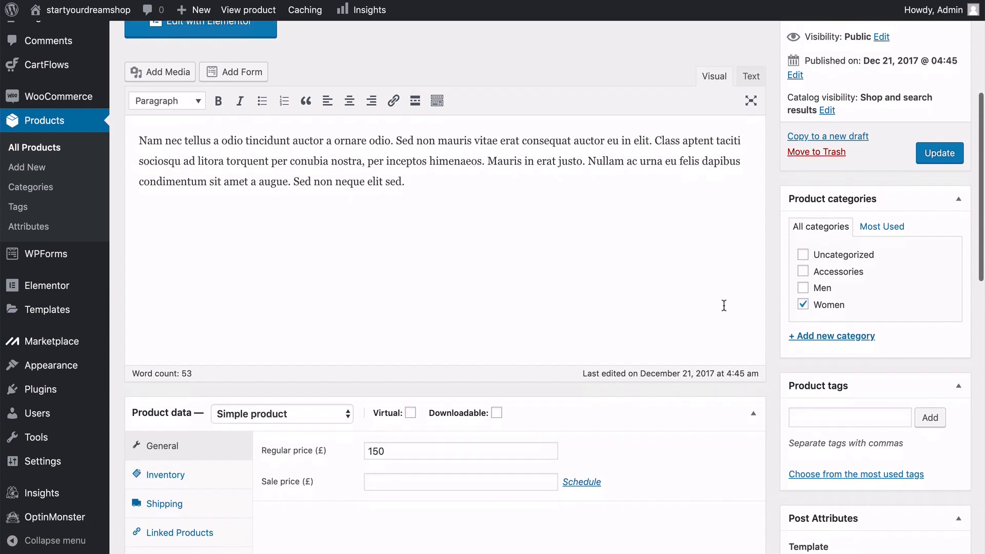
scroll(723, 305, up, 1)
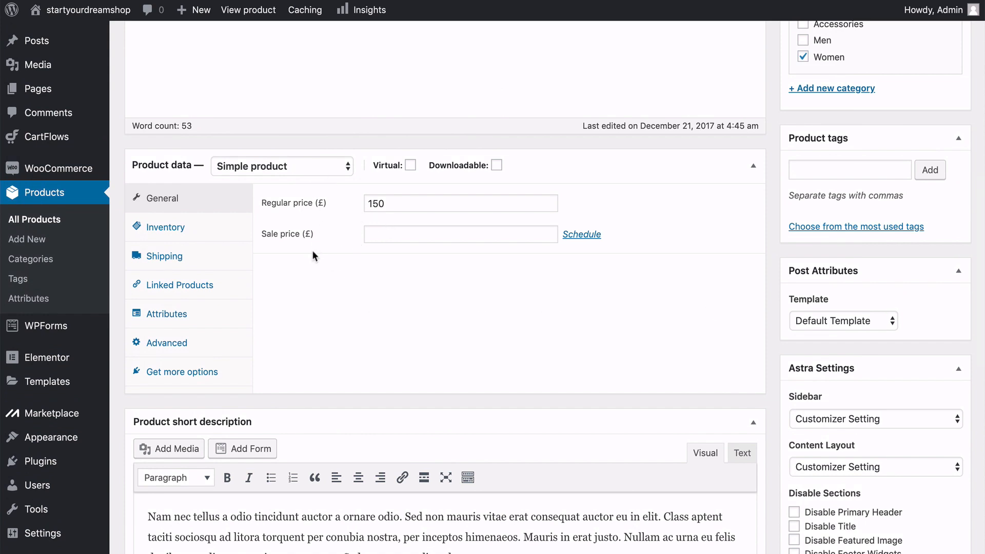
Review the product's inventory and shipping settings, including the available stock statuses and shipping classes, without changing them.
click(201, 231)
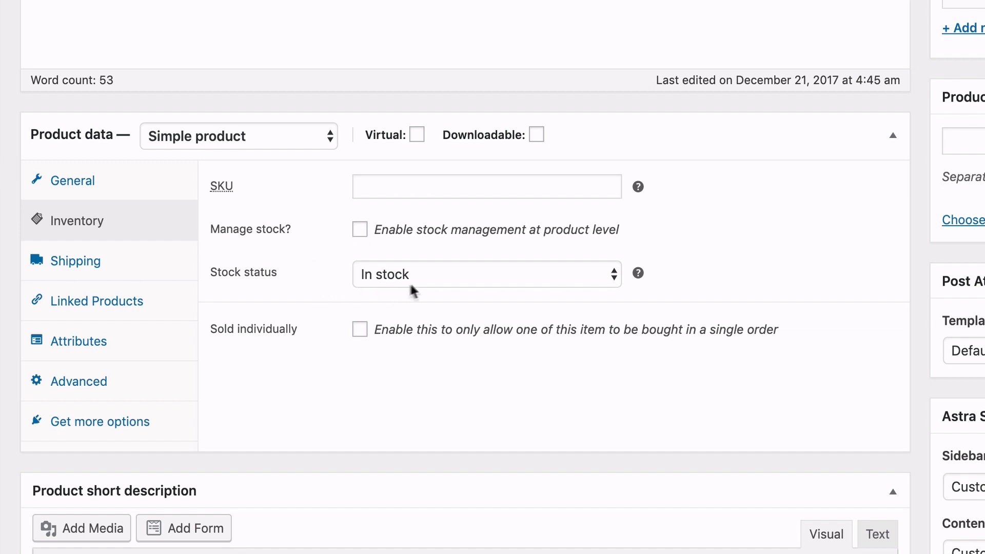
click(430, 278)
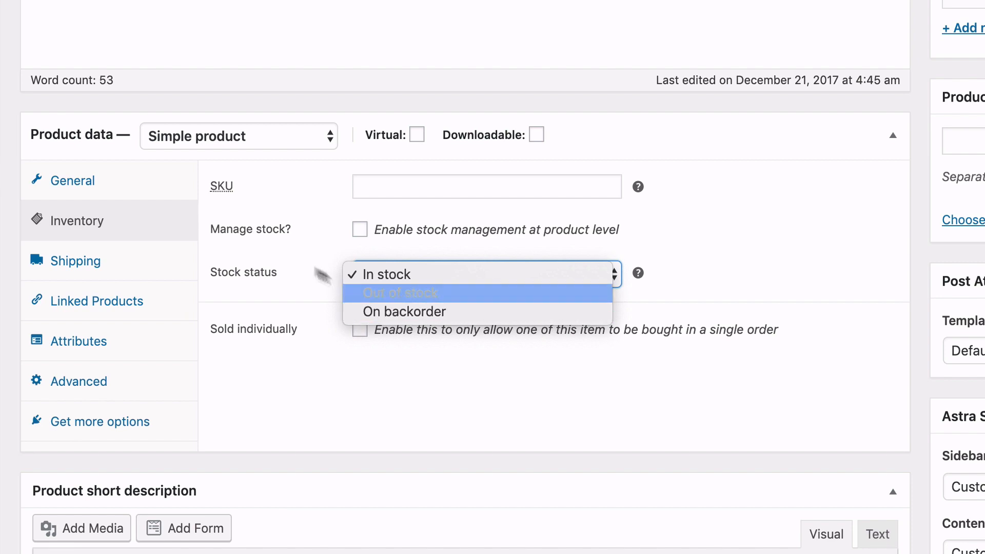
click(297, 255)
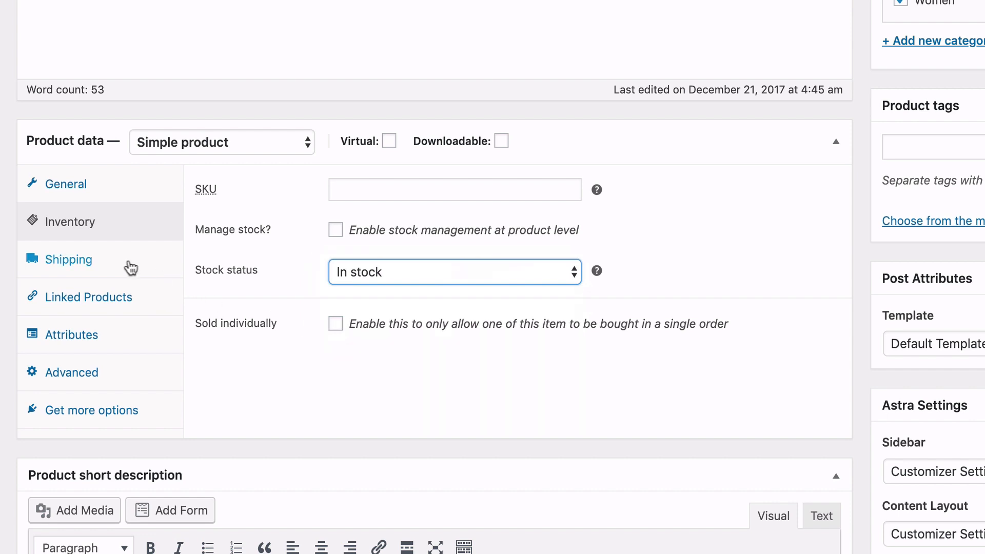
click(205, 262)
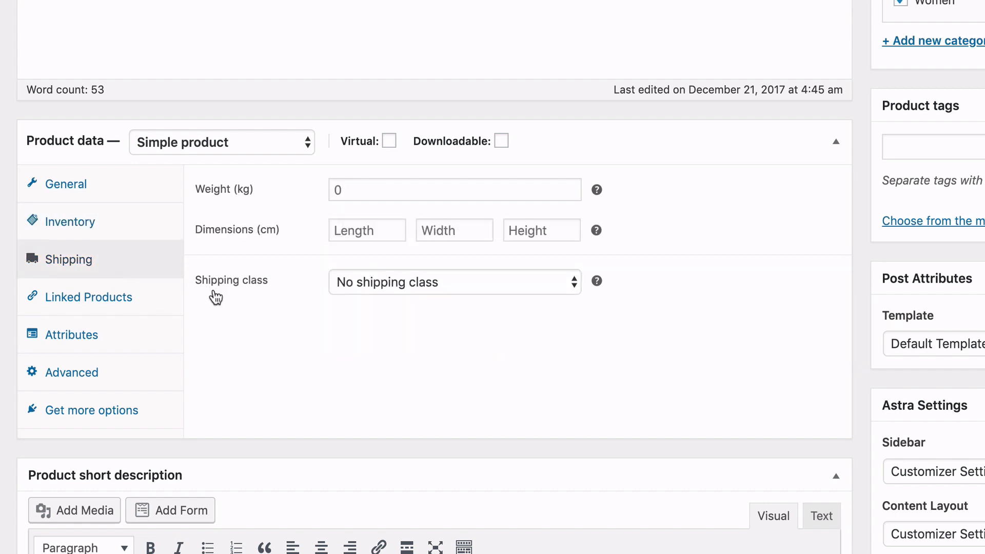
click(363, 291)
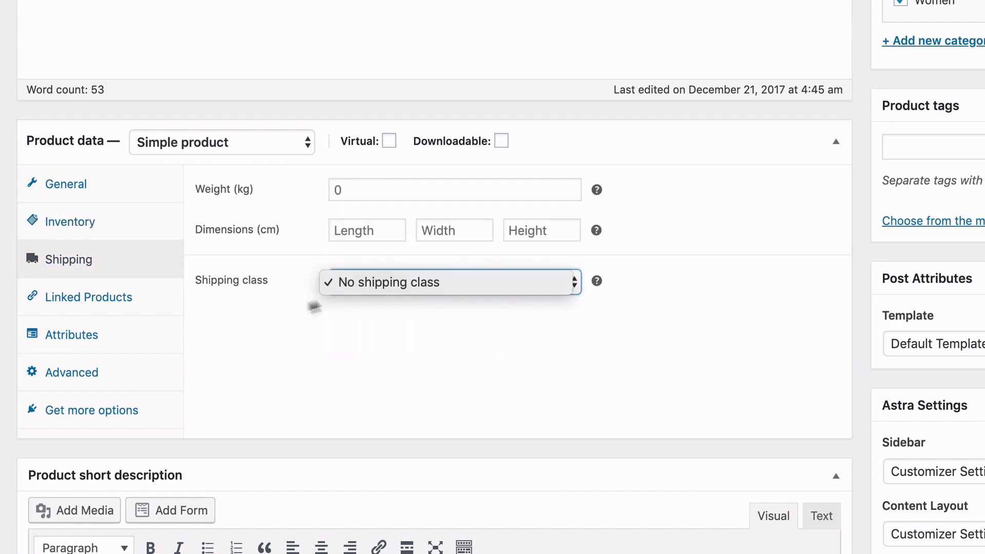
click(249, 308)
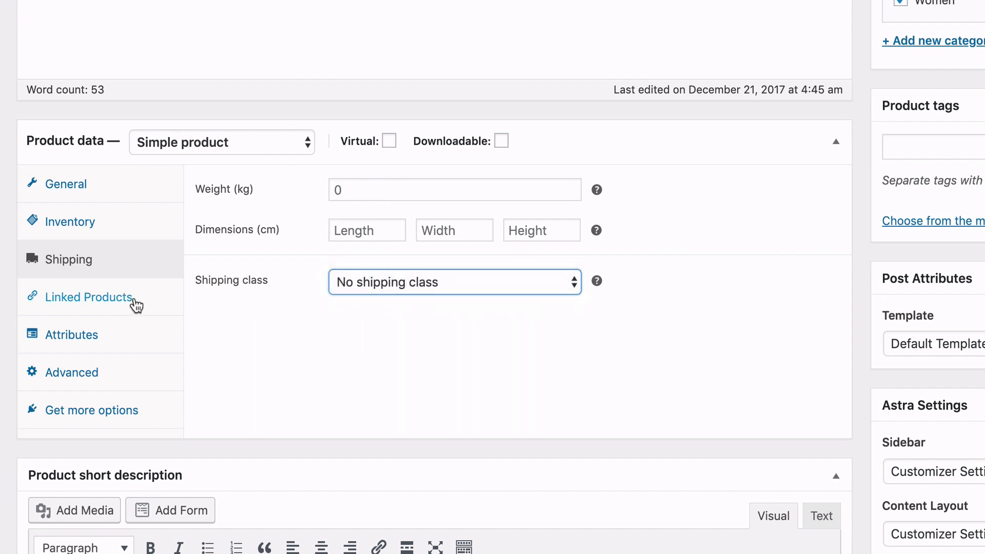
Search for "shoe" among the possible upsells in the linked products and close the suggestions without choosing one.
click(136, 306)
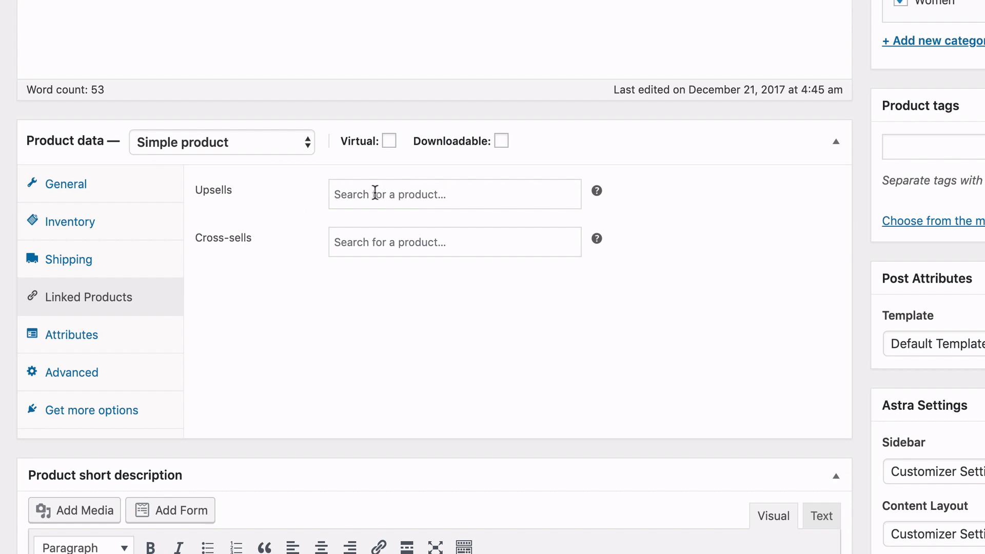
click(373, 195)
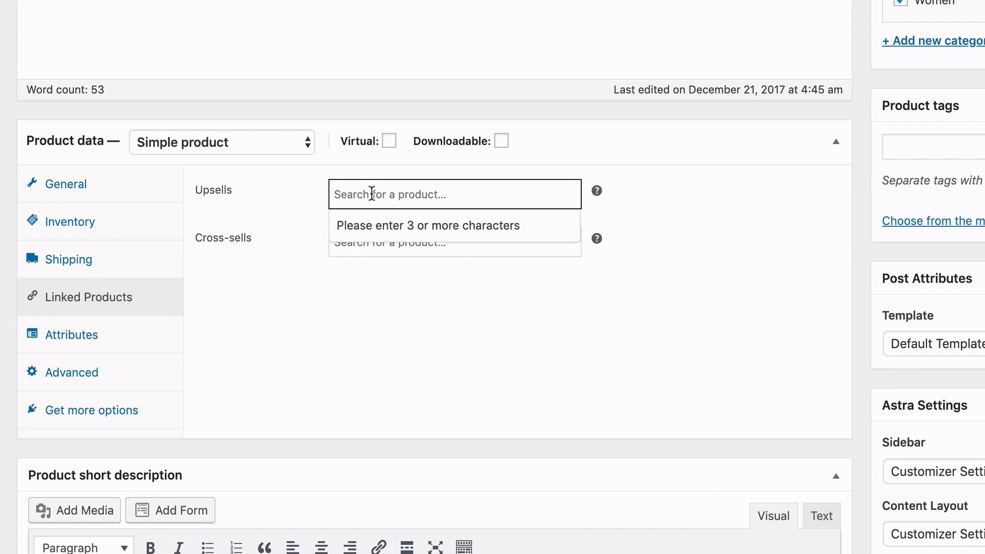
text(sho)
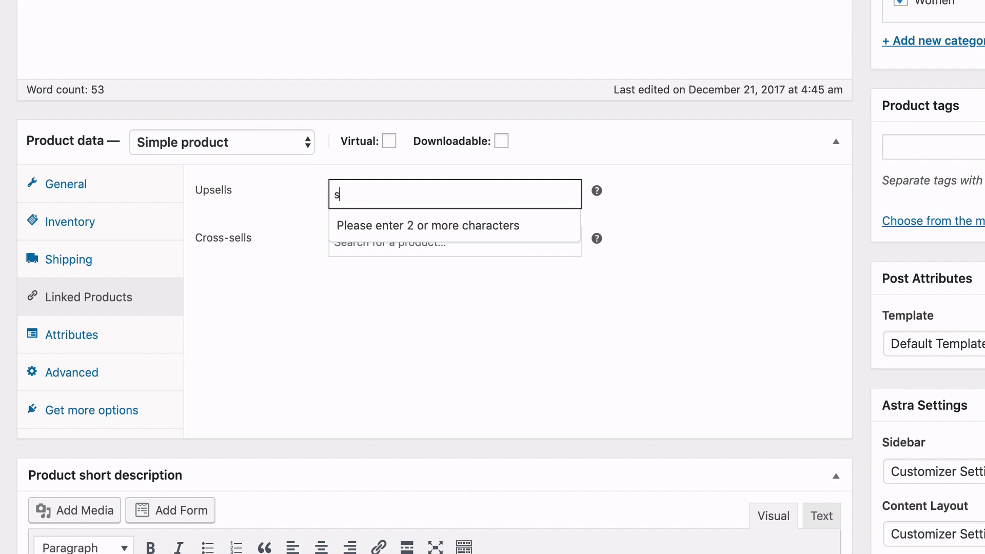
text(e)
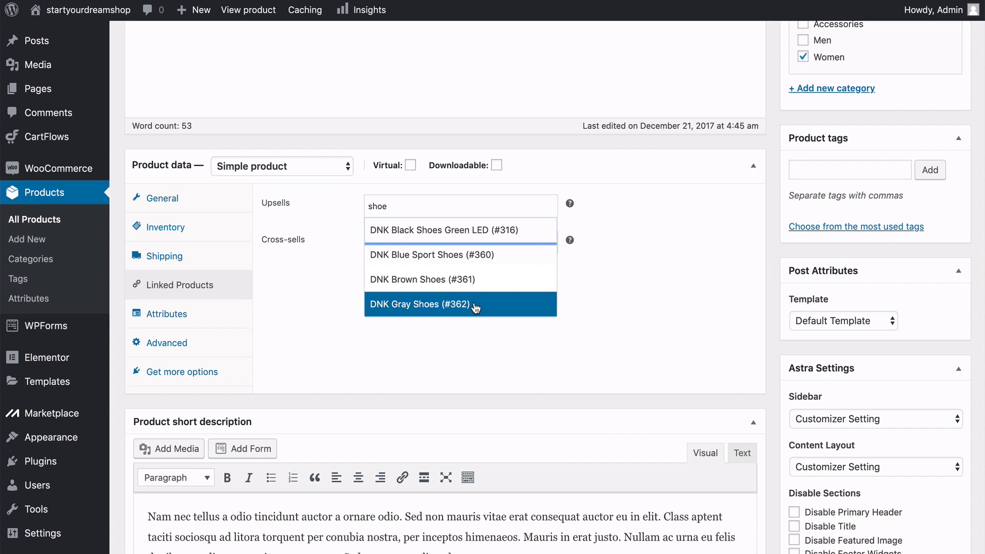
click(299, 264)
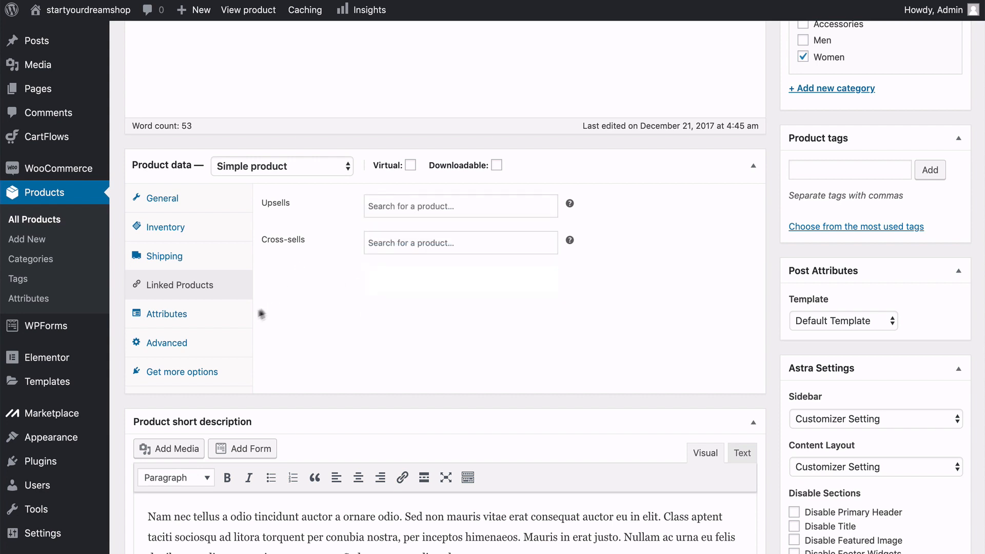
Review the product's attributes and its advanced settings for purchase note, menu order and reviews.
click(213, 323)
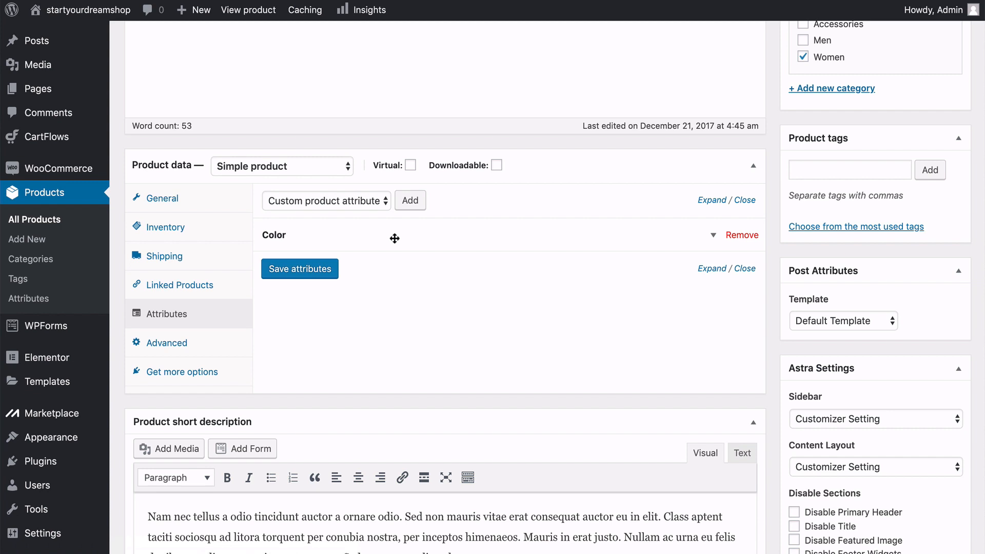
click(200, 344)
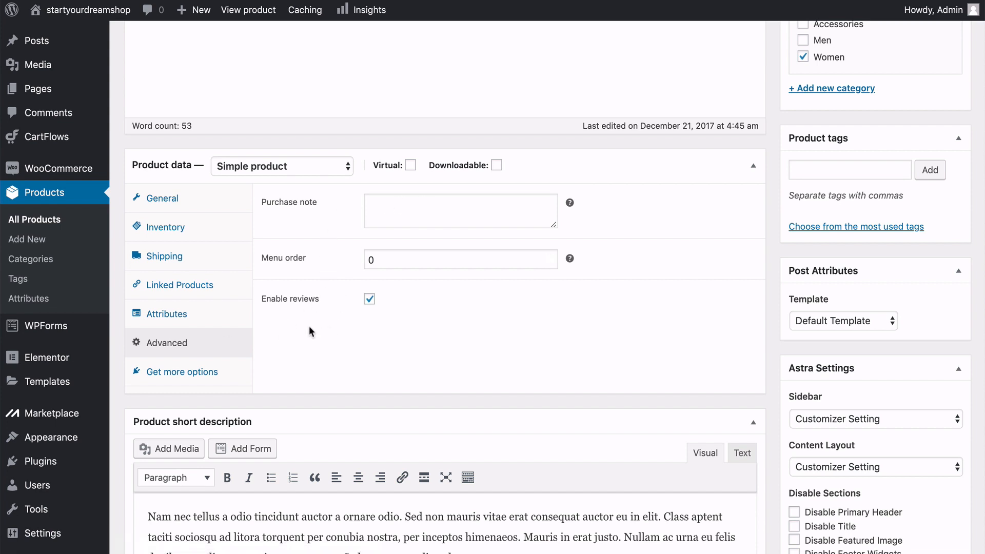
scroll(309, 325, down, 5)
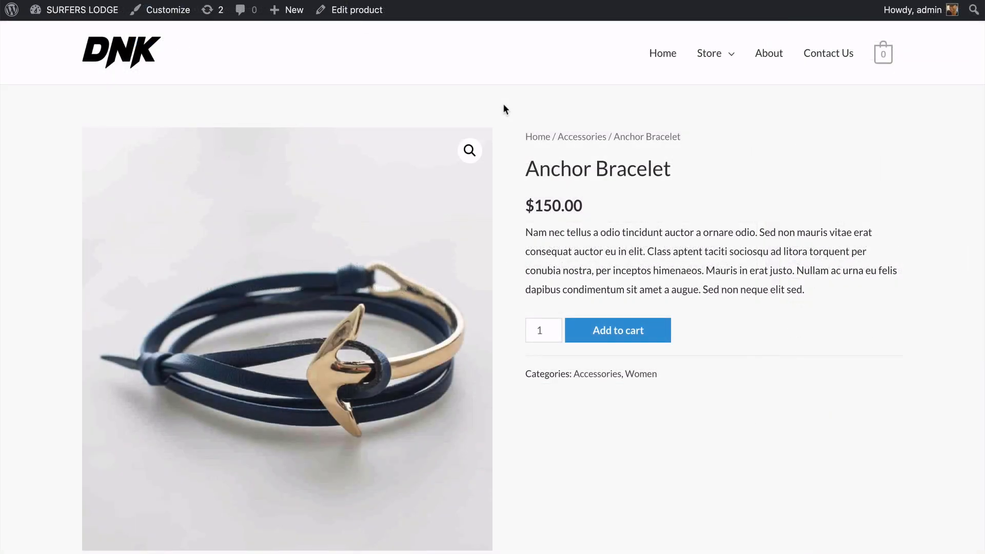
Examine the demo shop's Anchor Bracelet page, including its short description, gallery images, full description and related products.
scroll(503, 108, down, 2)
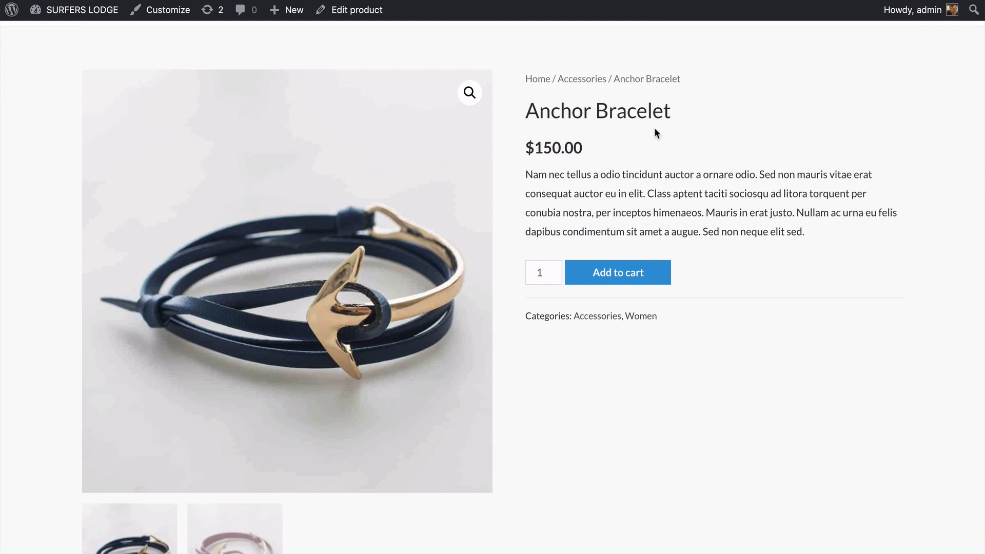
mouse_move(451, 200)
scroll(505, 210, down, 10)
scroll(505, 210, up, 3)
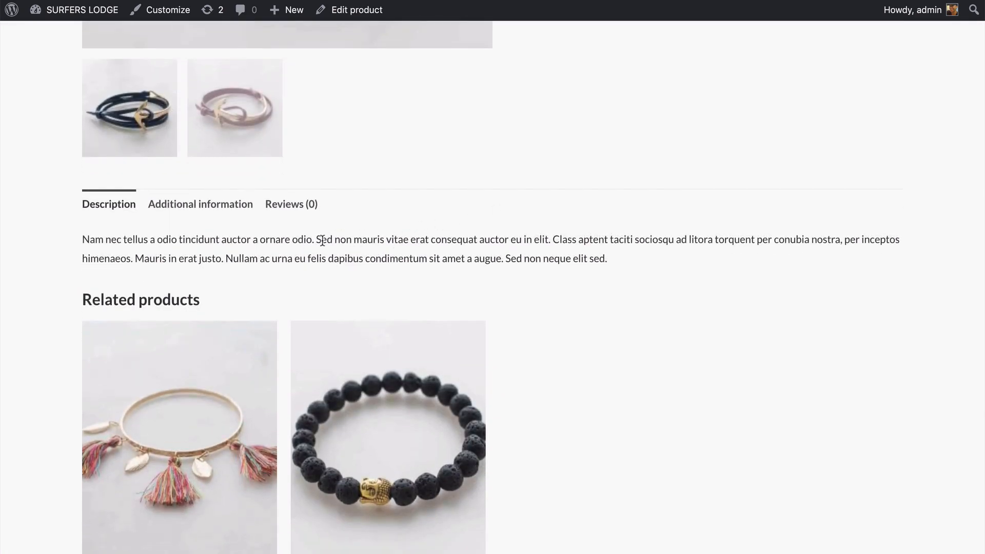
Inspect the Anchor Bracelet page's price and description area, and display the second gallery image of the burgundy bracelet.
scroll(46, 249, down, 3)
scroll(47, 251, up, 10)
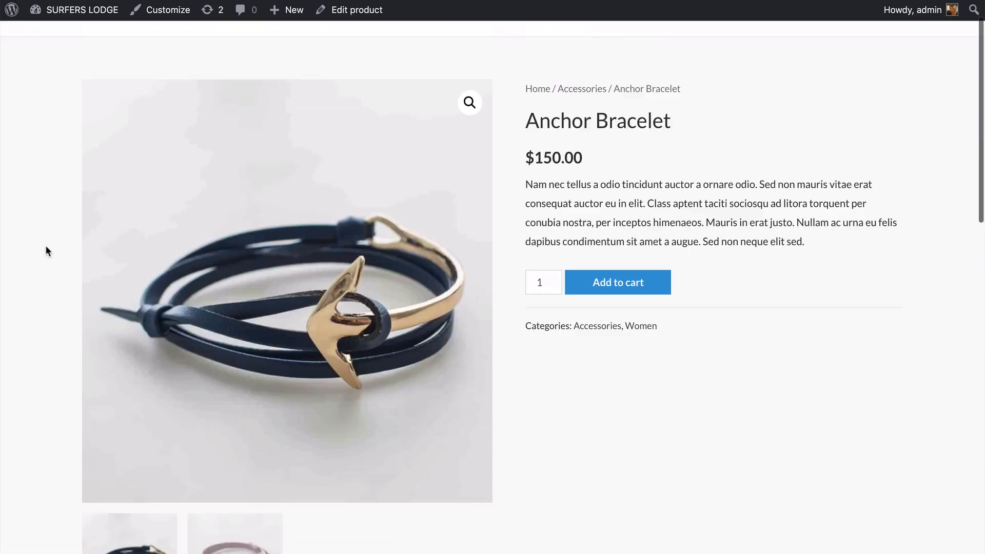
scroll(46, 247, up, 2)
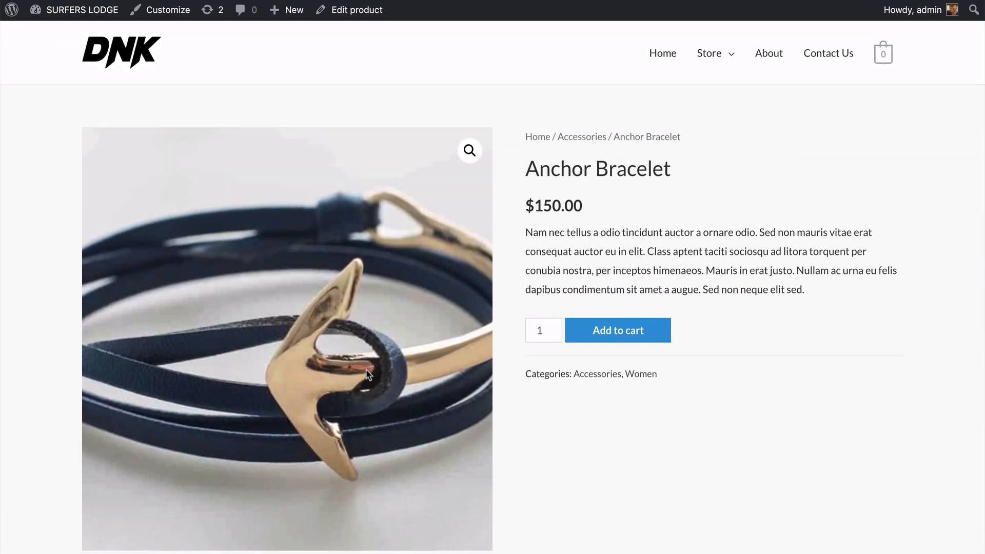
scroll(75, 331, down, 3)
click(260, 449)
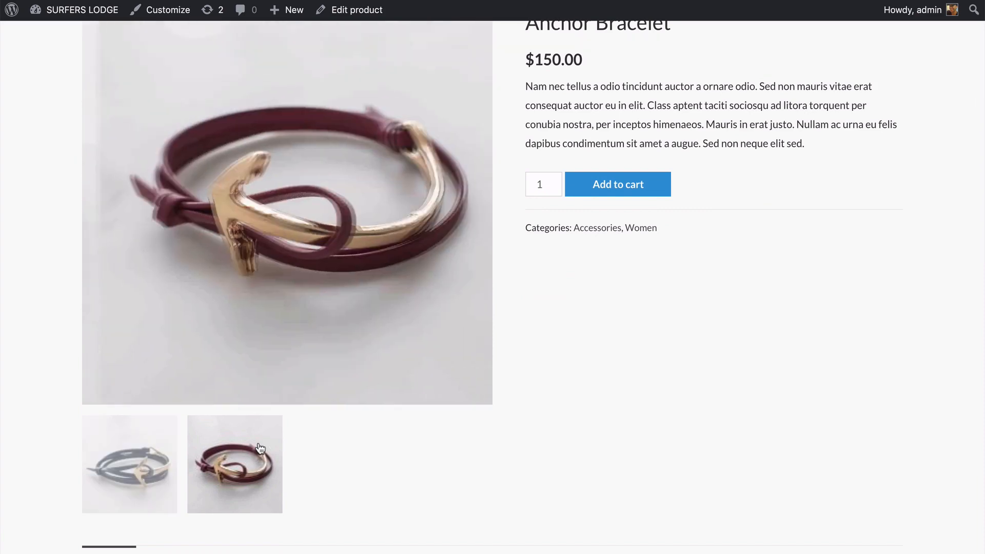
scroll(6, 395, up, 3)
scroll(6, 395, down, 1)
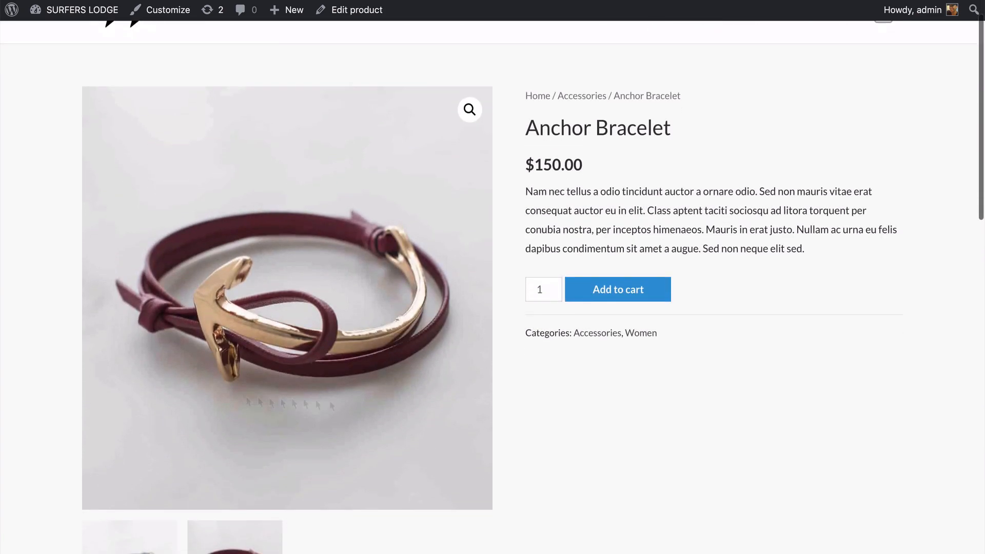
Try raising the Anchor Bracelet's order quantity, set it back to 1, and look over the related products.
click(555, 286)
click(555, 287)
click(555, 287)
click(554, 291)
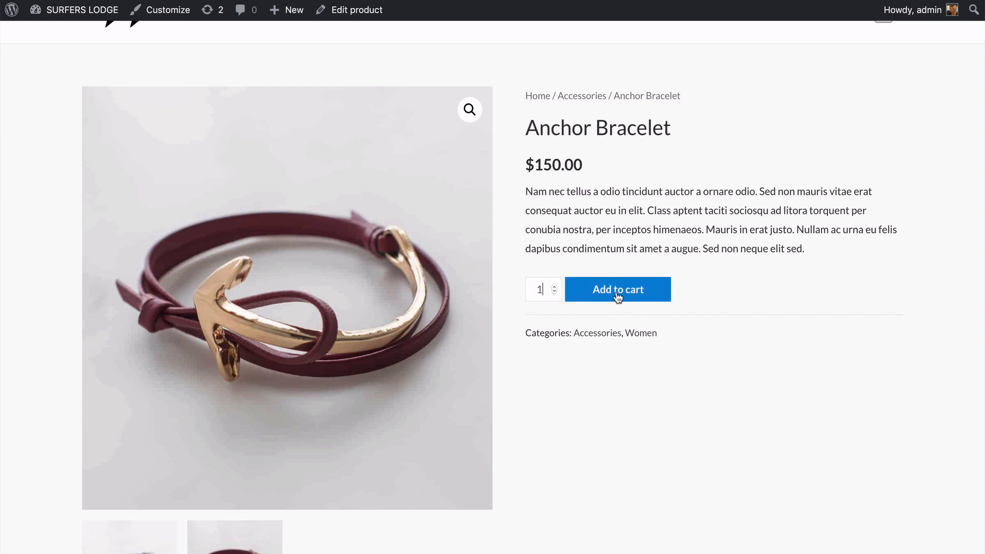
scroll(618, 297, down, 10)
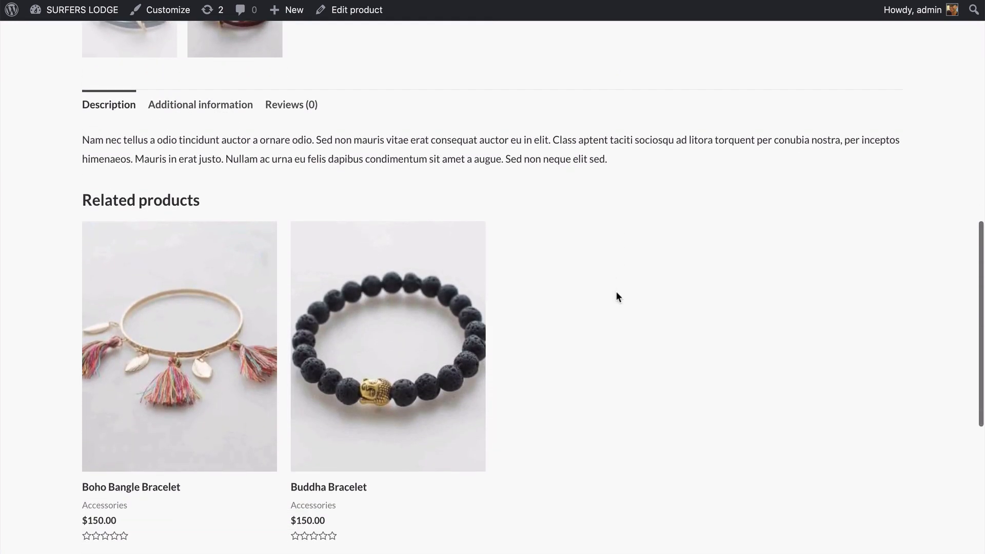
scroll(619, 296, down, 2)
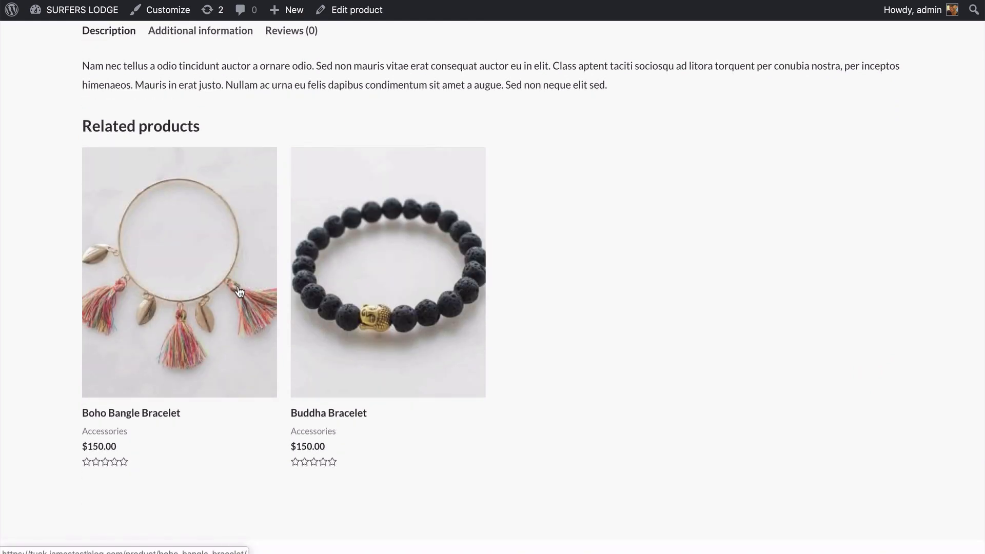
scroll(571, 288, down, 3)
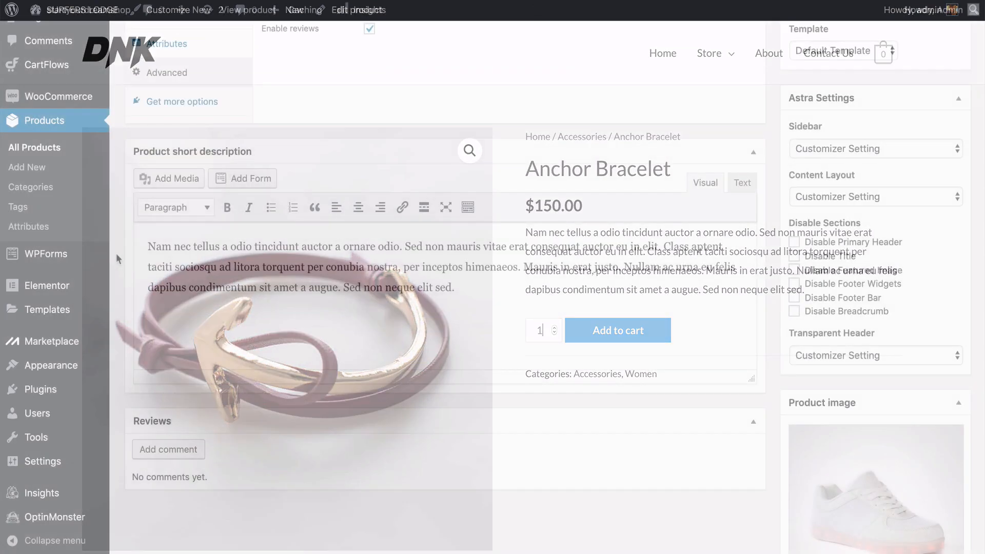
Return to the white shoe product's edit page and examine its short description and reviews sections.
scroll(116, 254, down, 3)
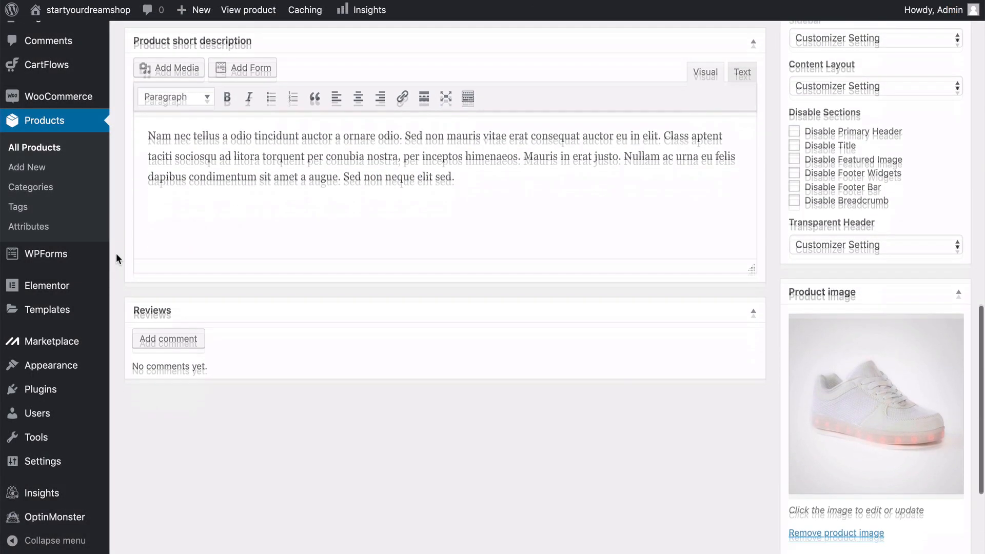
scroll(116, 253, down, 2)
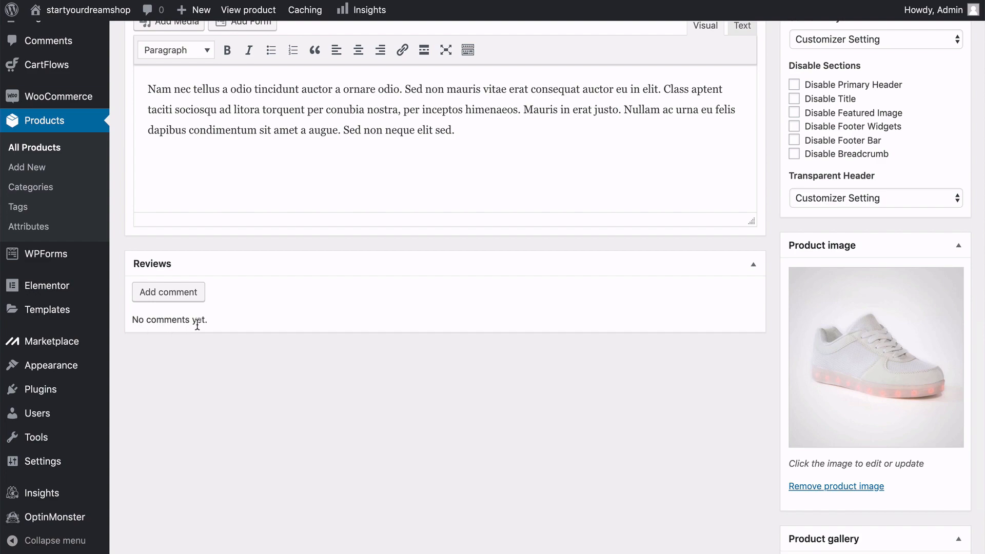
scroll(270, 281, up, 5)
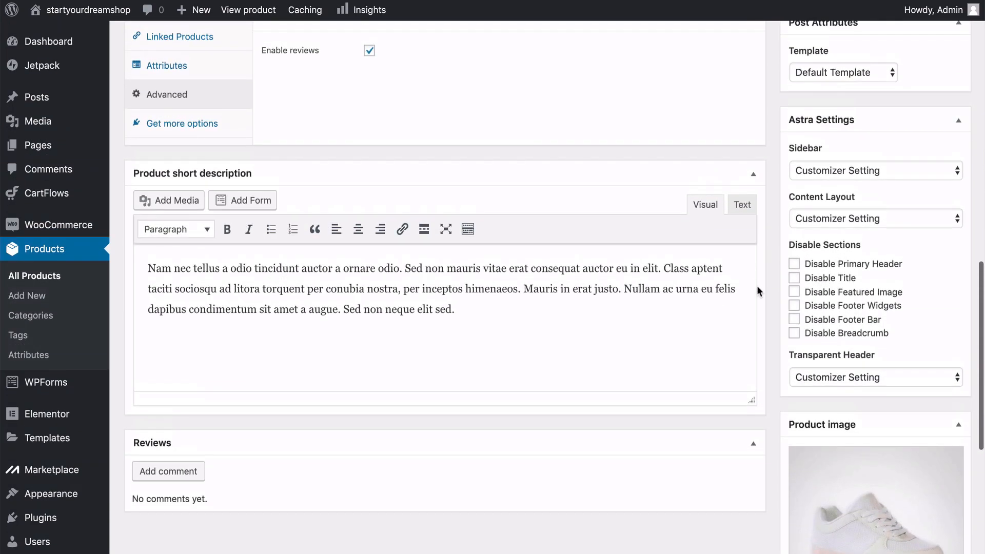
scroll(767, 285, up, 10)
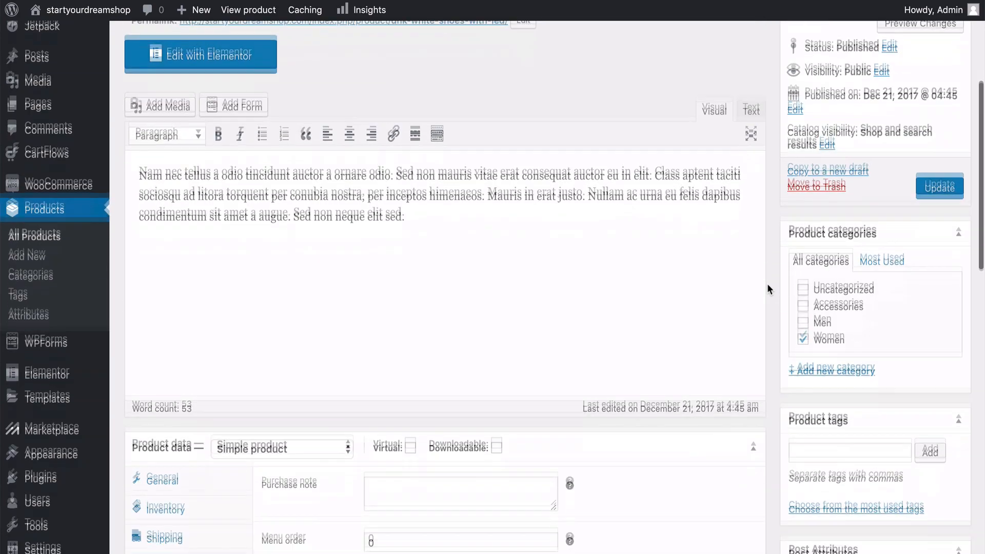
Review the shoe product's categories, tags, template, Astra settings and product image without changing them.
scroll(768, 285, down, 3)
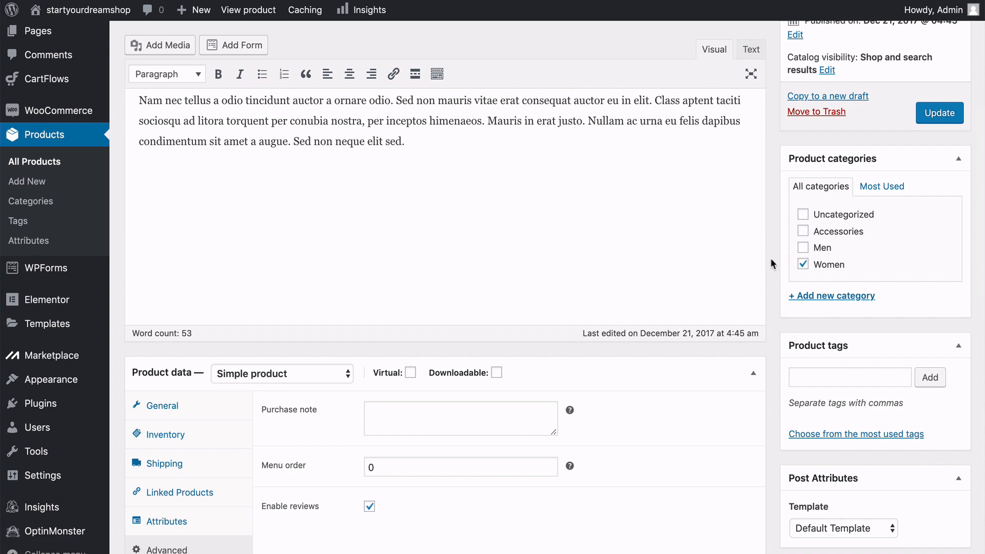
scroll(771, 262, down, 5)
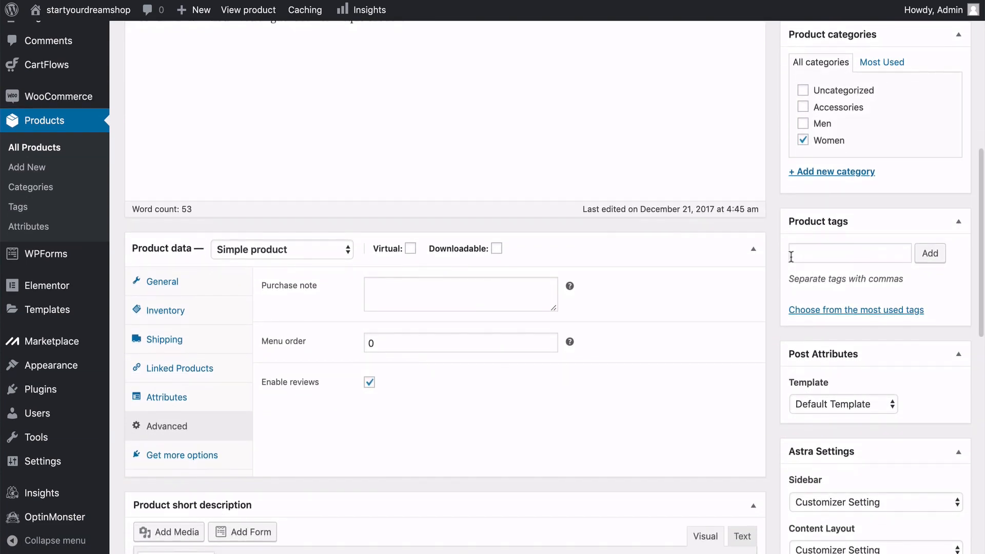
scroll(773, 260, down, 6)
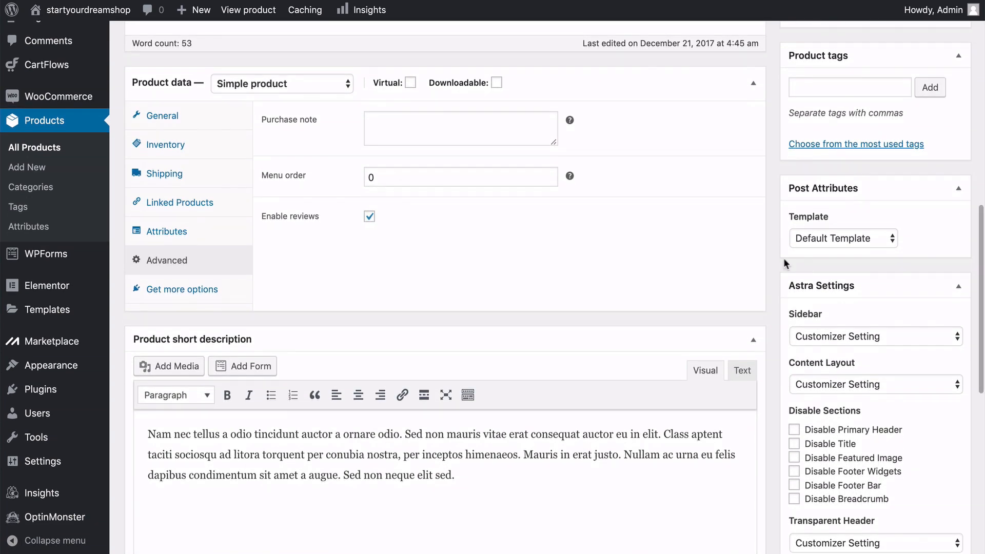
scroll(772, 260, down, 4)
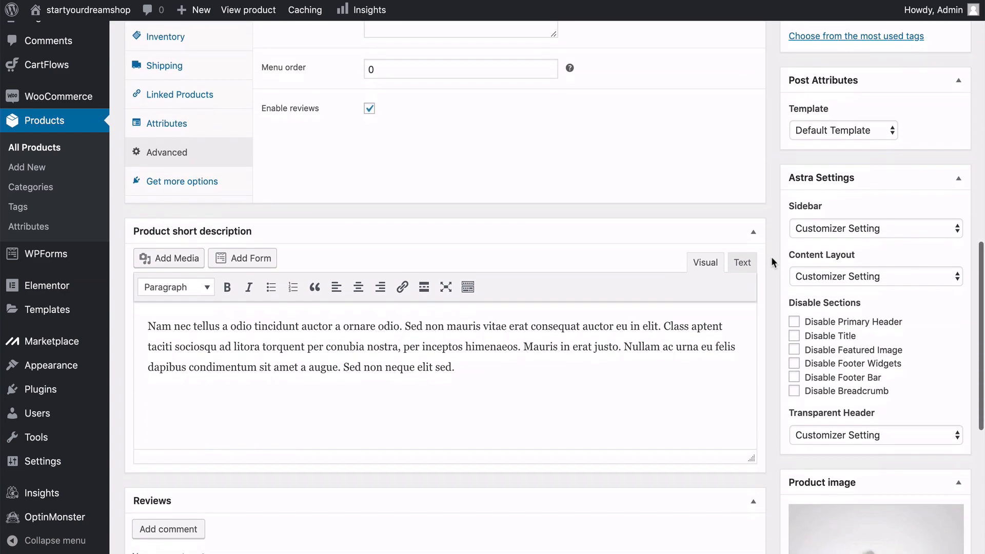
scroll(772, 258, down, 2)
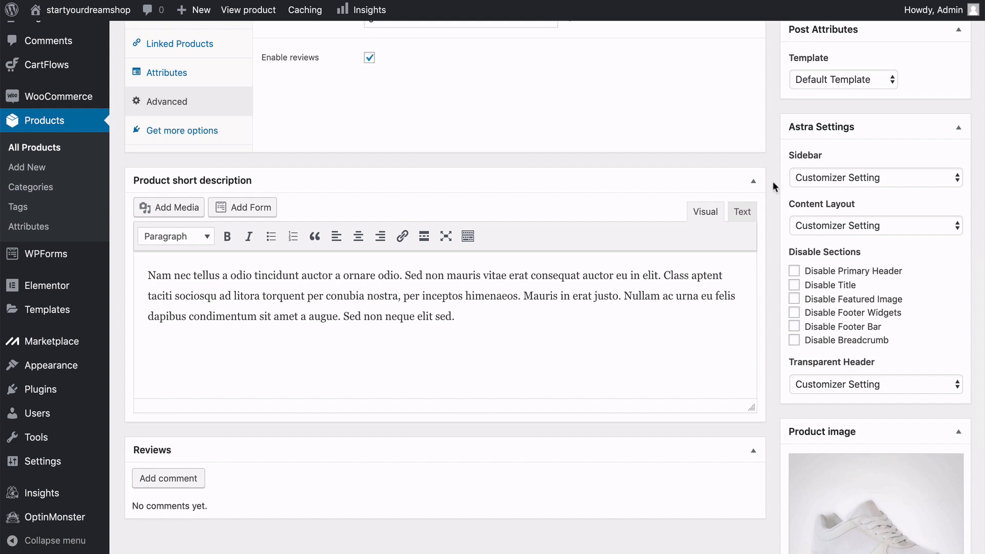
scroll(775, 186, down, 5)
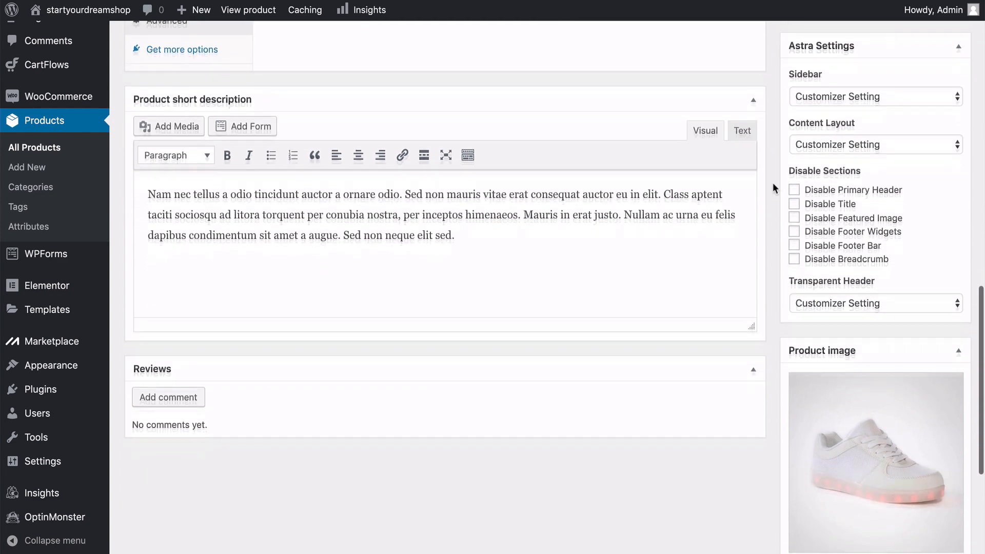
scroll(773, 183, down, 2)
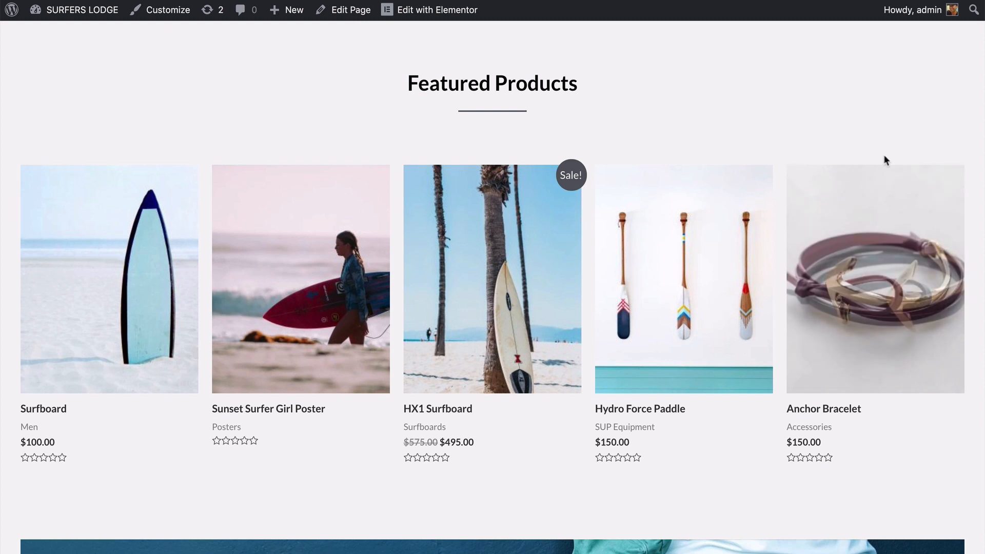
Open the Anchor Bracelet from the demo shop's featured products and display its second gallery image.
click(853, 258)
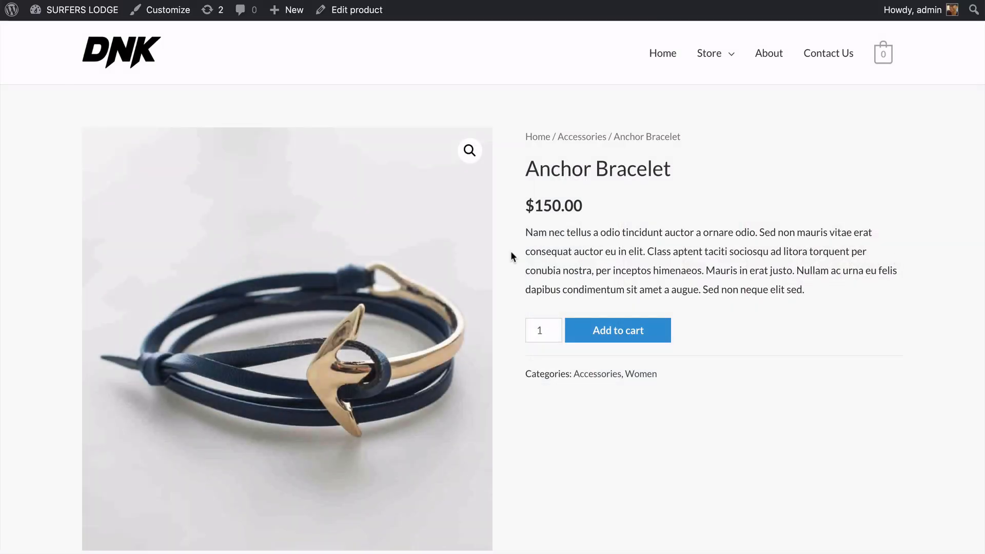
scroll(505, 246, down, 2)
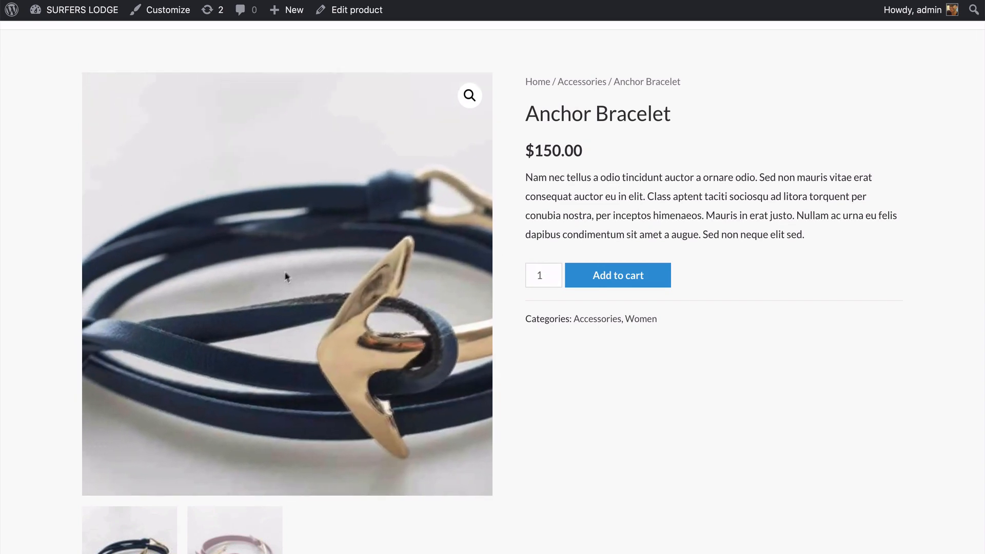
scroll(45, 319, down, 3)
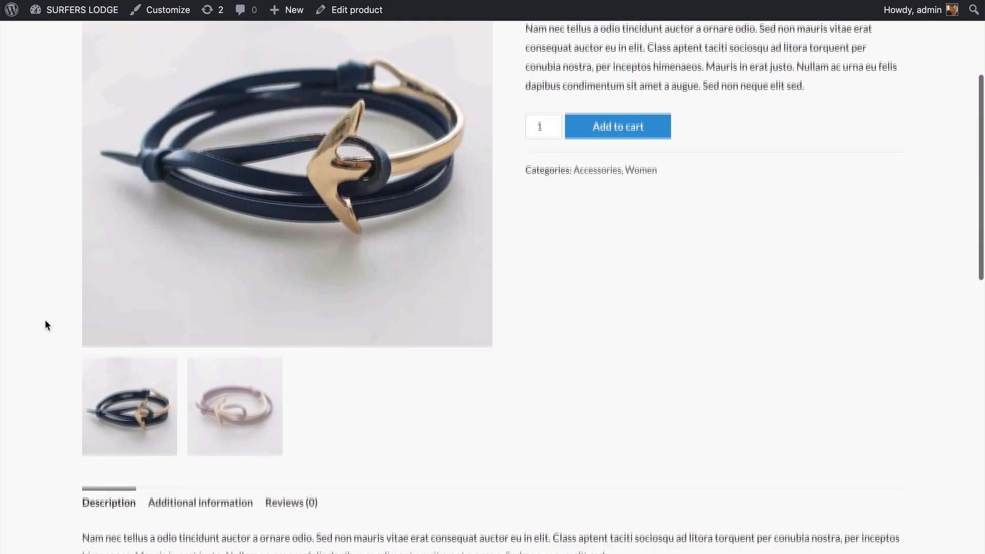
click(246, 400)
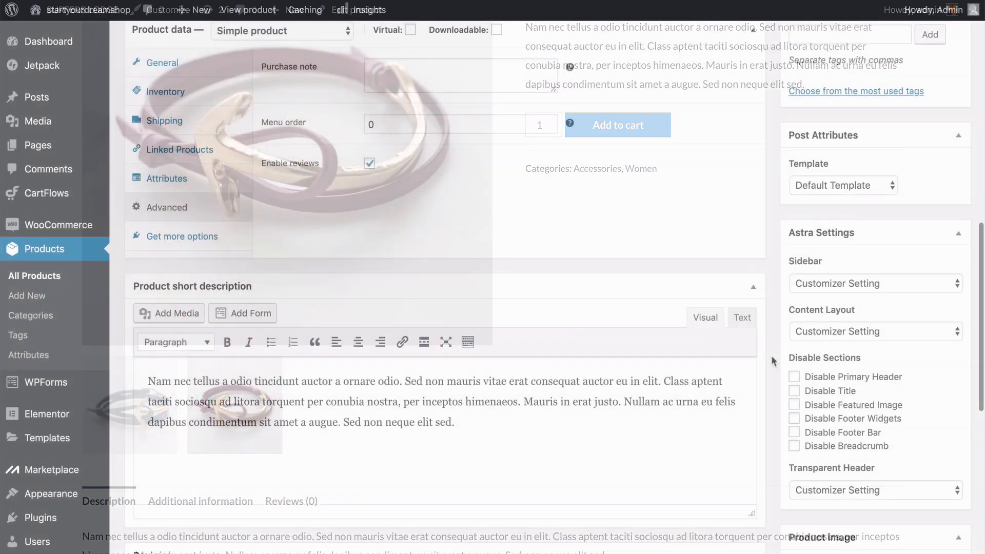
Check the text style options for the shoe product's short description without changing them, and look over the main description and publish settings.
scroll(772, 355, down, 2)
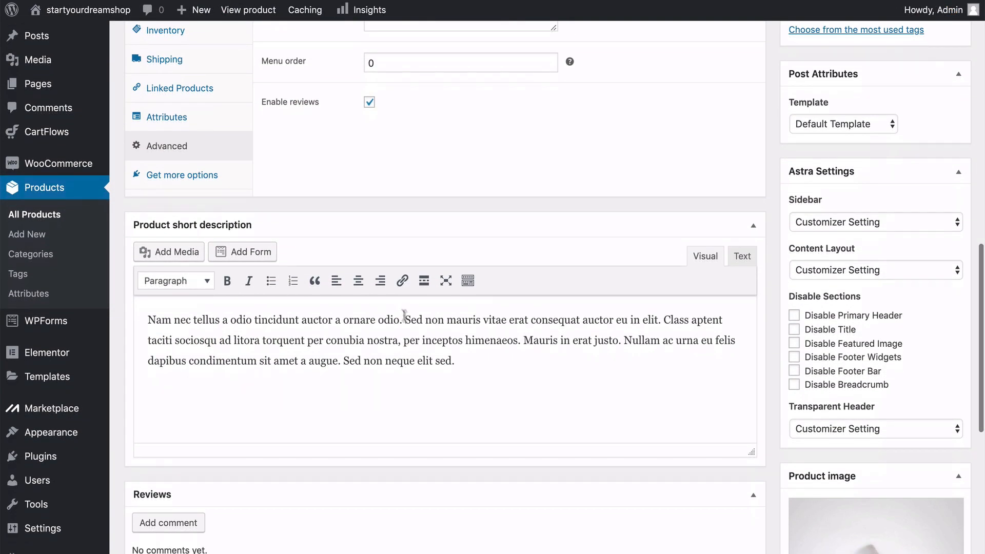
click(208, 281)
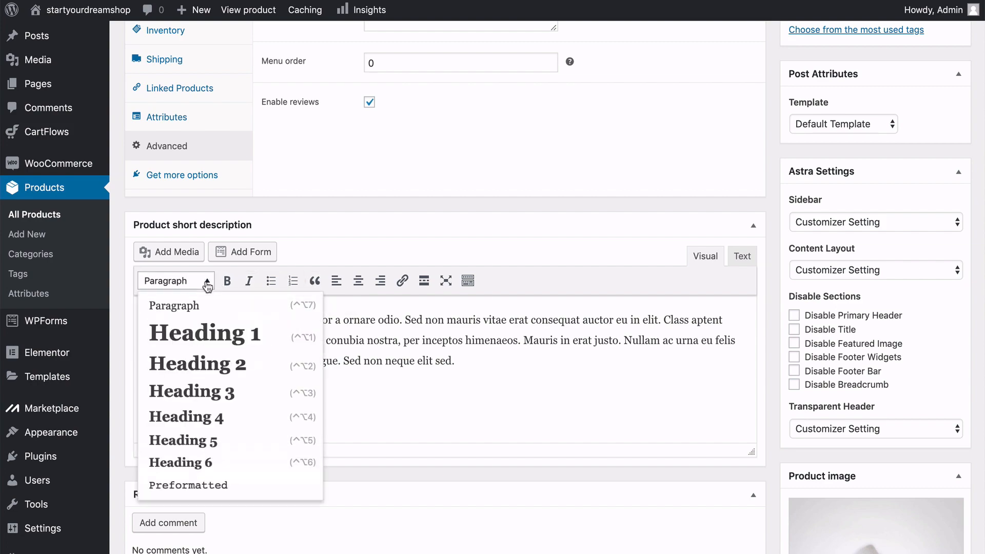
click(408, 324)
scroll(405, 314, up, 5)
scroll(406, 314, up, 10)
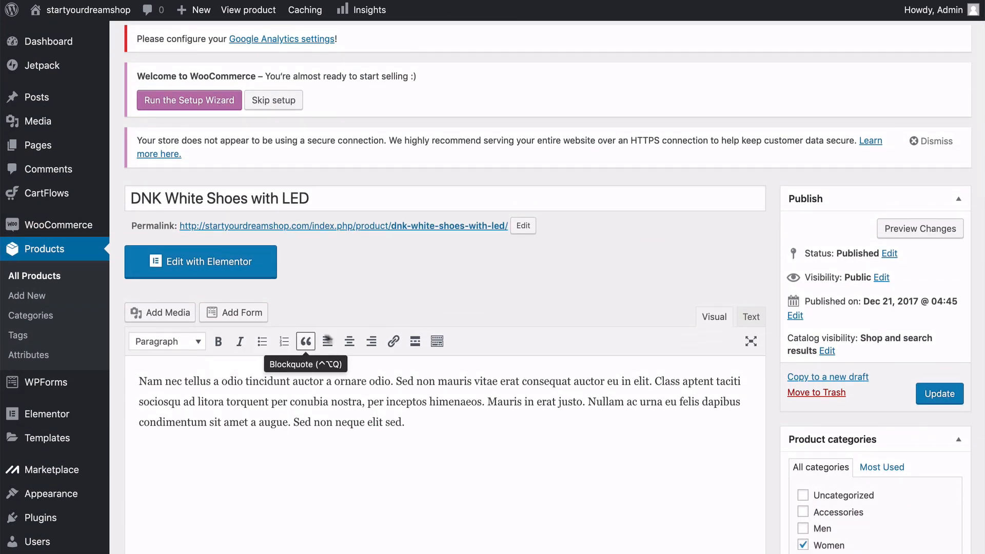
scroll(347, 332, up, 1)
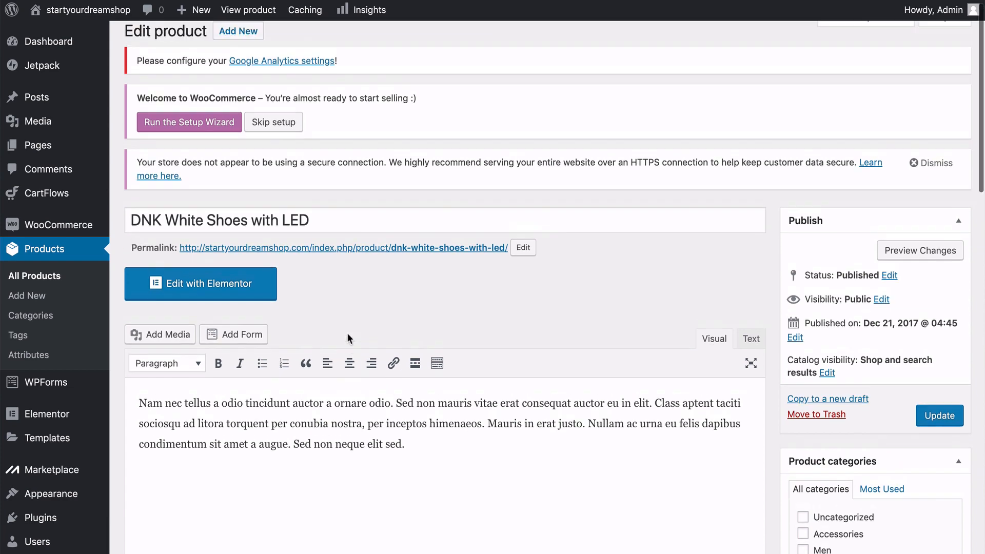
scroll(347, 333, down, 3)
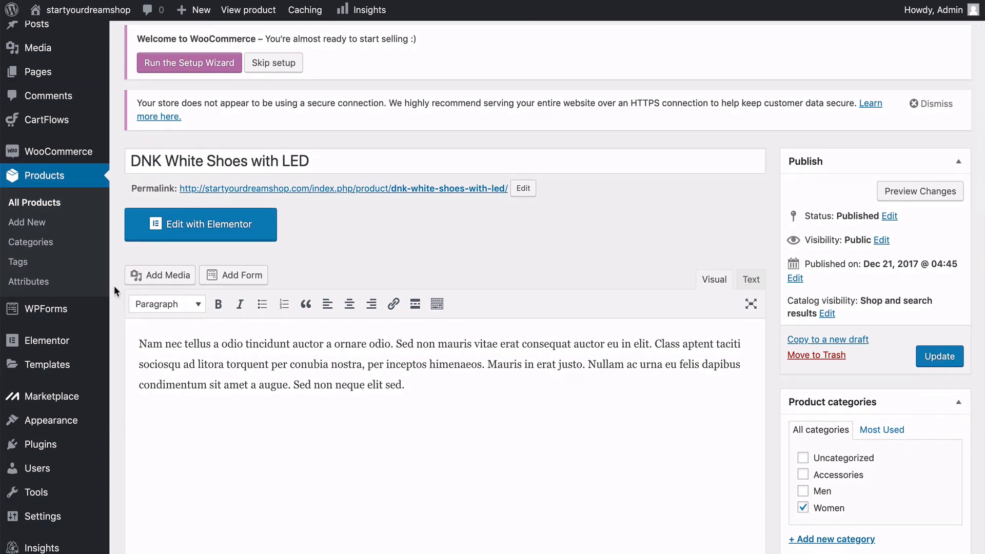
scroll(114, 286, up, 2)
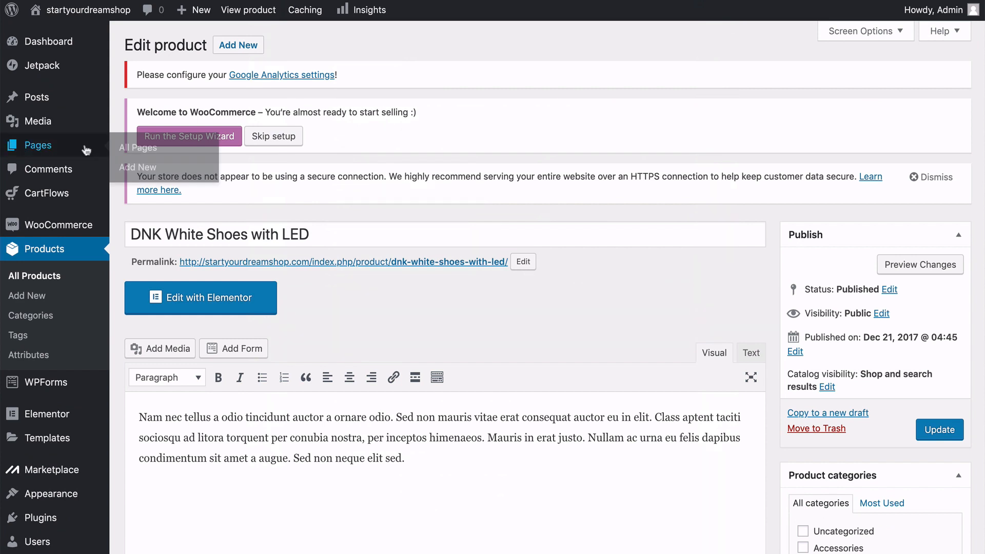
Open the list of all site pages and look through the pages it contains.
click(125, 148)
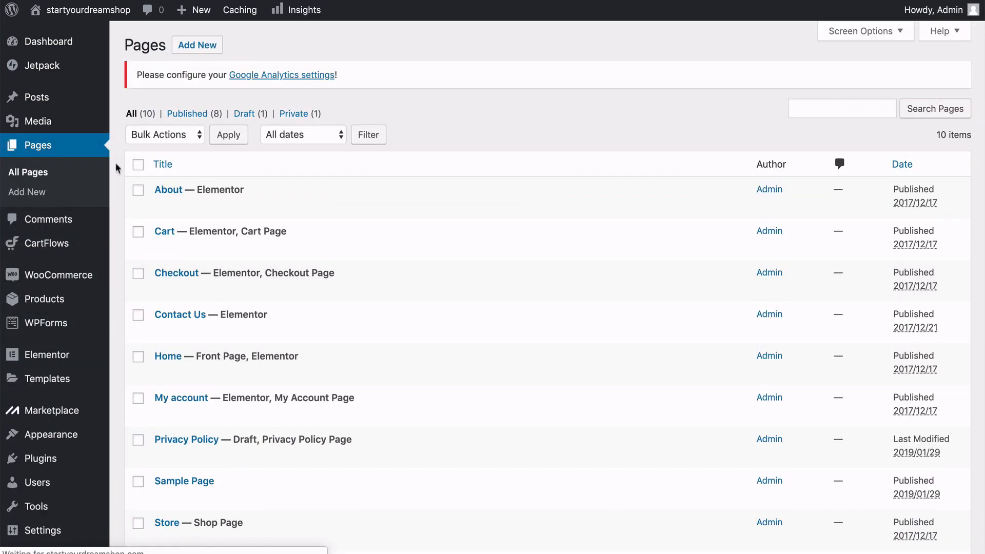
scroll(113, 190, down, 5)
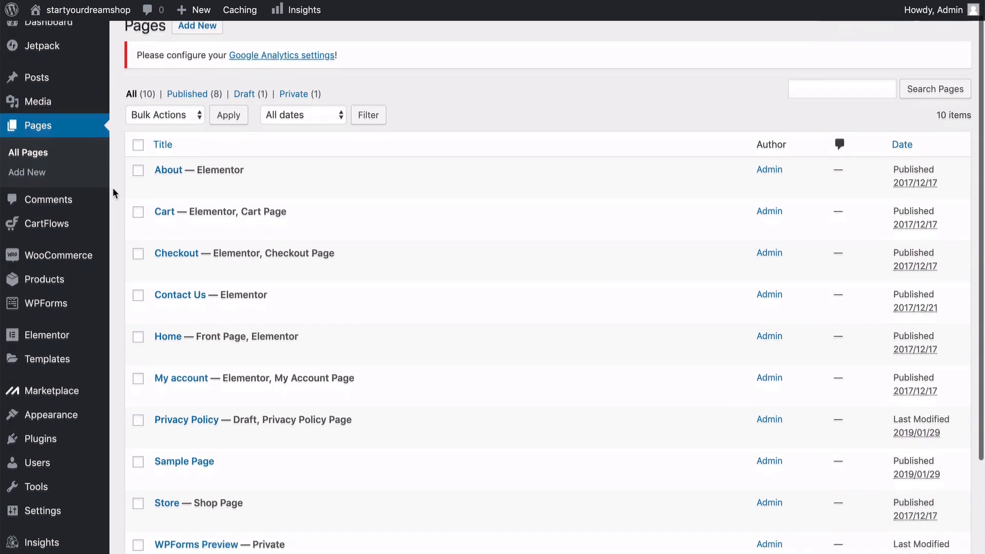
scroll(112, 190, up, 5)
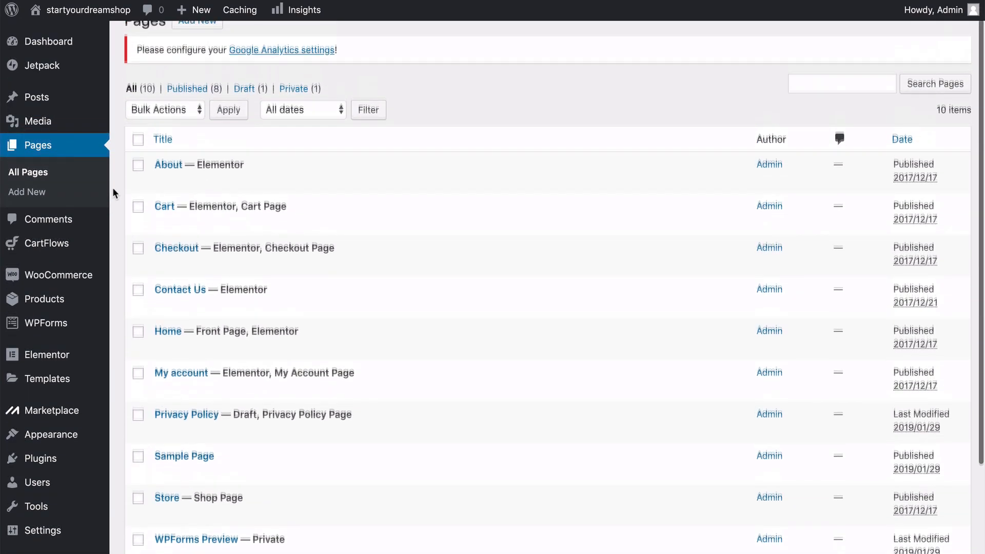
scroll(113, 190, down, 4)
scroll(113, 190, up, 3)
scroll(114, 192, up, 2)
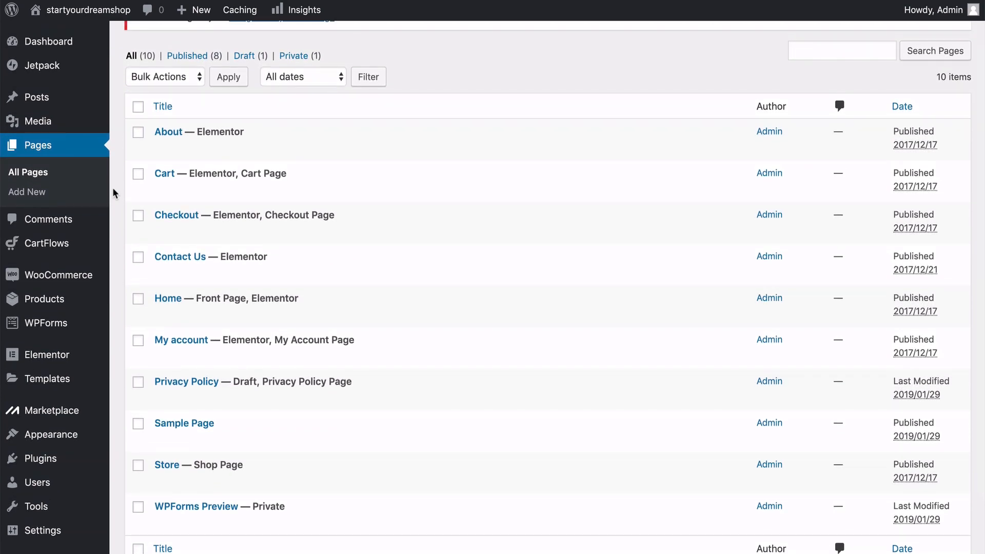
Select the WPForms Preview, Sample Page and My account pages and move all three to the trash in one bulk action.
scroll(113, 192, down, 2)
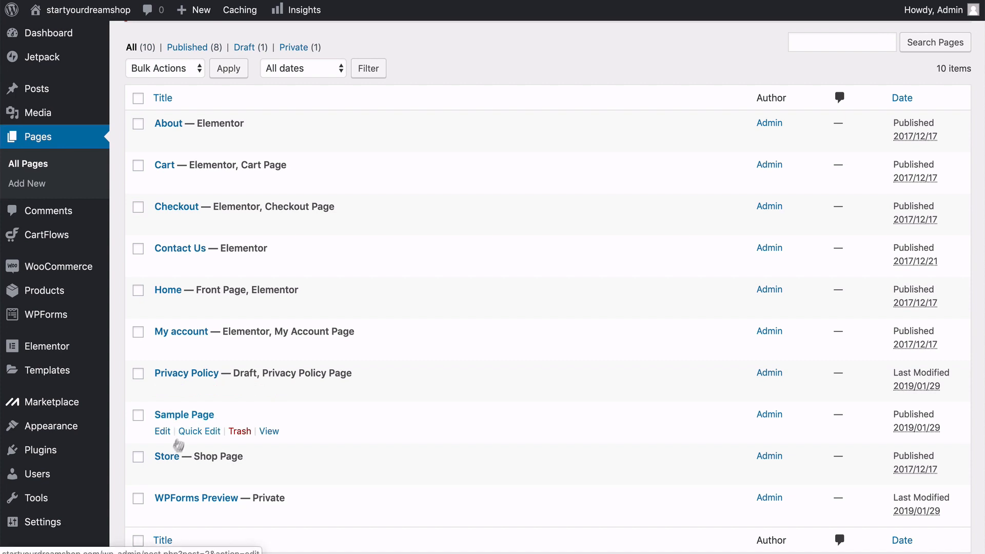
scroll(172, 459, down, 2)
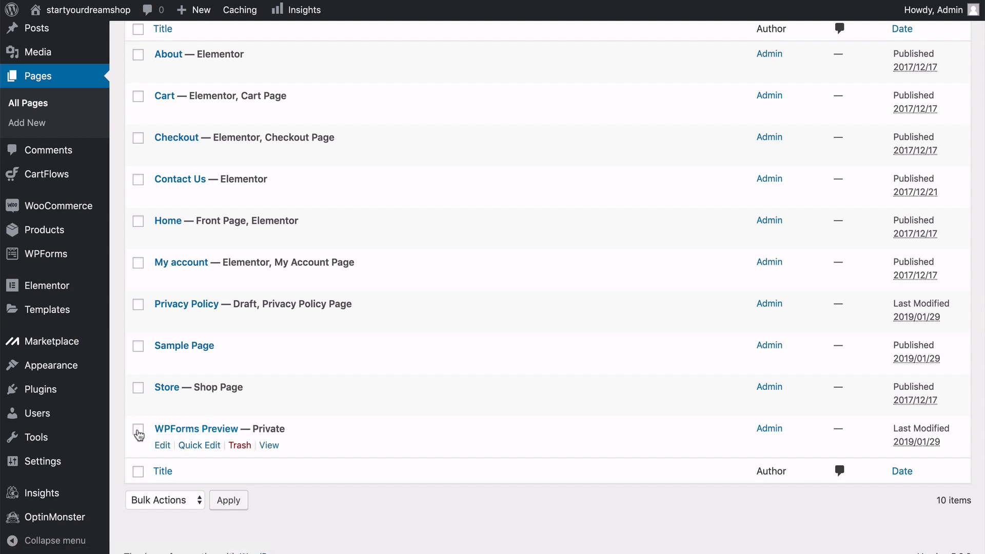
click(139, 348)
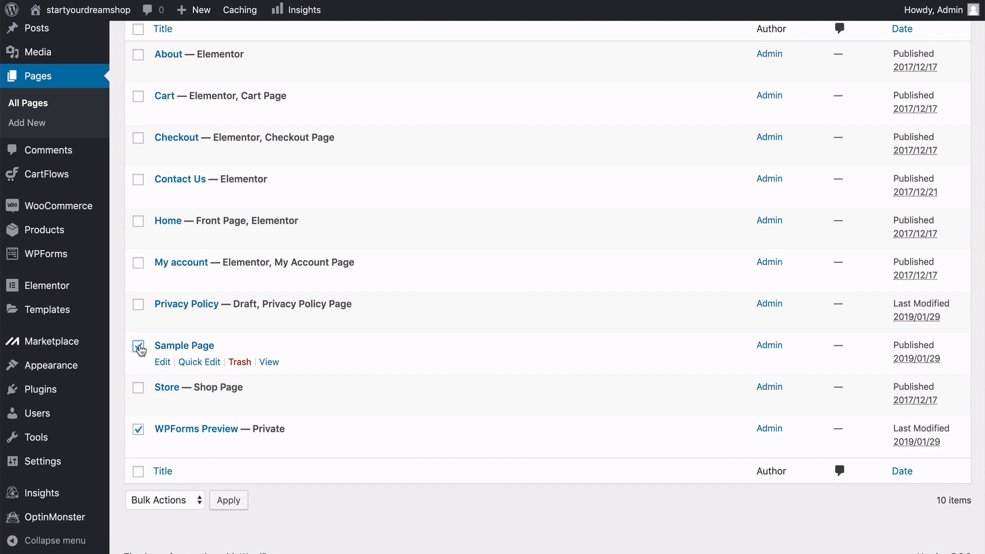
scroll(140, 350, up, 5)
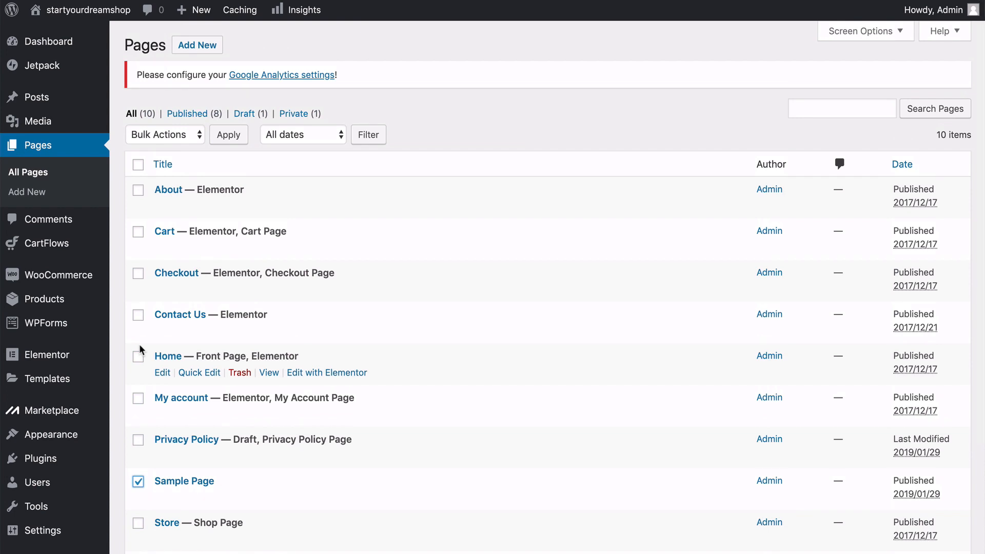
click(138, 399)
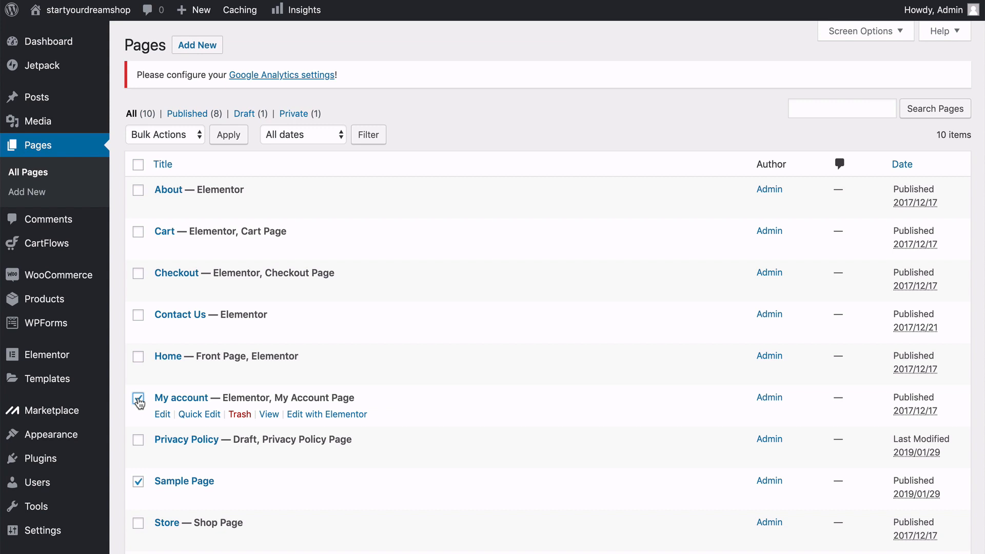
scroll(139, 403, down, 5)
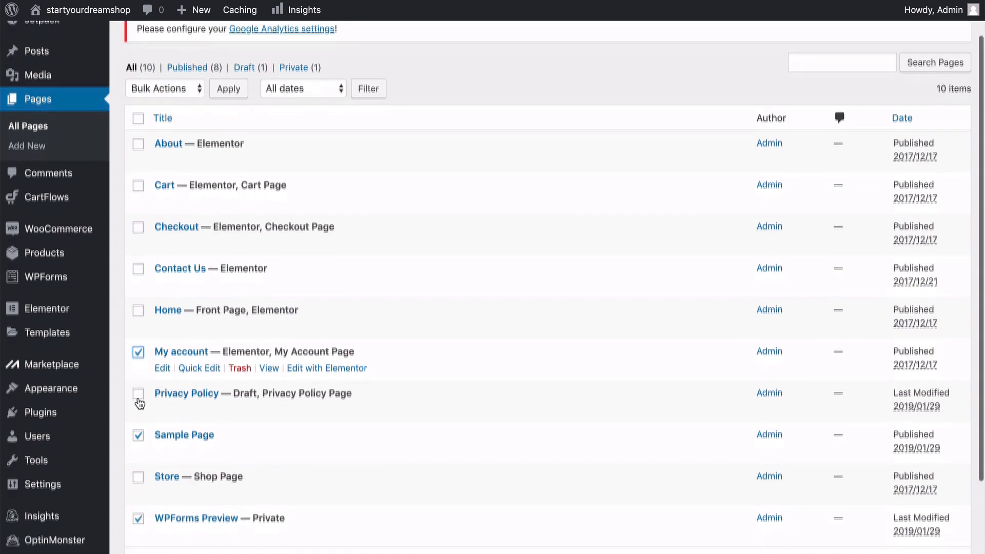
scroll(139, 403, up, 5)
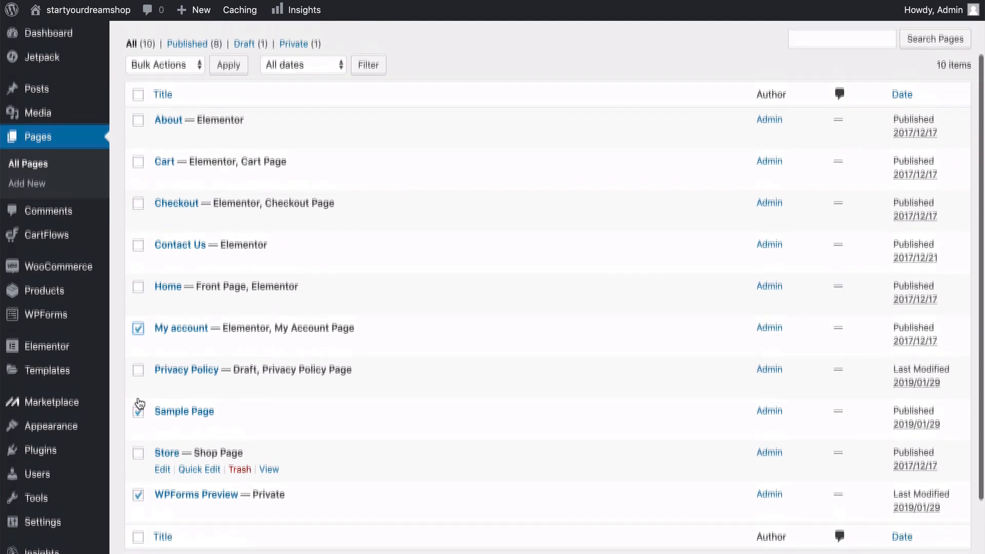
click(177, 137)
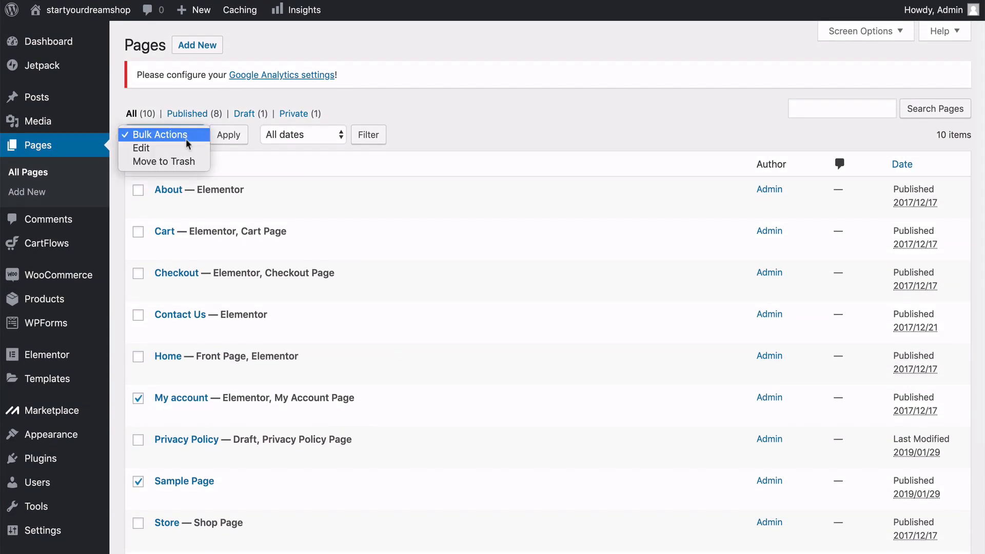
click(161, 162)
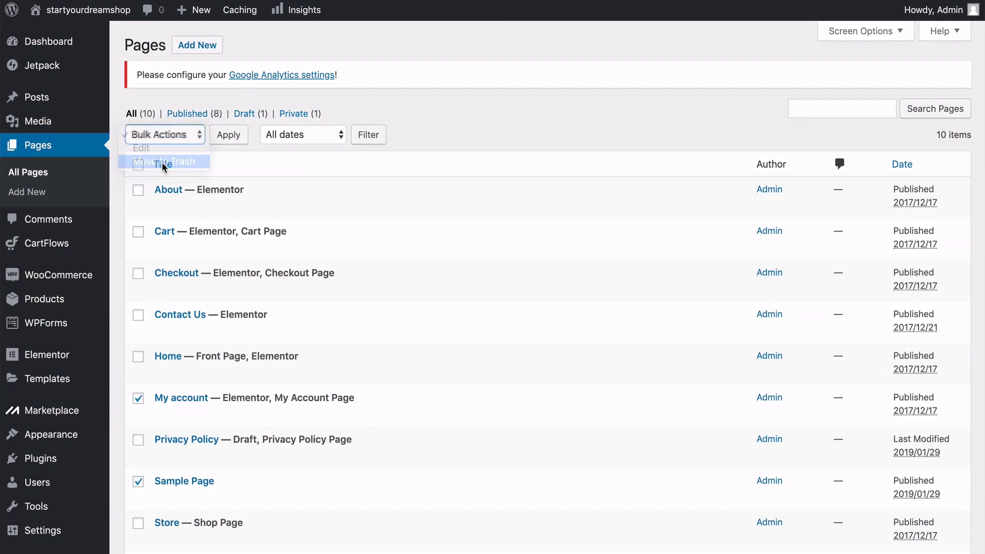
click(231, 137)
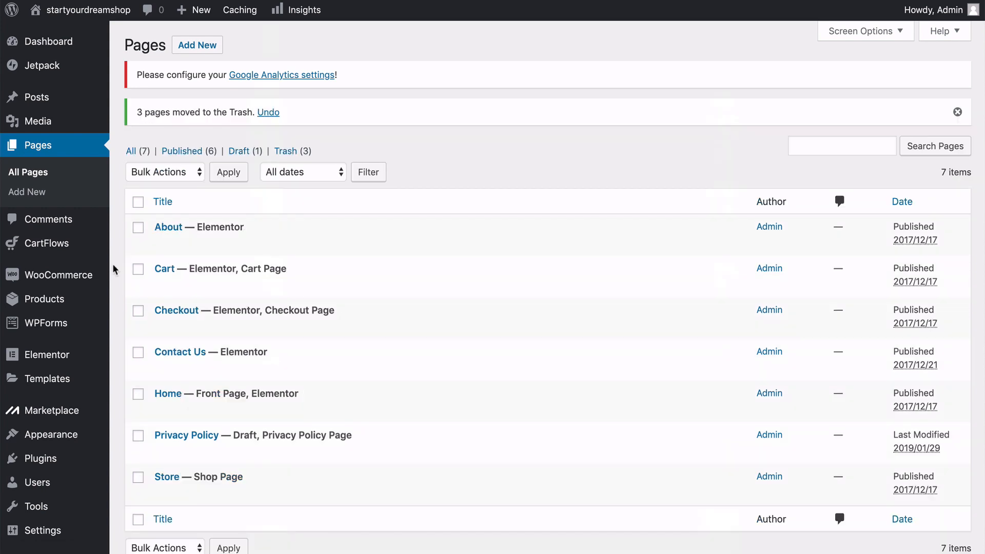
Open the Home page for editing with Elementor in a new browser tab and switch to that tab.
scroll(113, 264, down, 3)
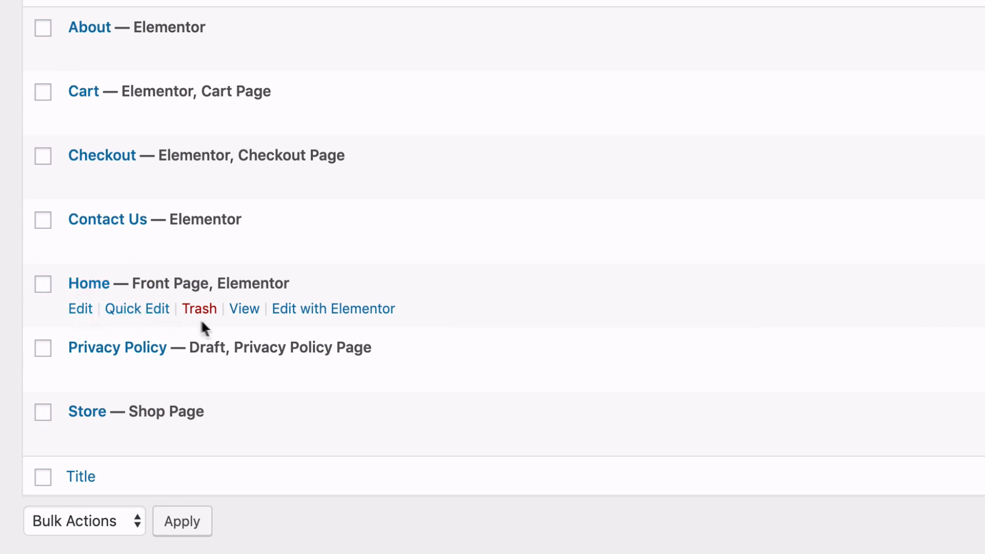
right_click(325, 312)
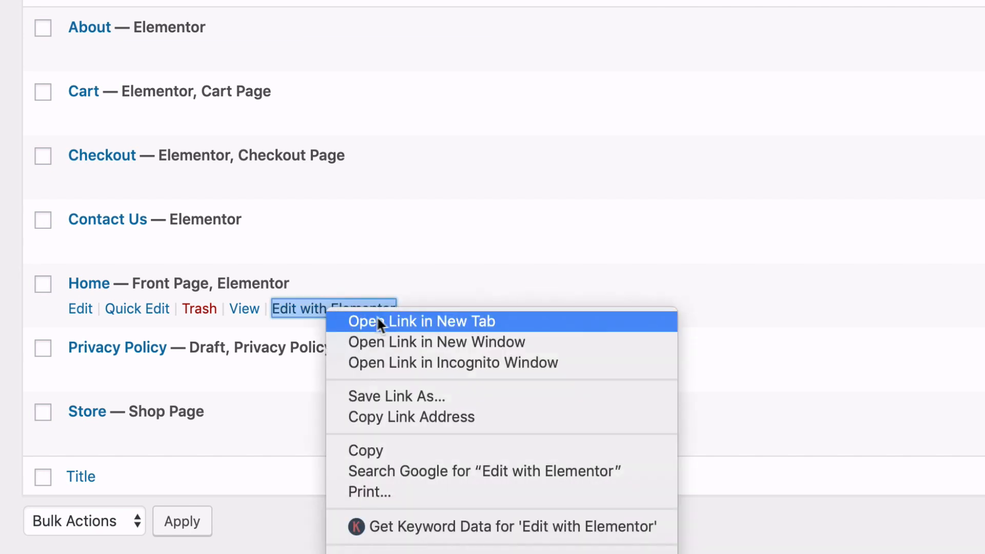
click(417, 320)
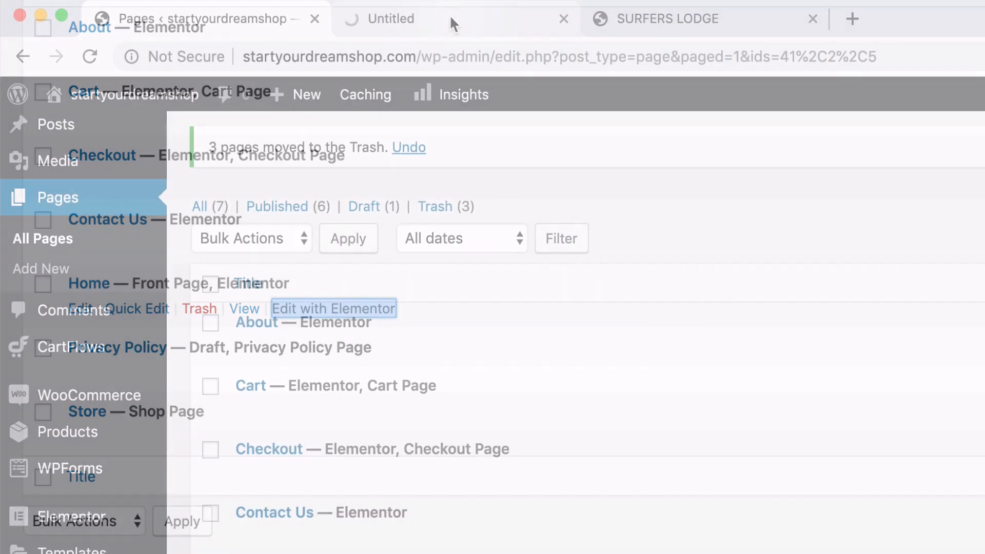
click(450, 18)
click(270, 21)
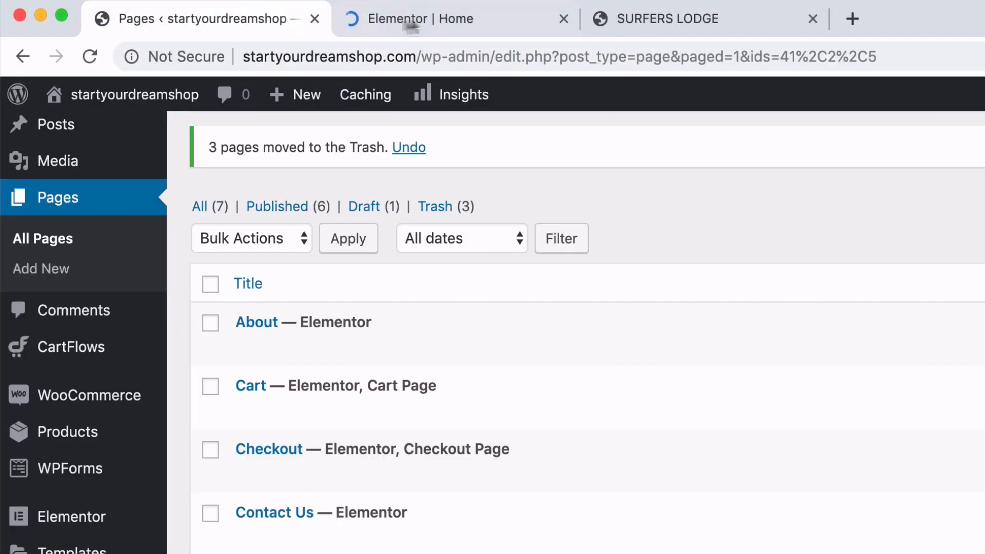
click(452, 14)
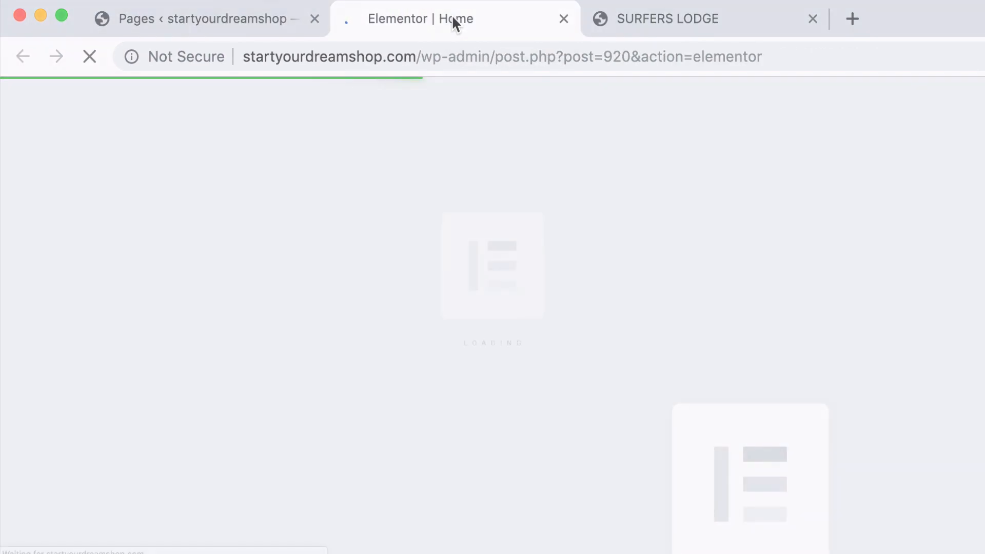
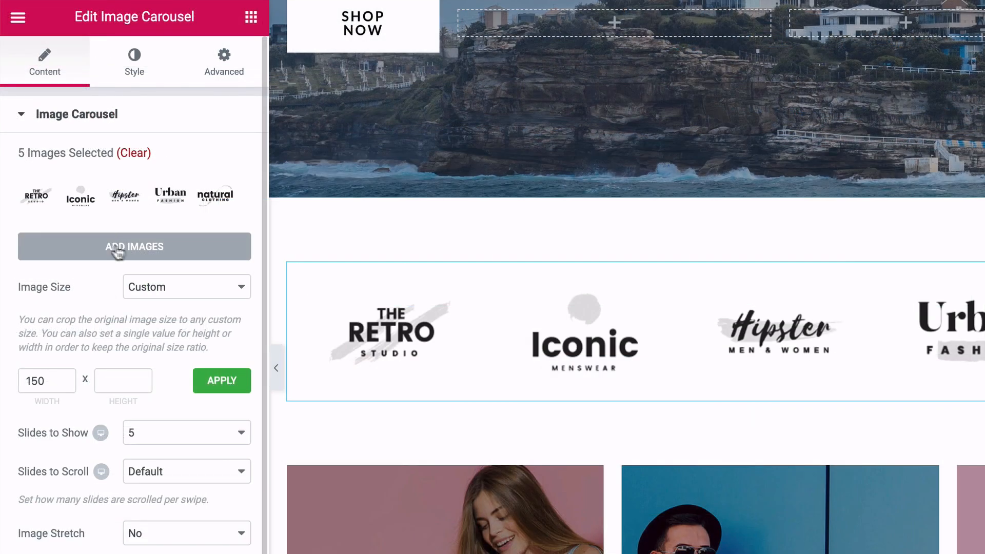
Open the logo carousel's image gallery, look through the media library images available to add, and leave the gallery without changes.
click(137, 203)
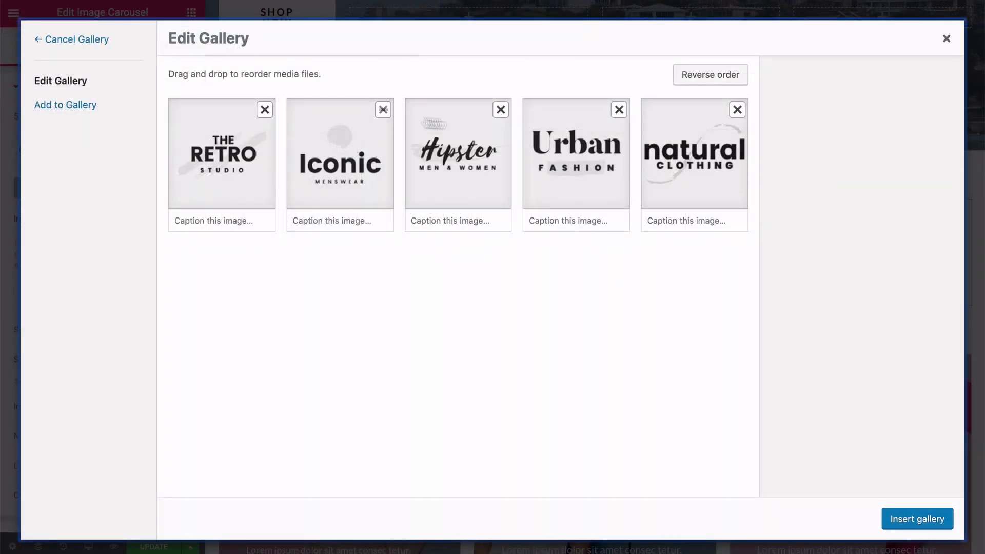
click(62, 105)
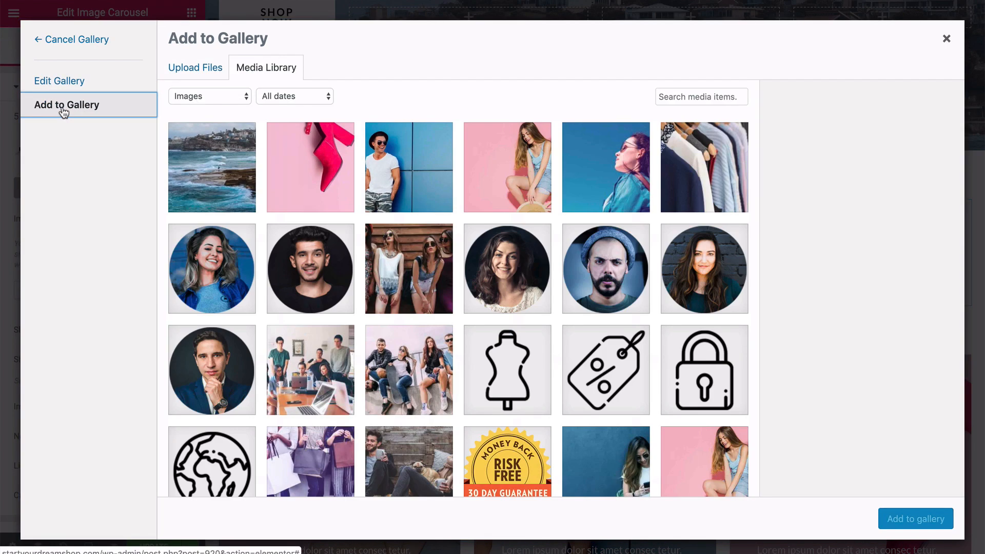
scroll(381, 187, down, 1)
scroll(382, 187, up, 2)
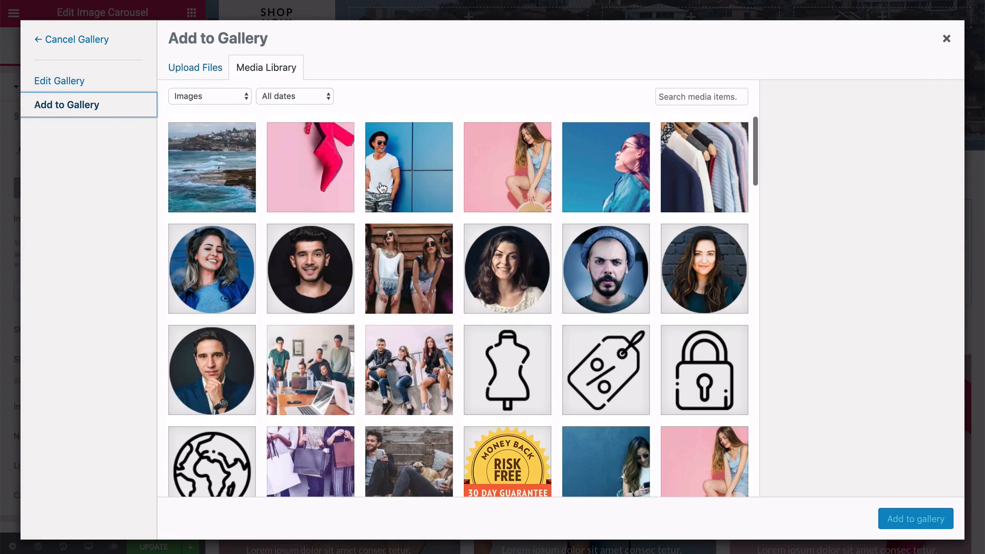
scroll(362, 295, down, 4)
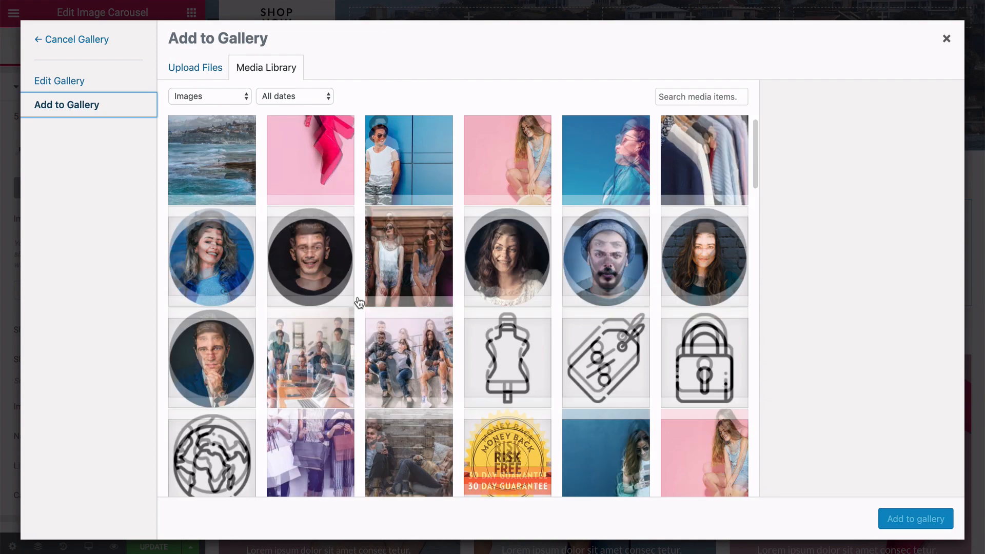
scroll(359, 301, up, 4)
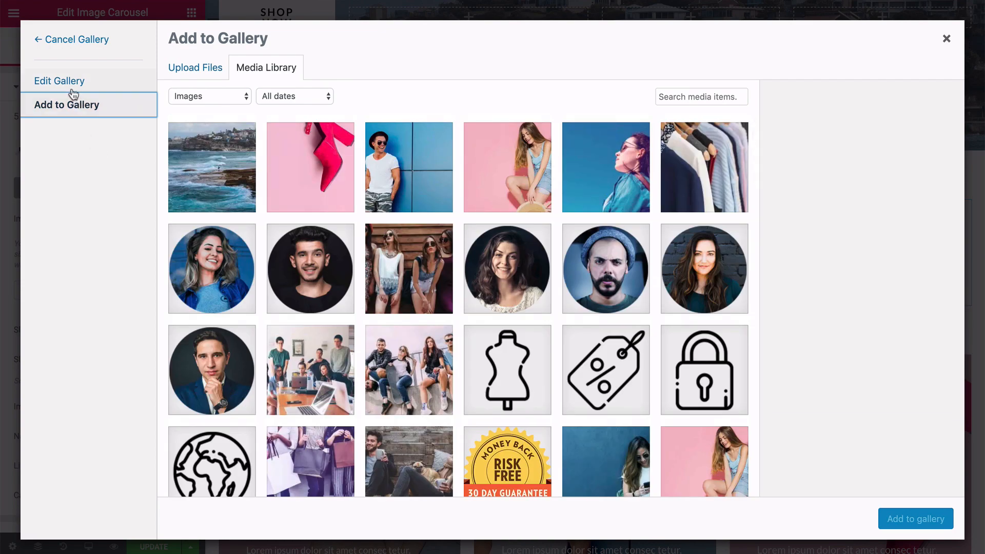
click(57, 45)
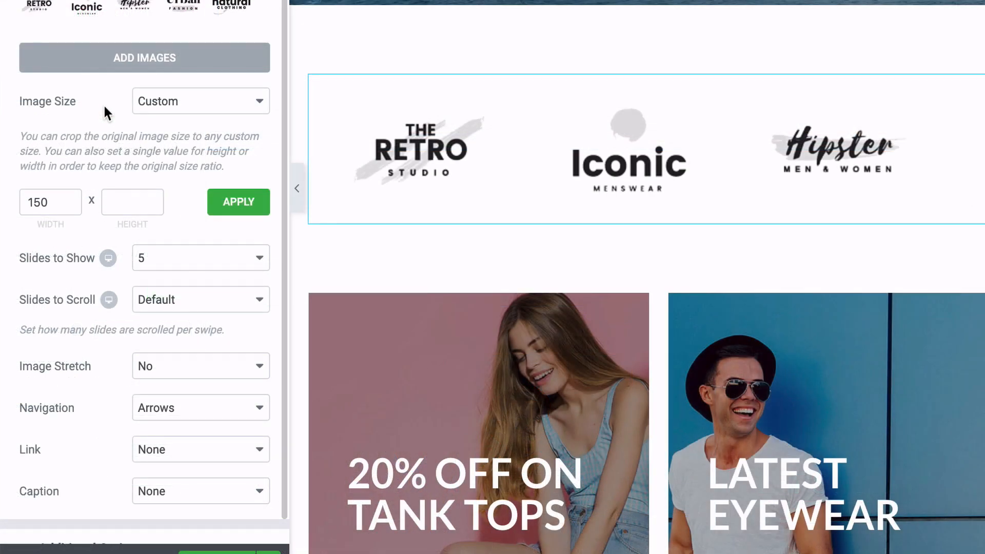
Check the link options of the logo carousel without changing them, and look over its other content settings.
scroll(104, 105, down, 1)
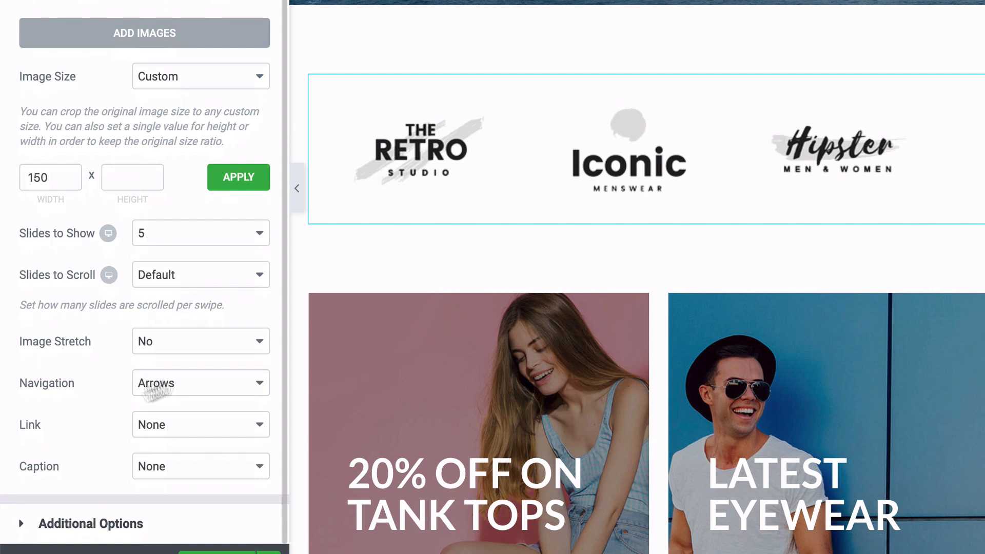
click(183, 428)
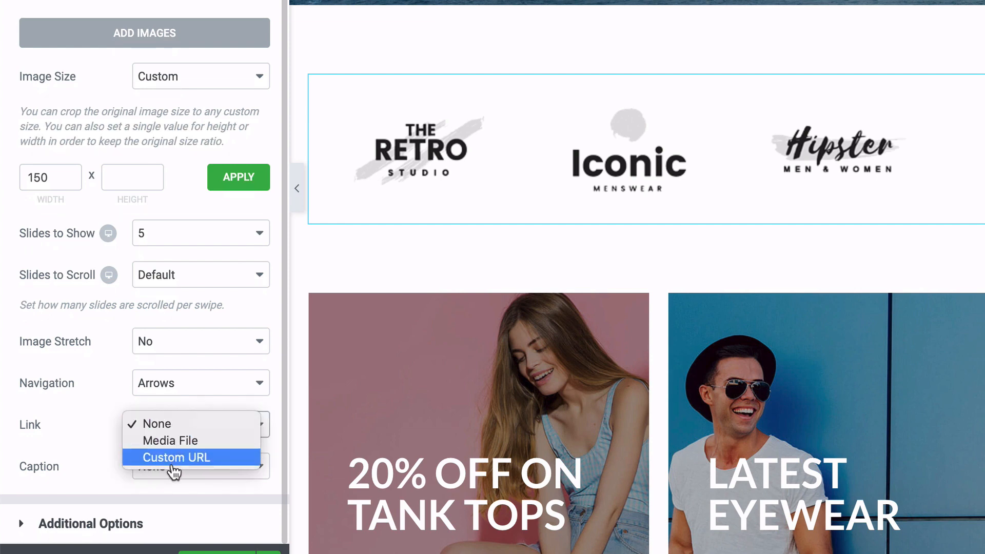
click(101, 389)
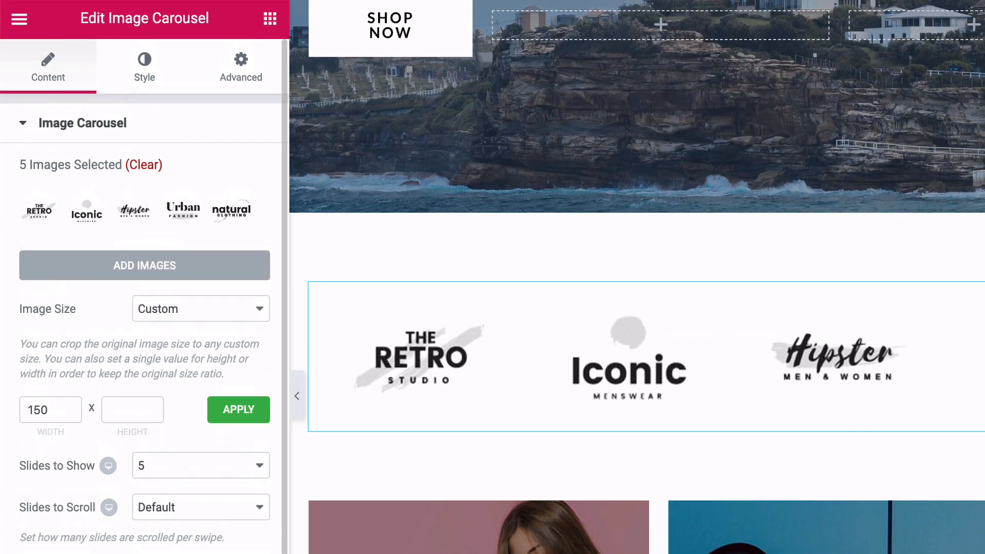
scroll(144, 296, down, 1)
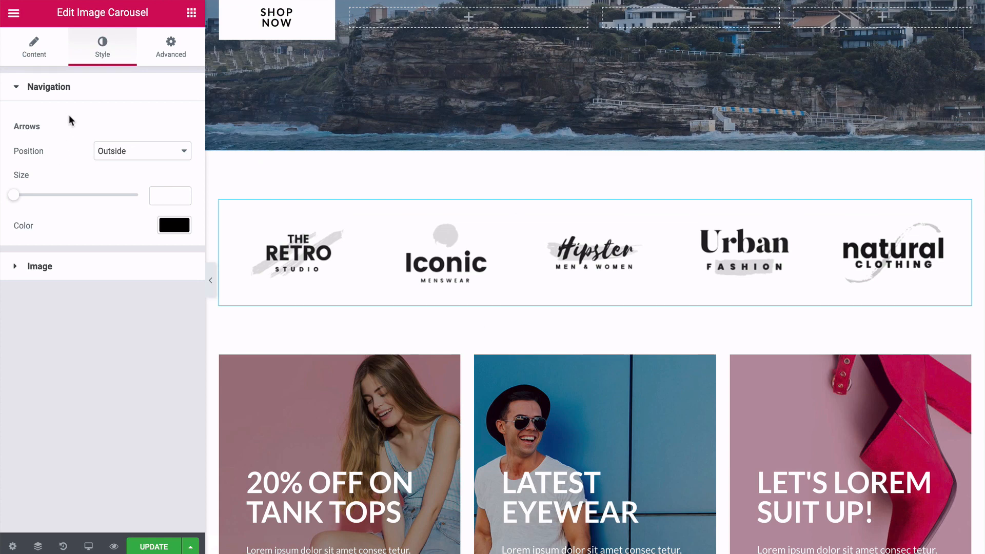
Try the Inside position for the logo carousel's navigation arrows and restore it to Outside.
click(124, 155)
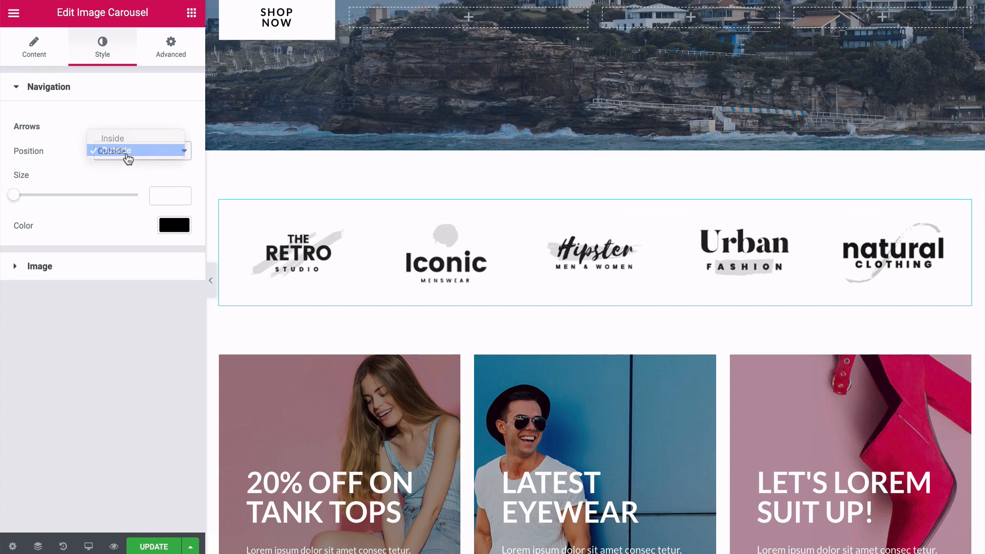
click(116, 139)
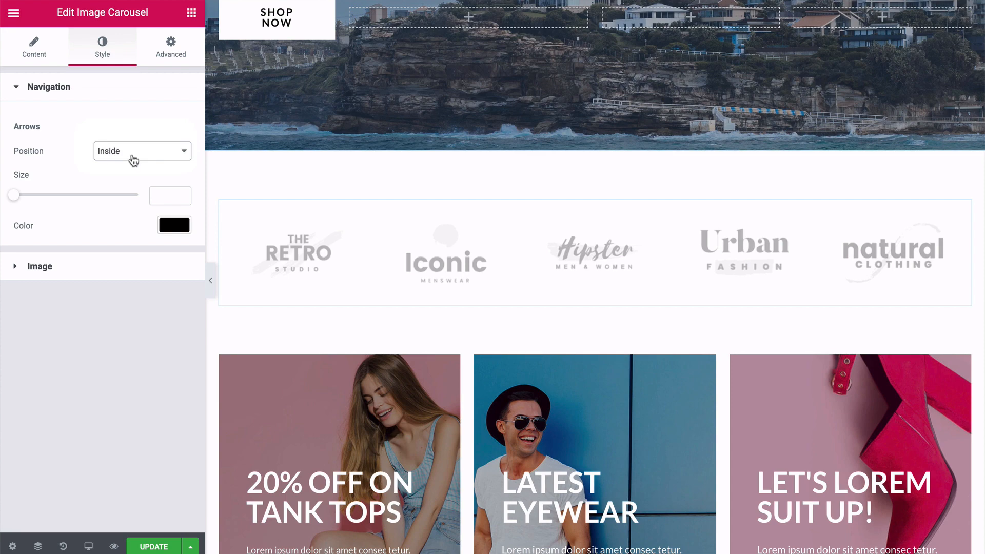
click(132, 159)
click(122, 163)
Look over the carousel's image style settings and its advanced margin and padding settings, and return to its content settings.
click(19, 267)
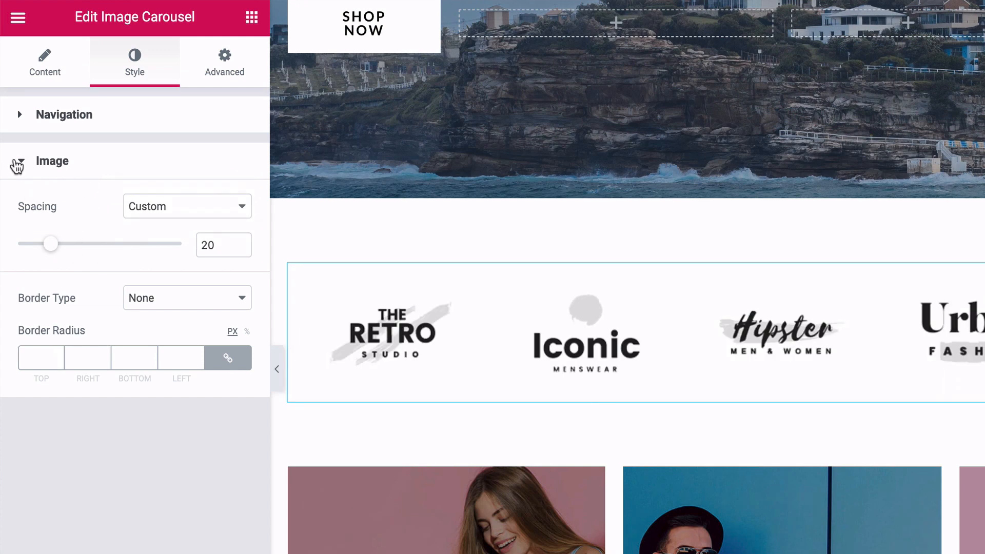
click(18, 163)
click(223, 75)
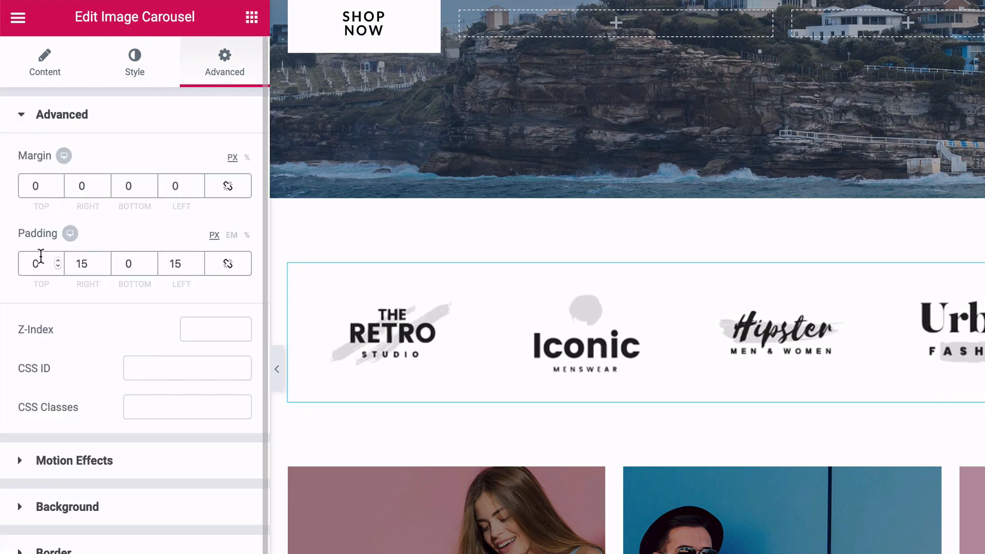
click(139, 68)
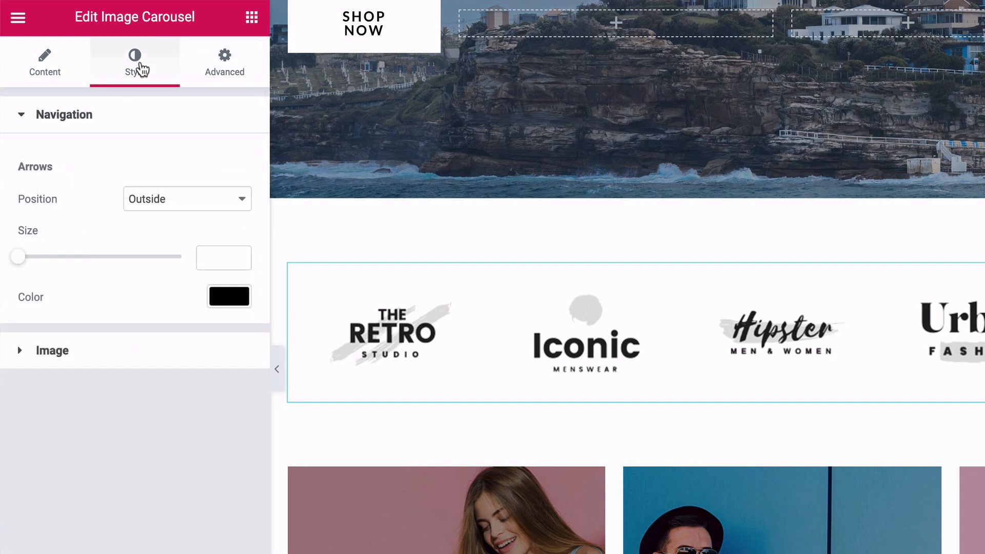
click(39, 70)
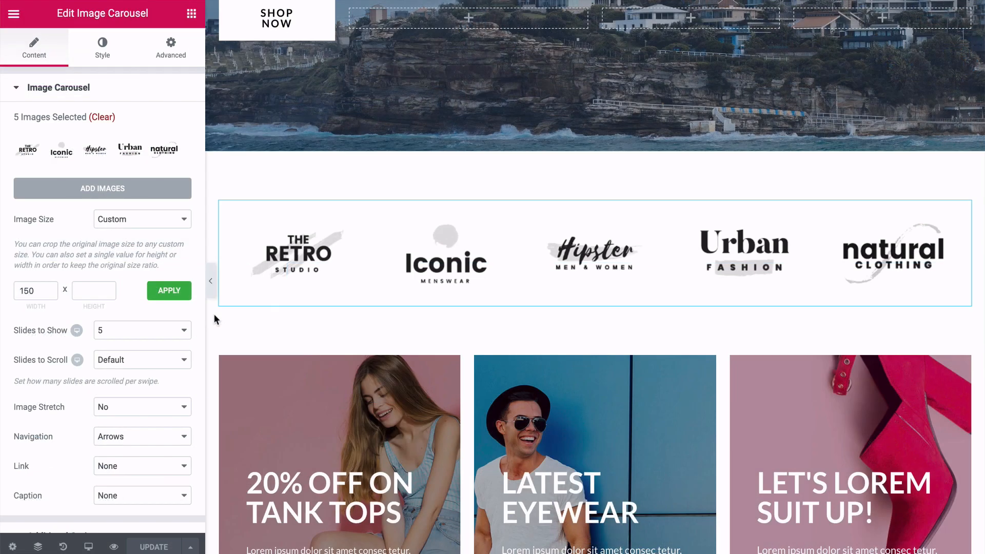
Try to upload dendy-darma-740161-unsplash.jpg from the Products folder as the background image of the "20% OFF ON TANK TOPS" column.
scroll(213, 320, down, 3)
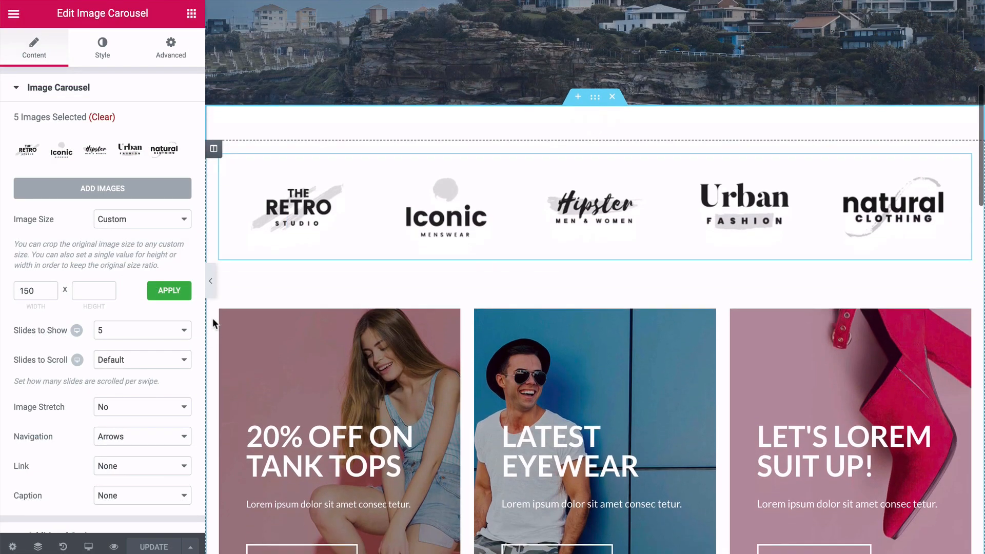
scroll(213, 318, down, 2)
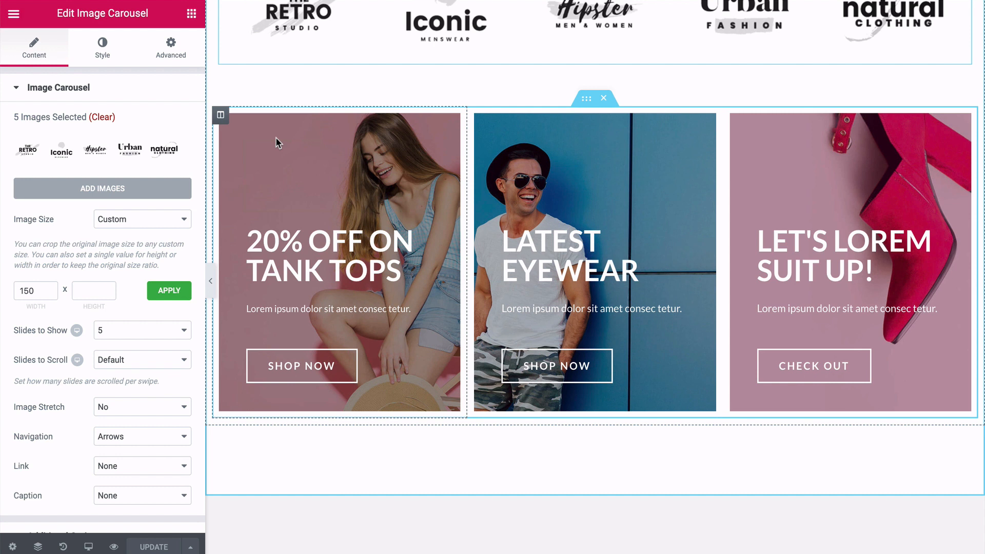
click(221, 116)
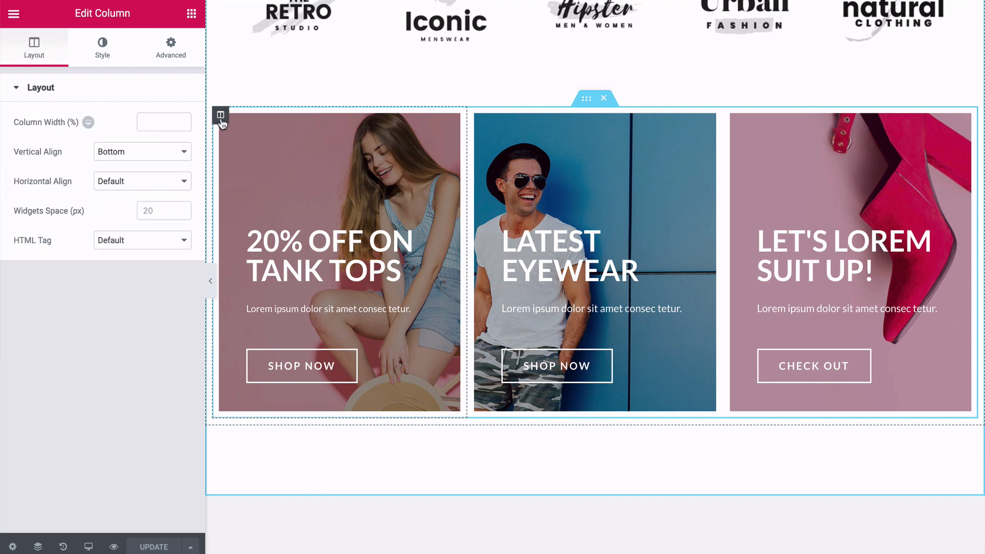
click(104, 56)
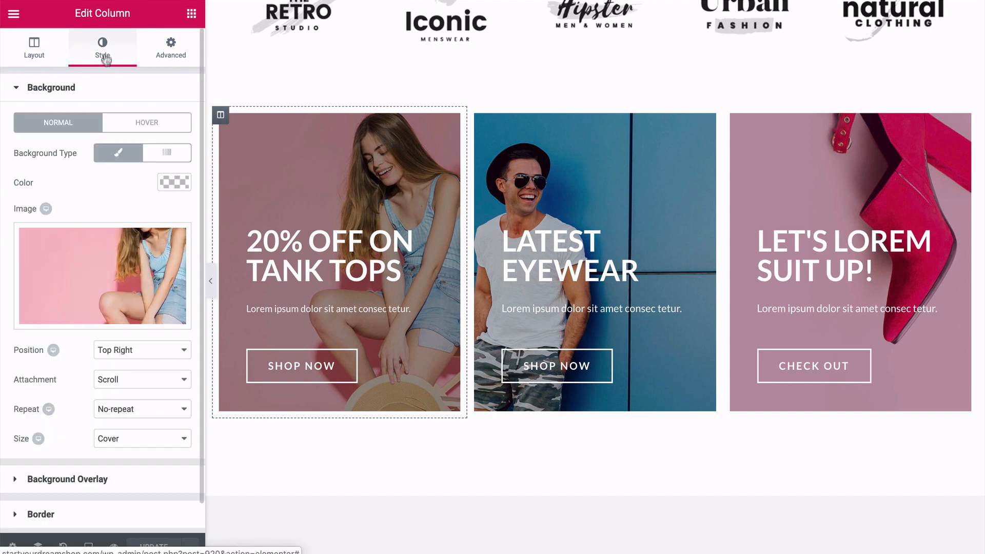
mouse_move(75, 272)
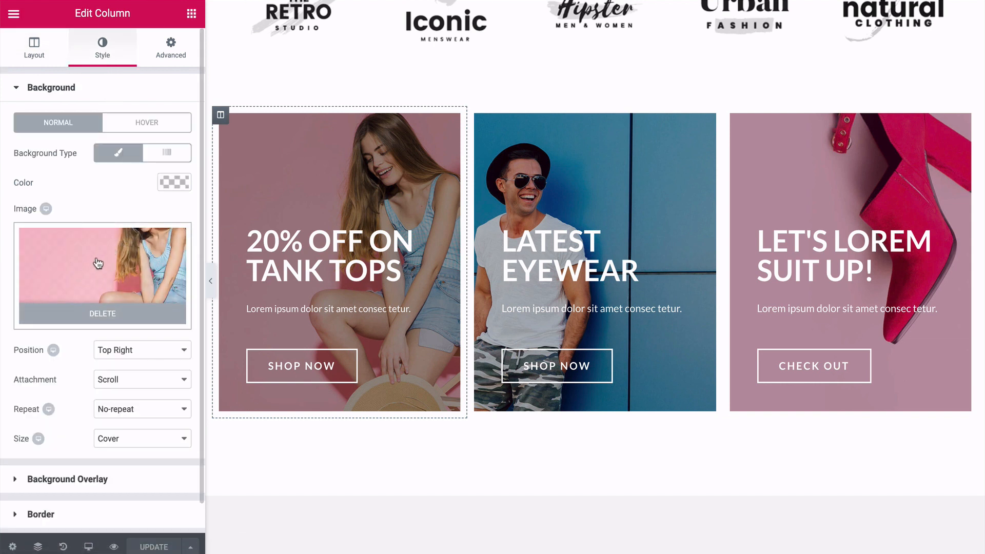
click(98, 263)
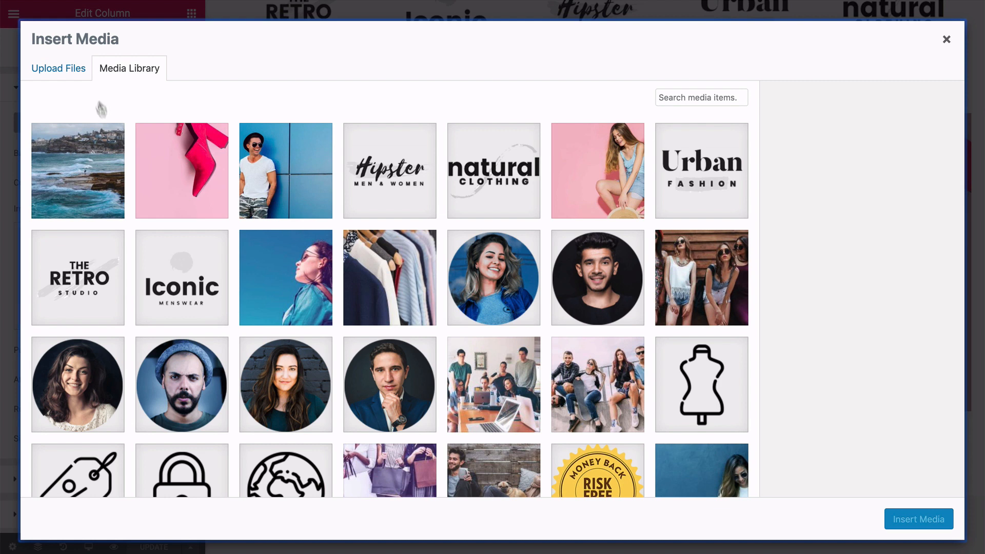
click(76, 73)
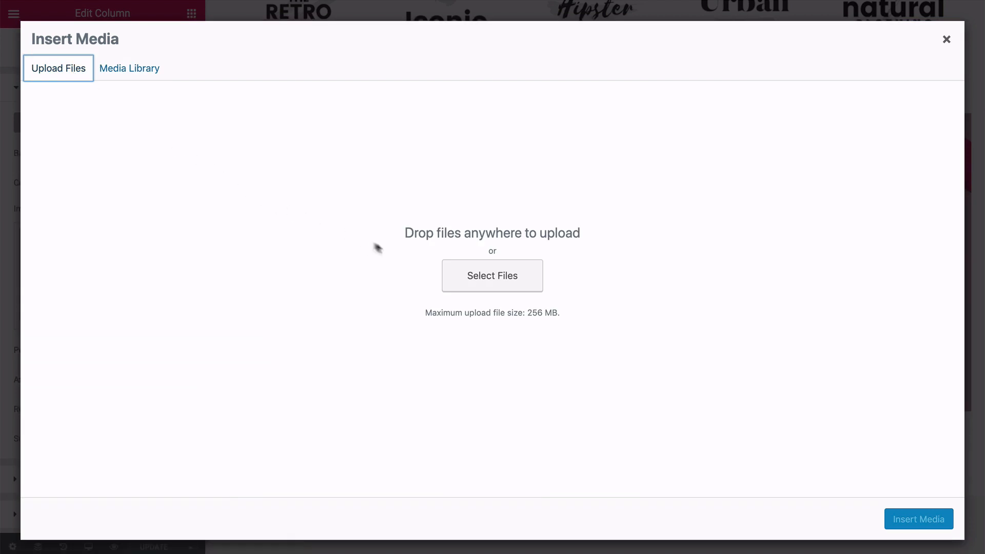
click(467, 271)
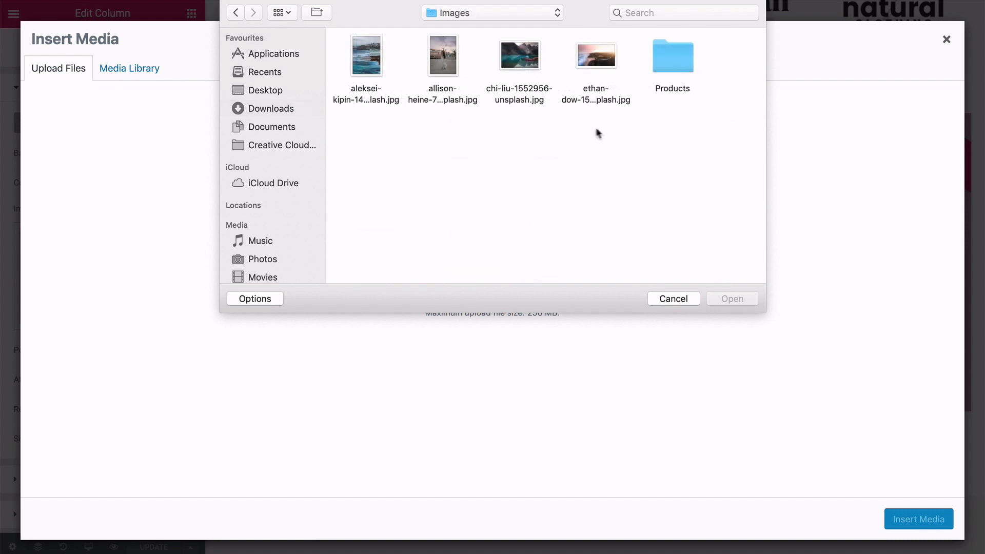
double_click(666, 59)
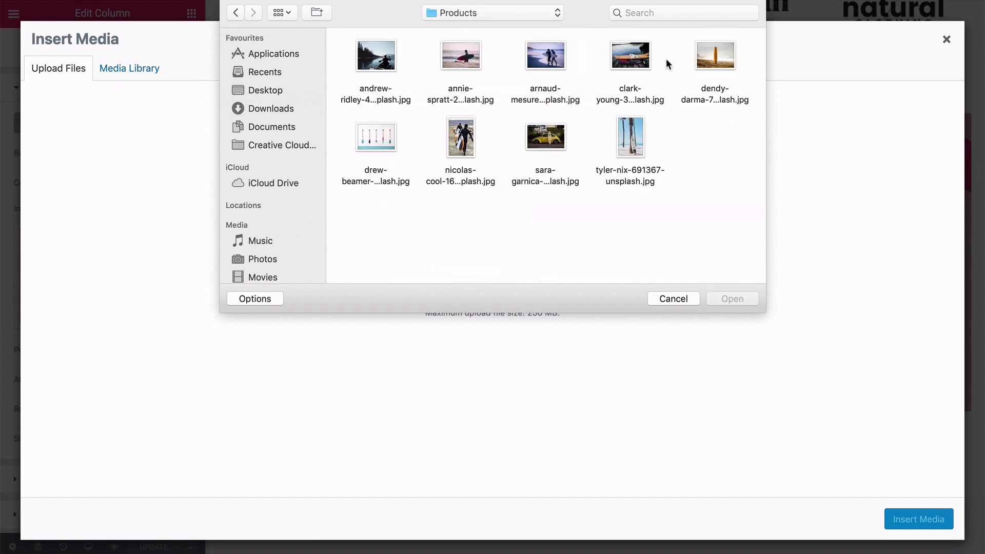
click(711, 66)
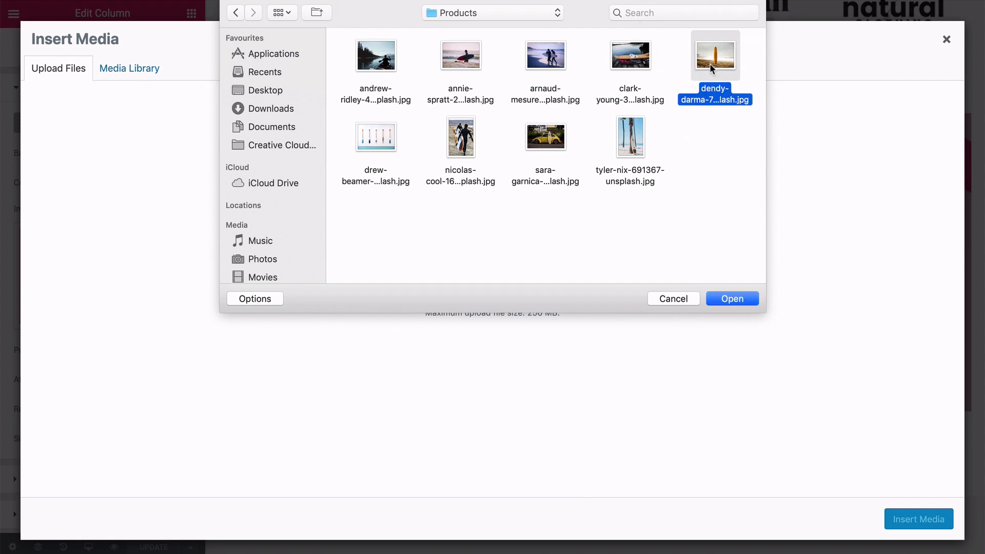
click(724, 298)
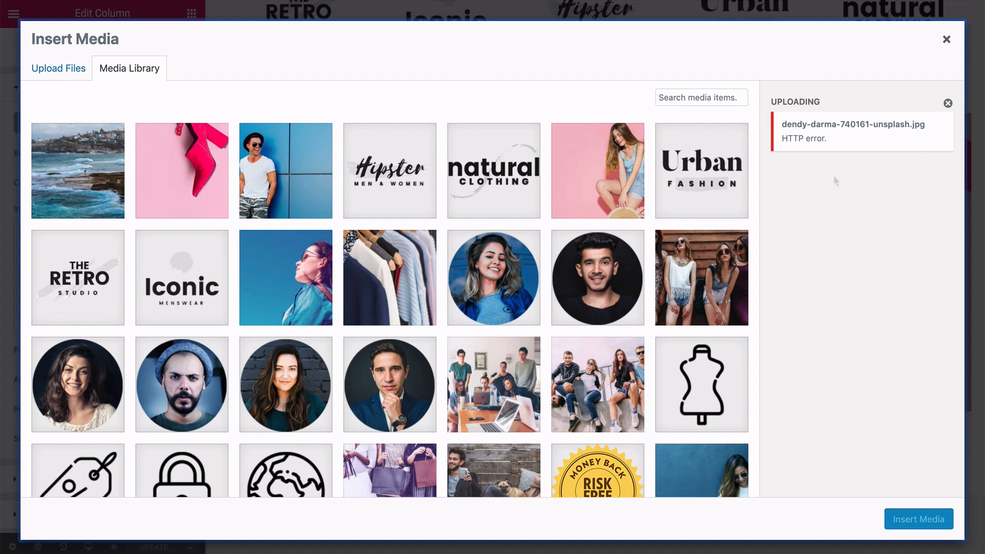
click(946, 41)
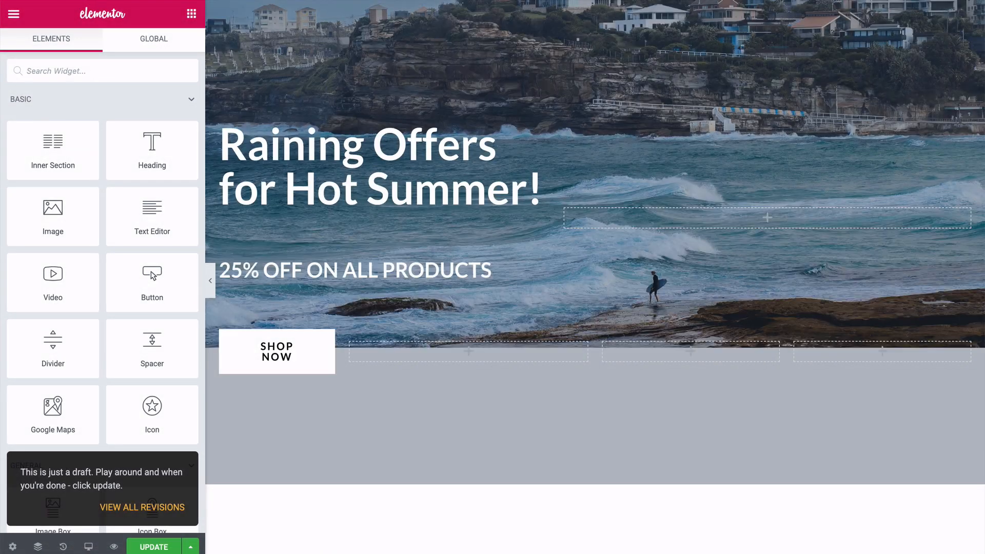
Upload dendy-darma-740161-unsplash.jpg from the Products folder and insert it as the background image of the "20% OFF ON TANK TOPS" column.
scroll(239, 193, down, 6)
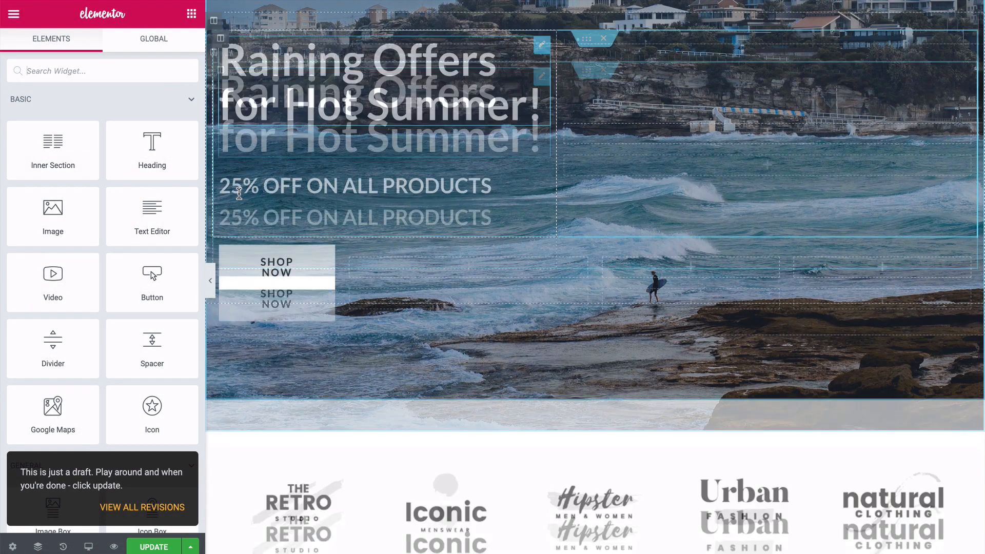
scroll(239, 193, down, 4)
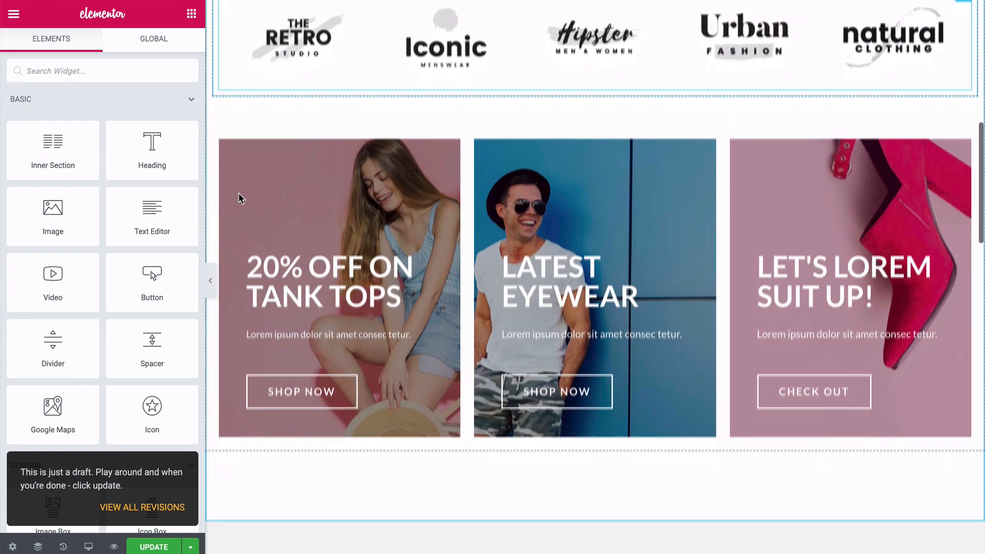
click(226, 121)
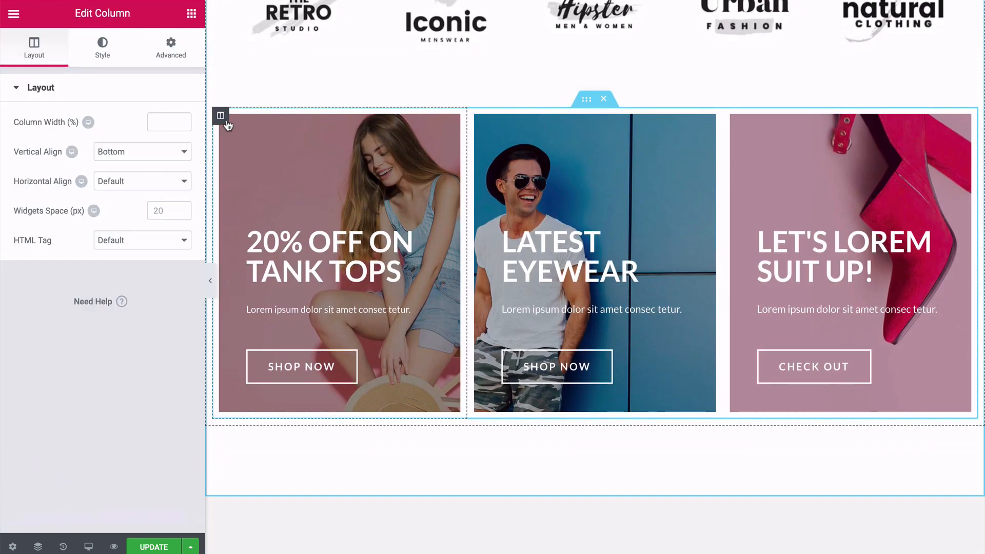
click(104, 51)
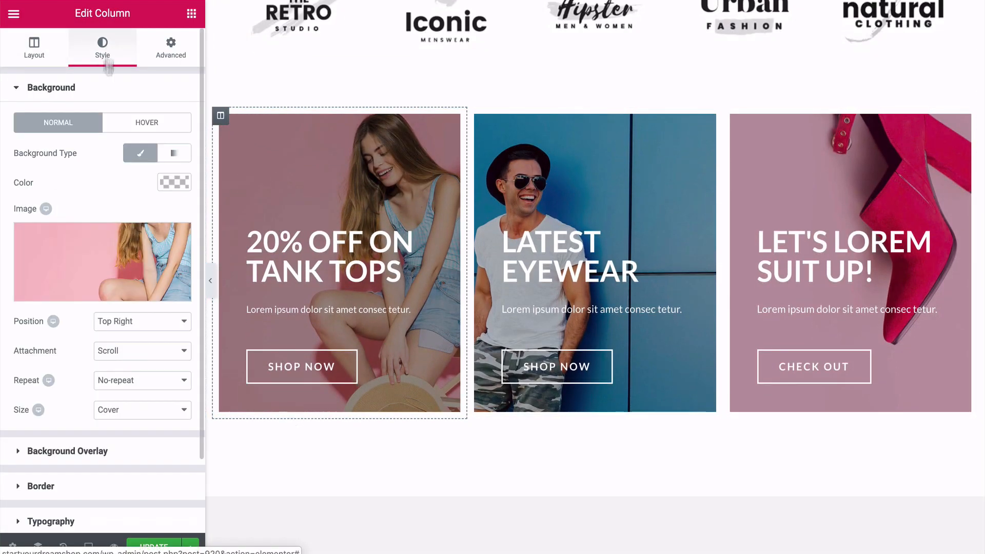
click(105, 242)
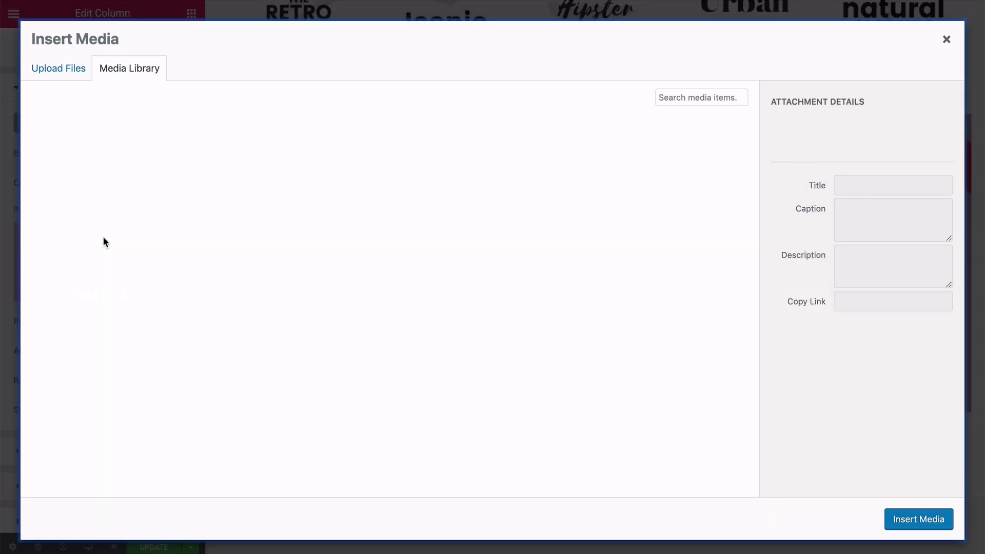
click(69, 71)
click(472, 277)
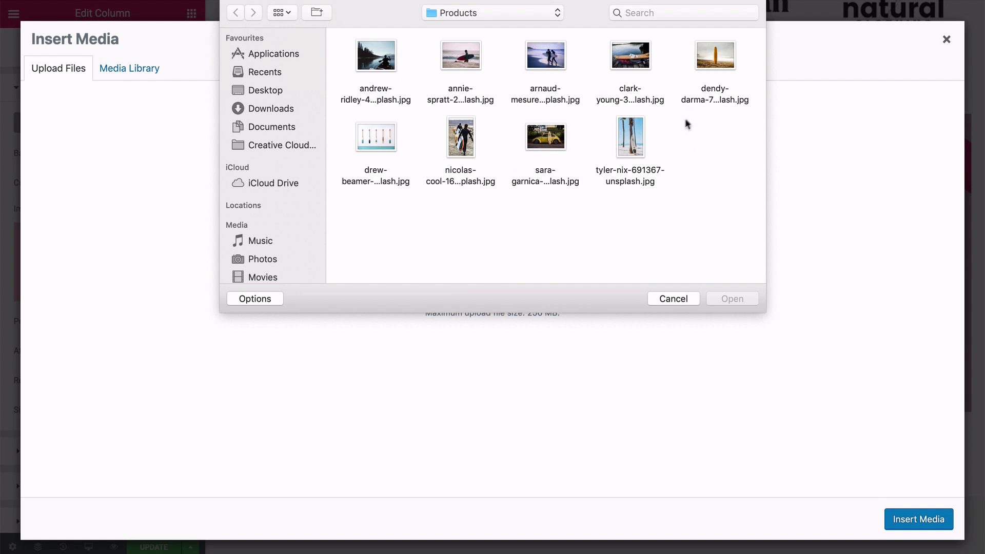
click(701, 67)
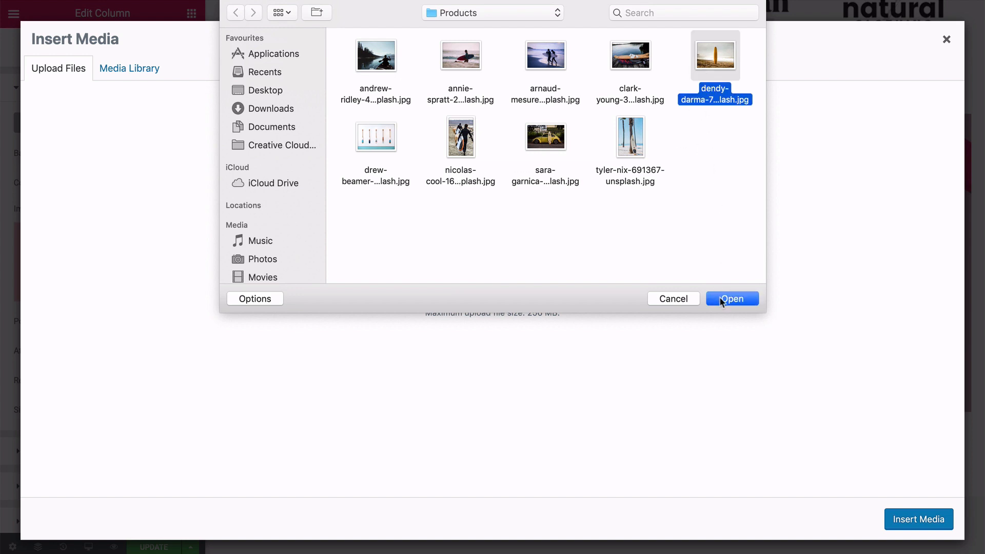
click(721, 298)
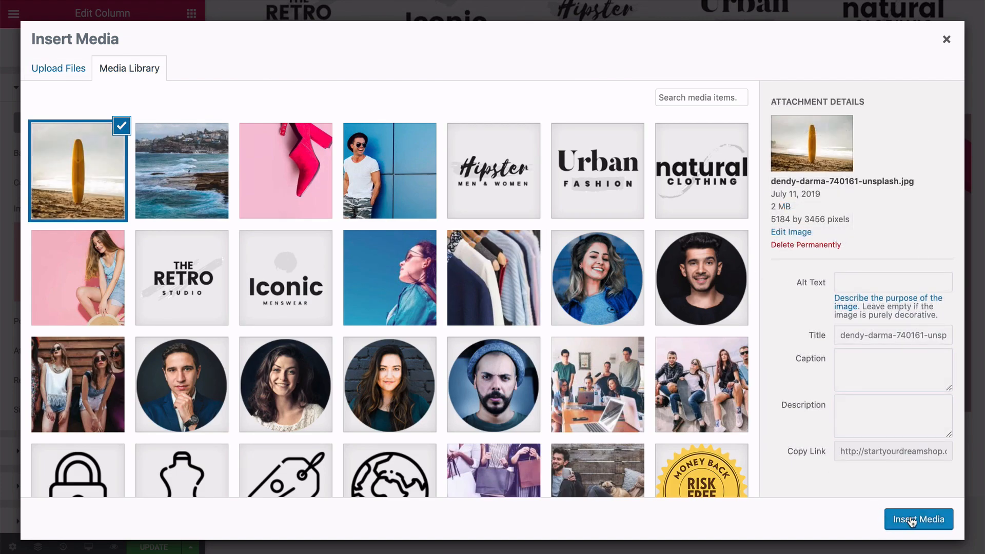
click(910, 520)
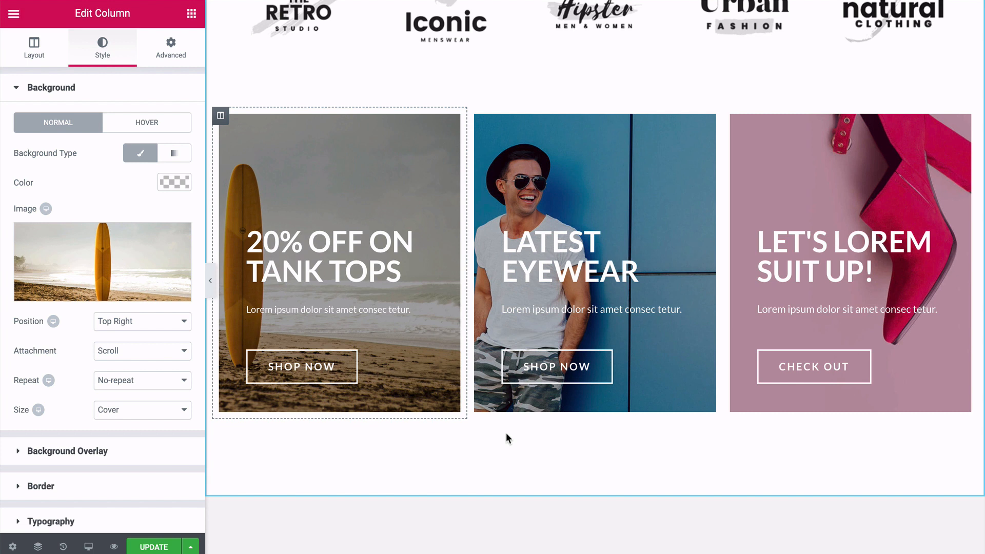
Upload nicolas-cool-161738-unsplash.jpg from the Products folder as the background image of the "LATEST EYEWEAR" column.
click(478, 119)
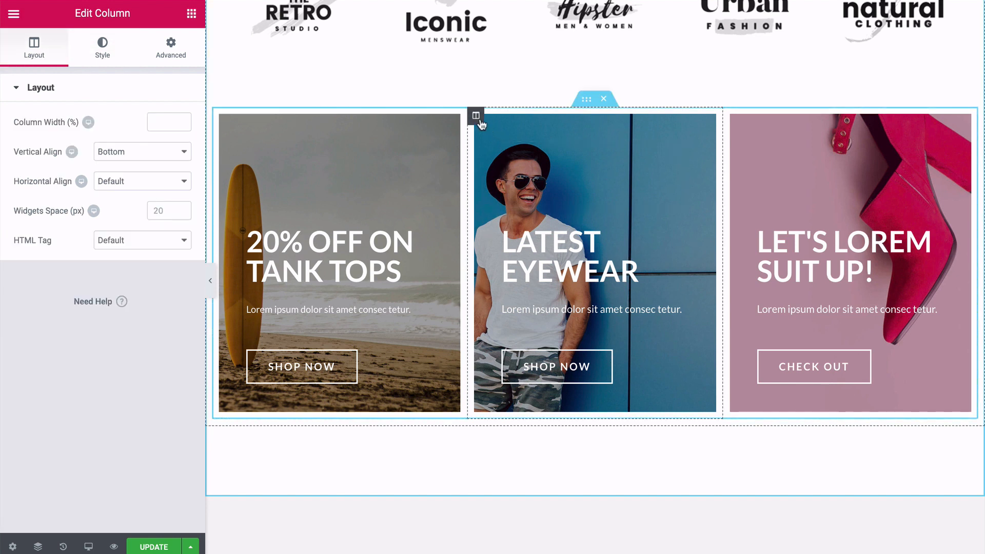
click(109, 51)
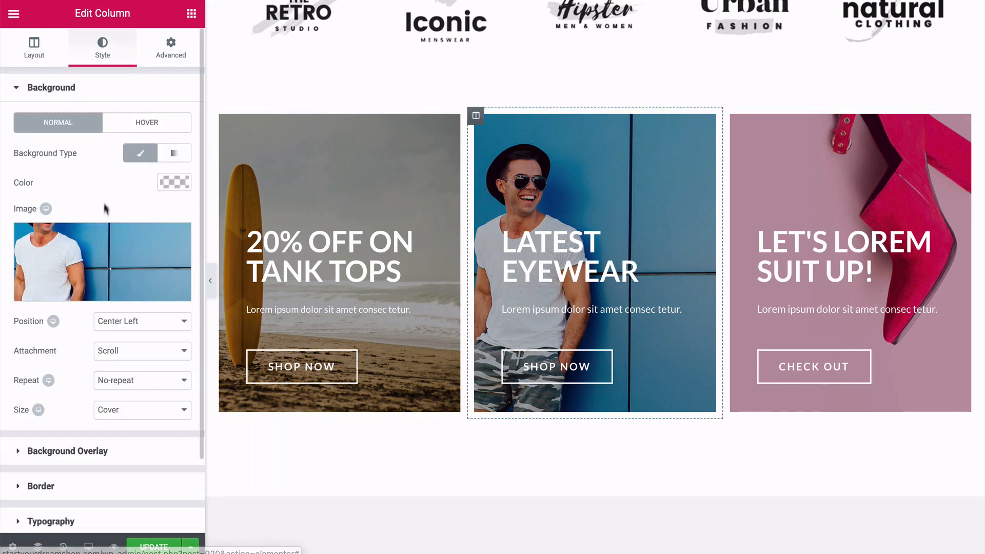
click(103, 256)
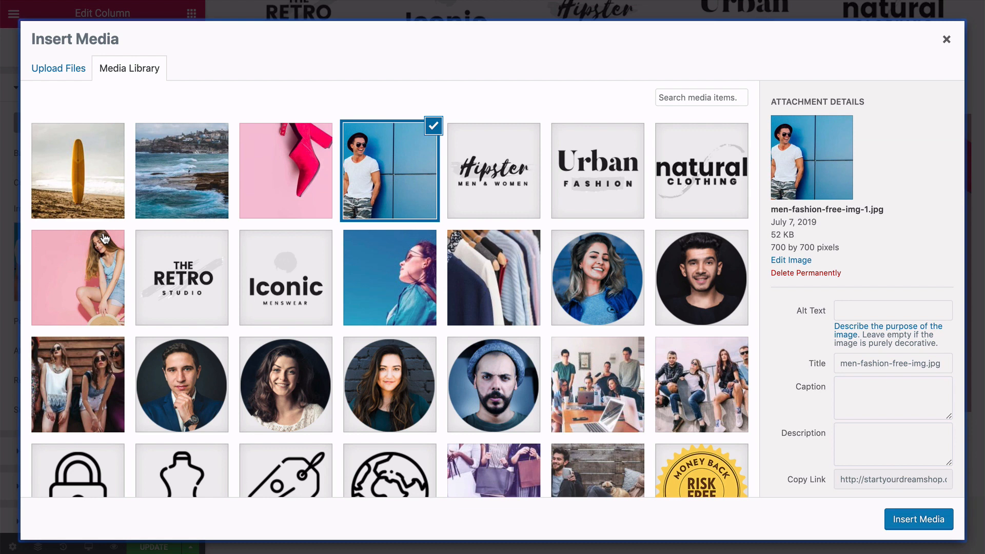
click(77, 69)
click(482, 272)
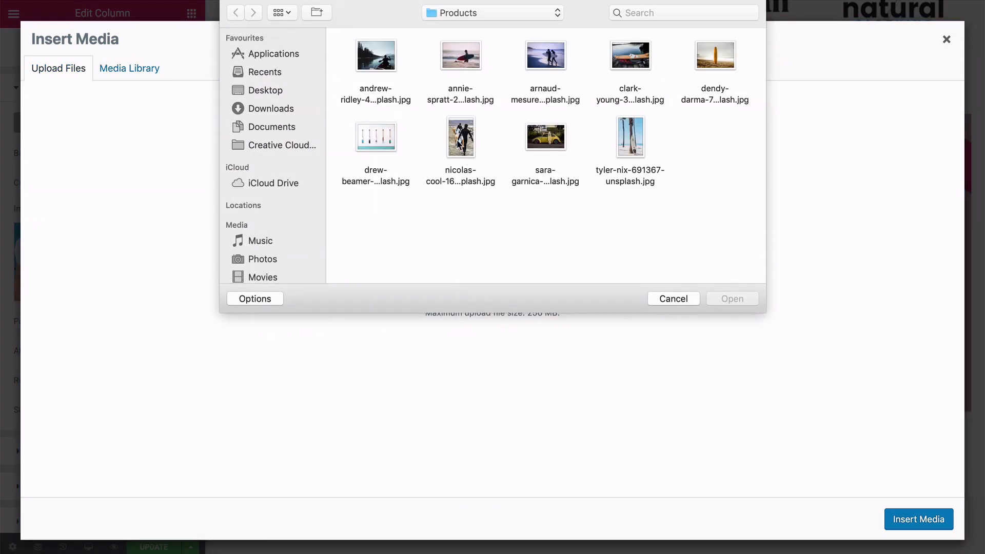
click(450, 145)
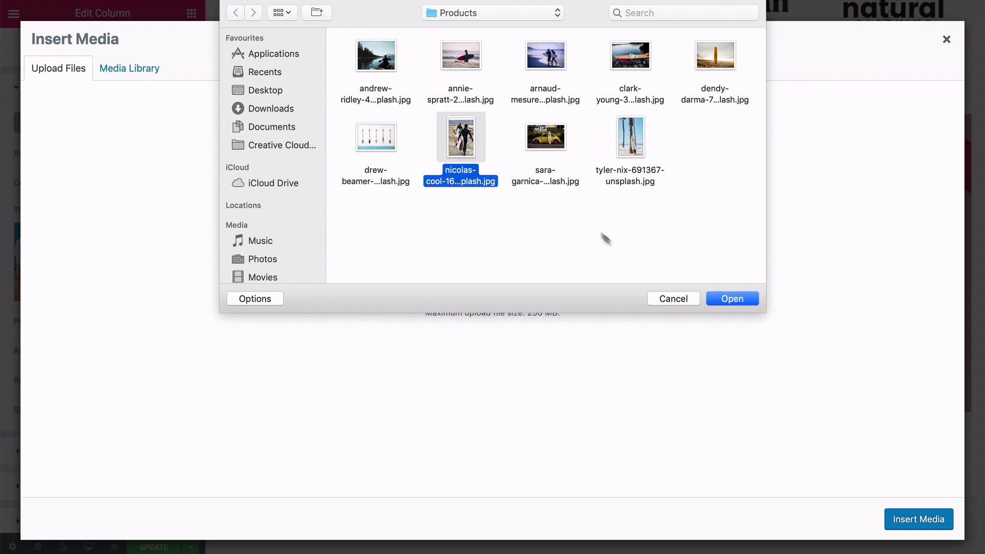
click(722, 300)
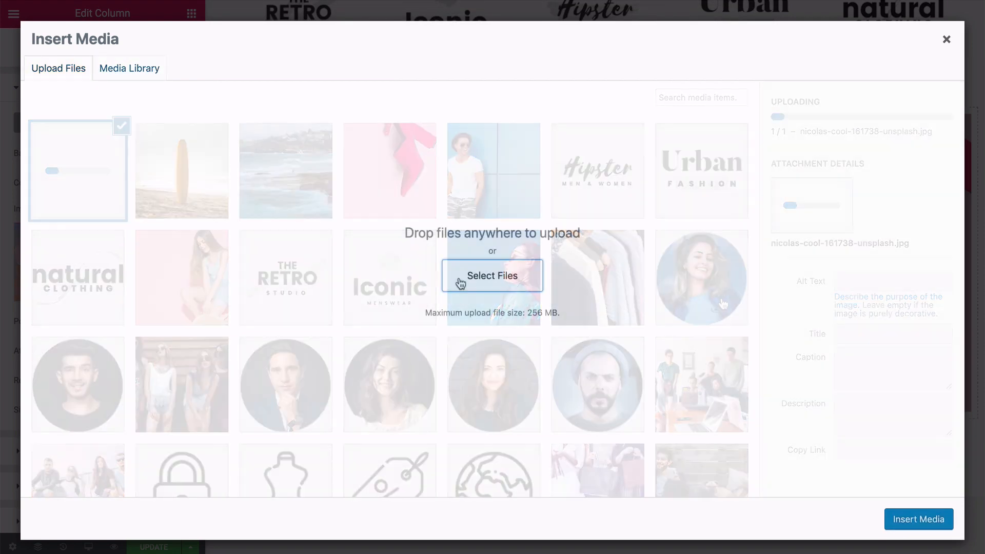
Upload the drew-beamer paddles image from the Products folder as the background image of the "LET'S LOREM SUIT UP!" column.
click(459, 277)
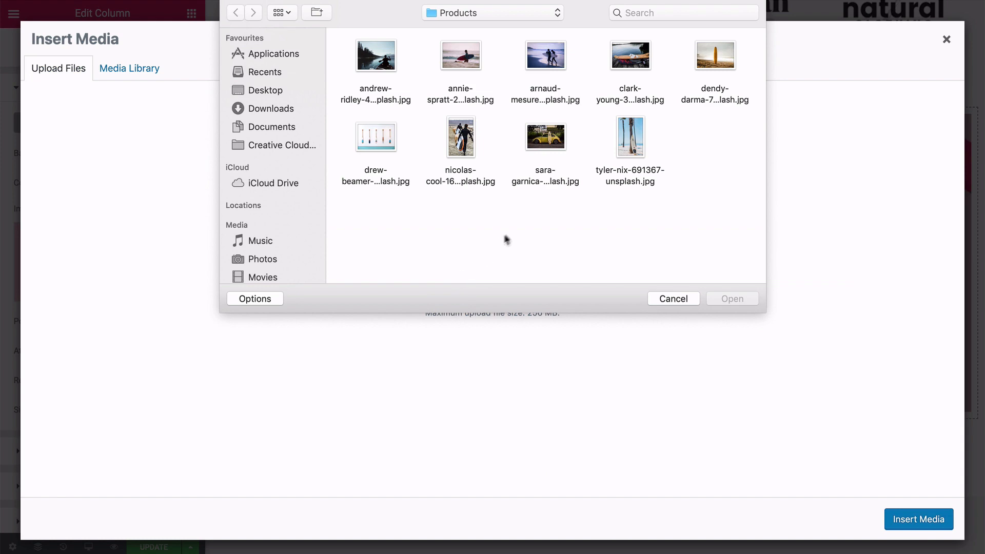
click(376, 141)
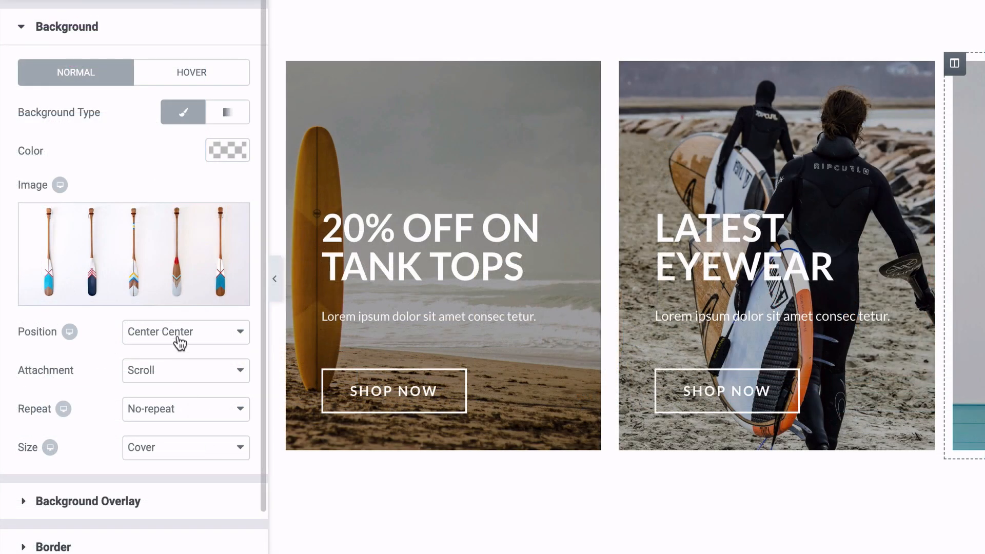
Try the Top Right background position on the paddles column, restore Center Center, and check the attachment options without changing them.
click(179, 342)
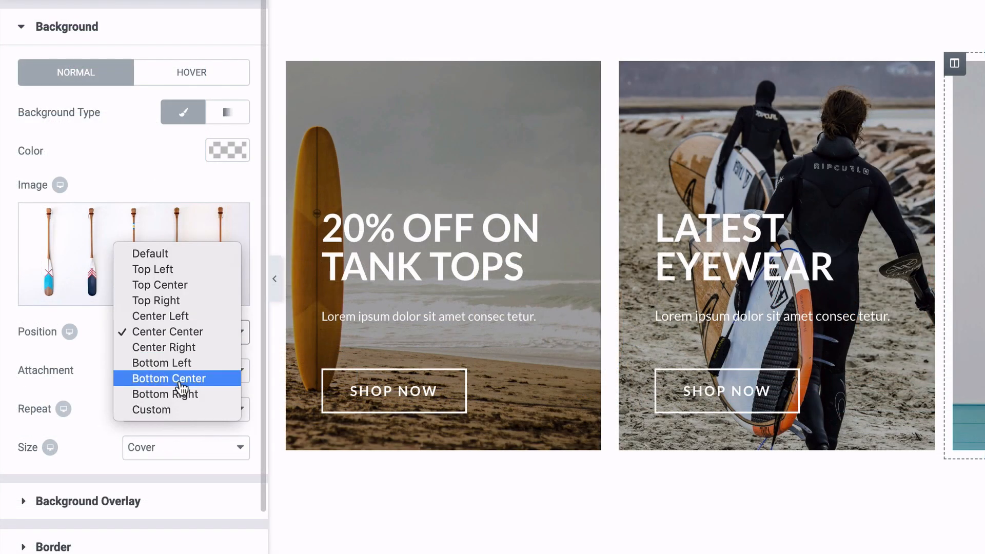
click(168, 304)
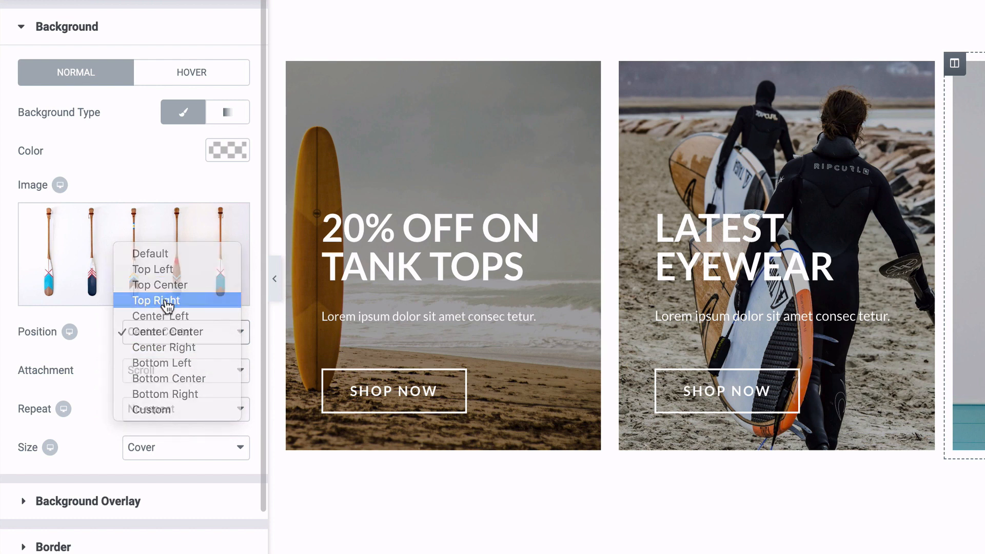
click(169, 332)
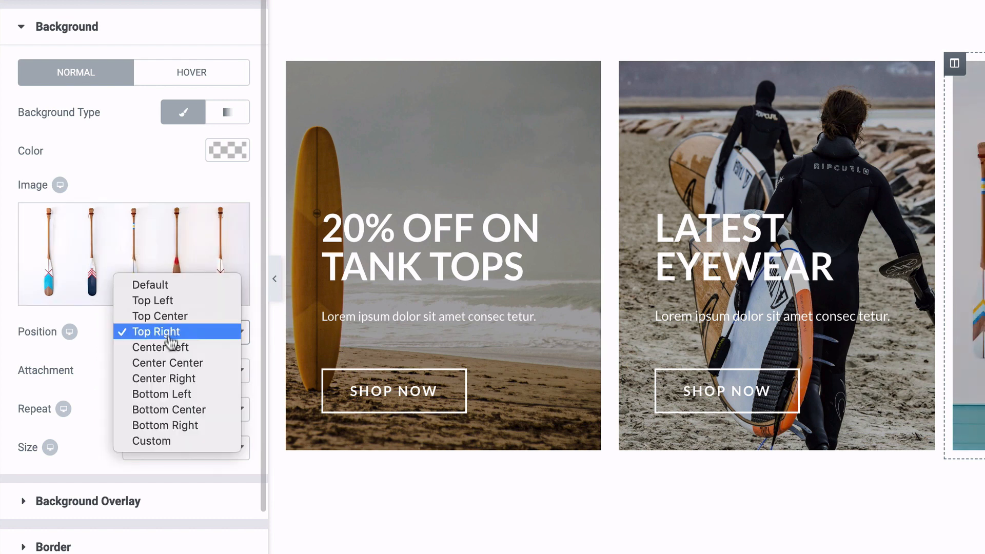
click(170, 364)
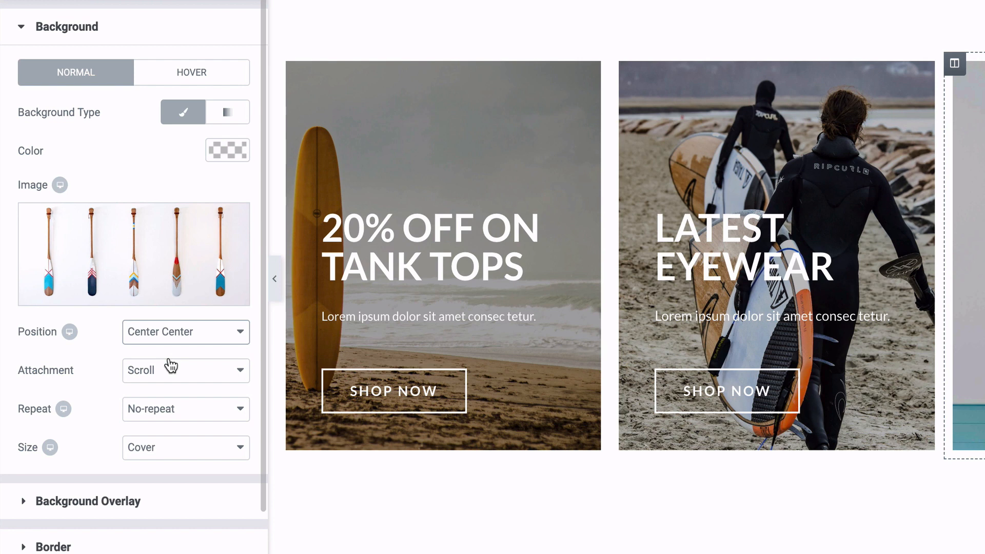
click(174, 372)
click(176, 372)
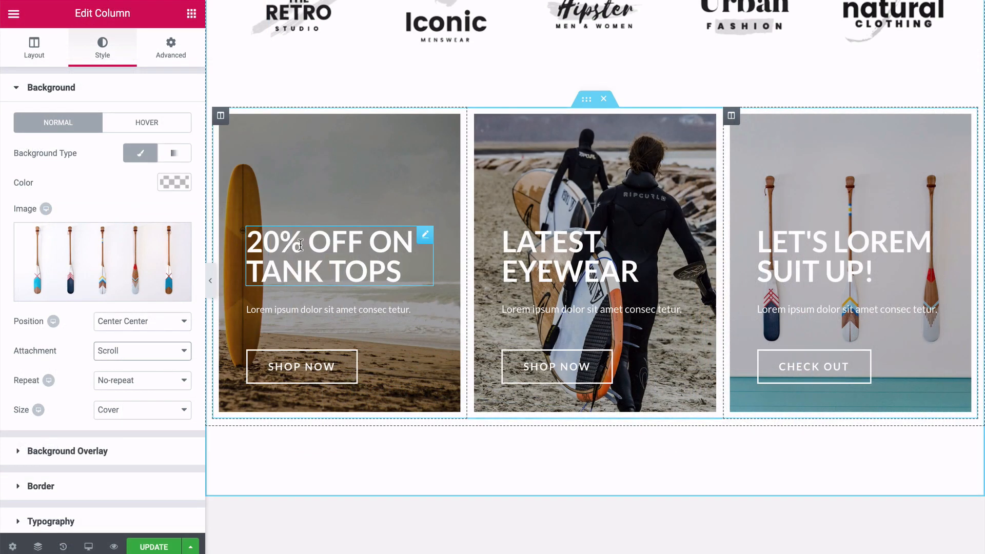
Change the heading of the surfboard column to "20% Off LONGBOARDS".
click(297, 252)
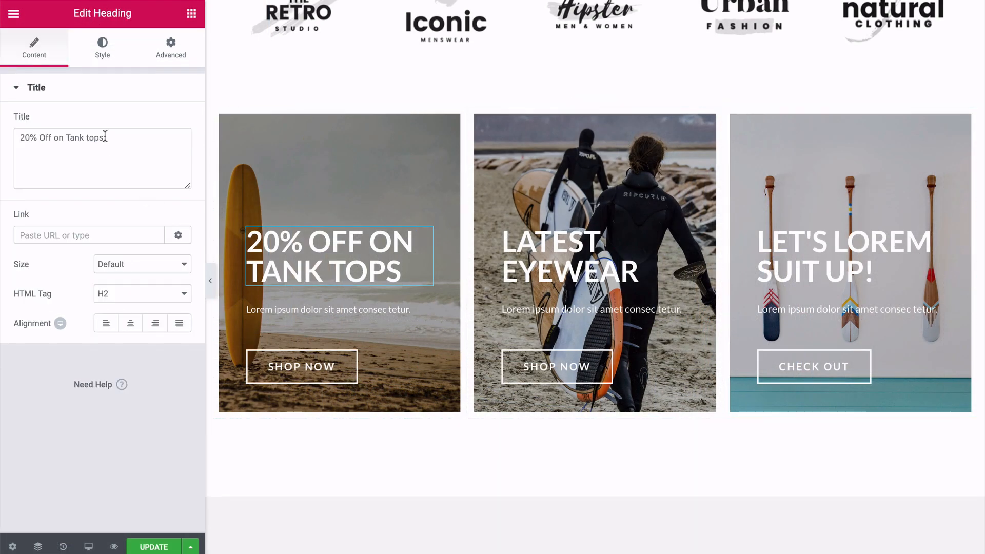
drag(105, 137, 17, 135)
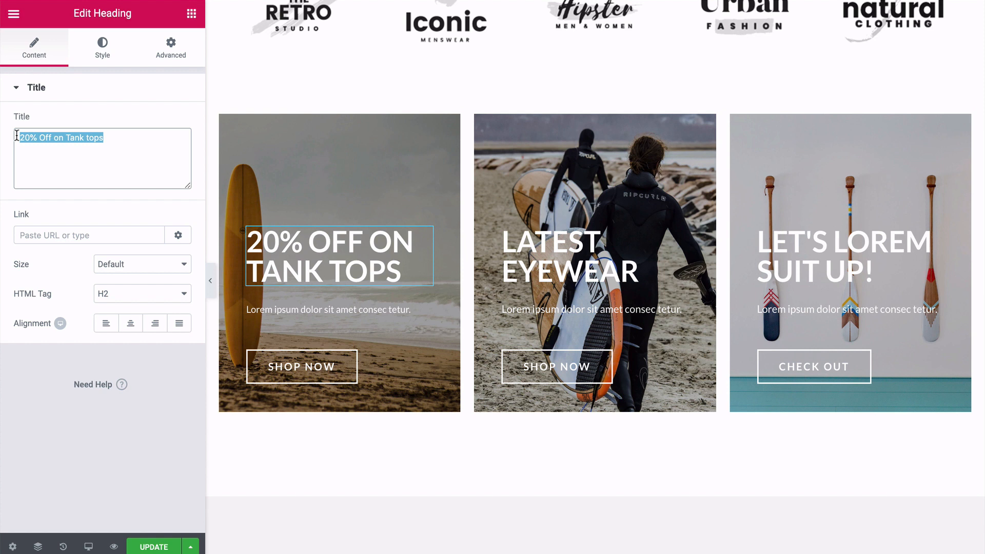
text(20% Off LONG)
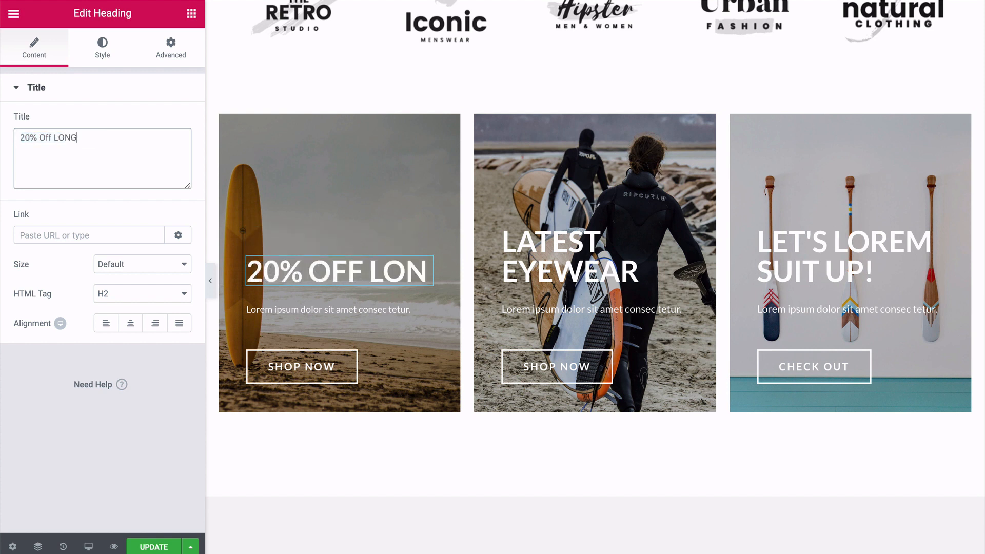
text(BOARDS)
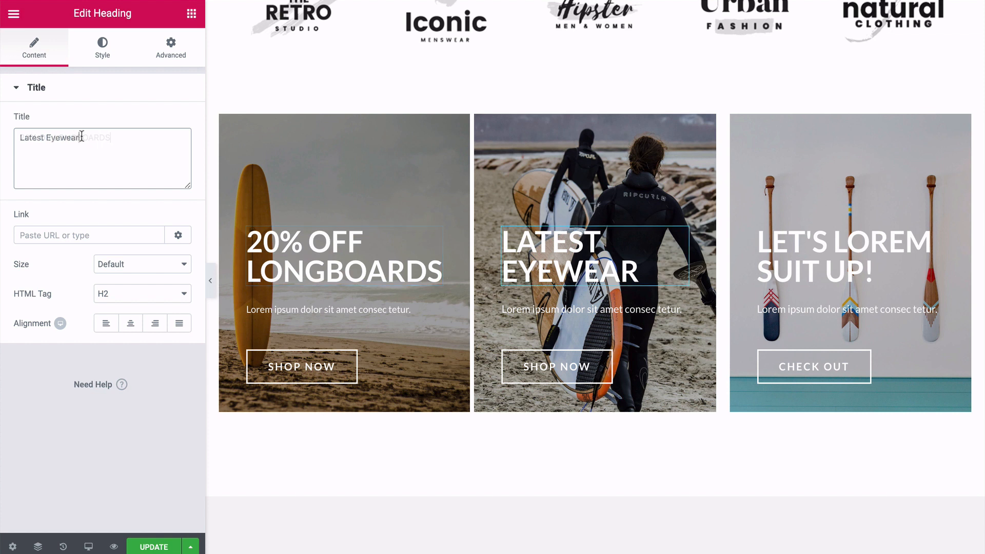
Replace "Eyewear" with "SUP's" in the heading of the middle promo column.
drag(82, 137, 43, 137)
key(BackSpace)
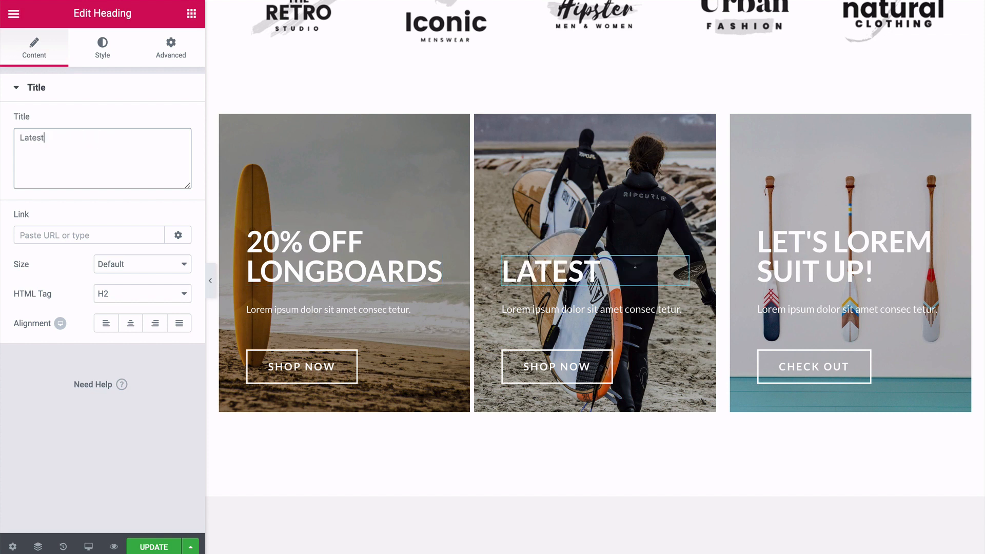
text(SUP's)
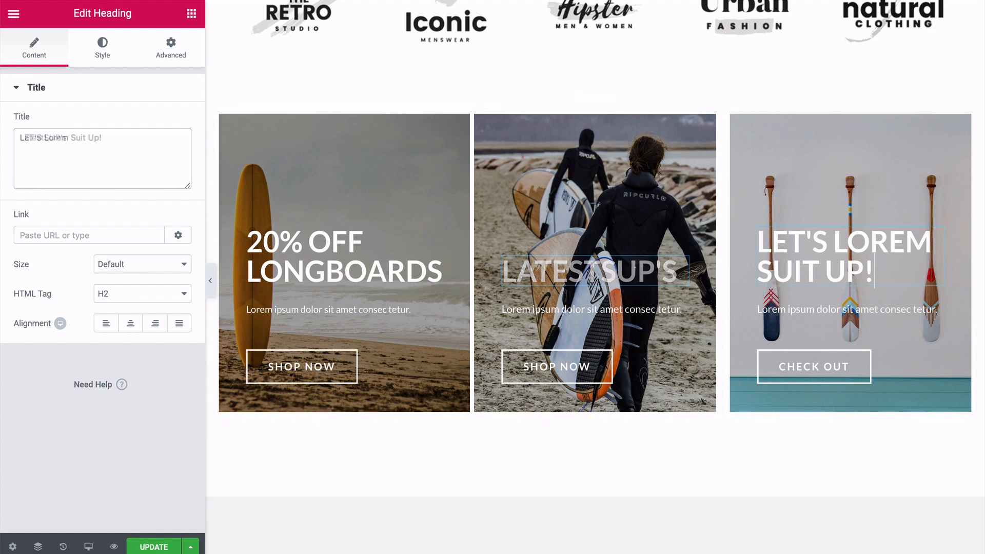
Change the heading of the paddles column to "LET'S GET PADDLING!".
drag(102, 138, 48, 138)
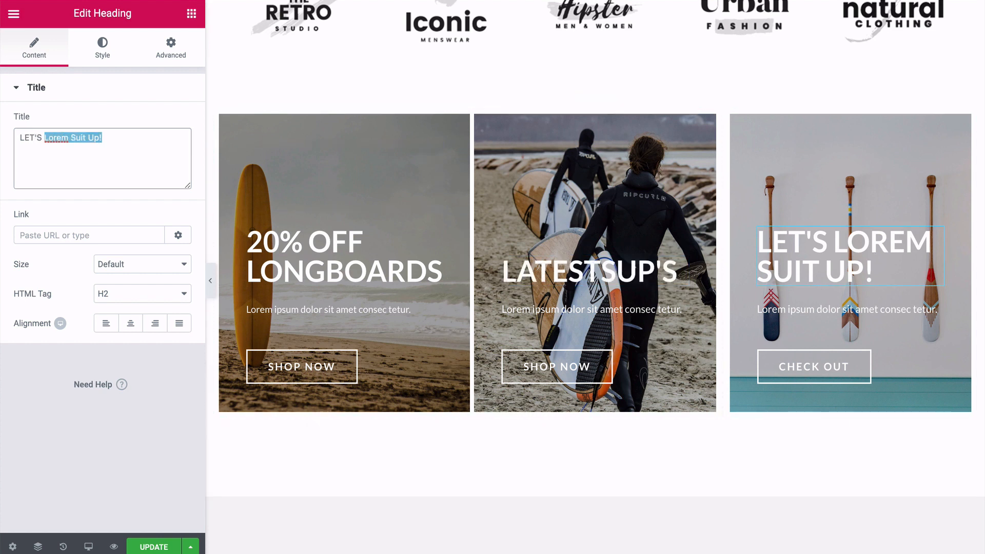
key(BackSpace)
key(BackSpace)
text(GET )
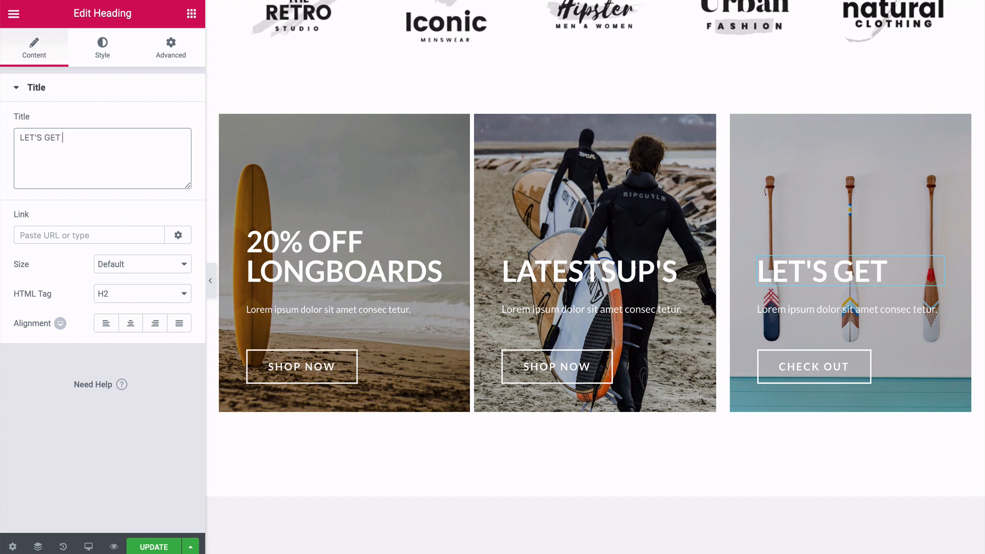
text(PADDLING)
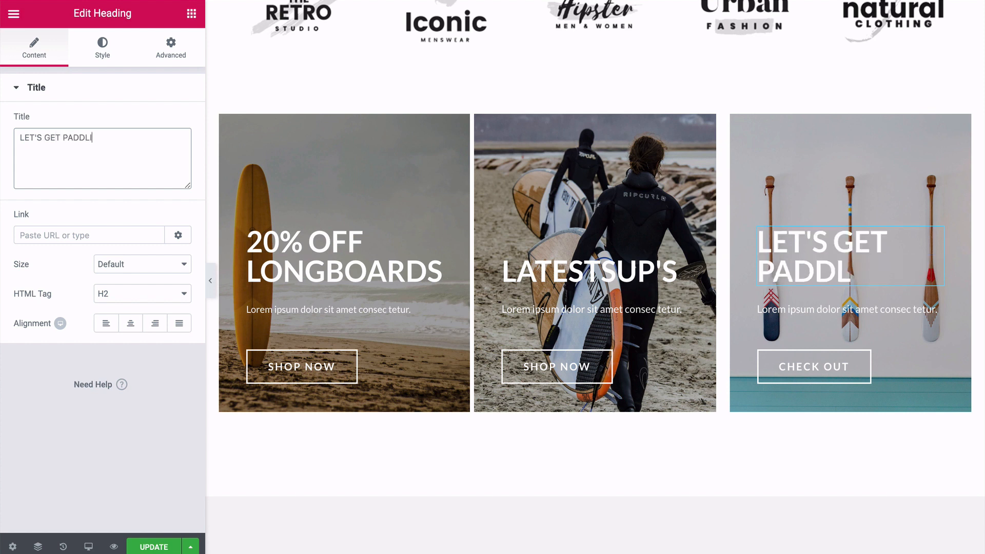
text(!)
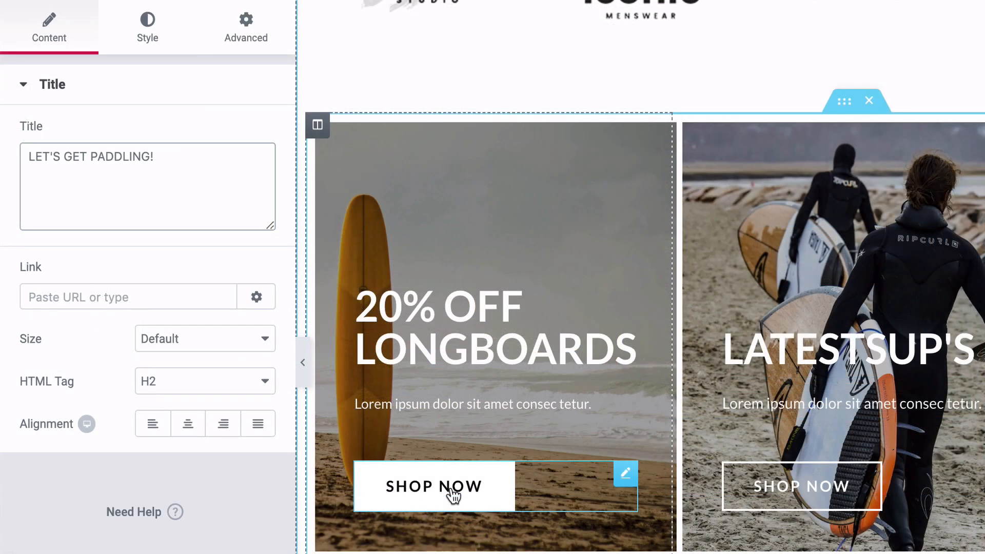
Clear the link of the Shop Now button in the "20% OFF LONGBOARDS" column.
click(432, 495)
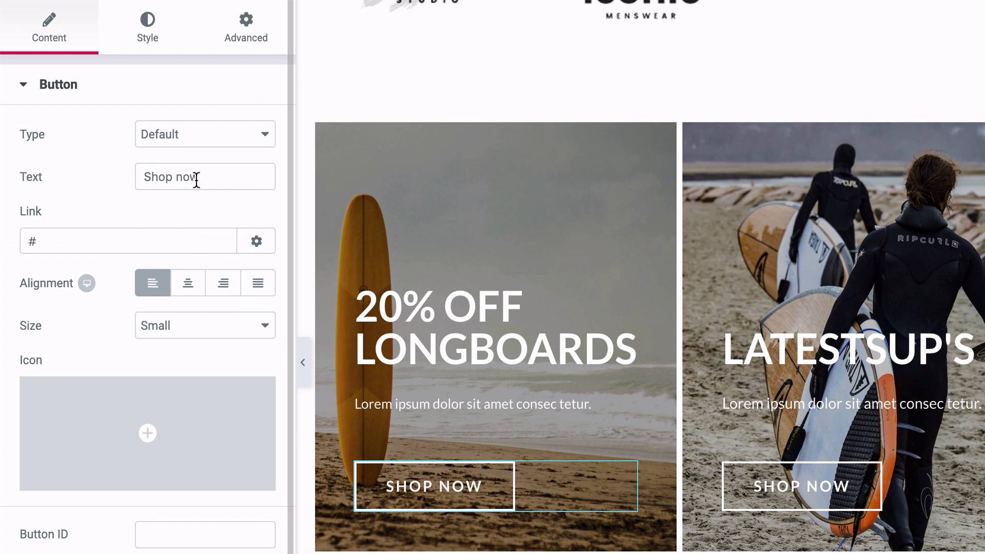
click(62, 243)
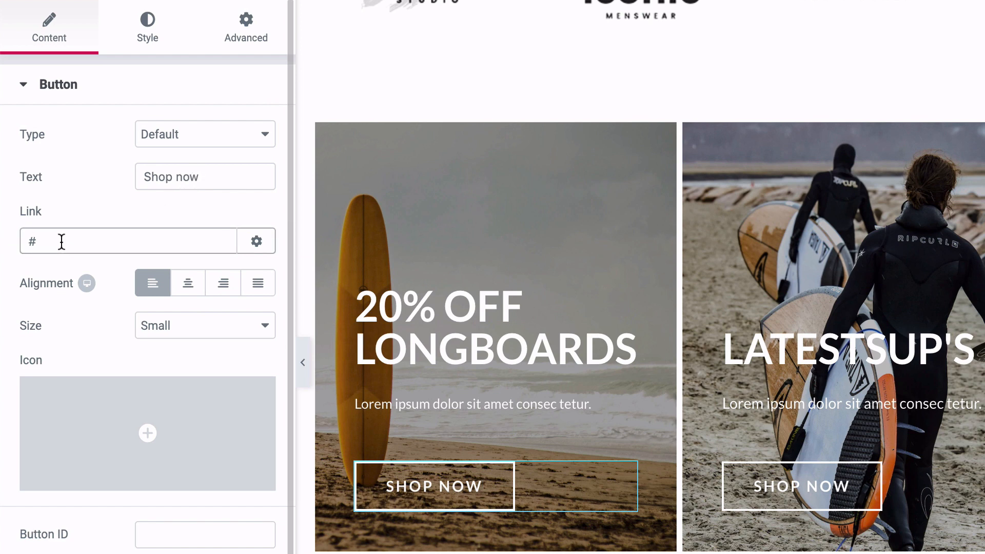
key(BackSpace)
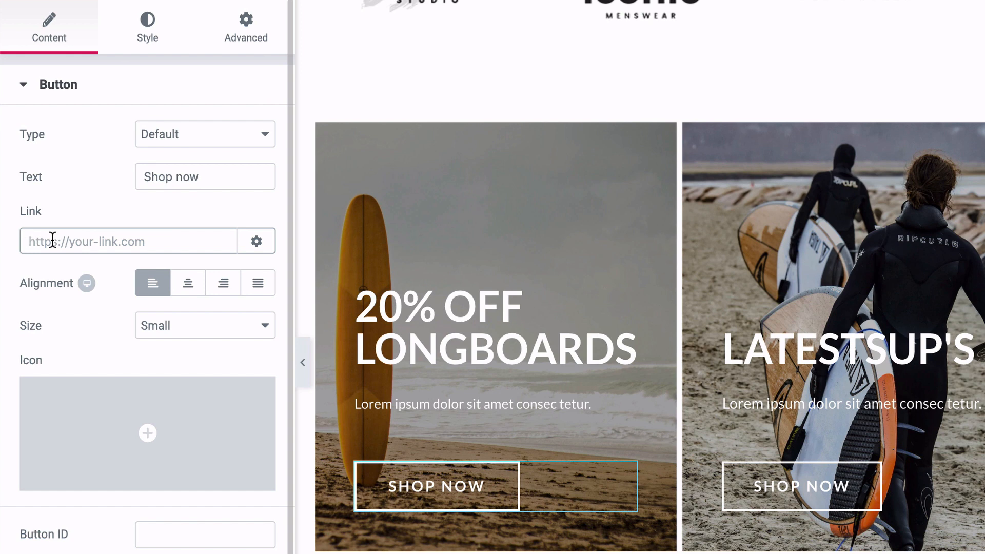
text(http)
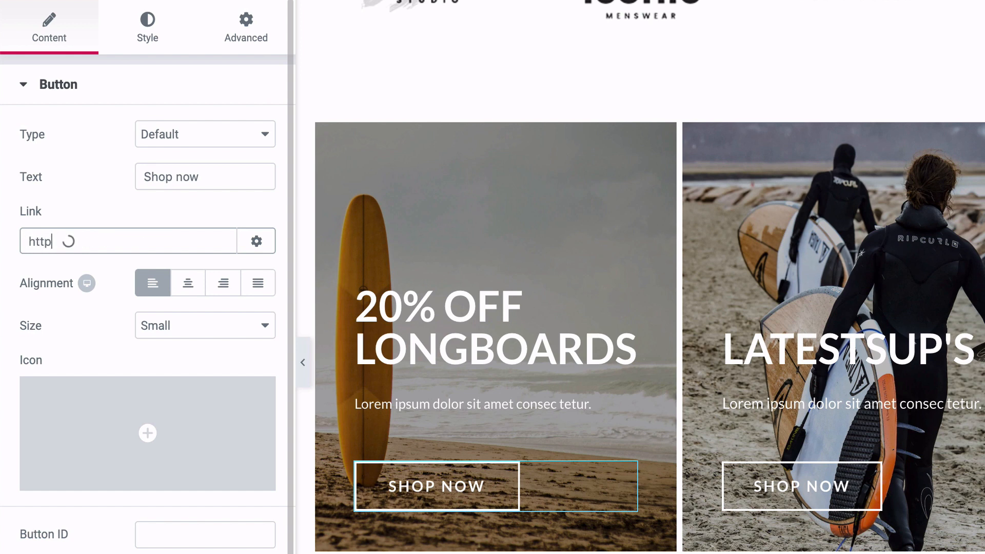
text(s://yourwebsite.com/sh)
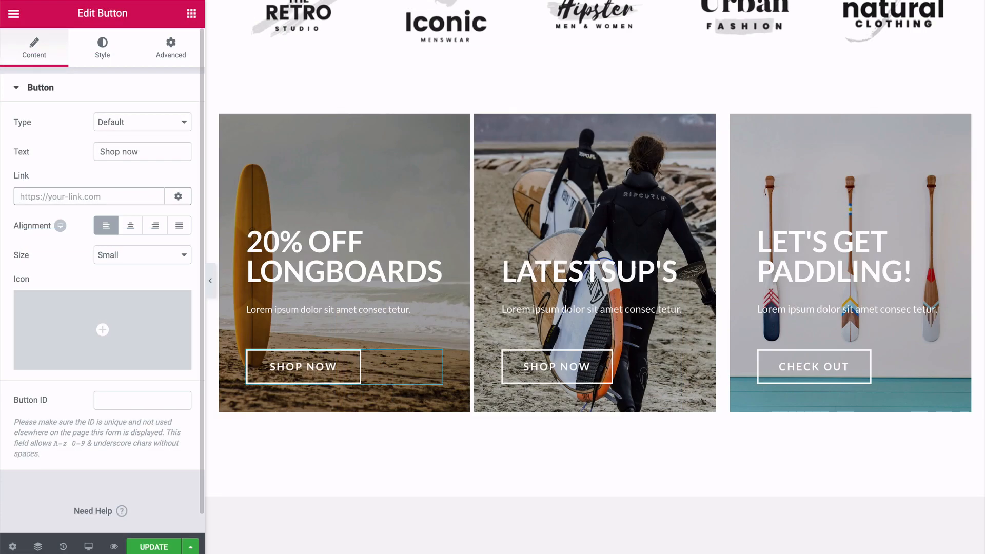
Try center and right alignment on the Shop Now button of the "20% OFF LONGBOARDS" column, and return it to left.
click(131, 227)
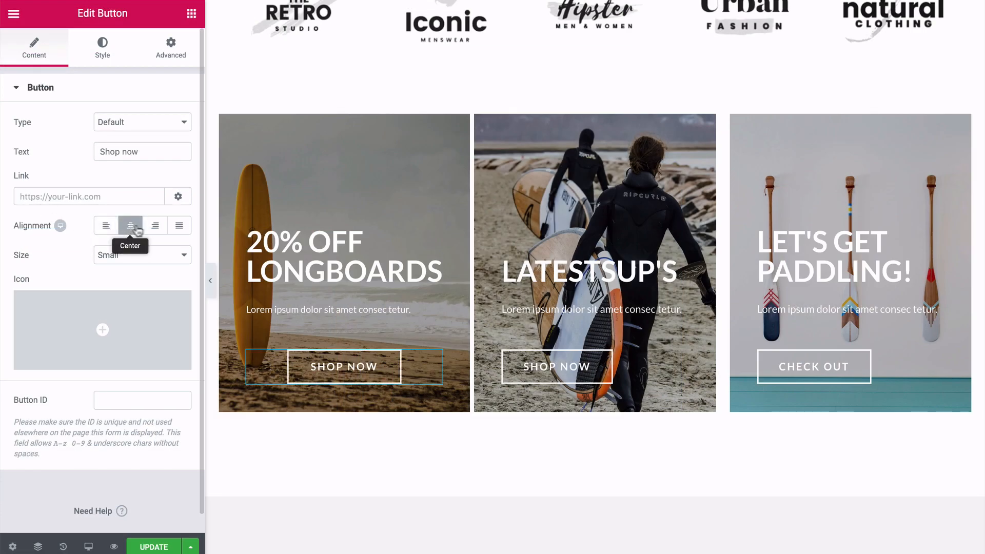
click(154, 230)
click(129, 227)
click(104, 226)
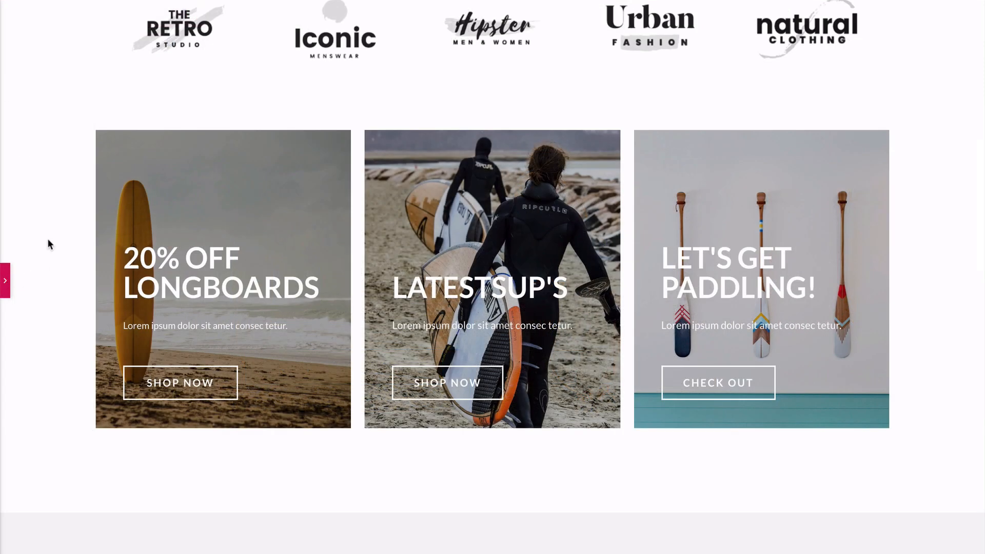
Check the Featured Products section in the editor and on the live page, and save the Home page with an update.
scroll(47, 239, down, 8)
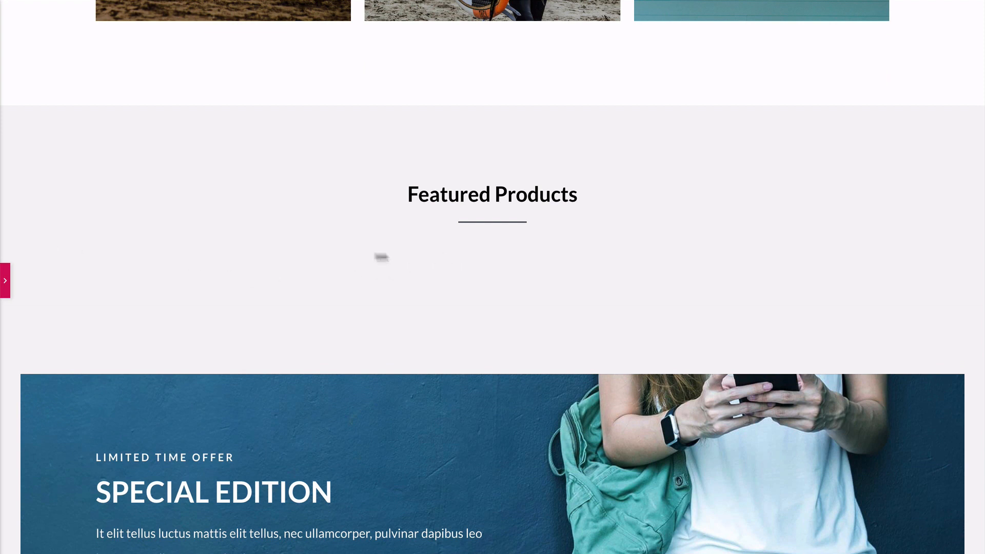
click(6, 280)
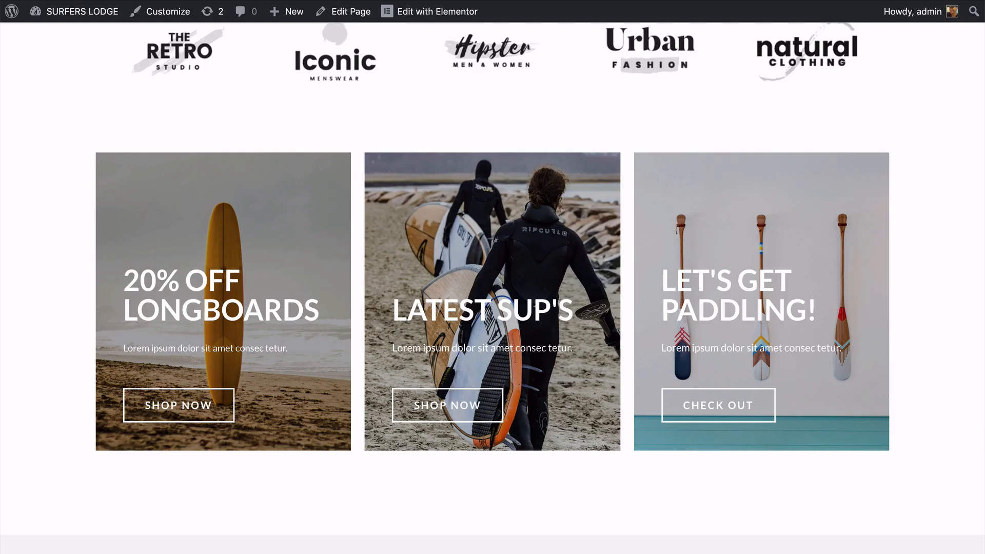
scroll(493, 287, down, 8)
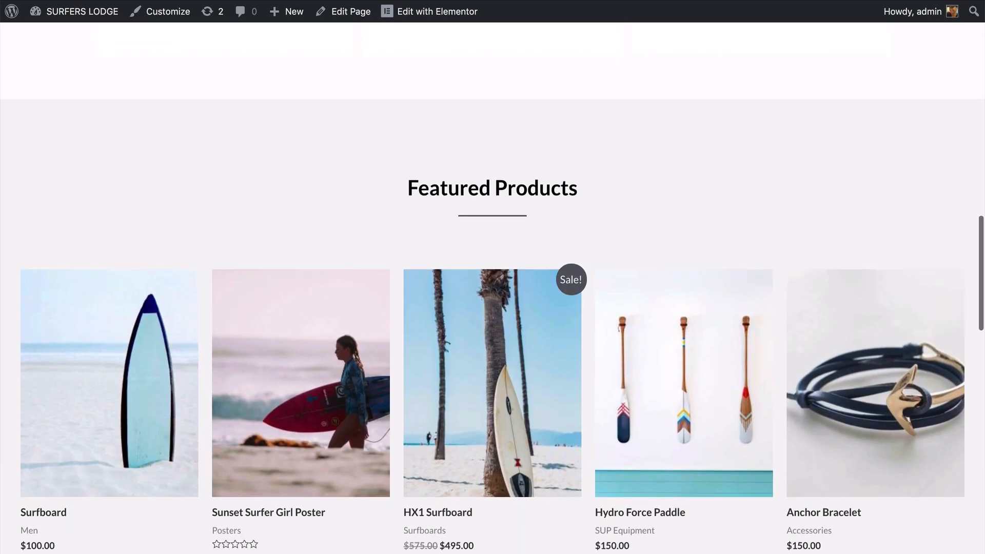
scroll(493, 288, down, 3)
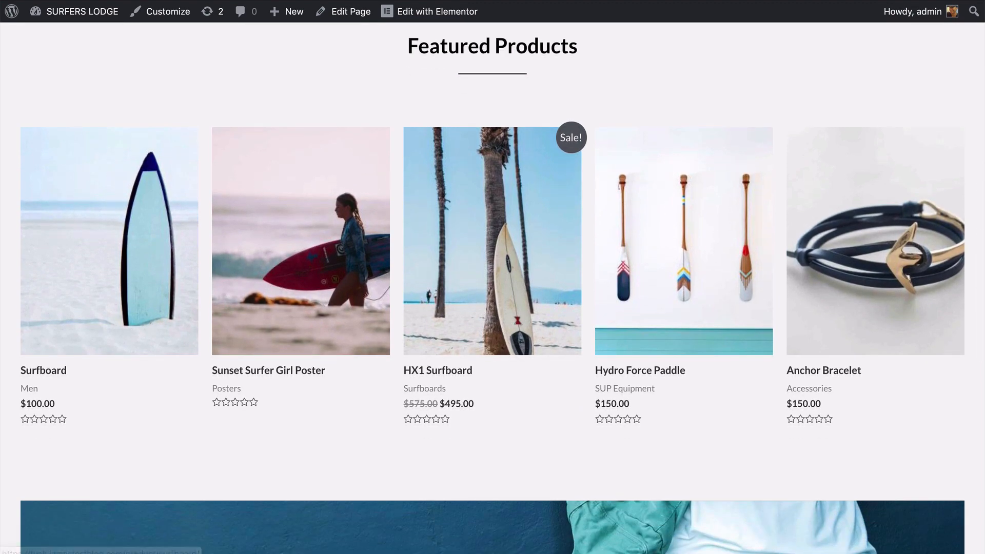
scroll(115, 265, up, 3)
scroll(115, 265, down, 1)
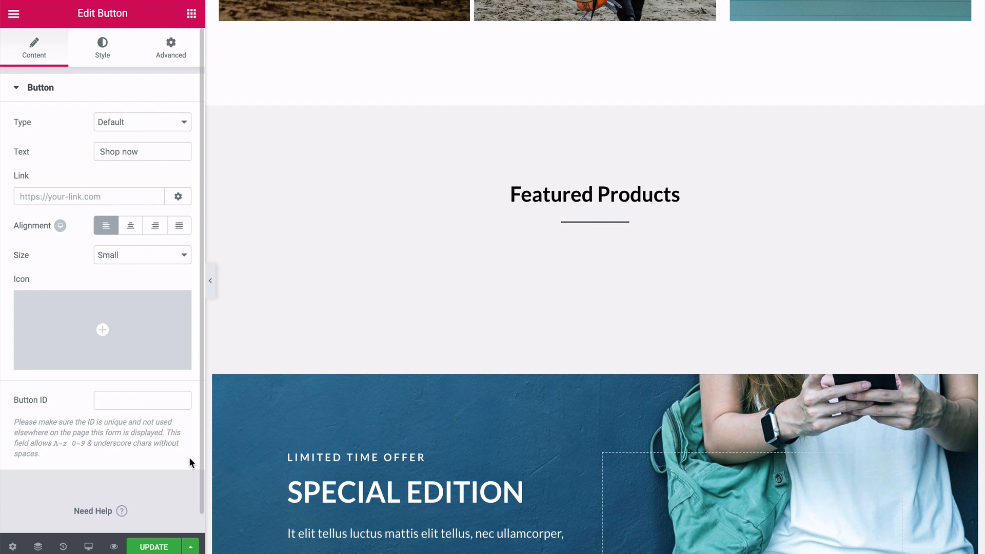
click(153, 548)
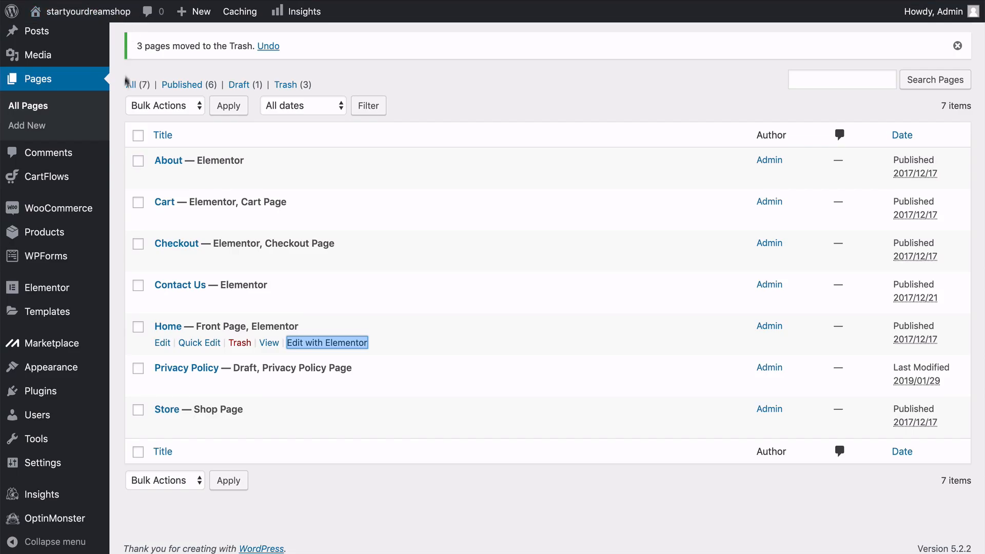
Open the list of all products in the WordPress admin.
click(116, 161)
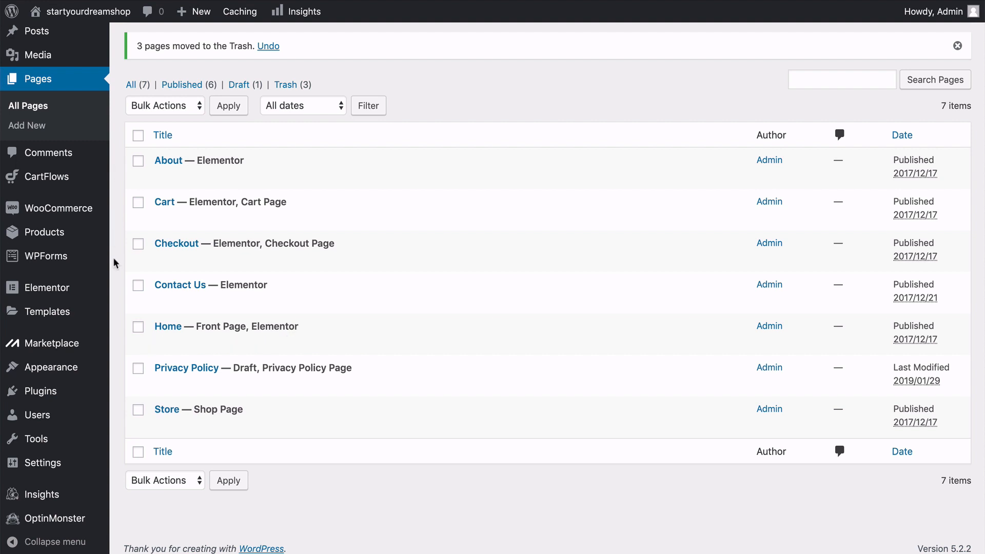
mouse_move(79, 237)
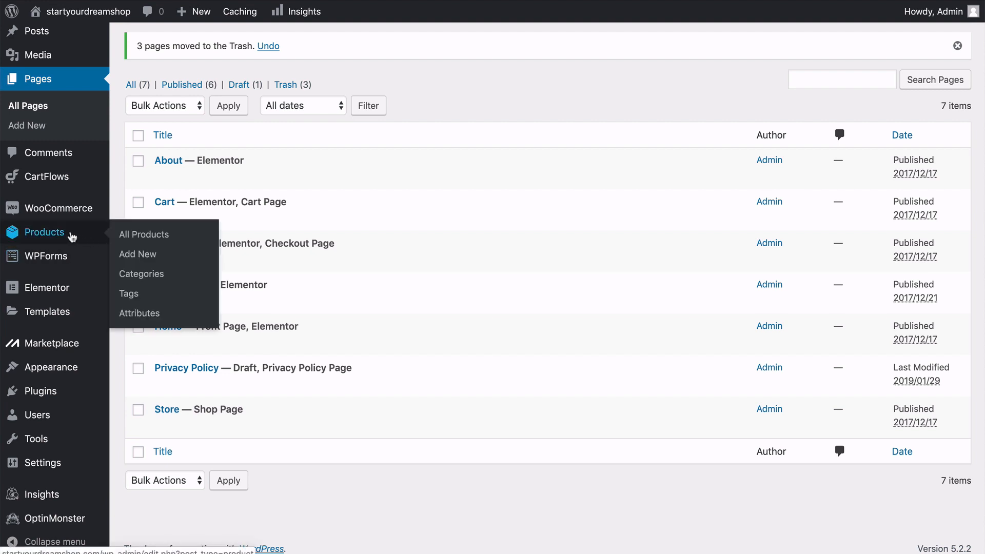
click(130, 237)
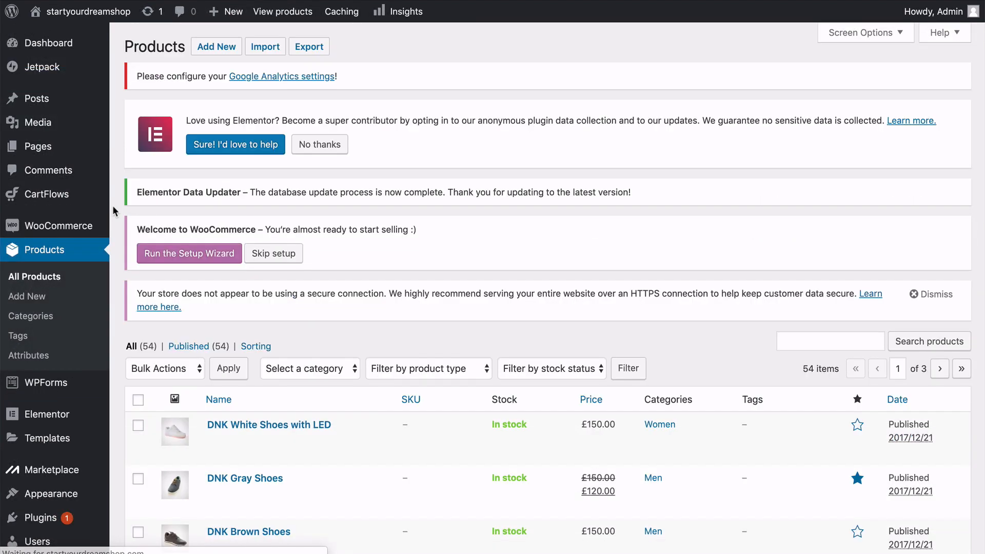
Look through the demo products and move all products on the first page of the list to the trash.
scroll(113, 207, down, 1)
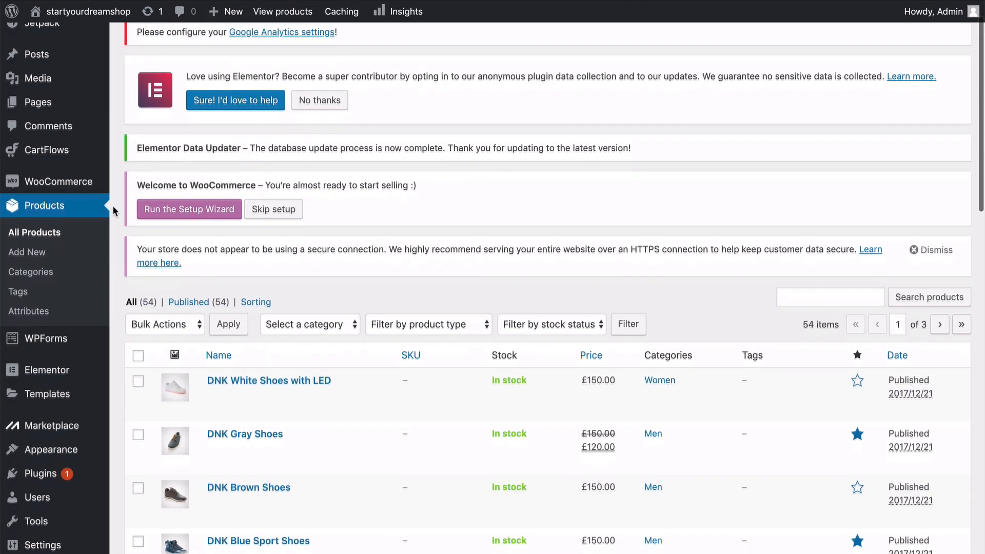
scroll(113, 205, down, 3)
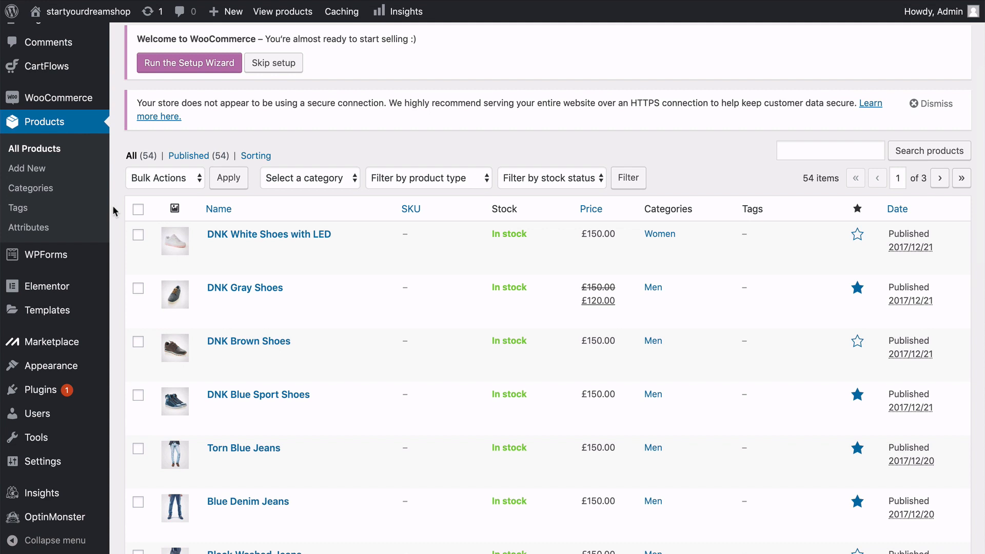
scroll(113, 206, down, 2)
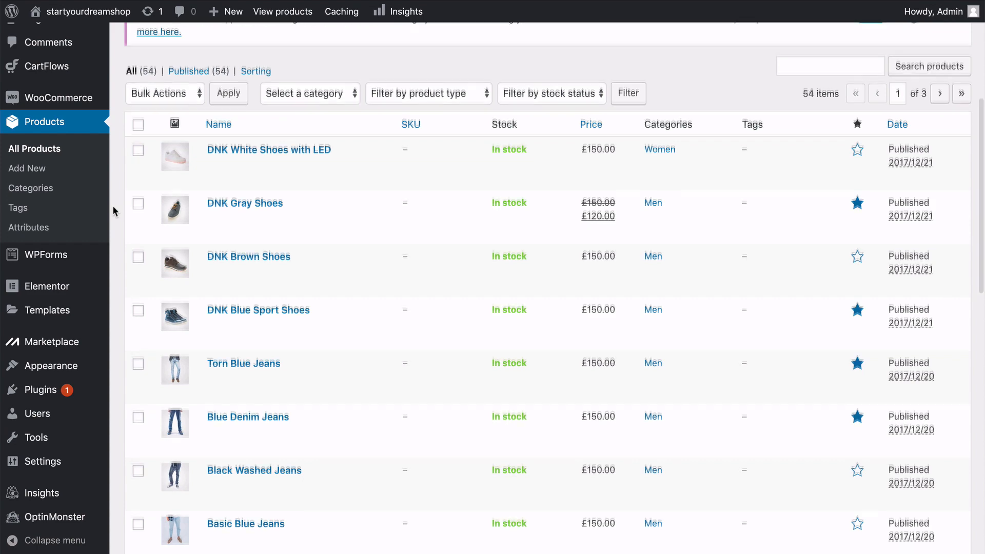
scroll(112, 206, down, 8)
scroll(113, 205, up, 8)
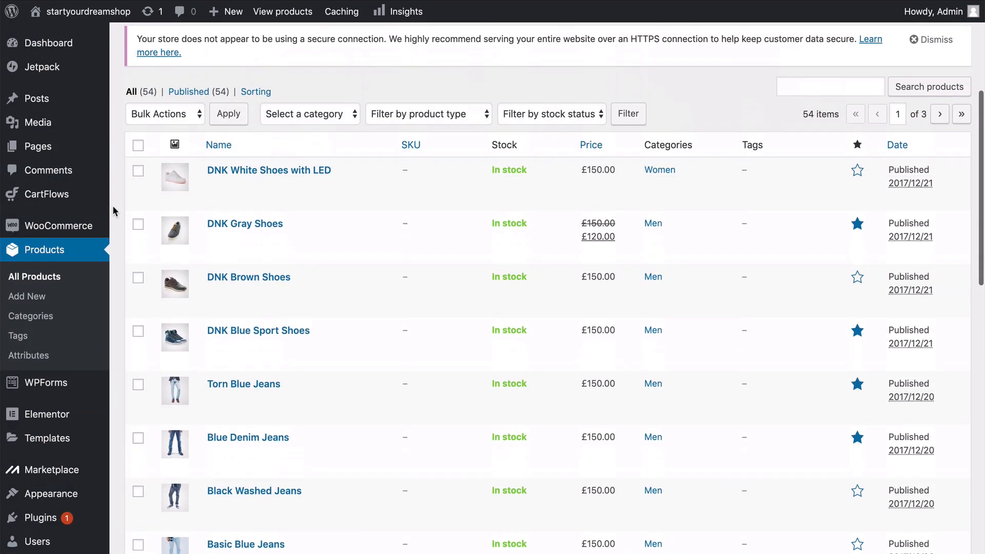
scroll(112, 205, down, 16)
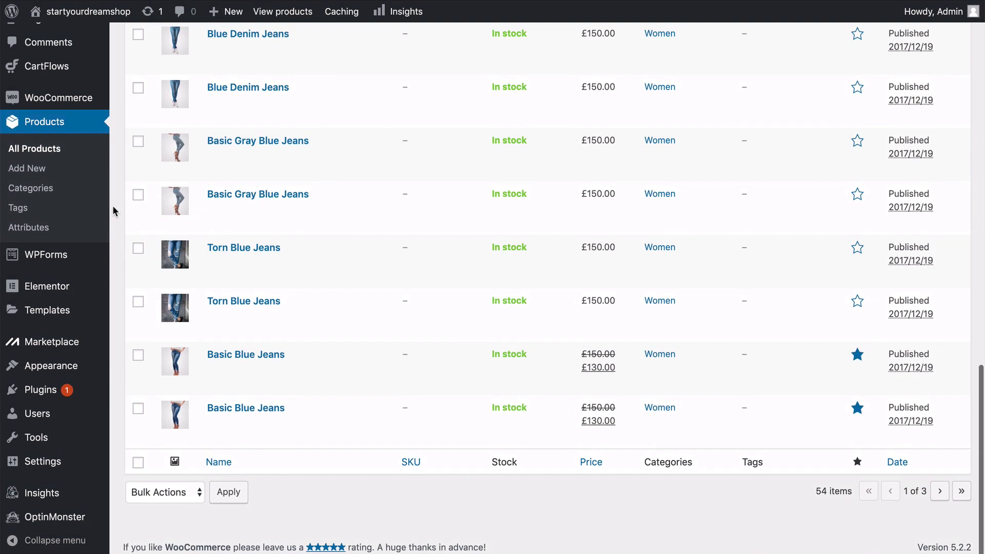
scroll(113, 209, up, 16)
scroll(113, 207, up, 1)
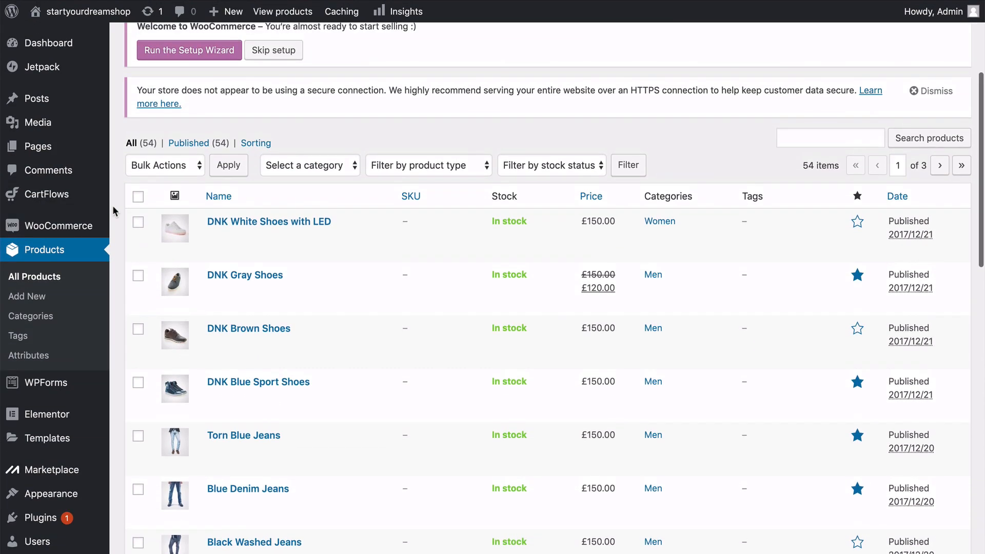
click(138, 197)
click(187, 165)
click(175, 190)
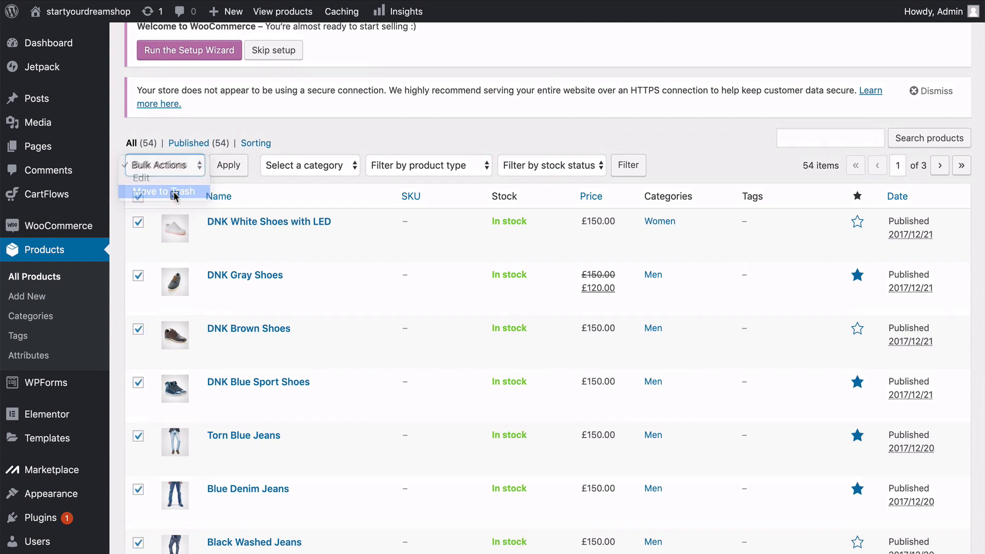
click(229, 167)
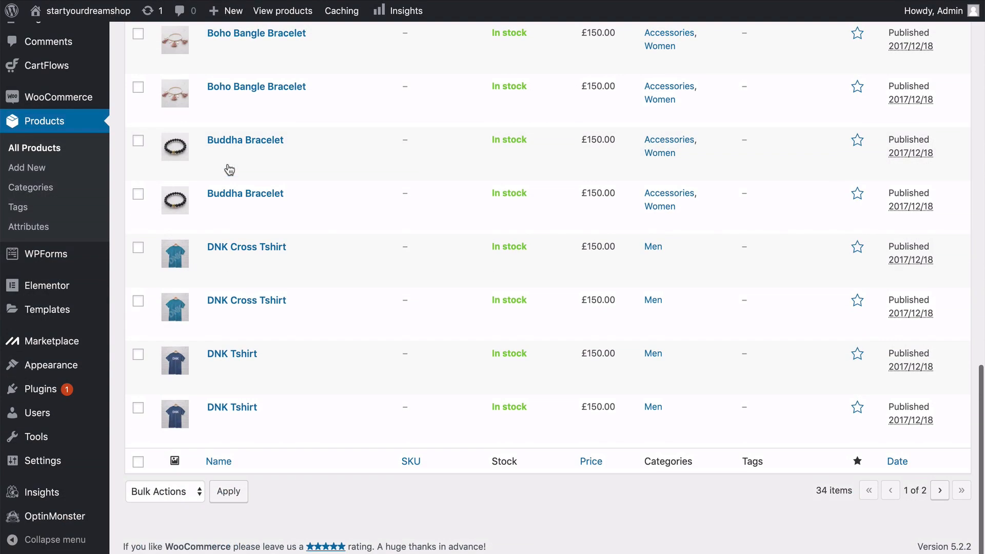
Move the next full page of demo products, starting with Brown basic Top, to the trash.
scroll(229, 170, down, 5)
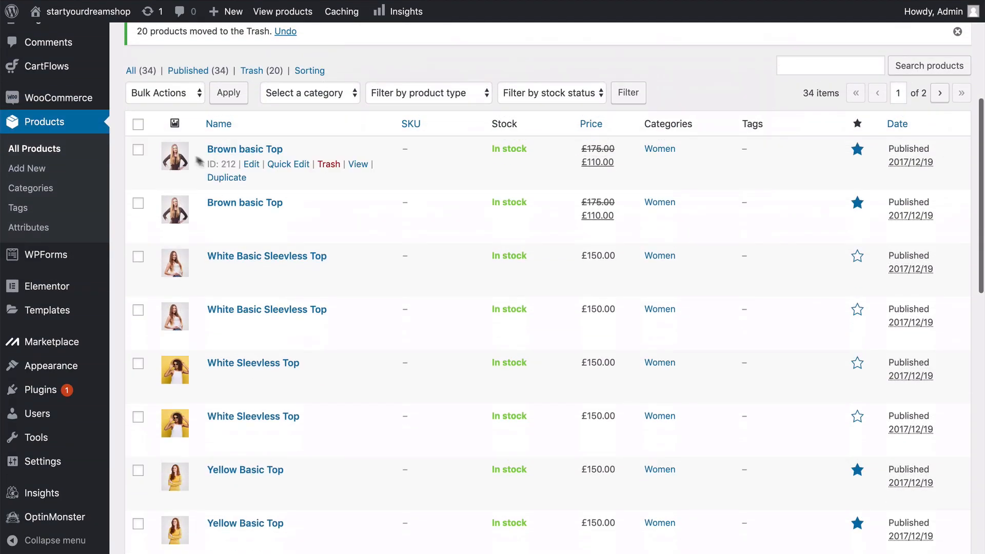
click(138, 125)
click(164, 93)
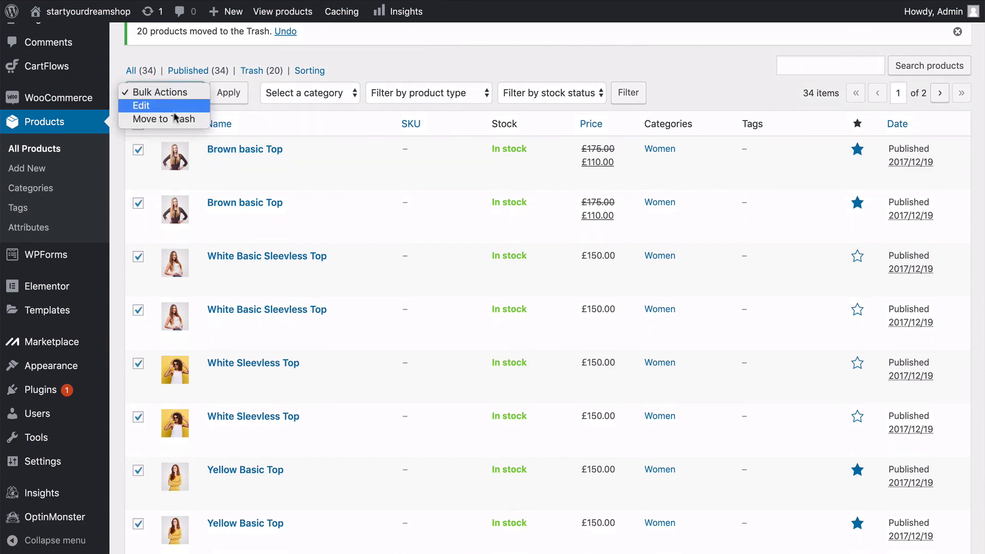
click(154, 117)
click(229, 93)
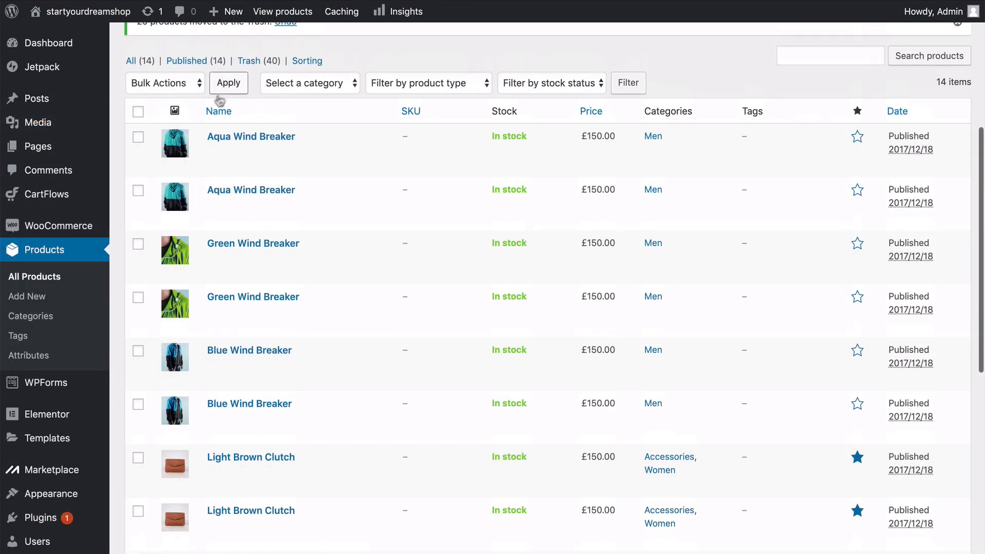
Move the remaining demo products to the trash, except one Aqua Wind Breaker and one Light Brown Clutch.
click(138, 111)
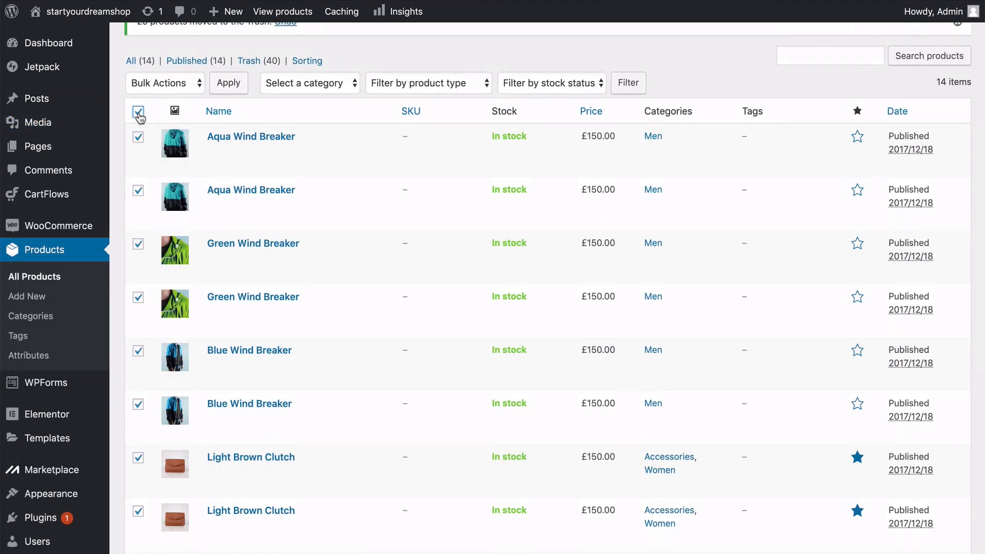
click(138, 137)
click(138, 244)
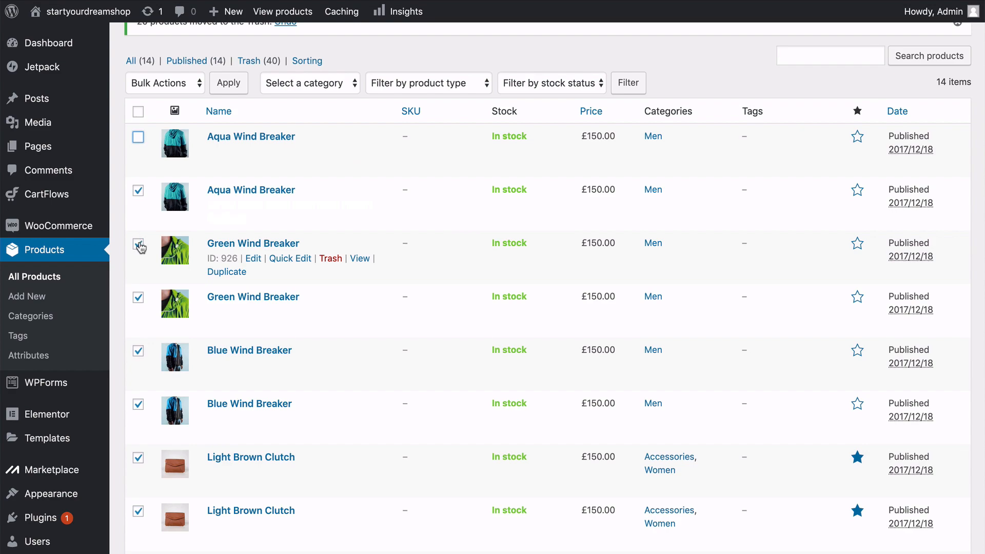
scroll(138, 247, down, 5)
scroll(139, 177, up, 10)
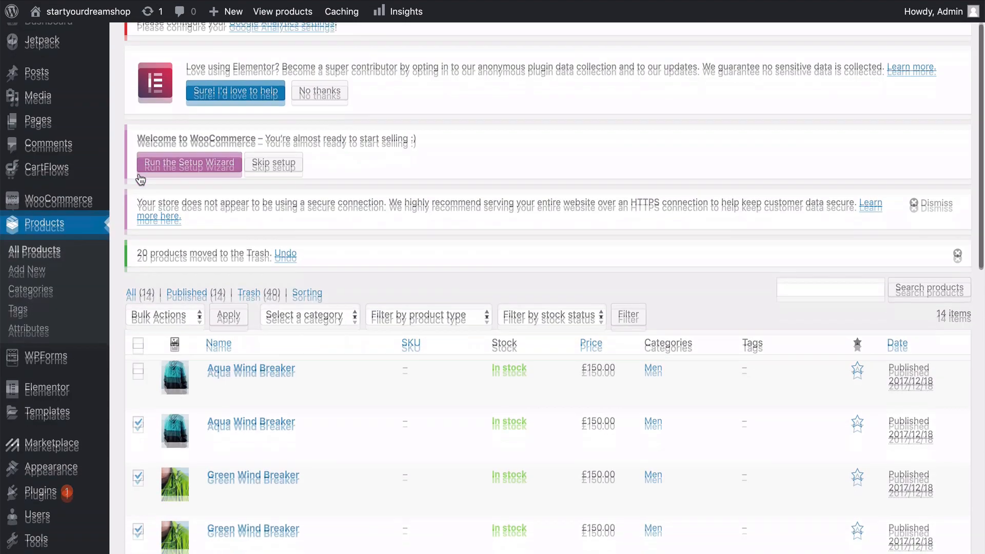
scroll(139, 179, down, 1)
click(159, 268)
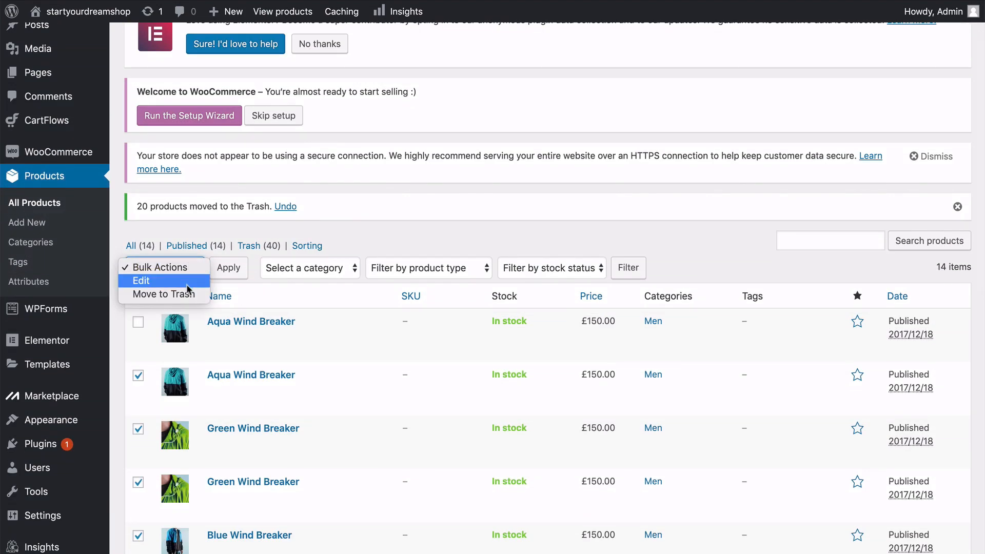
click(174, 295)
click(228, 268)
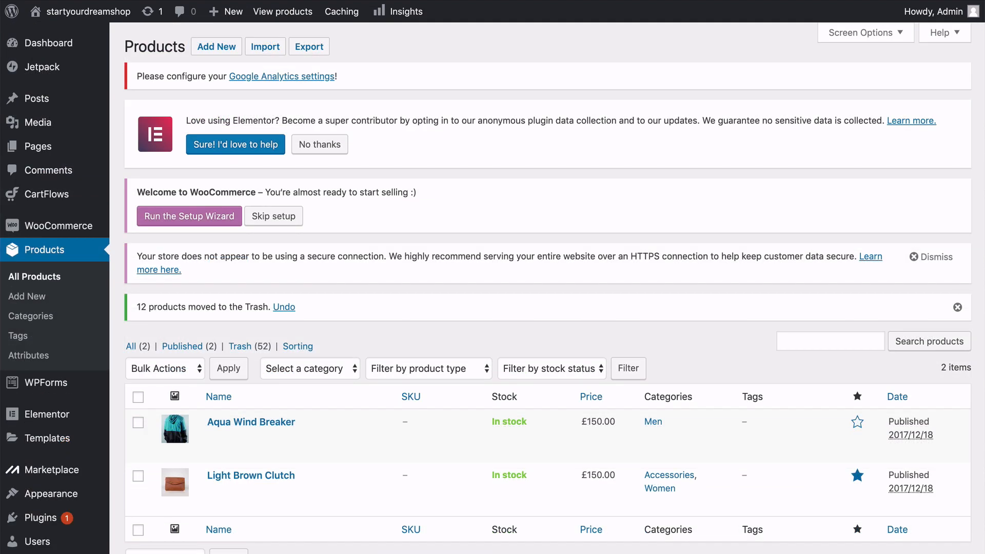
Remove the featured mark from the Light Brown Clutch product.
scroll(492, 287, down, 5)
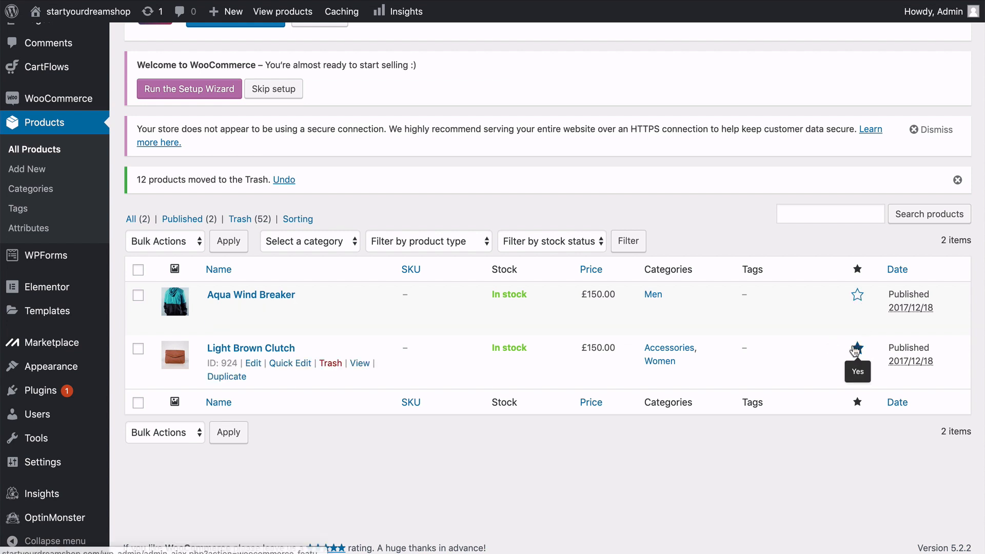
click(857, 349)
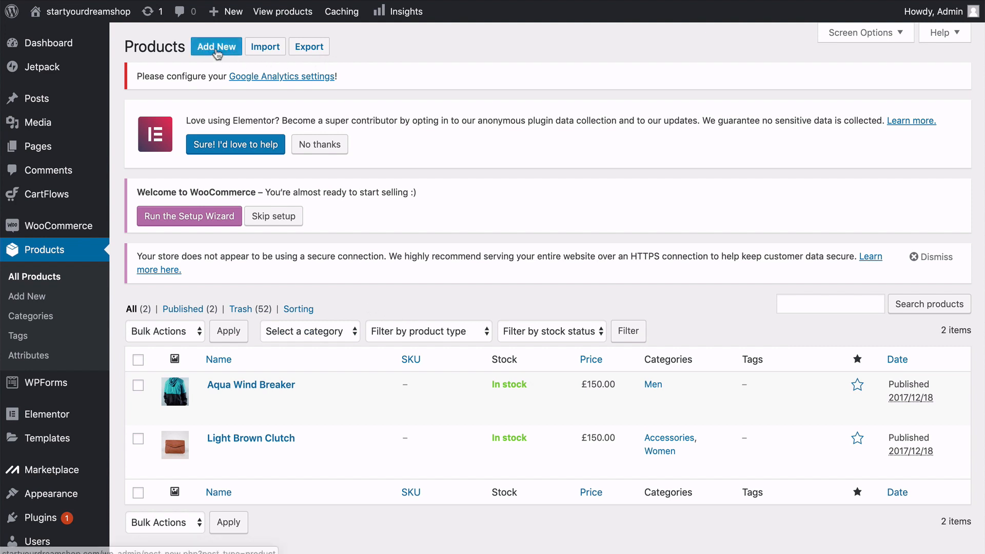
Start a new product and name it "Sunset Surfer Girl Poster".
click(216, 47)
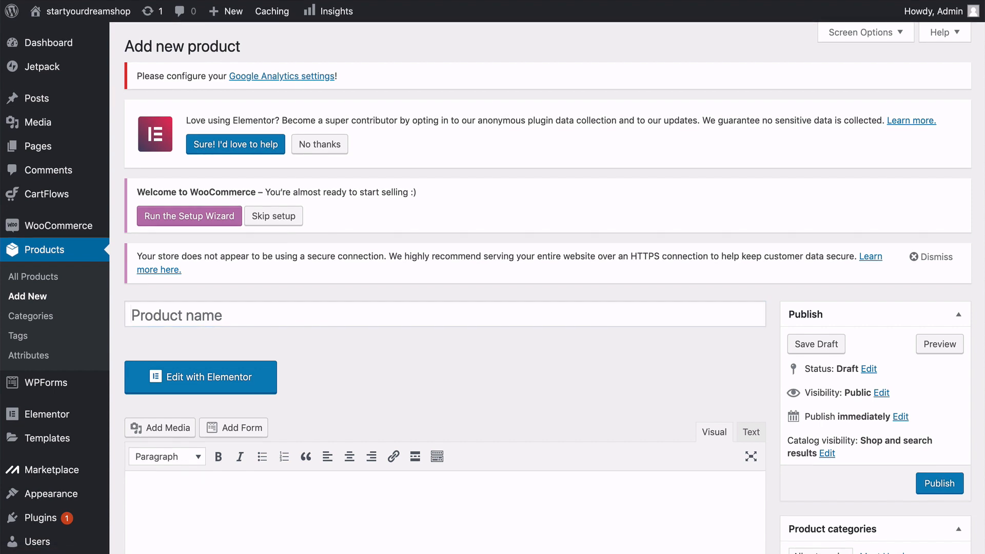
click(173, 314)
text(Sun)
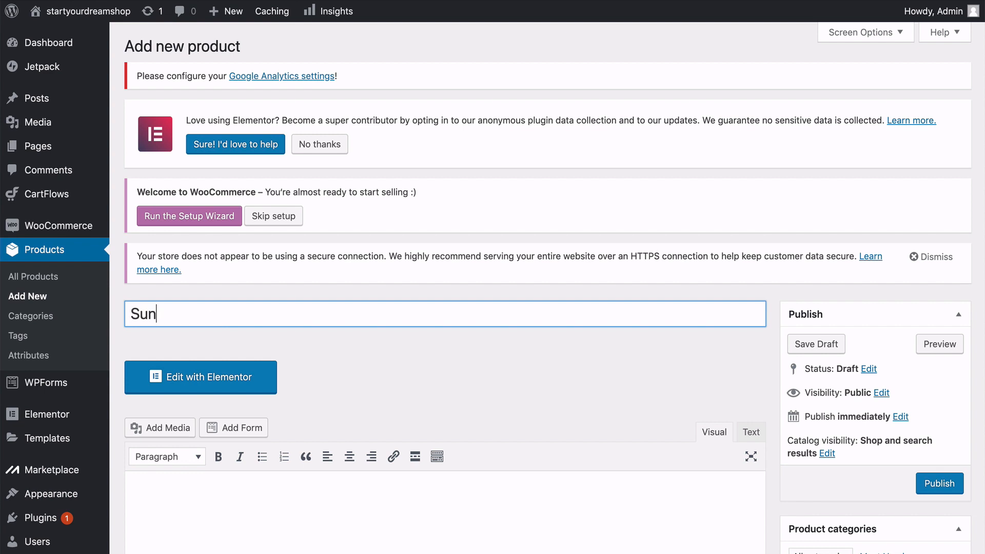
text(set Surfer )
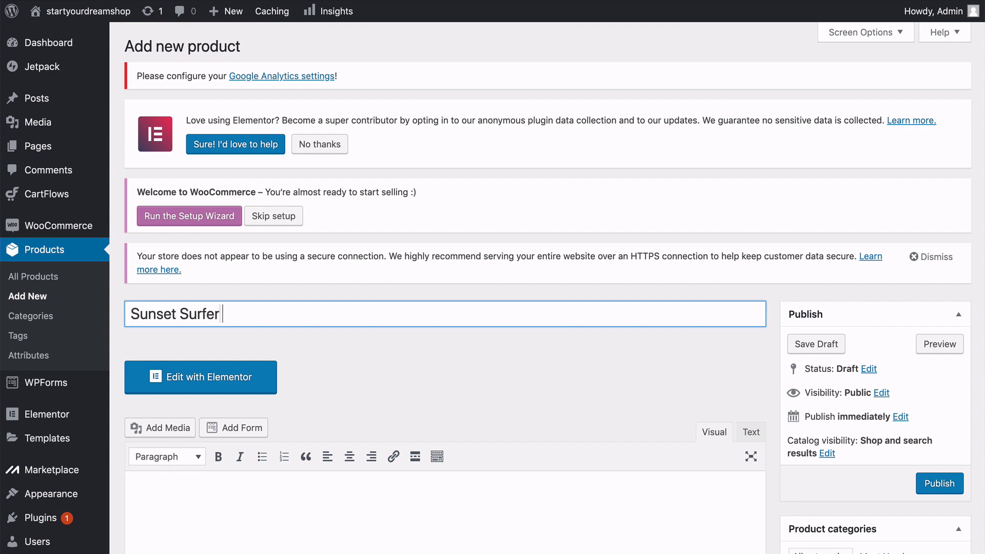
text(Girl Poster)
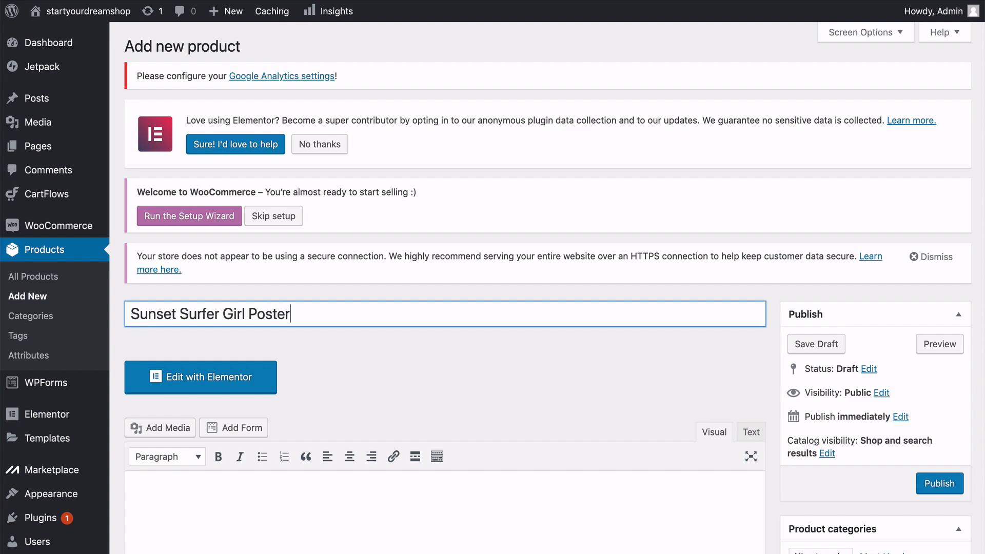
scroll(493, 287, down, 1)
scroll(492, 287, down, 5)
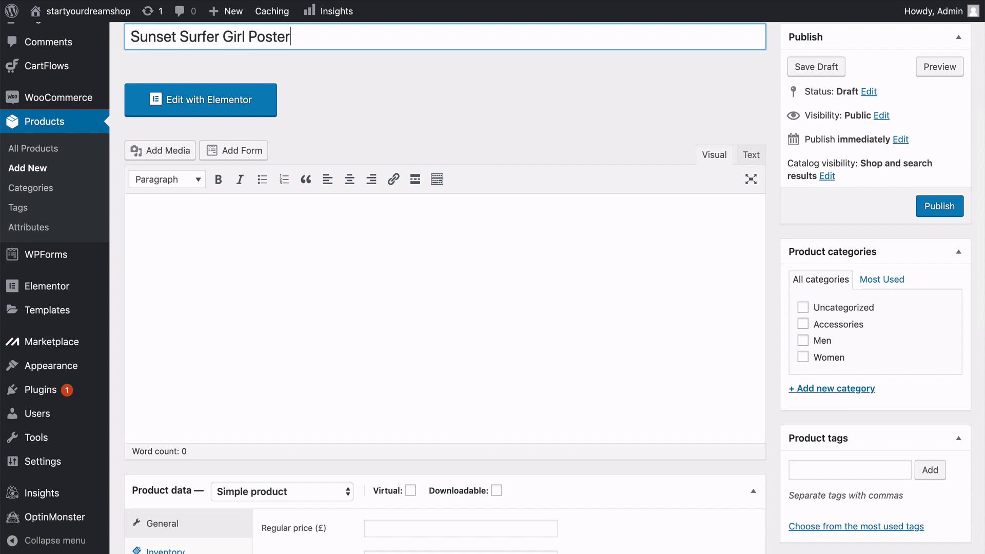
Add the product description with the poster name, 50×70 size and protective tube note, and set the regular price to £7.99.
click(156, 229)
text(Sunset Surfer Girl Poster 50×70 Comes rolled up in a protective tube.)
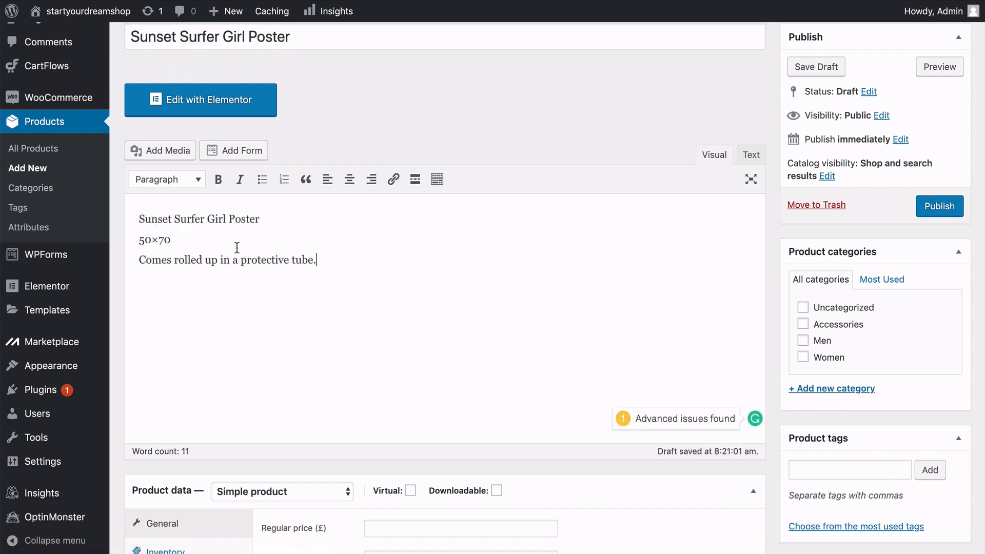
scroll(237, 248, down, 6)
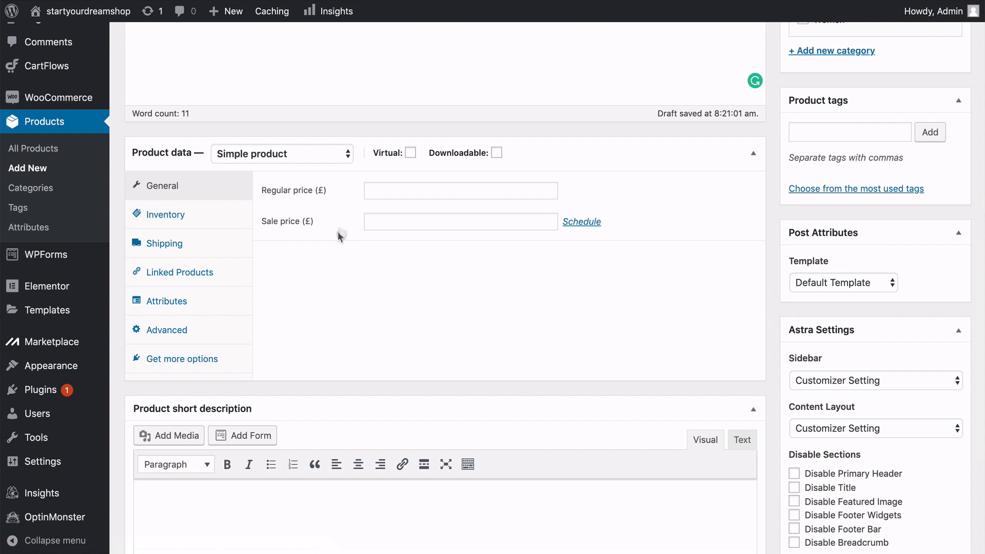
click(376, 191)
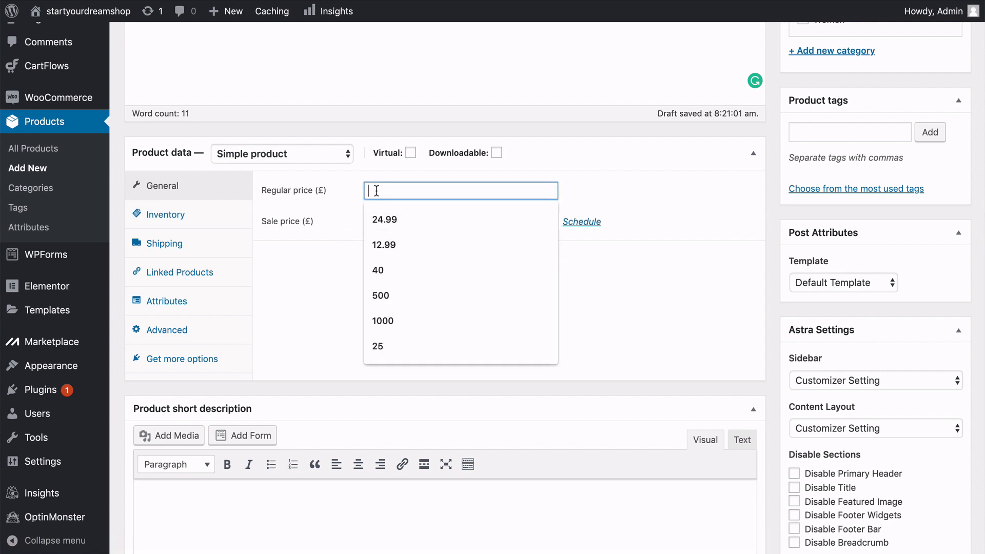
text(7.99)
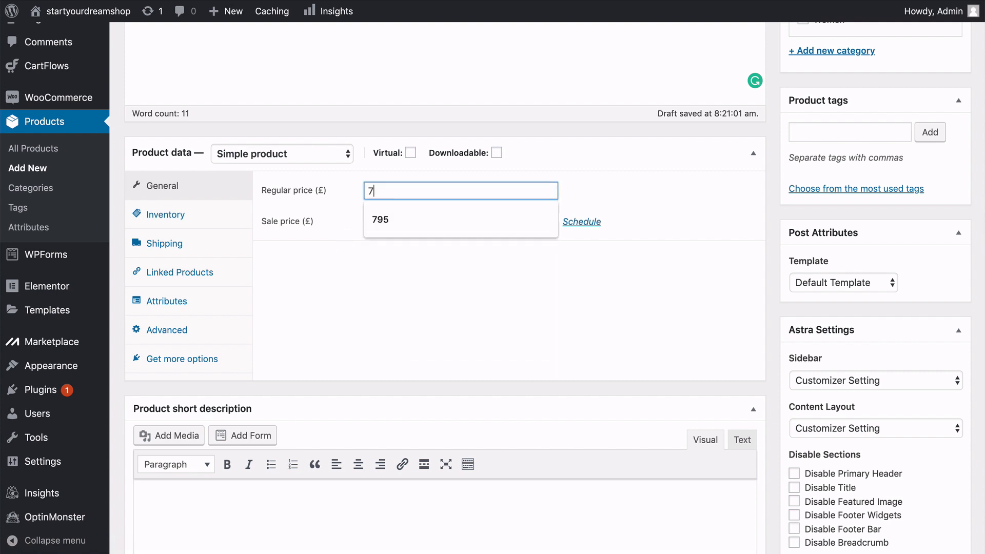
click(314, 258)
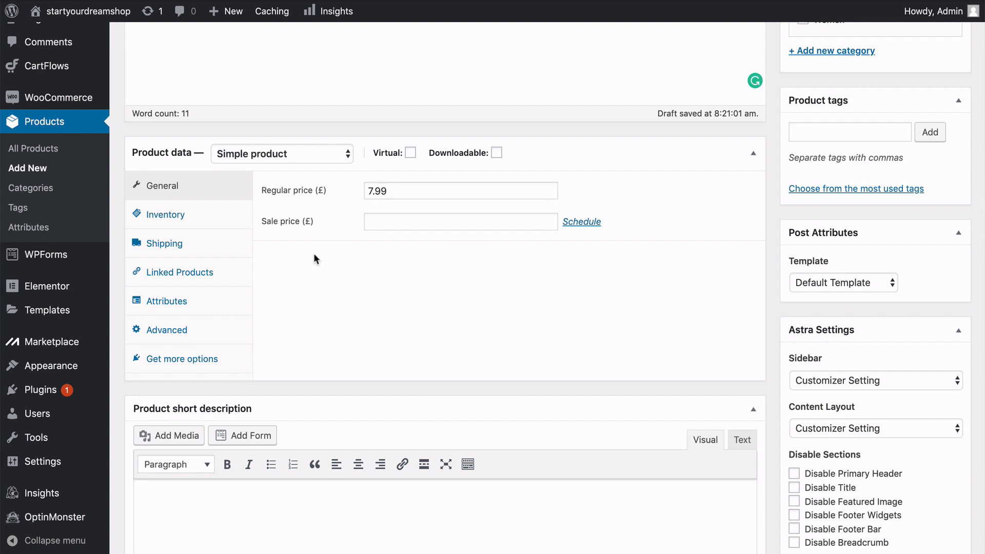
Review the product's inventory settings and its shipping options, including the available shipping classes.
click(223, 220)
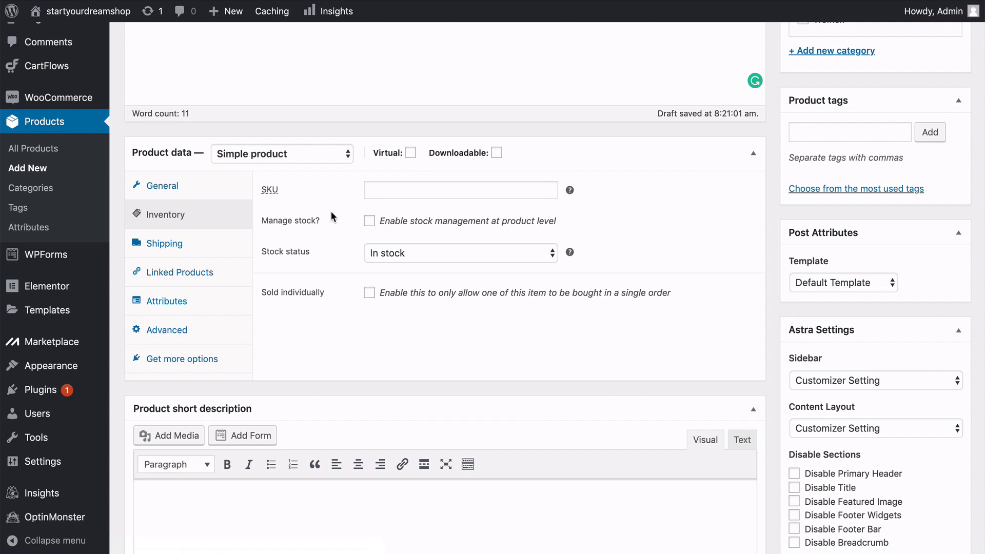
click(241, 247)
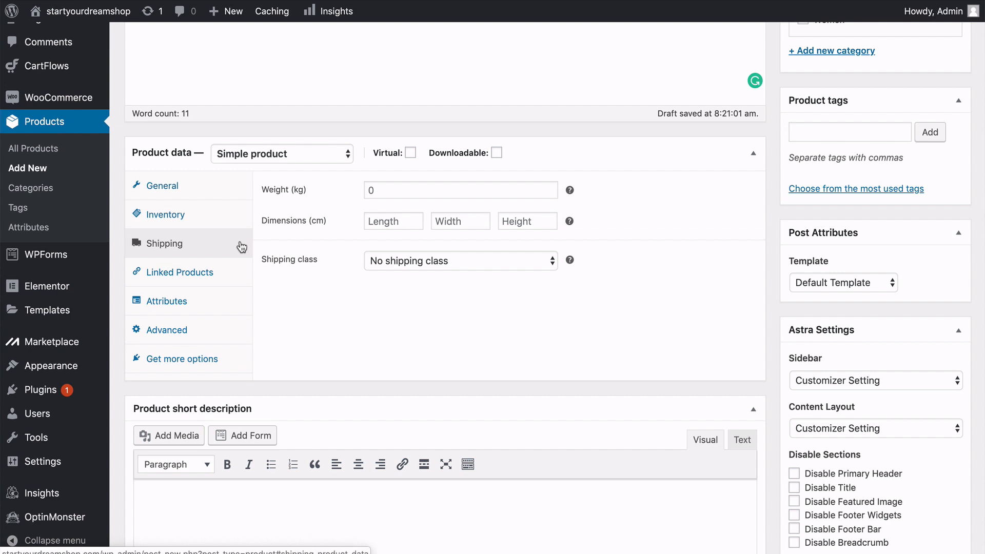
click(417, 262)
click(399, 284)
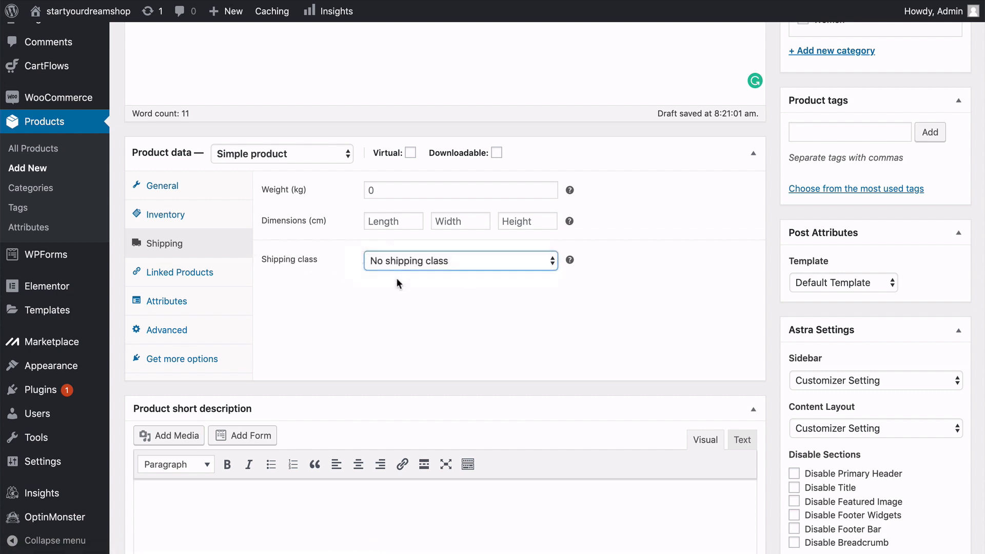
click(342, 276)
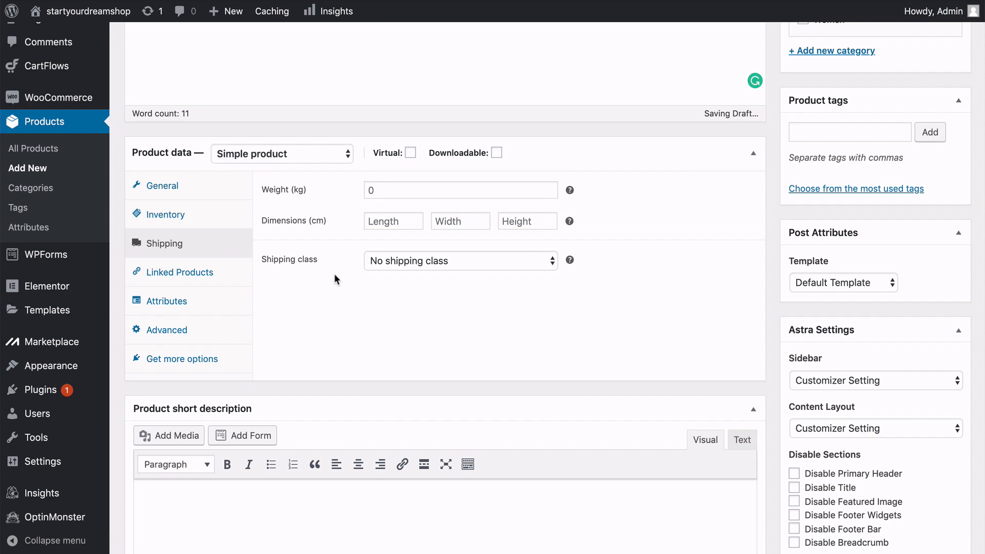
Fill the product short description with the same poster name, 50×70 size and protective tube text.
scroll(334, 273, down, 5)
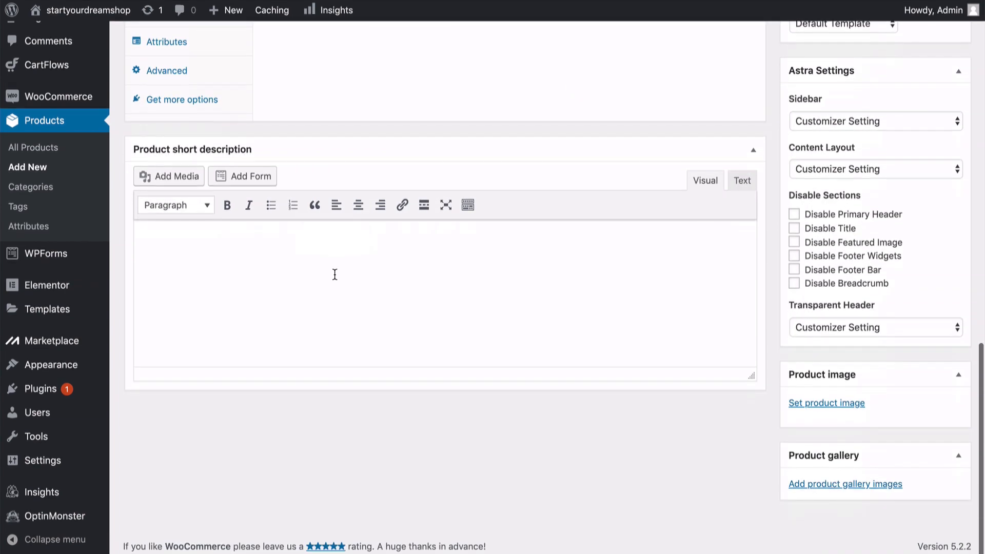
click(297, 268)
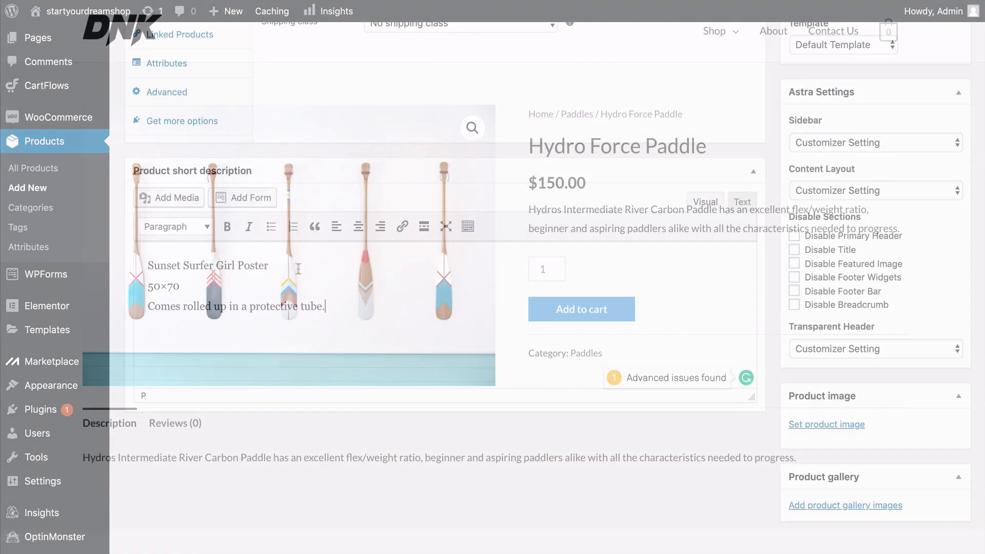
Create a new product category named "Posters" and assign it to this product.
scroll(716, 296, up, 4)
scroll(718, 301, up, 6)
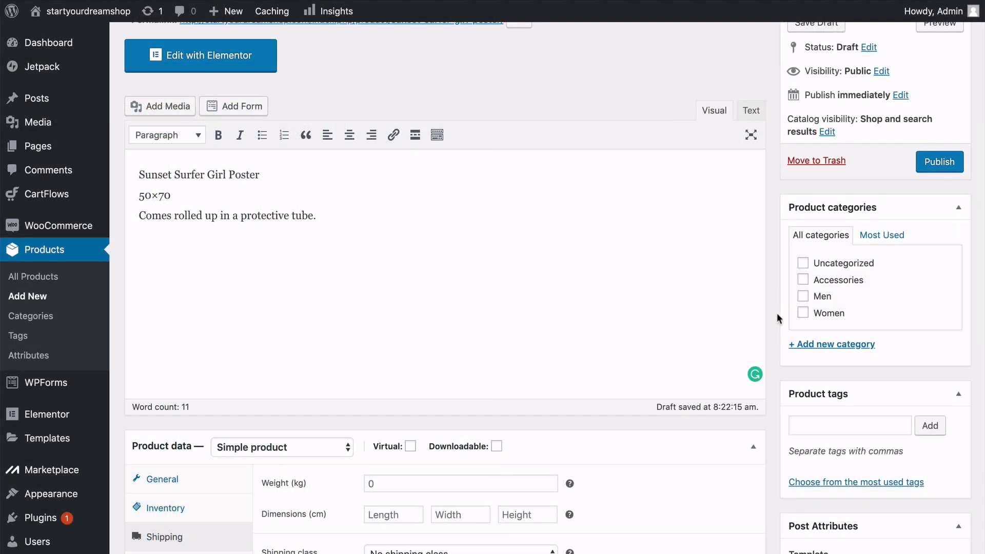
click(802, 348)
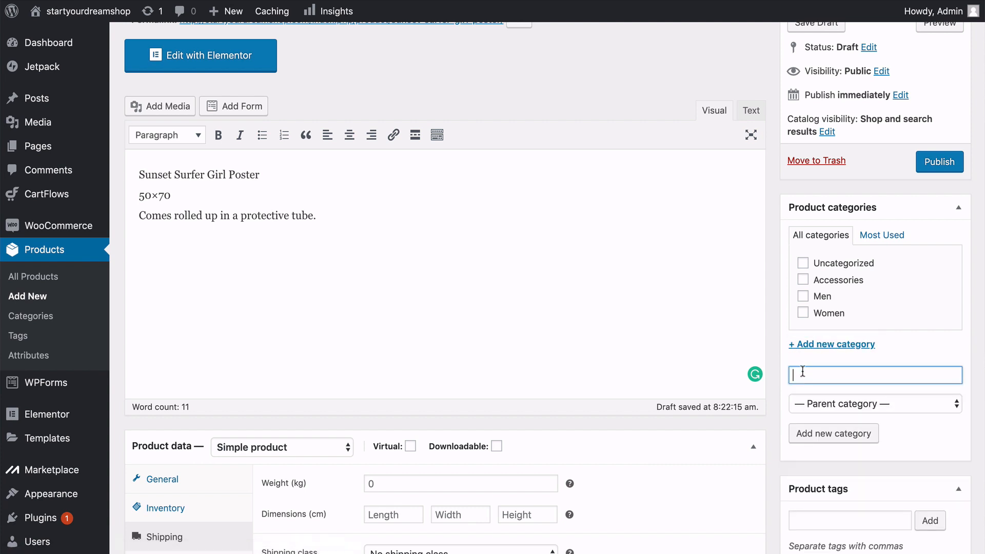
click(803, 375)
text(Posters)
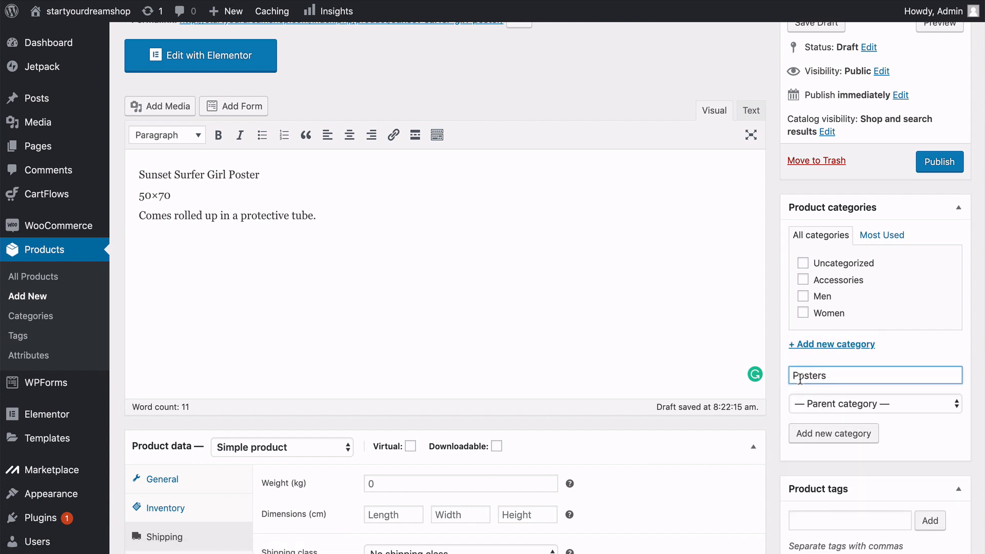
click(800, 434)
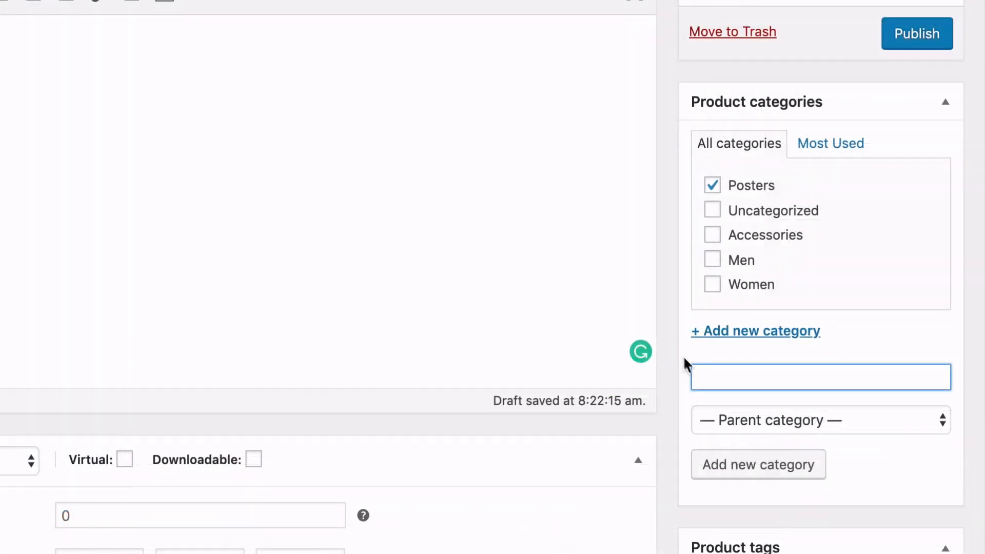
Create another product category named "Surfboards", without a parent category.
click(718, 374)
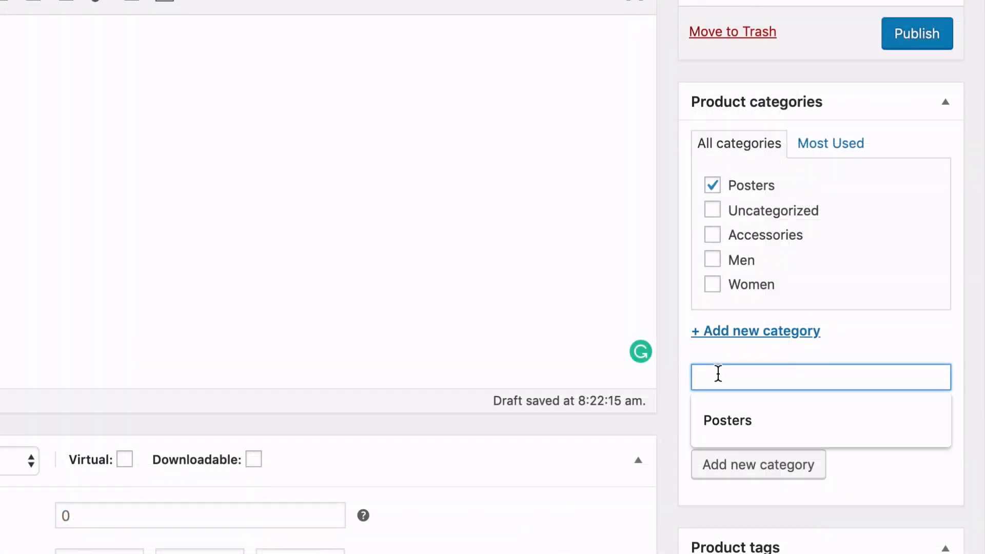
text(Surfbopards)
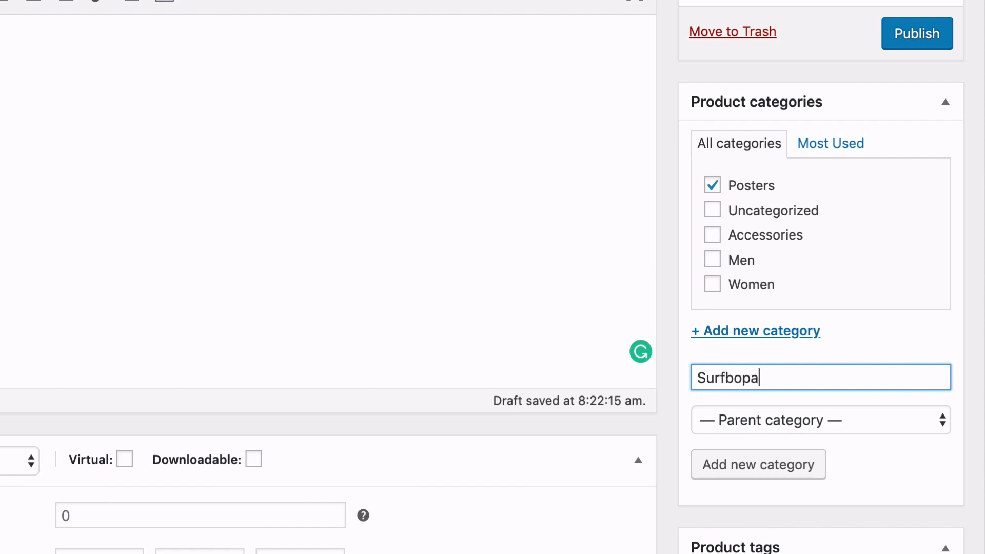
key(BackSpace)
key(BackSpace)
text(oards)
click(726, 467)
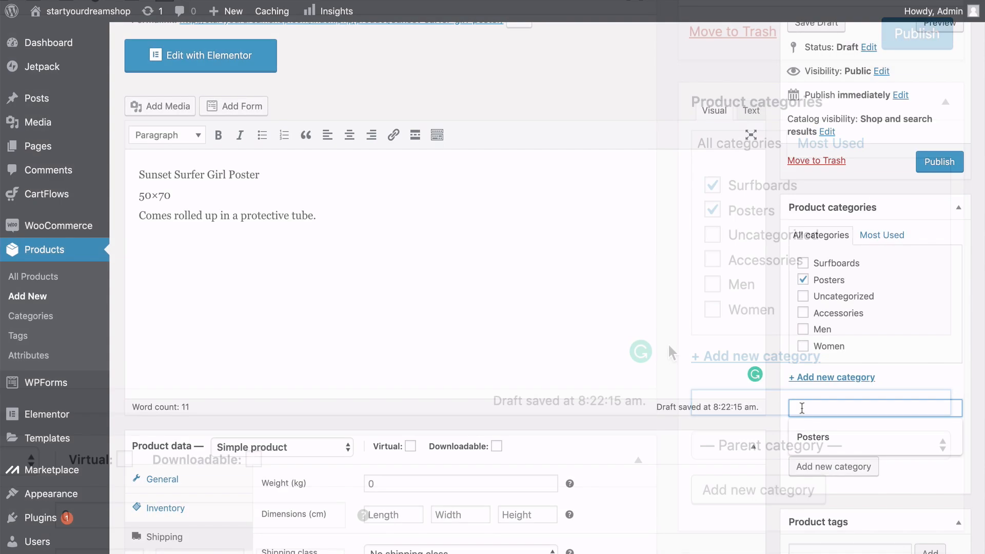
Create a "Wetsuits" product category and leave only Posters assigned to this product.
text(W)
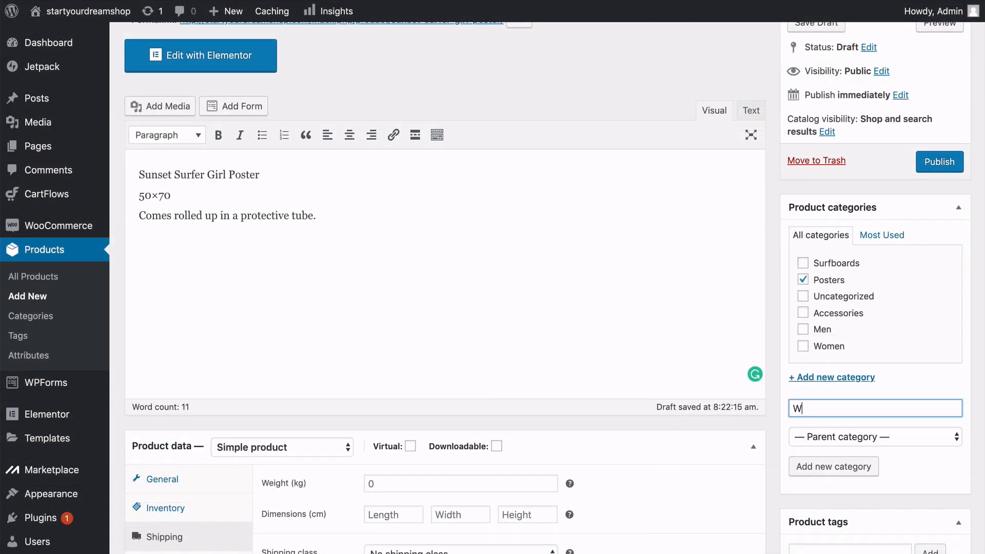
text(etsuits)
click(822, 467)
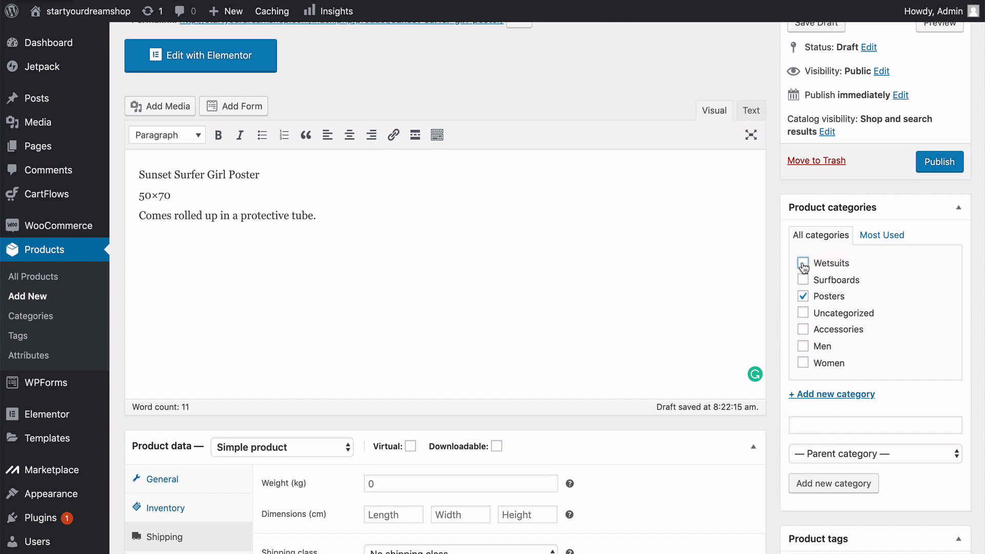
Upload the 230185-unsplash photo of the girl carrying a surfboard from the Products folder and set it as the product image.
scroll(804, 265, down, 4)
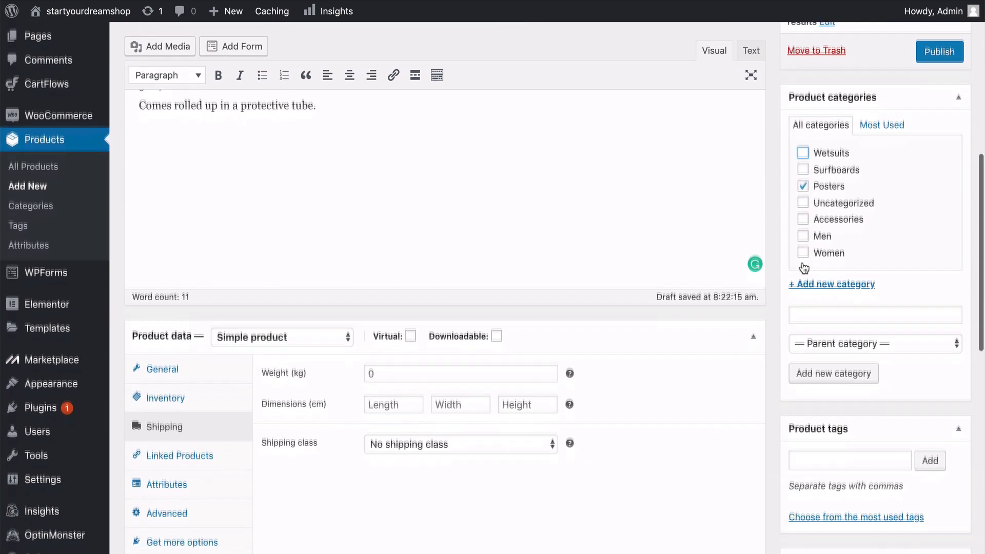
scroll(802, 262, down, 2)
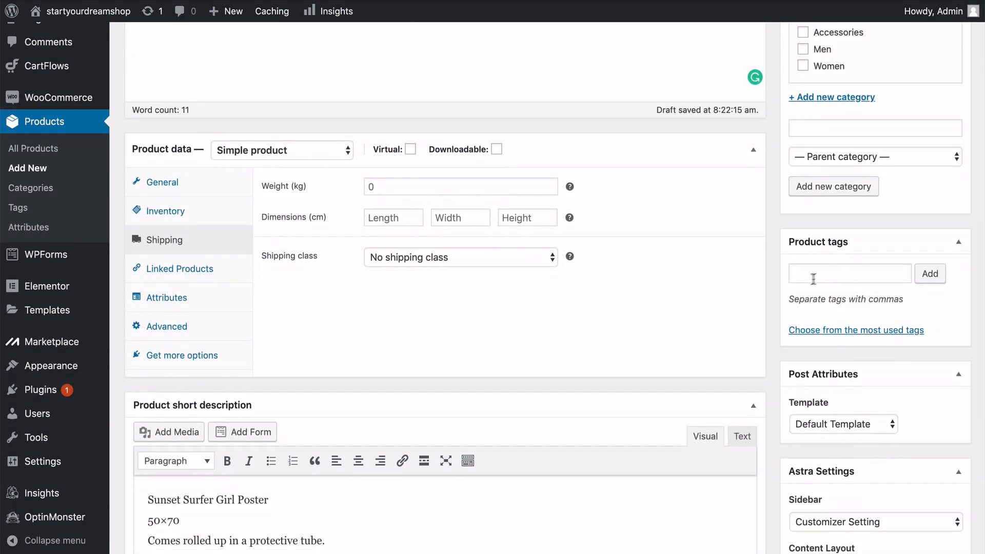
scroll(777, 278, down, 4)
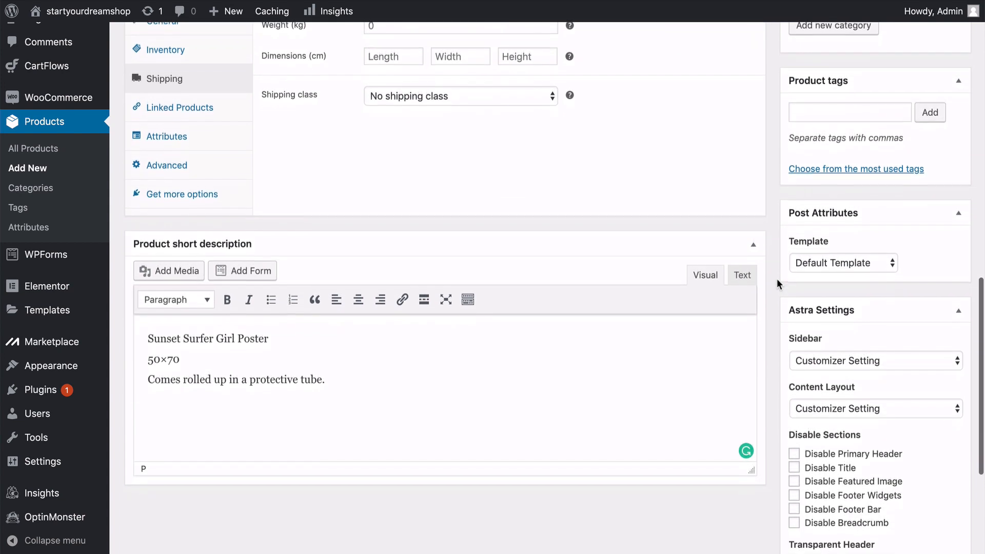
scroll(777, 278, down, 5)
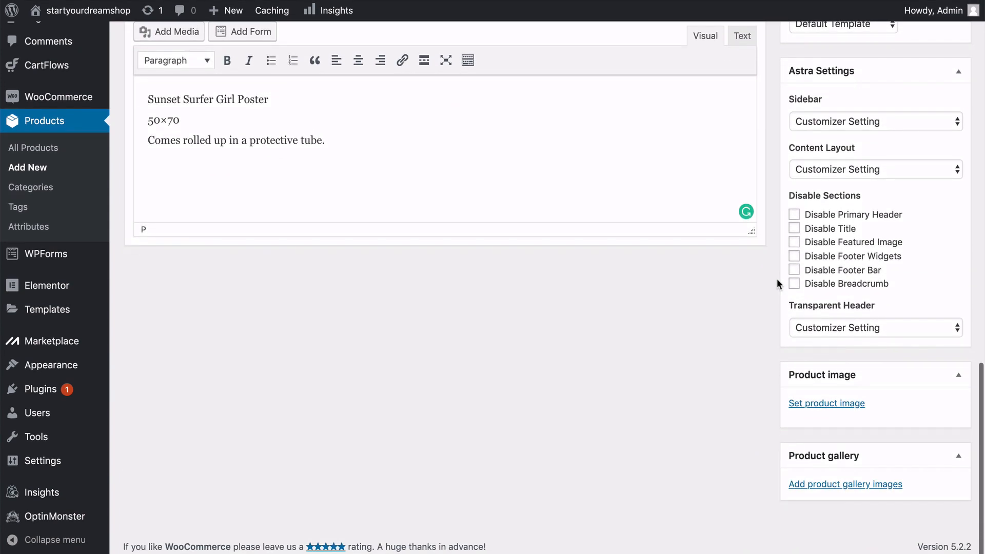
click(811, 405)
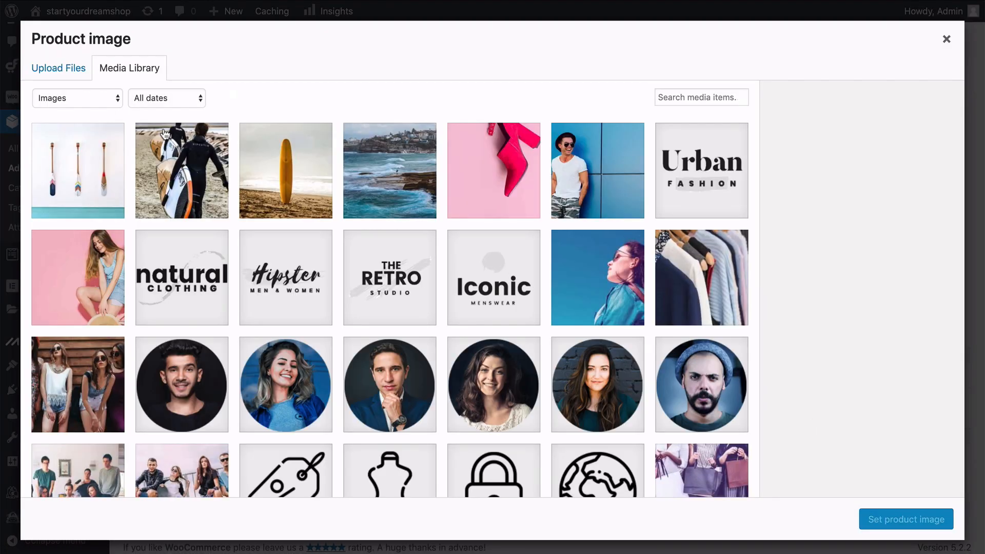
click(65, 75)
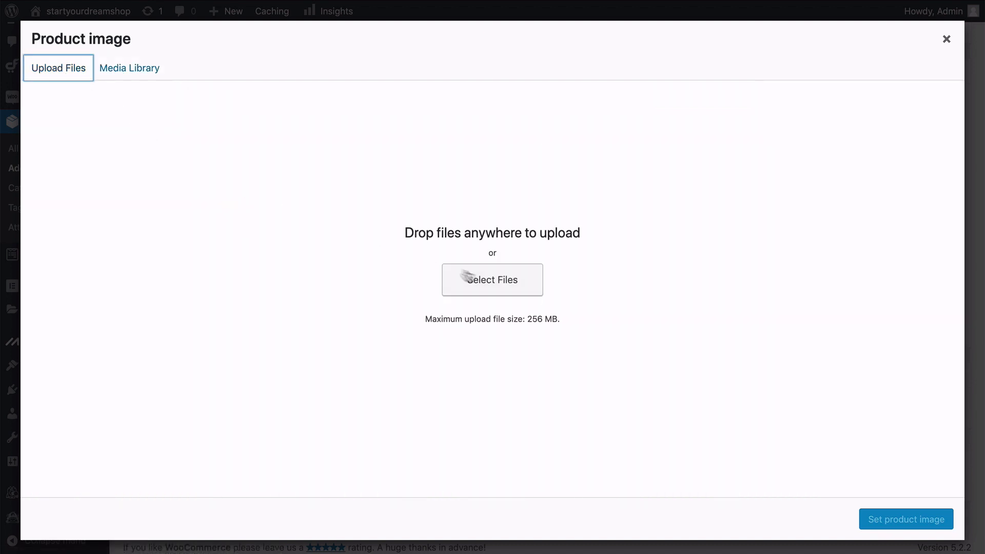
click(492, 279)
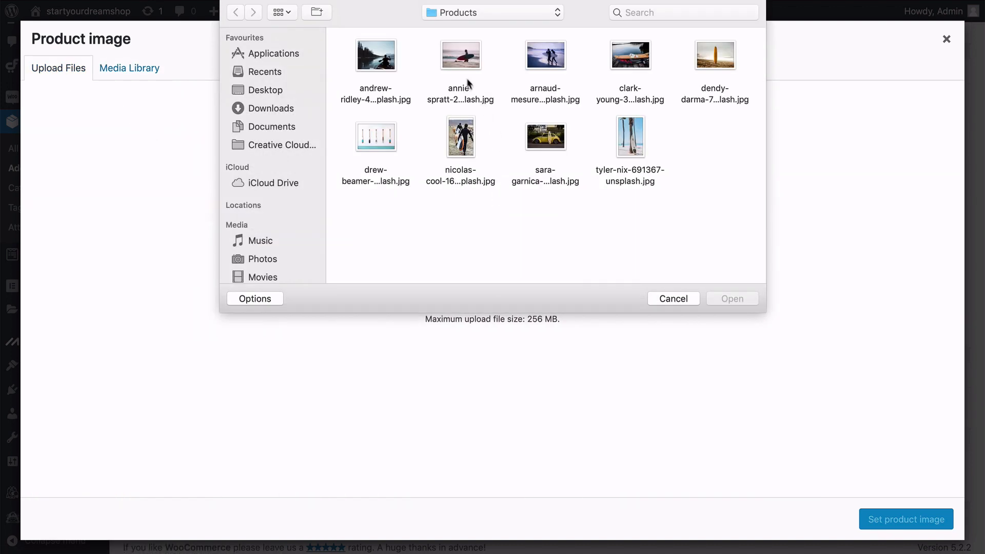
click(468, 83)
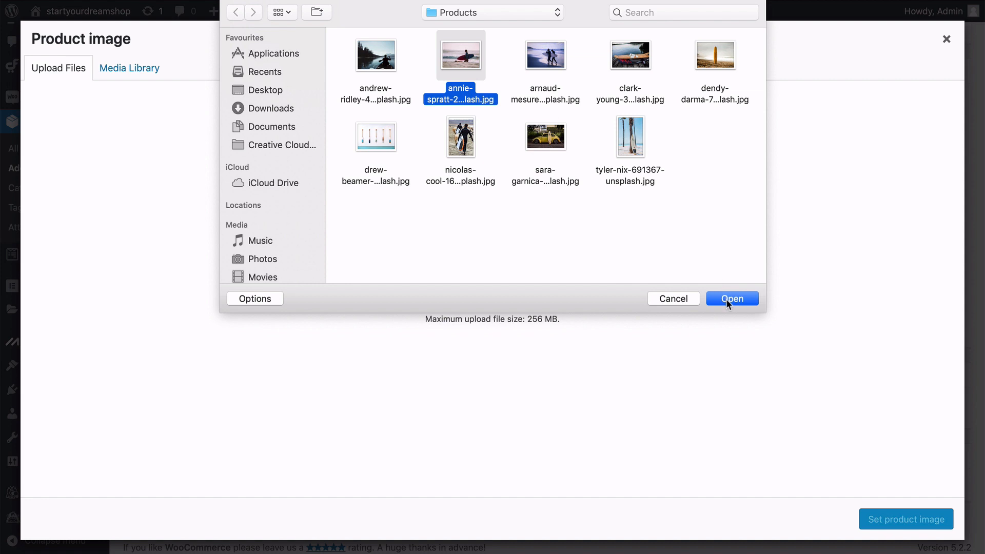
click(545, 59)
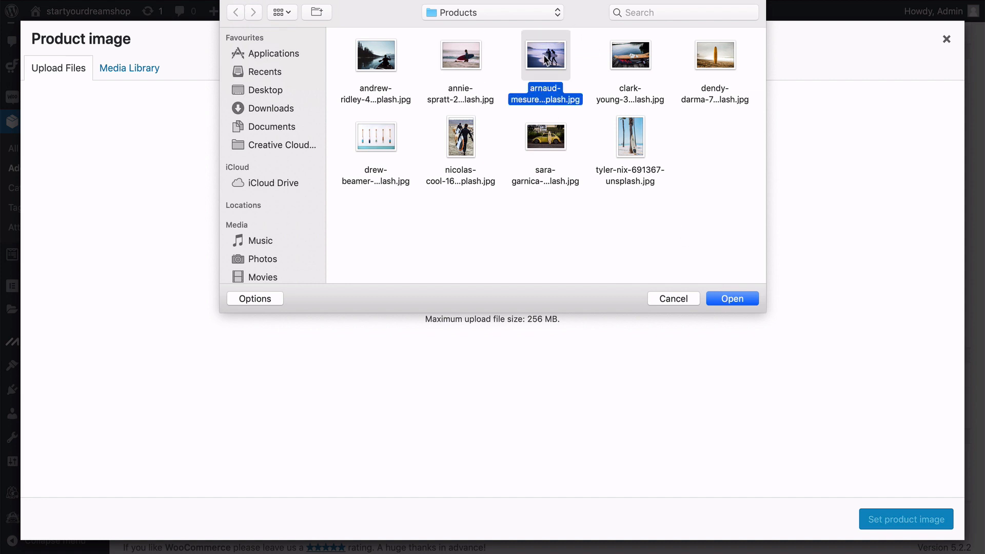
key(space)
key(space)
key(Left)
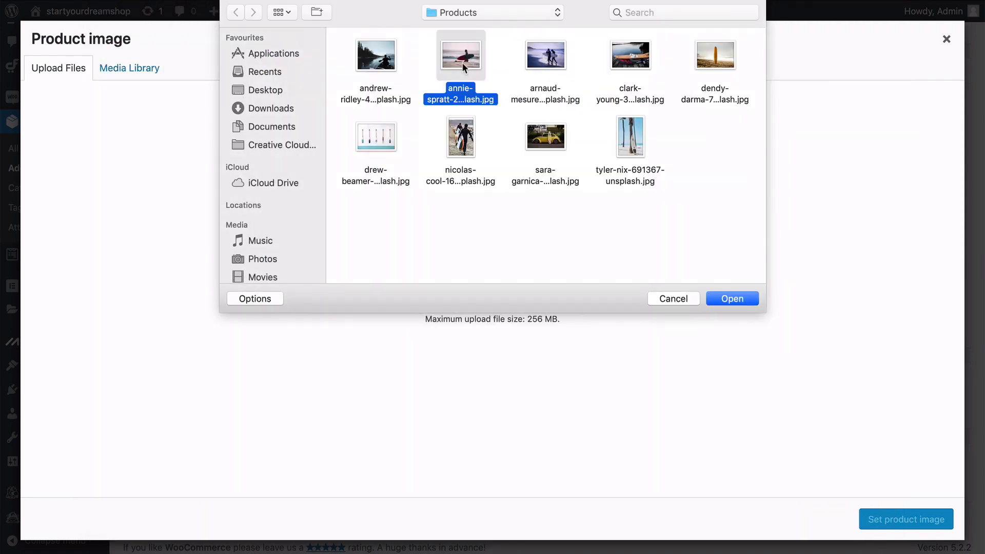
click(721, 297)
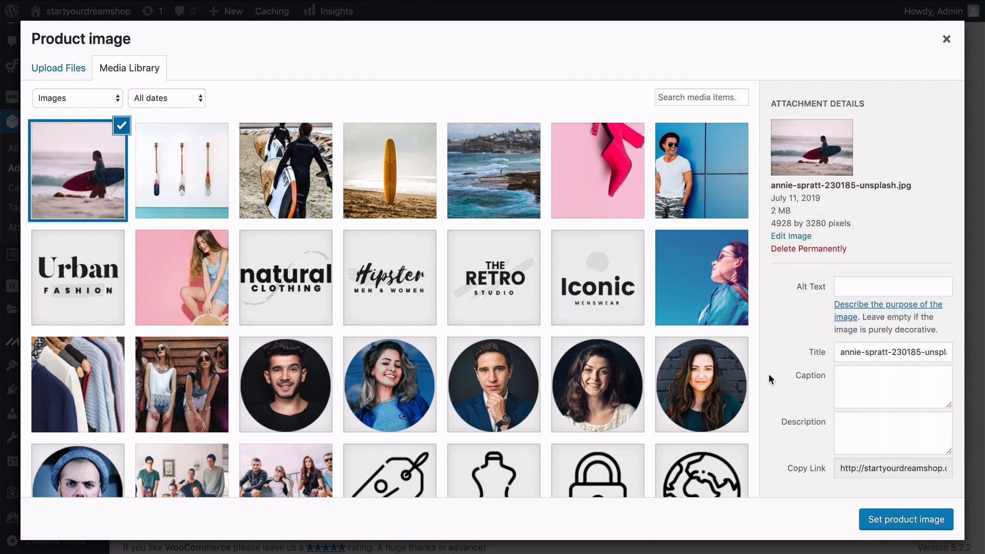
click(886, 530)
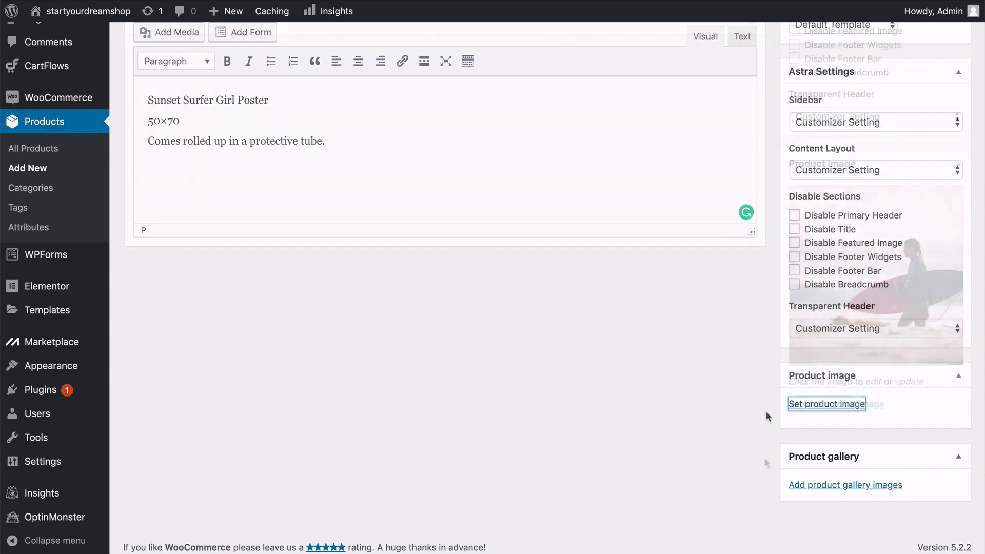
Publish the Sunset Surfer Girl Poster product.
scroll(765, 461, up, 10)
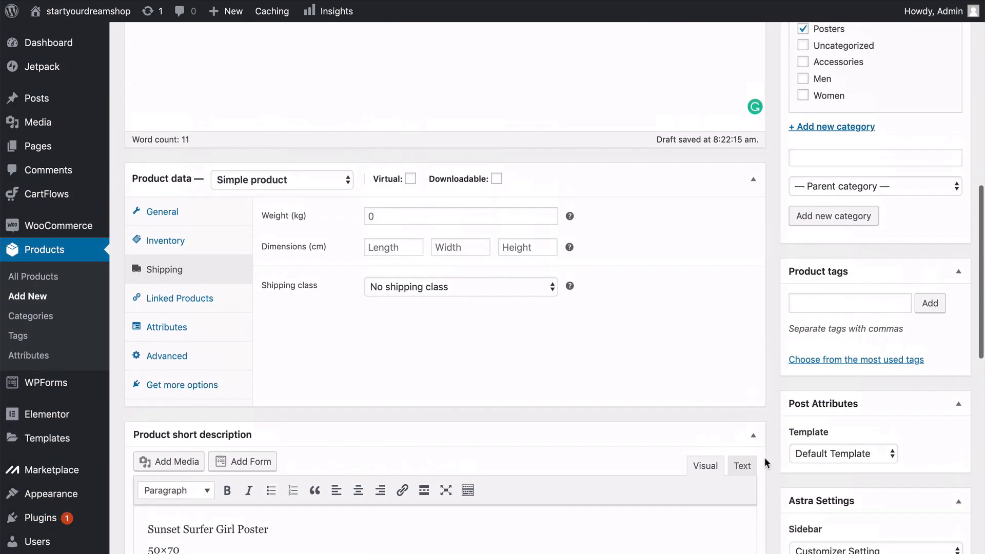
scroll(764, 457, up, 15)
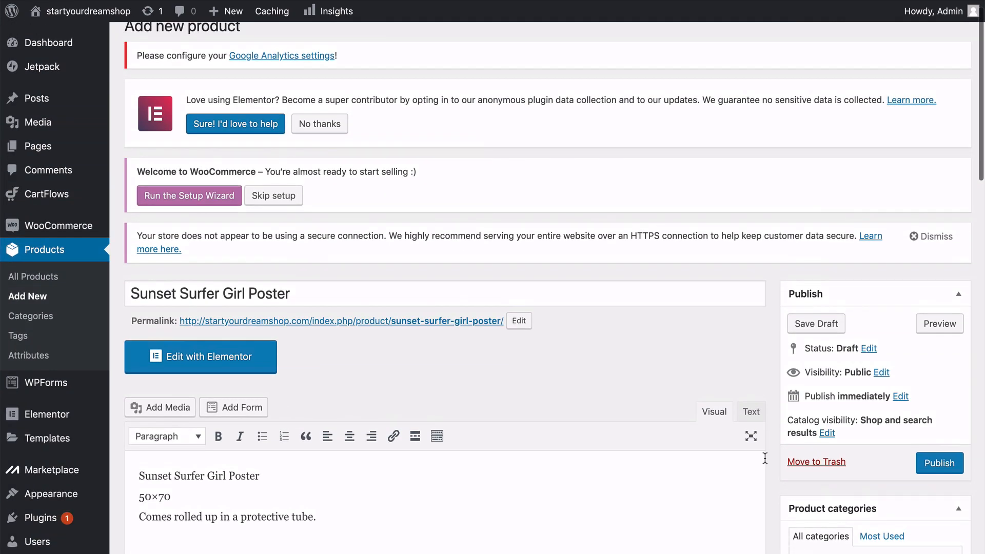
scroll(764, 457, down, 3)
scroll(765, 458, down, 1)
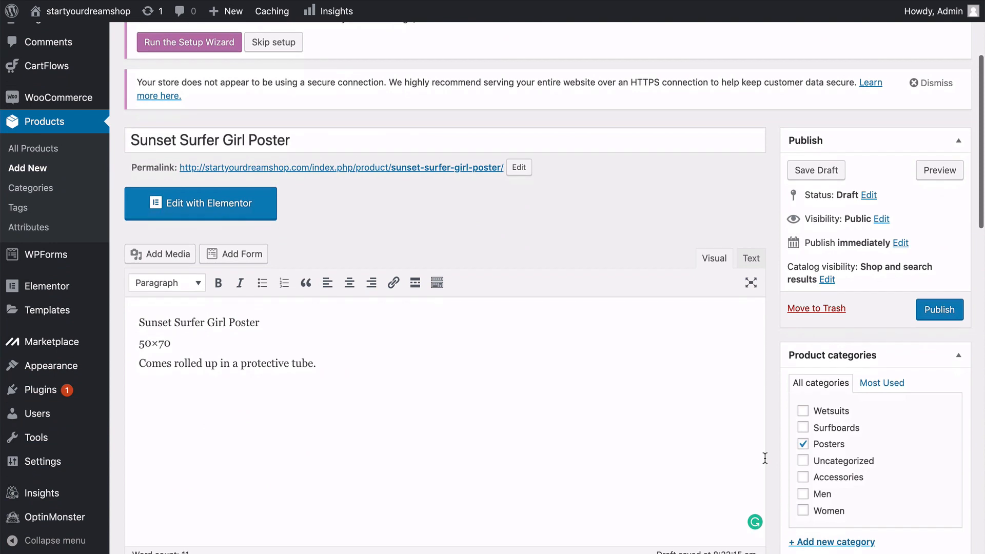
click(937, 312)
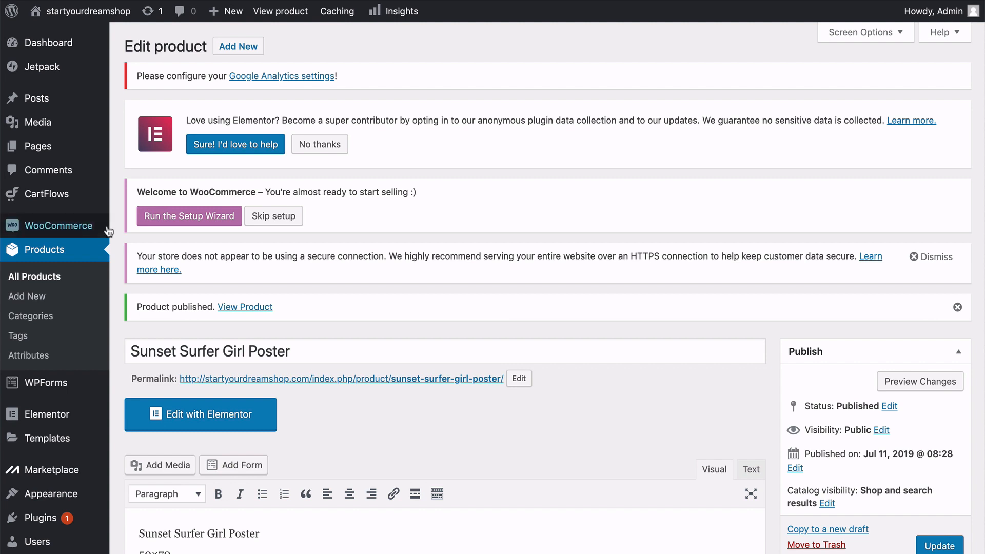
Open the WooCommerce settings and review the general options for store address, selling and shipping locations, taxes, coupons and currency.
mouse_move(99, 231)
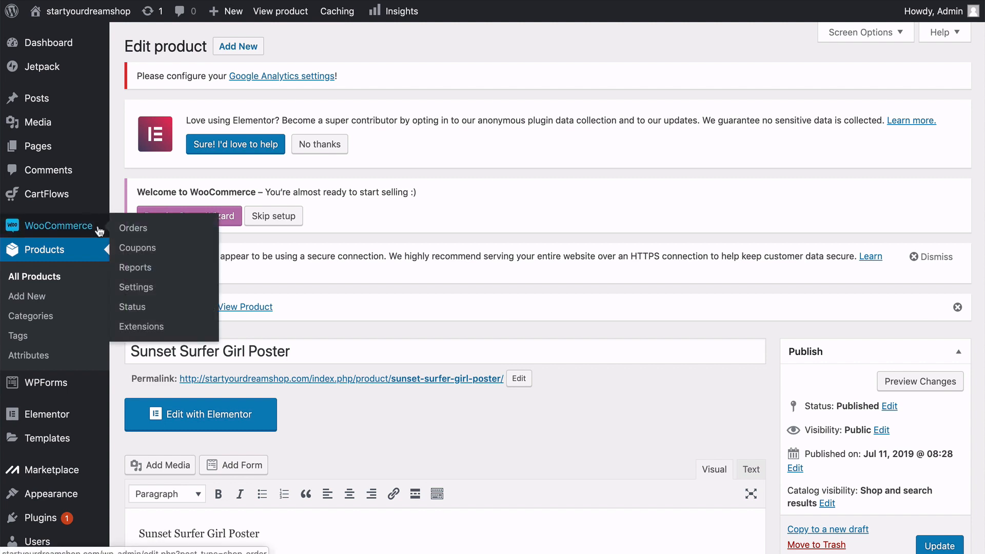
click(127, 288)
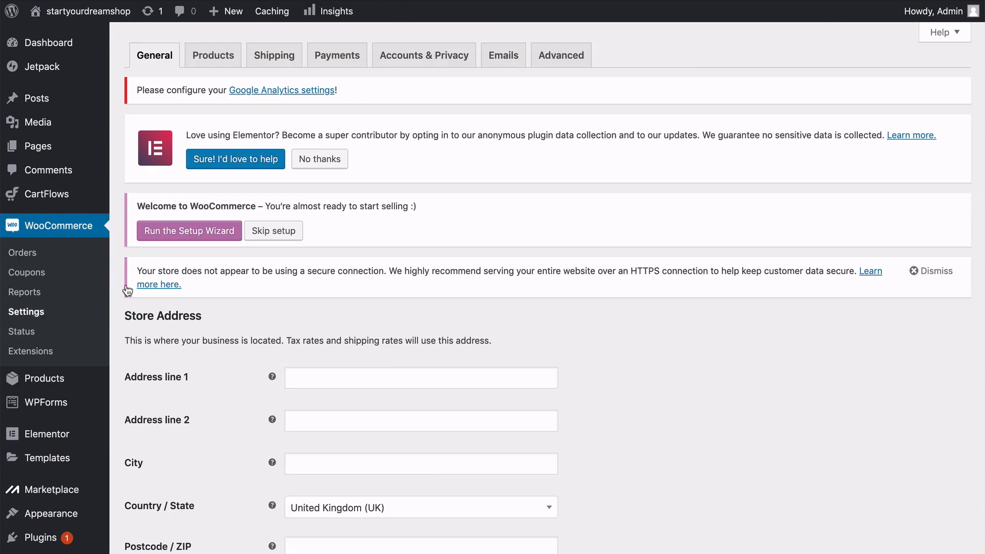
scroll(118, 309, down, 4)
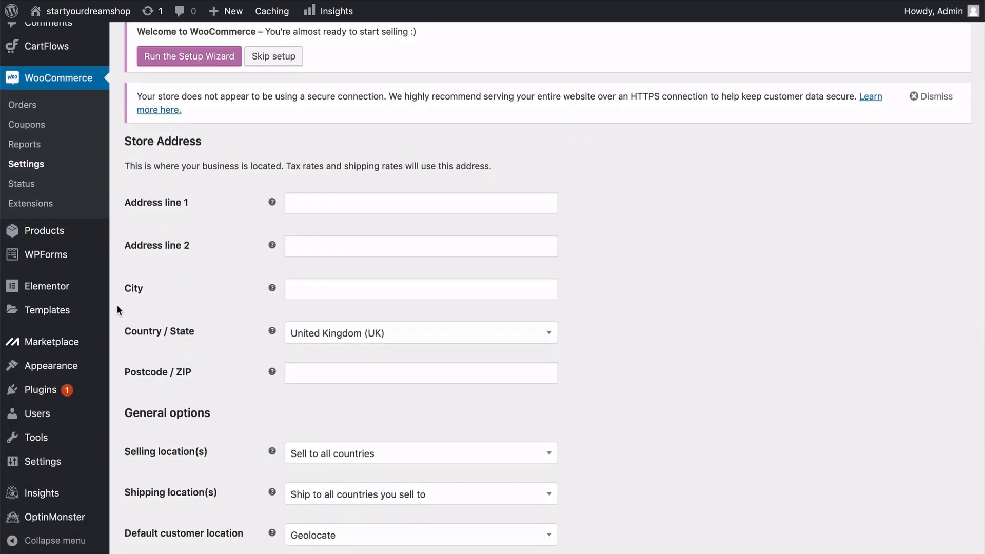
scroll(117, 308, down, 2)
scroll(117, 308, down, 2)
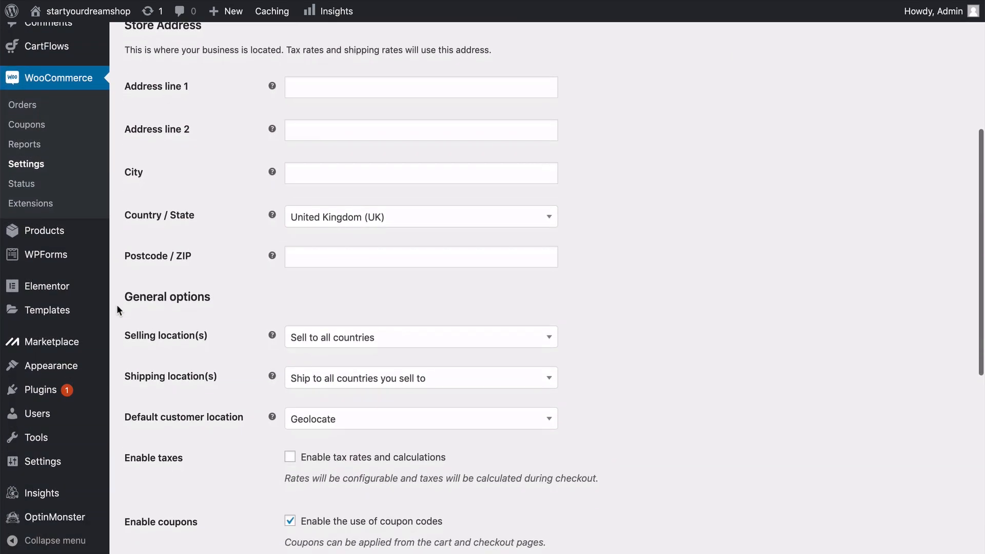
scroll(117, 309, down, 1)
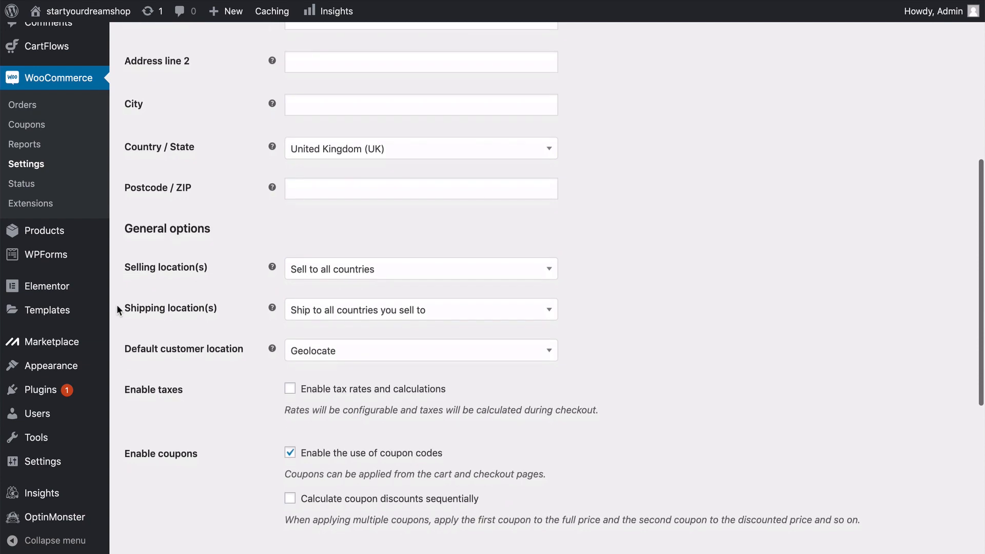
scroll(115, 313, down, 2)
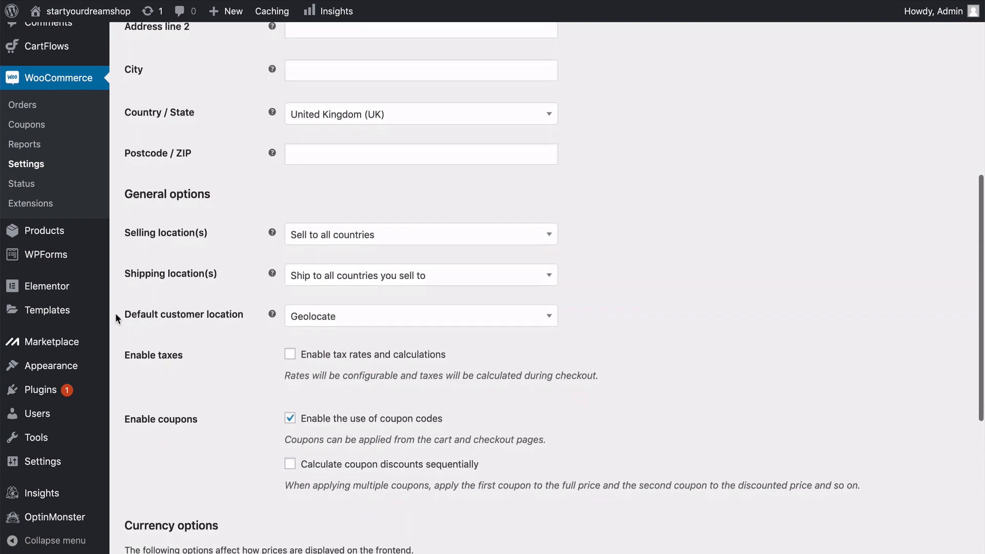
scroll(115, 313, down, 5)
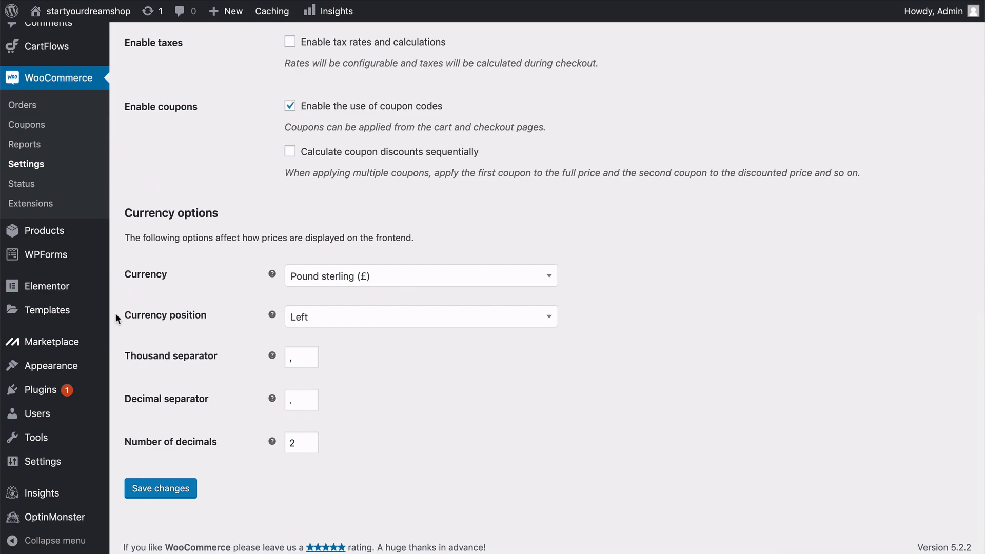
scroll(115, 313, up, 10)
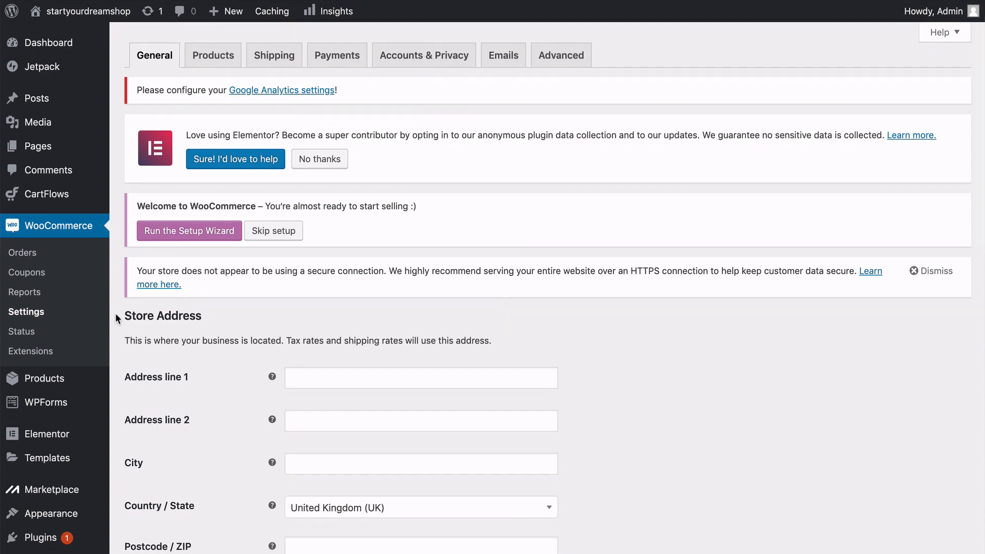
Review the WooCommerce product settings, covering the general shop page, measurement and review options and the inventory options.
click(215, 67)
scroll(547, 287, down, 5)
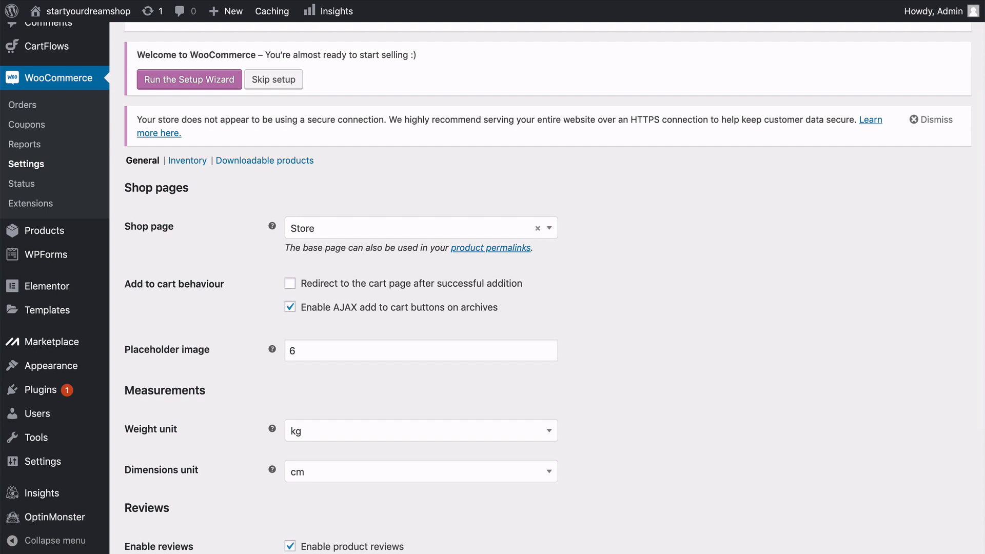
scroll(547, 288, down, 5)
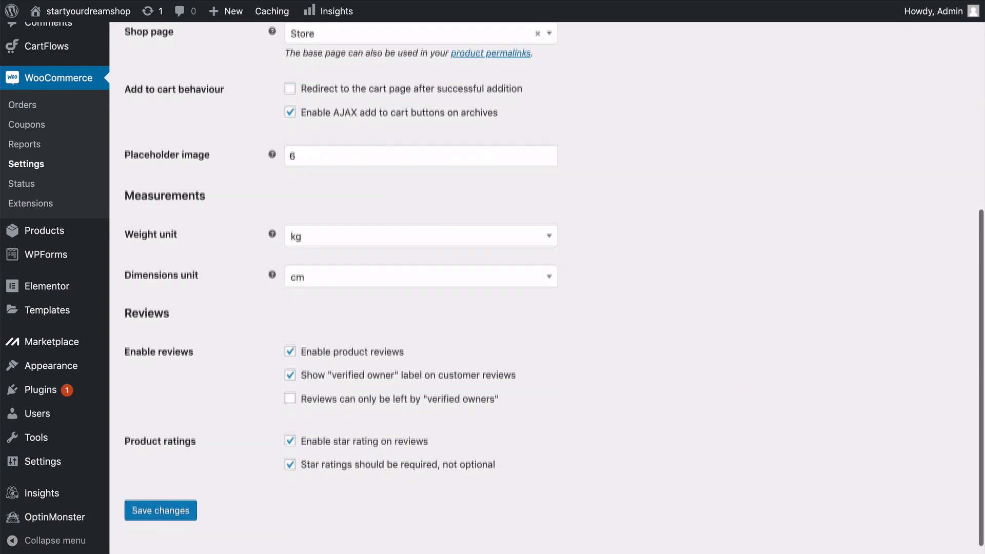
scroll(206, 312, up, 10)
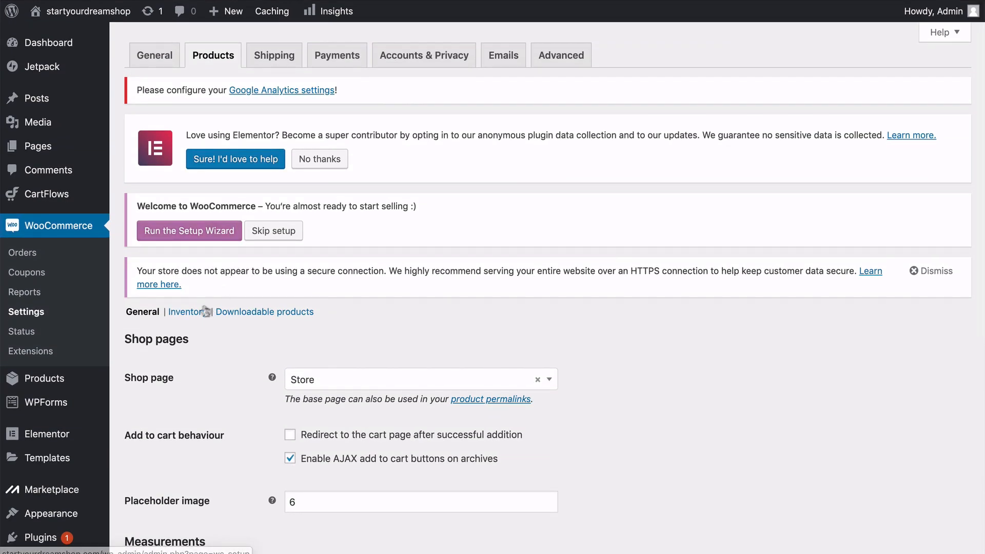
click(206, 311)
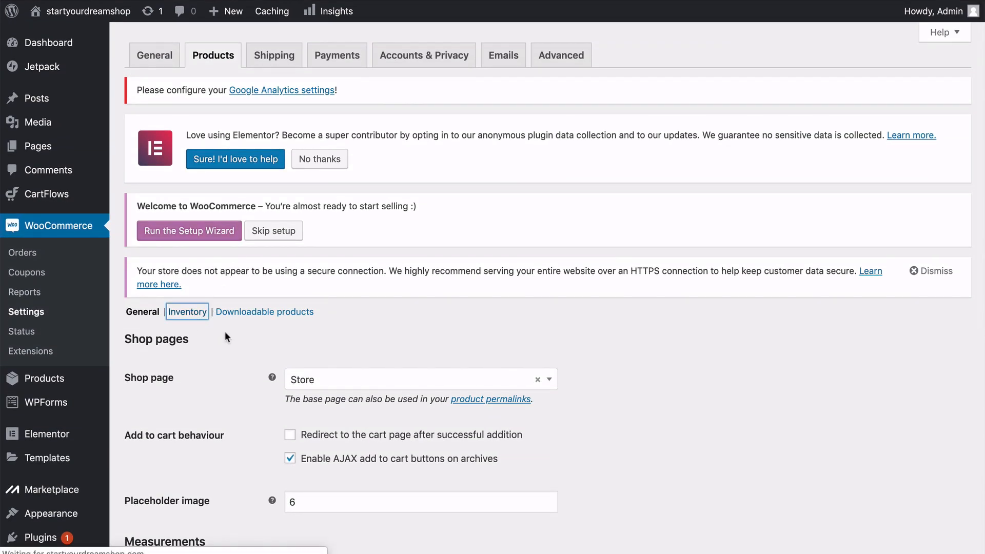
scroll(225, 331, down, 1)
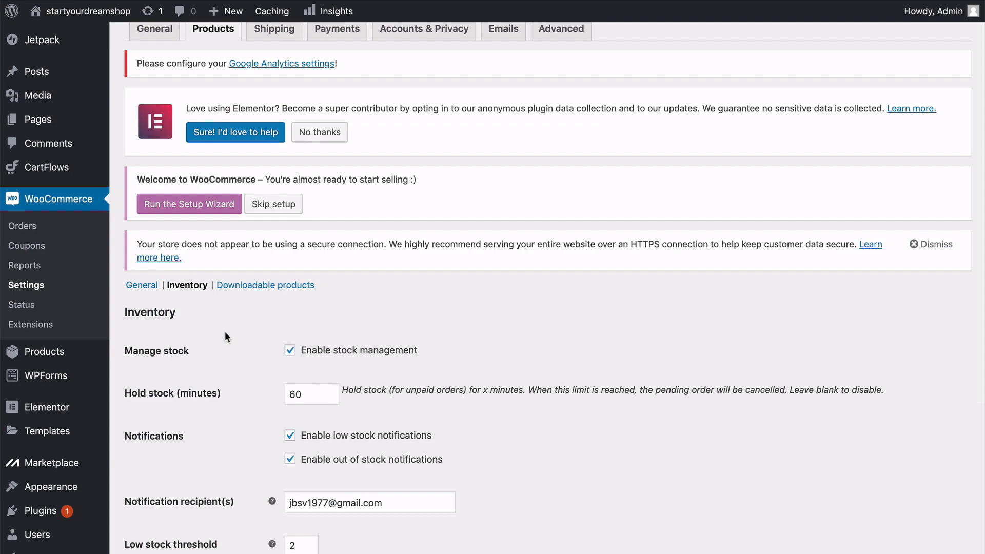
scroll(225, 337, down, 5)
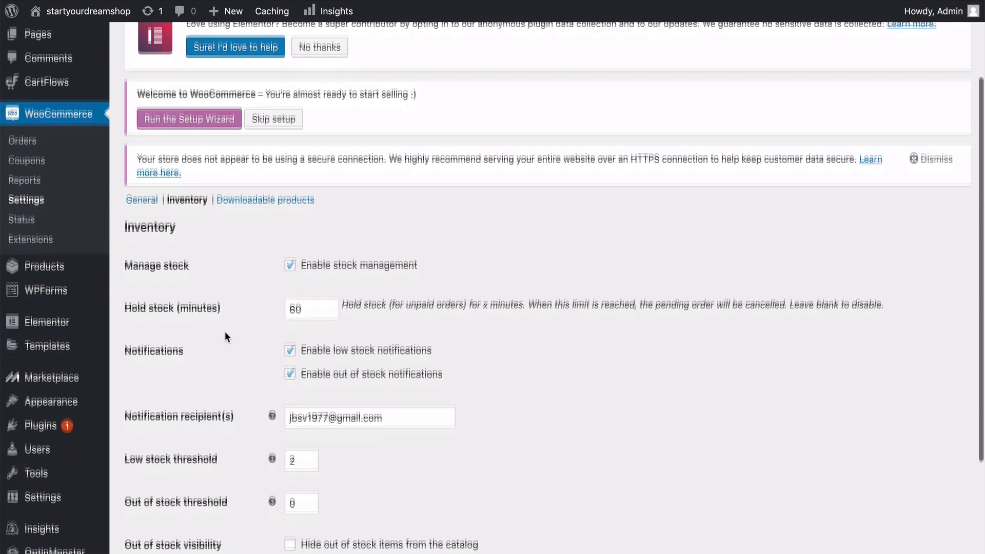
scroll(225, 333, down, 4)
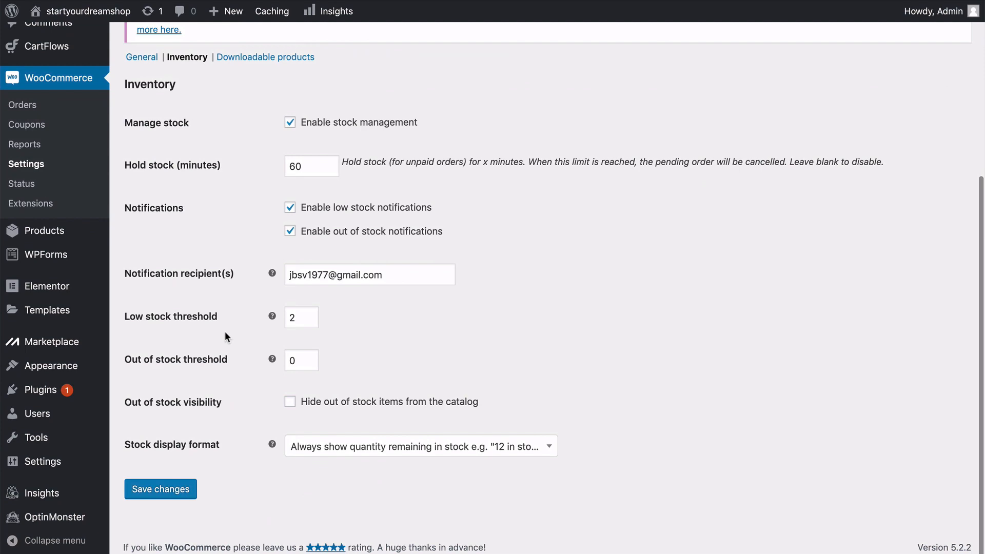
scroll(225, 334, up, 10)
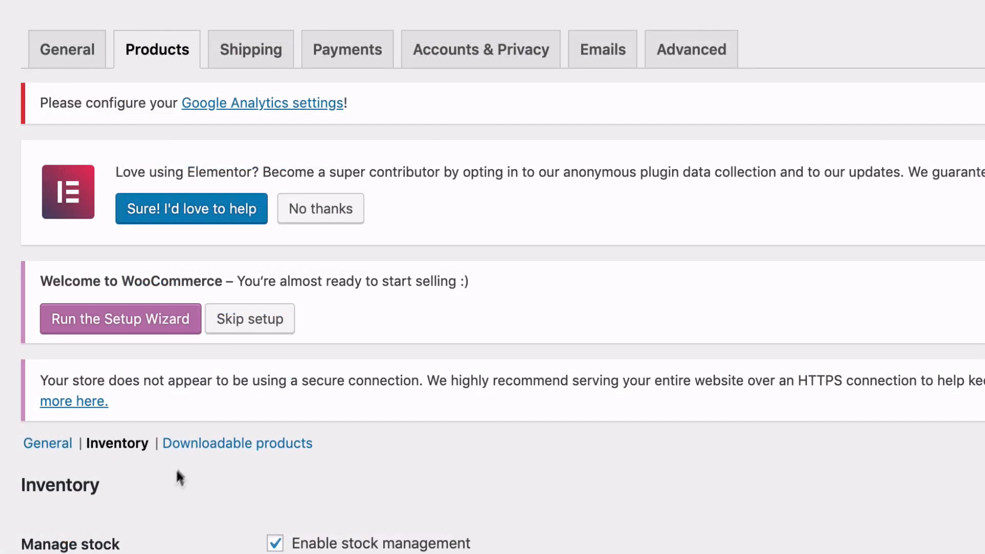
Add a shipping zone named "USA" in the WooCommerce shipping settings, with United States (US) as its region.
click(250, 64)
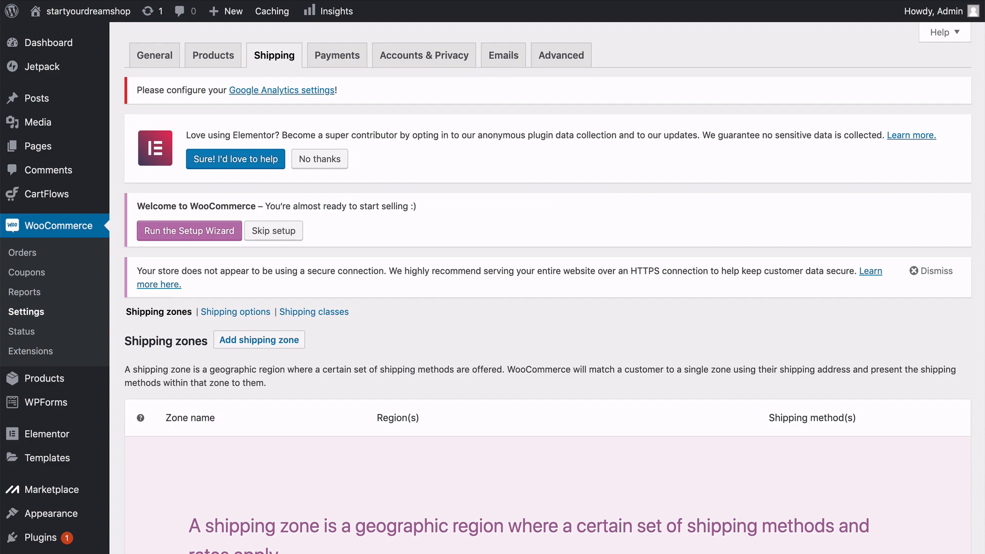
scroll(492, 288, down, 3)
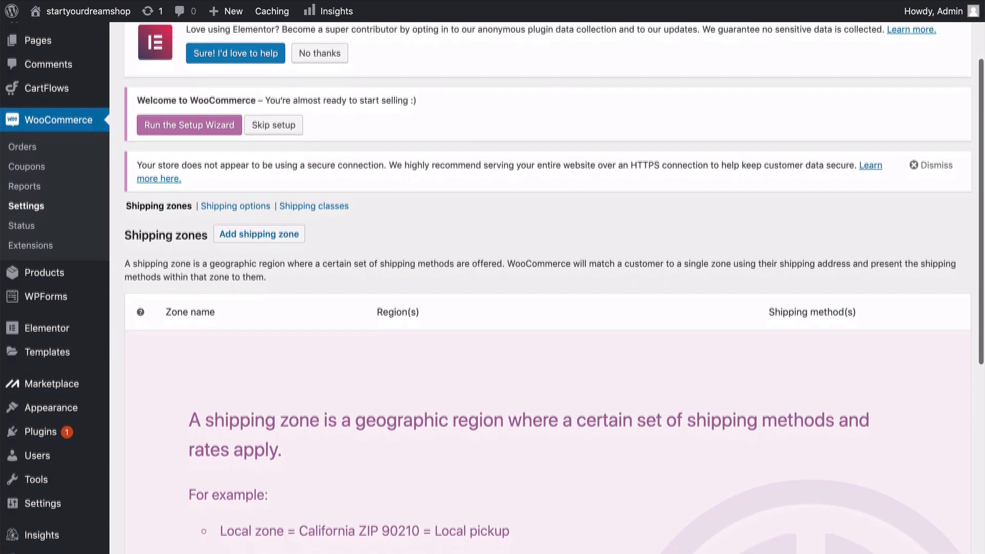
scroll(493, 287, down, 1)
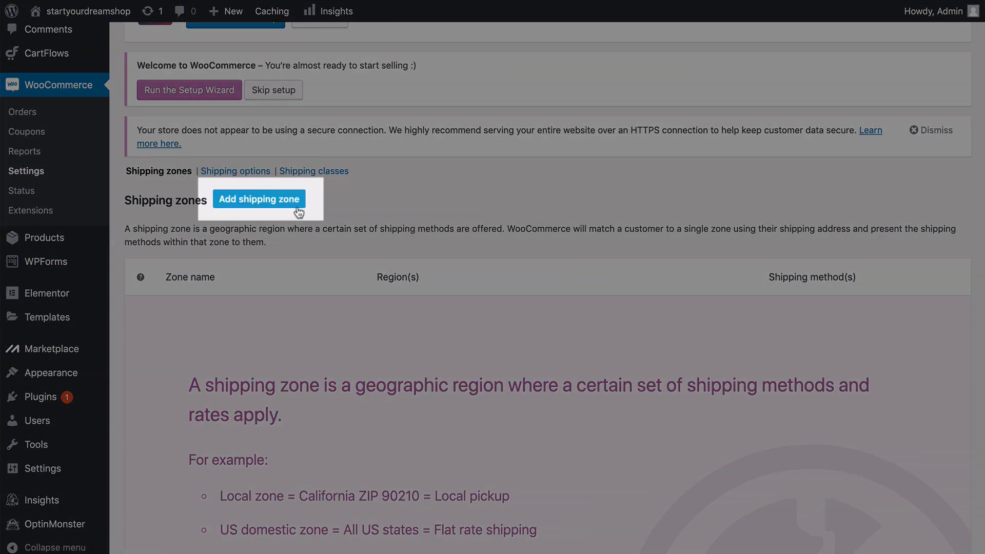
click(297, 209)
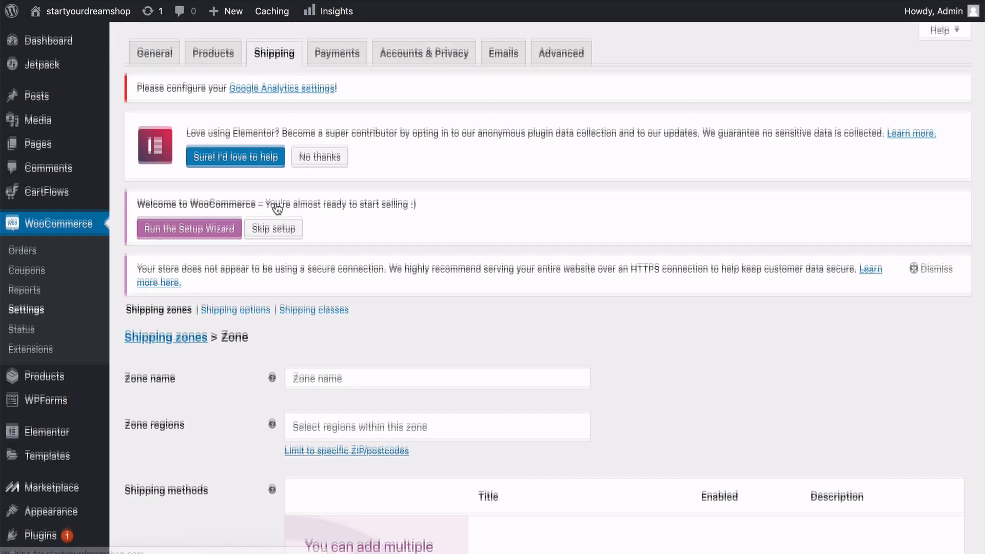
scroll(279, 208, down, 2)
scroll(277, 208, down, 4)
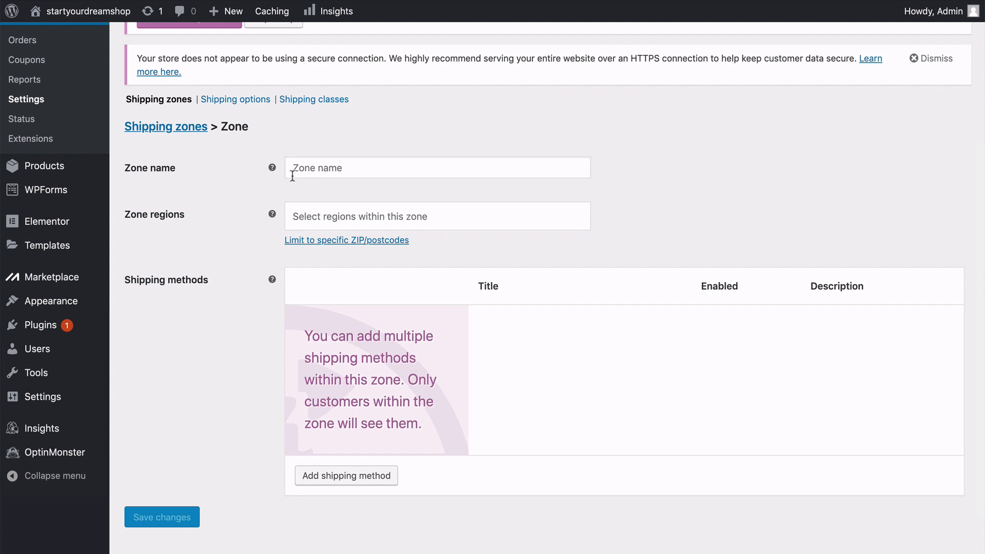
mouse_move(271, 168)
click(300, 168)
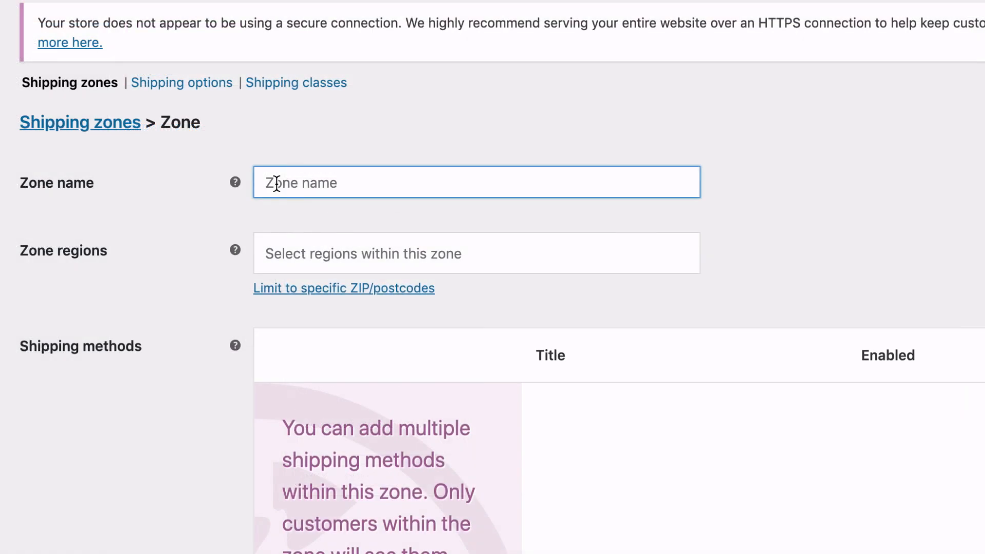
text(USA)
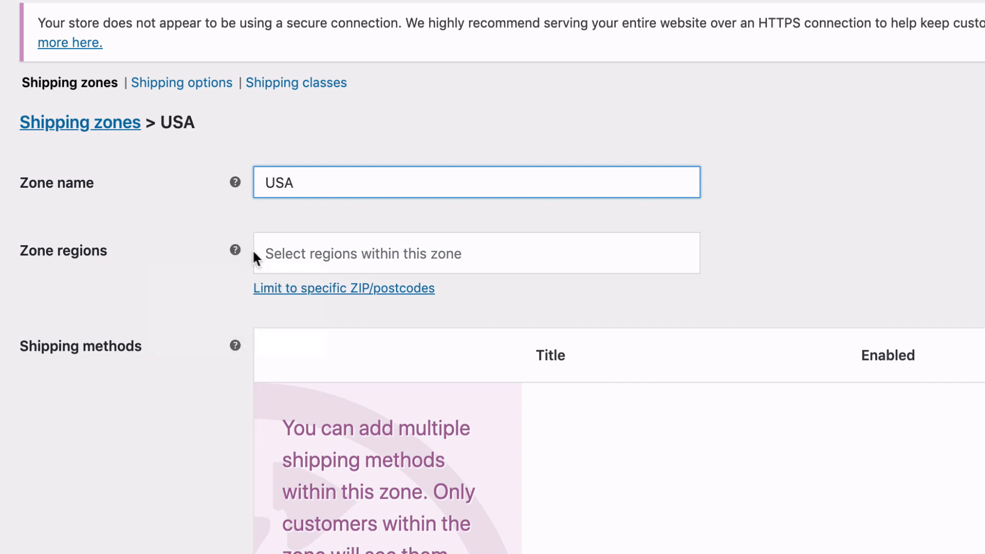
click(281, 253)
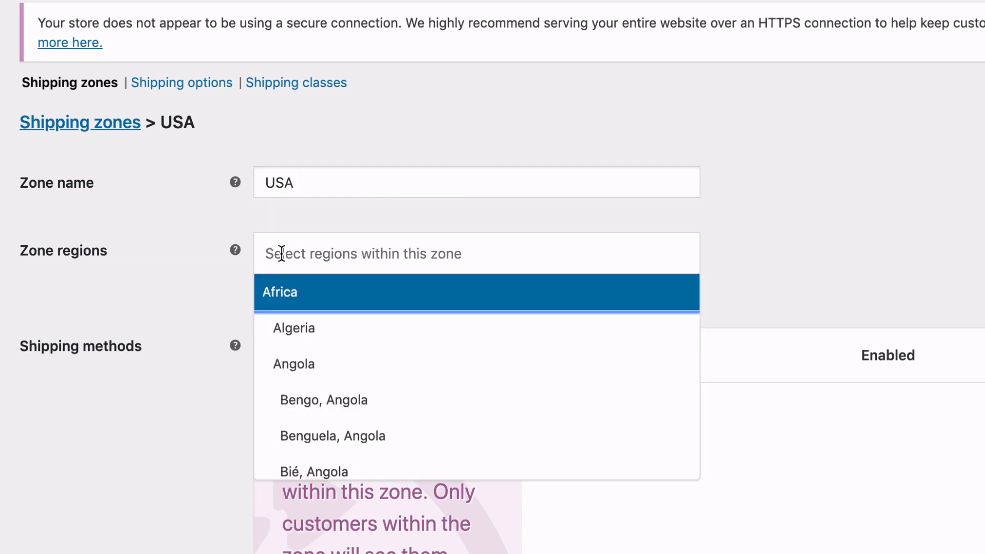
text(united)
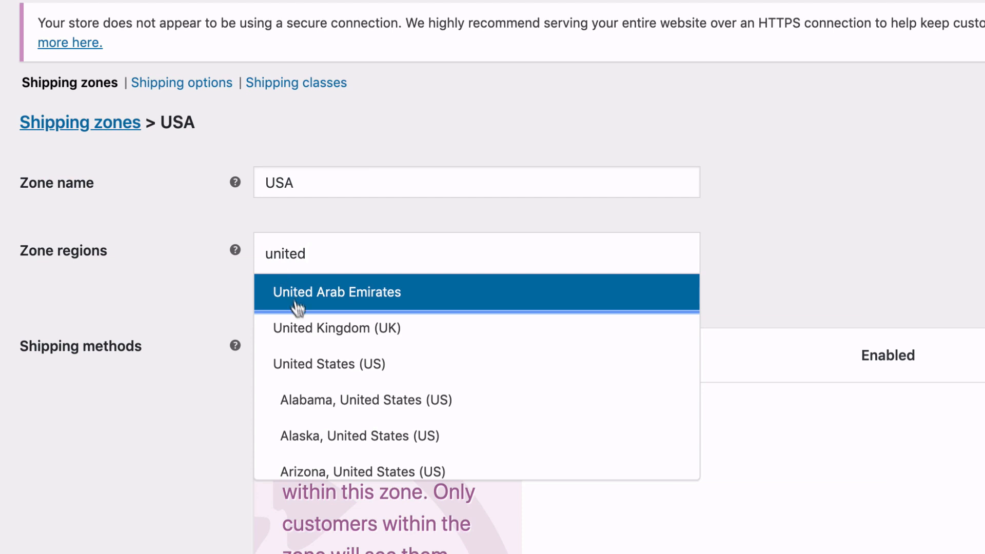
click(334, 364)
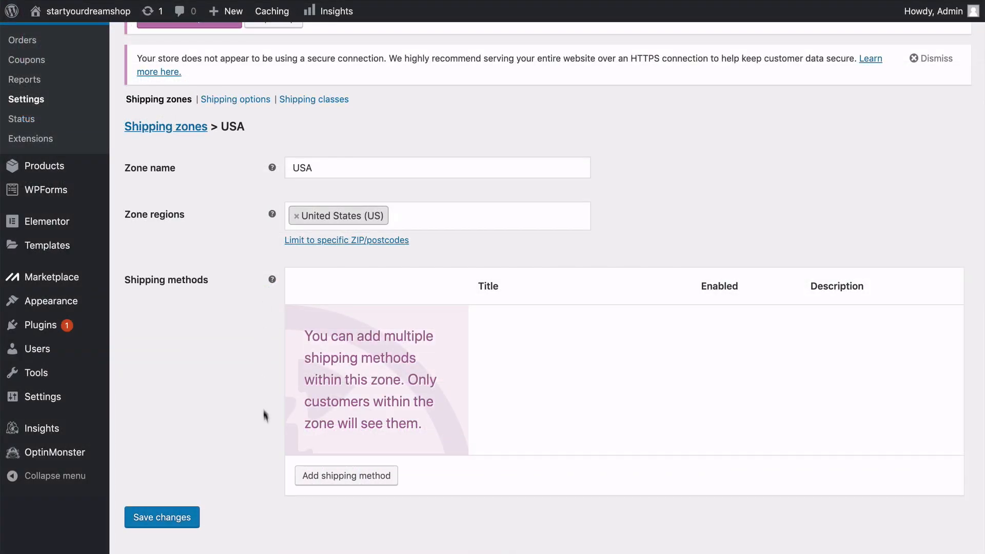
Add a Flat rate shipping method to the USA shipping zone.
click(342, 478)
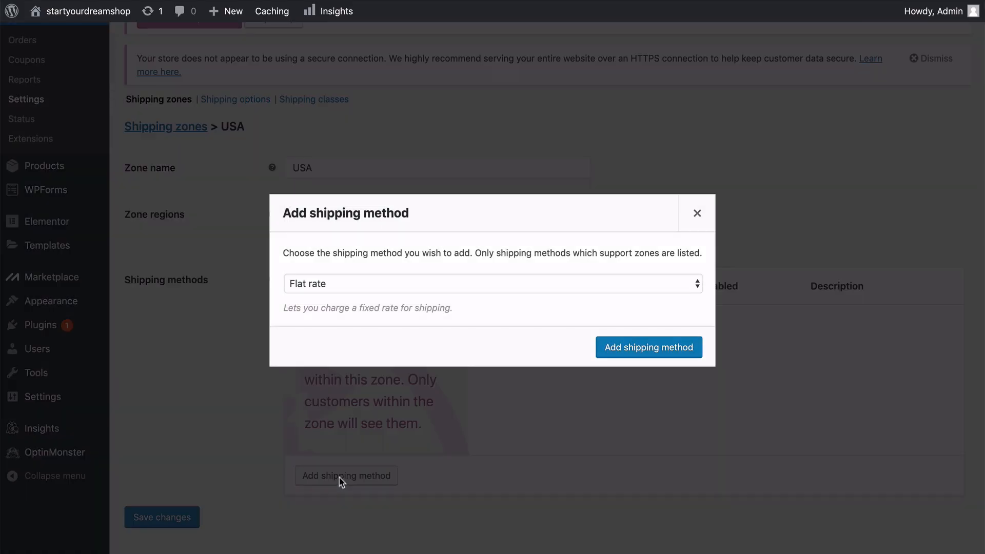
click(367, 290)
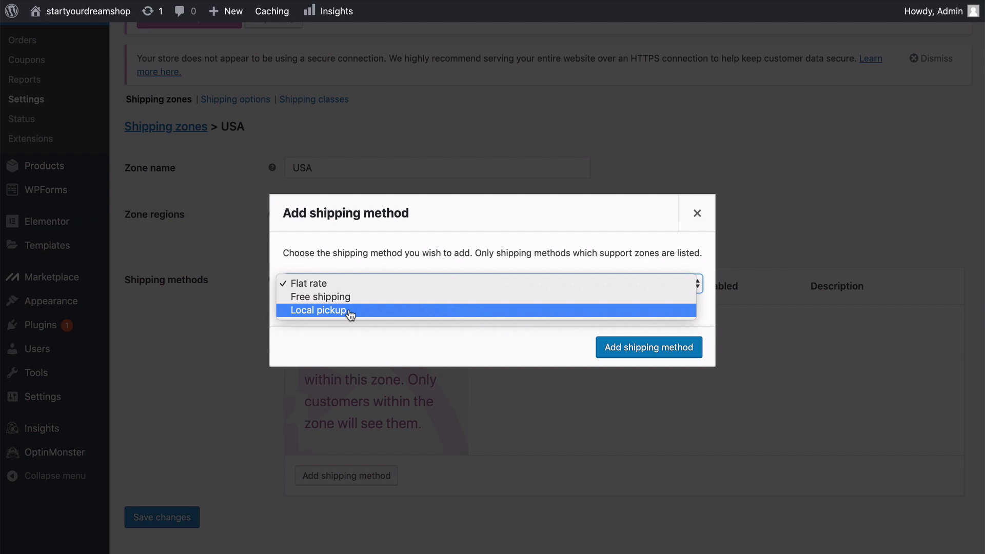
click(346, 283)
click(619, 353)
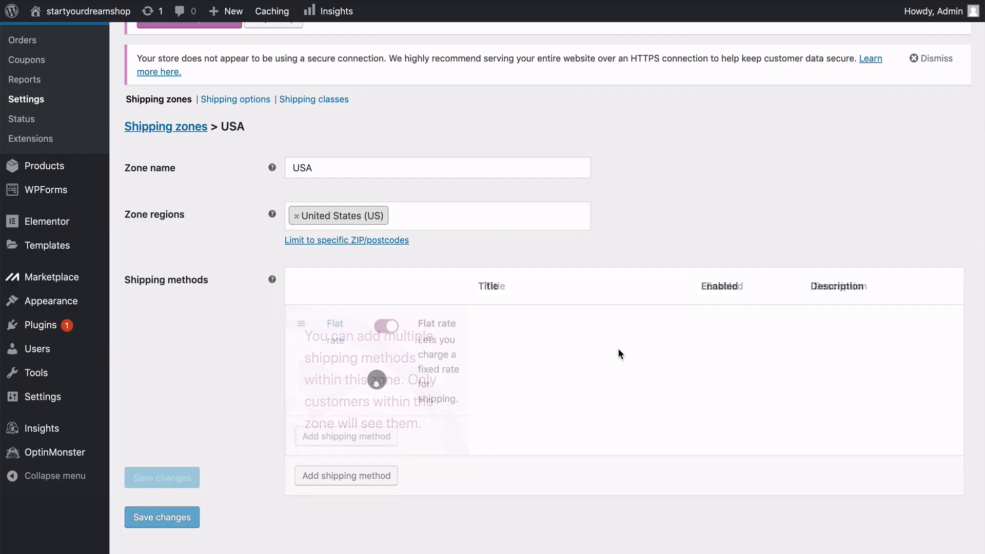
Review the Flat rate method's settings for title, tax status and cost, and close them.
mouse_move(374, 375)
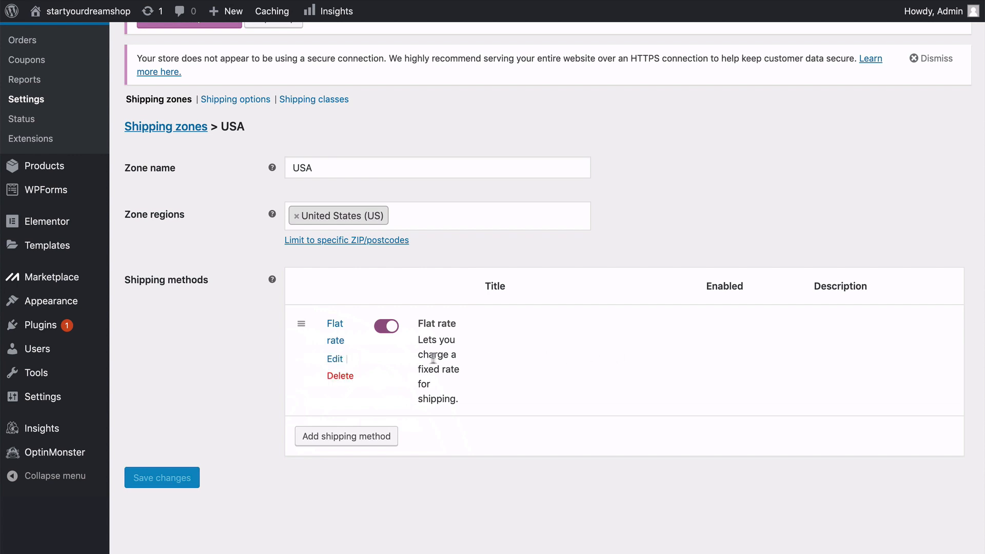
click(335, 358)
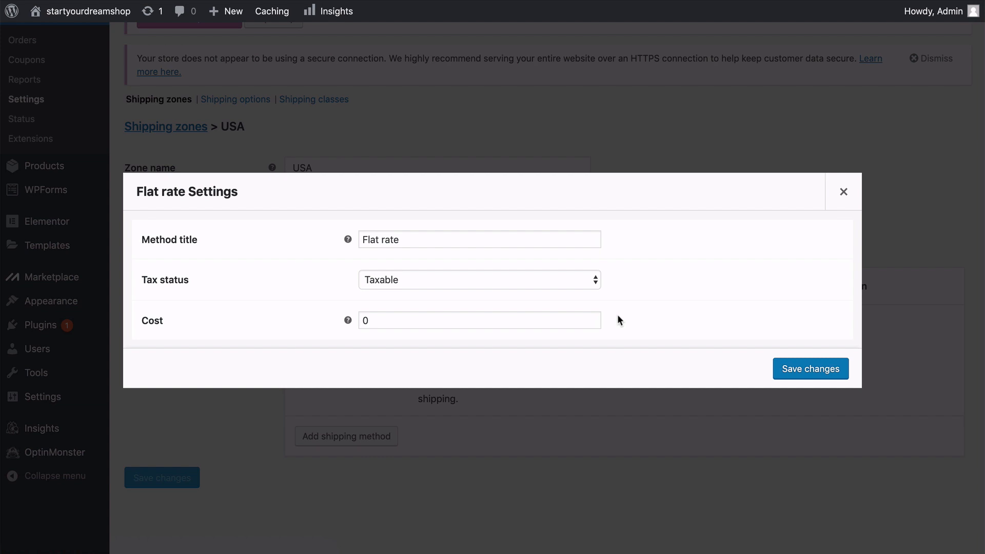
click(844, 192)
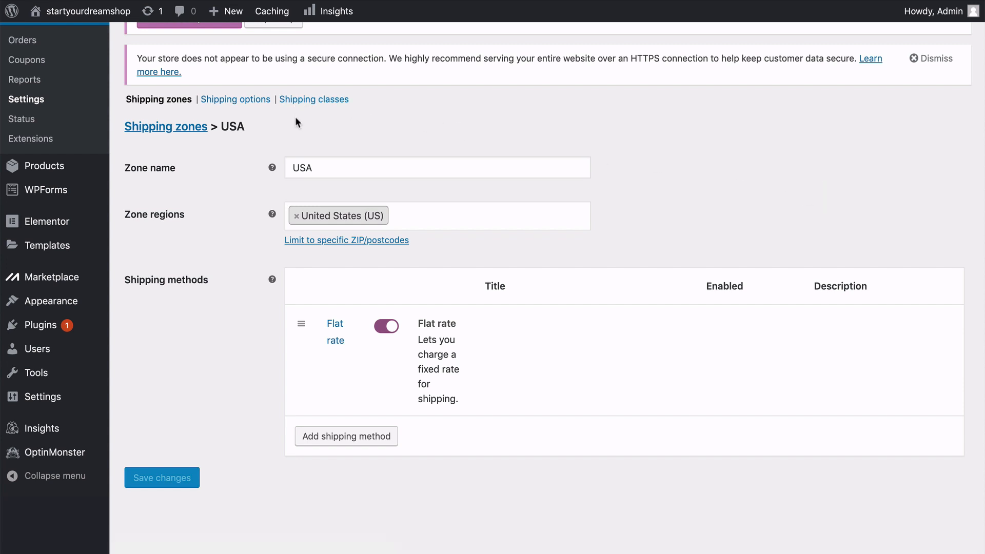
Add a Local pickup shipping method to the USA shipping zone.
click(329, 437)
click(348, 286)
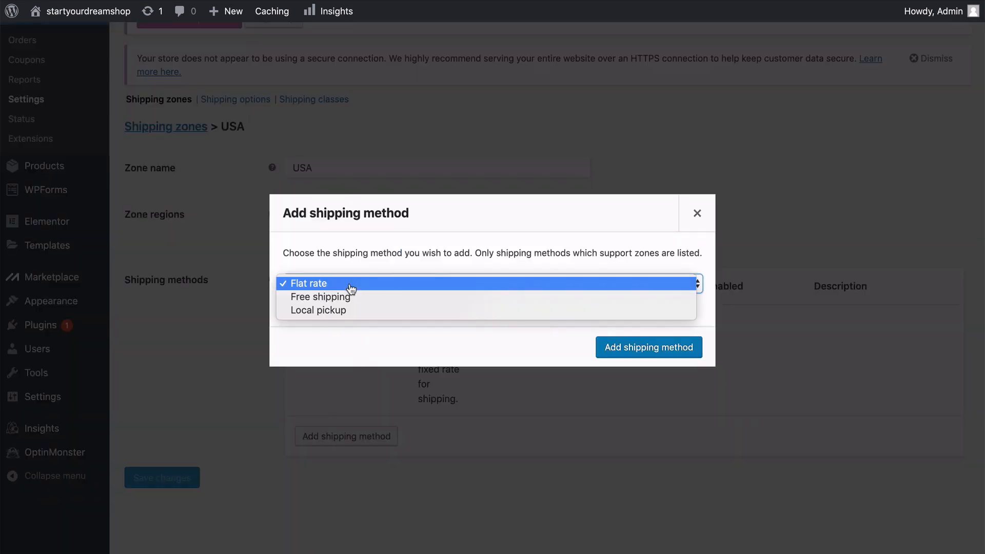
click(355, 311)
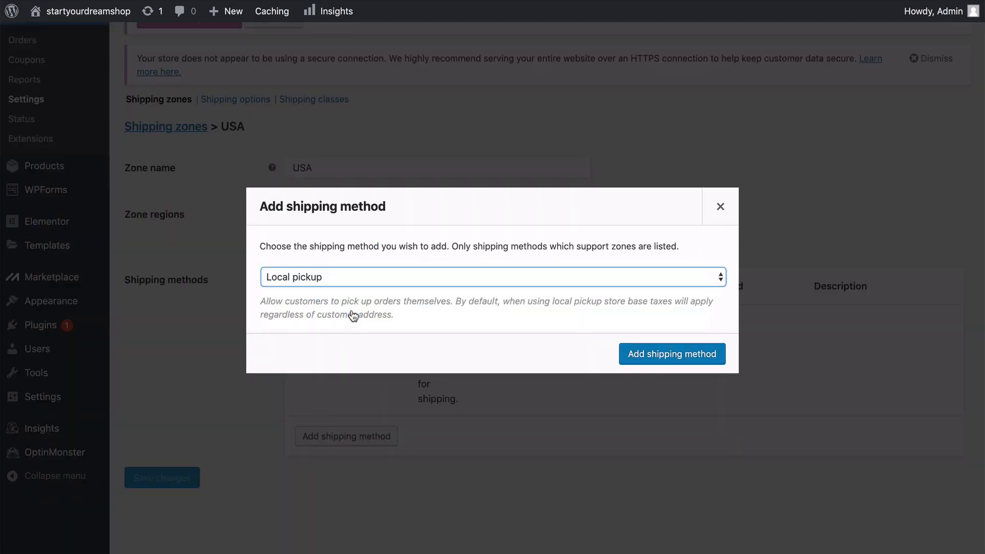
click(648, 358)
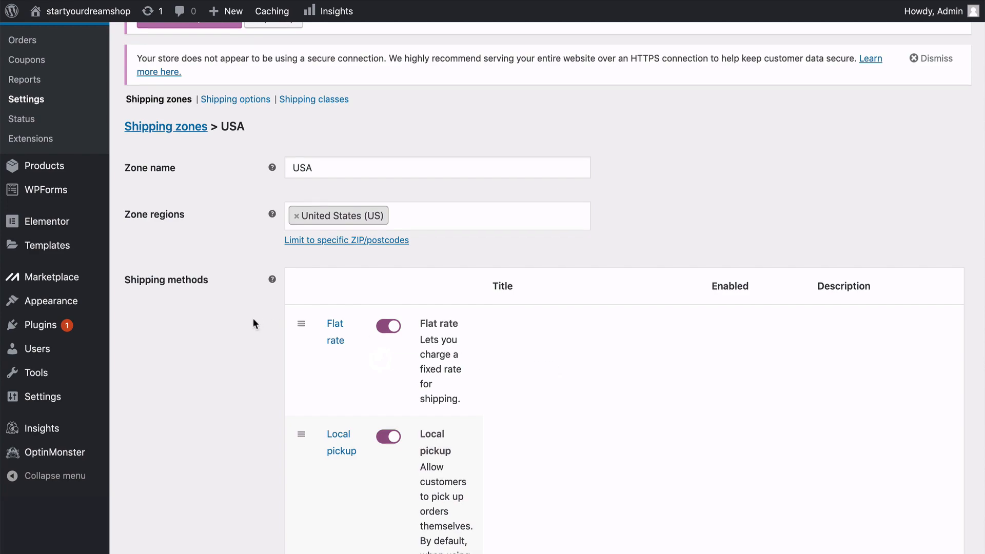
scroll(252, 318, down, 5)
scroll(252, 318, up, 6)
scroll(253, 323, up, 1)
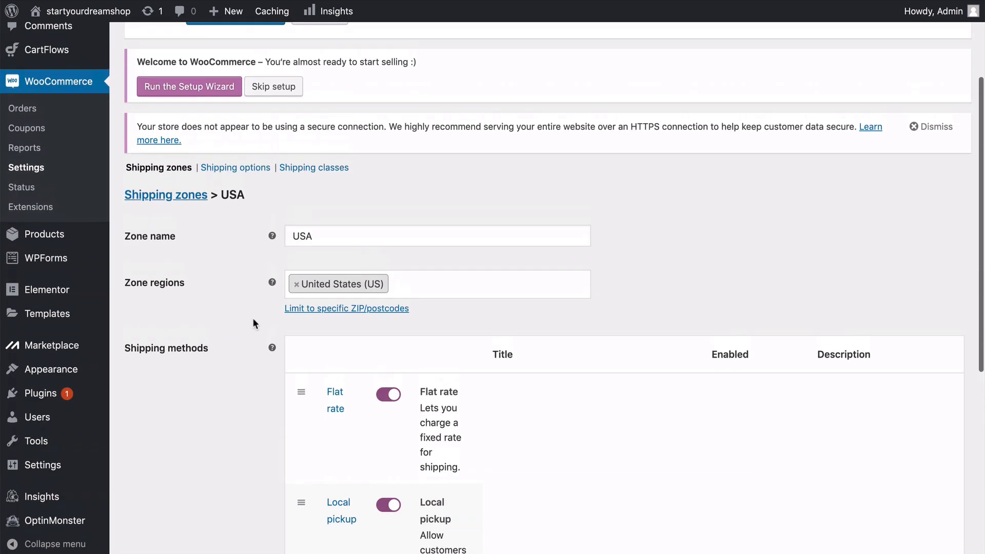
In the shipping options, set the shipping destination to "Default to customer shipping address" and save the changes.
click(262, 173)
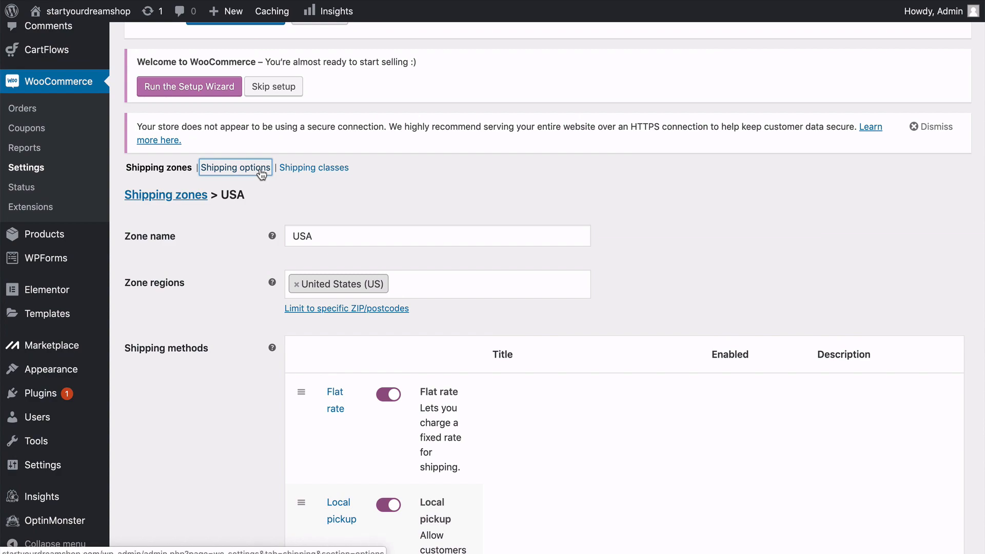
scroll(261, 175, down, 3)
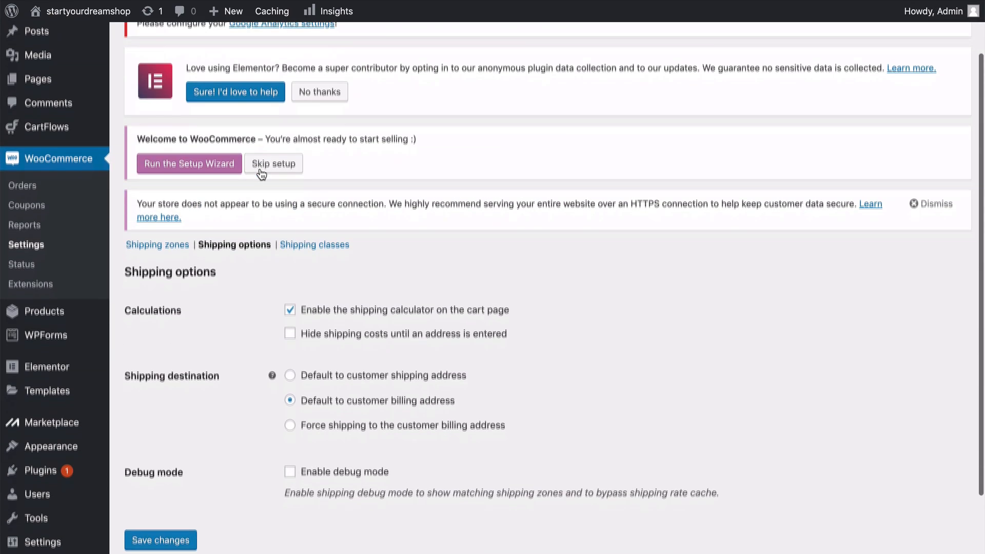
scroll(261, 174, down, 2)
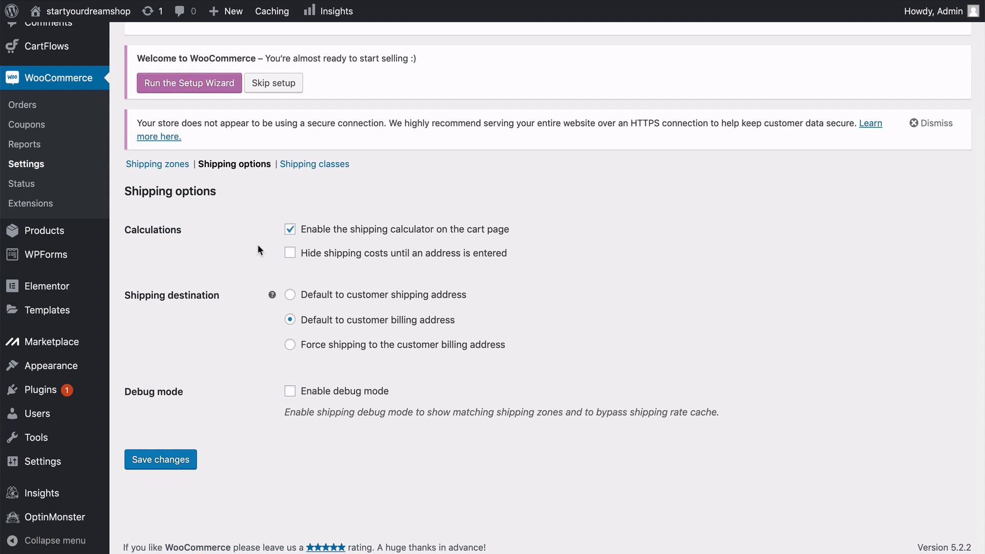
click(291, 296)
mouse_move(272, 296)
click(165, 460)
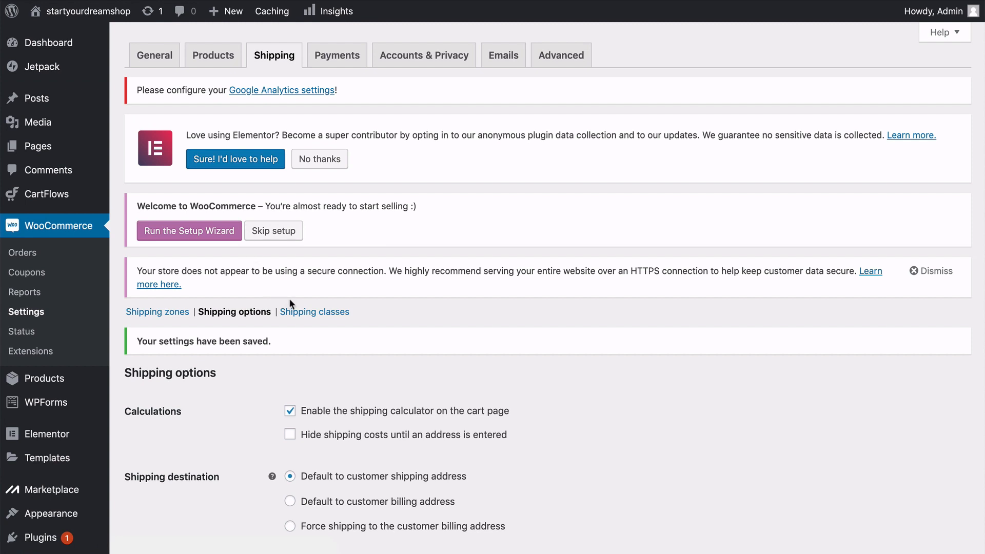
Create two shipping classes named "surfboards" and "wetsuits" in the WooCommerce shipping settings.
click(314, 311)
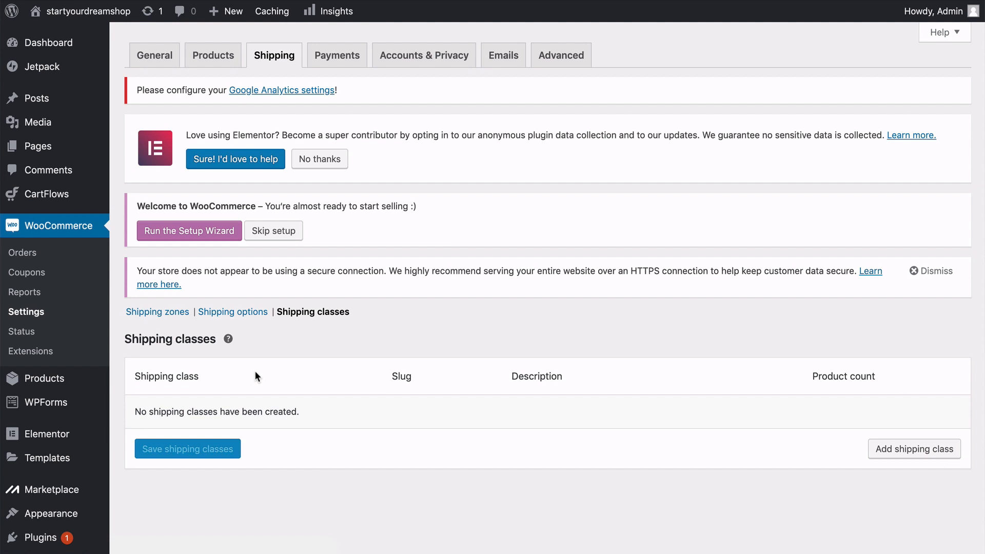
click(895, 455)
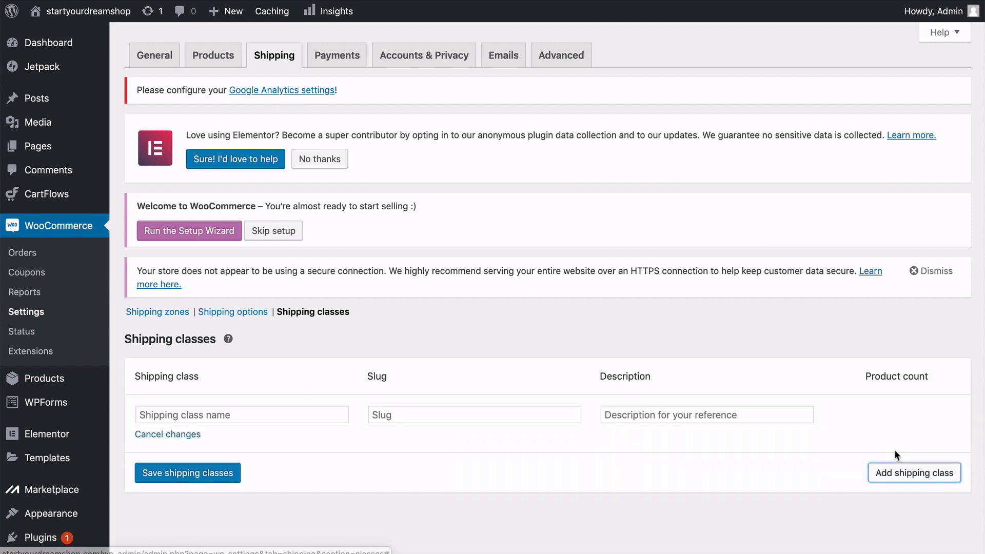
click(255, 415)
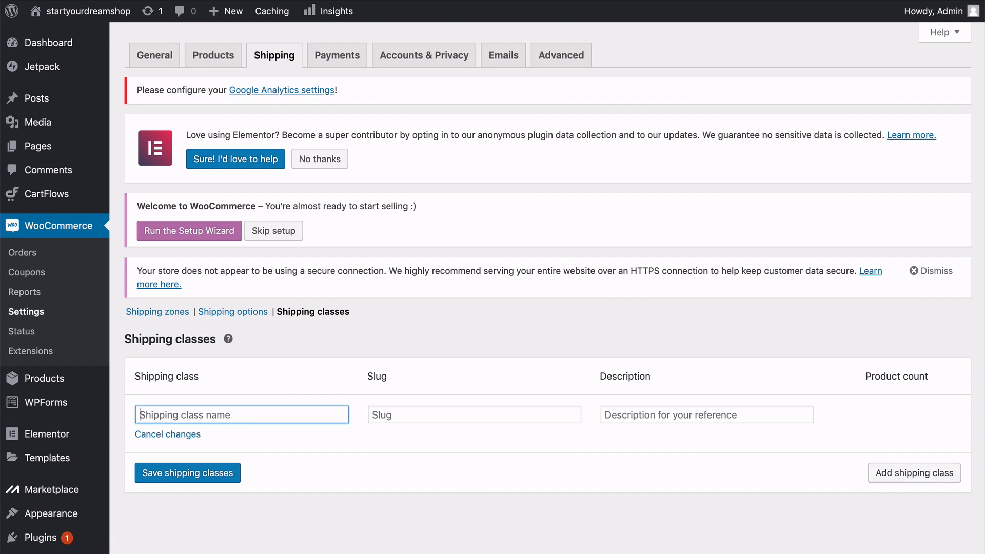
text(surfboards)
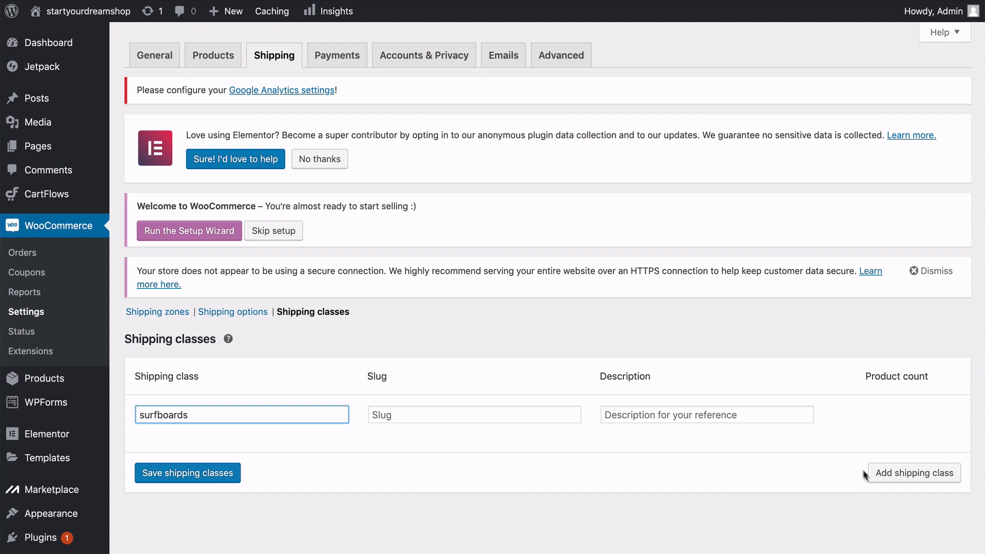
click(886, 475)
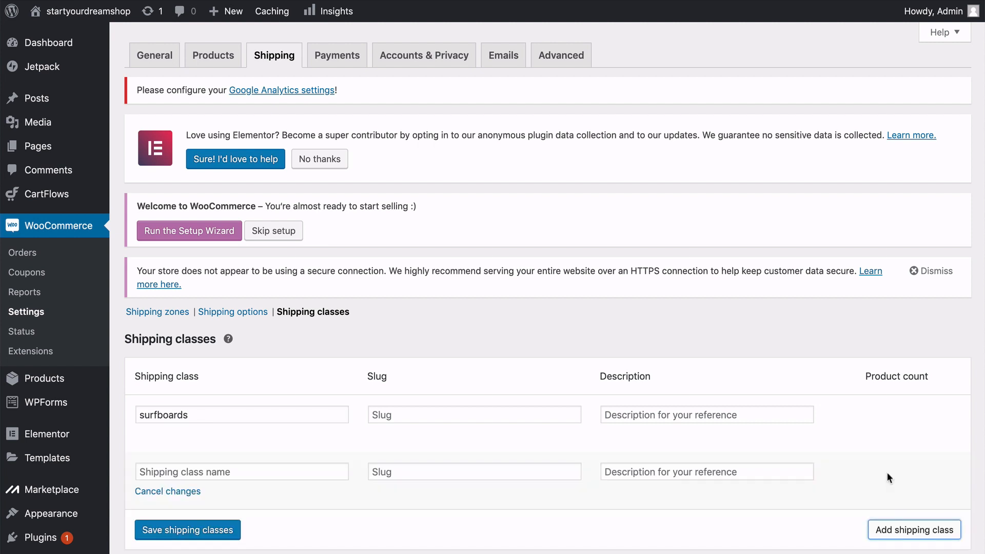
click(252, 468)
text(wetsuits)
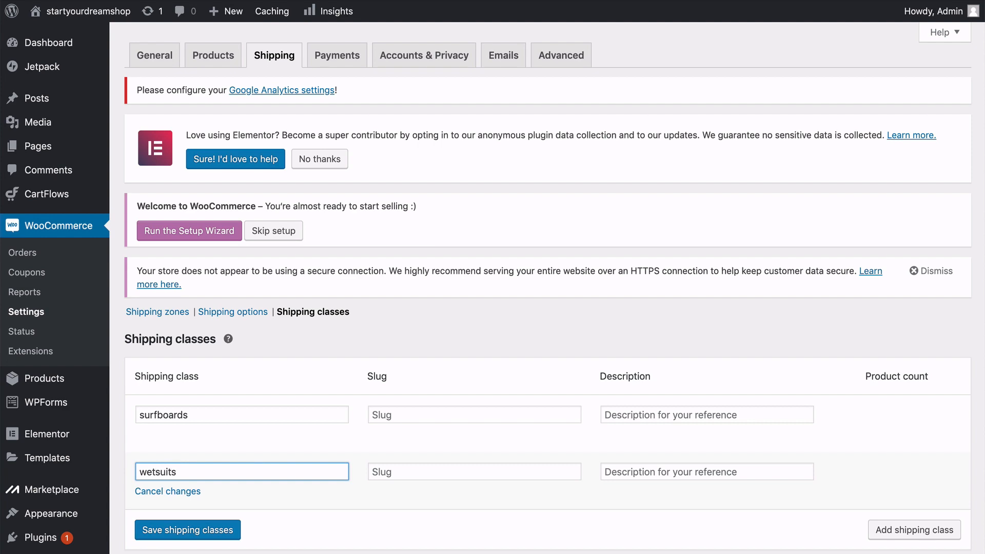
Add a third shipping class named "paddles" and save the shipping classes.
click(881, 531)
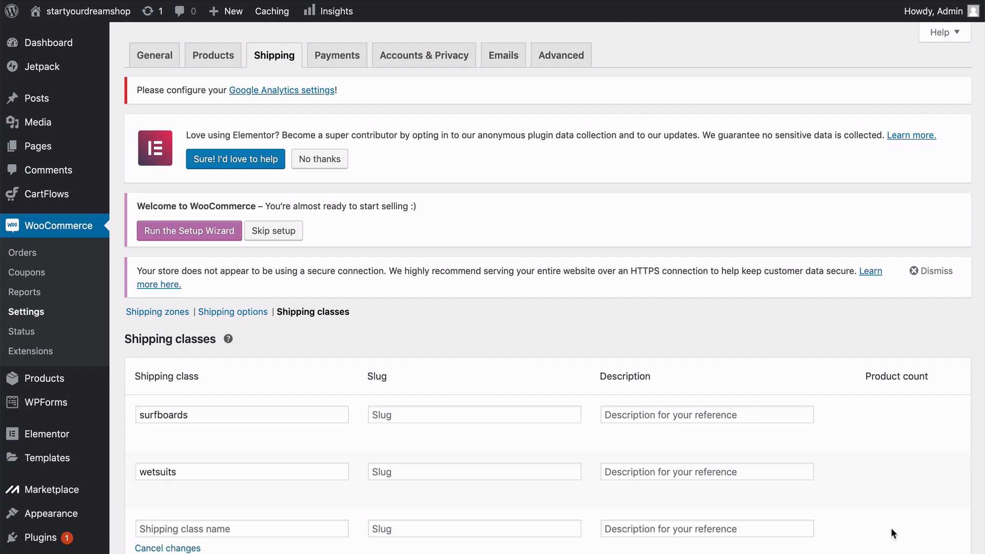
scroll(323, 474, down, 3)
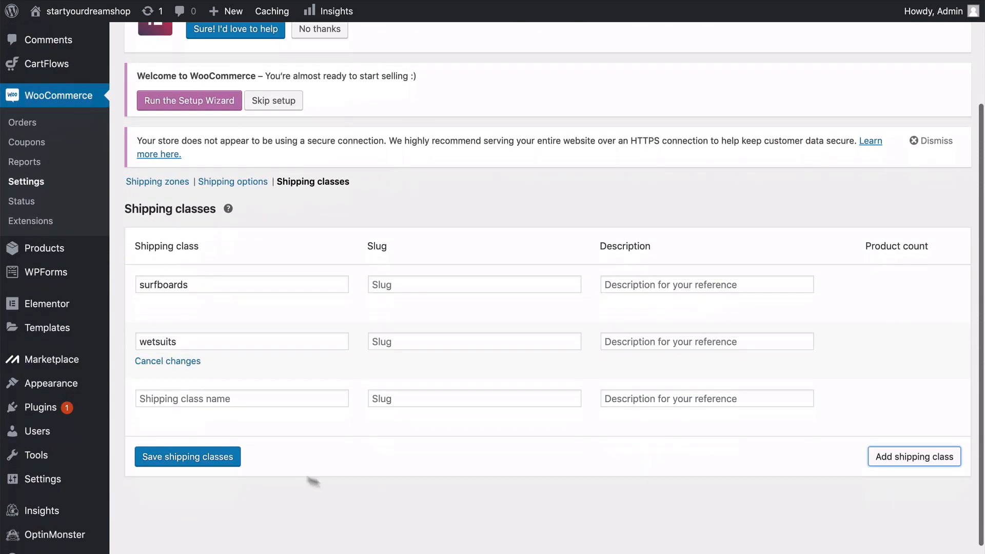
click(197, 399)
text(paddles)
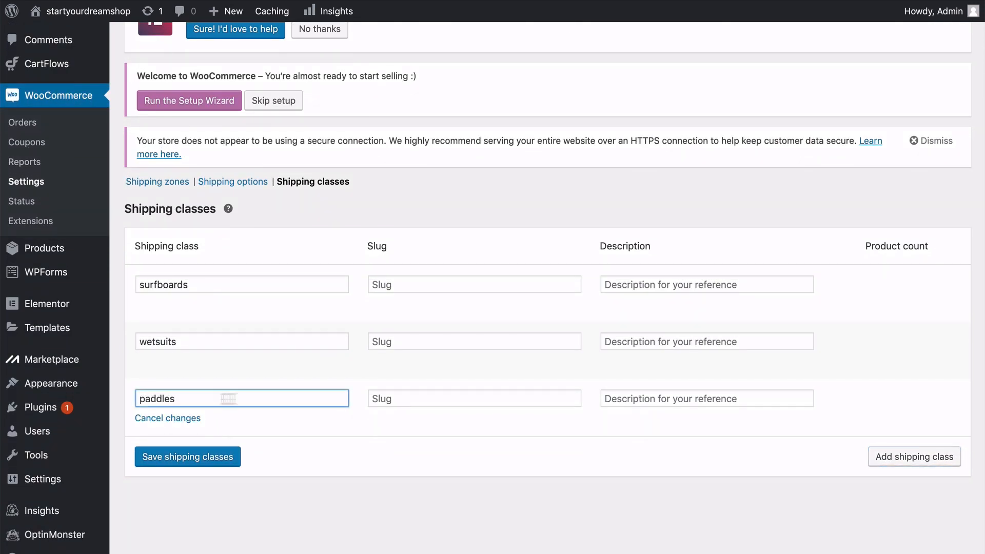
click(896, 456)
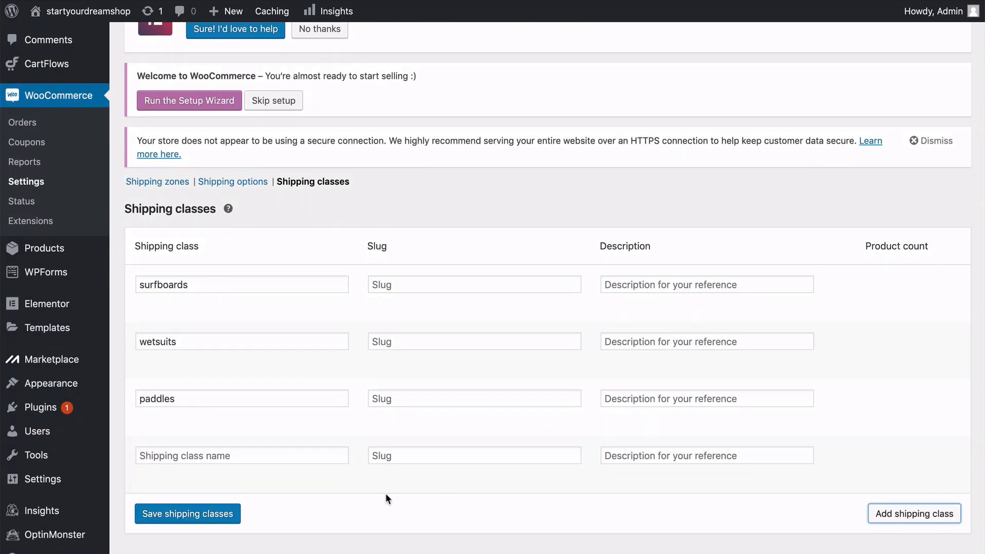
click(234, 506)
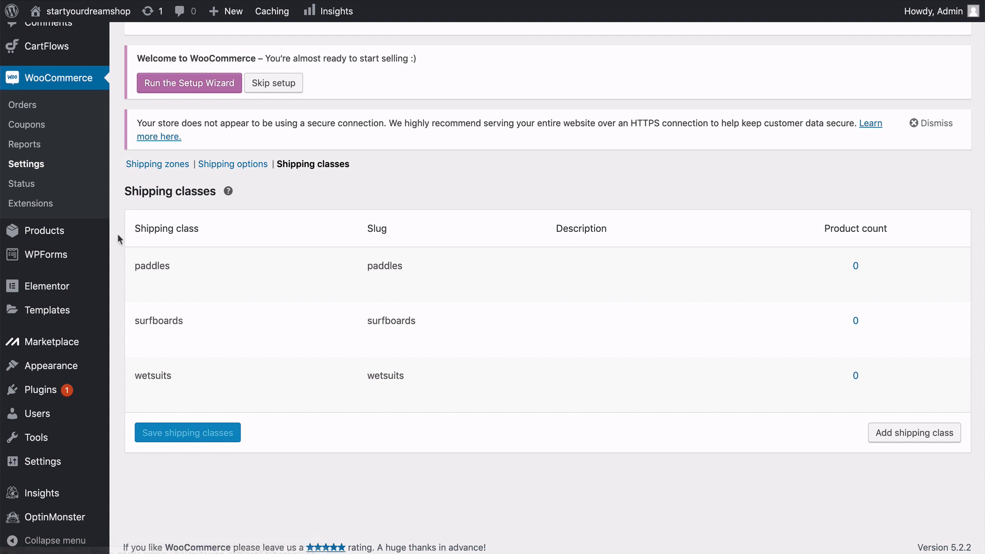
Add another shipping class named "Posters" and save it.
click(903, 434)
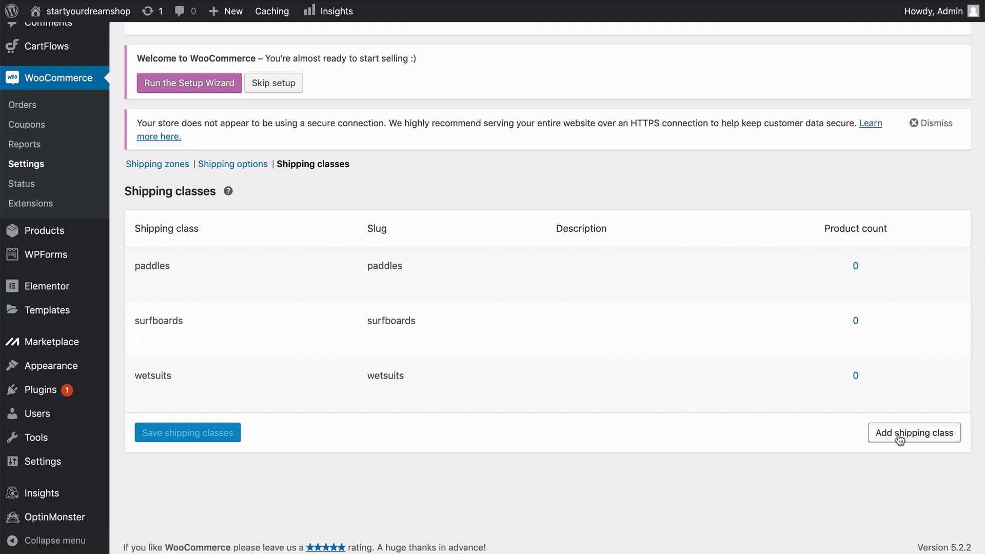
click(249, 431)
text(Posters)
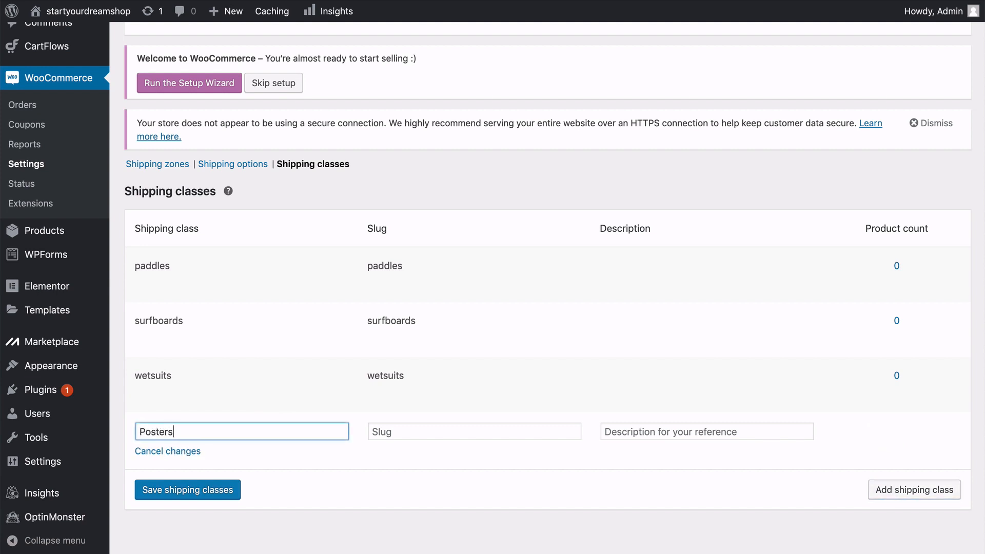
click(183, 491)
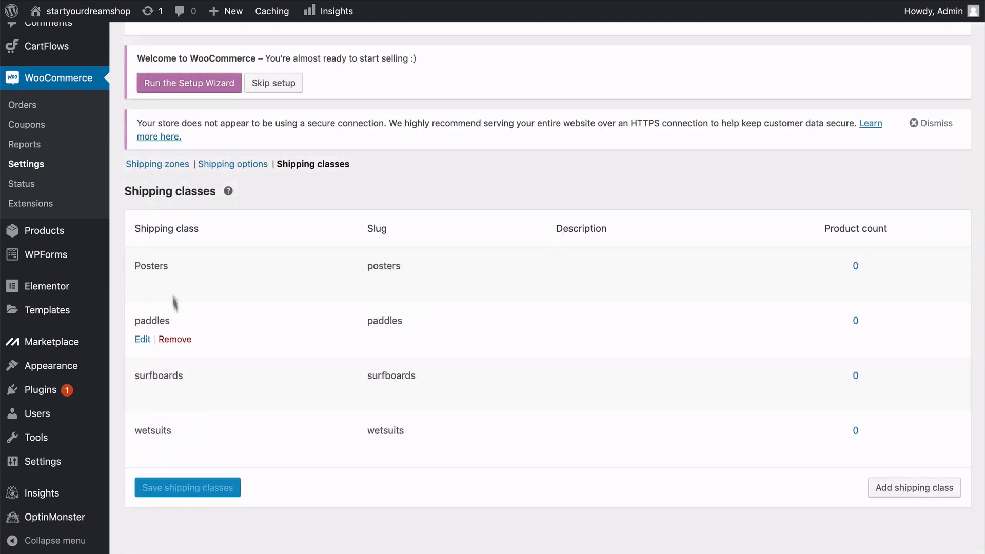
In the USA zone's Flat rate settings, set the shipping class cost to 7.50 for paddles and 2.50 for Posters.
click(155, 166)
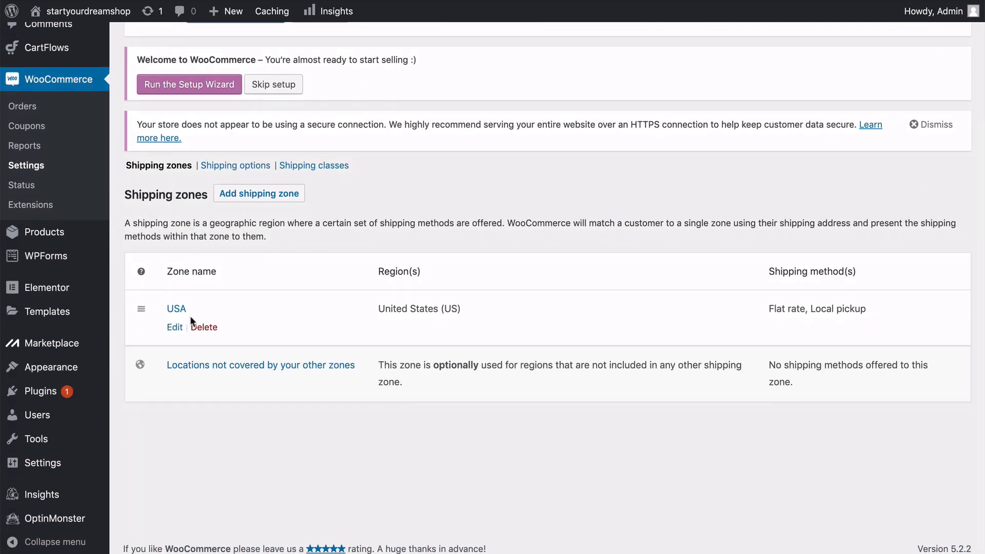
click(176, 328)
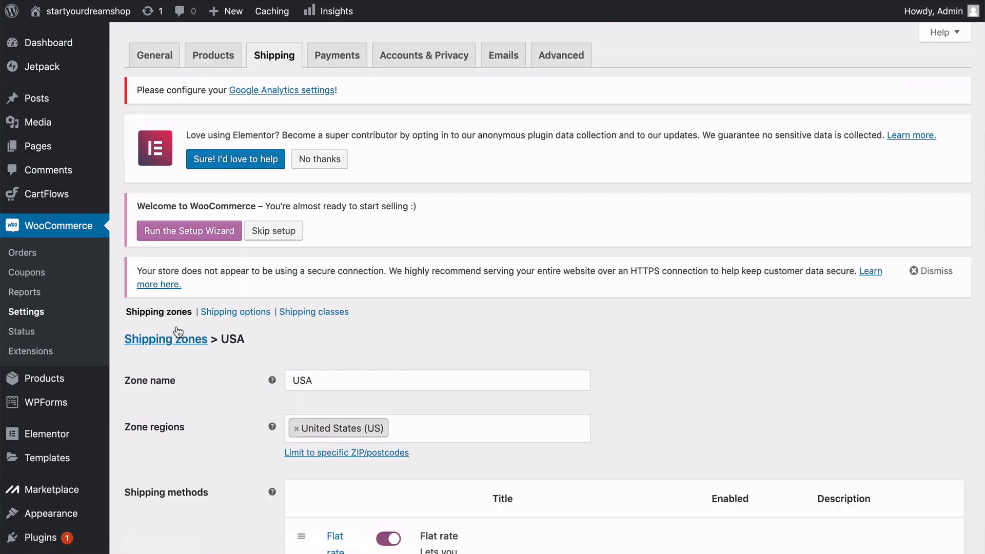
scroll(177, 318, down, 3)
scroll(177, 321, down, 3)
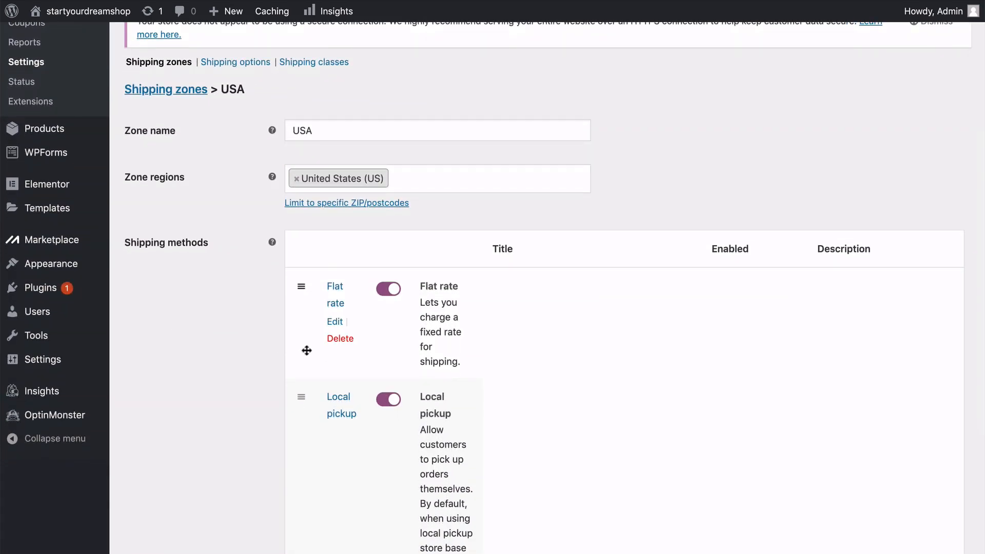
click(336, 323)
scroll(336, 325, down, 1)
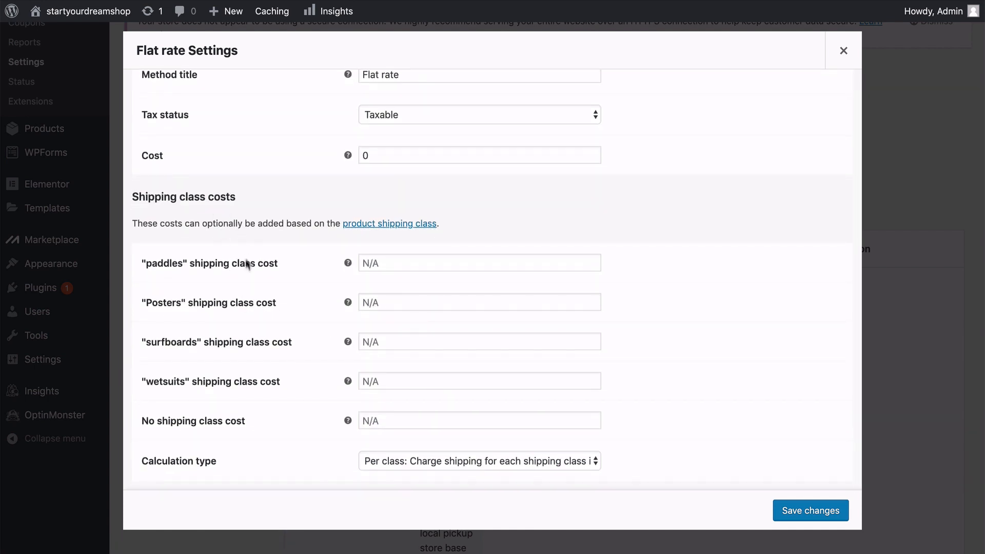
click(387, 262)
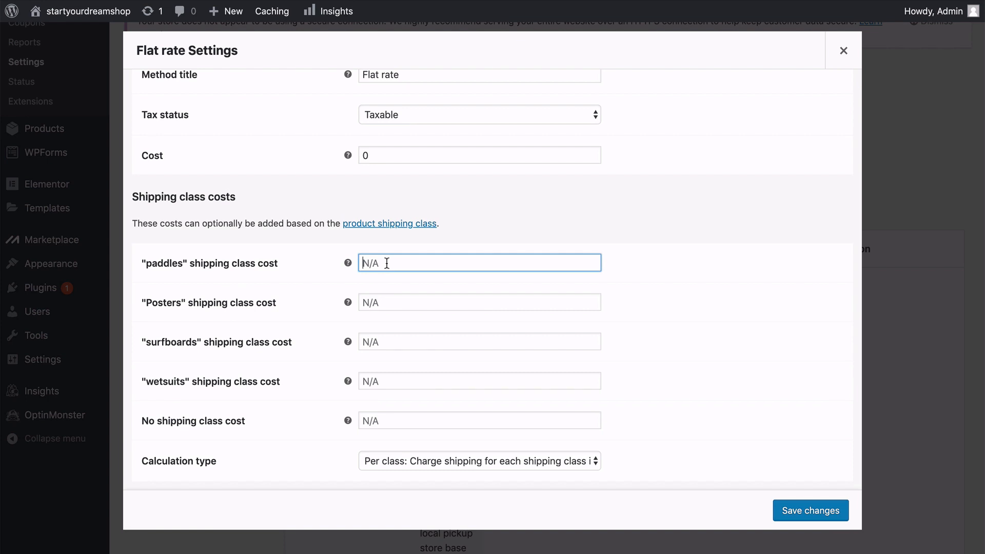
text(7.50)
click(387, 304)
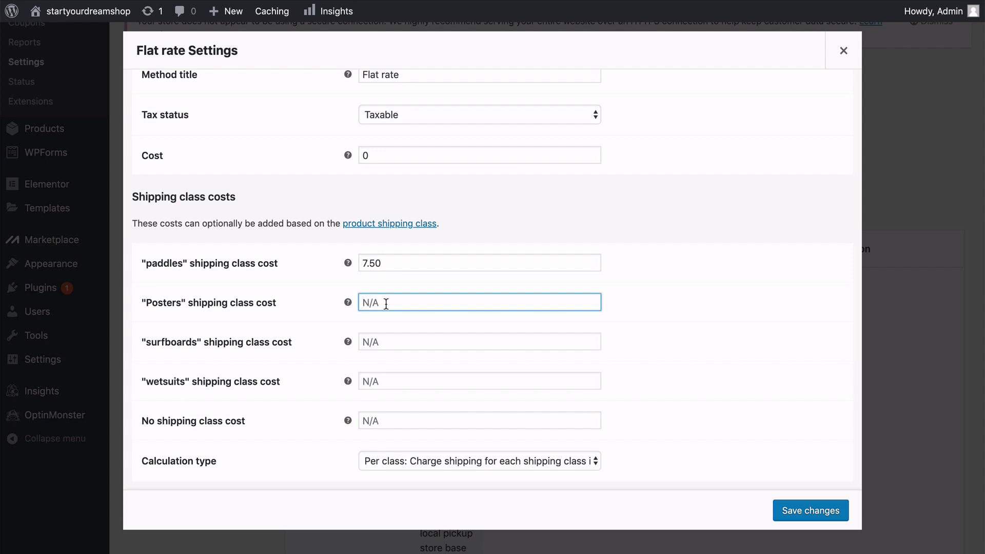
text(2.50)
Set the flat rate cost to 15 for surfboards and 7.50 for wetsuits, keep the per-class calculation type, and save the changes.
click(387, 341)
text(15)
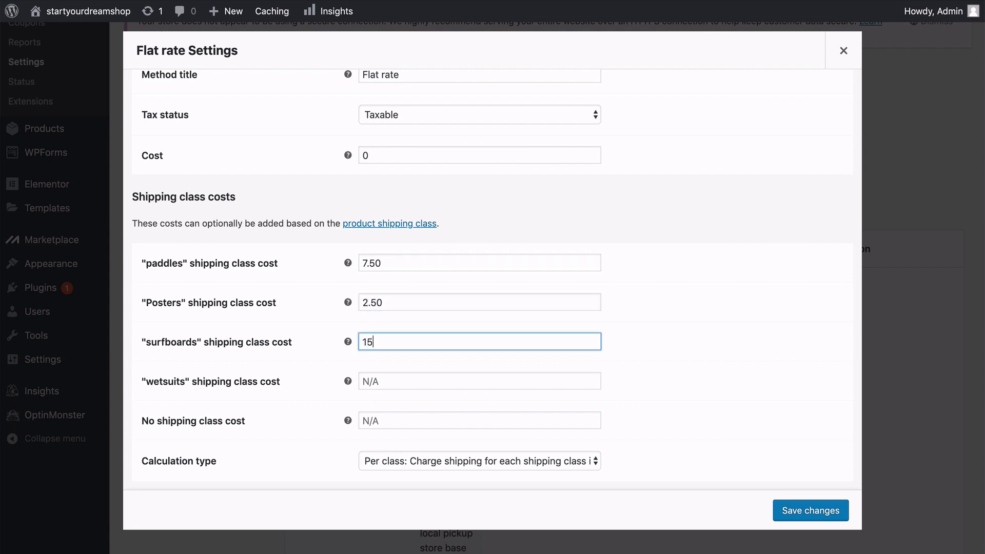
click(391, 381)
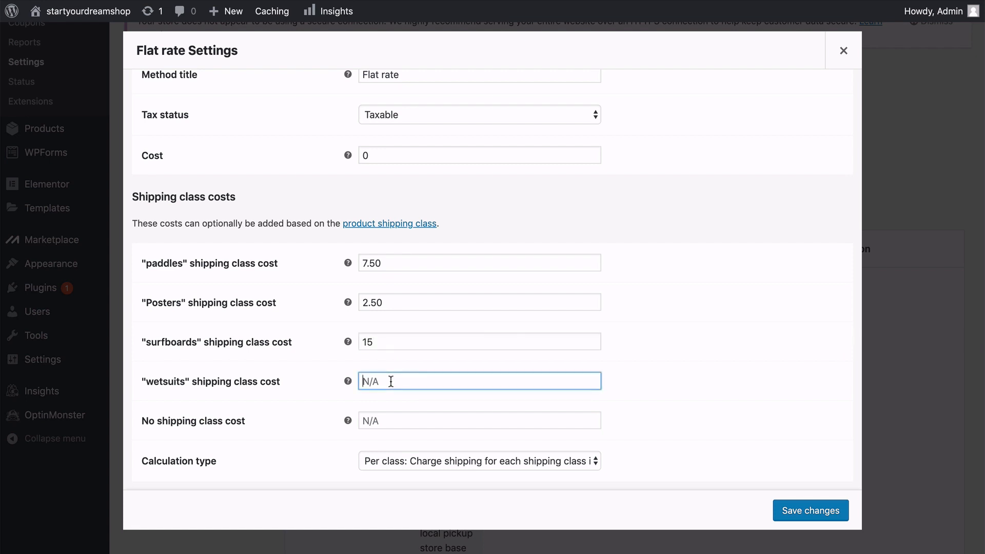
text(7.50)
click(446, 462)
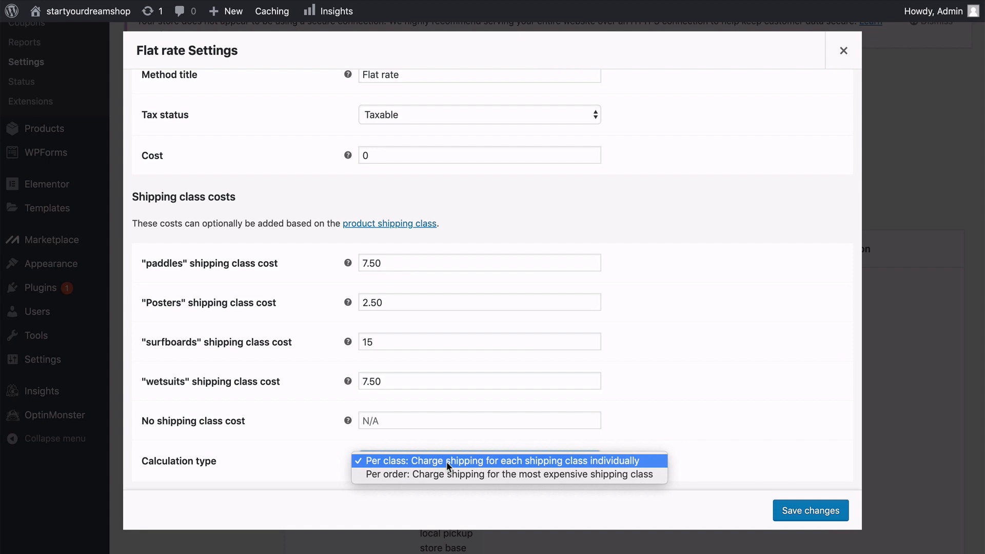
click(662, 426)
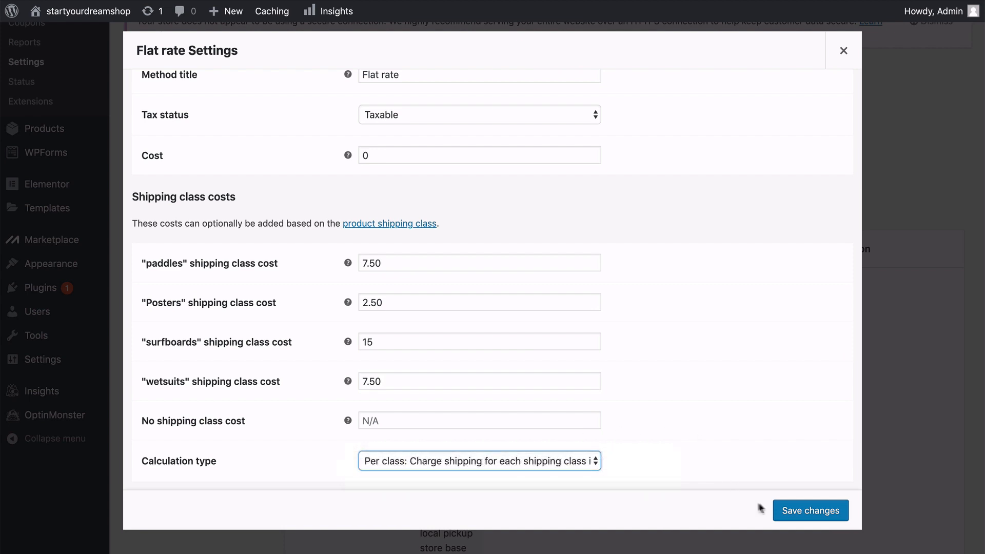
click(807, 510)
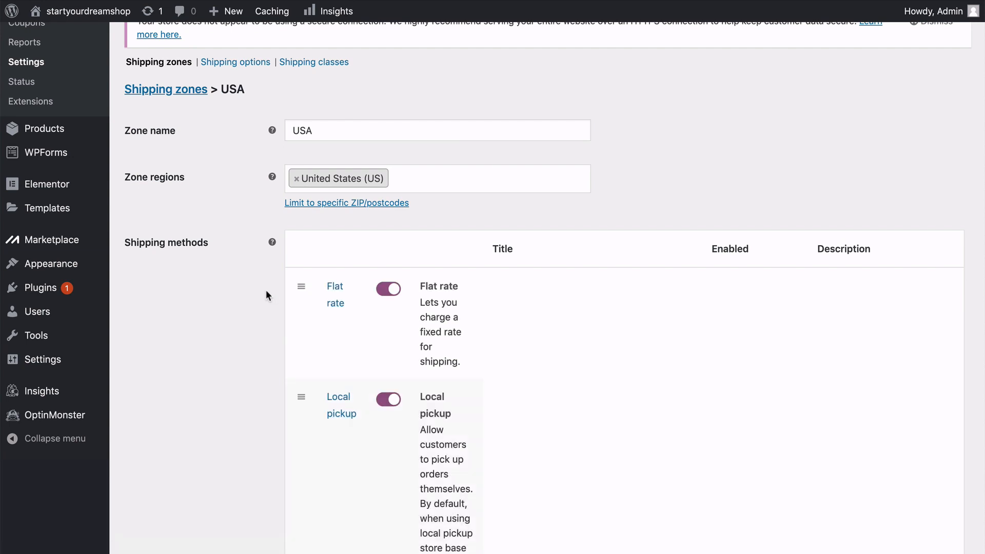
Leave the USA shipping zone and open the list of all store products.
scroll(266, 290, down, 3)
scroll(266, 290, up, 3)
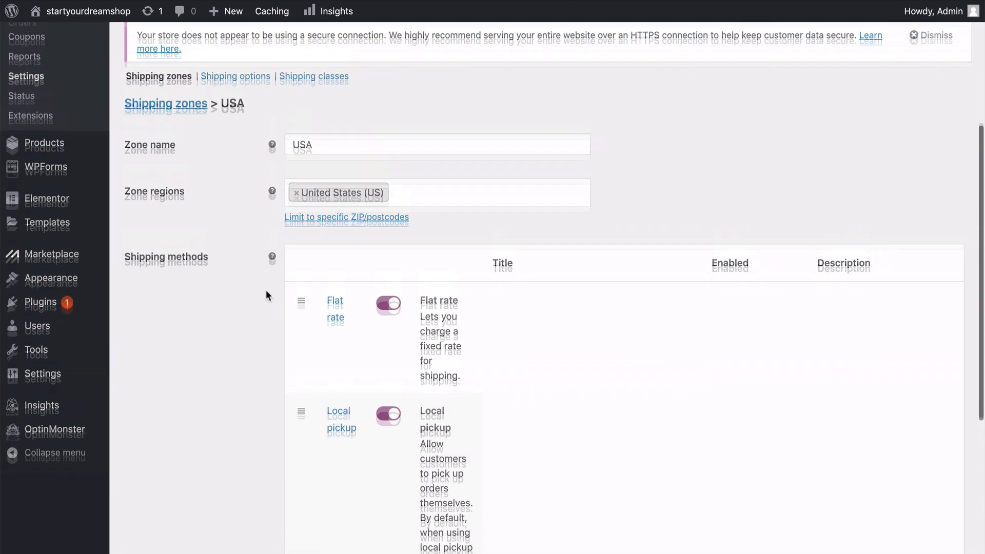
scroll(266, 290, up, 2)
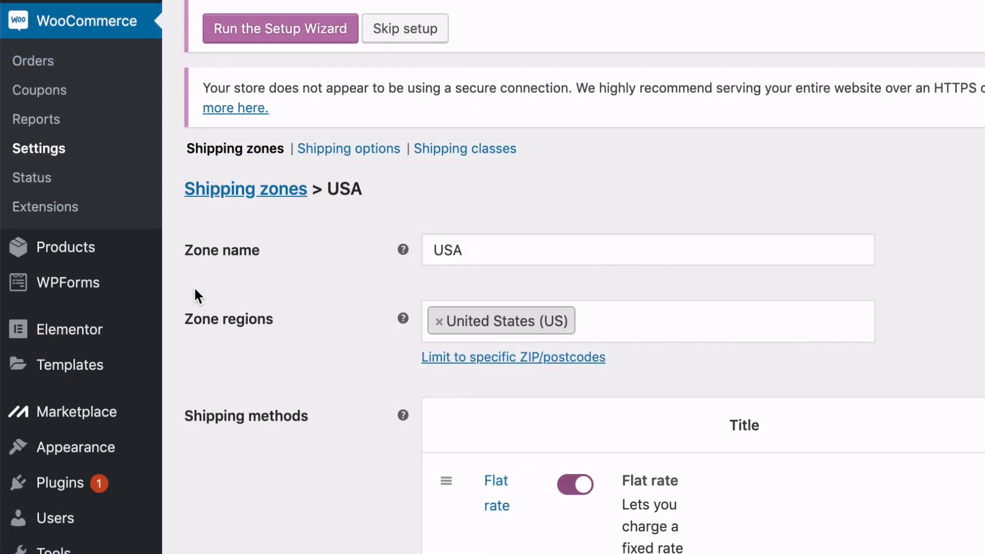
mouse_move(132, 251)
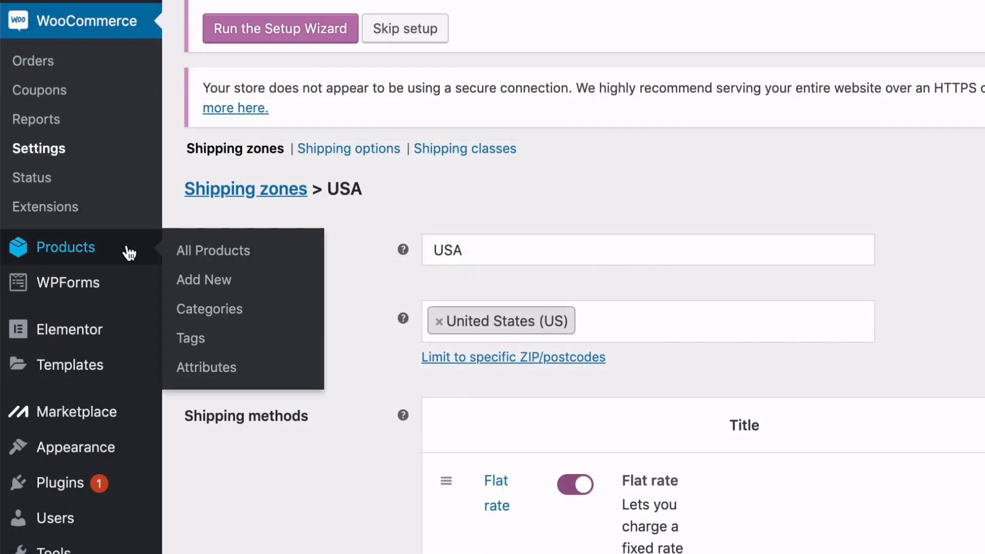
click(197, 262)
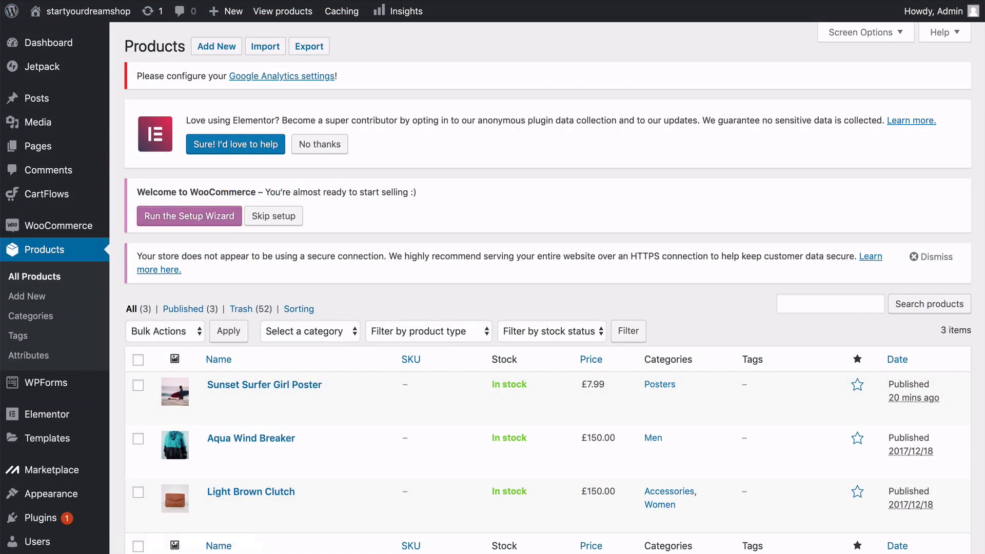
Quick-edit the Sunset Surfer Girl Poster to use the Posters shipping class, update it, and mark the product as featured.
scroll(173, 480, down, 3)
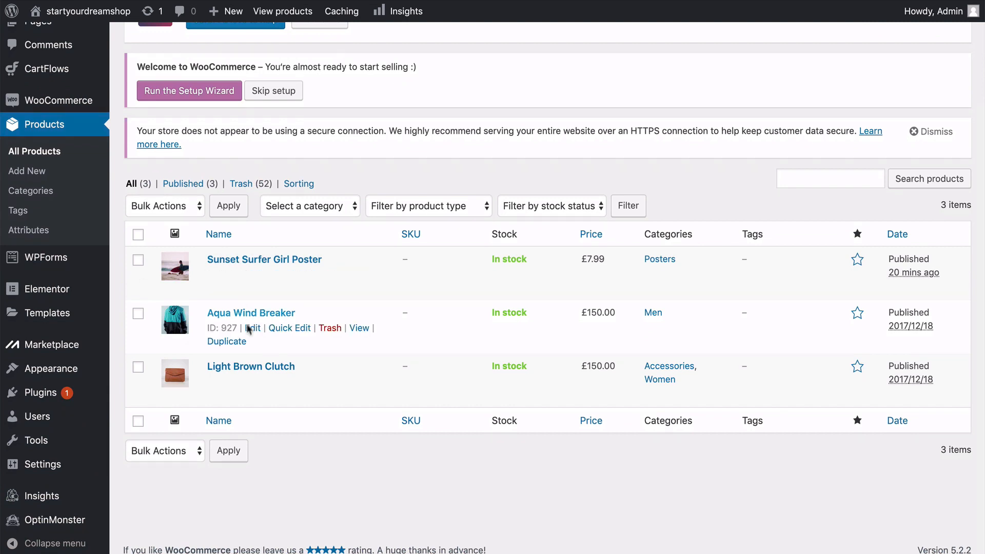
mouse_move(246, 291)
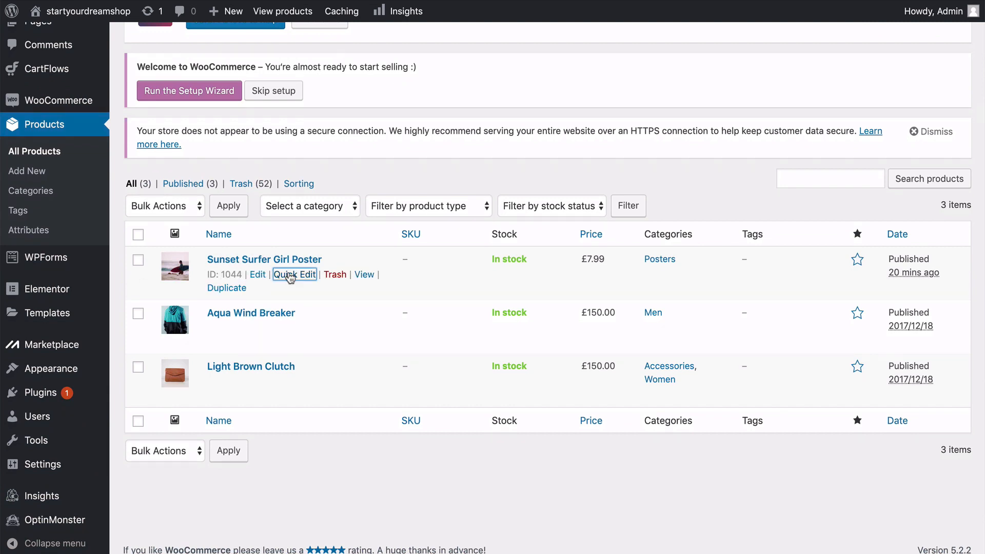
click(290, 274)
scroll(289, 272, down, 3)
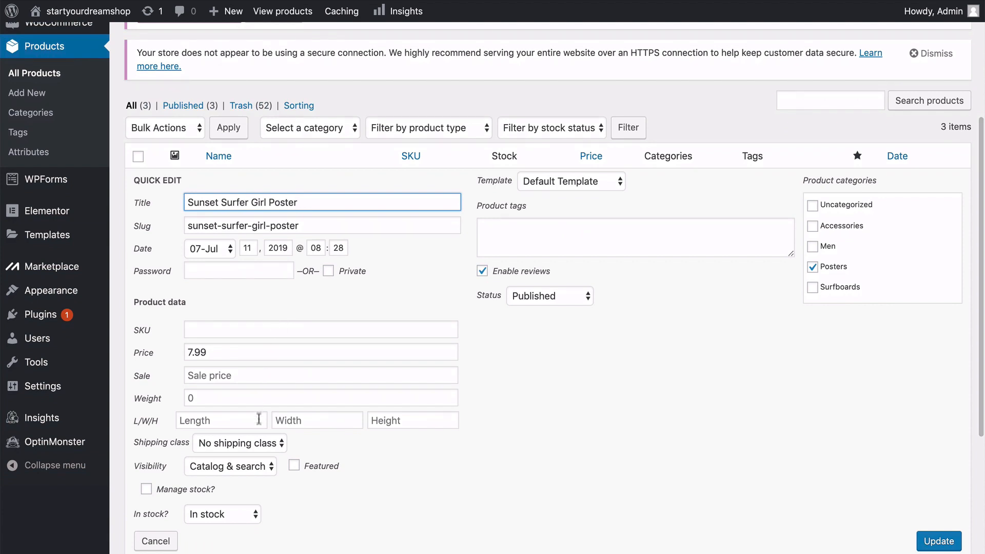
click(259, 444)
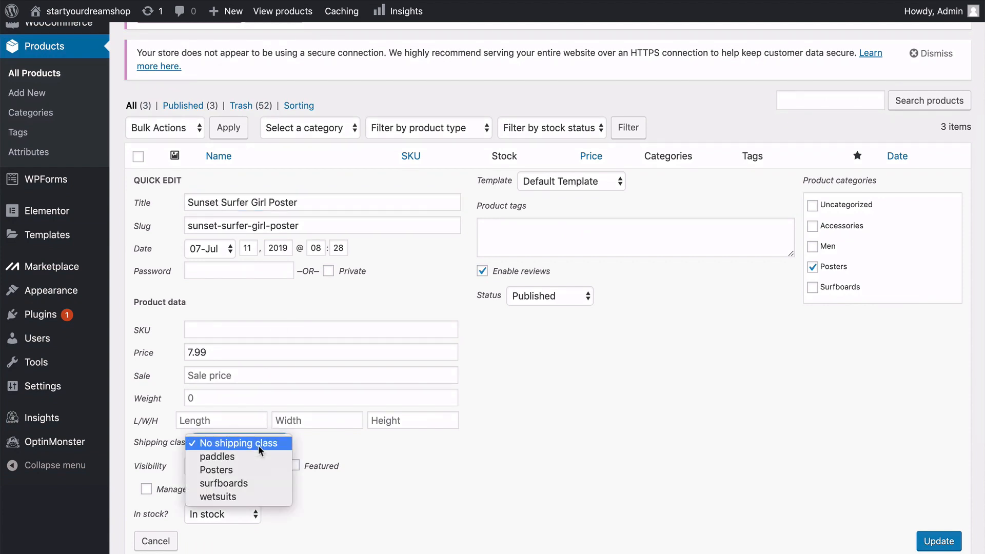
click(245, 470)
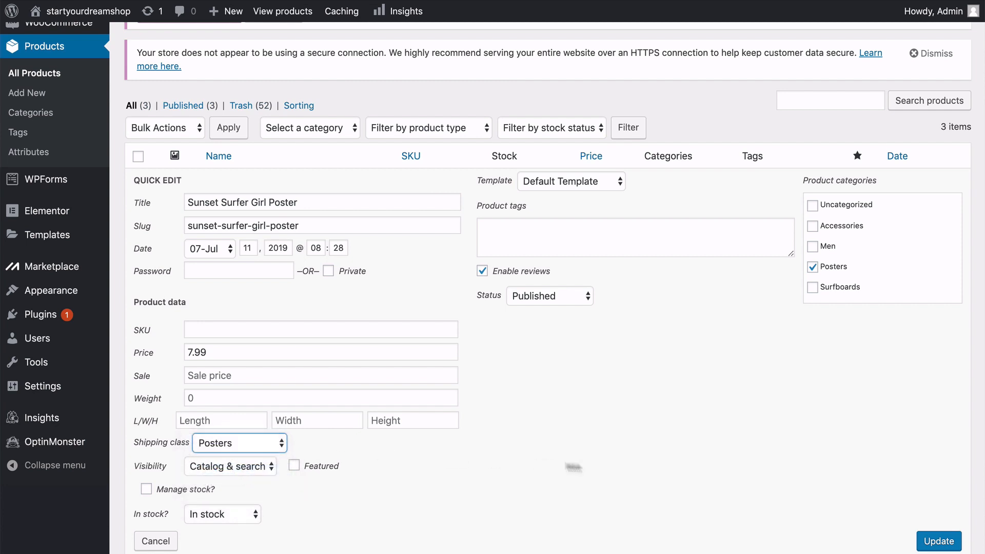
scroll(570, 468, down, 3)
click(939, 467)
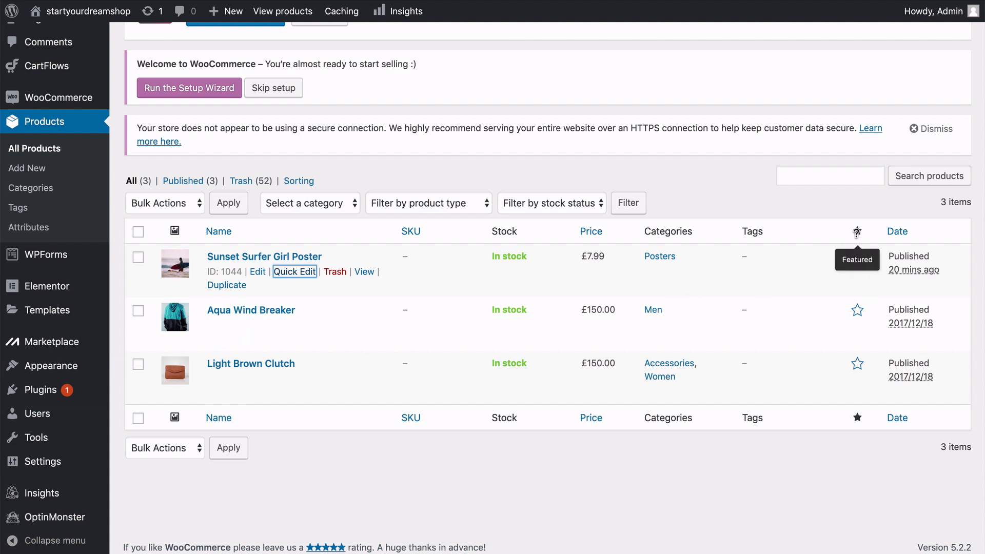
click(857, 260)
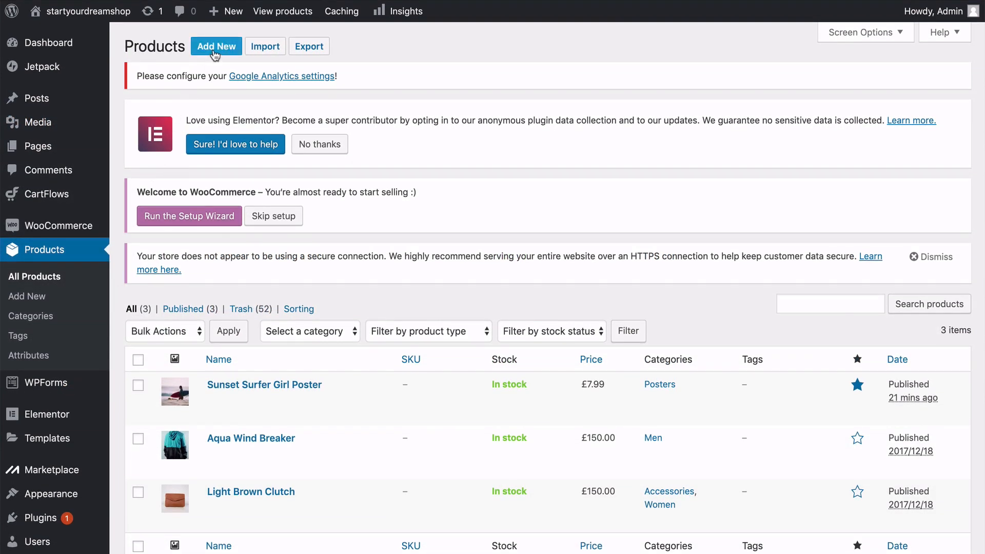
Start a new product and name it "Hydro Force Paddle".
click(214, 50)
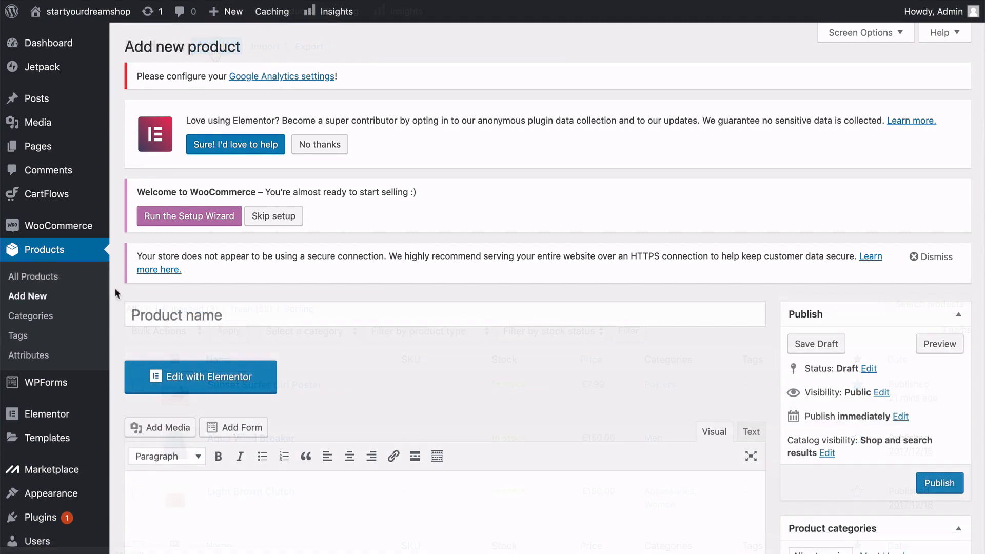
scroll(115, 293, down, 2)
scroll(114, 289, down, 2)
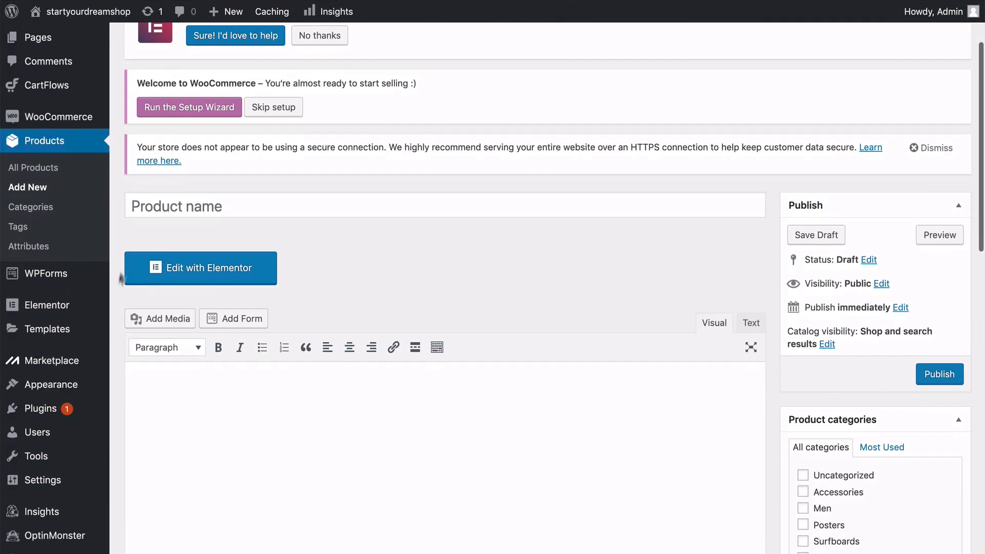
click(157, 208)
text(Hy)
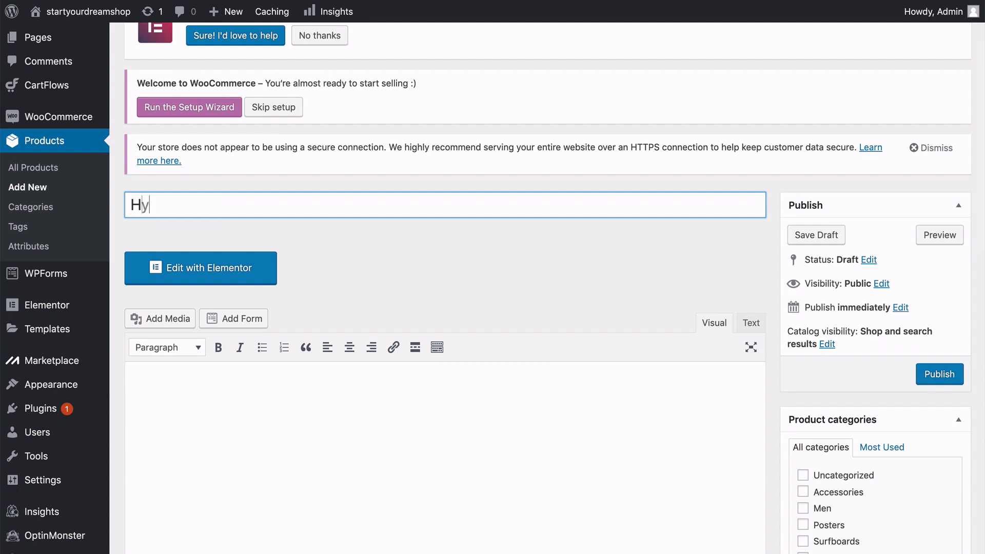
text(dro Force Paddle)
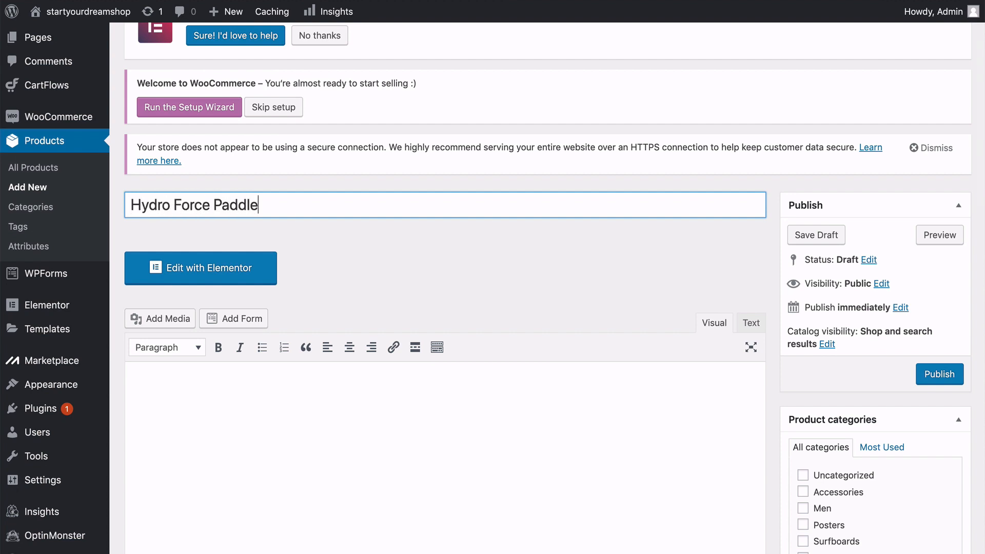
Paste the copied Hydros Intermediate River Carbon Paddle text into the main product description.
scroll(159, 215, down, 5)
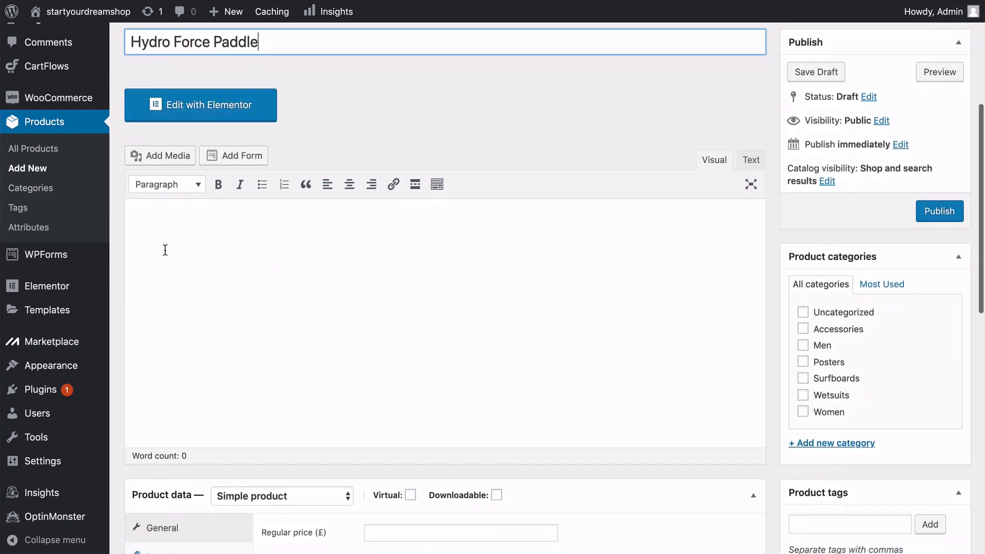
click(164, 249)
text(Hydros Intermediate River Carbon Paddle has an excellent flex/weight ratio, beginner and aspiring paddlers alike with all the characteristics needed to progress.)
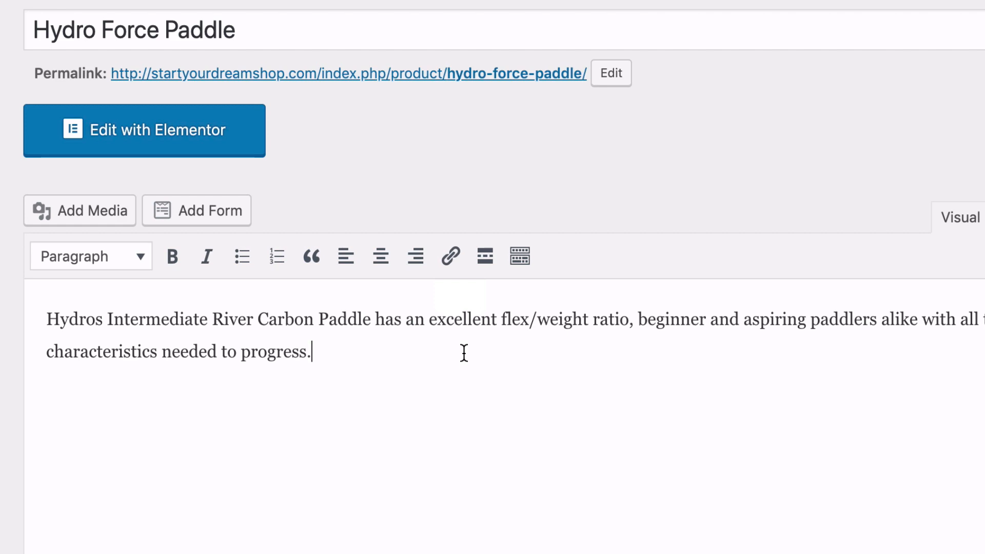
Set the paddle product's regular price to £150.
scroll(402, 244, down, 5)
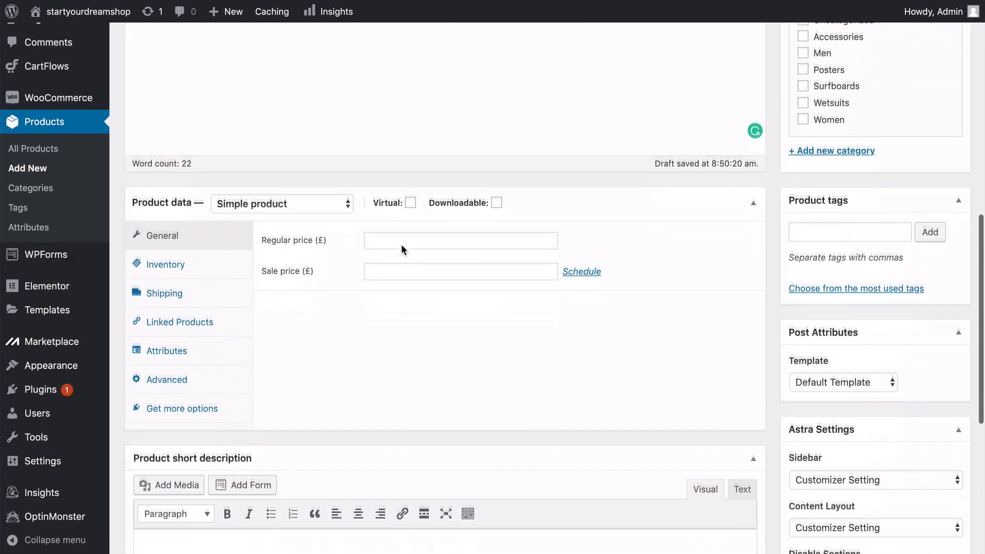
click(393, 217)
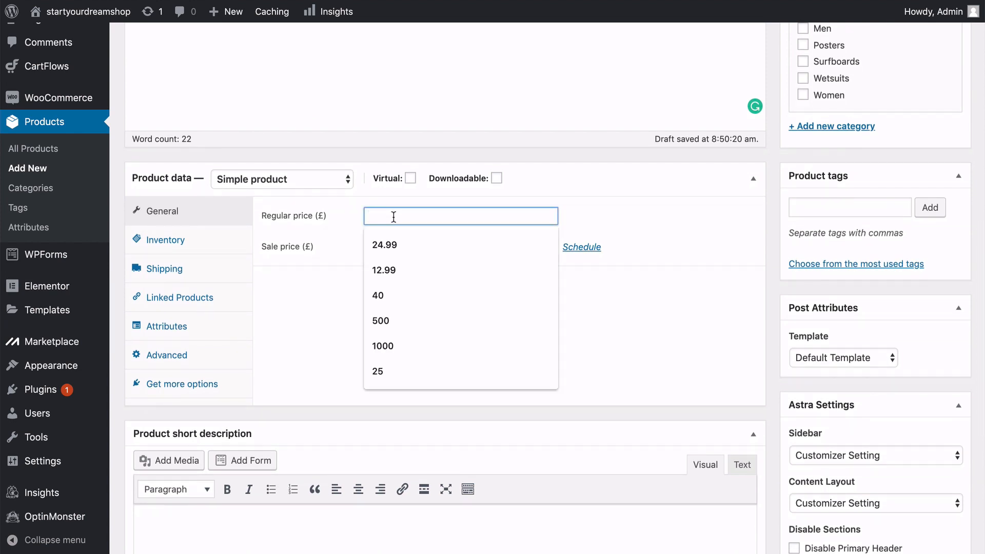
text(150)
click(317, 274)
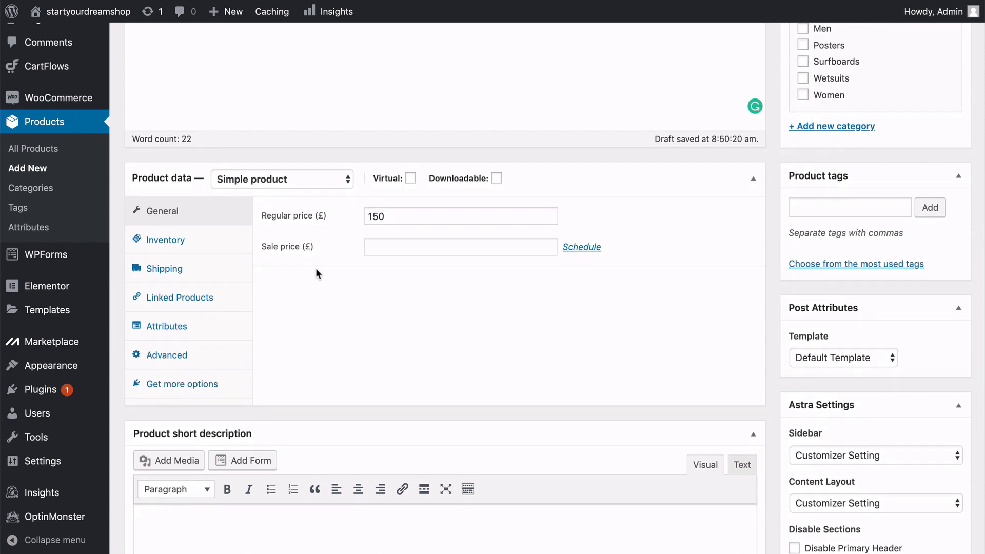
Assign the paddles shipping class in the new product's shipping data.
click(211, 246)
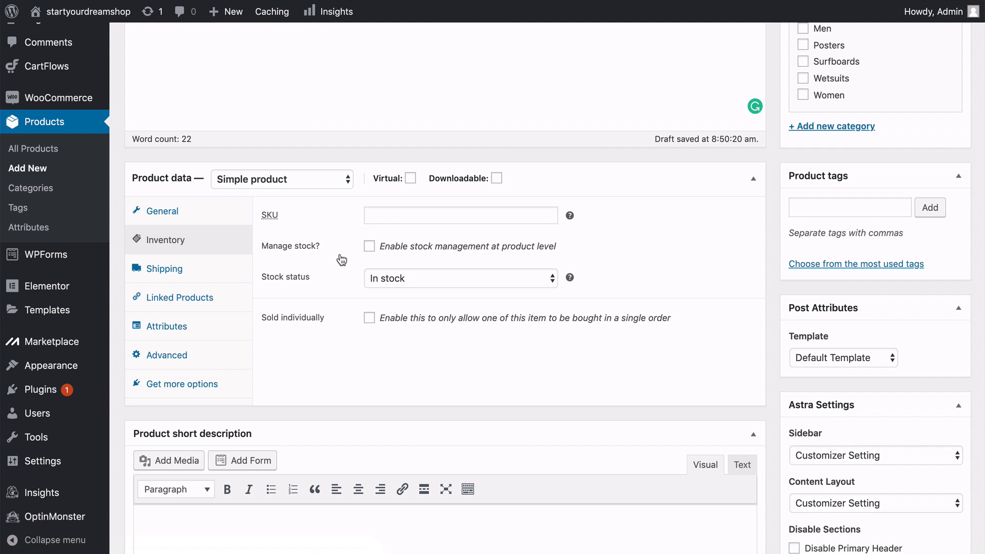
click(212, 270)
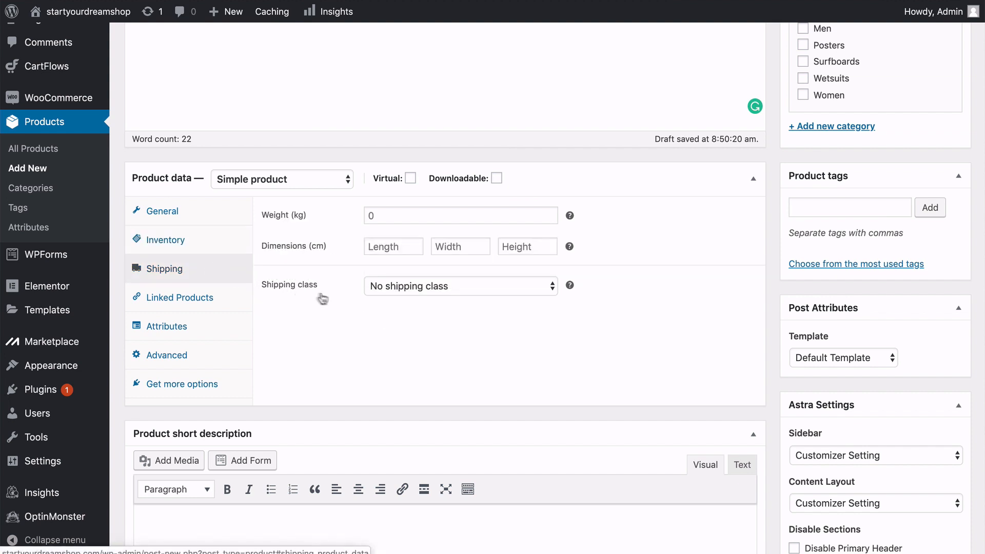
click(400, 285)
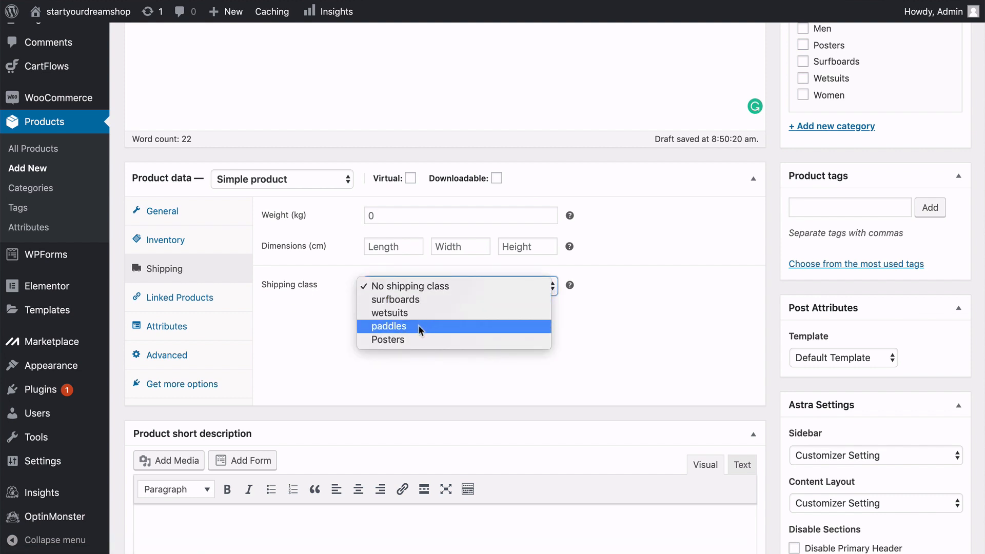
click(418, 325)
click(281, 322)
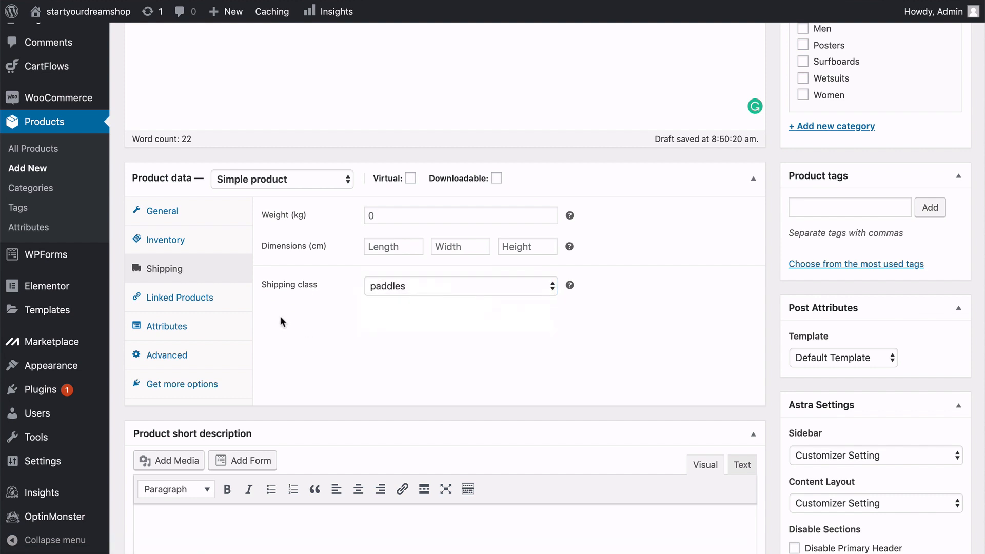
Paste the same Hydros Intermediate River Carbon Paddle text into the product short description.
scroll(281, 320, down, 2)
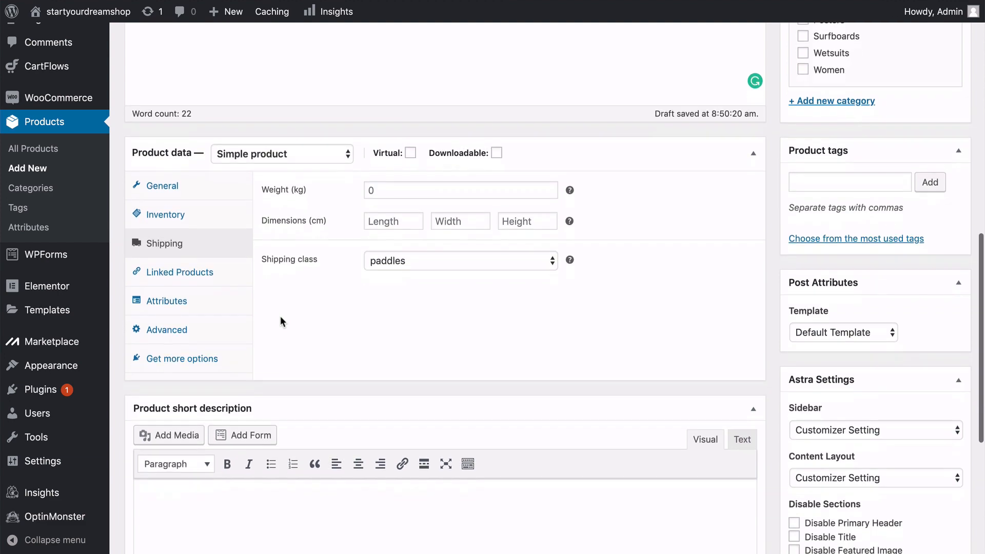
scroll(280, 322, down, 7)
click(231, 318)
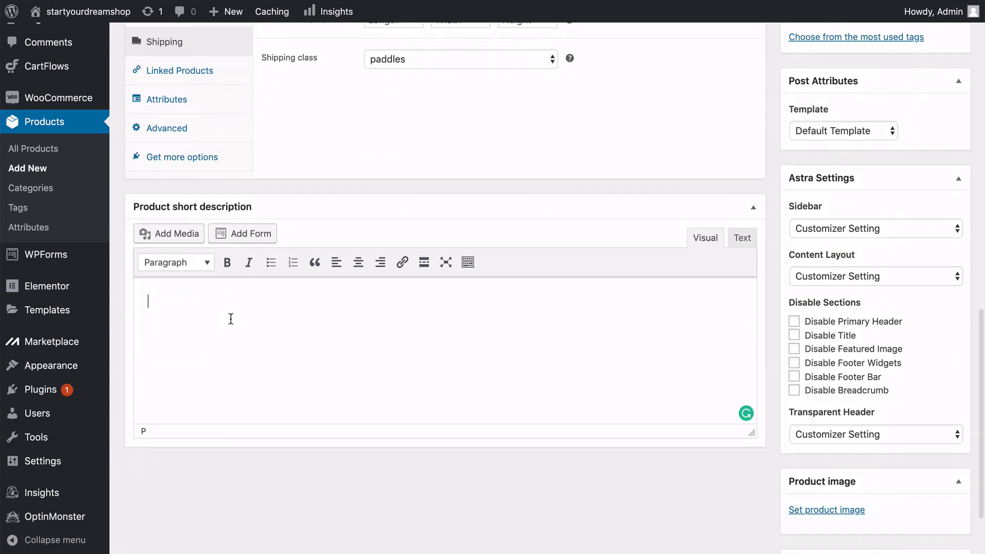
text(Hydros Intermediate River Carbon Paddle has an excellent flex/weight ratio, beginner and aspiring paddlers alike with all the characteristics needed to progress.)
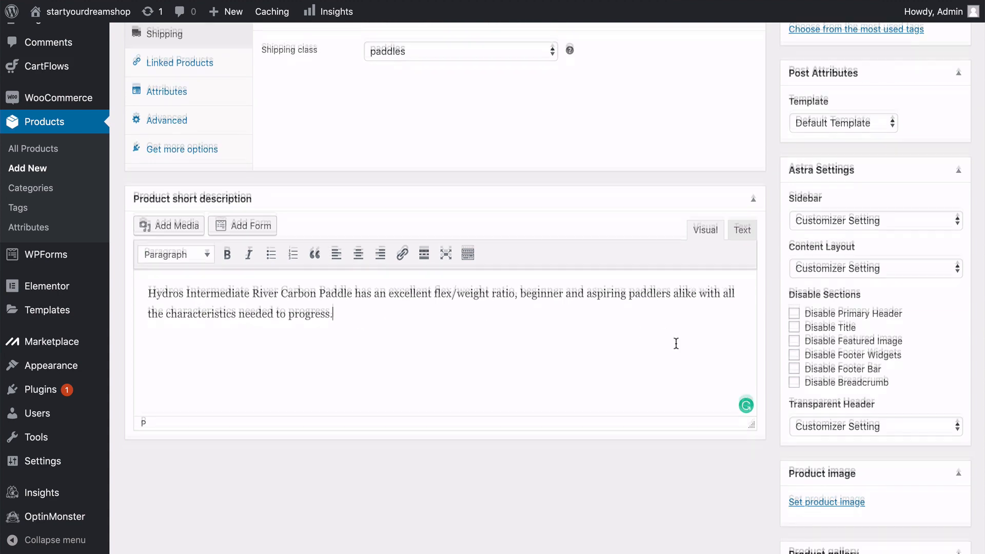
Create a new product category named "Paddles" for the Hydro Force Paddle product.
scroll(675, 343, up, 9)
scroll(676, 343, up, 8)
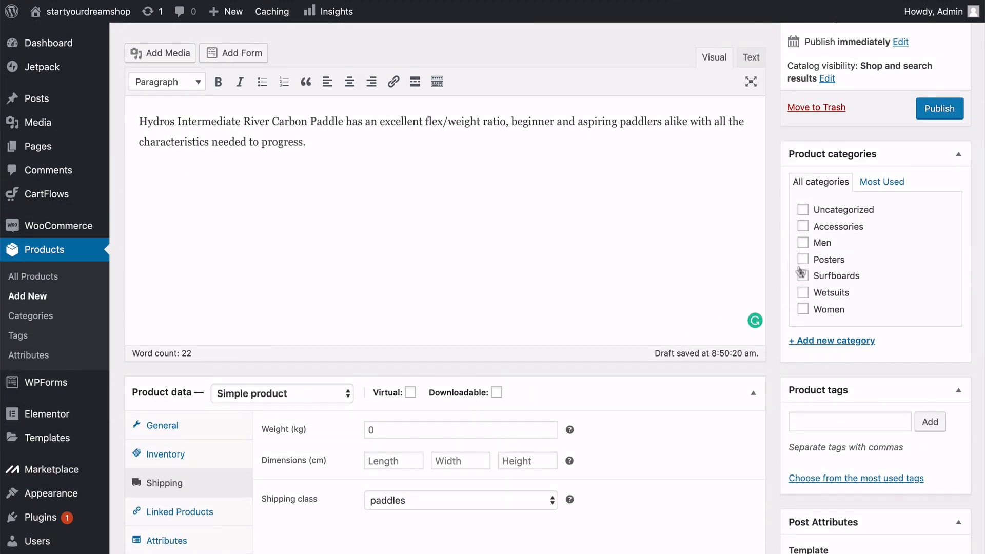
click(821, 341)
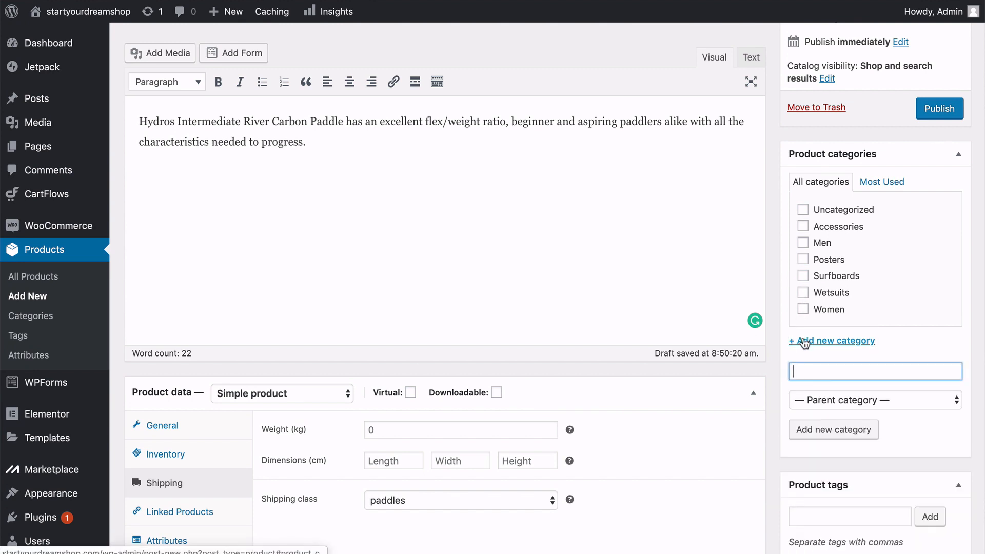
text(Paddles)
key(Return)
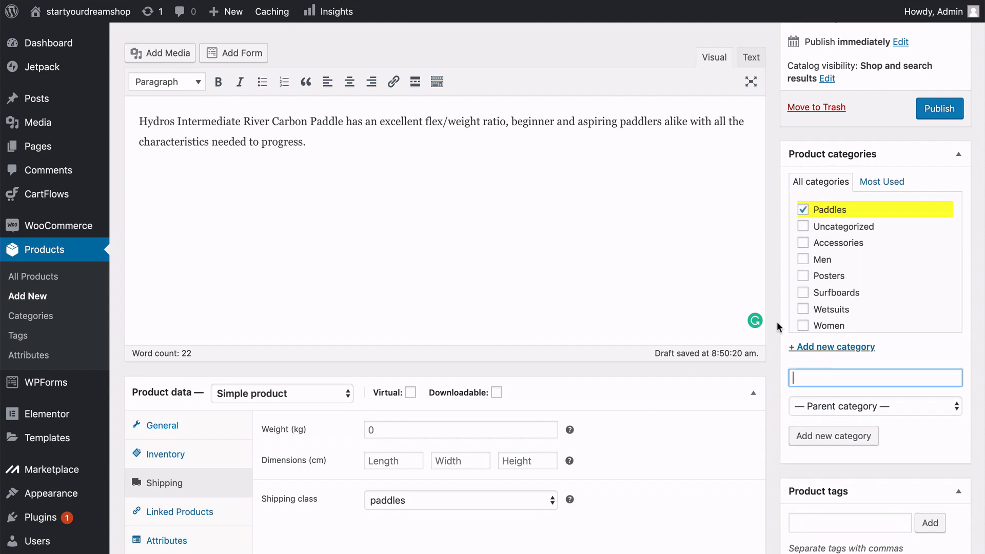
Upload the photo of three wooden paddles from the Products folder and set it as the Hydro Force Paddle's product image.
scroll(777, 322, down, 1)
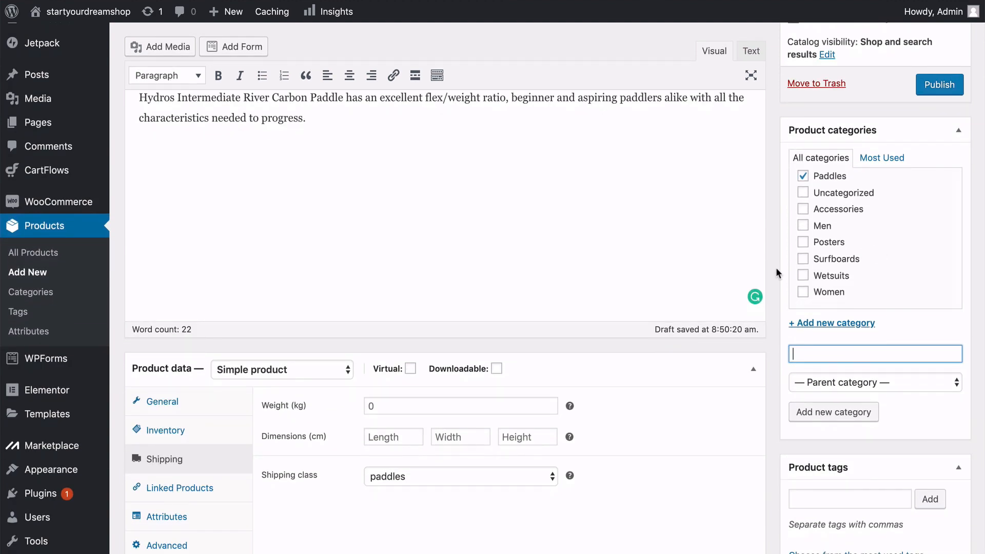
scroll(775, 267, down, 5)
scroll(774, 267, down, 3)
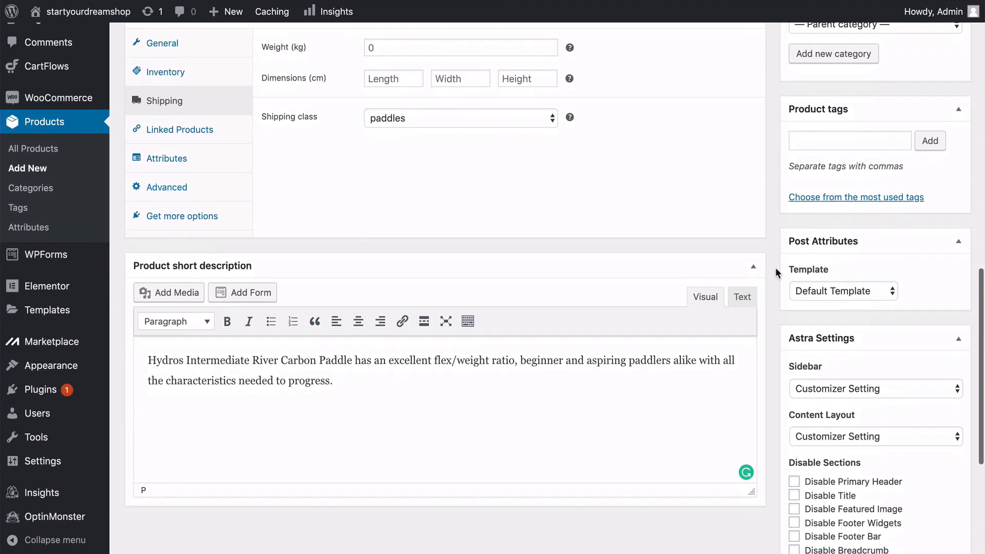
scroll(775, 267, down, 2)
scroll(775, 266, down, 4)
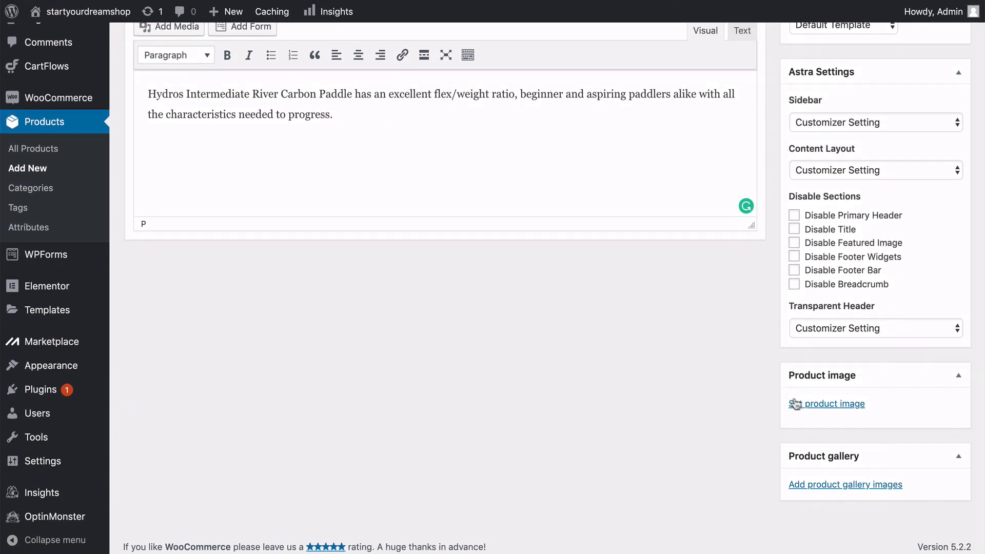
click(796, 404)
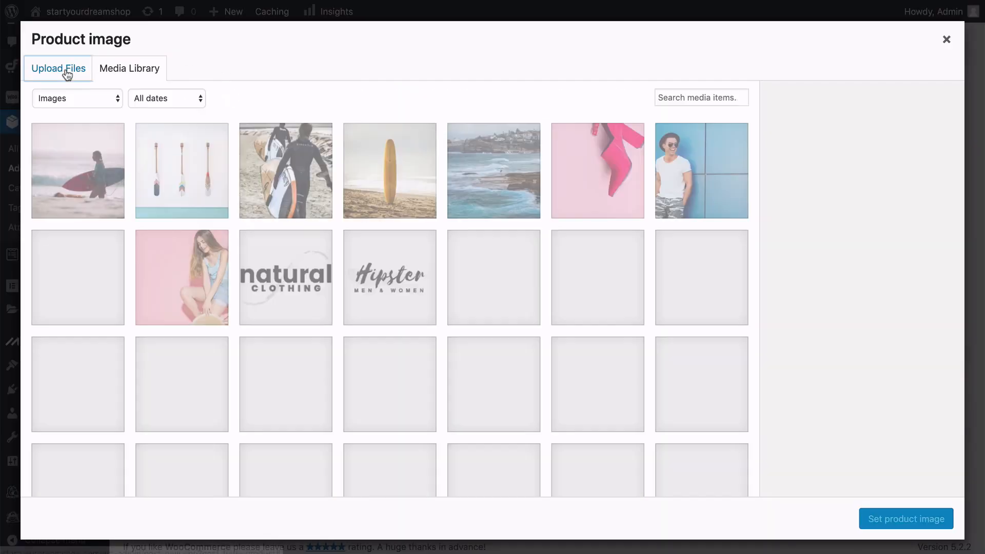
click(65, 70)
click(491, 294)
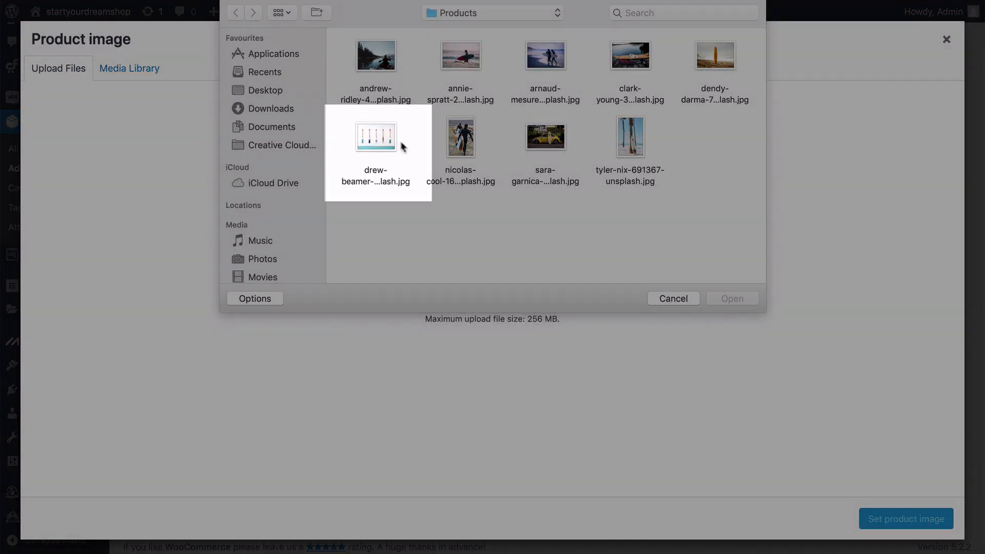
click(391, 142)
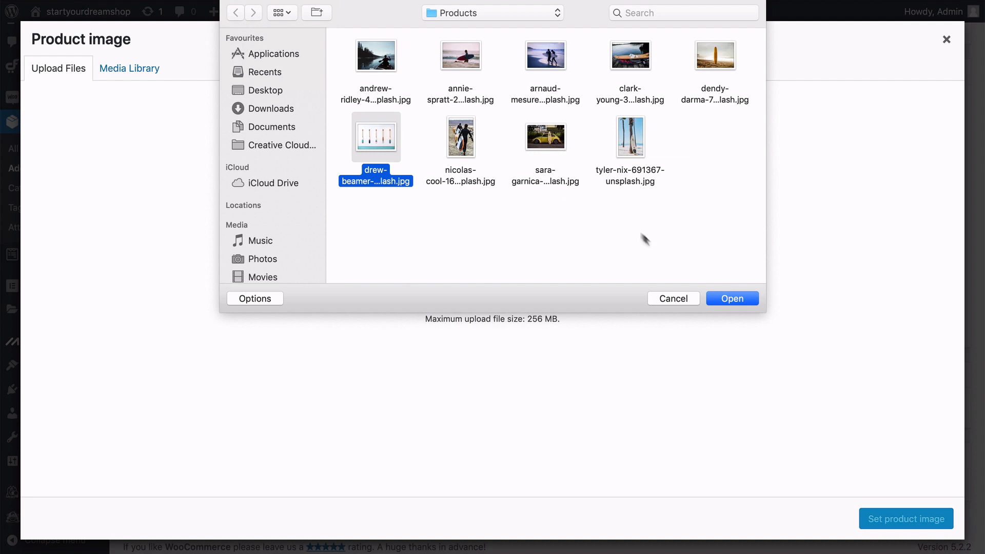
click(734, 298)
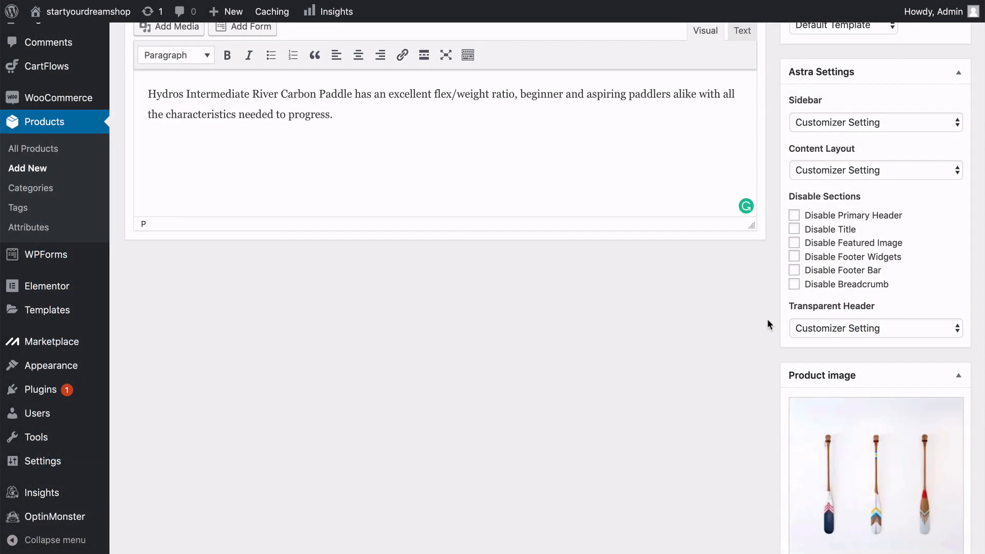
Check over the completed Hydro Force Paddle product and publish it.
scroll(768, 320, down, 5)
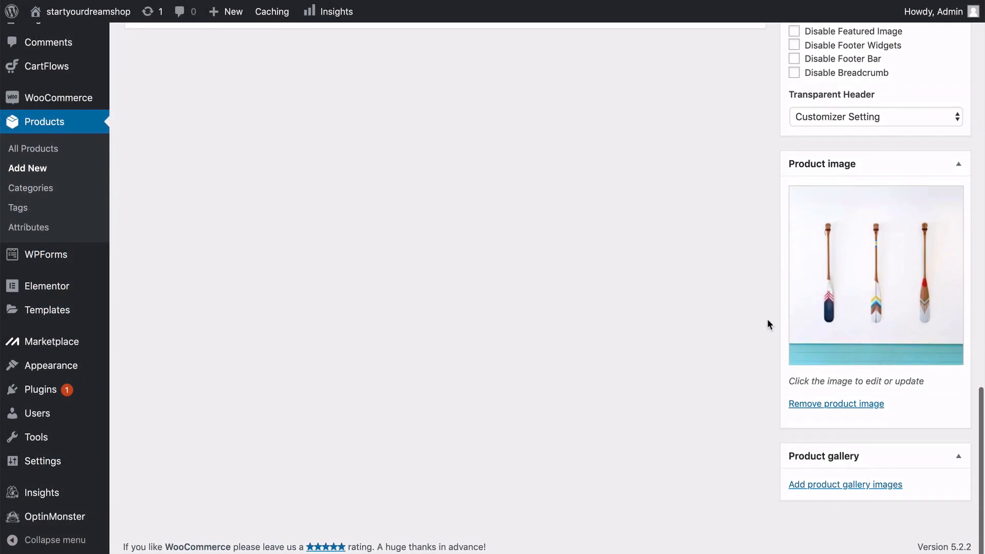
scroll(767, 325, up, 5)
scroll(767, 325, up, 5)
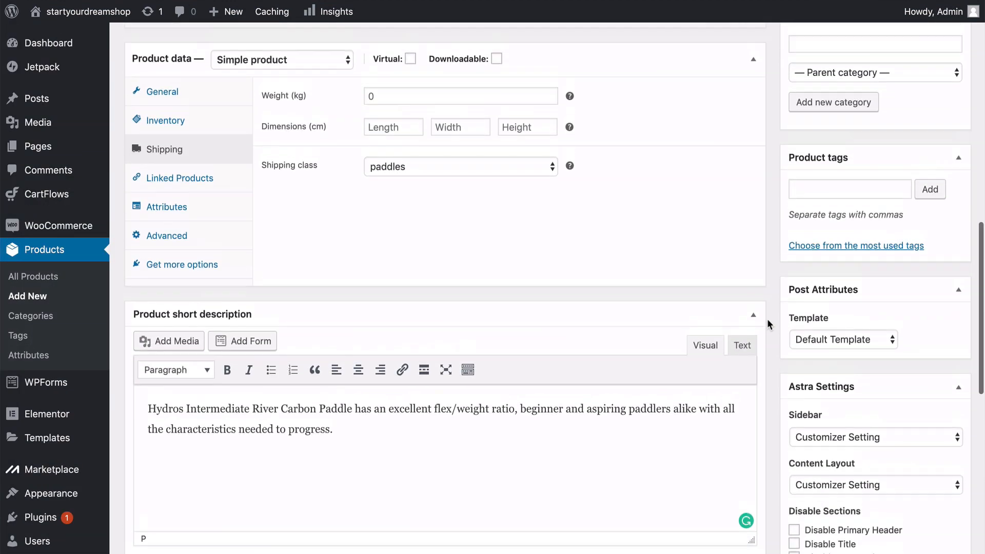
scroll(768, 320, up, 5)
scroll(768, 319, up, 5)
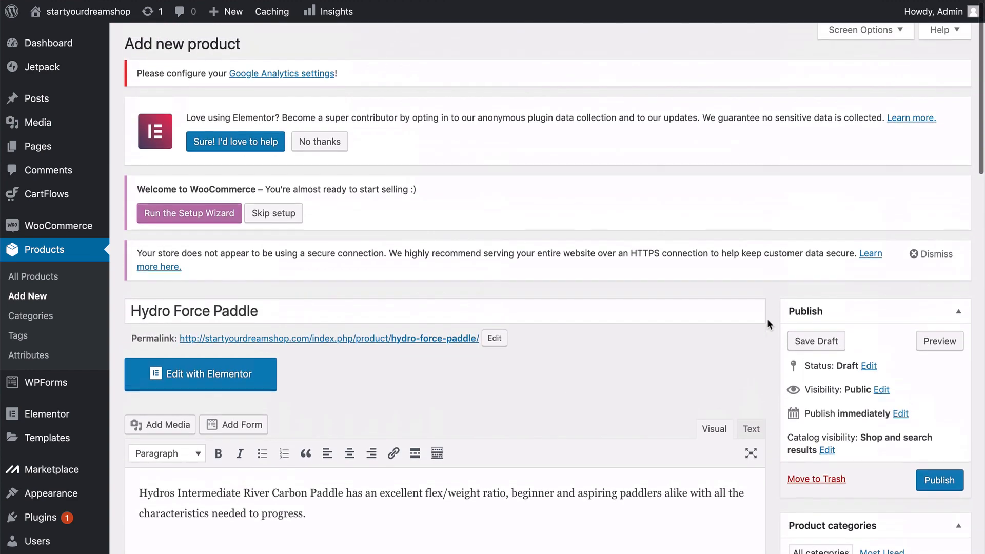
scroll(768, 318, down, 3)
click(933, 362)
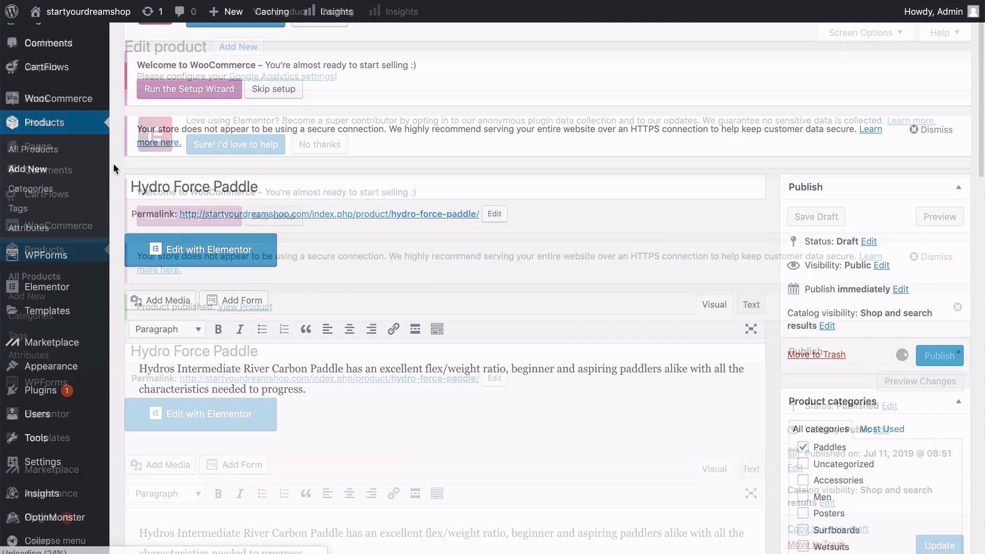
Start another new product and name it "HX1 Surfboard".
click(235, 48)
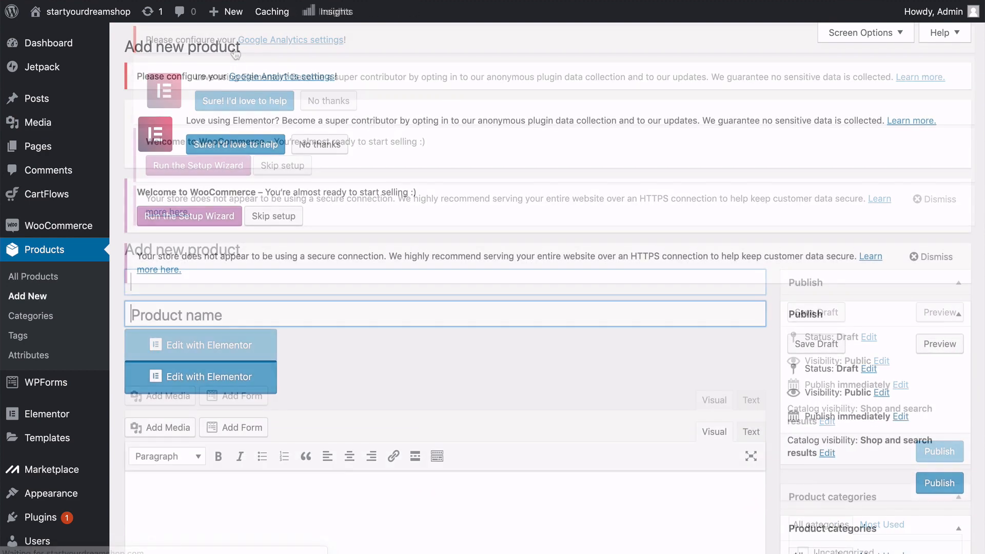
scroll(235, 54, down, 2)
text(HX)
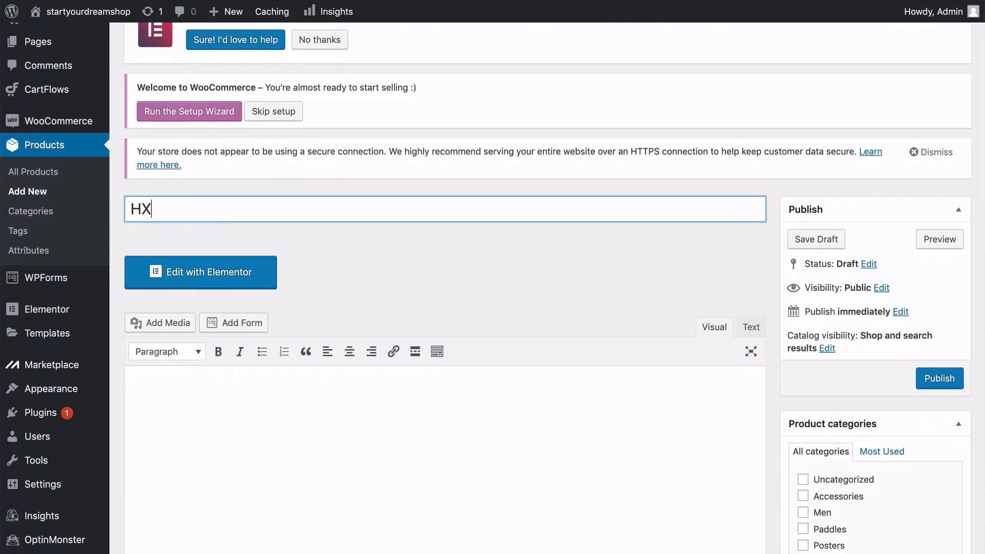
text(1 Surfboard)
click(770, 243)
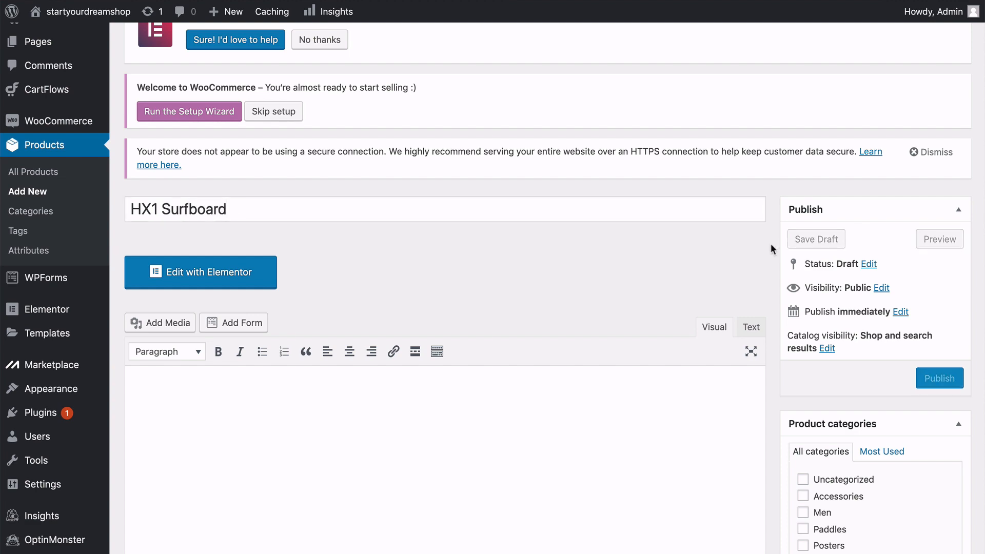
Paste the HX1 board text into the main product description and assign the existing Surfboards category.
scroll(771, 245, down, 2)
click(497, 267)
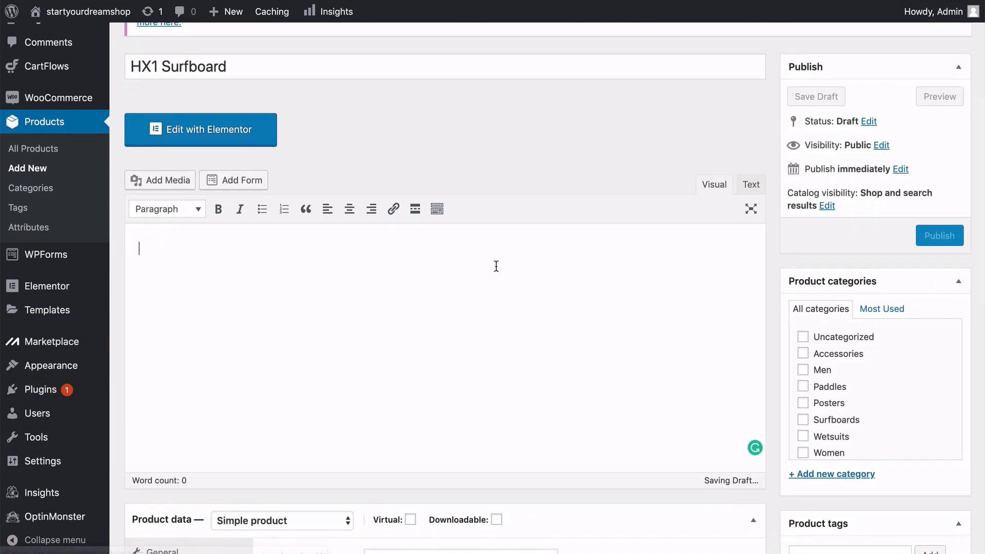
text(HX1 board paddles like a dream and the flatter and wider dimensions maintain speed no matter how mushy or uninspiring the surf conditions.)
click(803, 419)
Set the surfboard's regular price to £575 and its sale price to £495.
scroll(496, 308, down, 6)
click(378, 209)
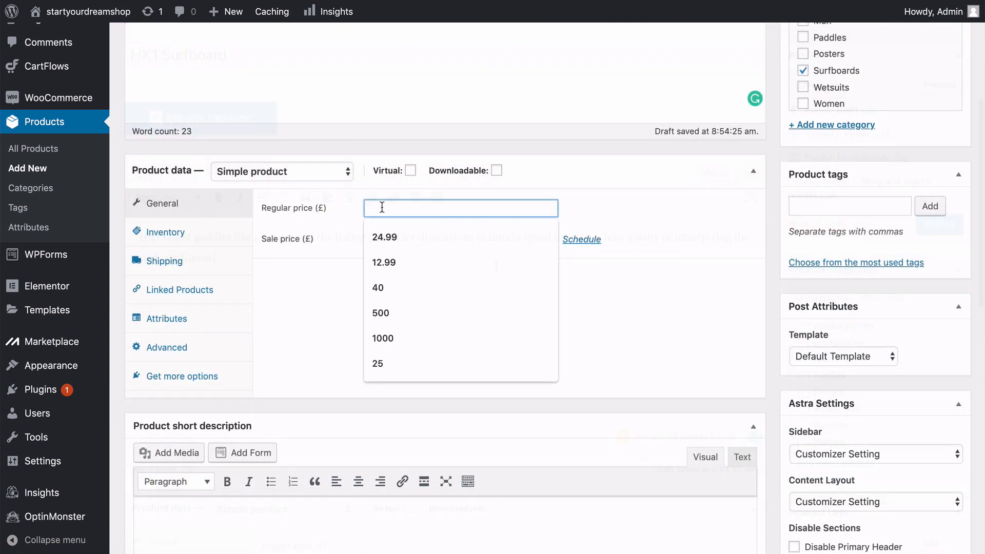
text(575)
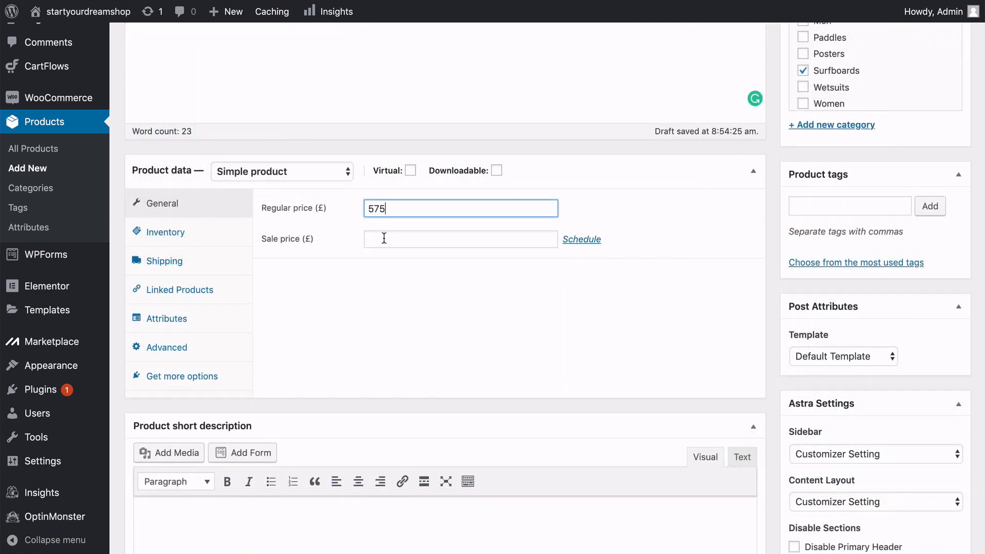
click(384, 238)
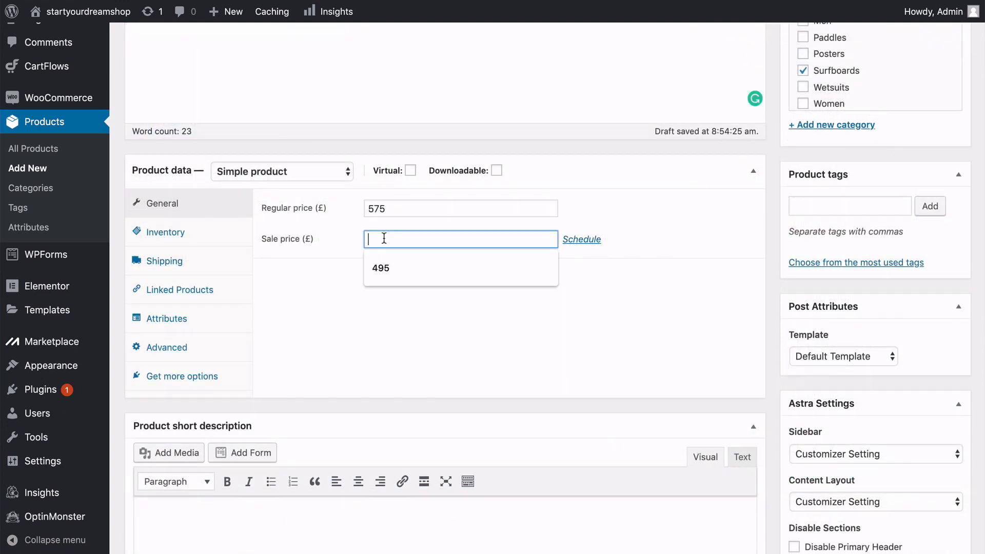
text(495)
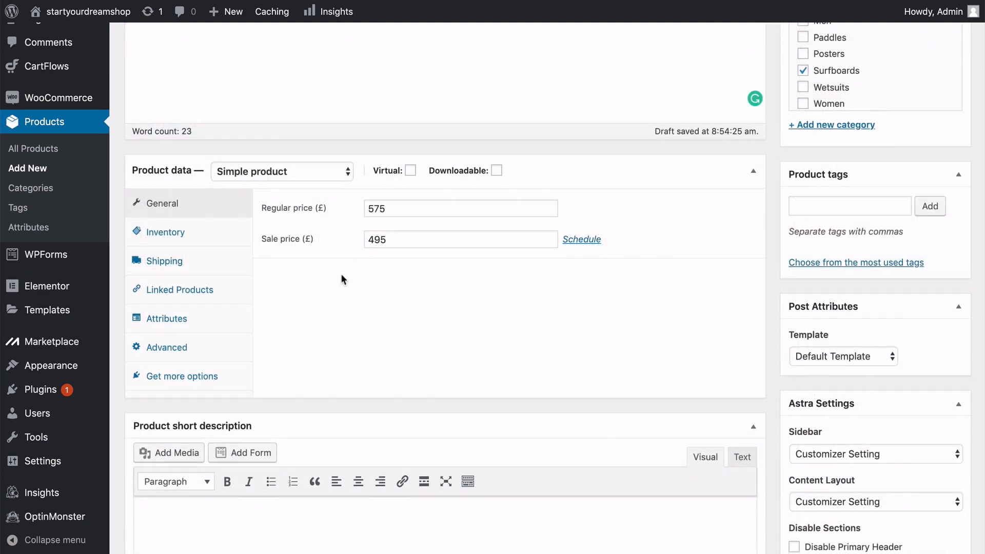
Assign the surfboards shipping class in the HX1 Surfboard's shipping data.
click(220, 235)
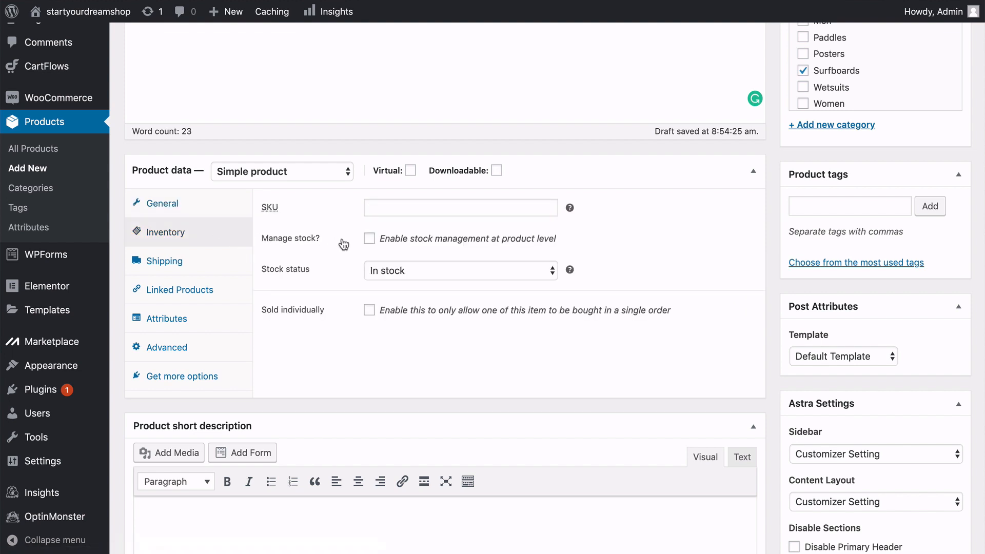
click(213, 263)
click(391, 277)
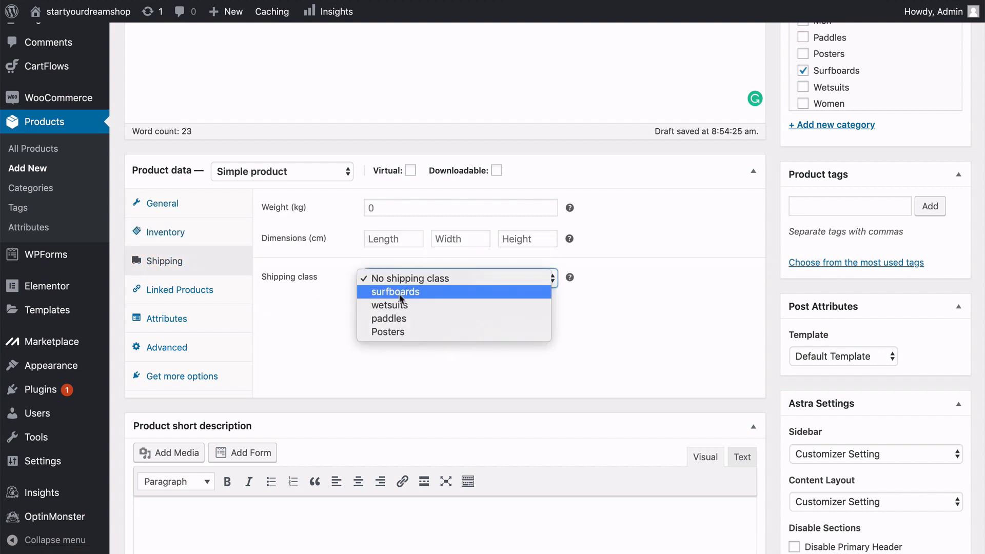
click(400, 295)
Paste the "HX1 board paddles like a dream" text into the product short description.
scroll(334, 312, down, 5)
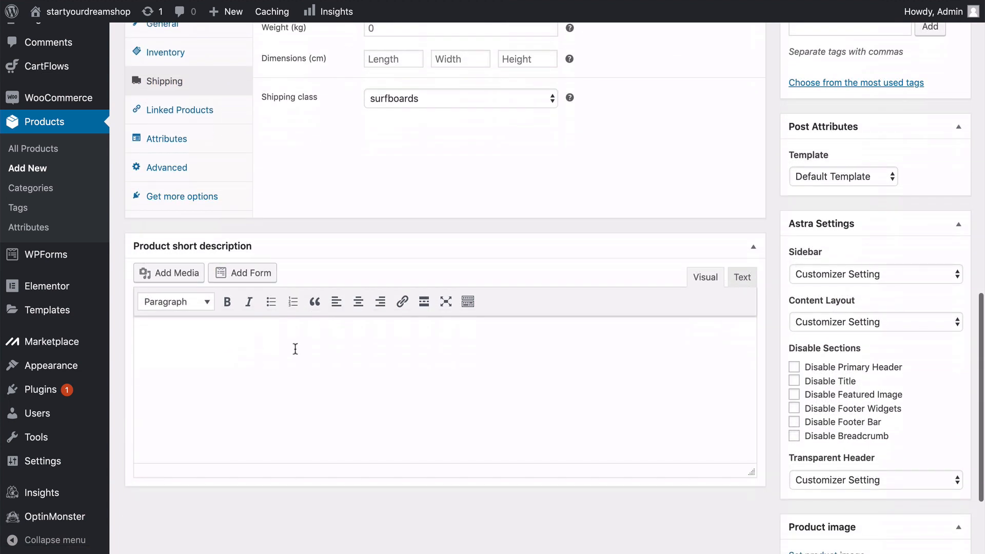
click(295, 349)
text(HX1 board paddles like a dream and the flatter and wider dimensions maintain speed no matter how mushy or uninspiring the surf conditions.)
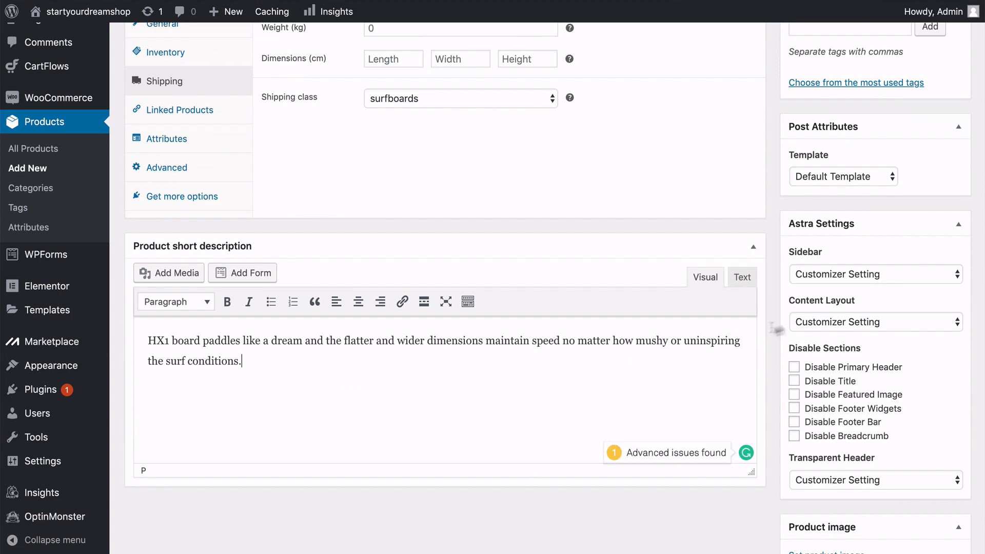
Upload the photo of a surfboard leaning against a palm trunk and set it as the HX1 Surfboard's product image.
scroll(765, 269, down, 4)
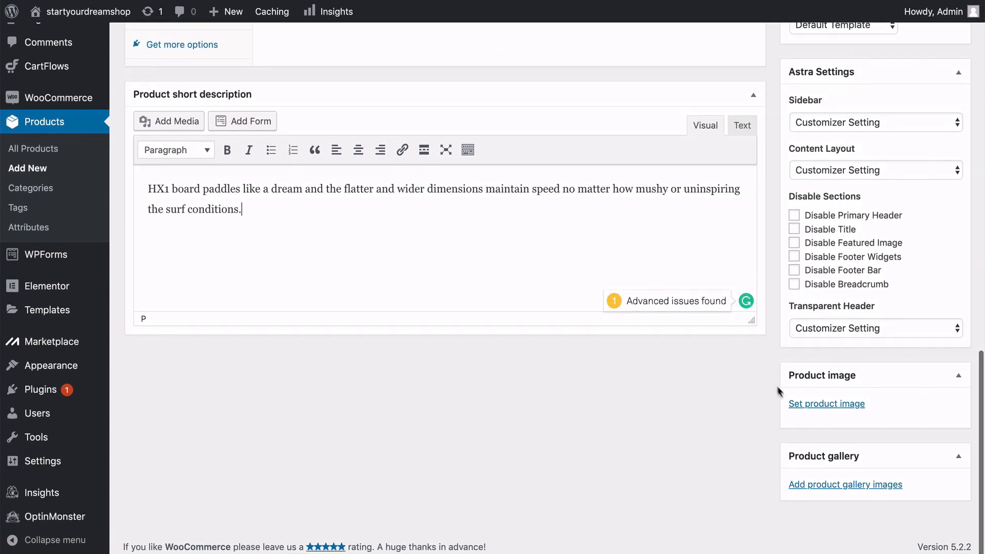
click(826, 404)
click(491, 277)
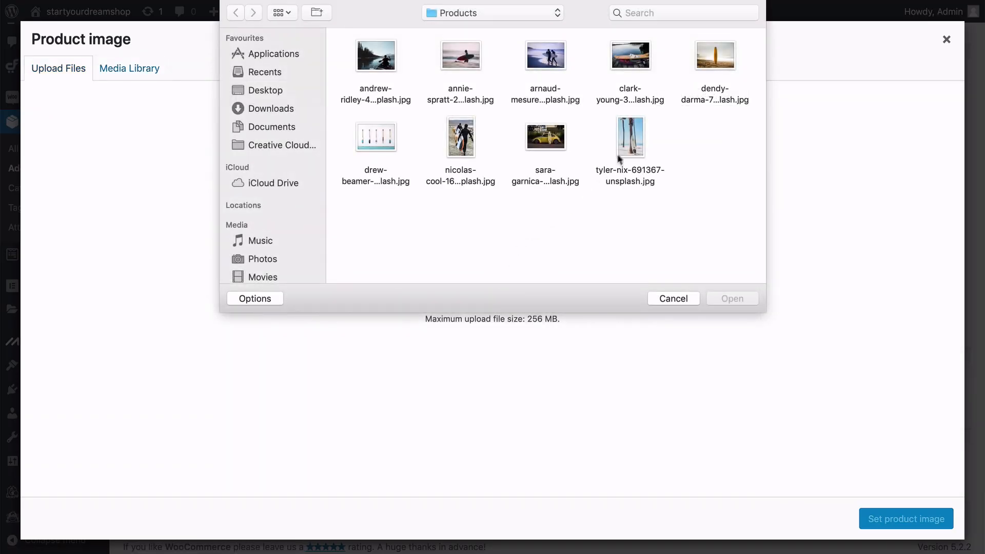
click(619, 154)
click(728, 298)
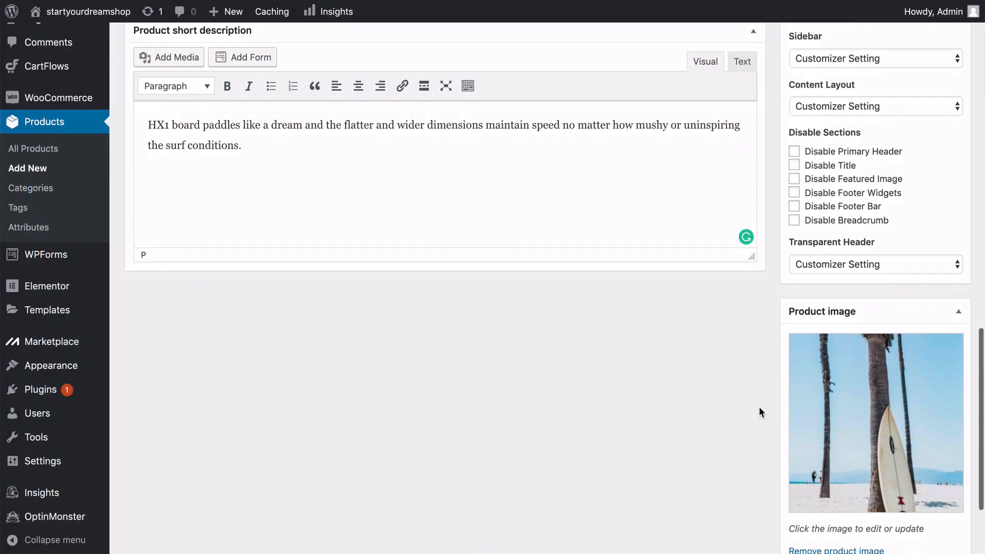
Upload the photo of two surfers carrying boards and add it to the HX1 Surfboard's product gallery.
scroll(759, 406, down, 4)
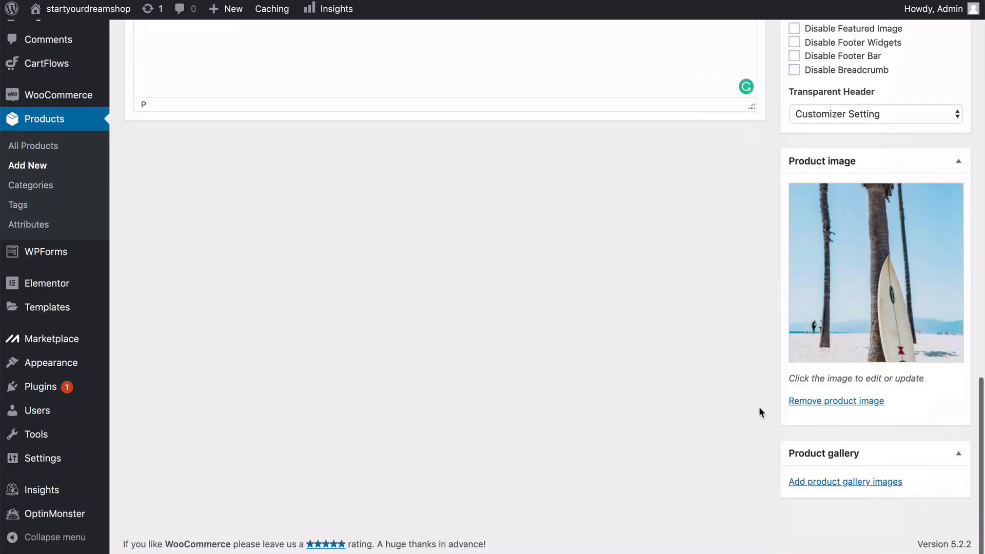
click(814, 483)
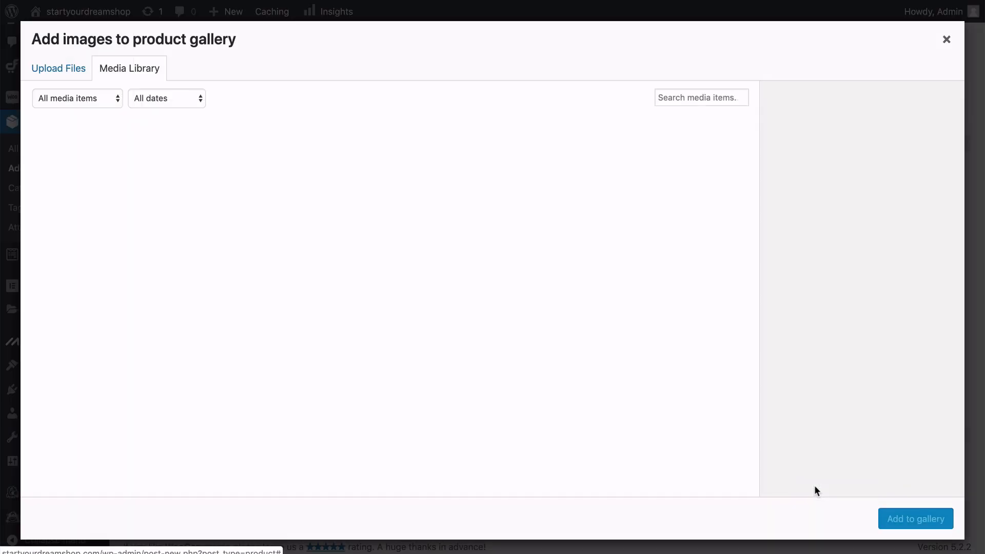
click(77, 72)
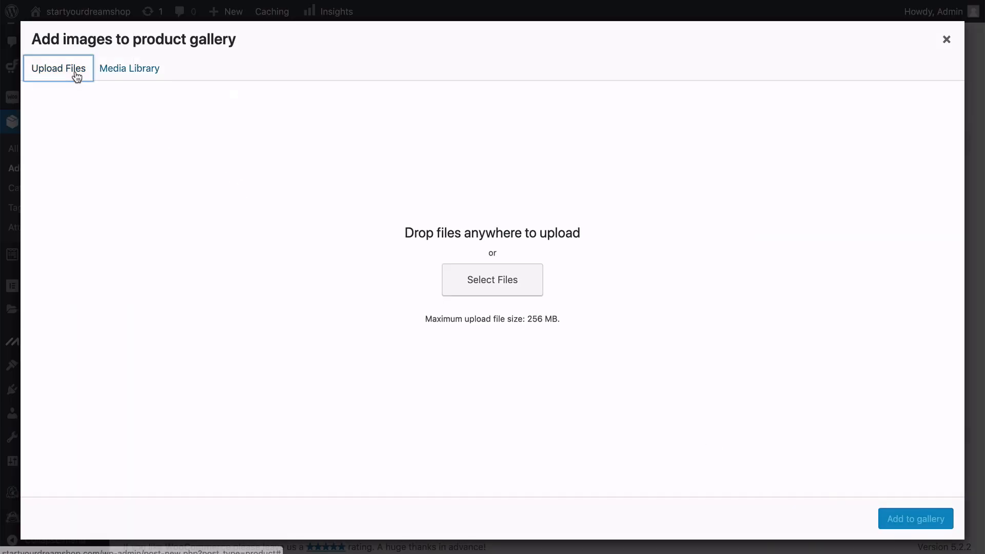
click(482, 281)
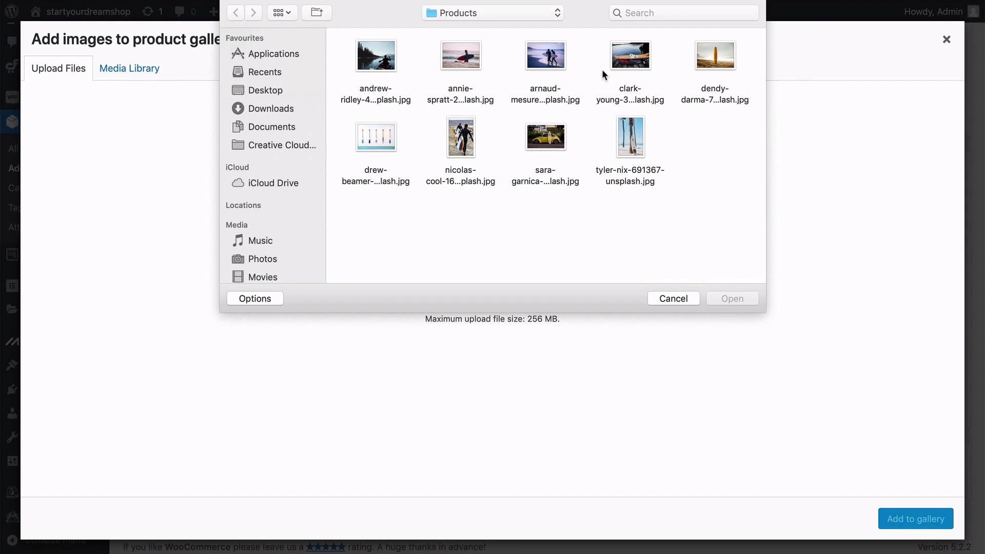
click(557, 60)
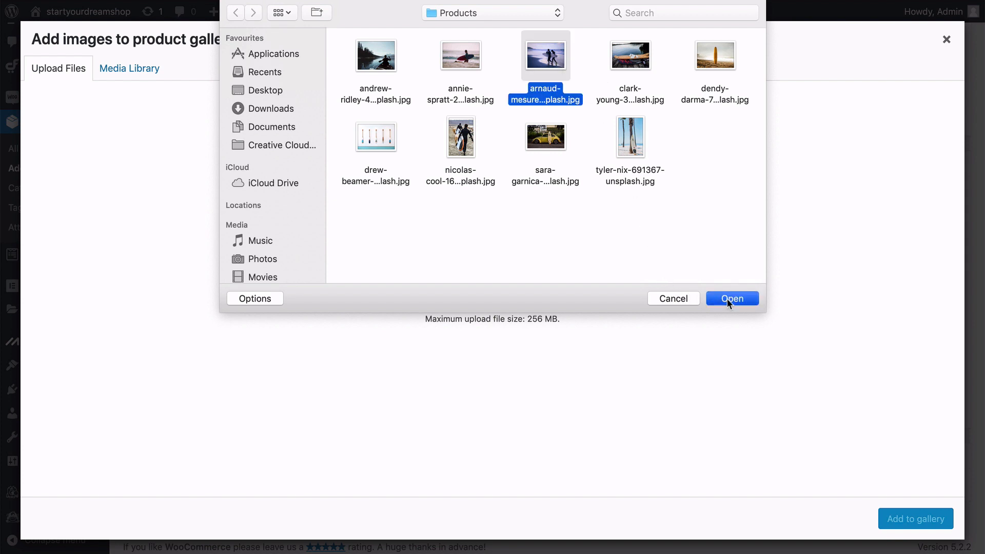
click(727, 298)
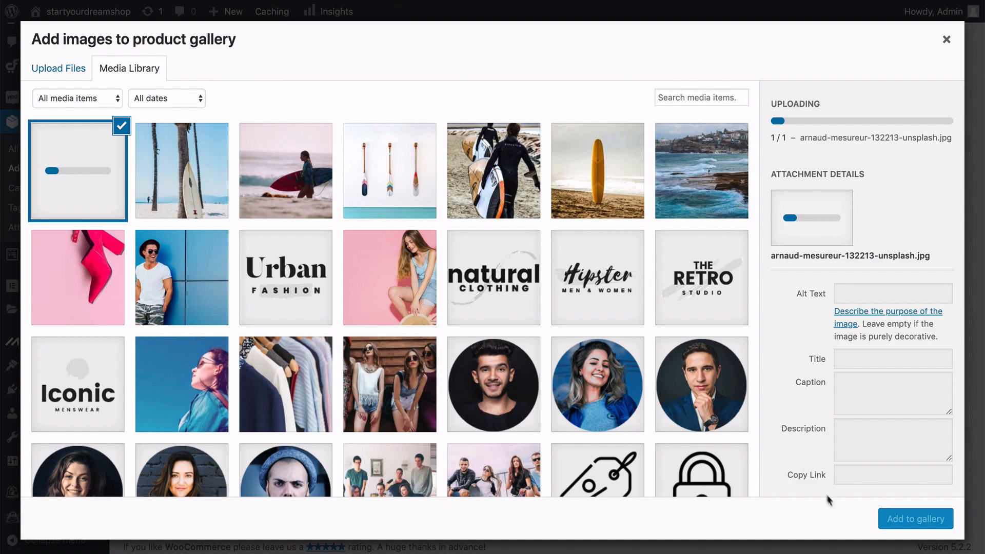
click(906, 519)
scroll(913, 517, down, 1)
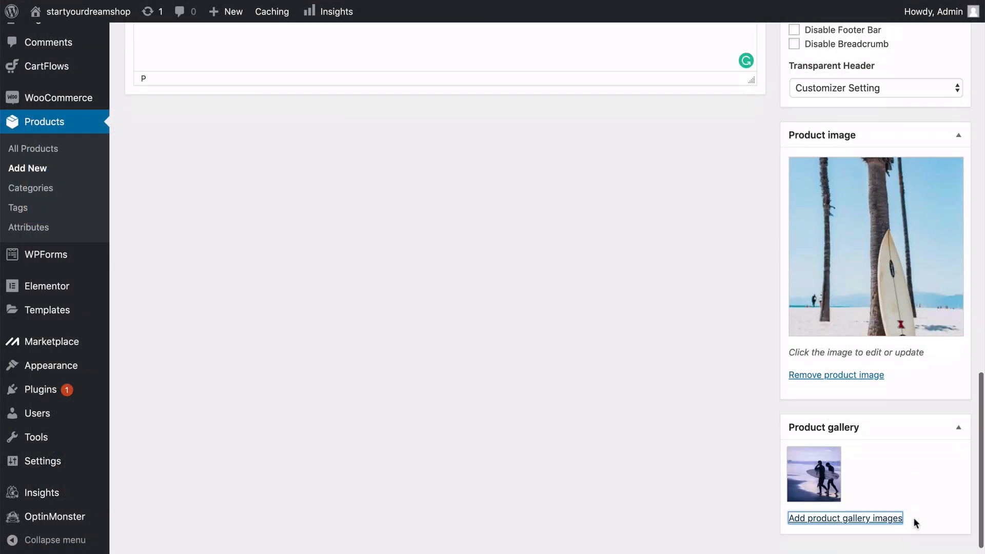
Publish the HX1 Surfboard product.
scroll(913, 517, up, 5)
scroll(913, 518, up, 10)
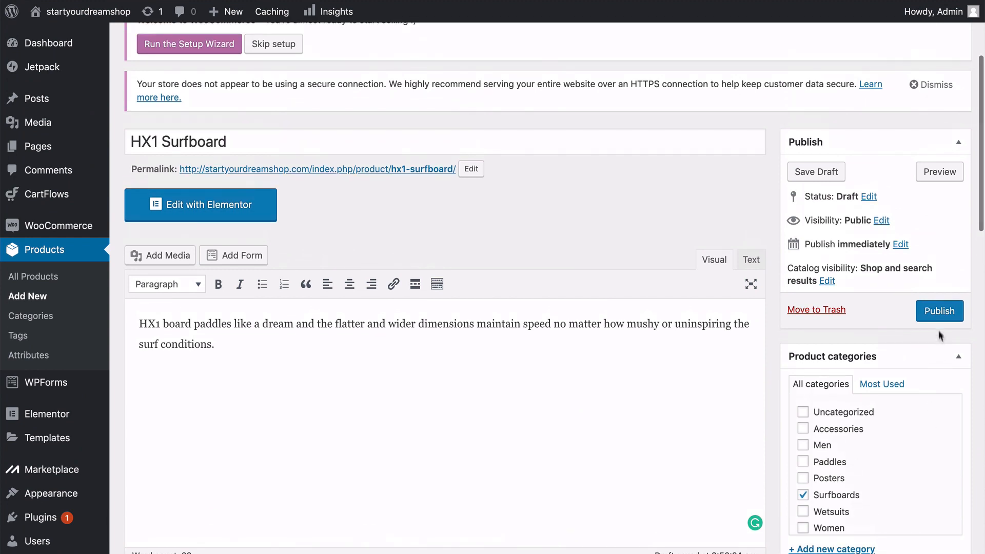
click(939, 314)
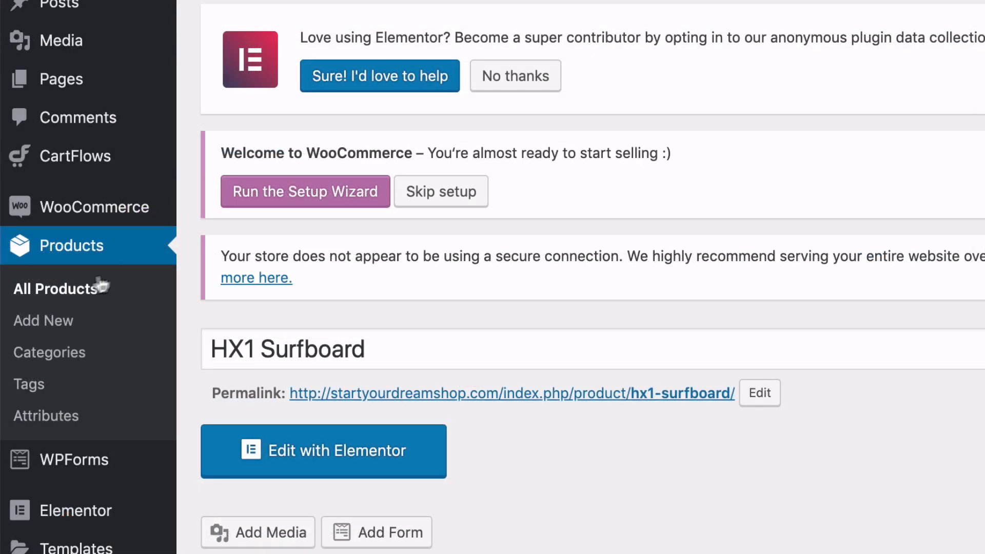
Mark the HX1 Surfboard and Hydro Force Paddle as featured in the list of all products.
click(74, 295)
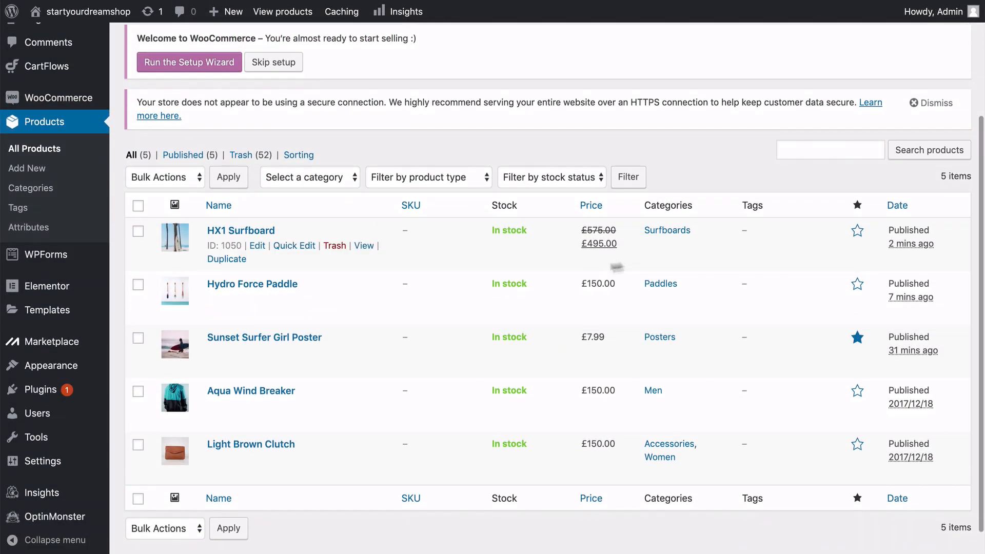
click(858, 231)
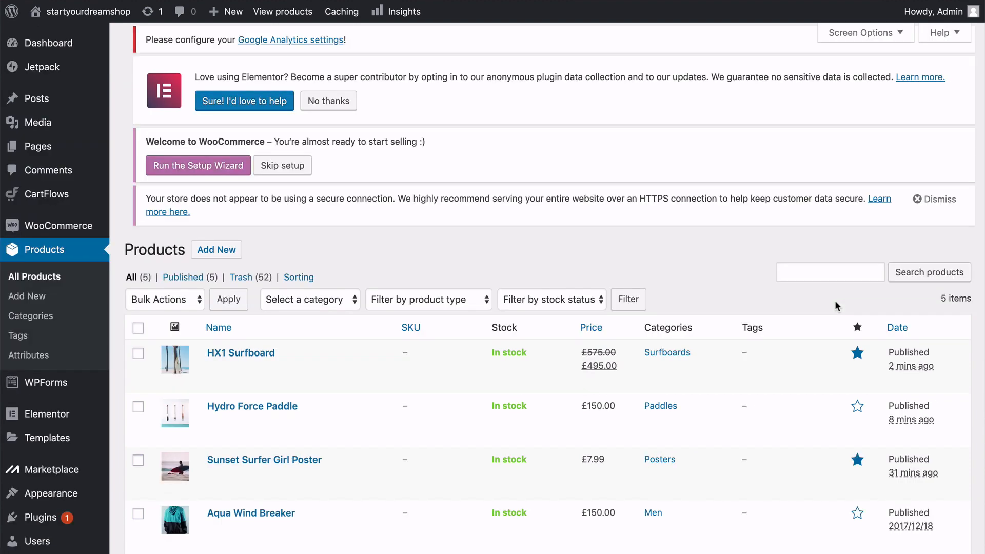
scroll(836, 306, down, 3)
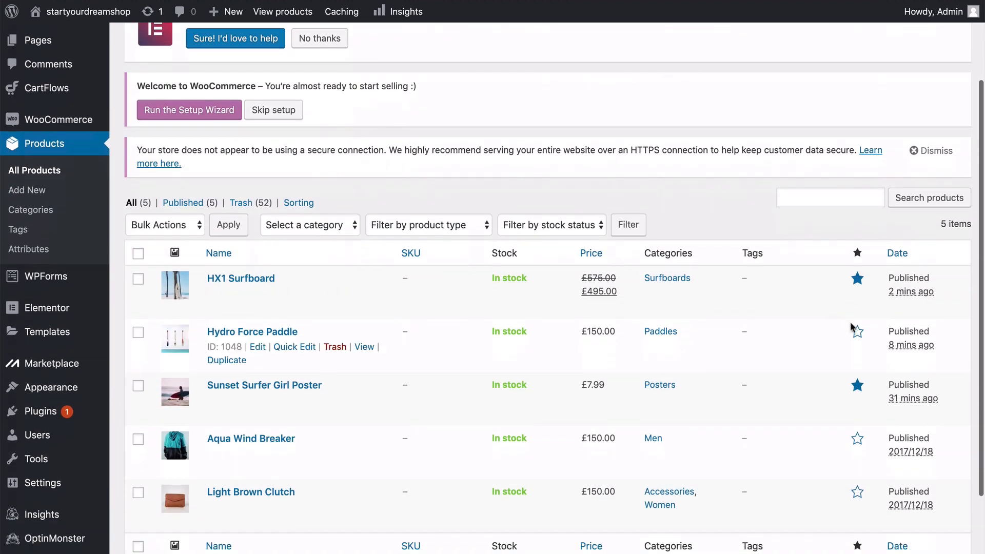
click(856, 331)
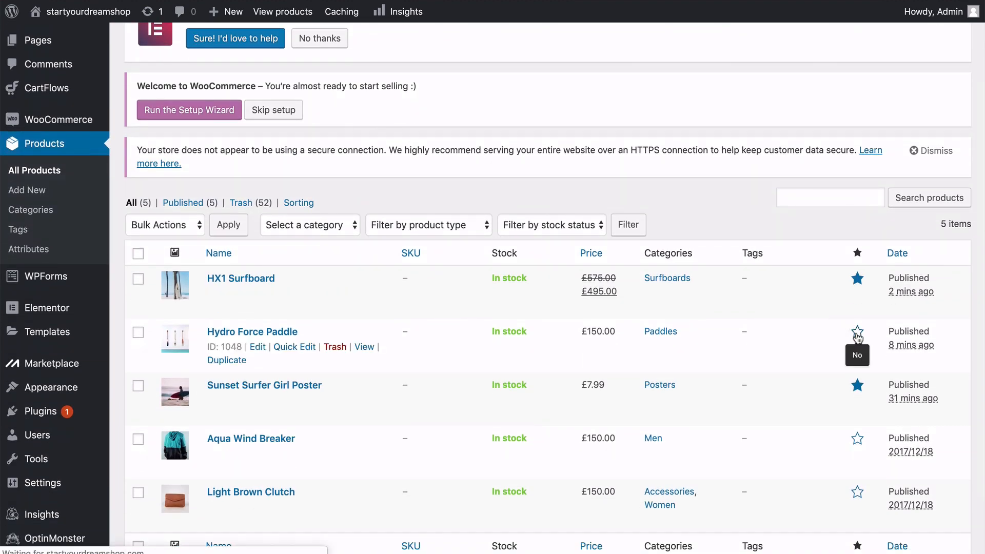
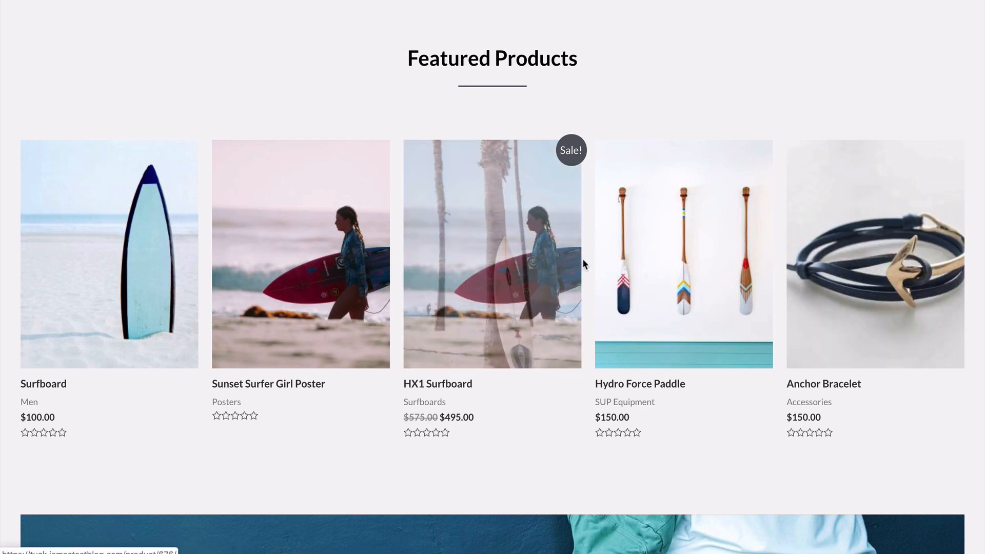
Mark the Aqua Wind Breaker and Light Brown Clutch as featured in the list of all products.
scroll(586, 259, down, 5)
scroll(586, 259, up, 5)
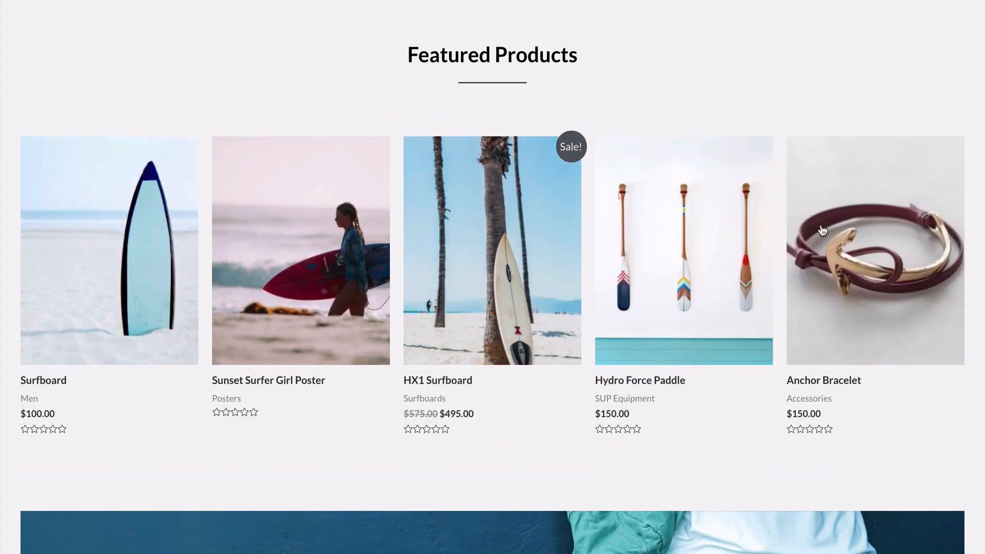
scroll(781, 155, down, 5)
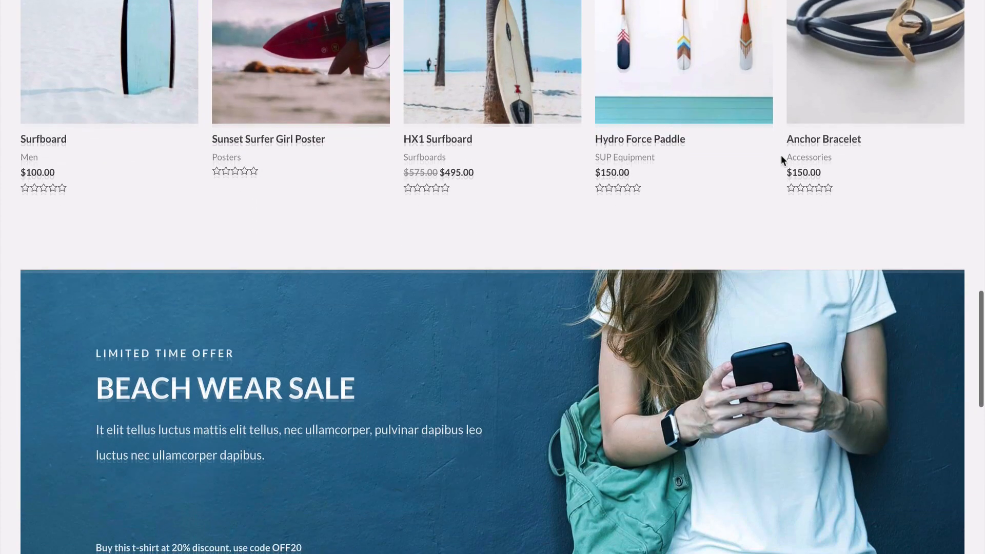
scroll(781, 155, up, 5)
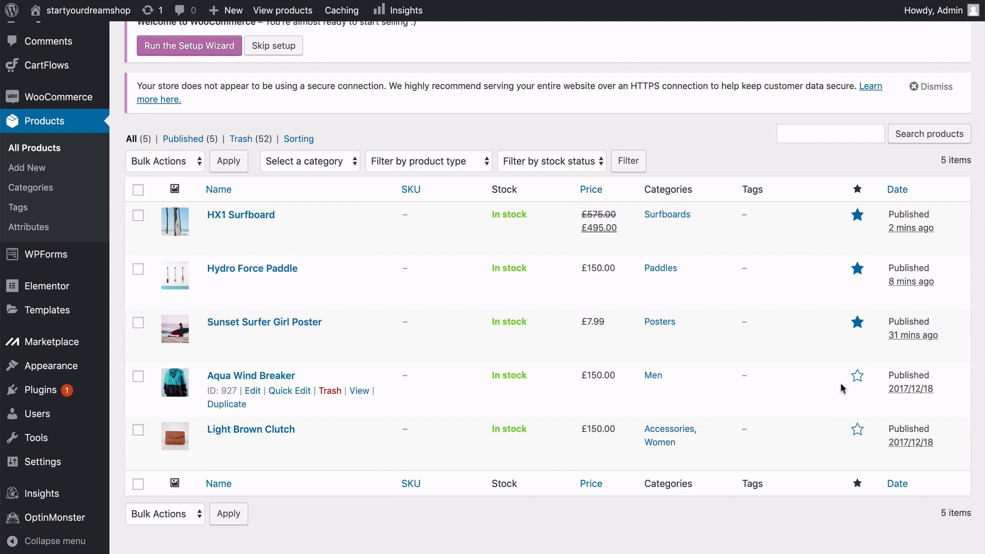
click(858, 379)
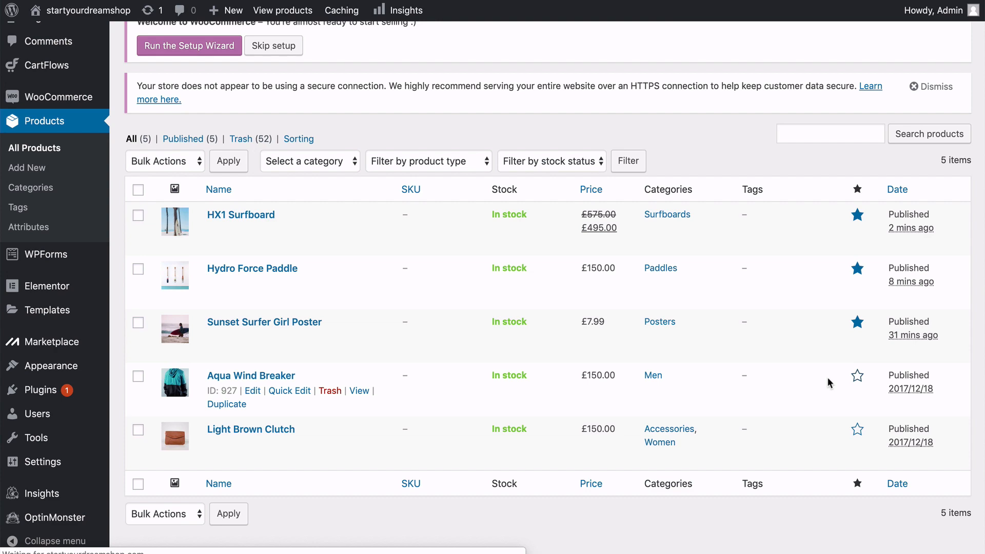
scroll(826, 405, down, 5)
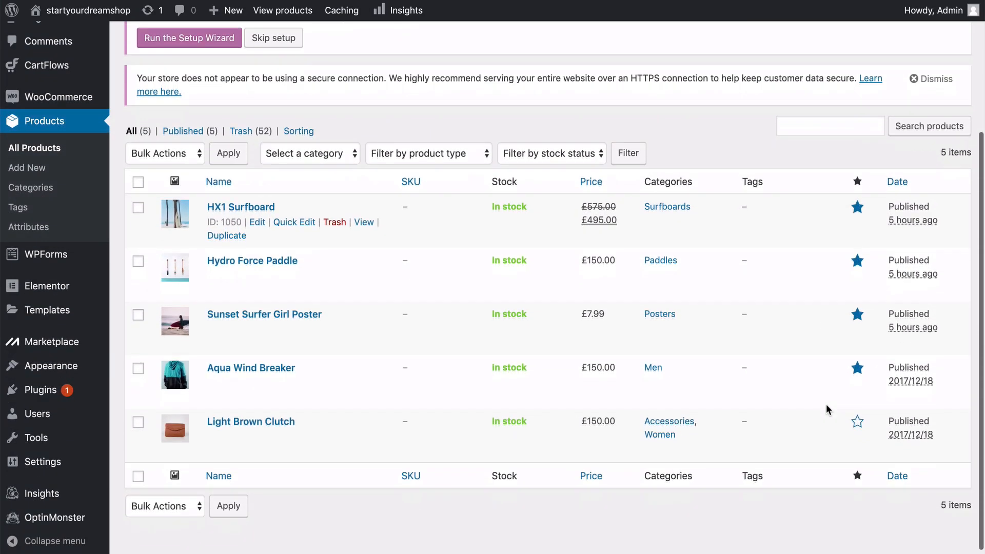
click(857, 423)
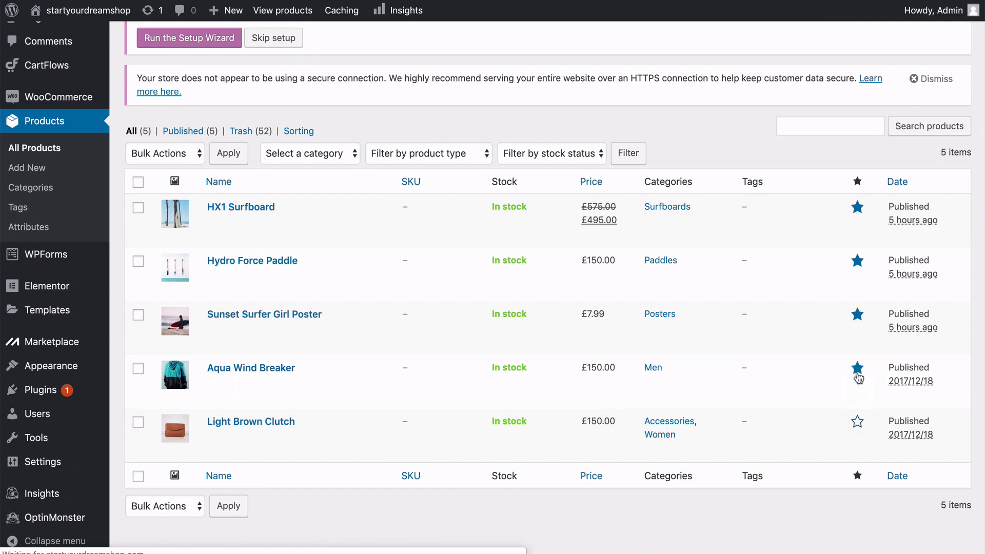
scroll(801, 420, down, 3)
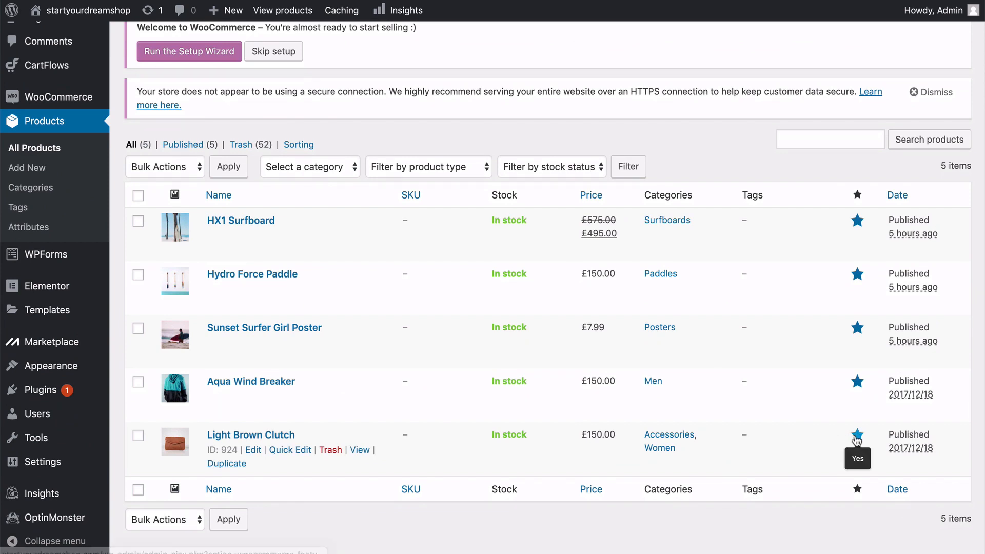
click(857, 436)
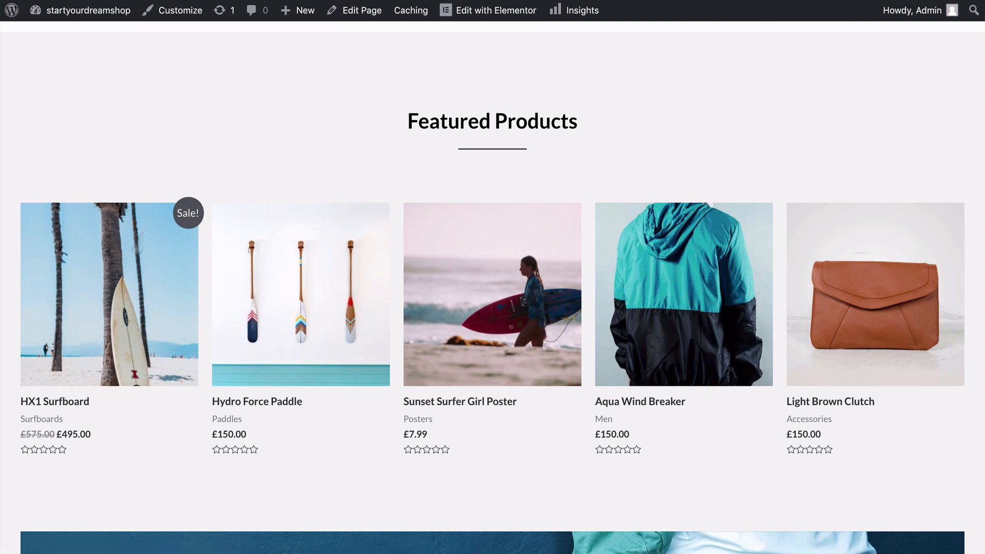
Open the HX1 Surfboard from the storefront's Featured Products, add one to the cart and preview the cart contents.
click(112, 298)
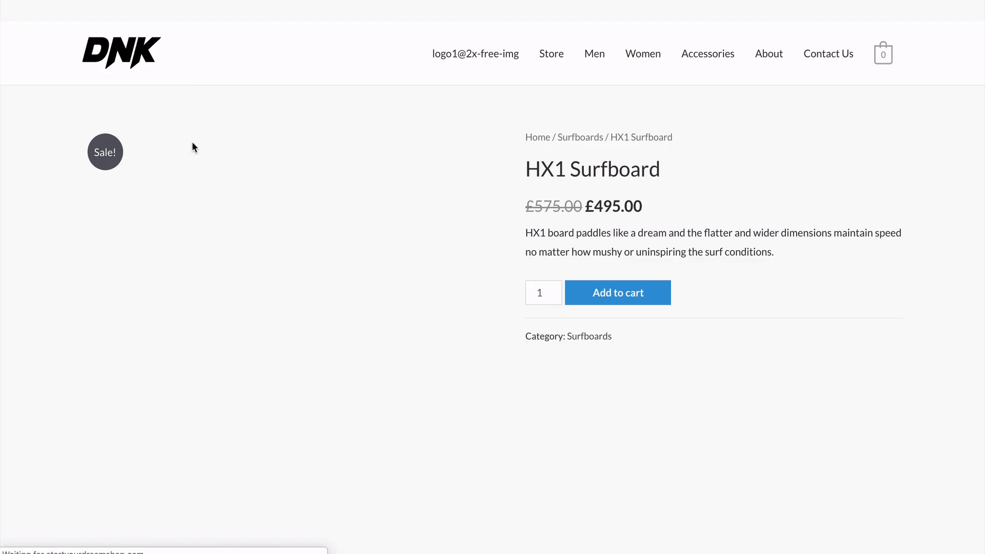
scroll(507, 164, down, 5)
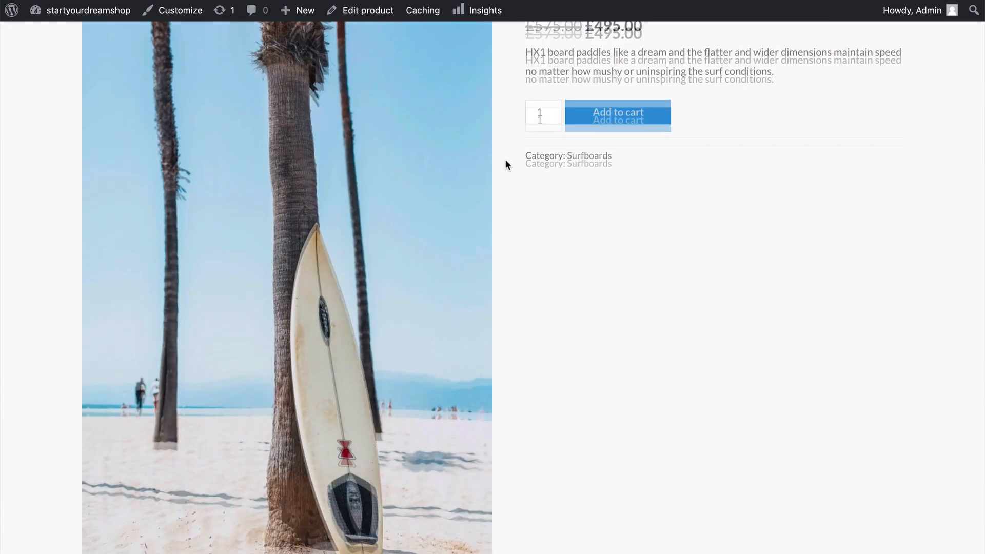
scroll(507, 164, up, 4)
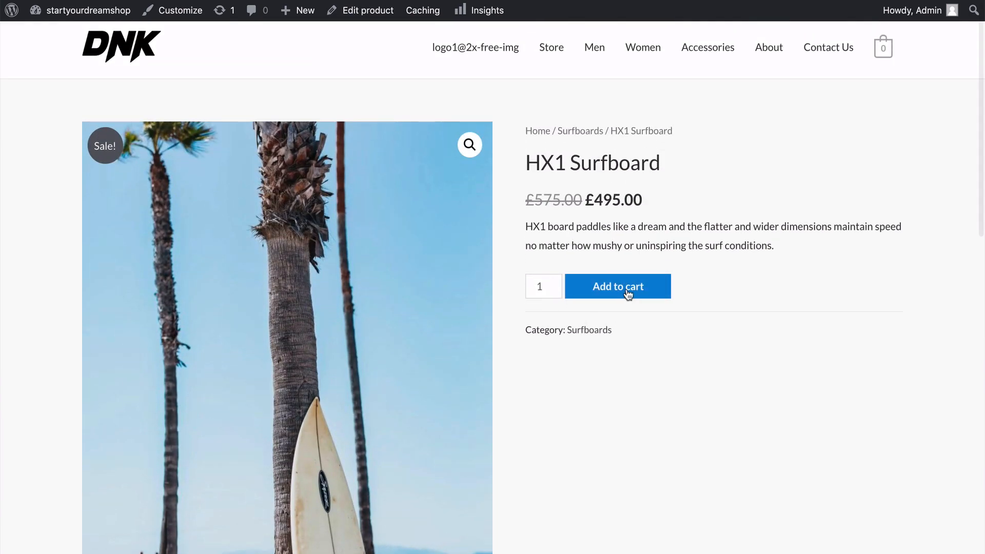
click(627, 287)
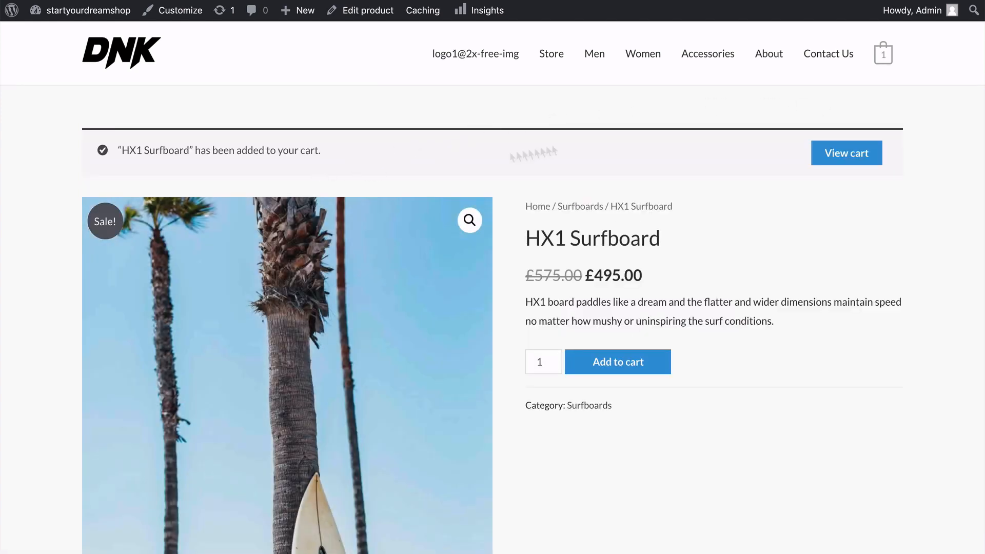
mouse_move(886, 58)
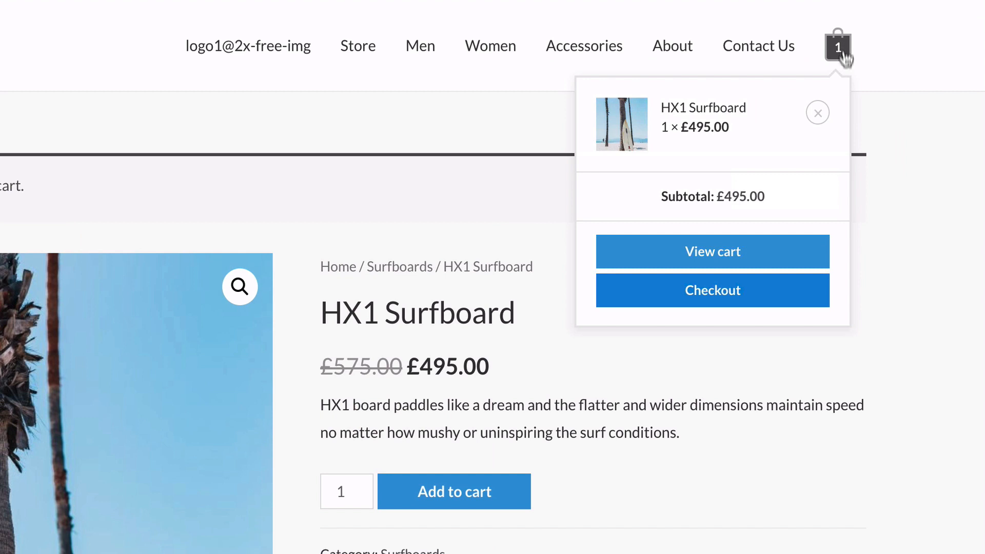
mouse_move(828, 51)
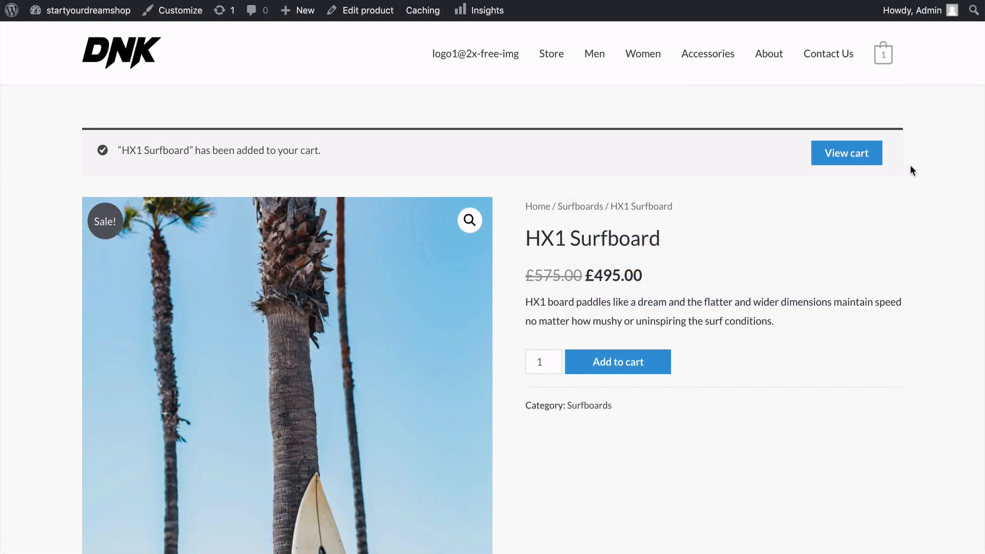
Examine the HX1 Surfboard product page, including both gallery photos, the description section and the footer.
scroll(911, 164, down, 9)
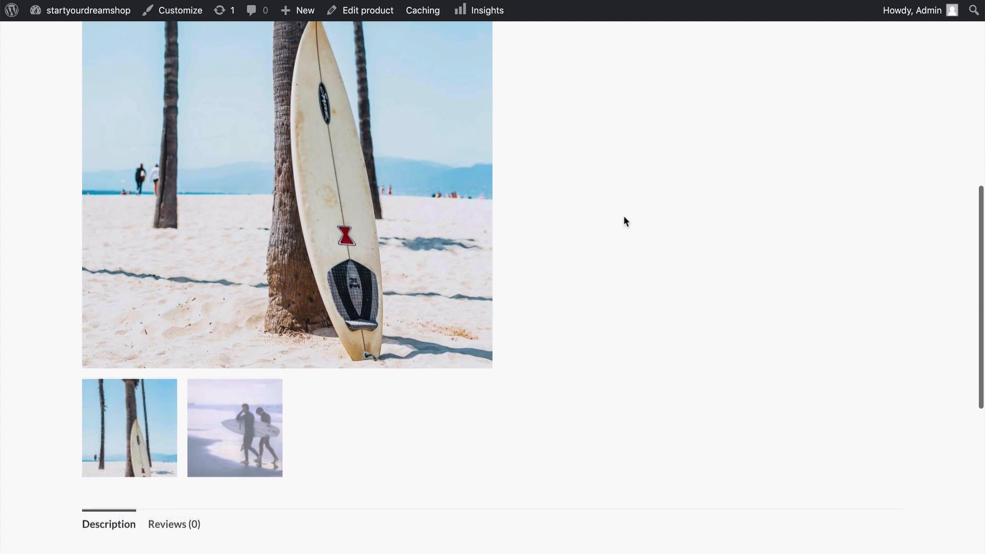
click(248, 437)
scroll(509, 324, up, 7)
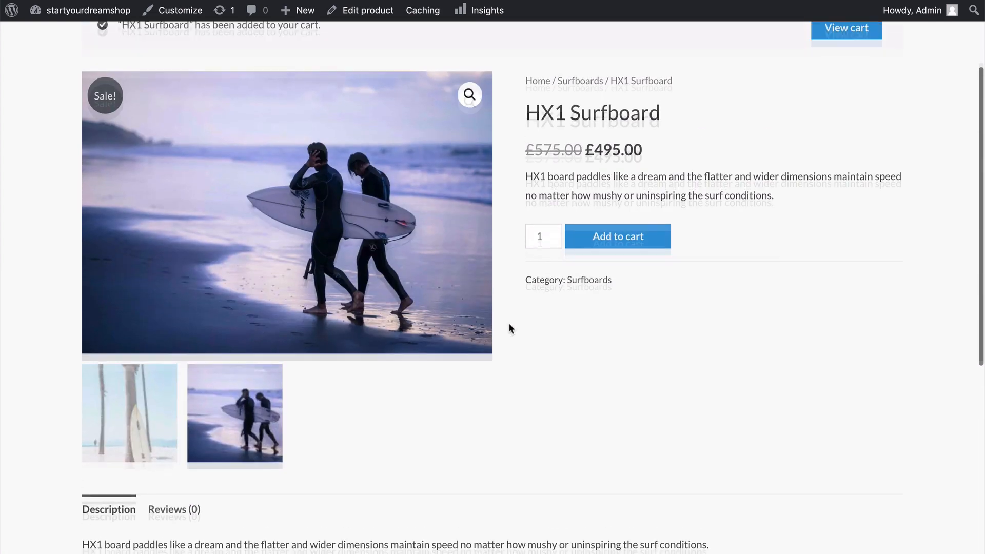
click(147, 391)
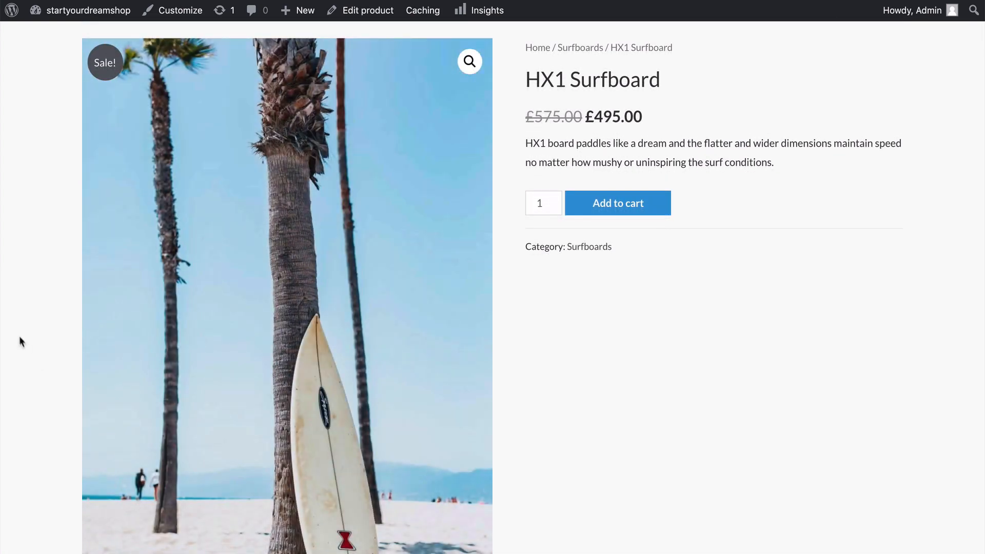
scroll(21, 341, down, 10)
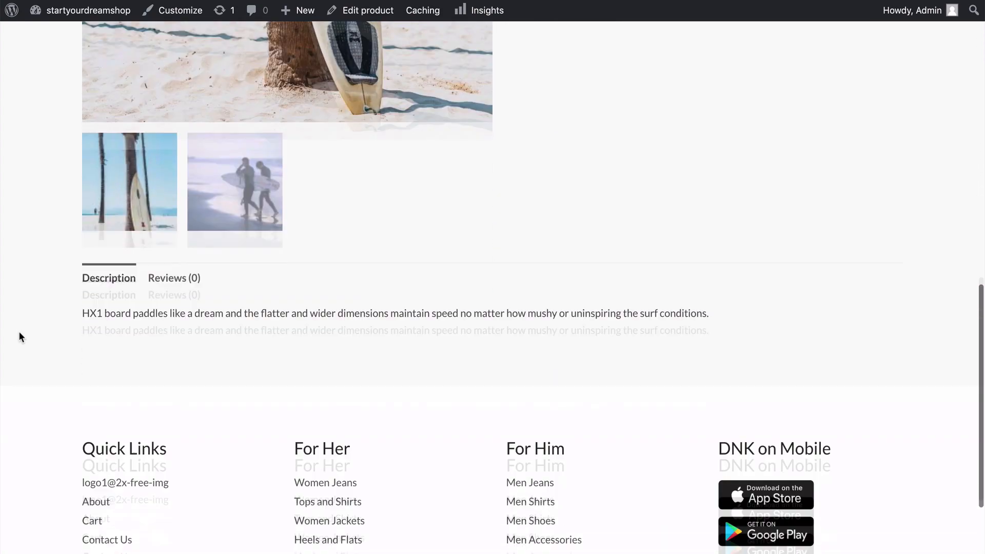
scroll(20, 332, down, 3)
scroll(19, 333, up, 8)
scroll(20, 333, down, 8)
scroll(20, 333, up, 12)
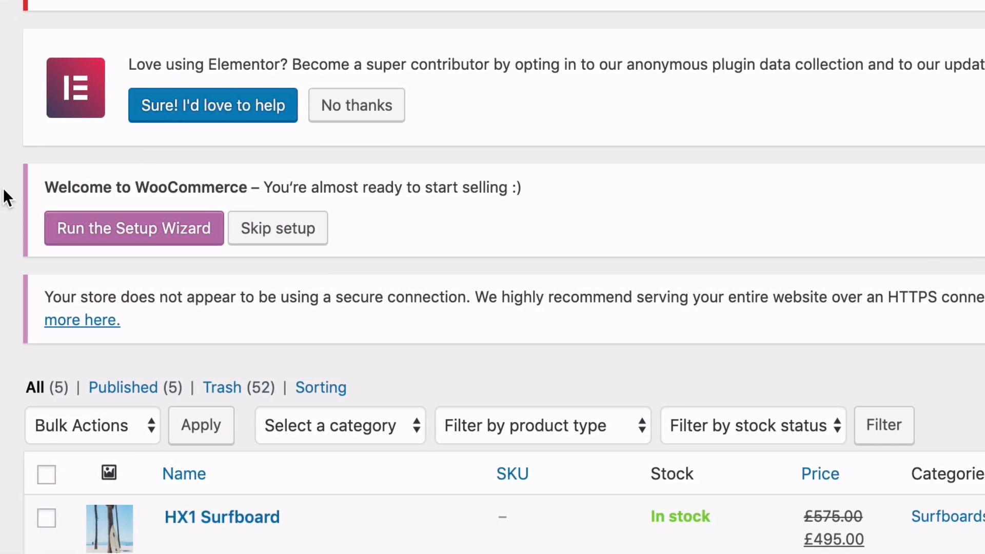
Run the WooCommerce setup wizard and submit the store setup with United States (US) as the store's location.
click(131, 241)
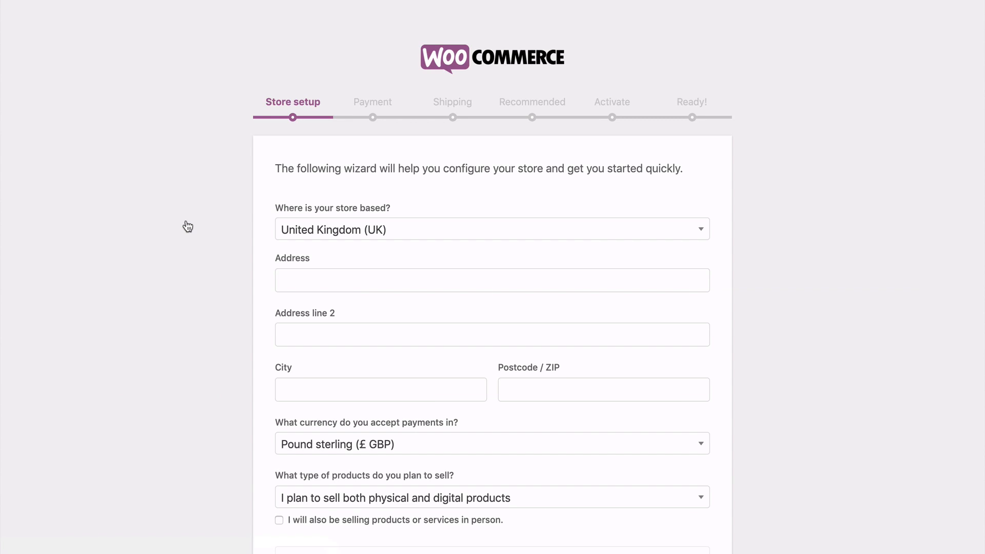
click(323, 234)
click(323, 351)
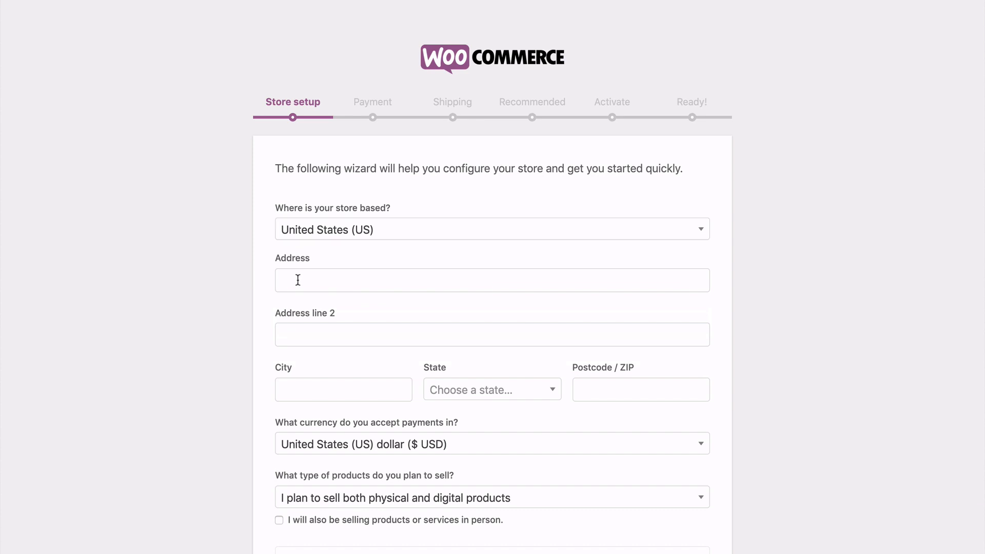
scroll(231, 273, down, 5)
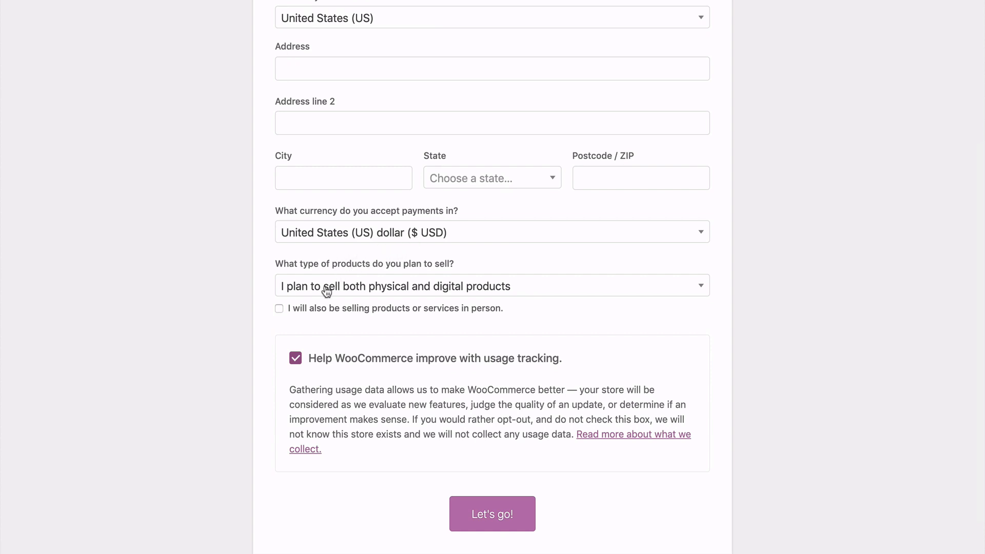
scroll(251, 282, down, 1)
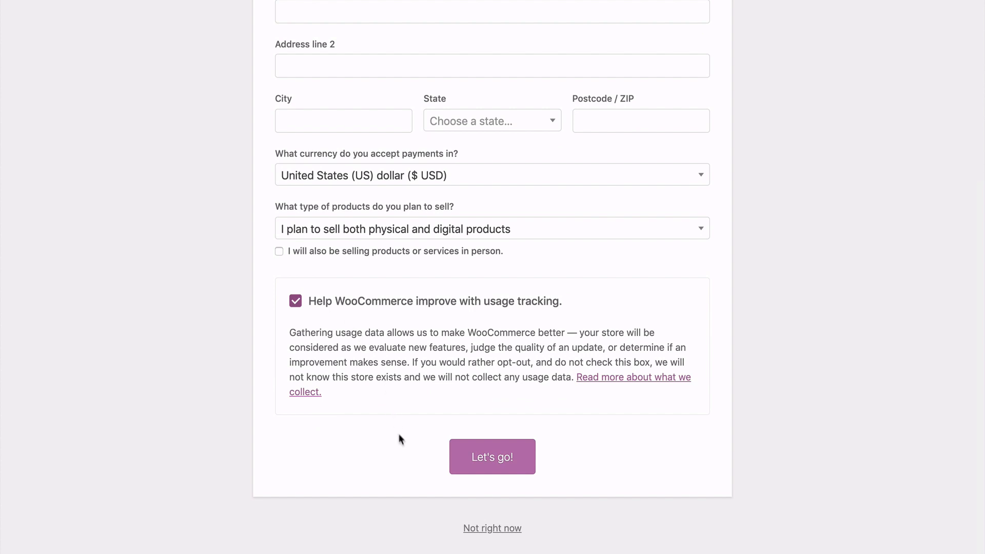
click(484, 461)
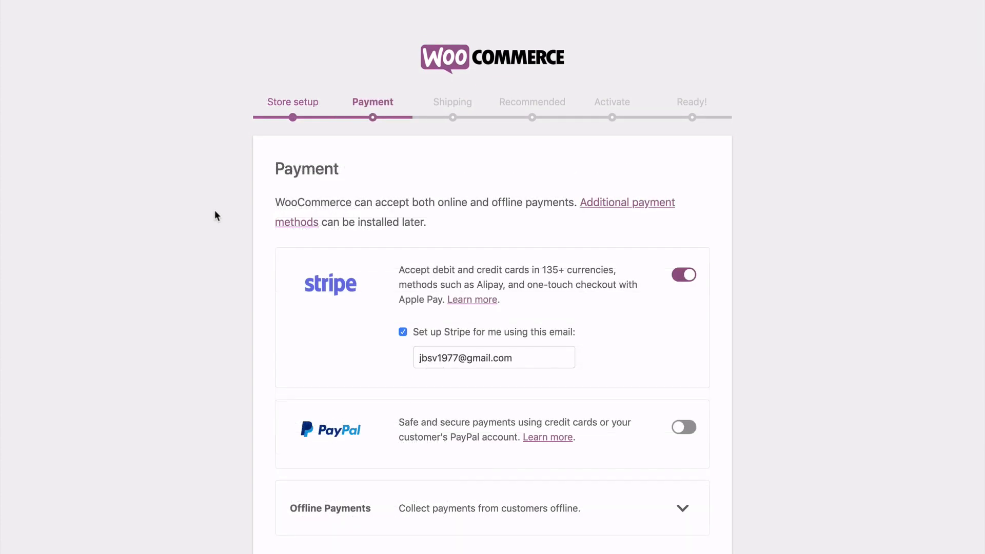
Enable PayPal as a payment method alongside Stripe in the setup wizard.
scroll(215, 211, down, 3)
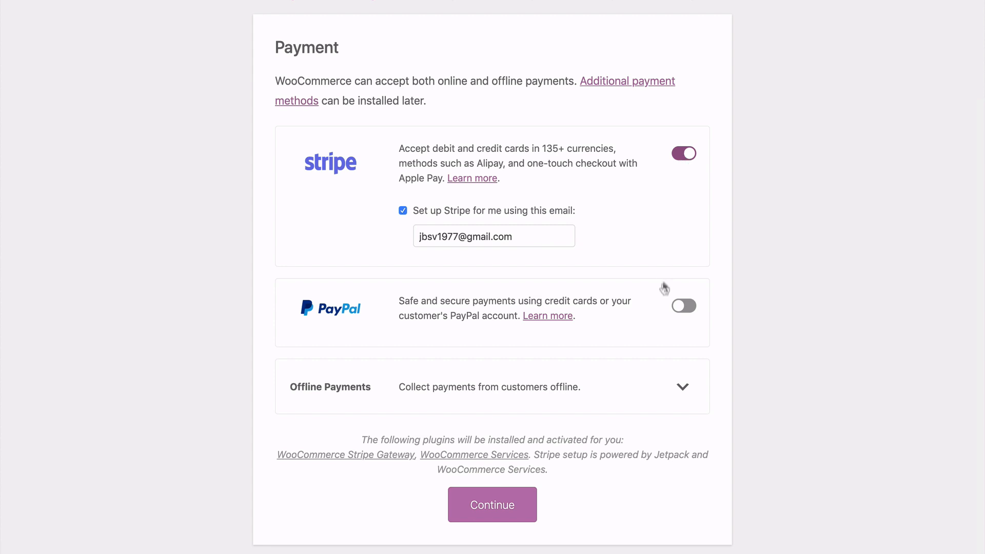
click(684, 308)
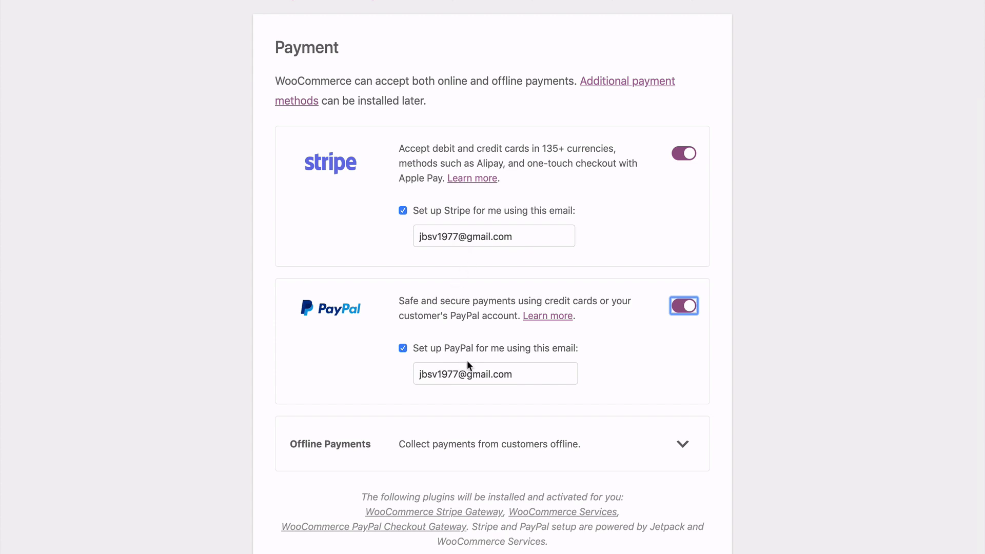
click(751, 336)
scroll(718, 296, down, 3)
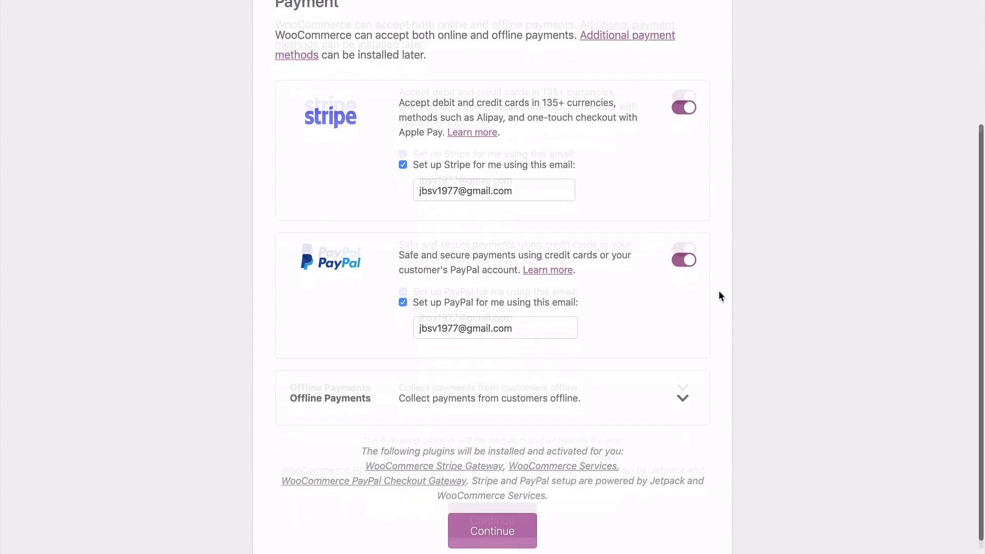
Check the offline payment methods without enabling any and submit the payment setup.
click(684, 370)
scroll(686, 370, down, 4)
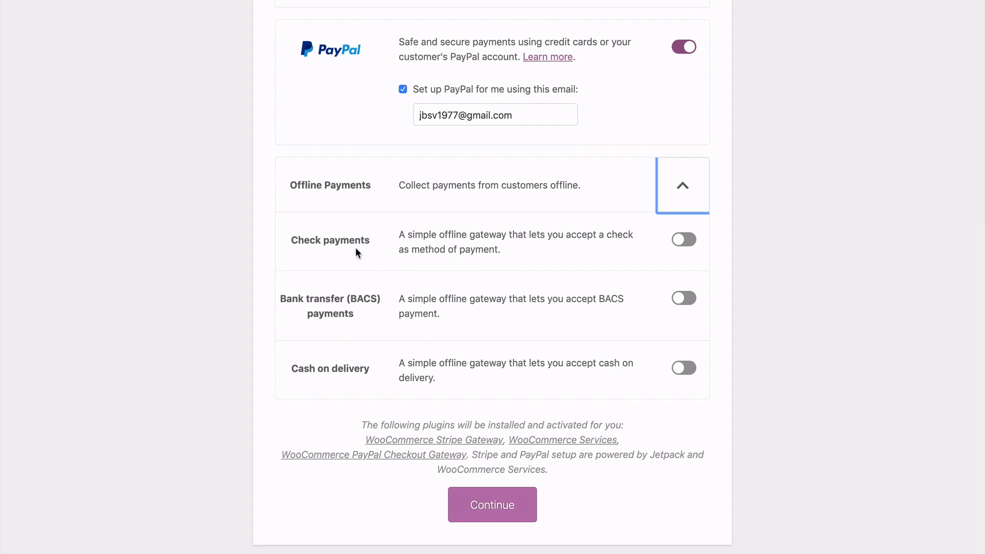
click(681, 187)
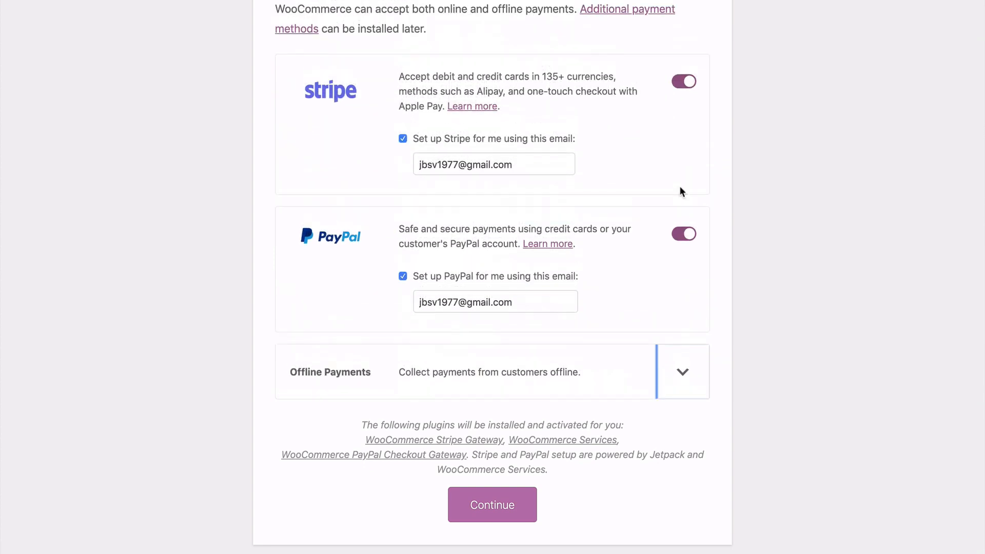
click(492, 504)
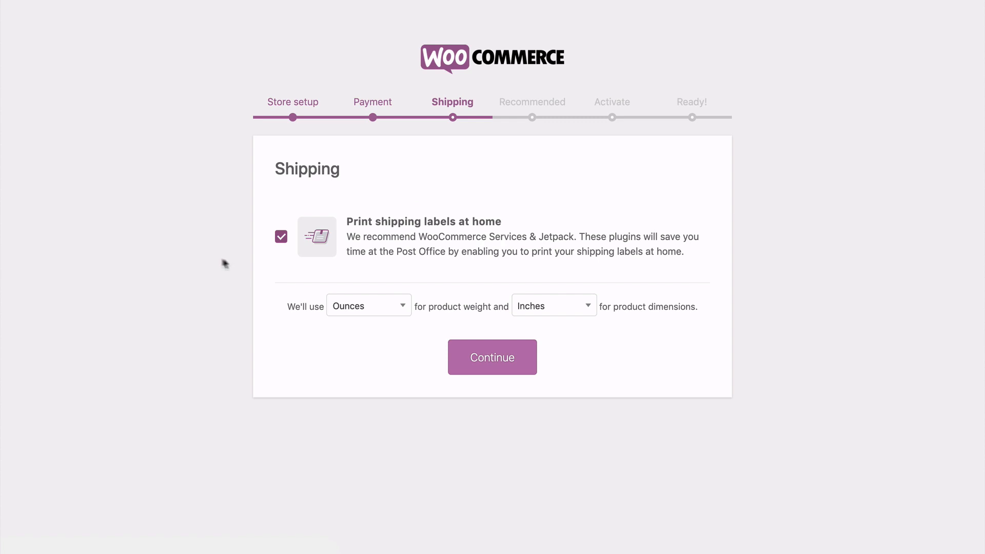
Submit the shipping setup with home label printing enabled, ounces for product weight and inches for product dimensions.
click(280, 239)
click(280, 239)
click(403, 308)
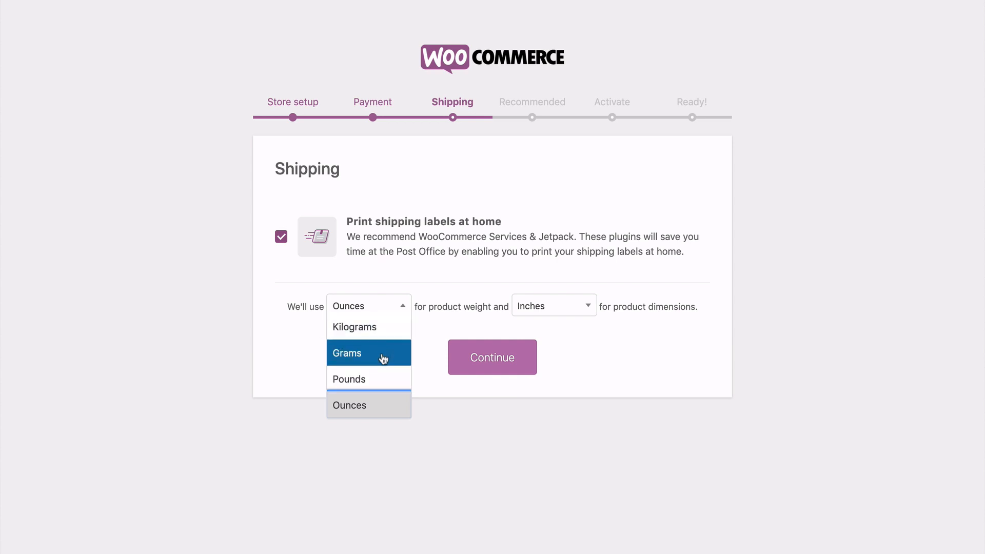
click(551, 330)
click(579, 308)
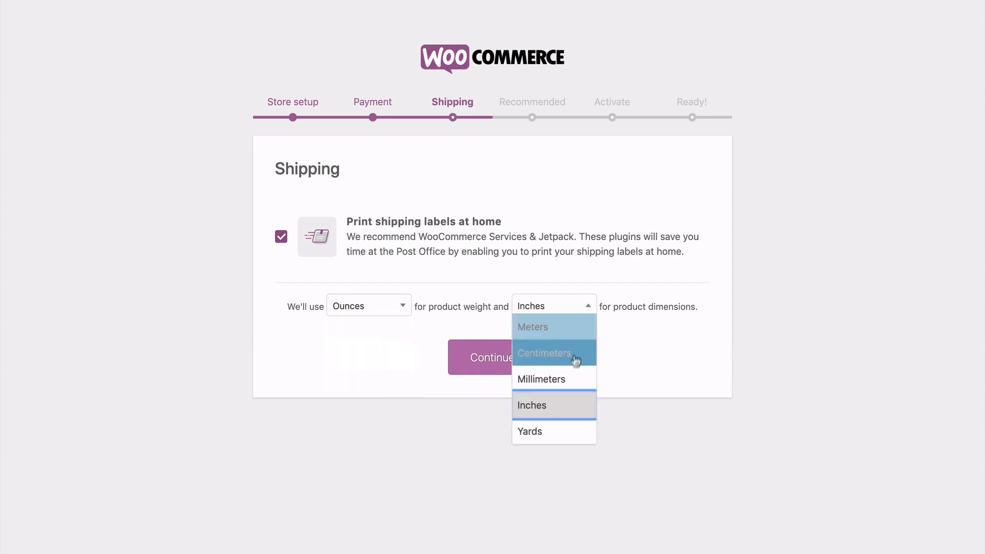
click(646, 359)
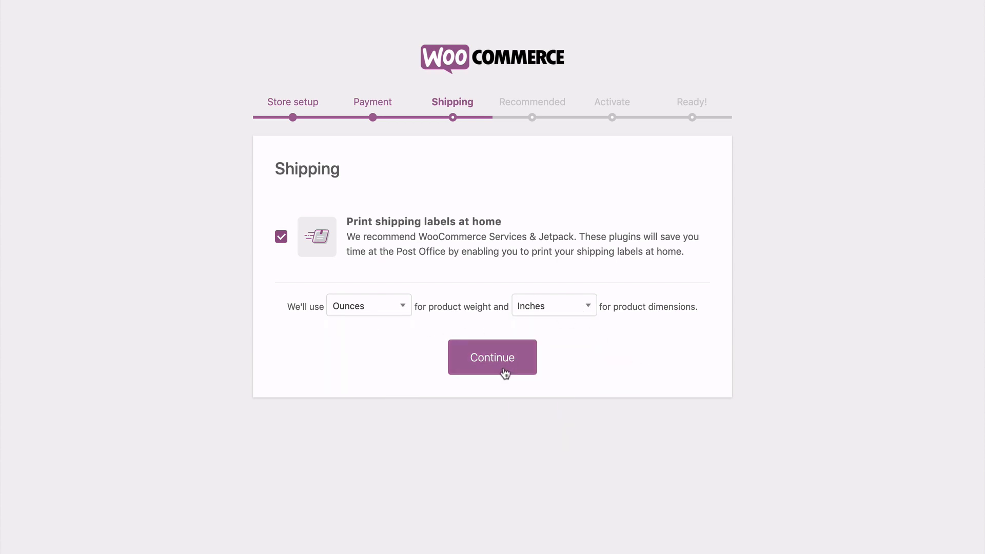
click(493, 364)
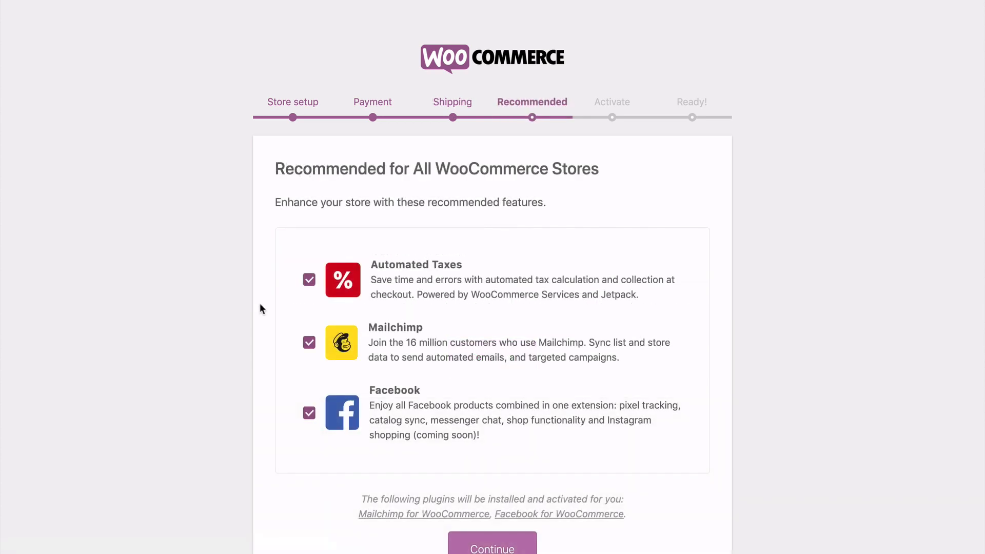
Accept the recommended Automated Taxes, Mailchimp and Facebook features for the store, and skip connecting to Jetpack.
scroll(260, 303, down, 3)
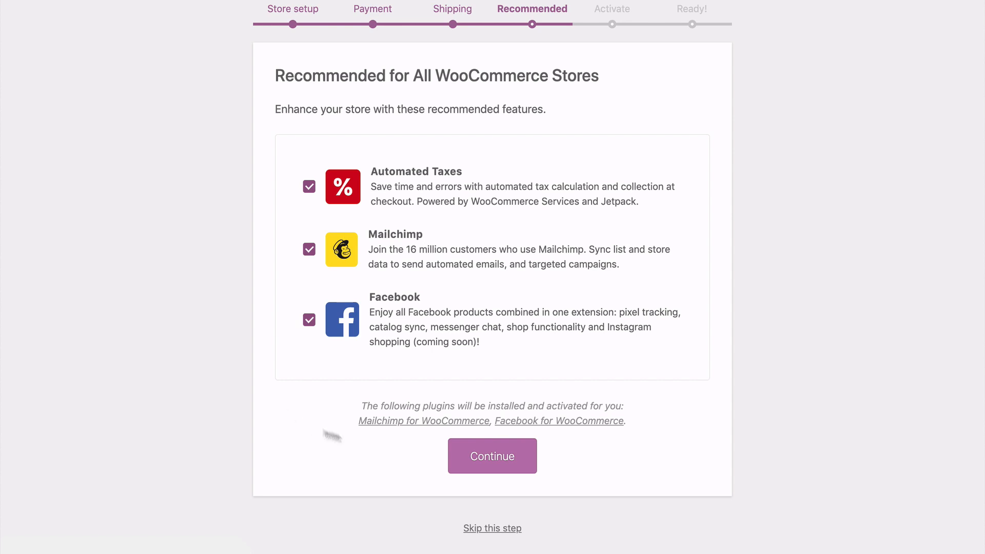
click(492, 462)
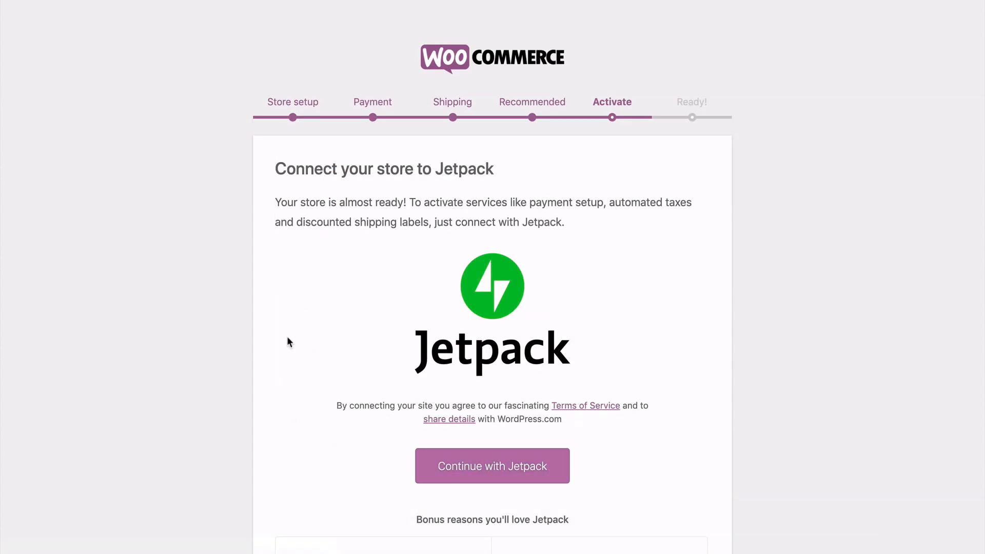
scroll(288, 338, down, 5)
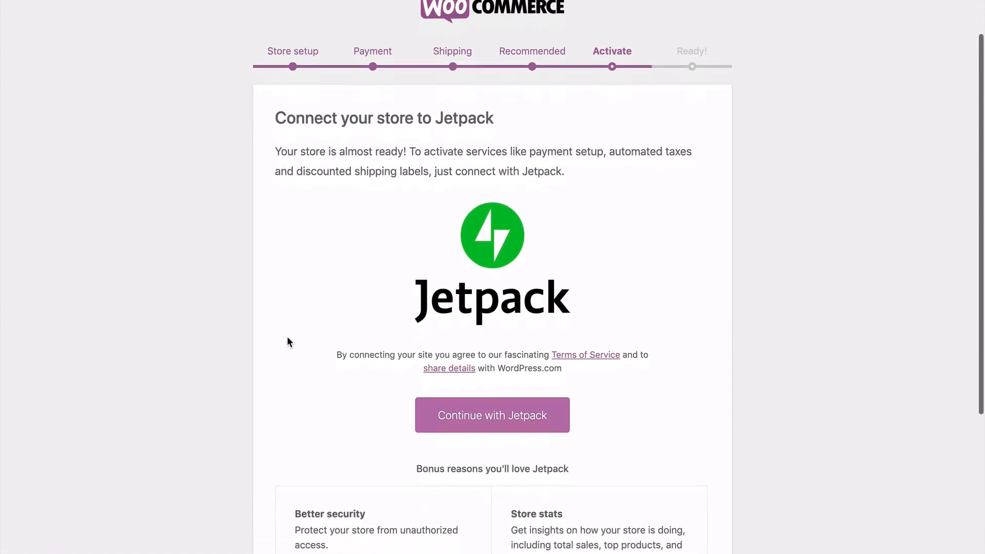
scroll(287, 337, down, 1)
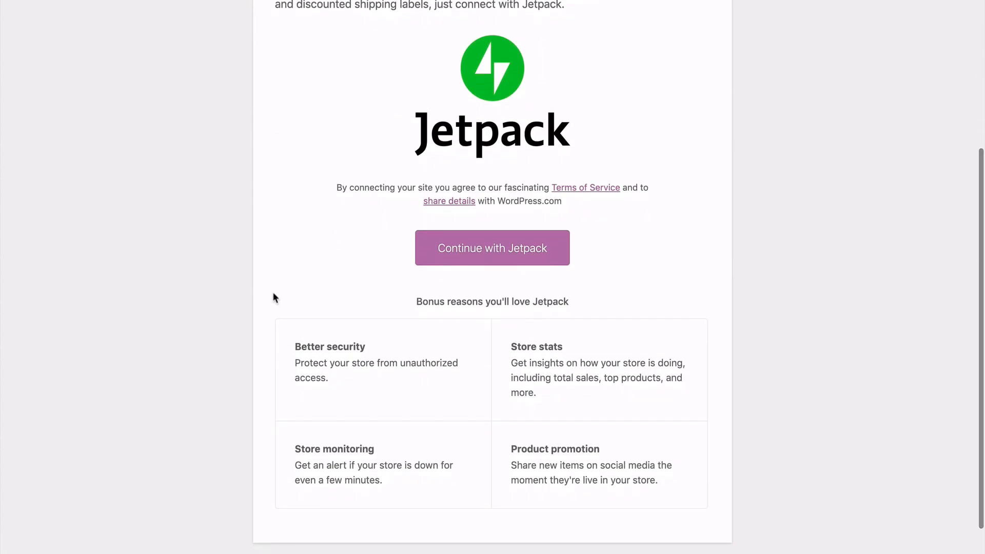
scroll(264, 281, up, 1)
scroll(264, 287, up, 3)
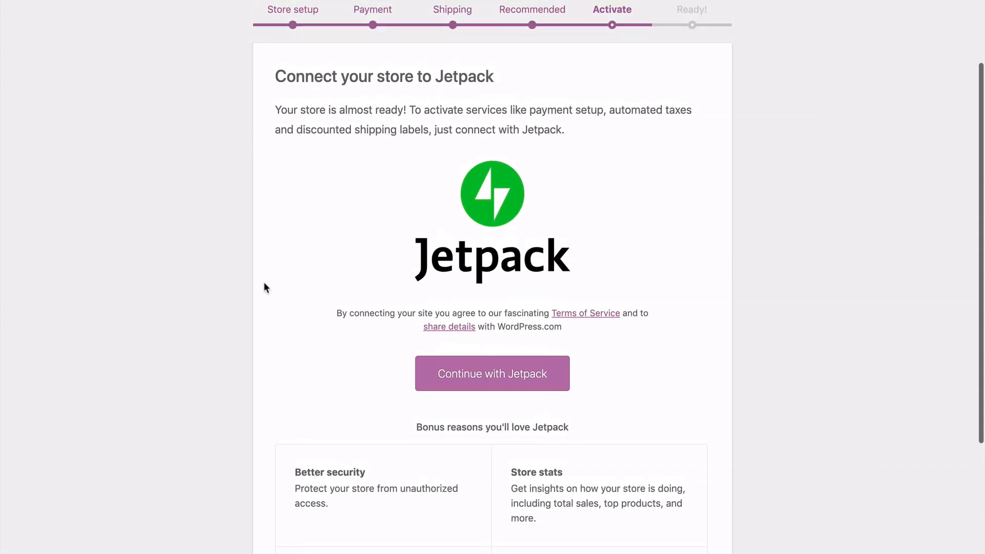
scroll(264, 284, down, 4)
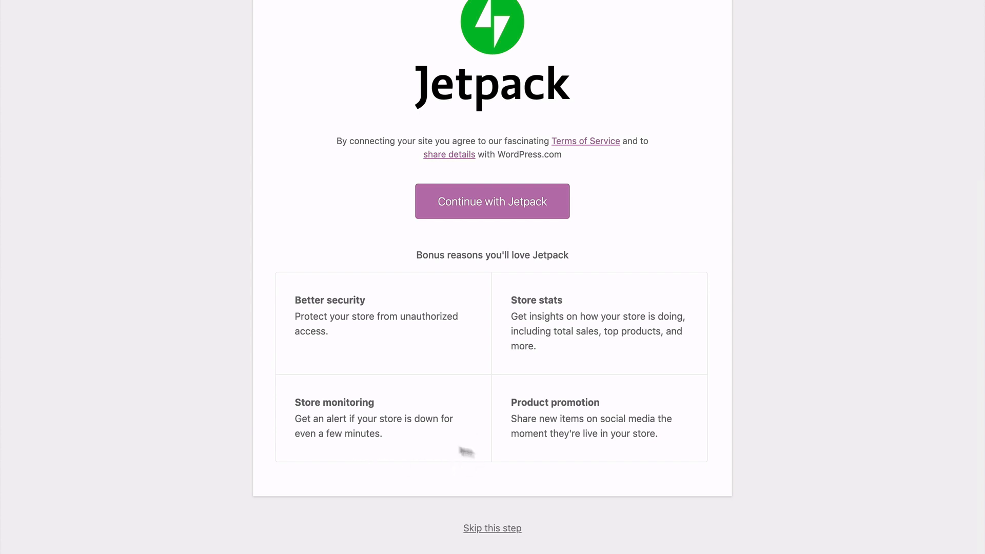
click(490, 531)
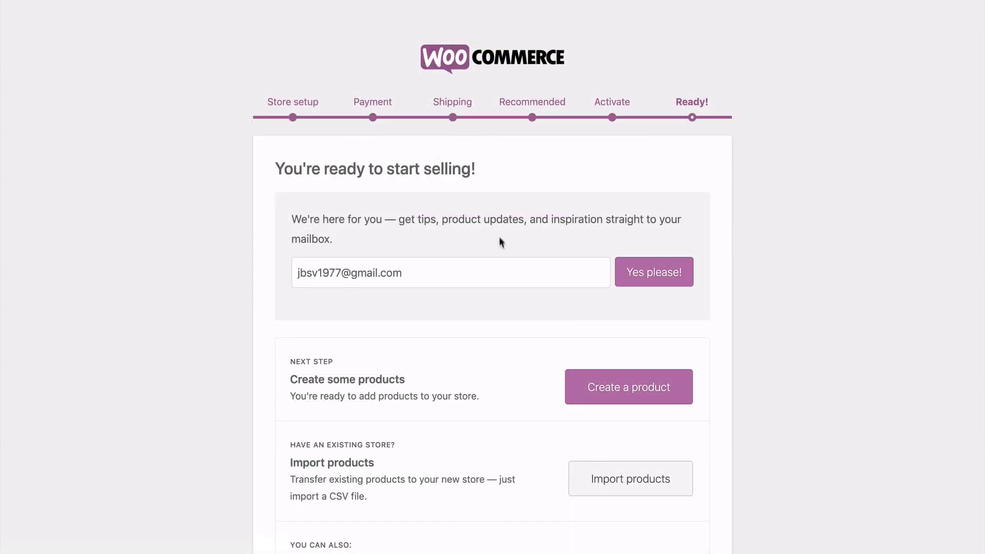
Review the final page of the store setup wizard and leave it for the WordPress dashboard.
scroll(507, 322, down, 5)
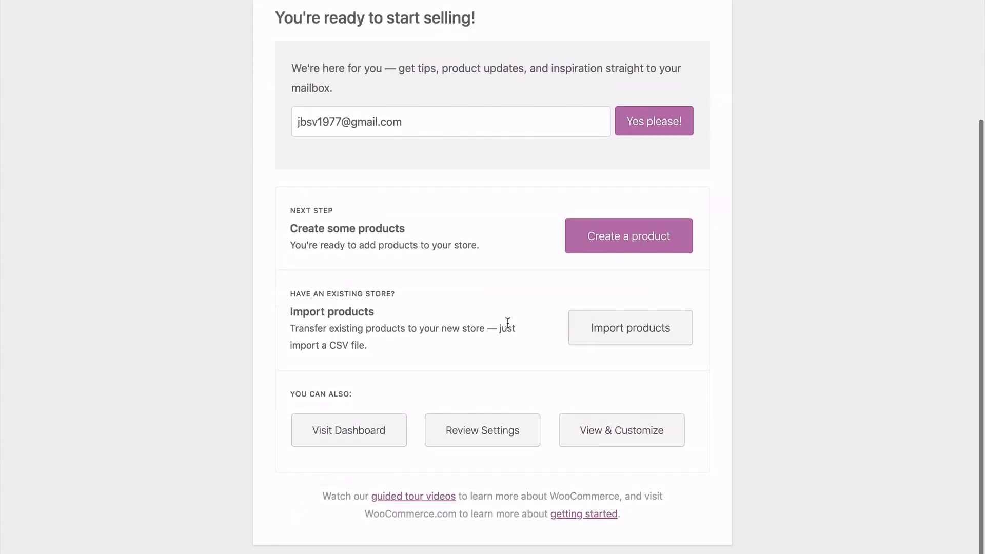
scroll(508, 323, up, 5)
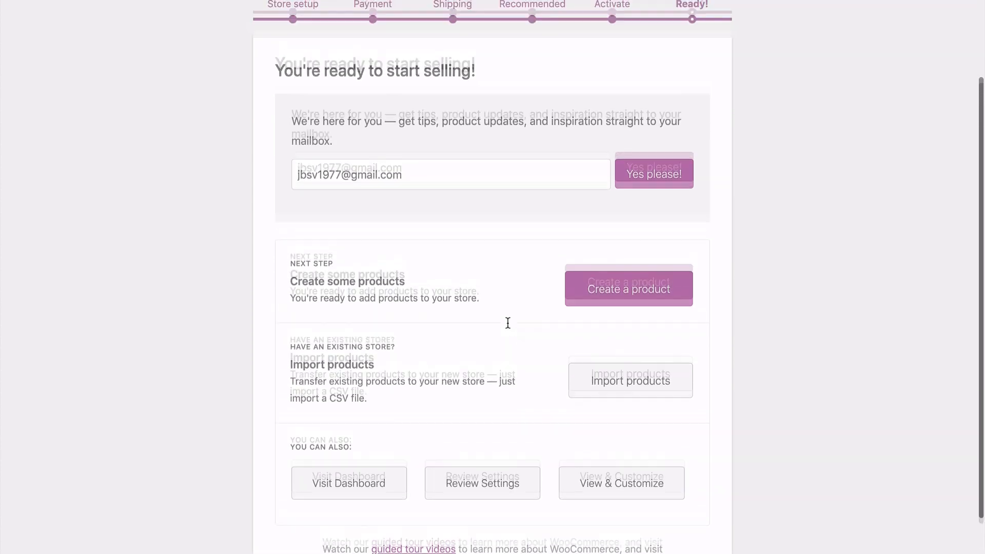
scroll(507, 324, down, 5)
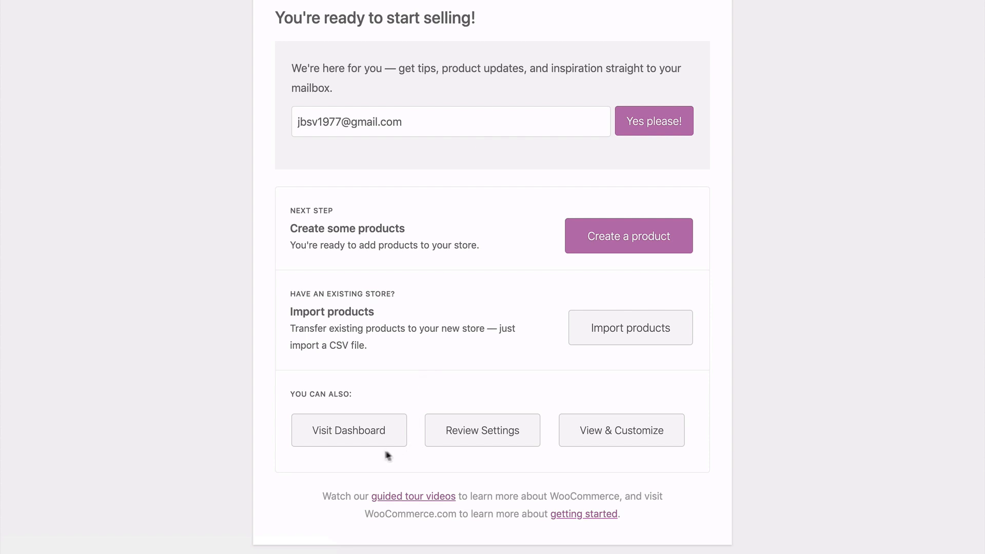
click(351, 440)
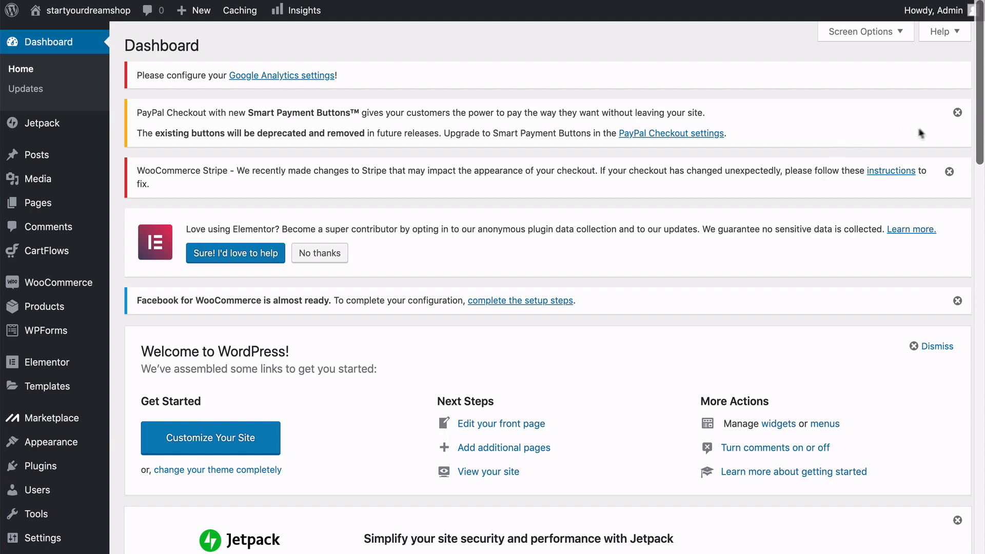
Dismiss the PayPal Checkout Smart Payment Buttons notice and the WooCommerce Stripe checkout appearance notice on the dashboard.
click(958, 112)
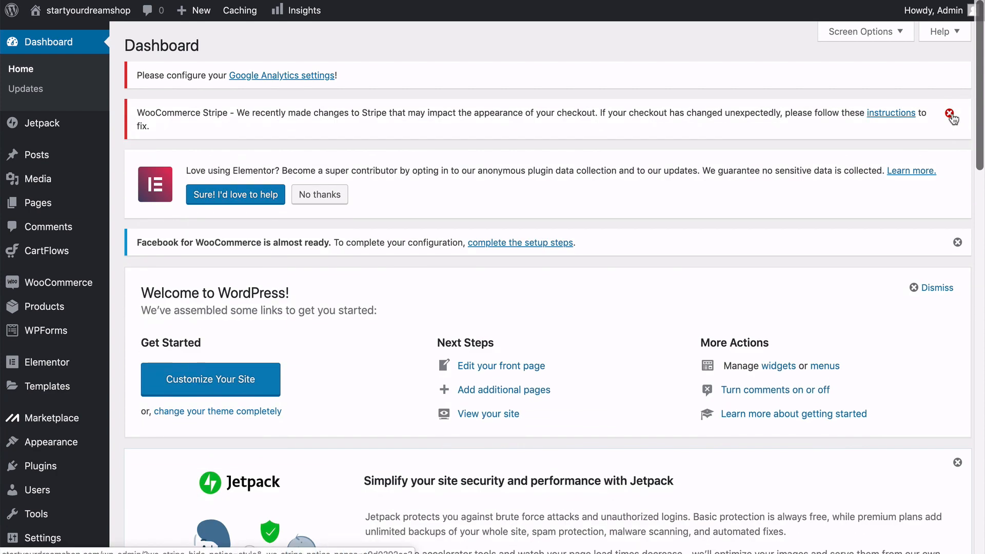
click(951, 116)
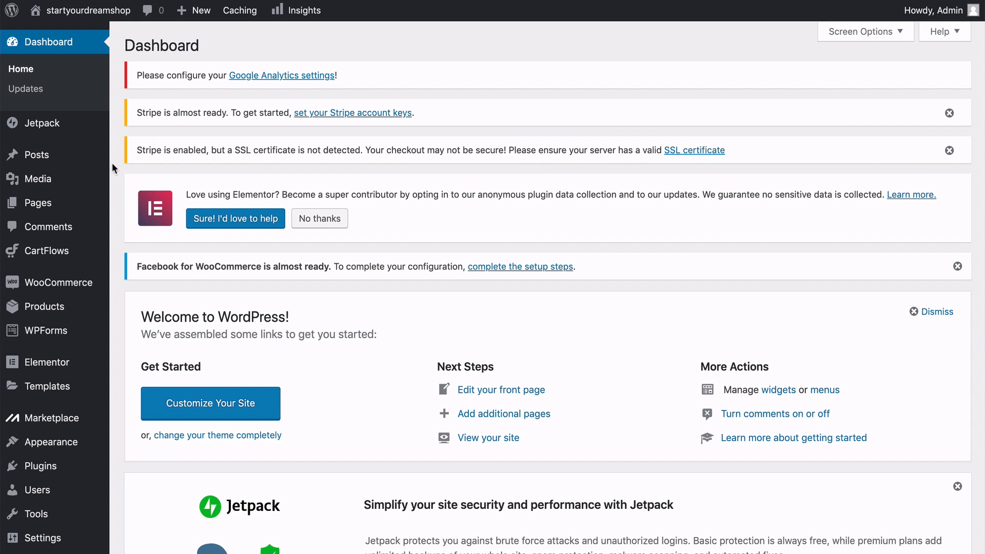
scroll(111, 162, down, 5)
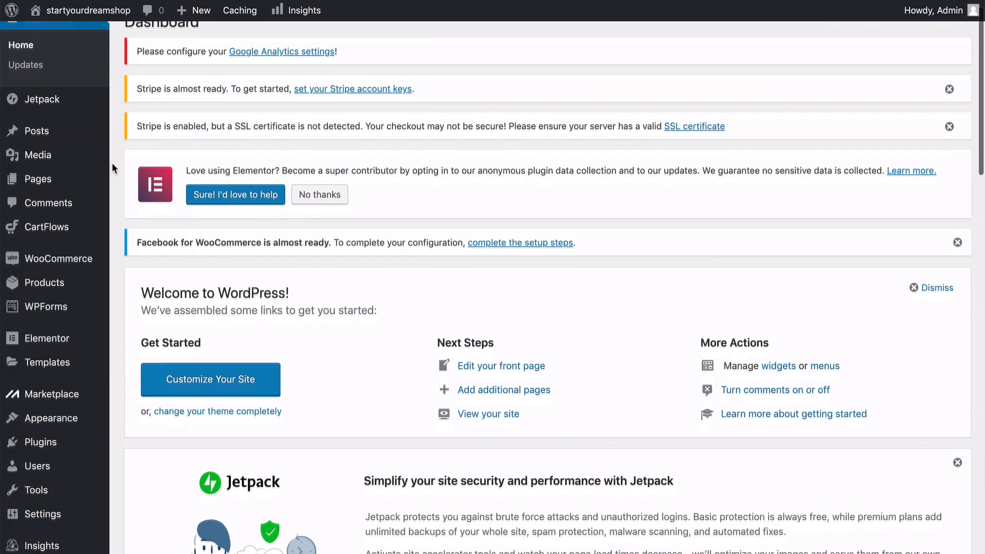
scroll(112, 162, up, 5)
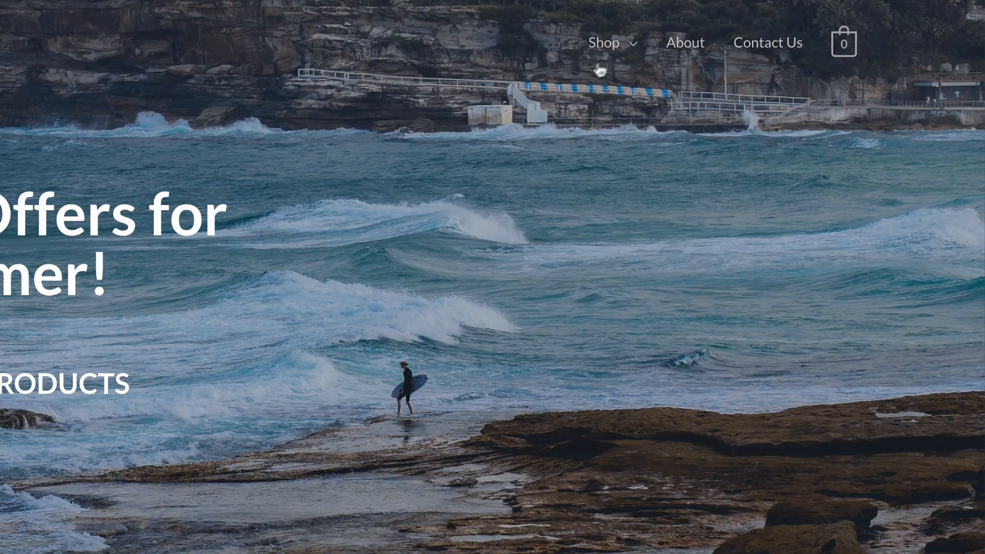
Open the site's menu editor and load Main Menu (Primary Menu) for editing.
mouse_move(627, 51)
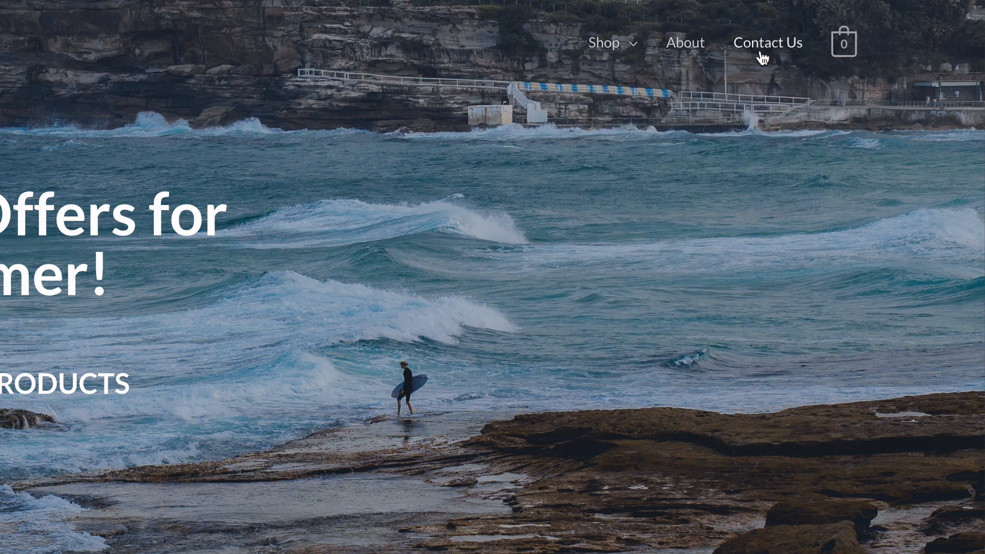
mouse_move(852, 54)
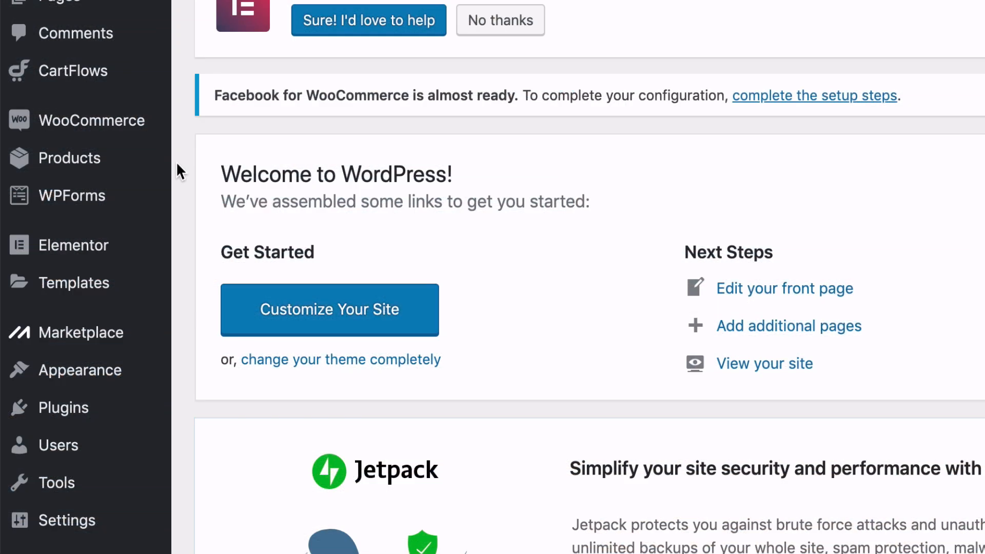
mouse_move(146, 380)
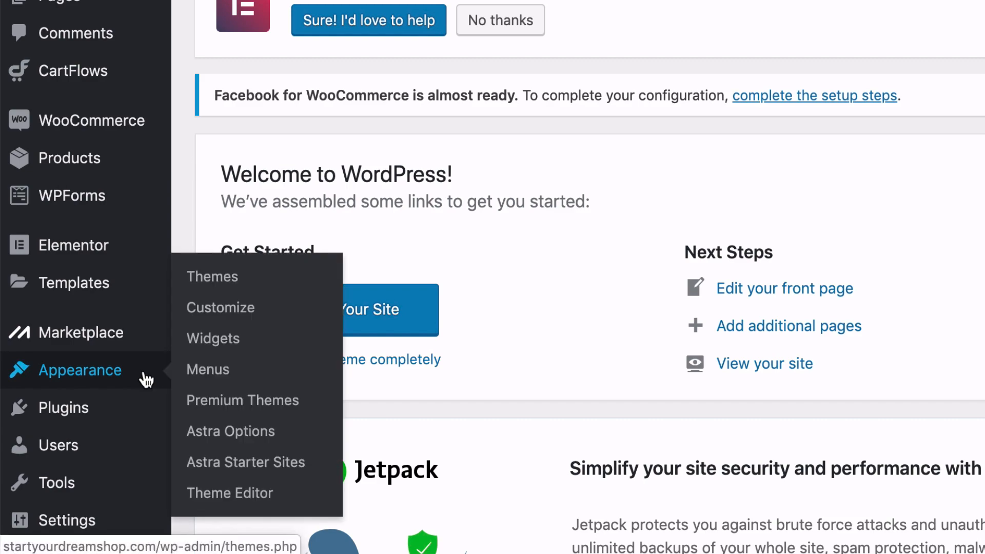
click(208, 372)
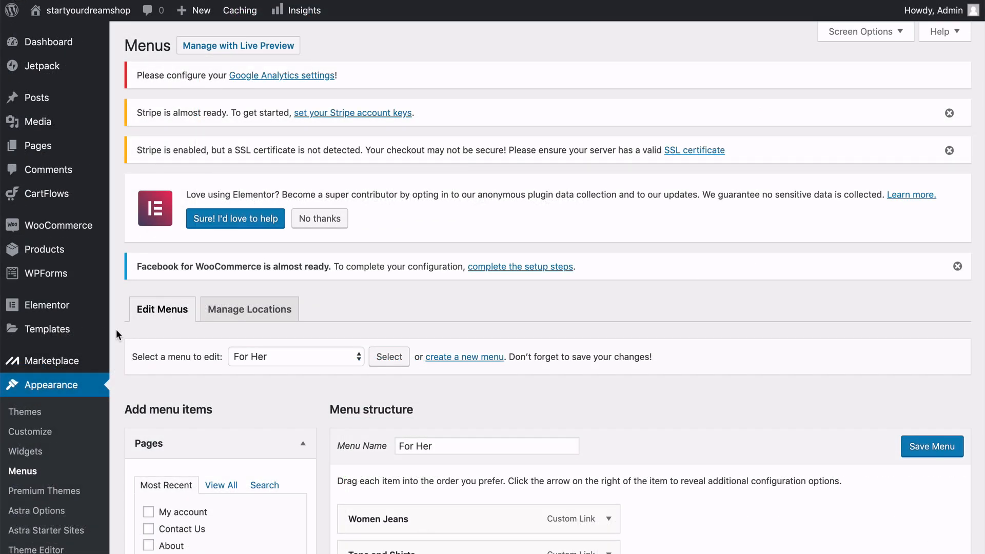
scroll(116, 329, down, 3)
scroll(115, 334, down, 5)
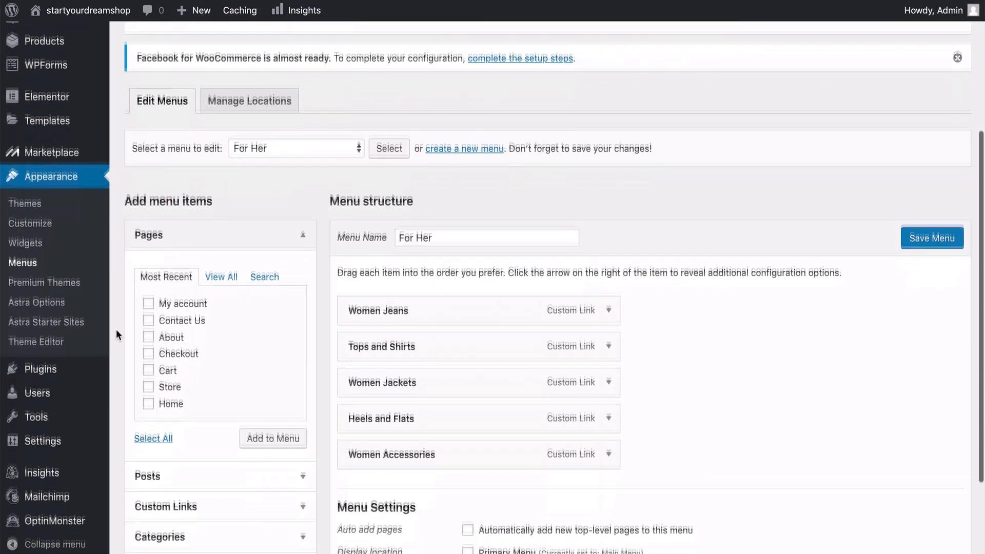
scroll(116, 334, up, 1)
scroll(115, 329, up, 4)
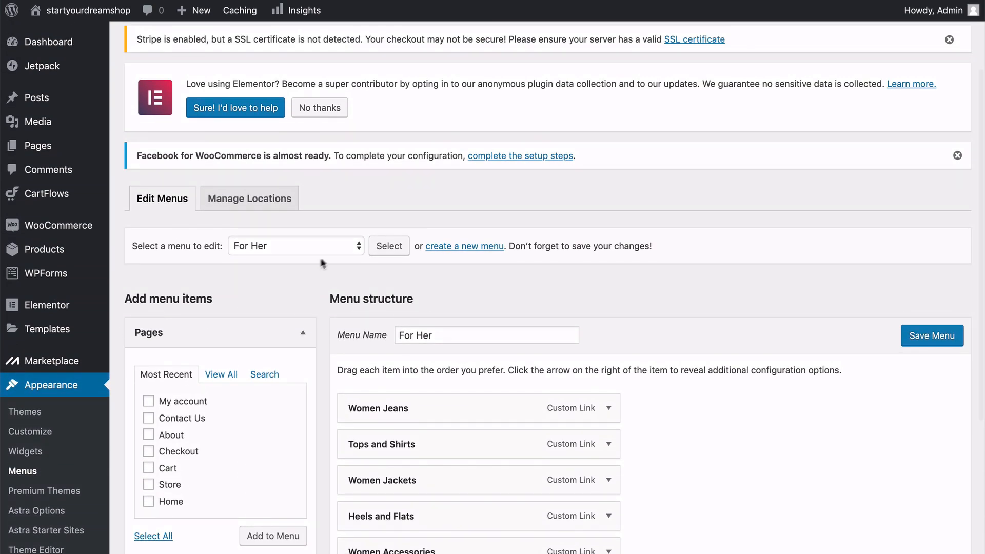
click(350, 245)
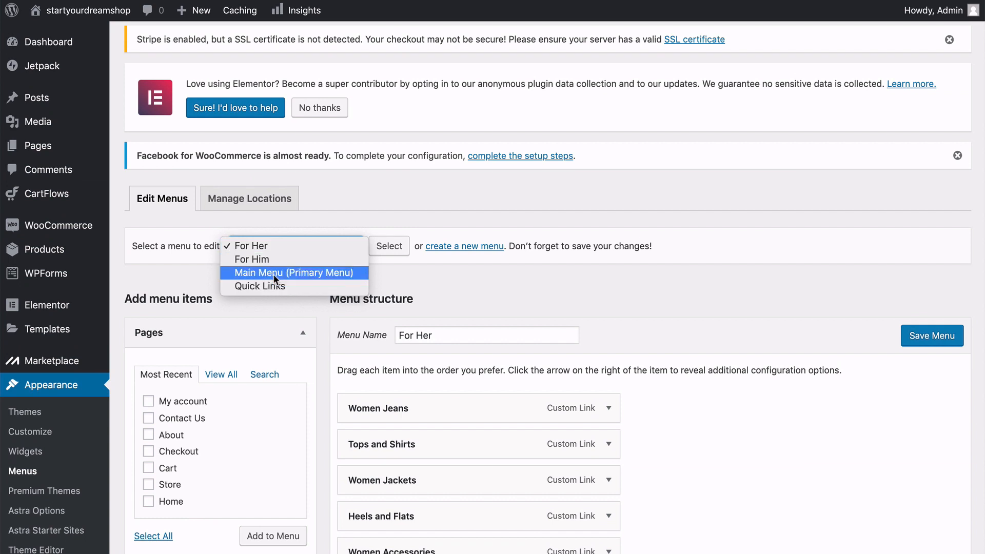
click(256, 273)
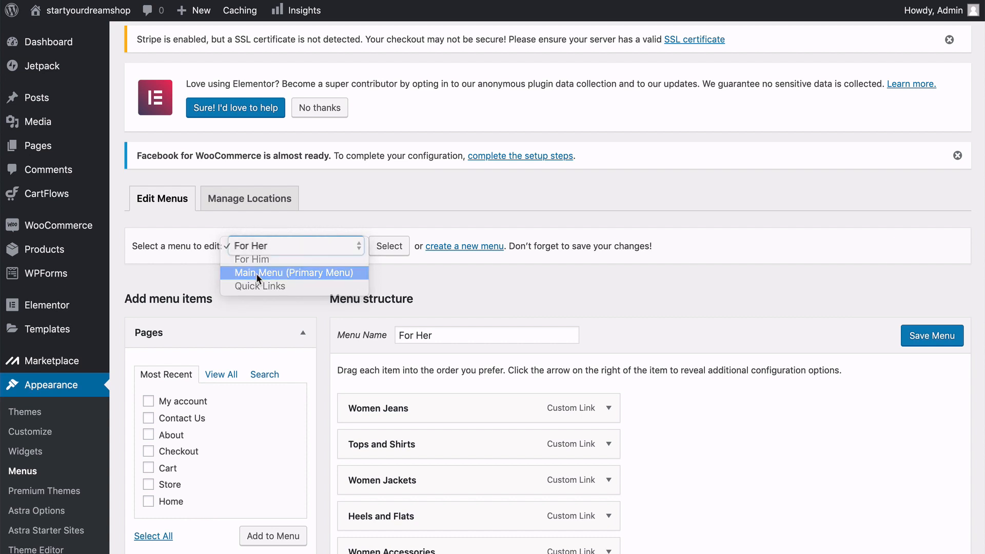
click(390, 247)
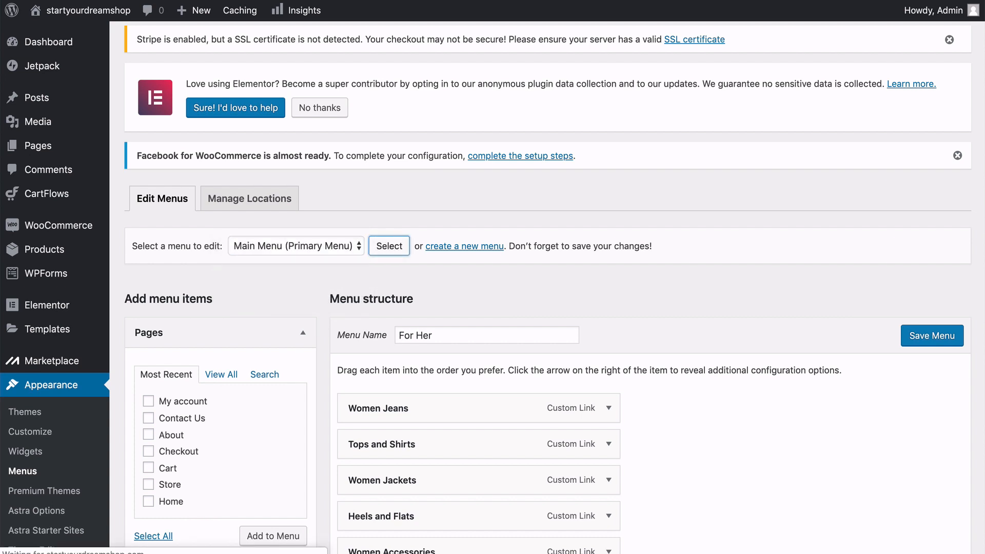
Remove the logo1@2x-free-img page item from the Main Menu structure.
scroll(554, 287, down, 6)
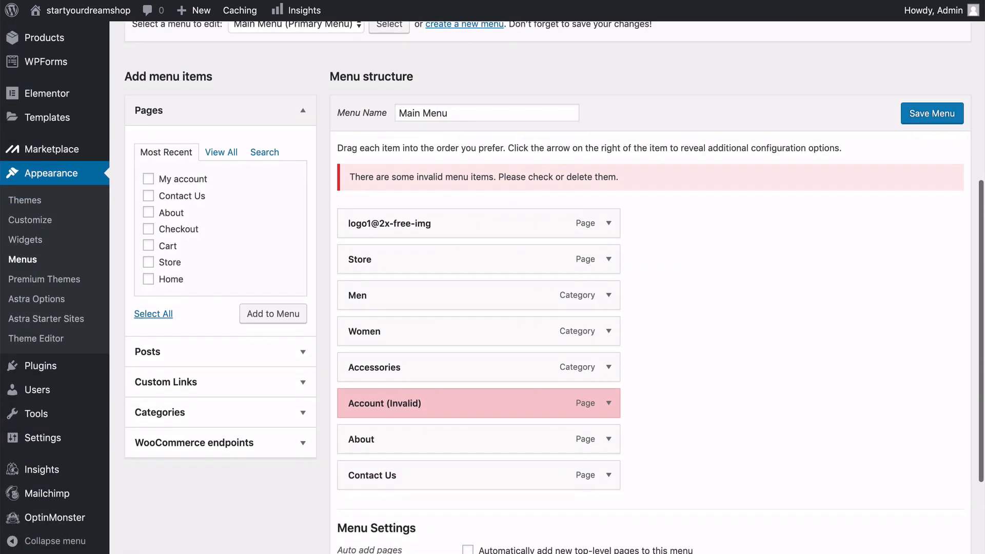
scroll(610, 256, down, 1)
scroll(610, 229, up, 1)
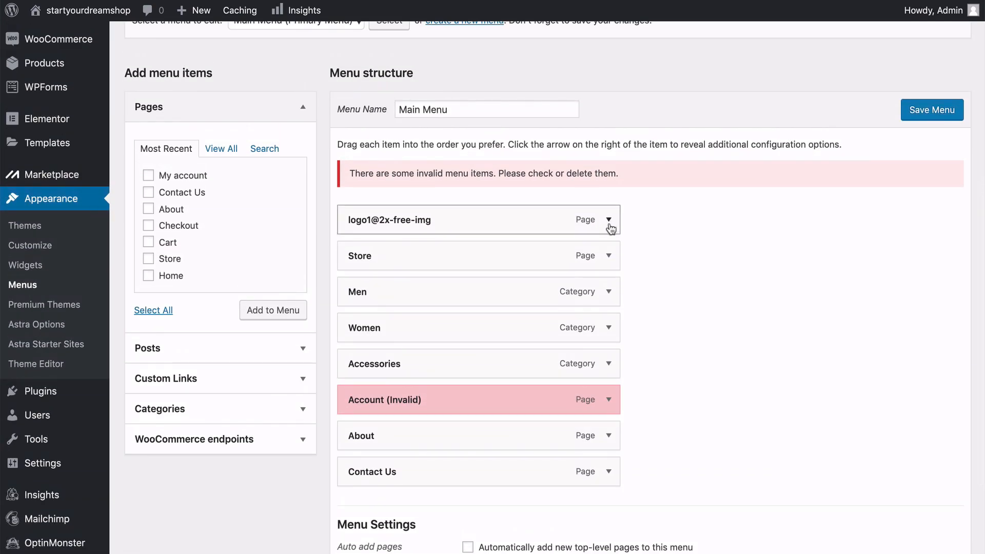
scroll(611, 228, up, 2)
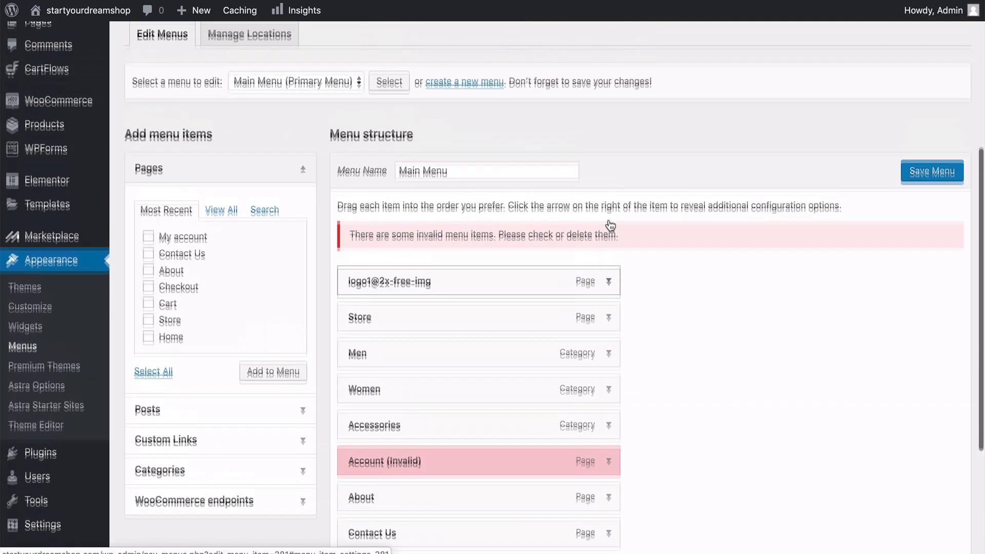
scroll(611, 226, up, 1)
scroll(610, 223, down, 2)
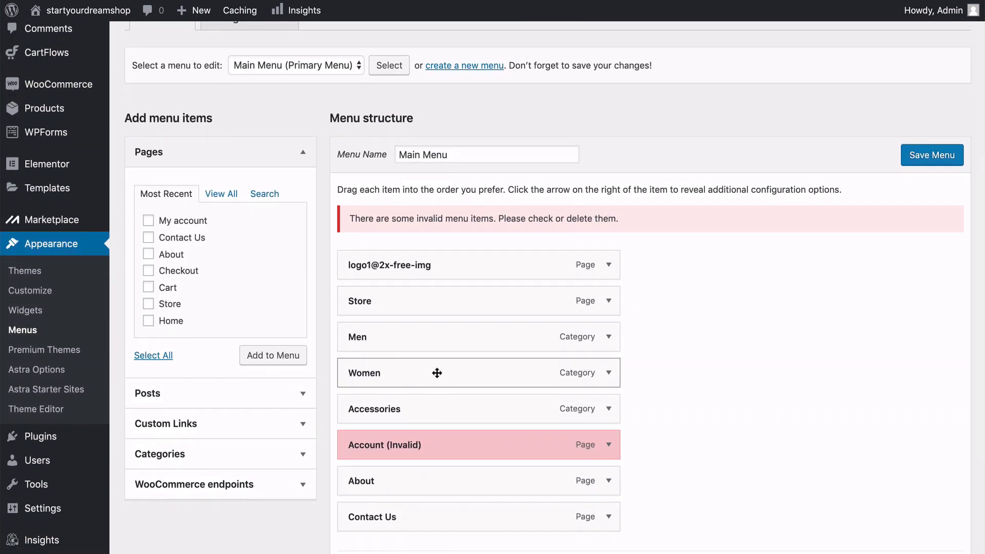
scroll(437, 373, down, 1)
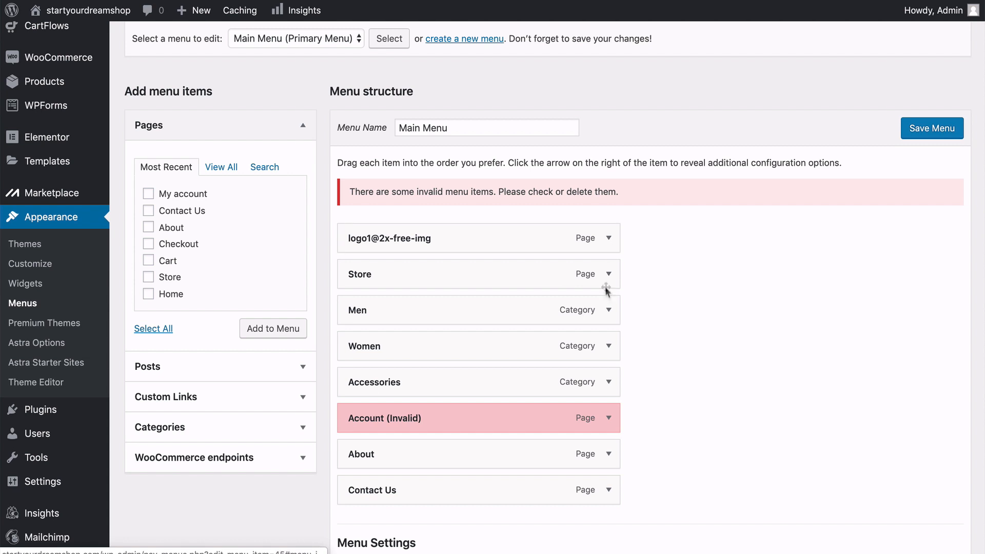
click(608, 239)
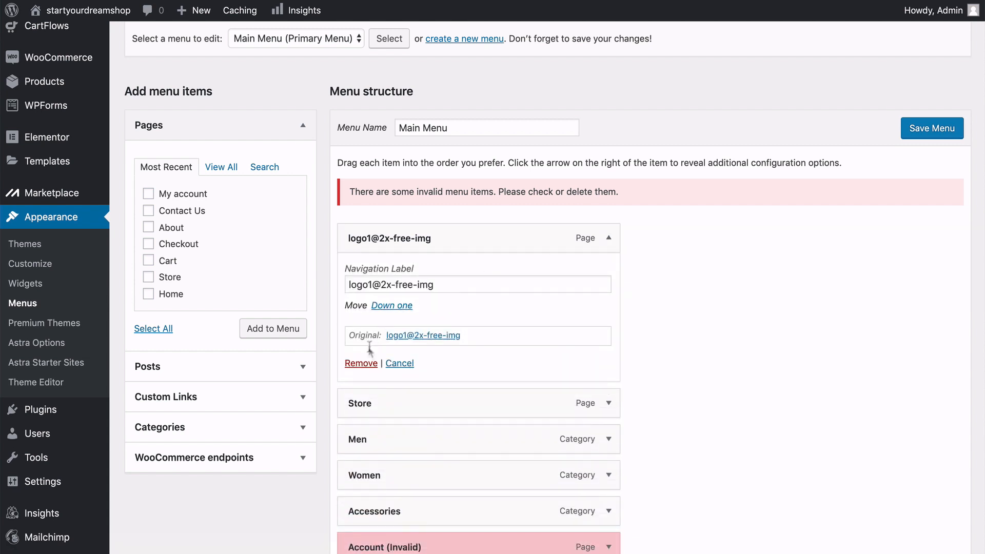
click(360, 363)
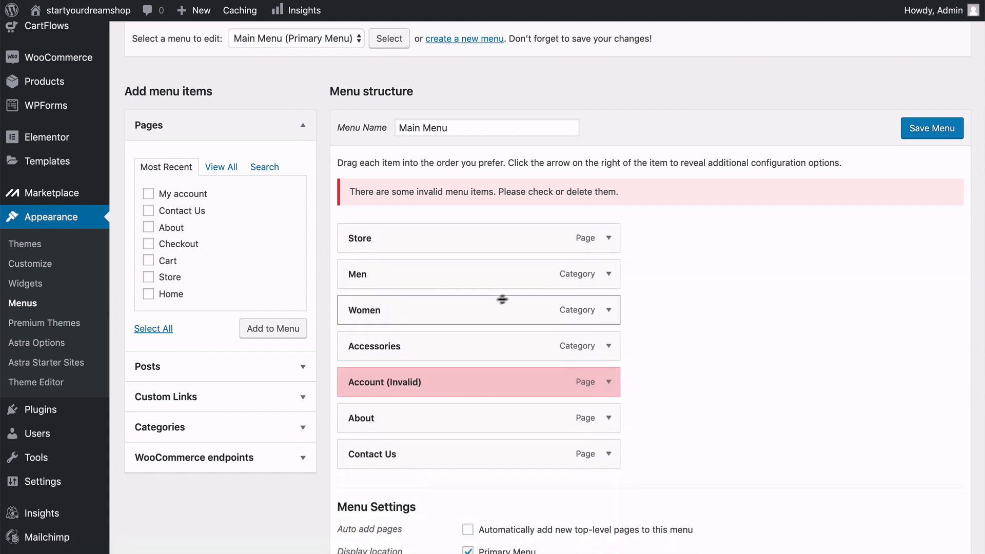
Remove the Men and Women category items from the Main Menu structure.
click(609, 274)
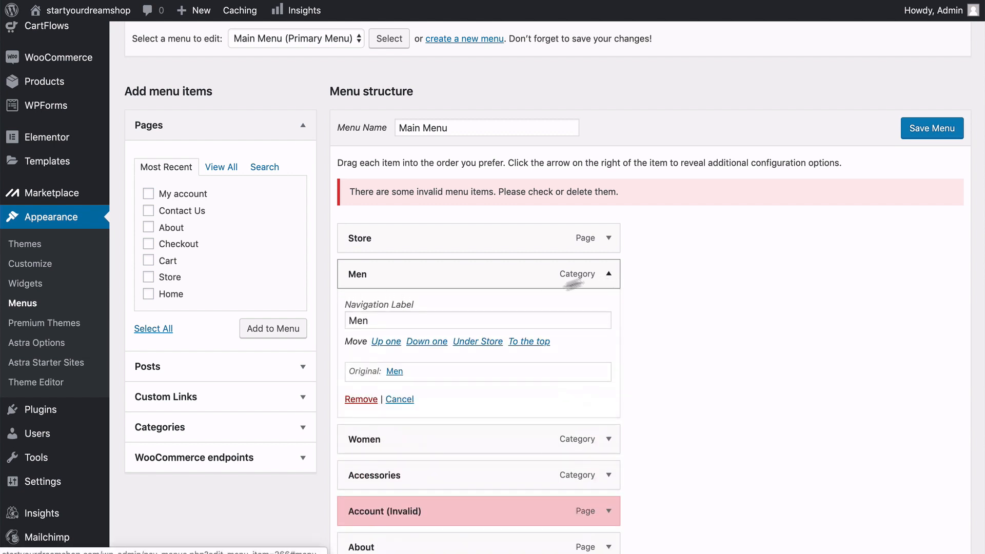
click(361, 399)
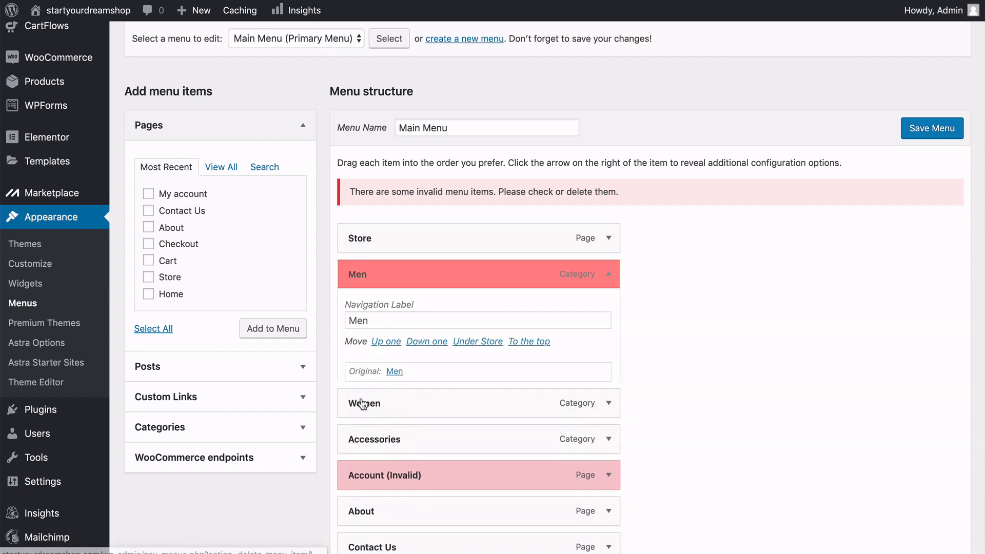
click(608, 274)
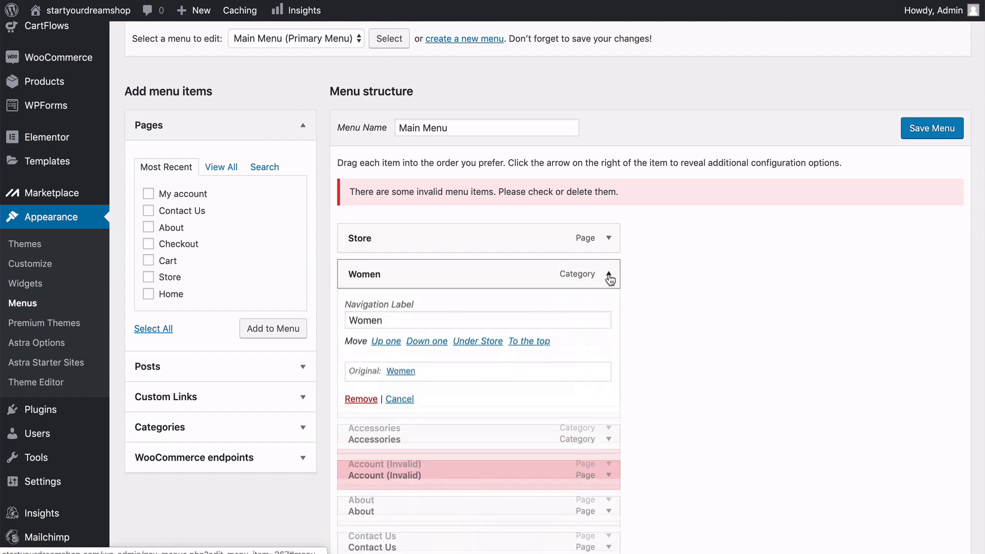
click(370, 399)
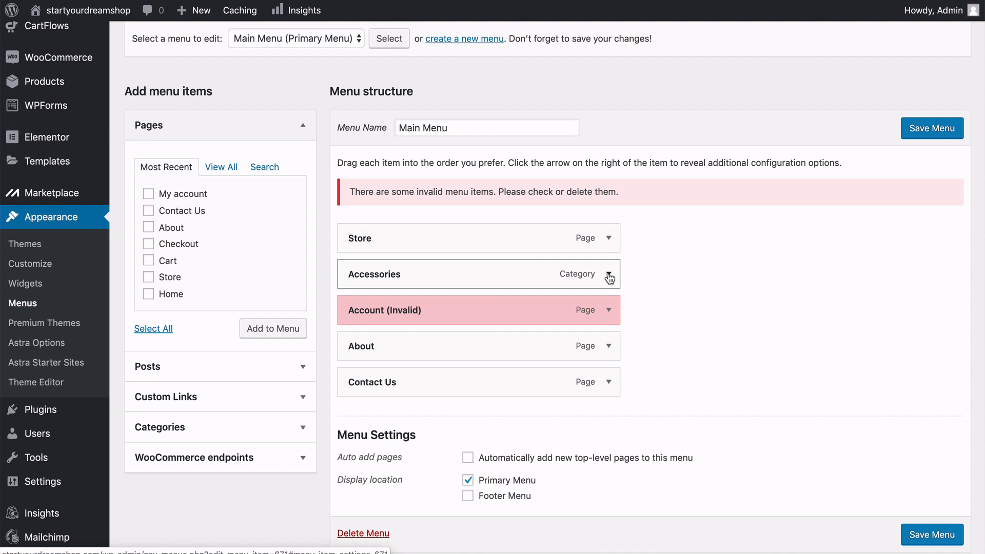
Remove the Accessories category item and the invalid Account page item from the Main Menu structure.
click(609, 276)
click(362, 401)
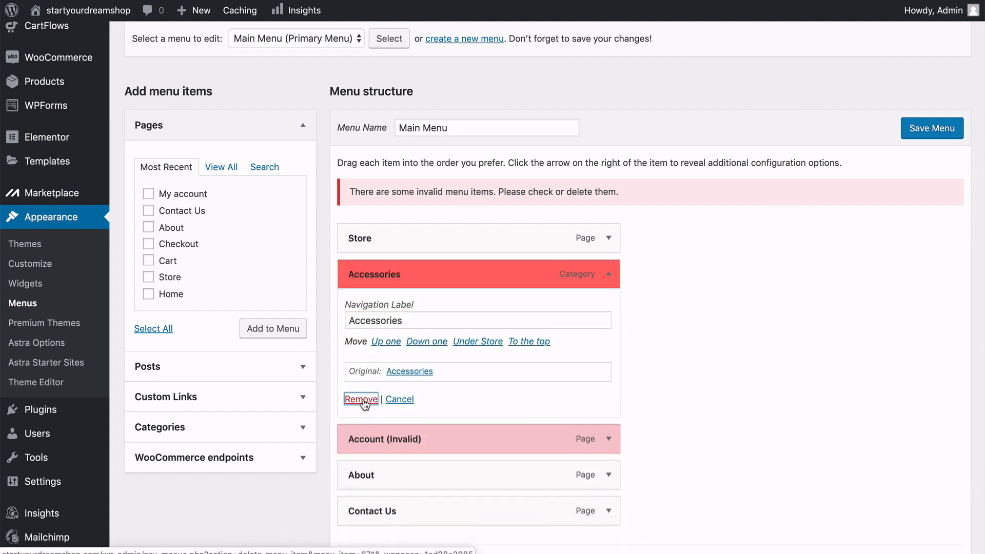
click(609, 274)
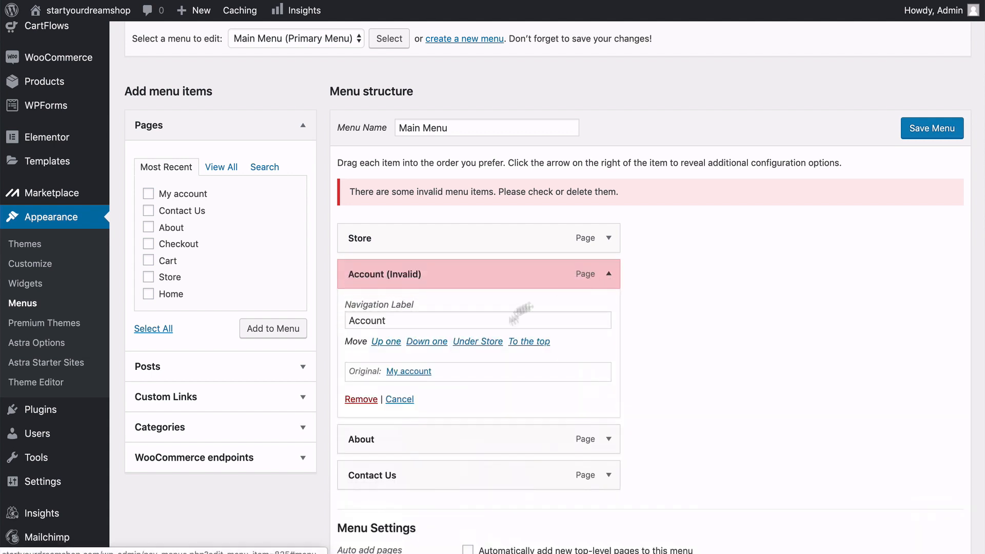
click(361, 399)
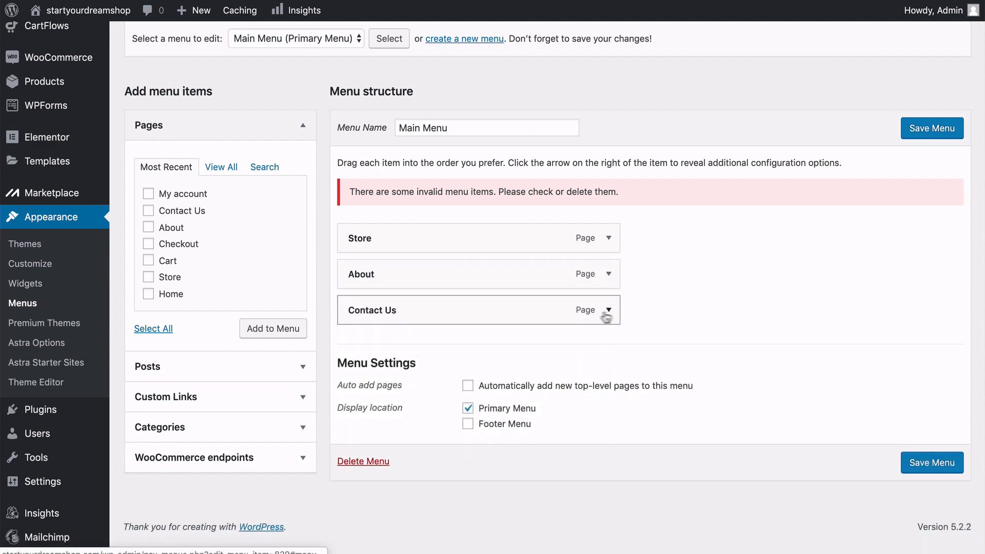
Change the Store menu item's navigation label to "Shop" and collapse its settings.
scroll(317, 287, up, 2)
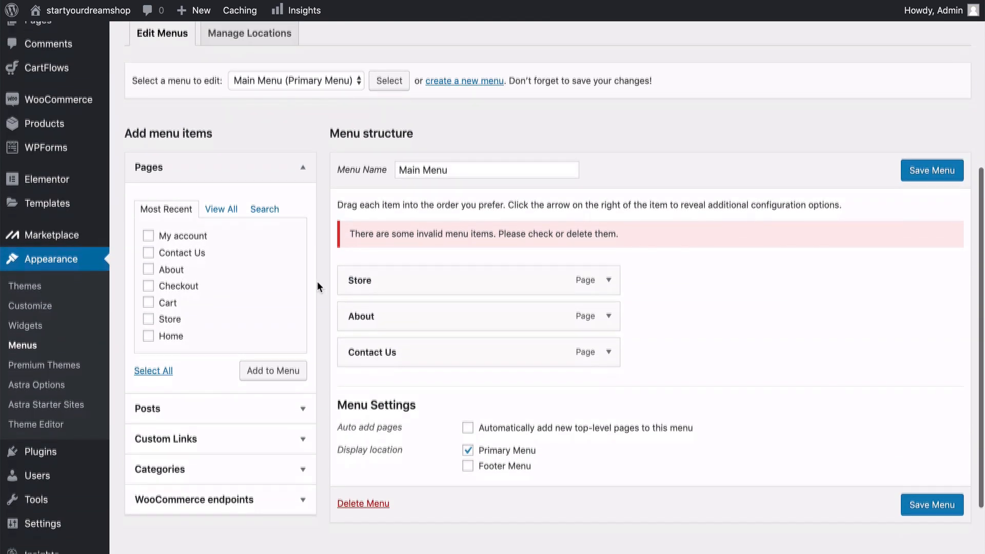
scroll(317, 286, down, 1)
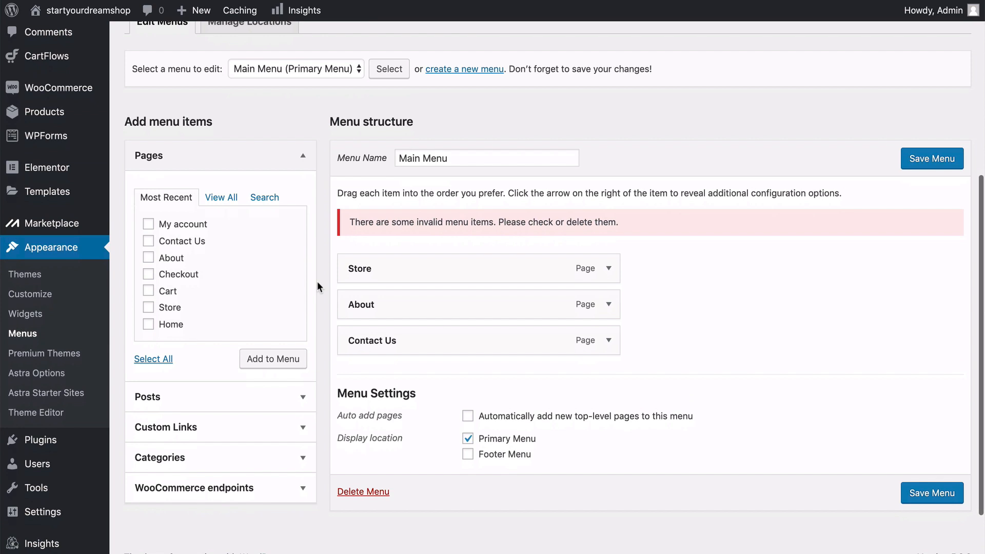
click(610, 268)
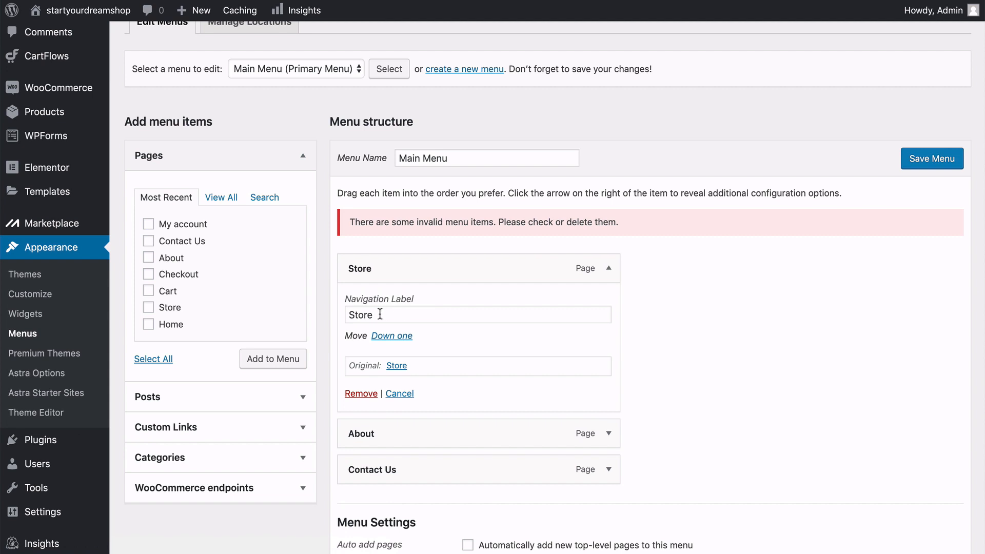
drag(377, 315, 355, 314)
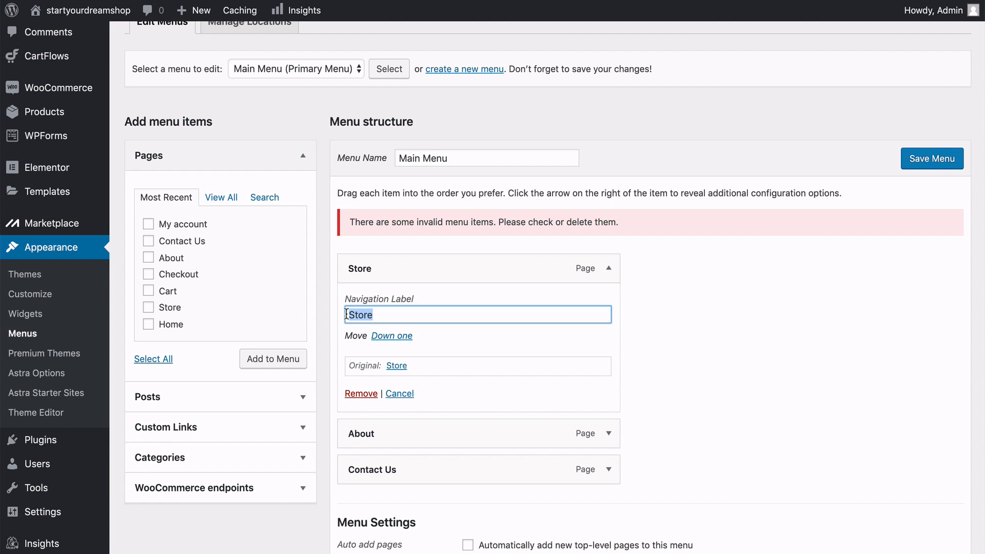
key(BackSpace)
text(Shop)
click(320, 332)
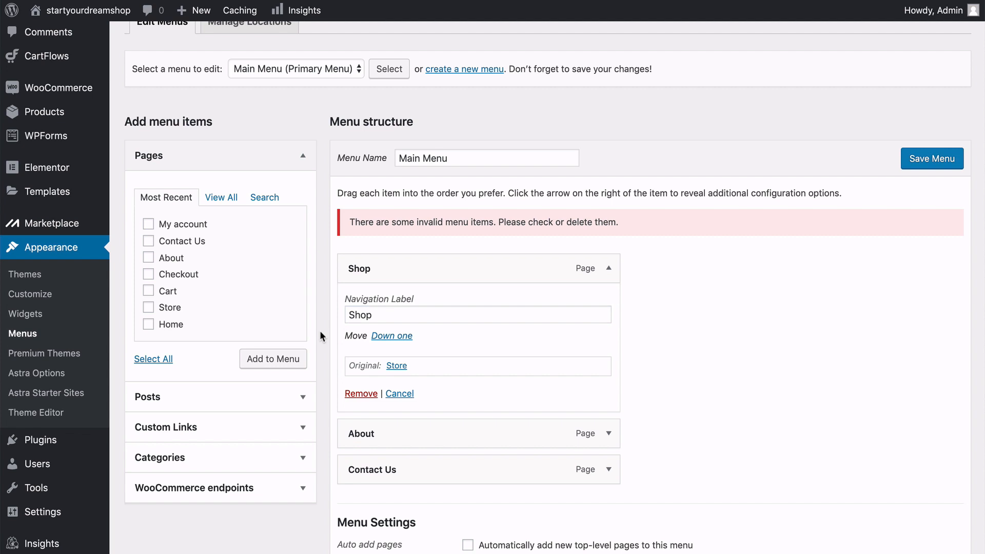
click(608, 268)
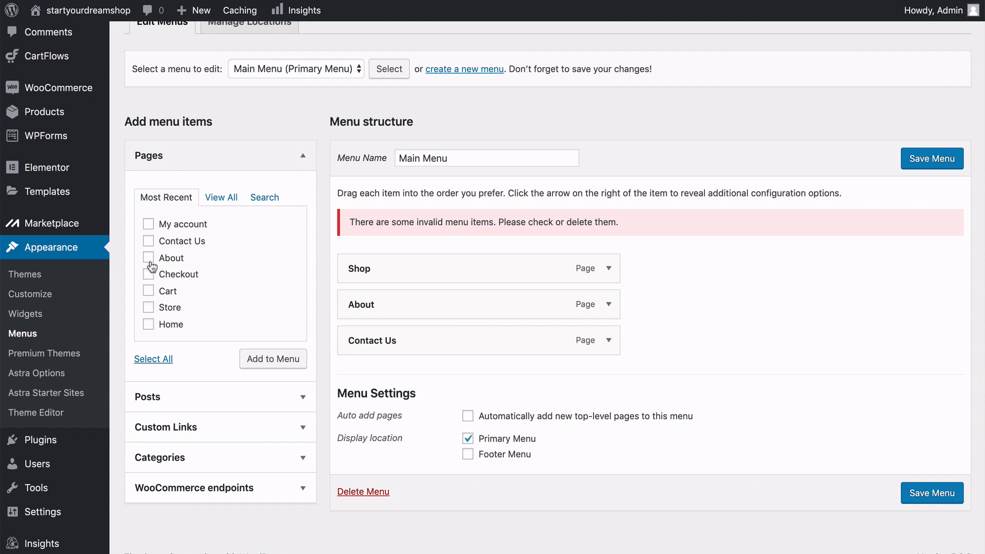
Remove the About item, add the About page back to the Main Menu, and place it above Contact Us.
click(611, 307)
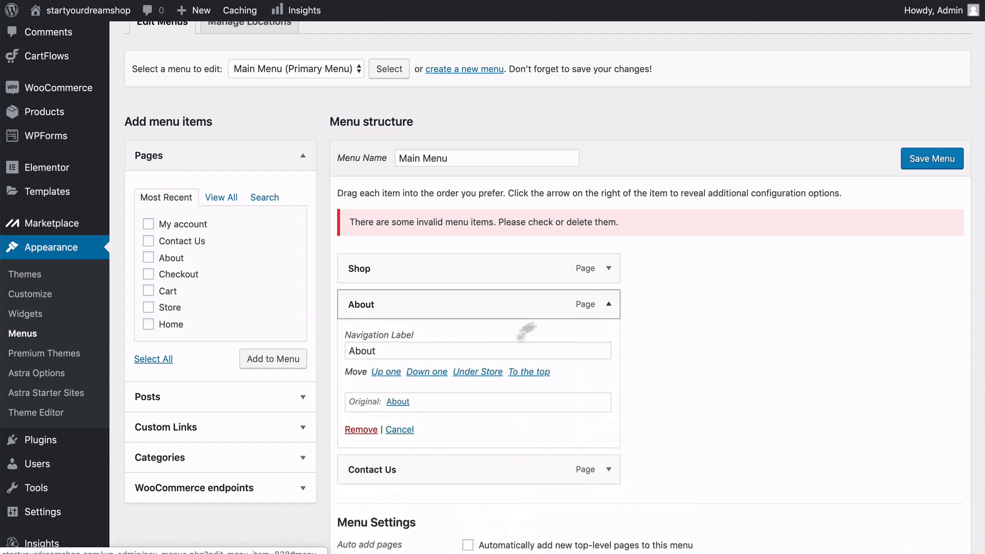
click(359, 431)
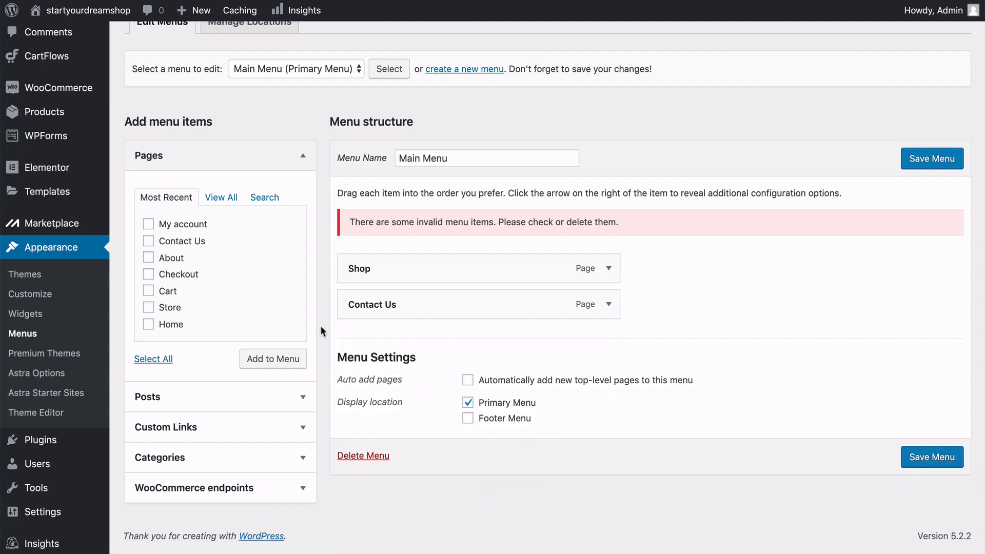
click(148, 258)
click(275, 362)
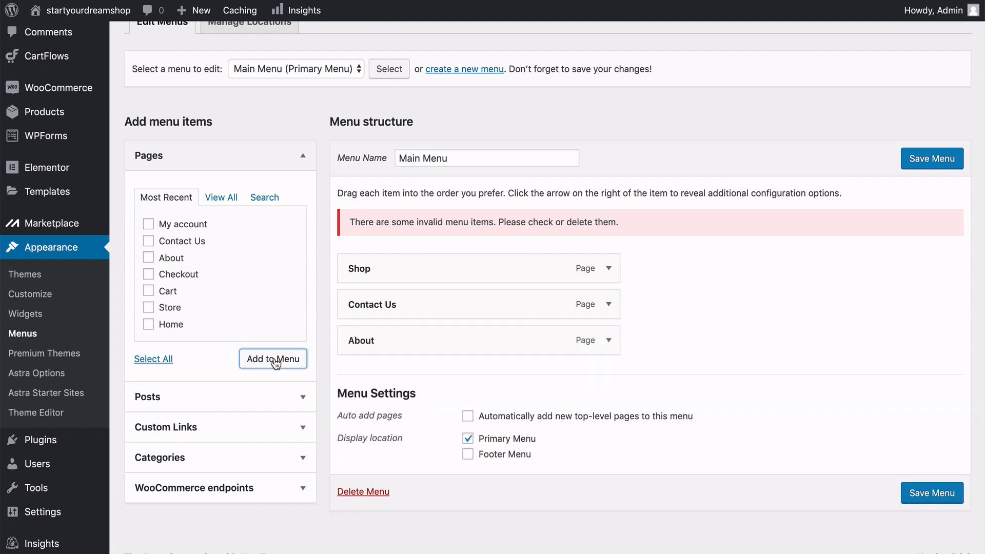
drag(382, 341, 381, 305)
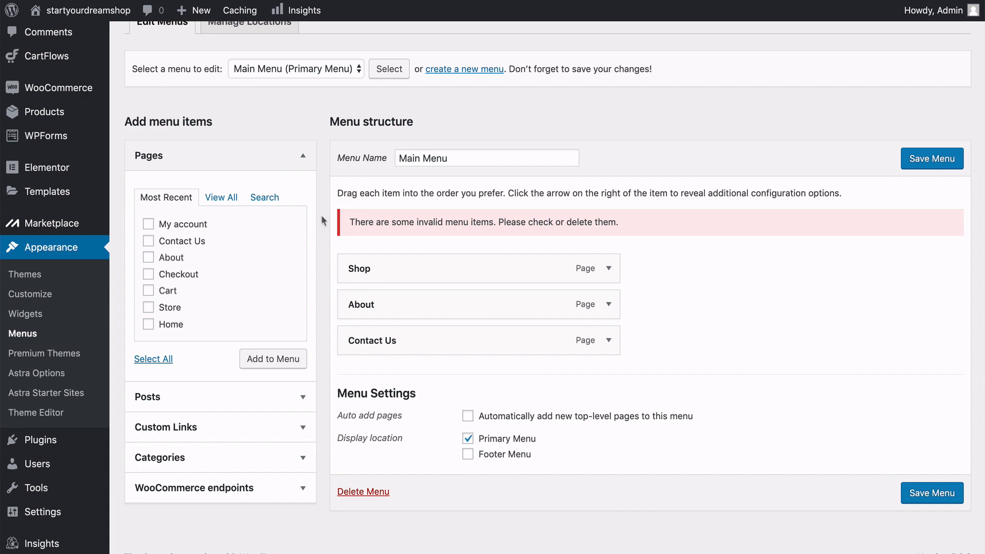
Enable the Product categories box in the menu editor's screen options.
scroll(321, 215, up, 5)
scroll(322, 217, up, 3)
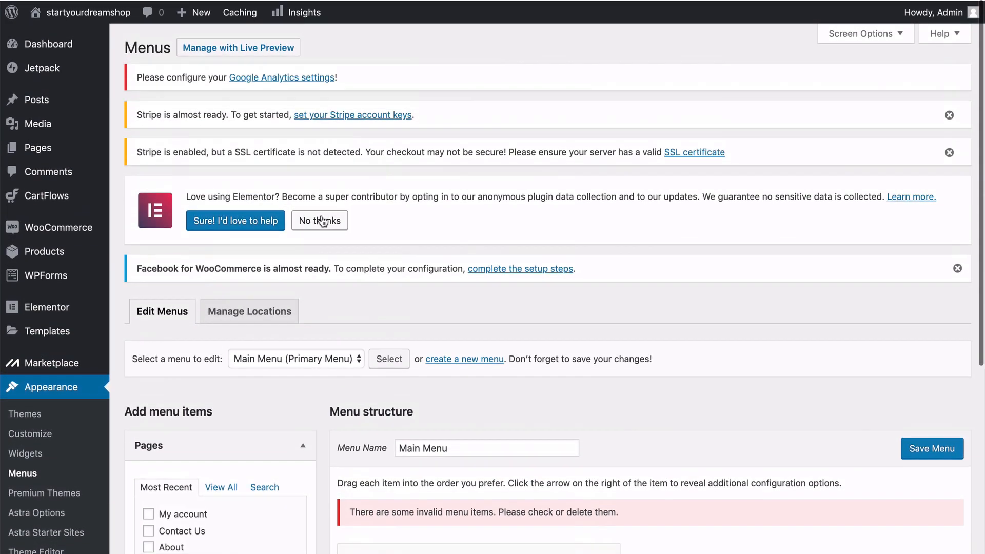
click(901, 31)
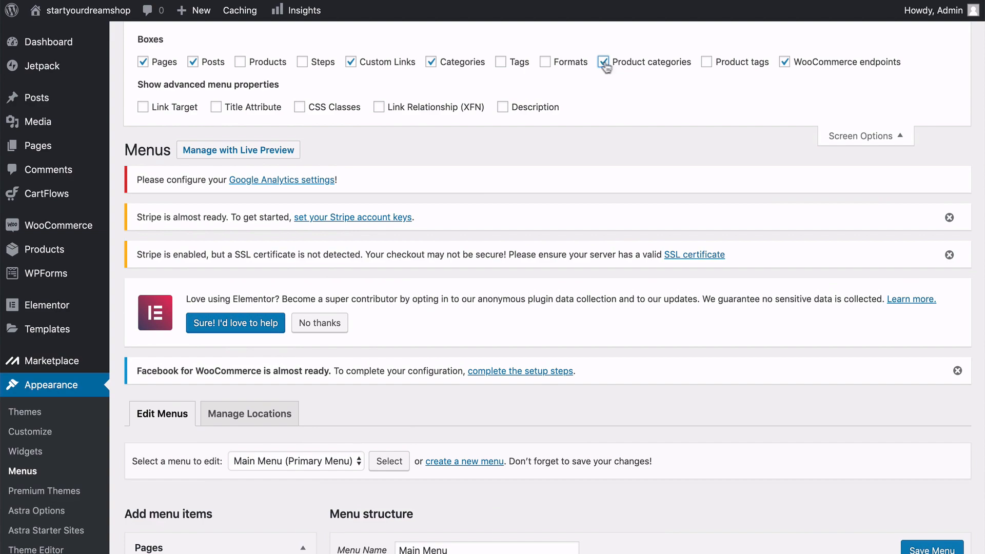
click(862, 135)
scroll(428, 230, down, 7)
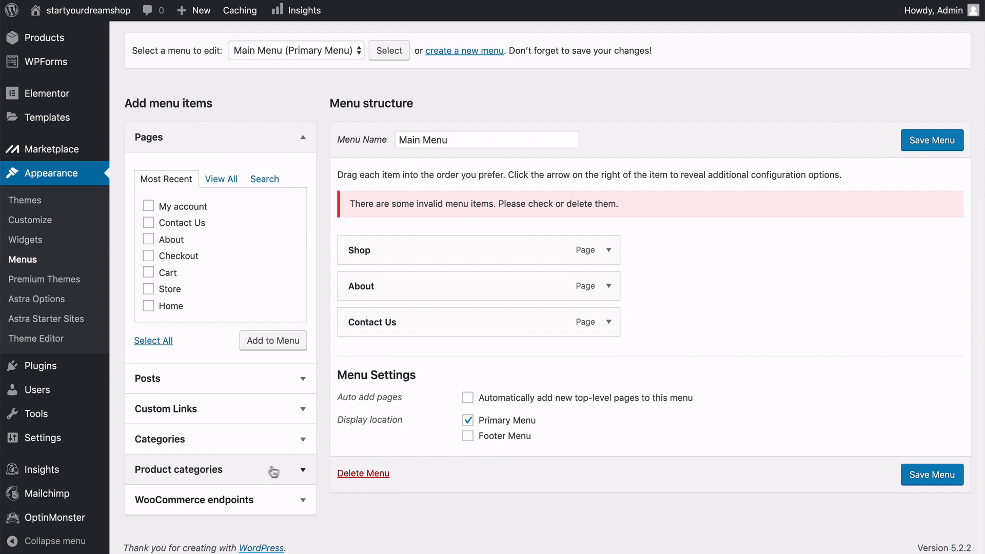
Add the Surfboards, Posters and Paddles product categories to the Main Menu.
click(301, 471)
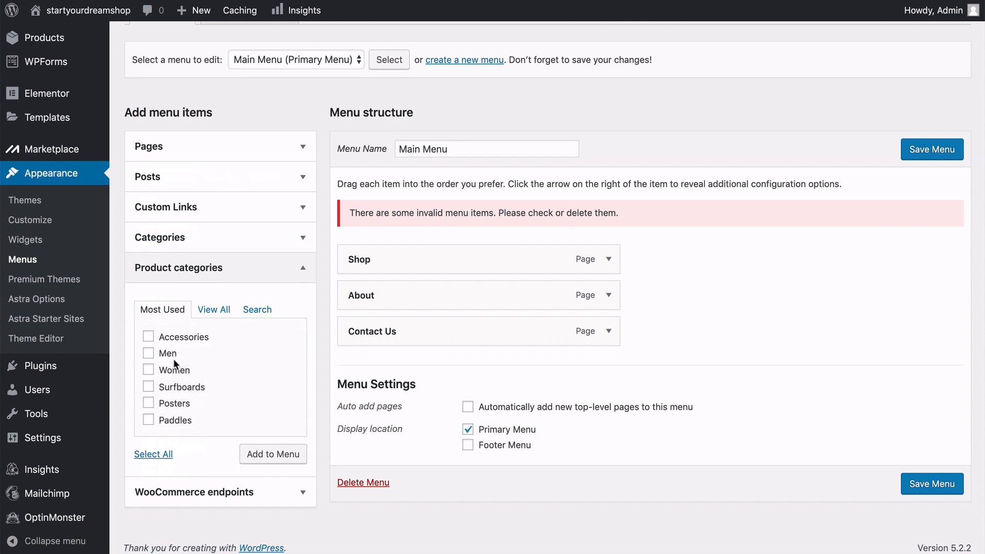
click(148, 387)
click(148, 403)
click(149, 419)
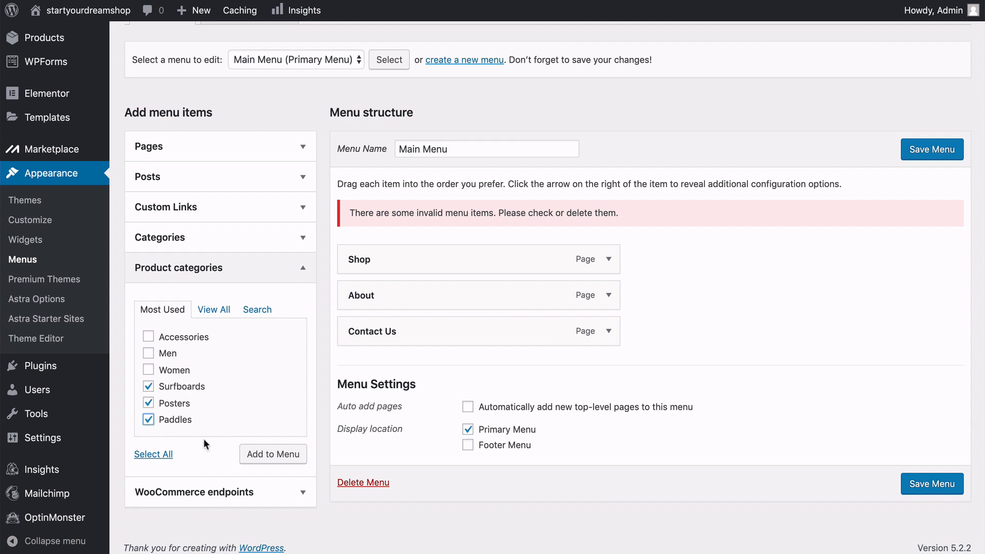
click(265, 460)
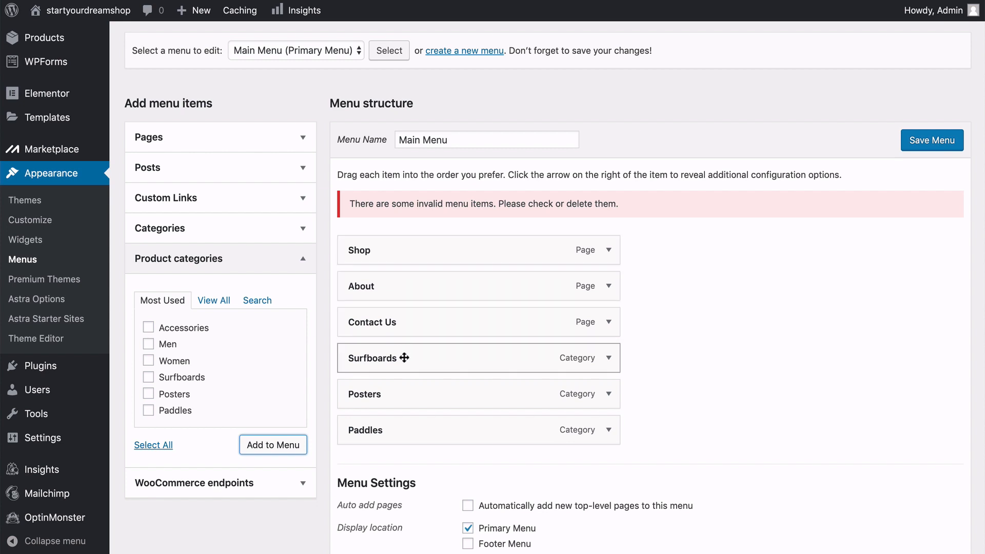
Nest Paddles, Posters and Surfboards, in that order, as sub items under Shop in the Main Menu structure.
drag(404, 357, 413, 286)
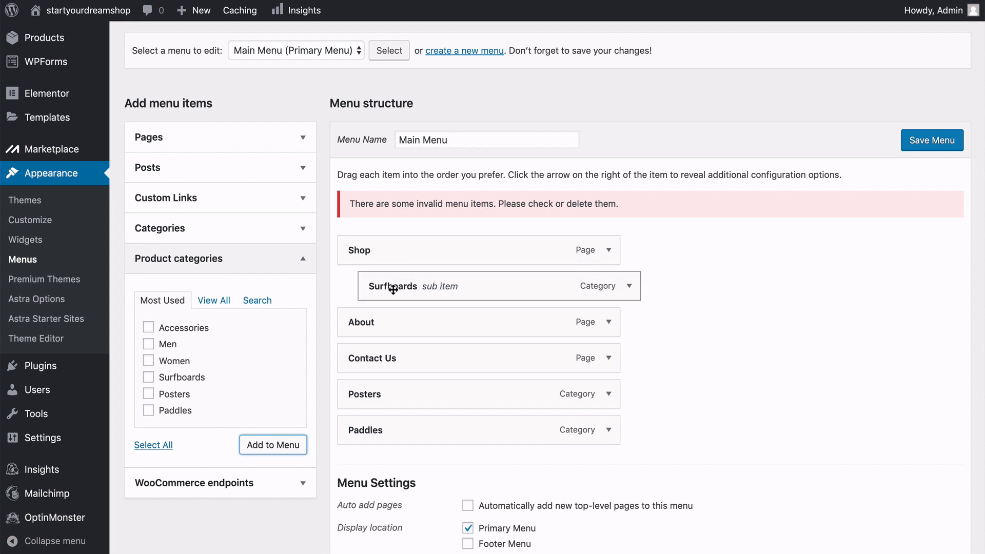
drag(390, 391, 408, 271)
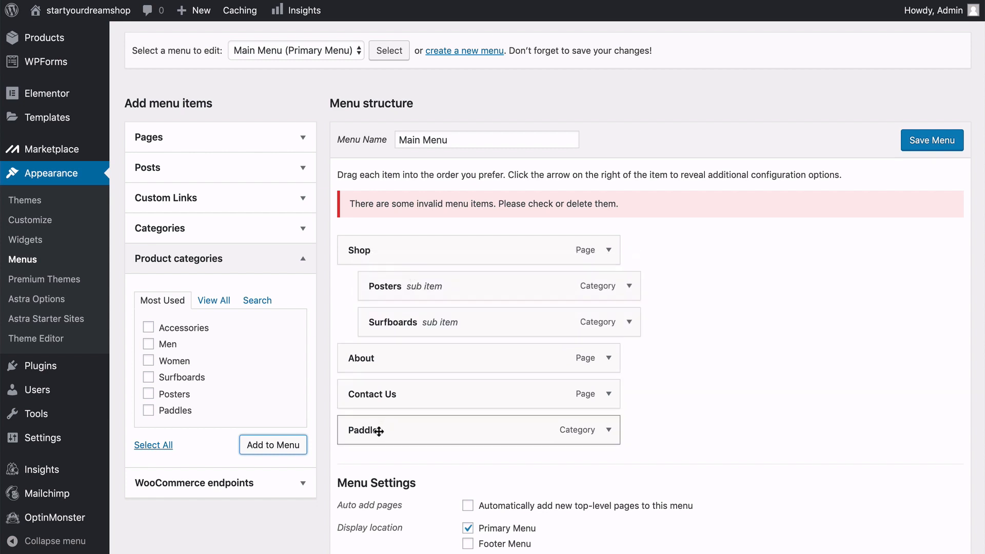
drag(379, 431, 398, 283)
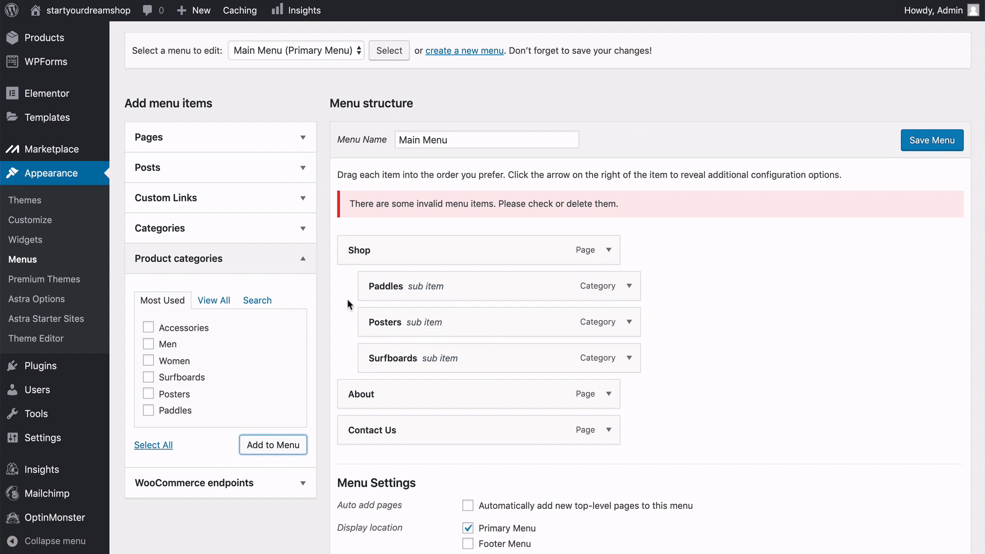
mouse_move(397, 359)
mouse_down()
mouse_move(397, 284)
mouse_move(399, 363)
mouse_up()
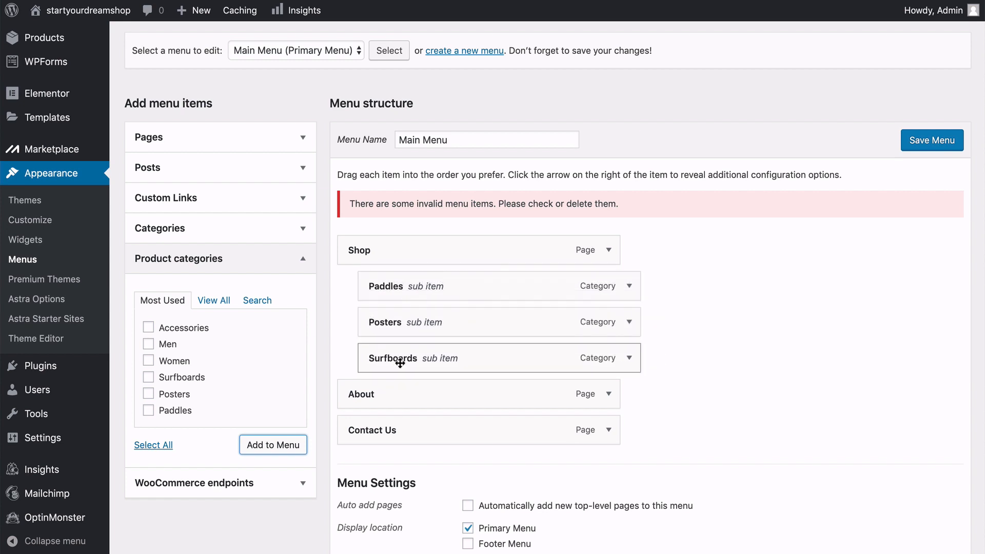
scroll(400, 362, down, 3)
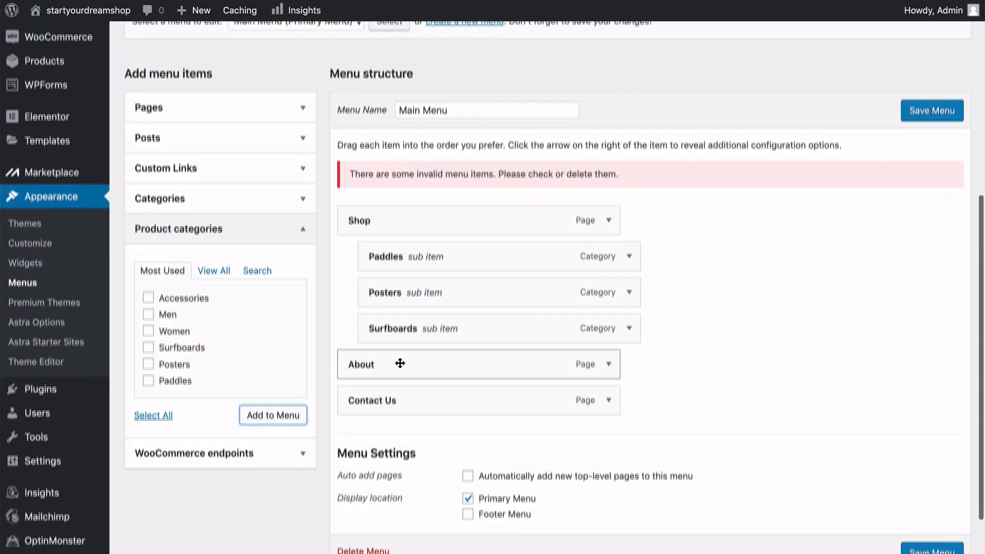
scroll(400, 362, up, 3)
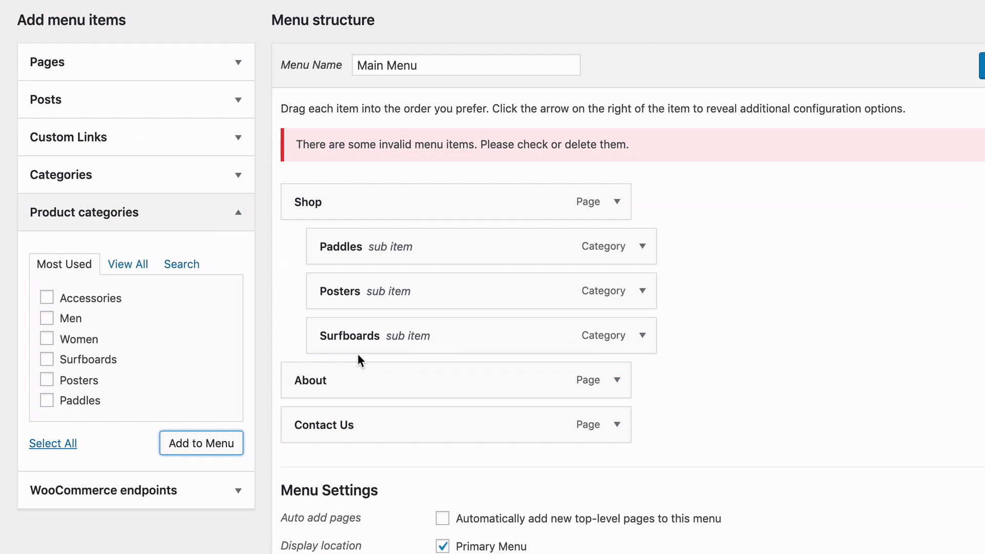
click(238, 212)
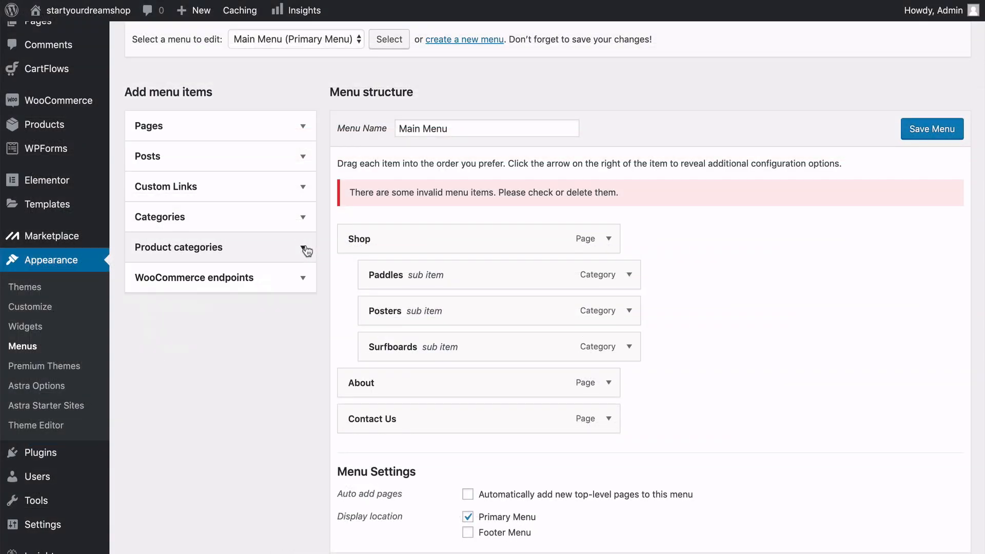
click(239, 62)
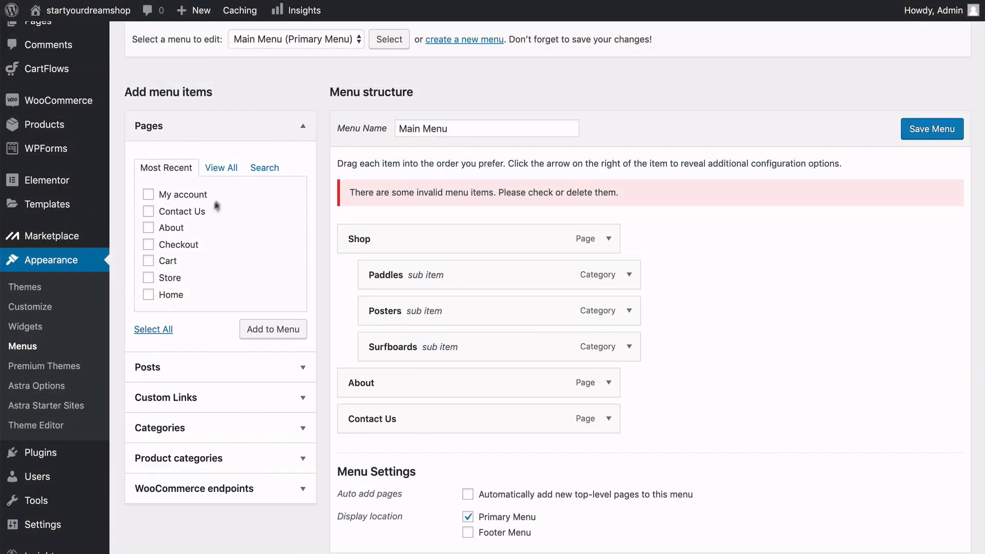
click(149, 262)
mouse_move(884, 40)
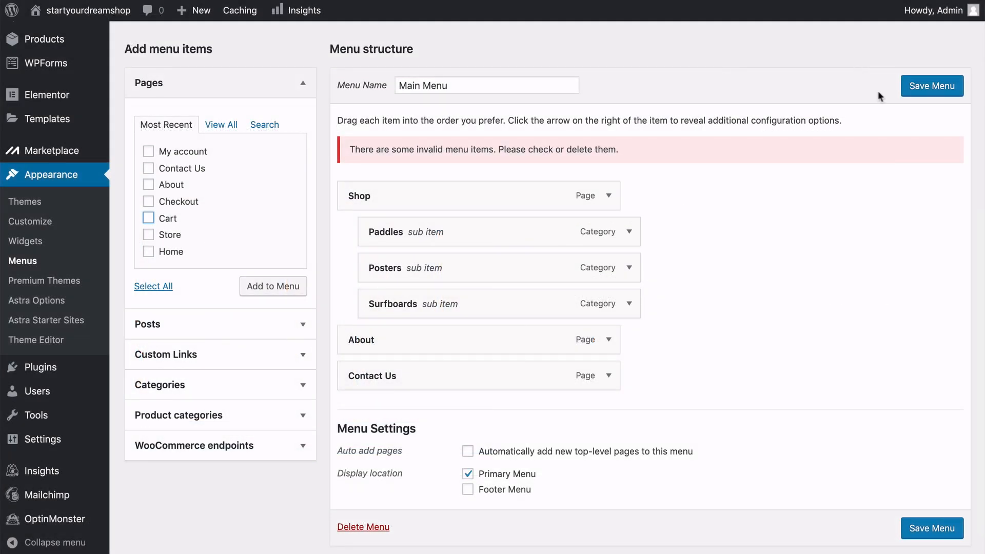
Save the Main Menu and review its updated structure.
click(934, 87)
scroll(746, 249, down, 4)
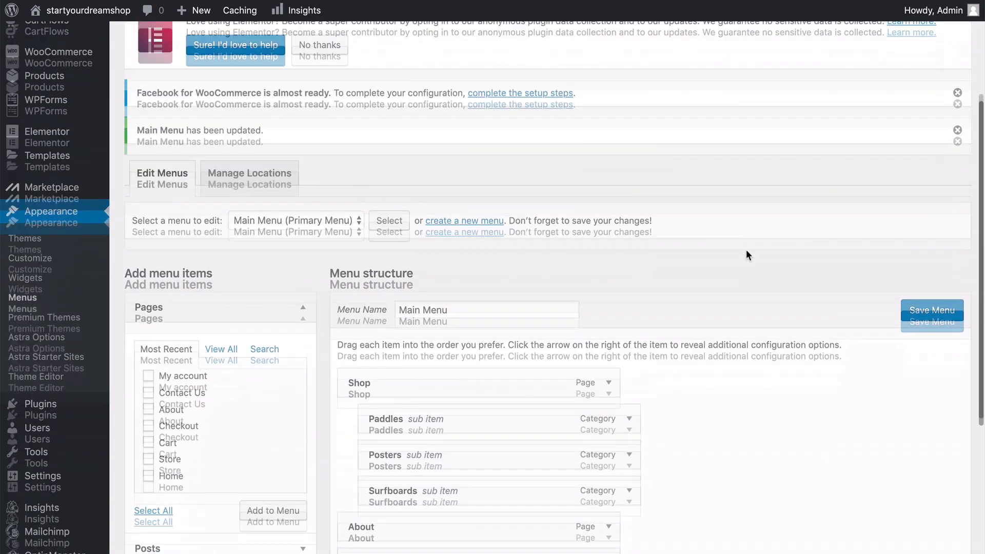
scroll(746, 249, down, 3)
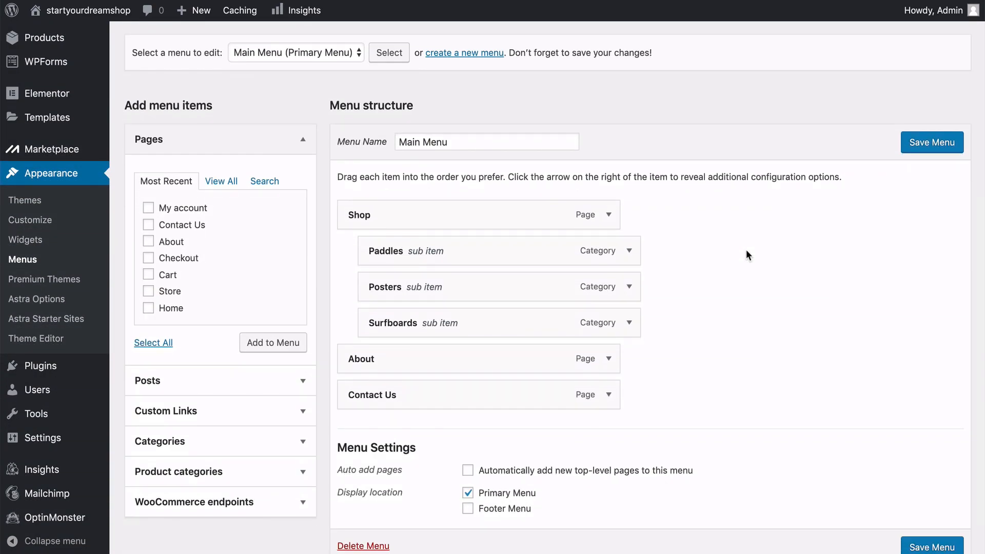
scroll(746, 249, up, 7)
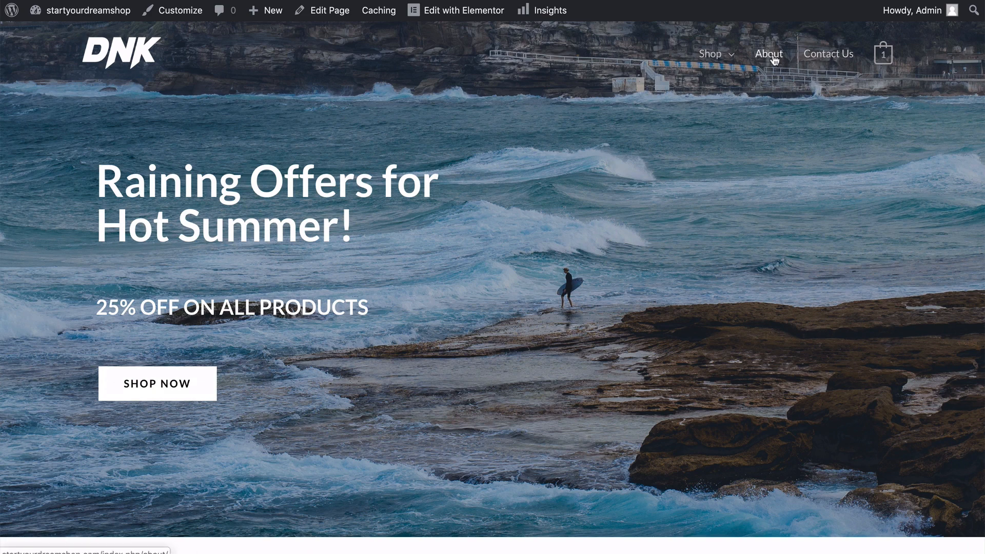
On the live storefront, check the Shop submenu and look over the Surfboards category page.
mouse_move(728, 62)
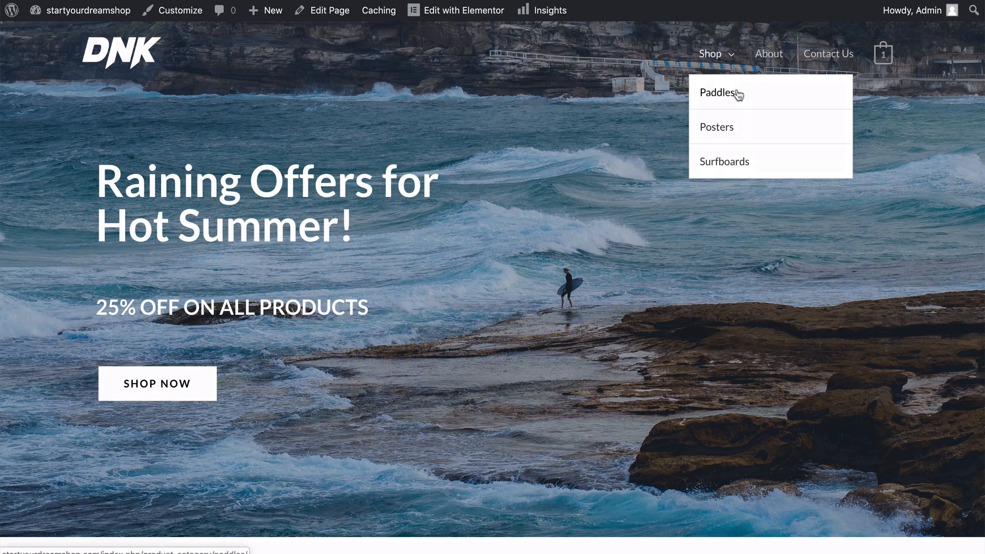
click(743, 170)
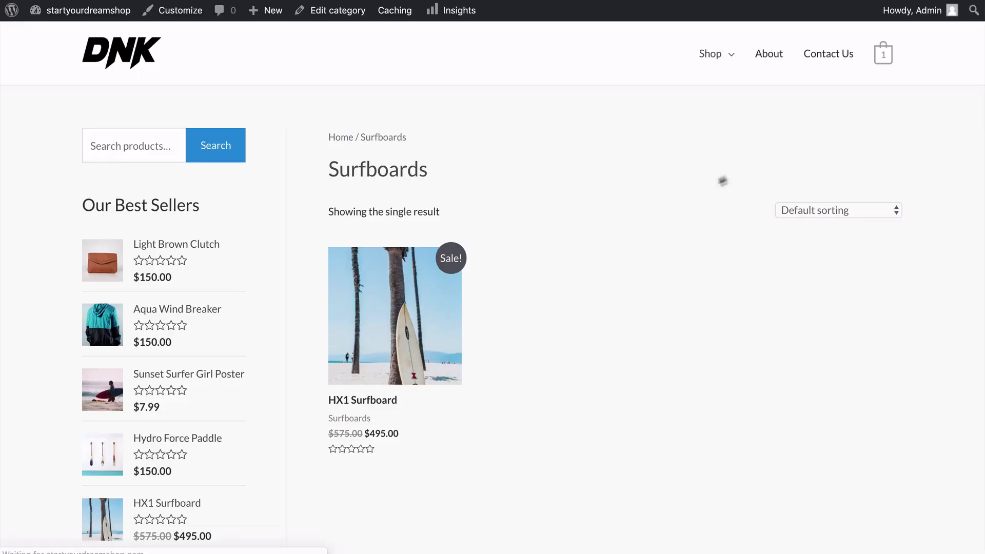
scroll(626, 167, down, 3)
scroll(626, 167, down, 2)
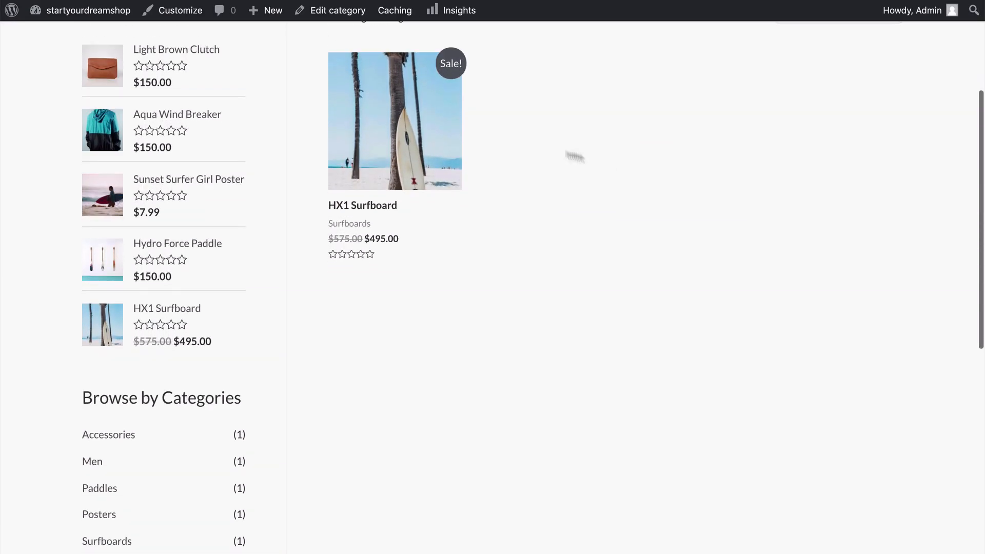
scroll(608, 254, up, 1)
scroll(610, 254, up, 2)
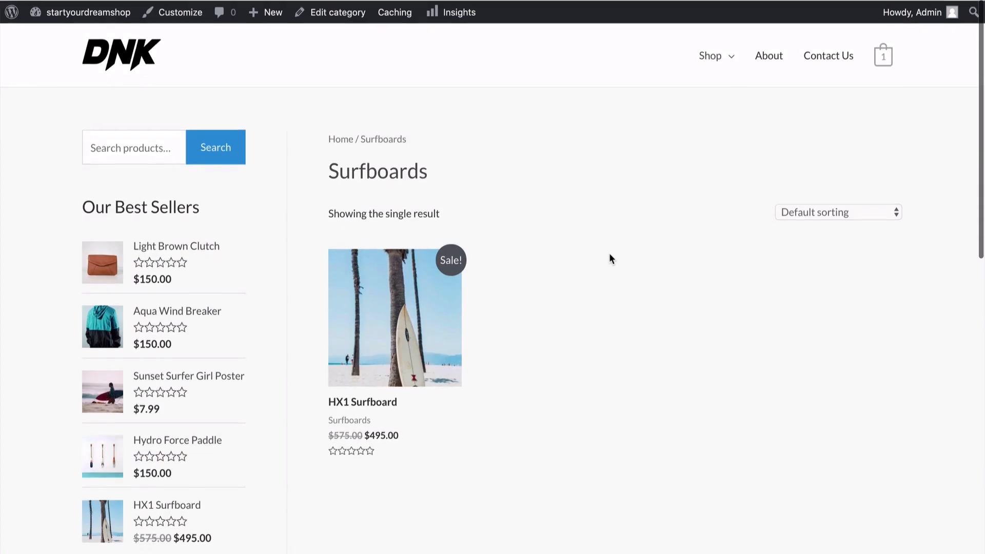
Look over the Surfboards category page, including its product listing, best sellers, category list and price filter.
scroll(609, 254, down, 5)
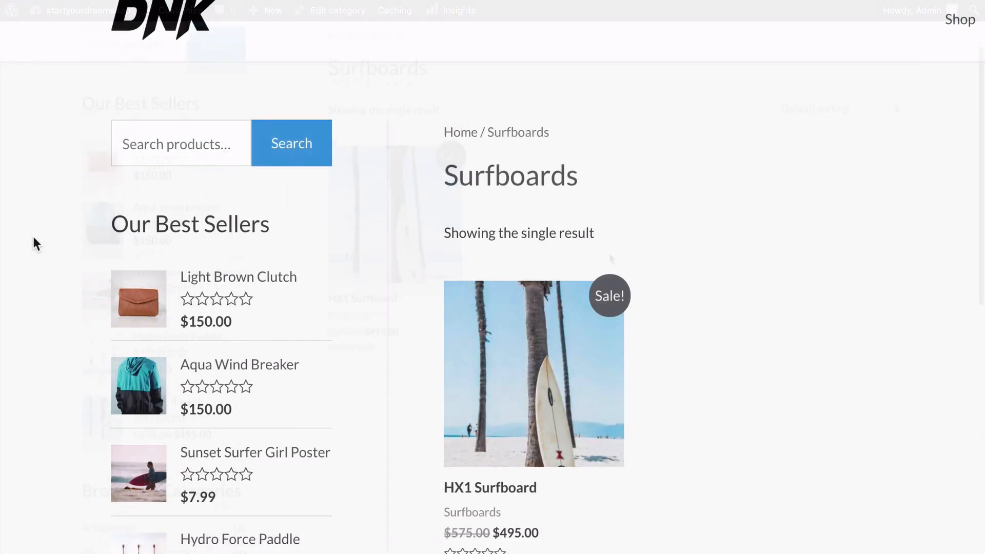
scroll(34, 238, down, 3)
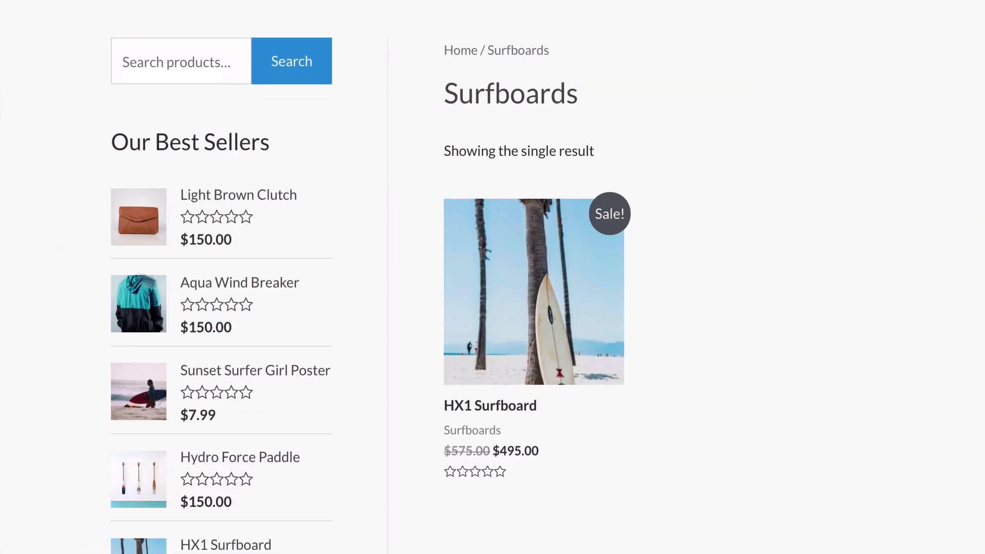
scroll(66, 321, up, 2)
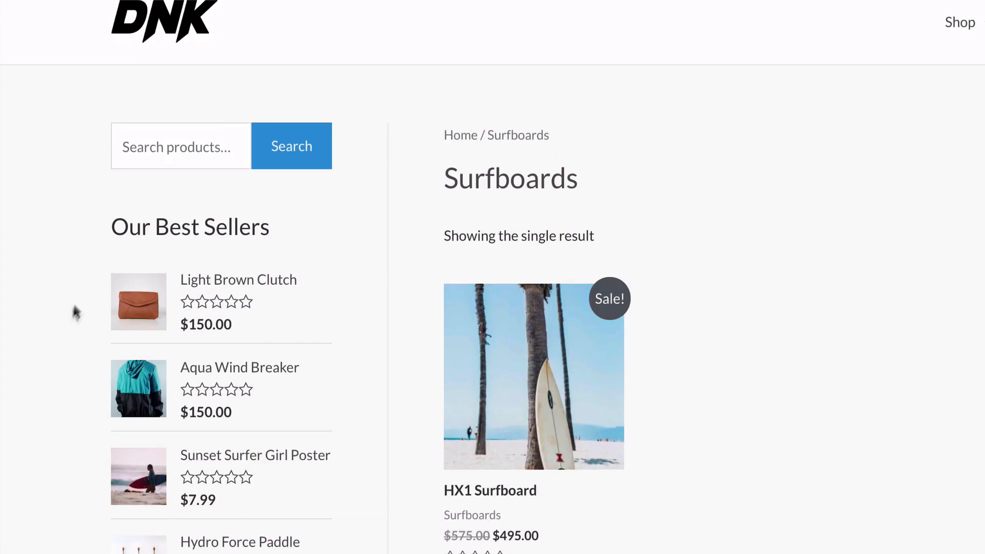
scroll(63, 230, down, 10)
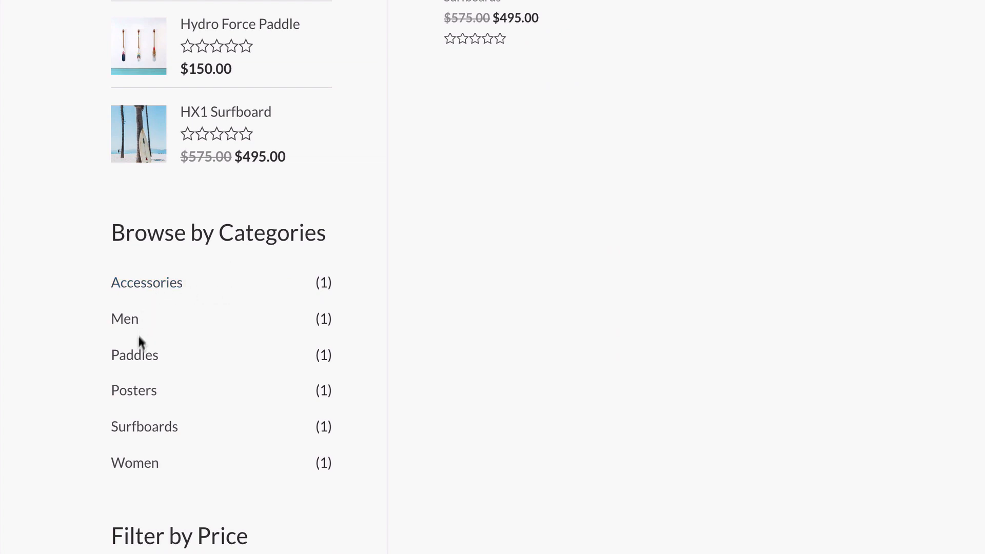
scroll(51, 444, down, 3)
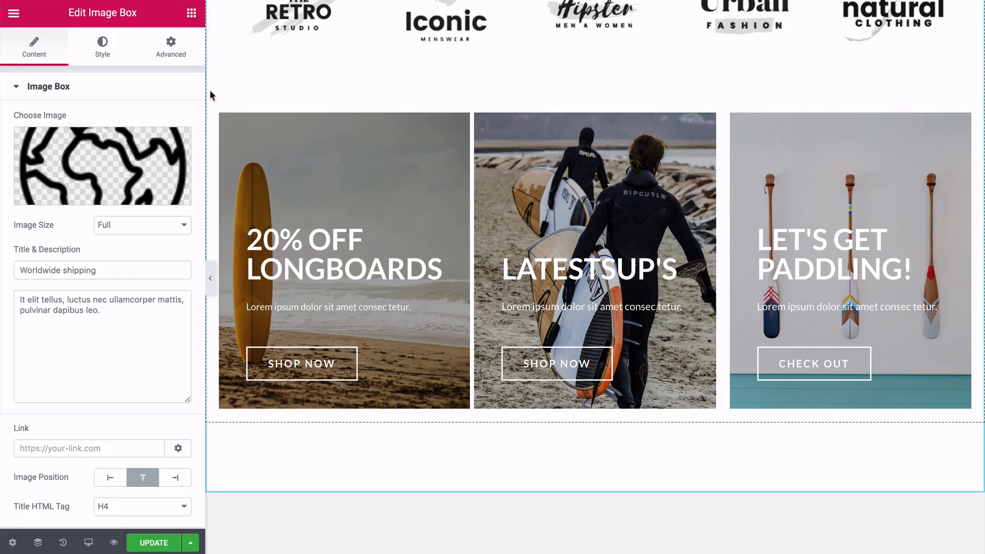
In the Elementor editor, look over the home page sections from the promo banners through Featured Products to the Special Edition banner.
scroll(210, 95, down, 6)
scroll(210, 89, down, 2)
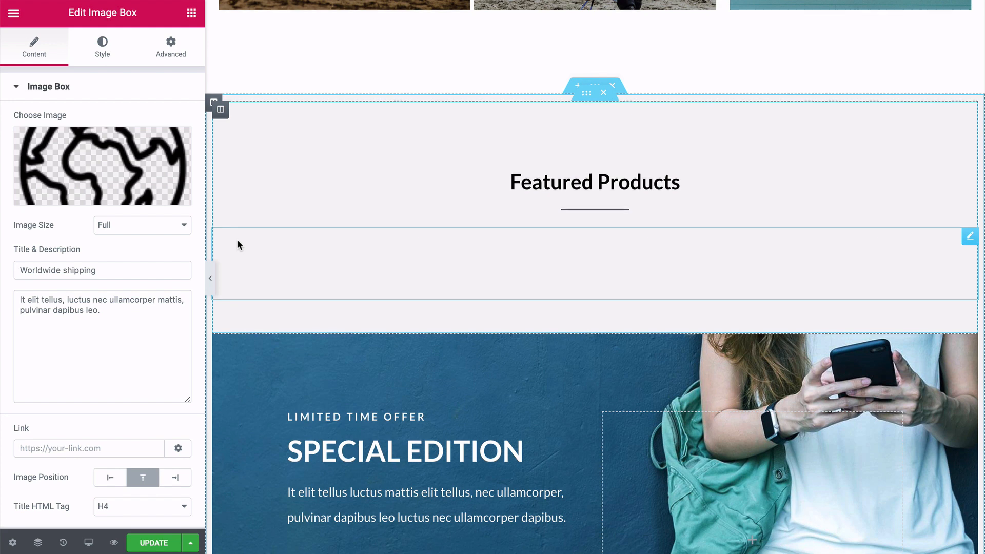
scroll(238, 241, down, 3)
scroll(237, 241, down, 2)
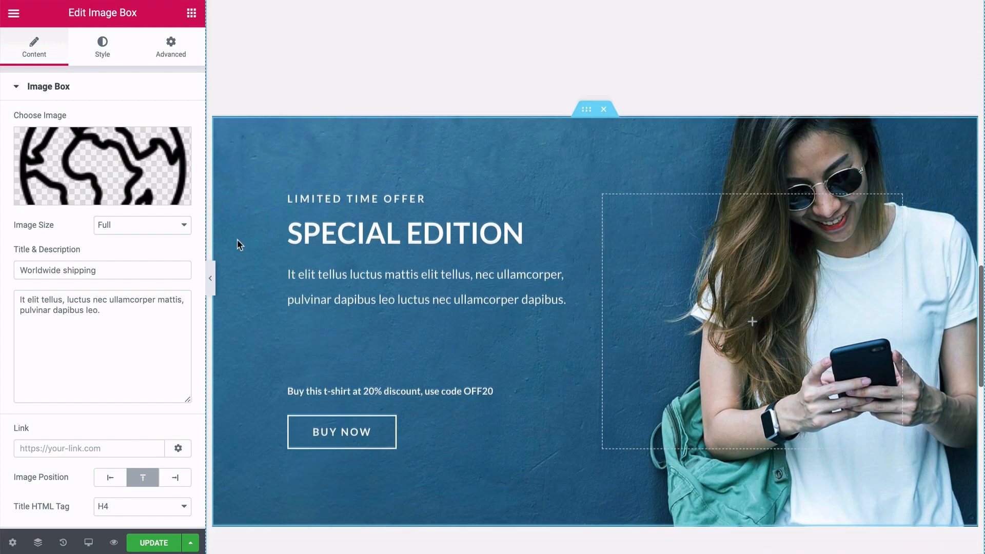
scroll(237, 239, down, 1)
scroll(237, 239, up, 1)
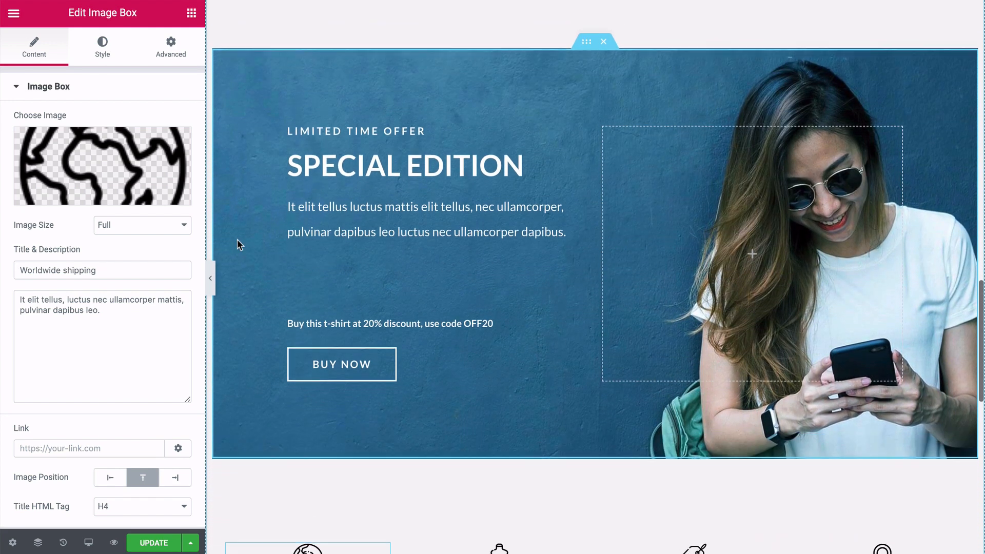
scroll(237, 239, down, 1)
scroll(237, 239, up, 1)
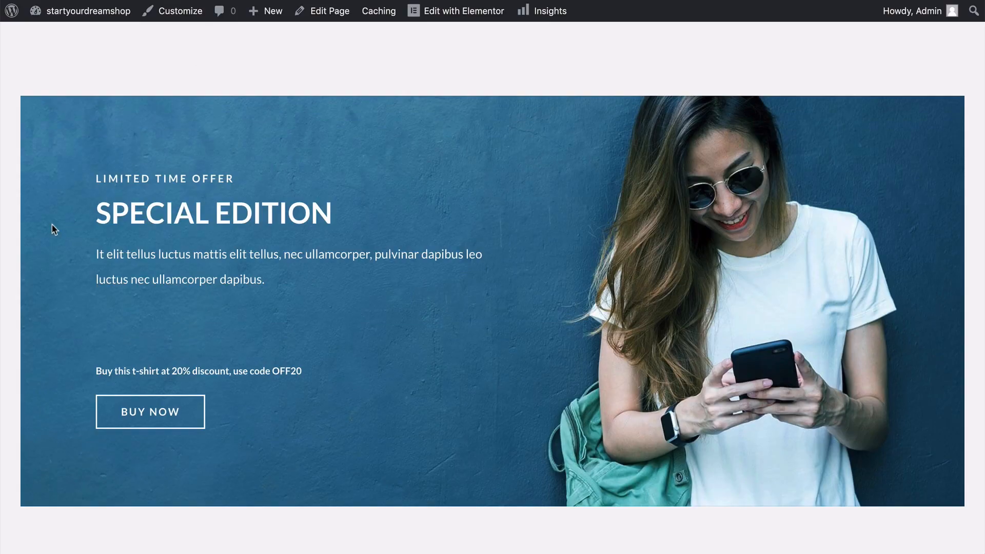
scroll(54, 229, down, 1)
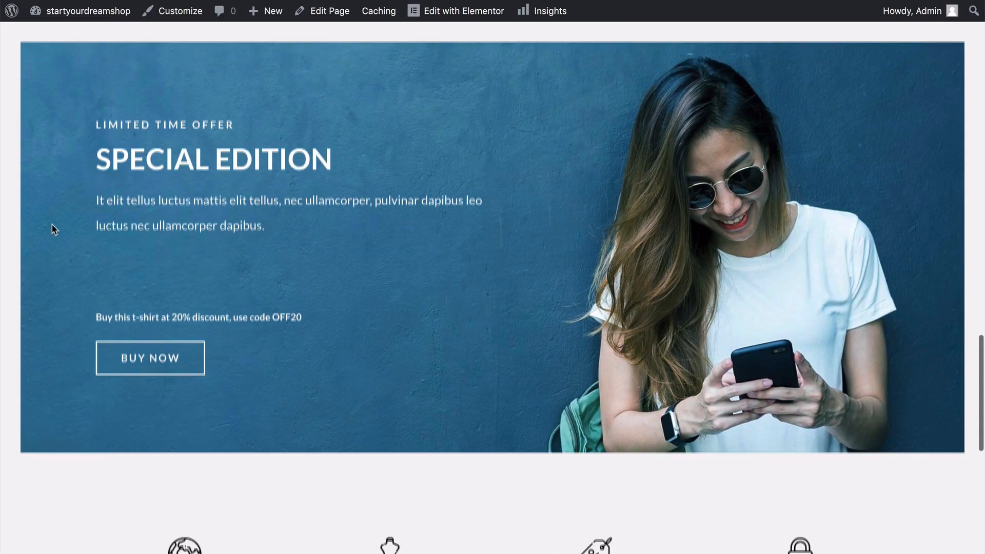
On the live home page, examine the scrolling effect of the Special Edition banner's background.
scroll(54, 229, up, 2)
scroll(54, 229, down, 2)
scroll(54, 229, up, 1)
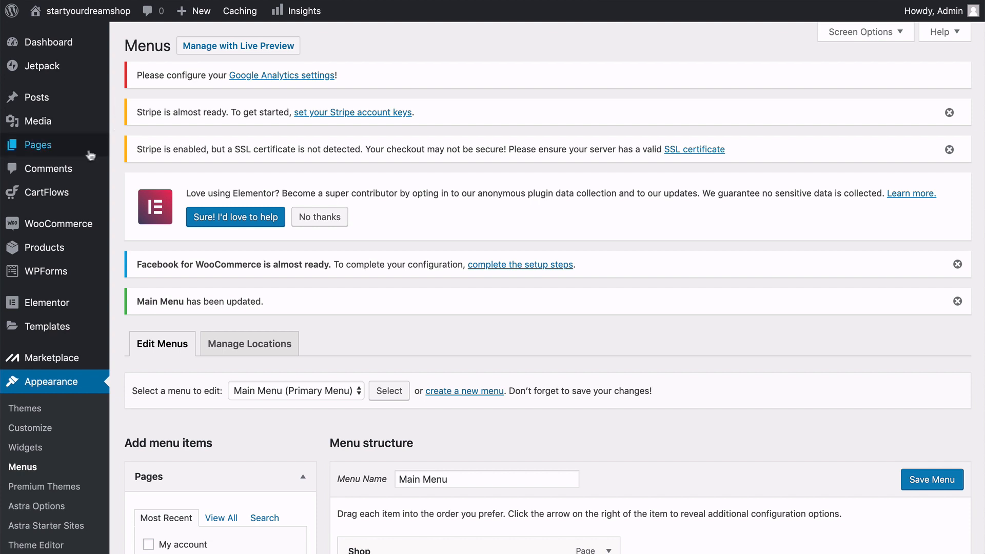
Open the Special Edition banner's heading in Elementor and review its title and style settings.
mouse_move(82, 146)
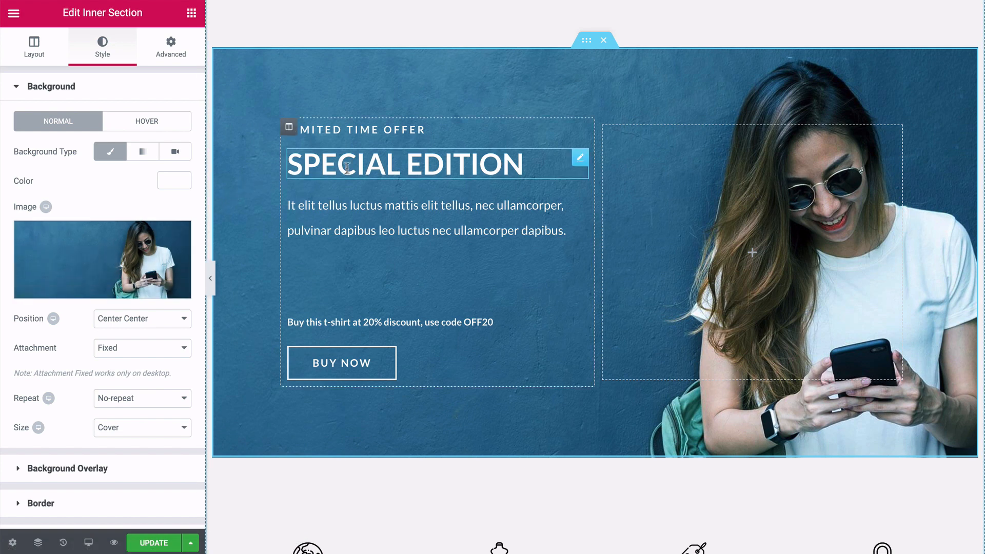
click(371, 131)
click(371, 159)
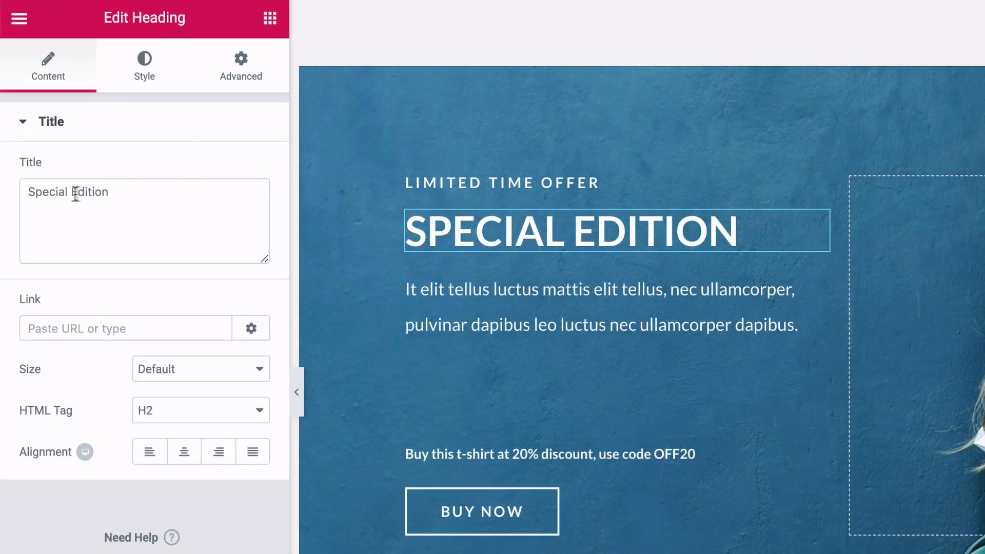
click(148, 74)
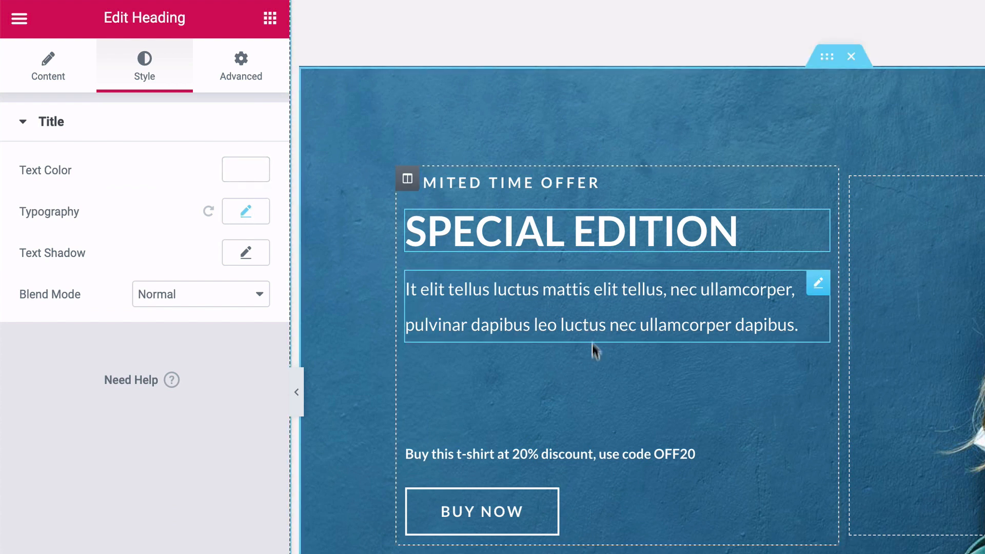
Open the t-shirt discount line above the Buy Now button and examine its title text and coupon code.
click(535, 454)
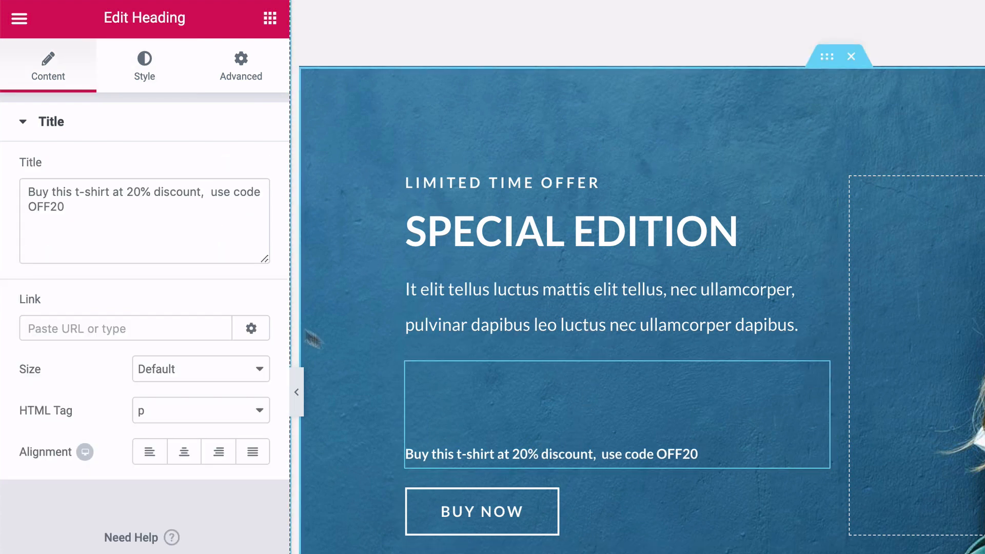
drag(64, 207, 26, 207)
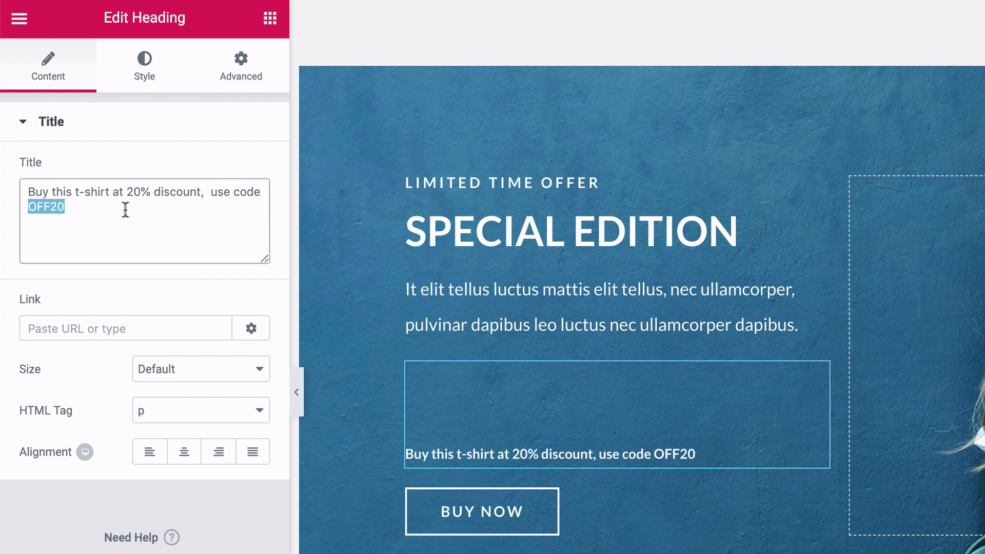
click(71, 206)
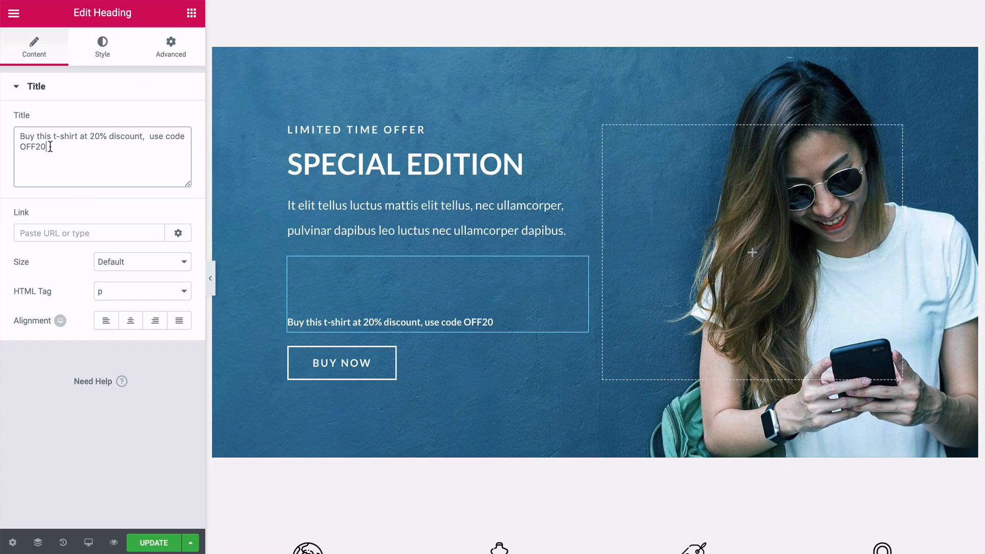
drag(50, 148, 19, 149)
click(53, 147)
Open the Buy Now button's settings and review its text, link, and normal and hover styles.
click(342, 368)
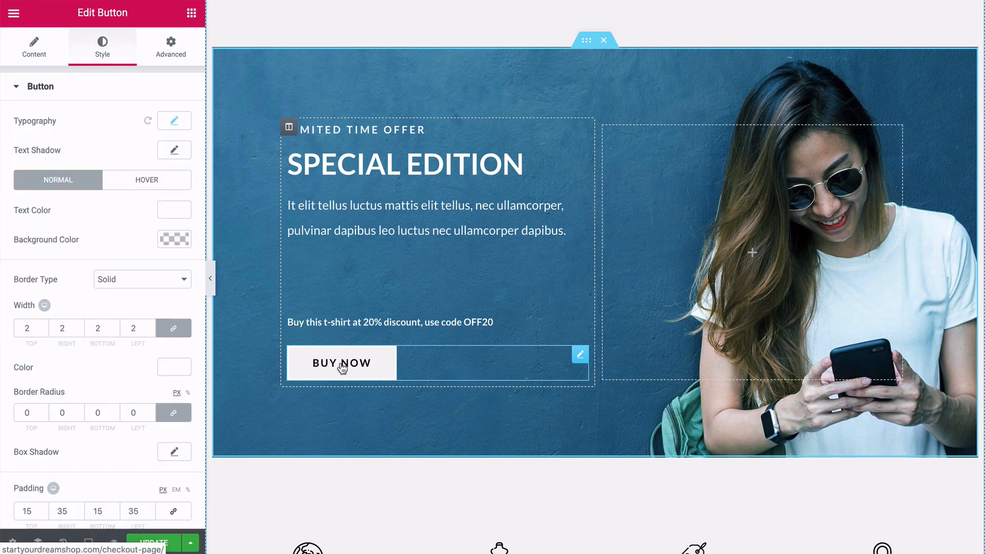
click(34, 49)
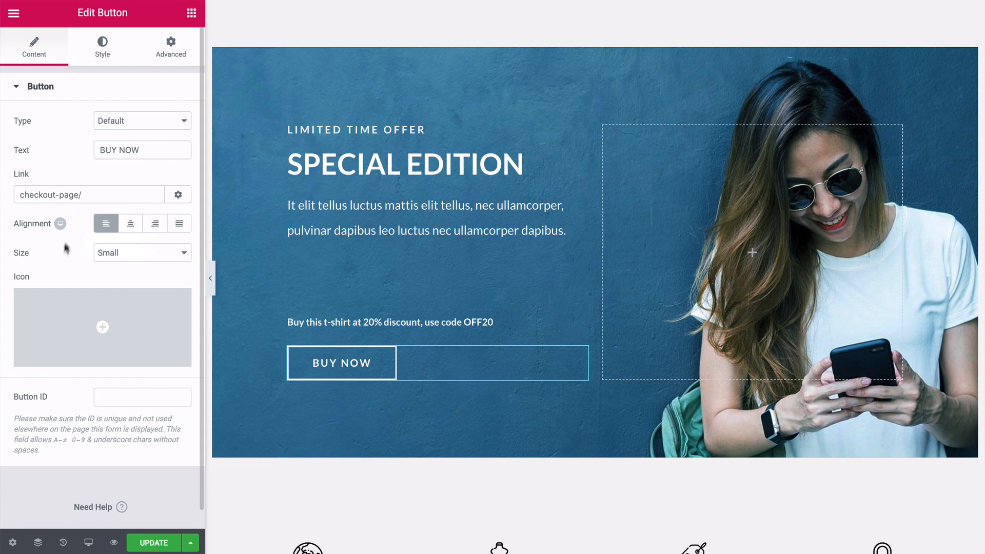
click(102, 50)
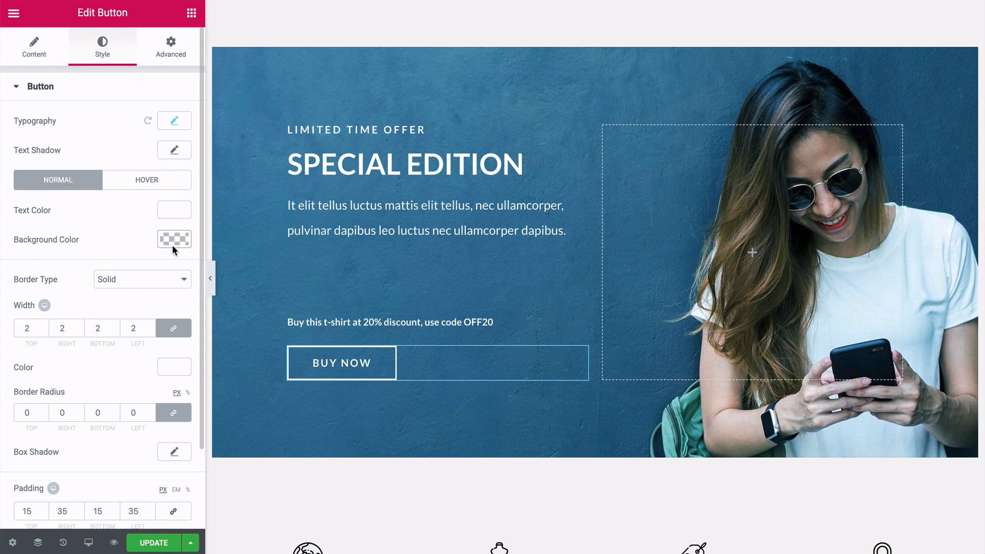
click(142, 180)
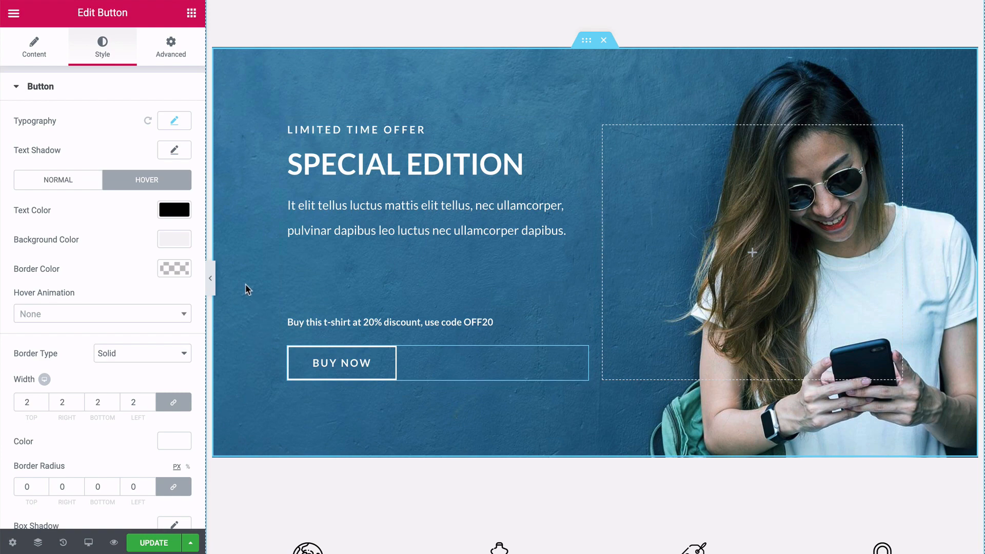
Open the Worldwide Shipping image box, check the media library and upload options for its icon, and leave without replacing it.
scroll(246, 284, down, 5)
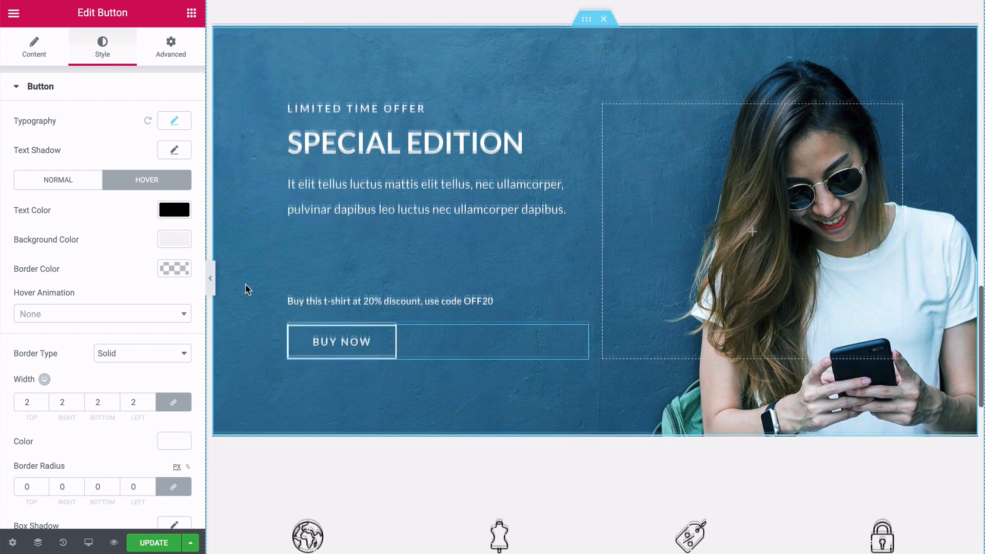
scroll(246, 284, down, 2)
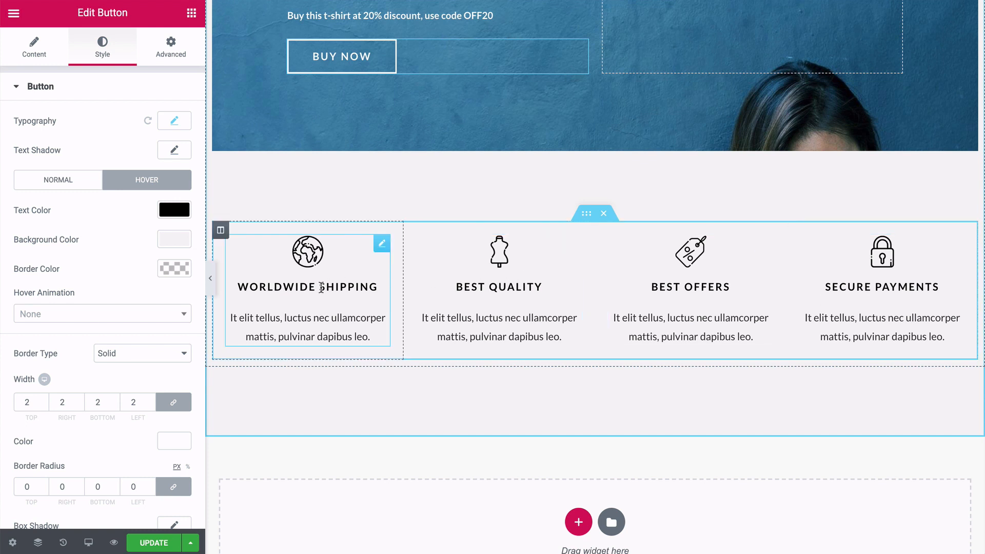
click(322, 287)
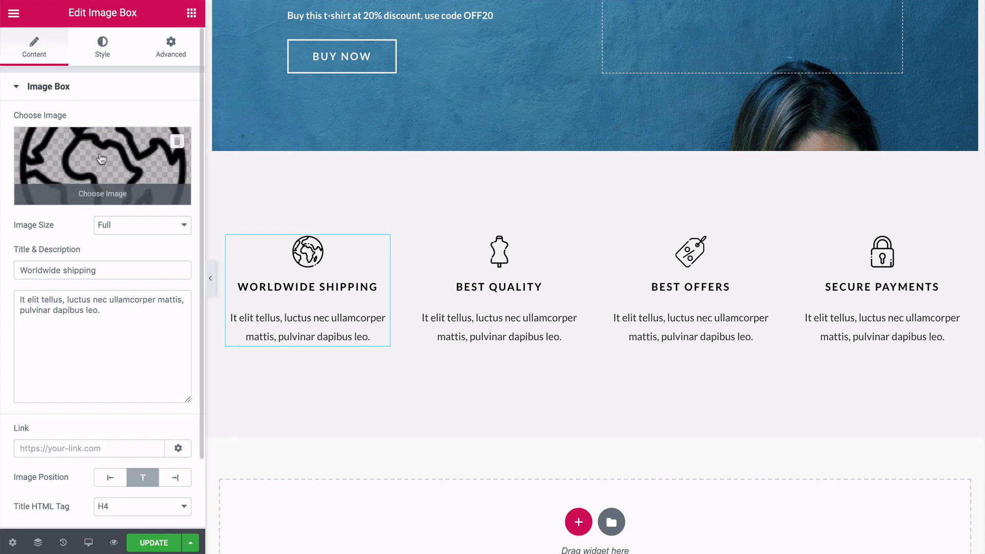
click(101, 159)
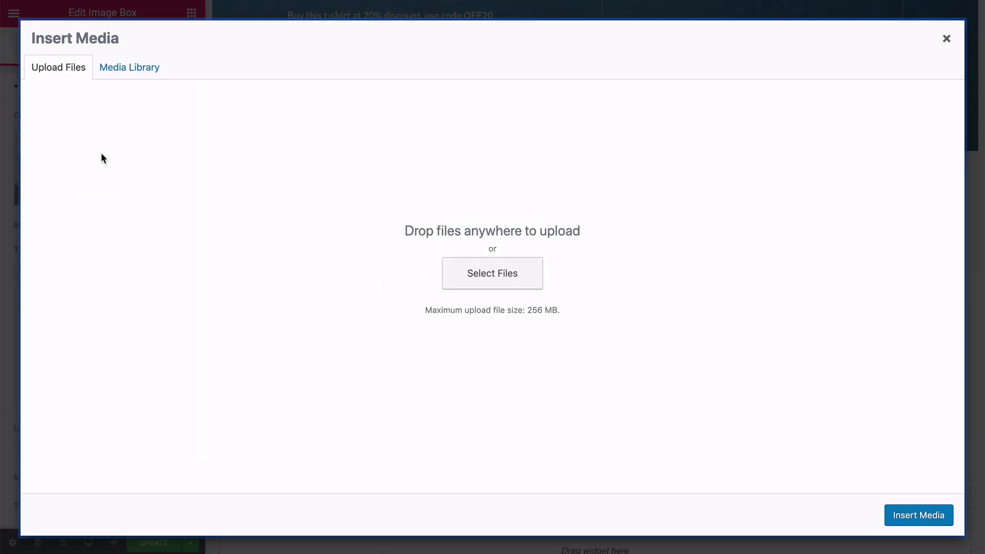
click(128, 72)
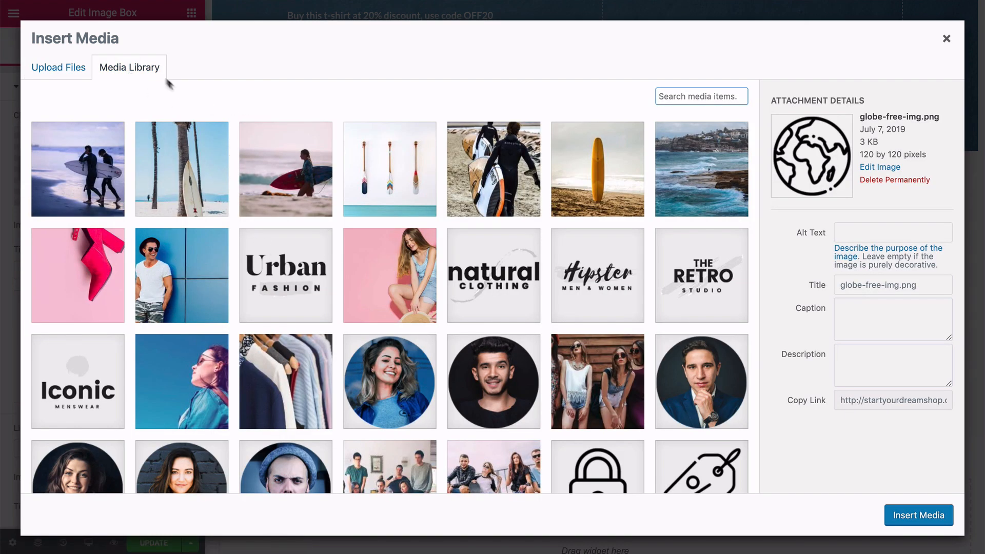
click(60, 70)
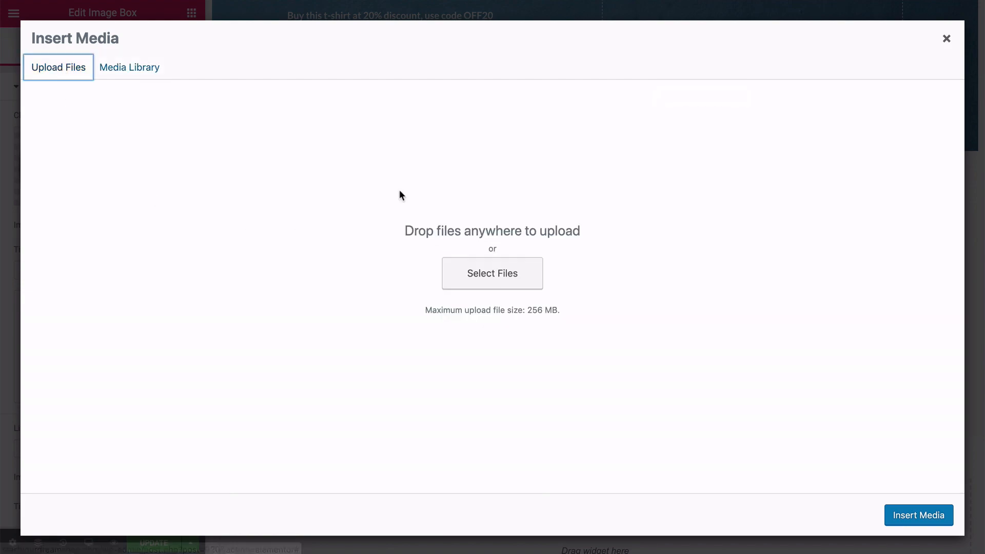
click(946, 39)
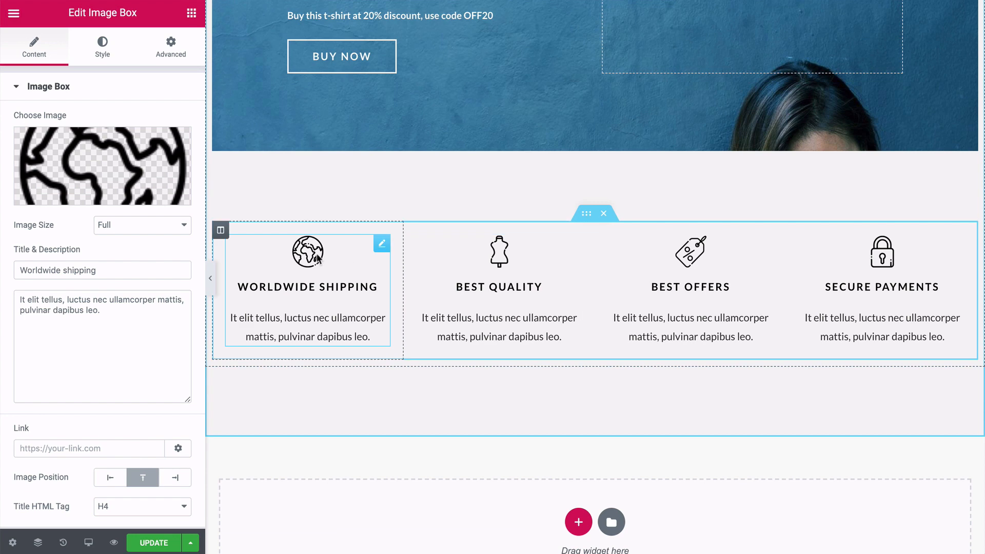
Review the Worldwide Shipping image box's title, description, link, image position and title tag settings.
click(308, 286)
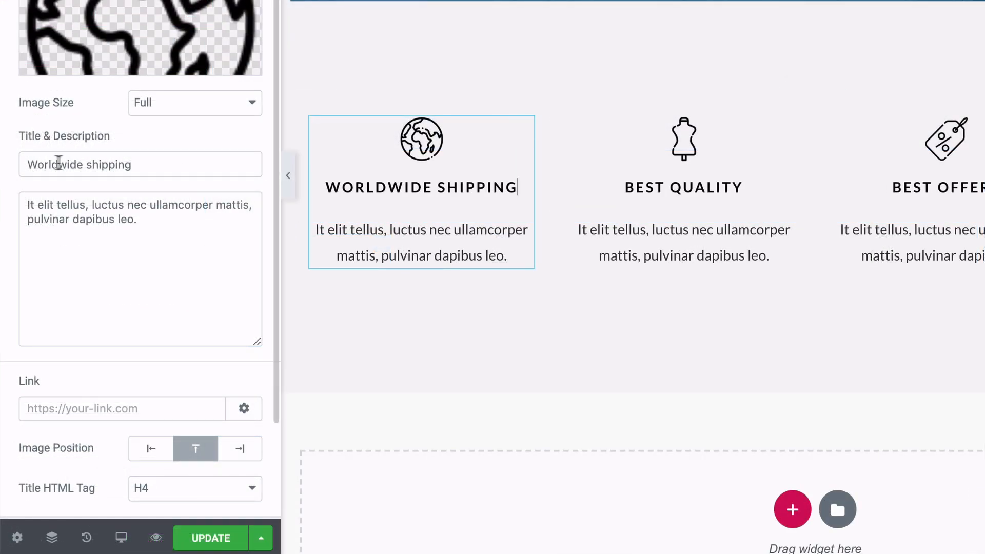
scroll(124, 223, down, 2)
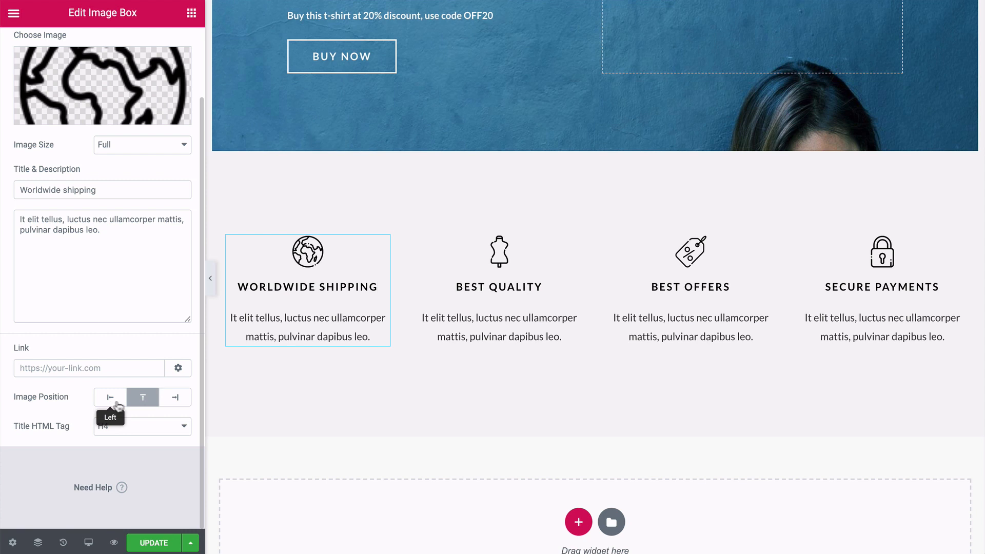
scroll(74, 409, up, 3)
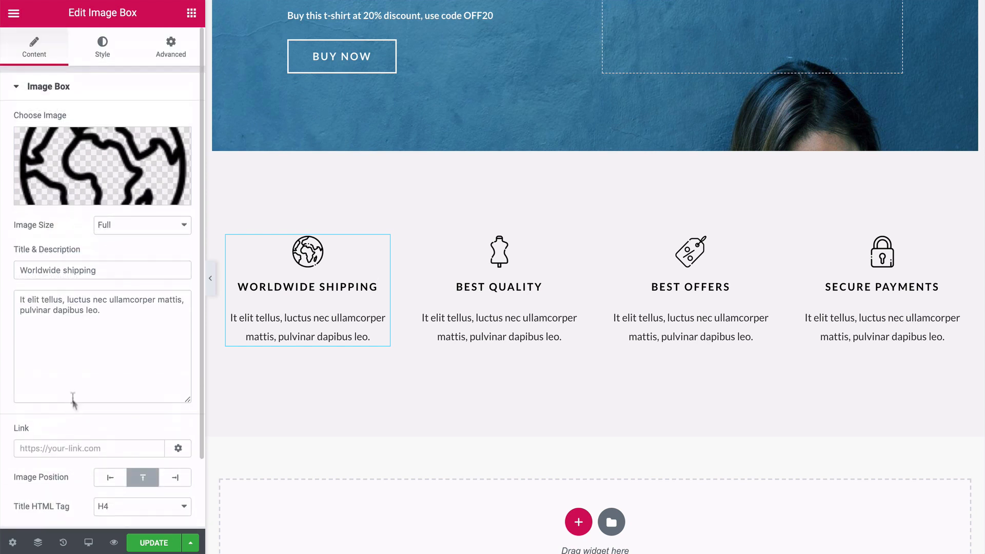
Try the Grow hover animation on the Worldwide Shipping image and clear it again.
click(102, 51)
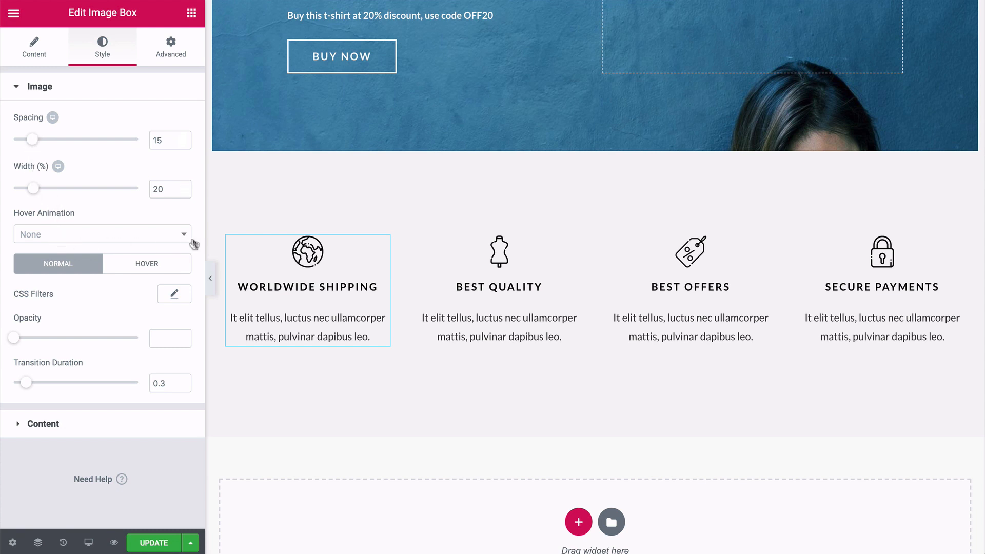
click(183, 239)
click(61, 278)
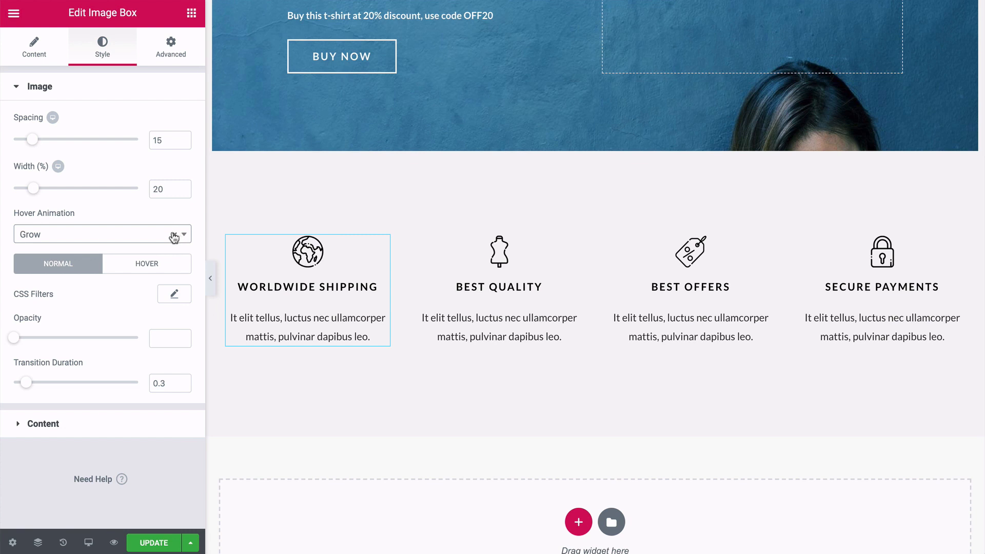
click(174, 236)
click(183, 235)
Review the Worldwide Shipping image box's content style options for alignment, title and description, then collapse them.
click(18, 423)
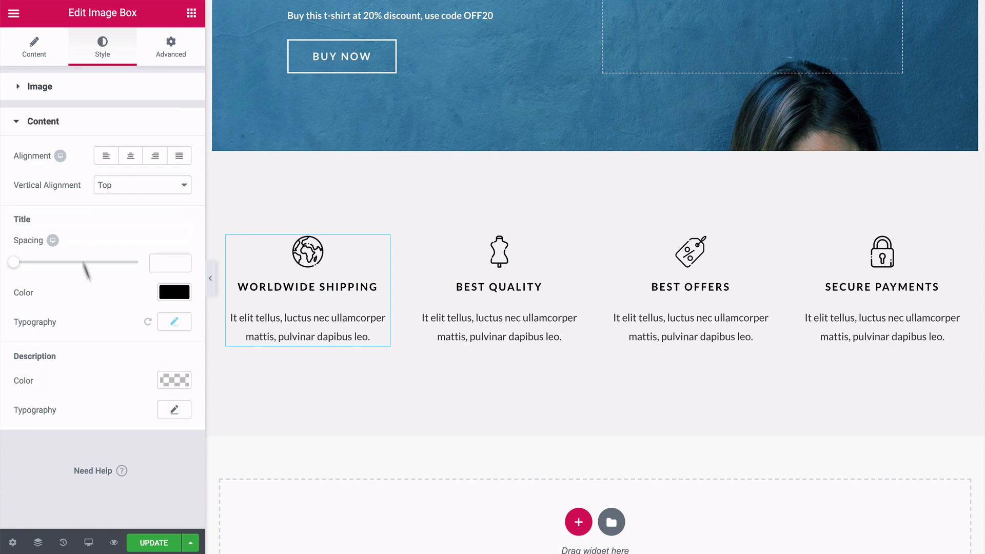
click(17, 122)
scroll(435, 279, down, 1)
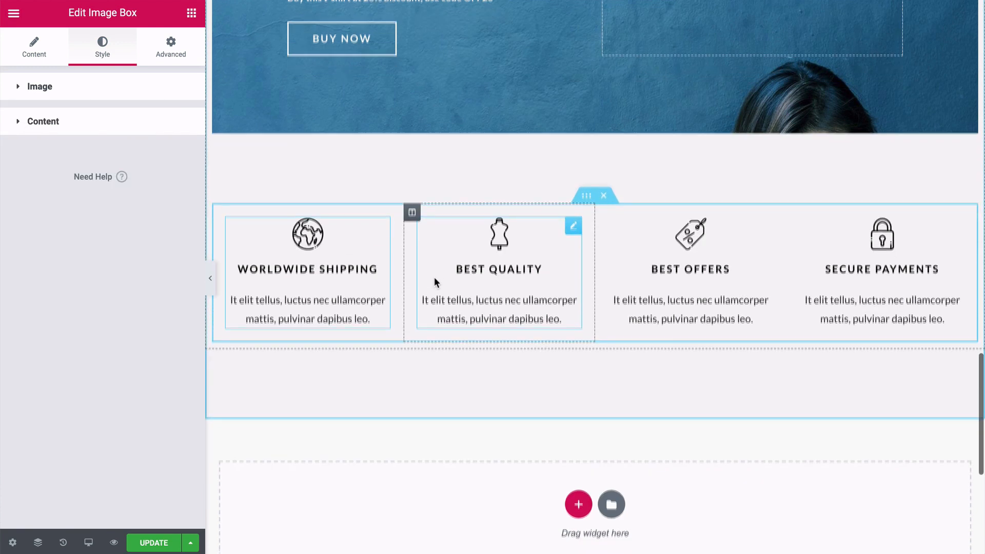
scroll(434, 279, up, 1)
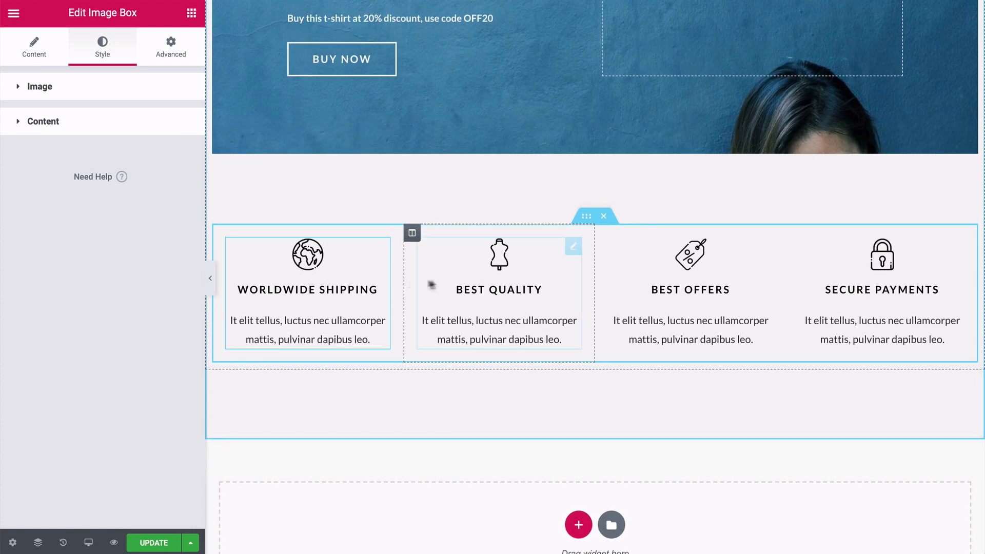
Open the Best Quality image box and review its image, title, description, link and position settings.
click(497, 257)
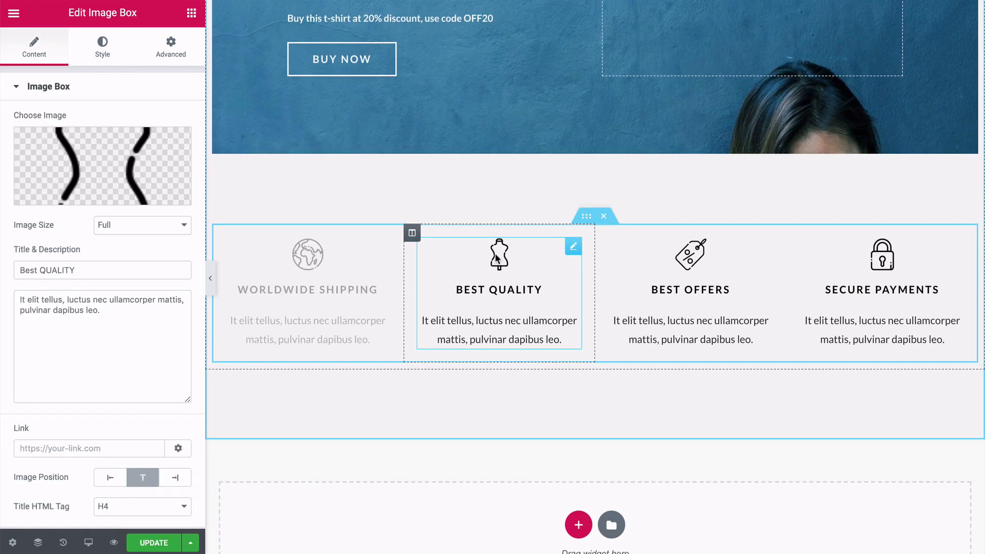
mouse_move(115, 178)
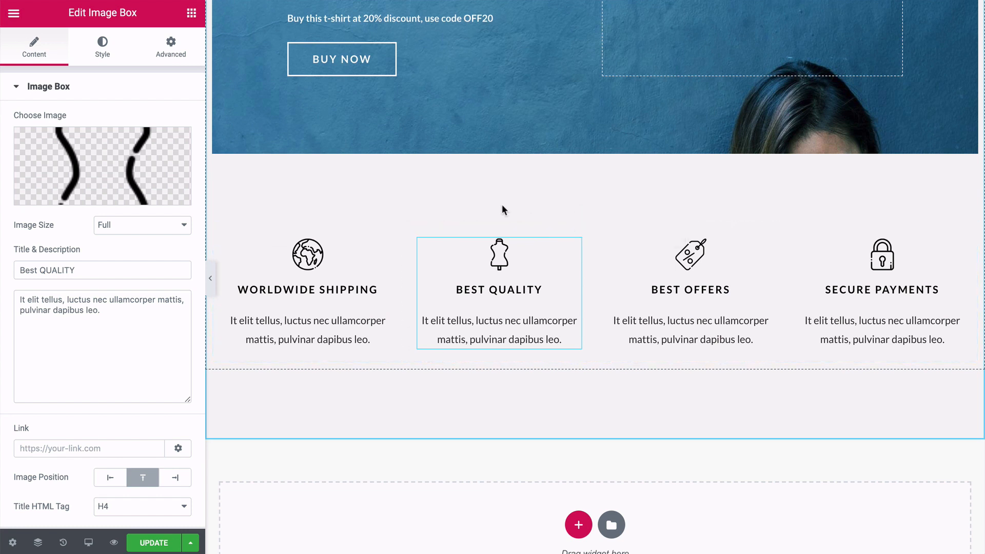
scroll(502, 206, down, 5)
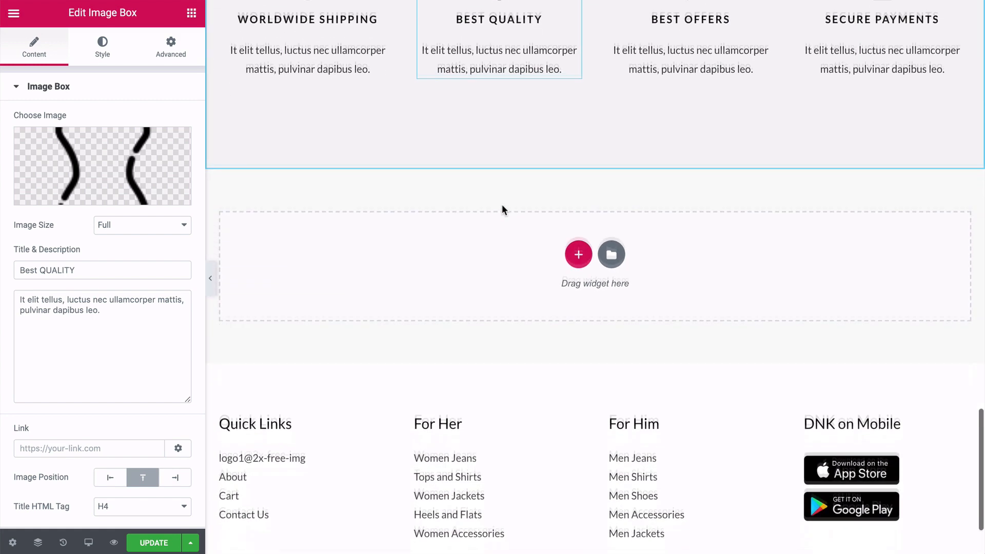
scroll(502, 210, up, 3)
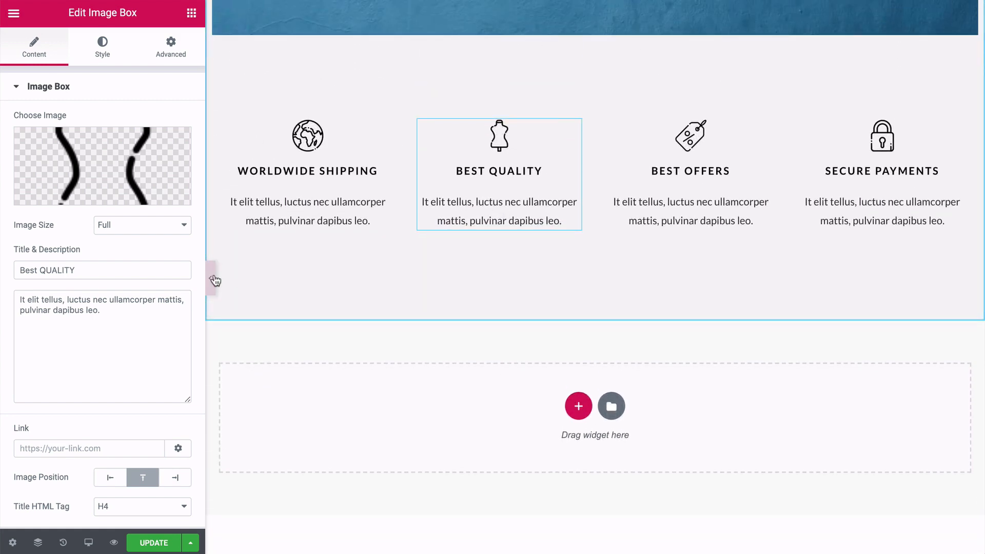
Hide the editing panel and review the home page from the hero banner down to the footer.
click(211, 278)
scroll(72, 272, down, 2)
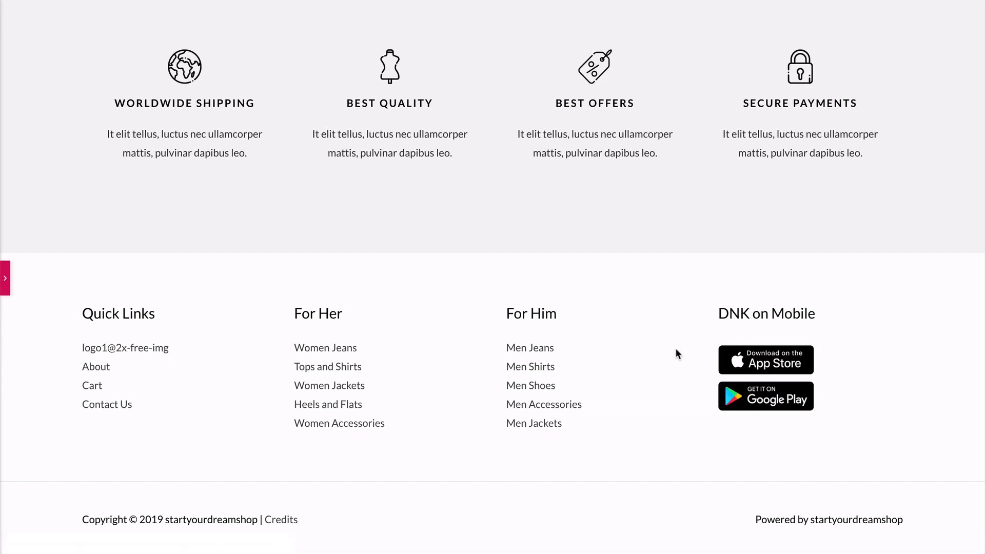
scroll(676, 350, up, 20)
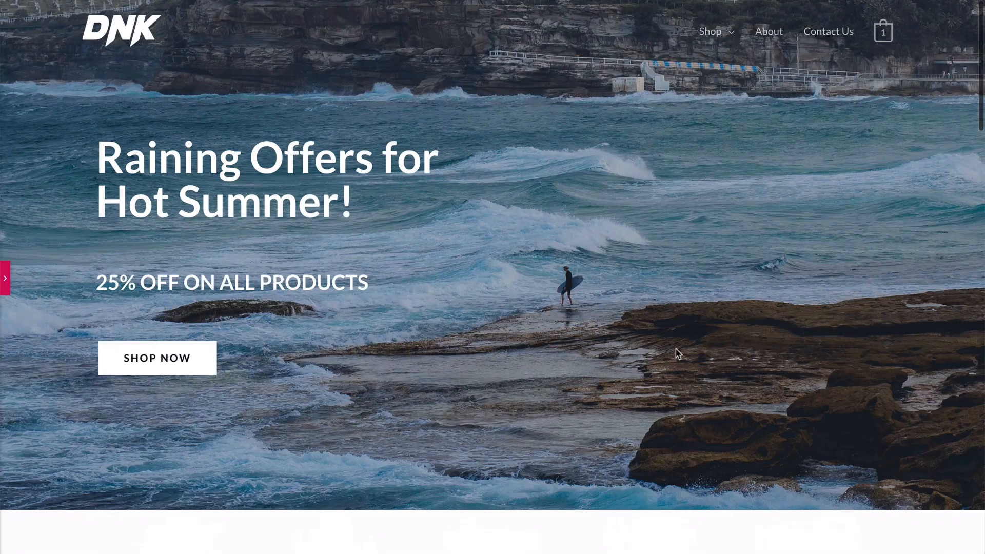
scroll(47, 208, down, 8)
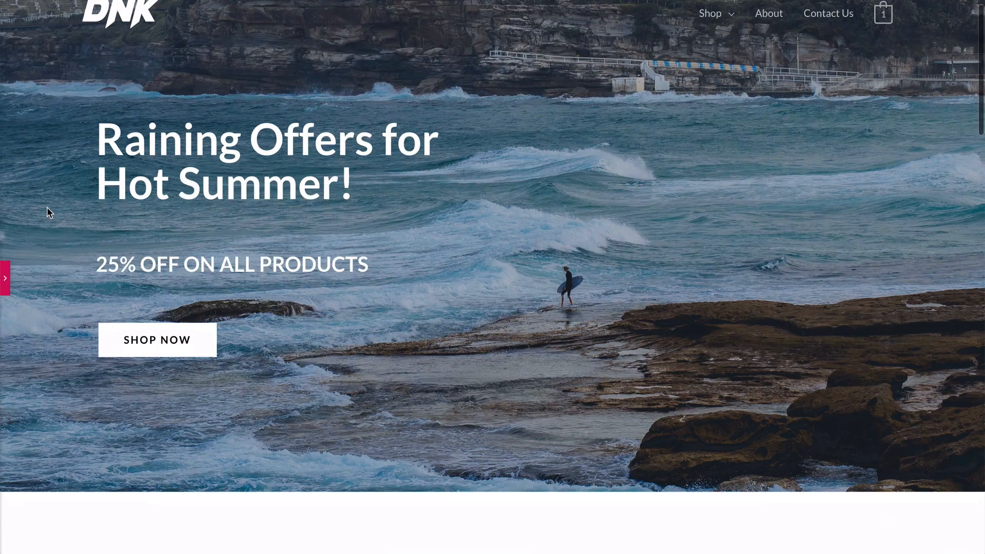
scroll(47, 208, down, 10)
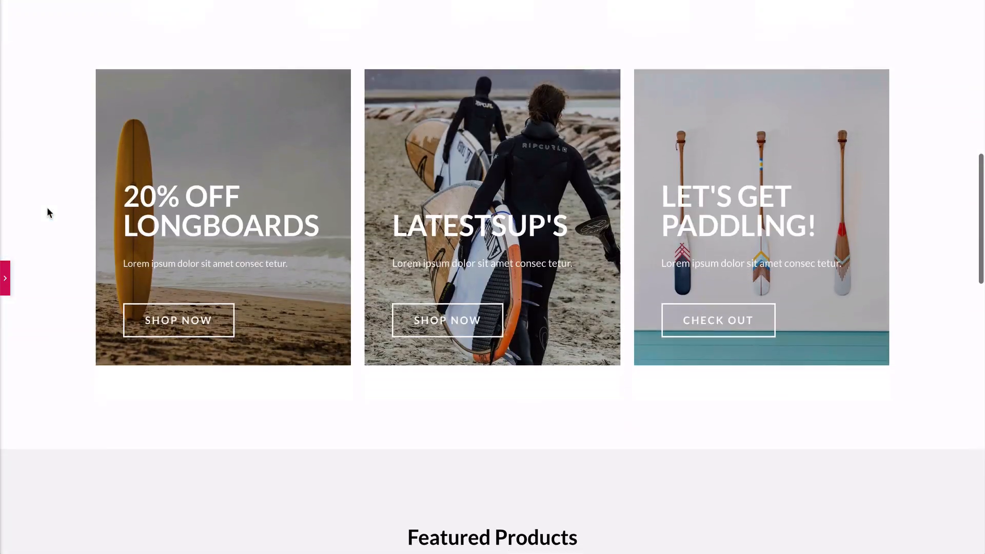
scroll(47, 209, down, 9)
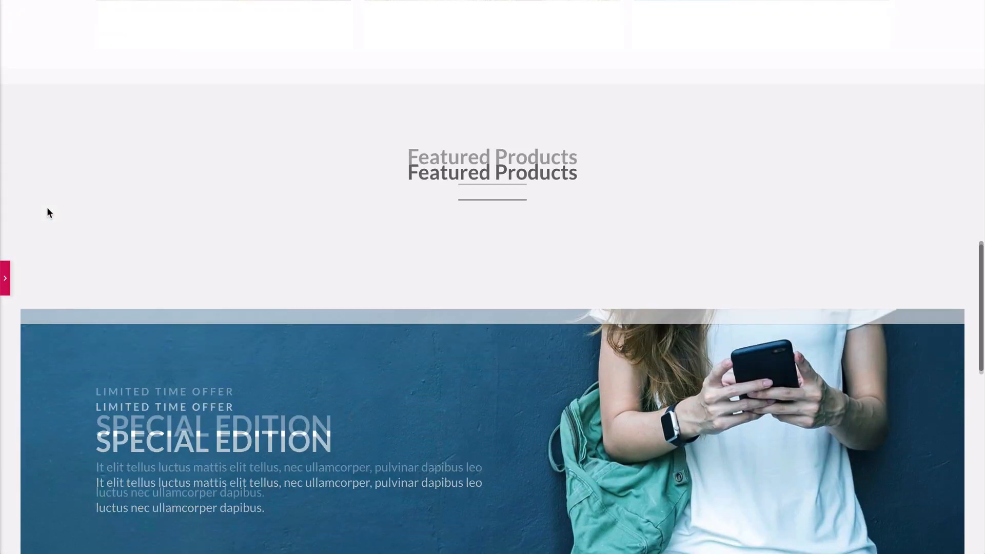
scroll(47, 209, down, 6)
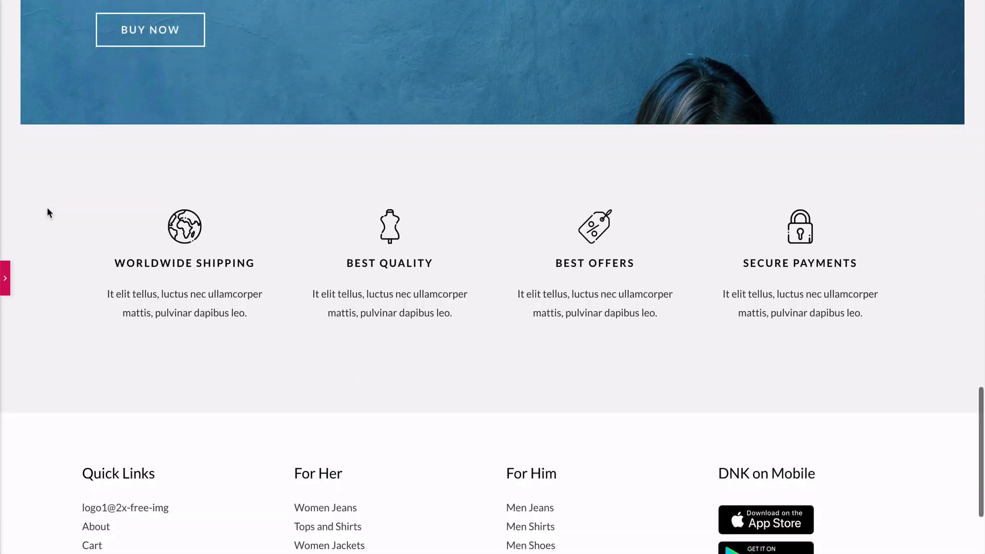
scroll(47, 208, up, 7)
scroll(47, 207, up, 15)
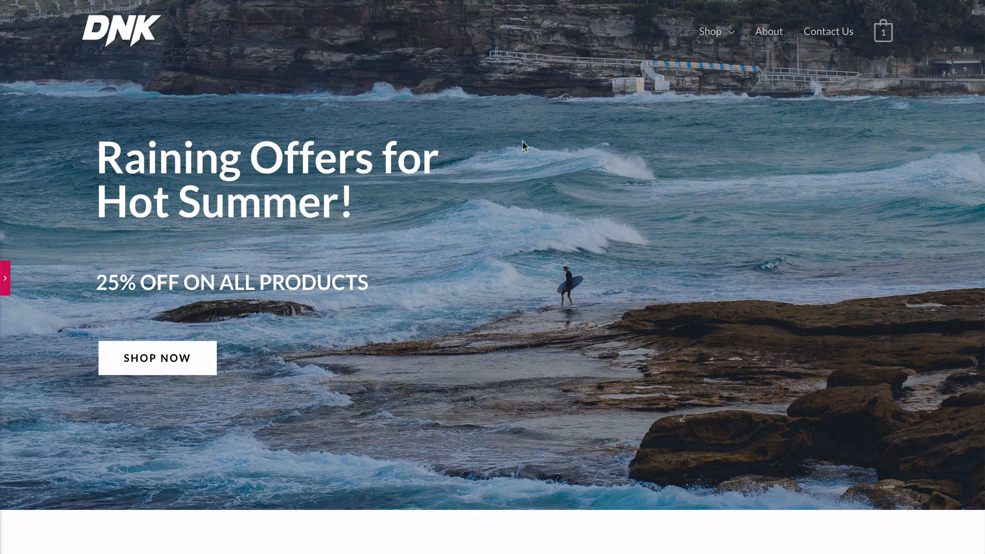
Bring back the editing panel and update the home page to save the changes.
click(6, 280)
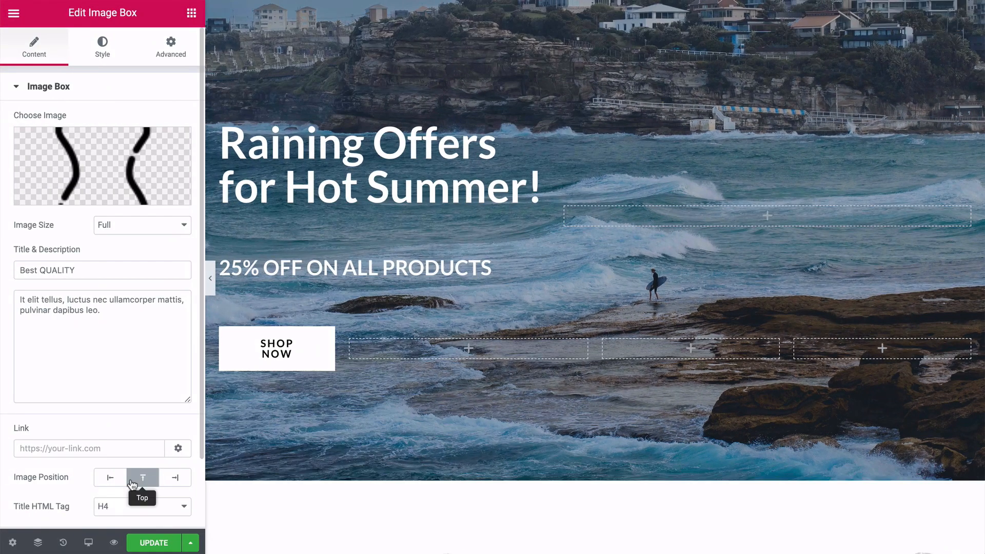
click(154, 542)
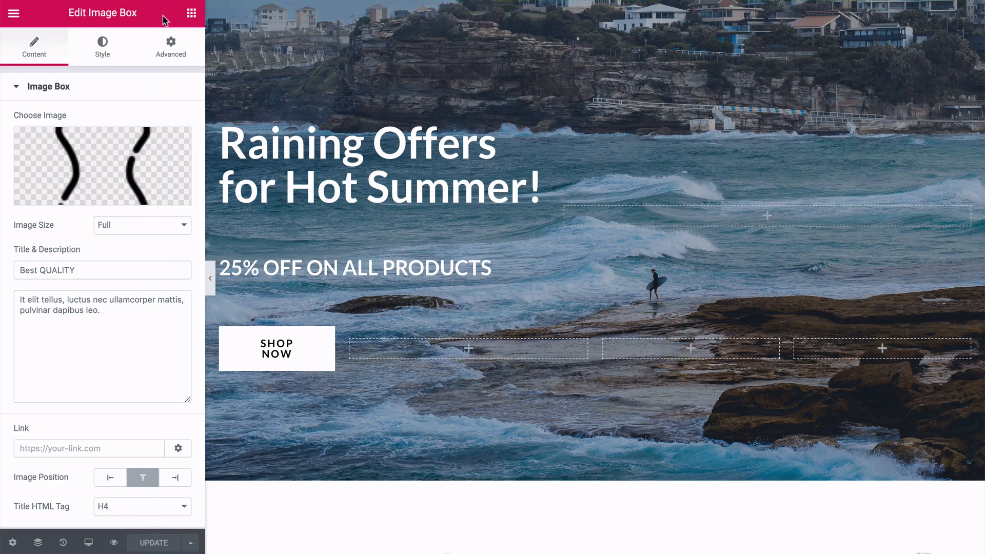
Open the Elementor widget library and look through the Basic and General elements that can be added to the page.
scroll(574, 142, down, 3)
scroll(572, 141, down, 2)
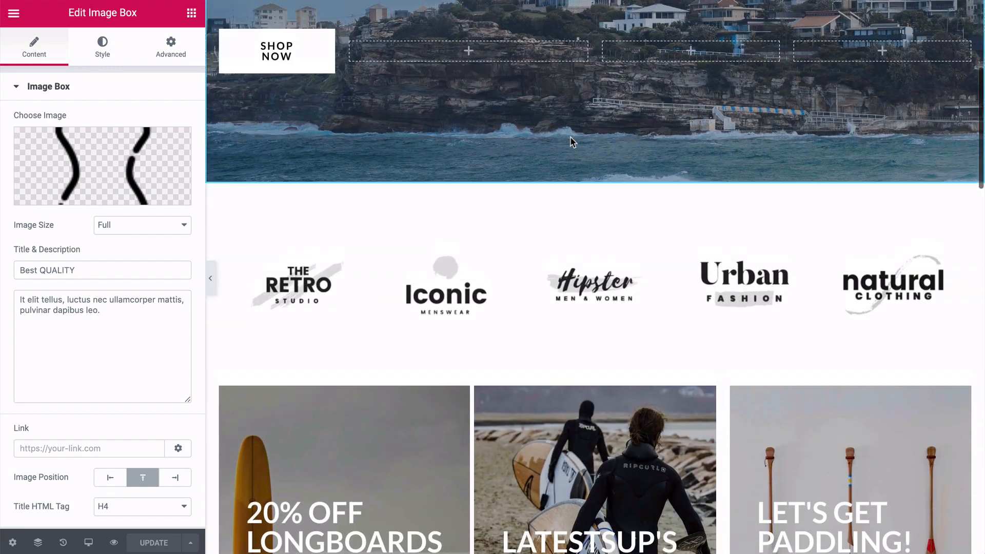
scroll(572, 141, down, 4)
scroll(571, 137, down, 5)
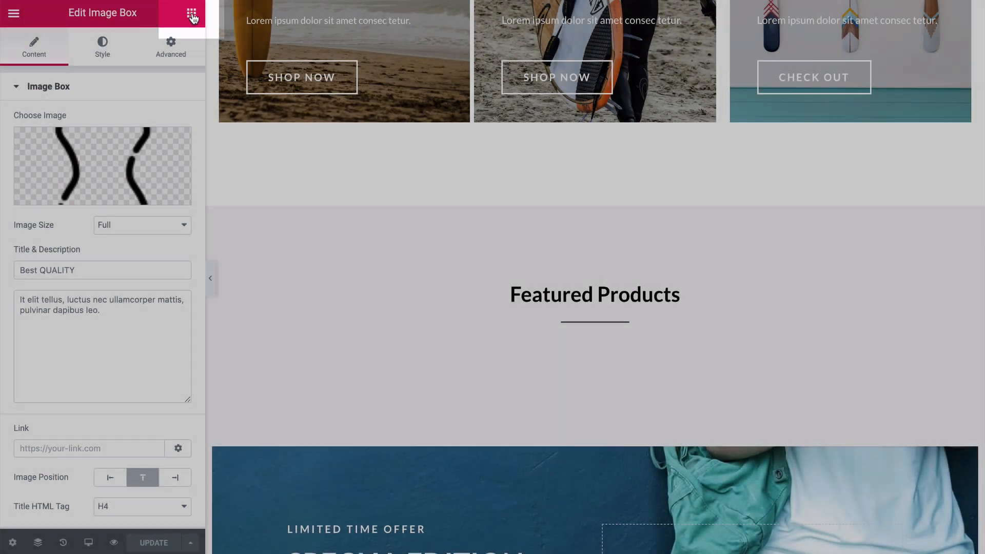
click(192, 14)
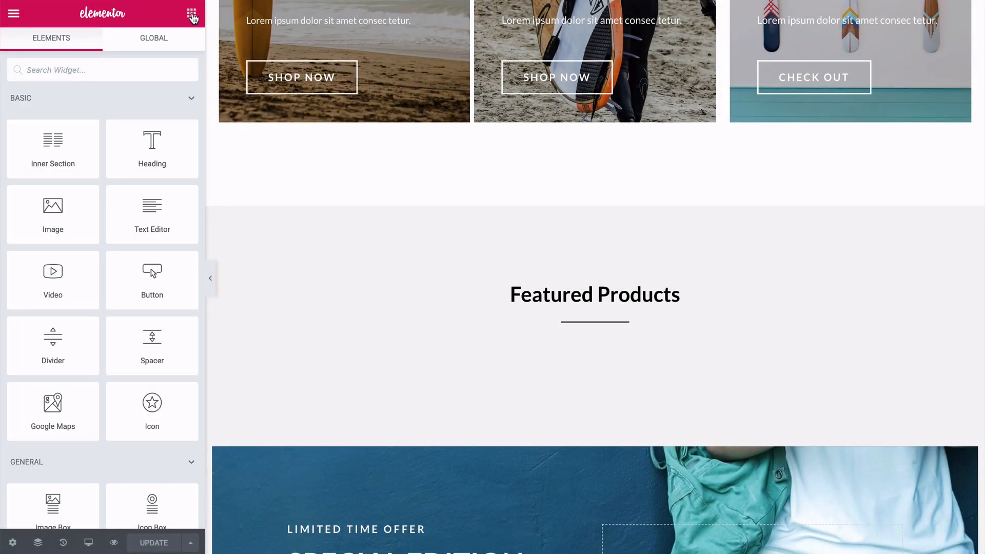
scroll(114, 107, down, 5)
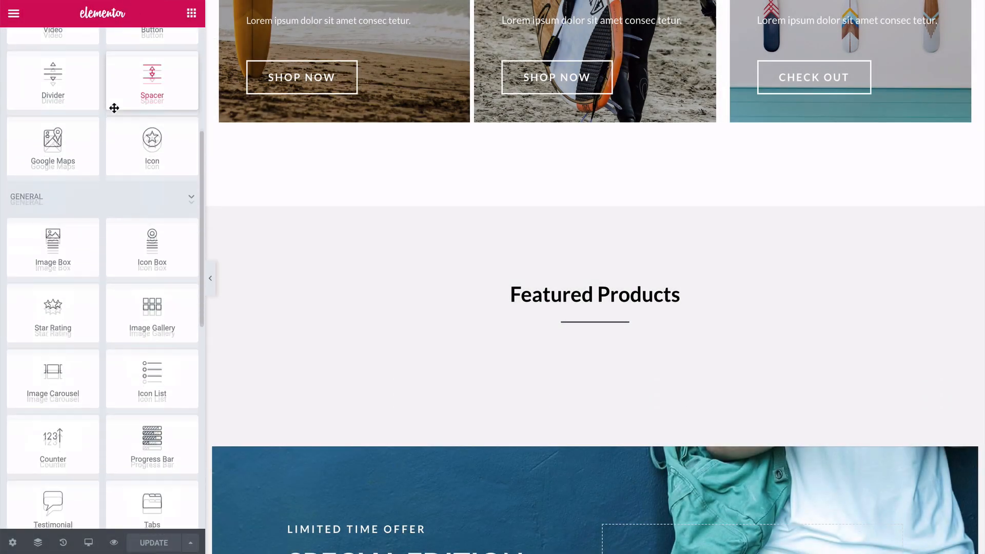
scroll(114, 108, down, 7)
scroll(114, 108, up, 7)
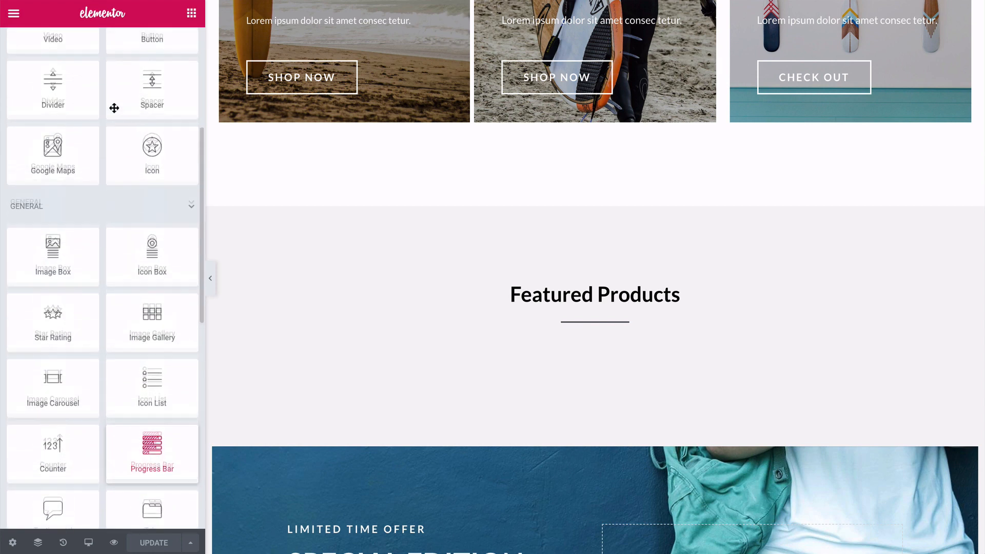
scroll(114, 108, down, 3)
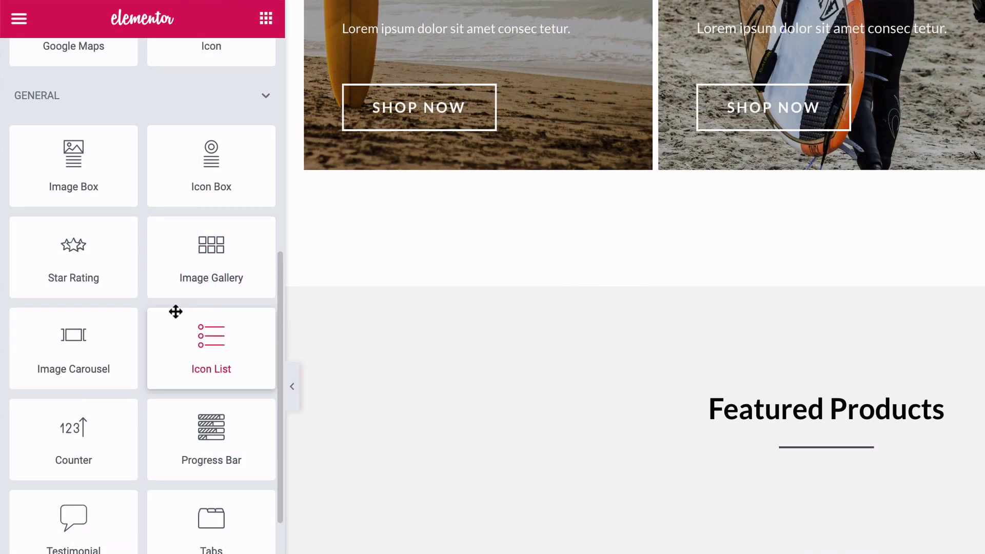
scroll(175, 312, down, 2)
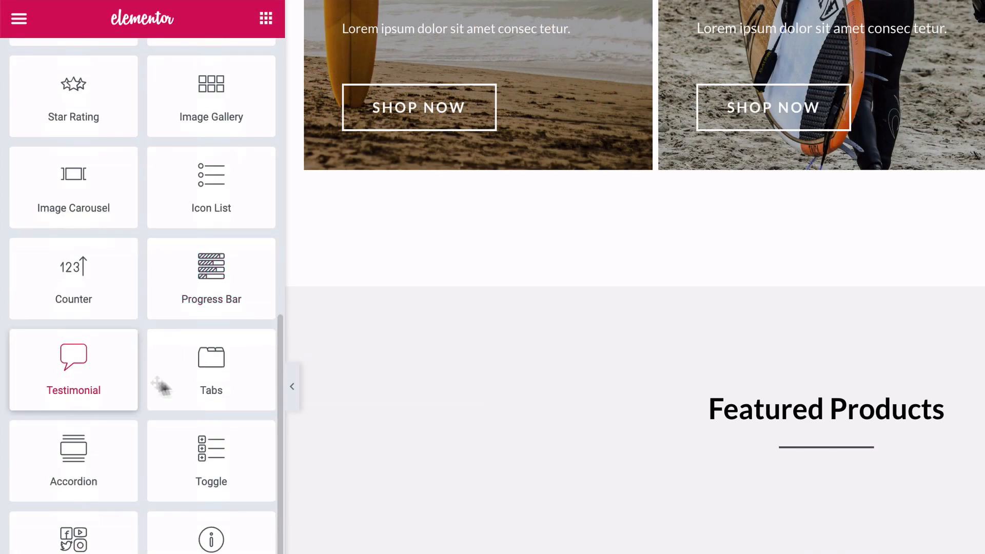
scroll(161, 387, down, 1)
scroll(196, 381, down, 2)
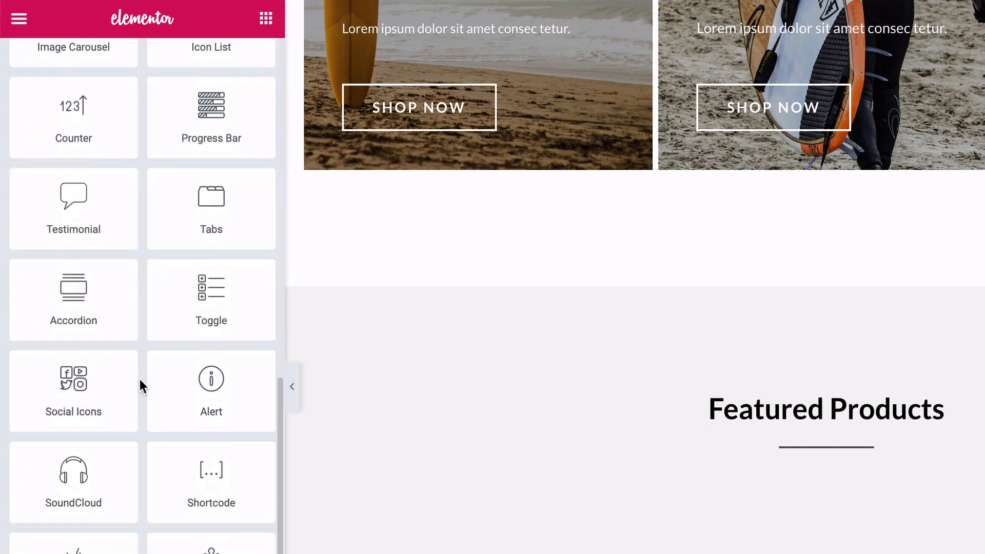
scroll(139, 385, down, 1)
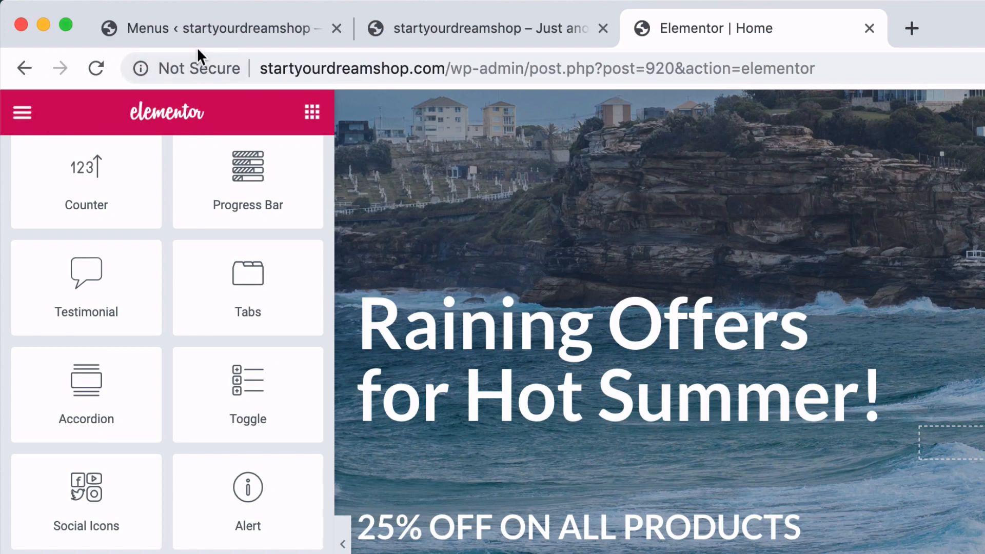
Switch to the WordPress dashboard and open the Widgets management page.
click(210, 29)
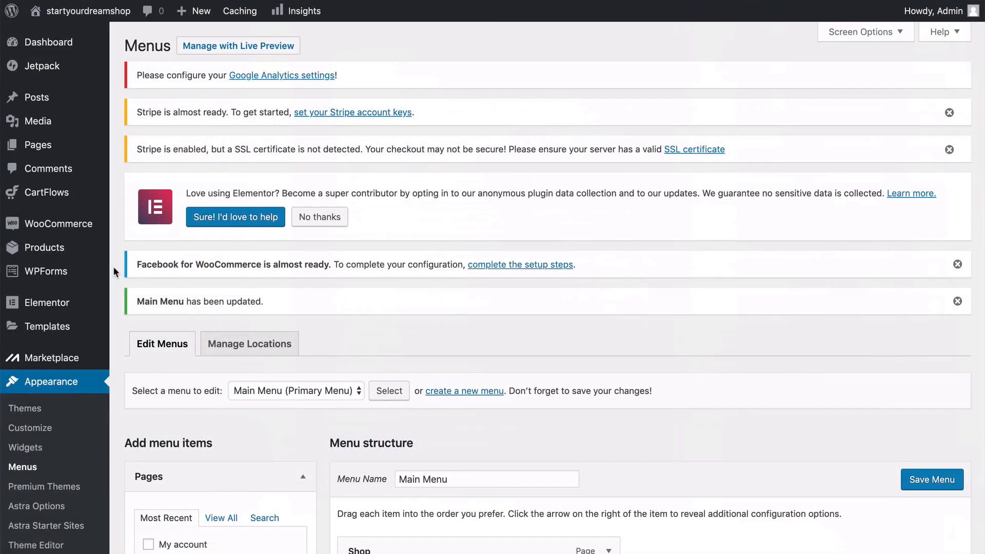
scroll(113, 266, down, 2)
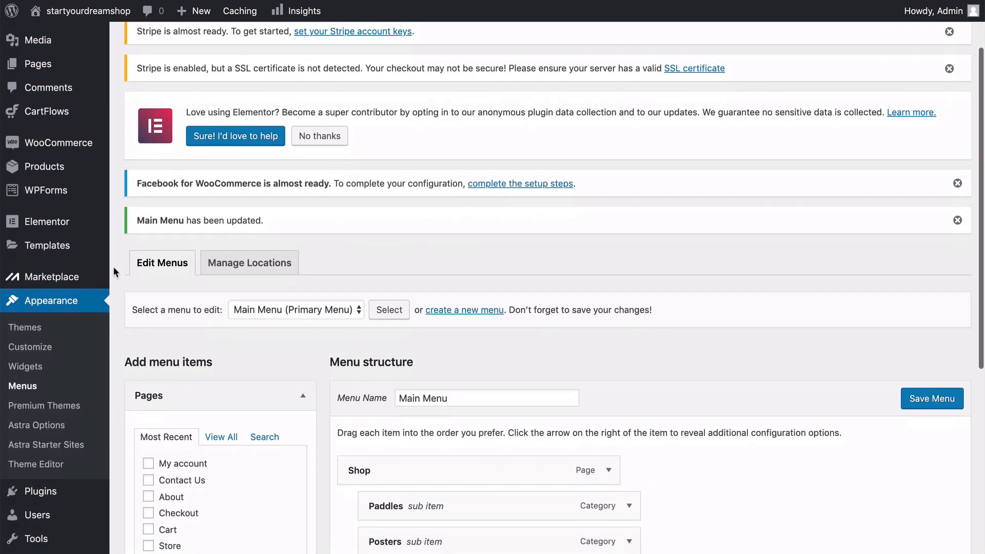
scroll(114, 268, down, 1)
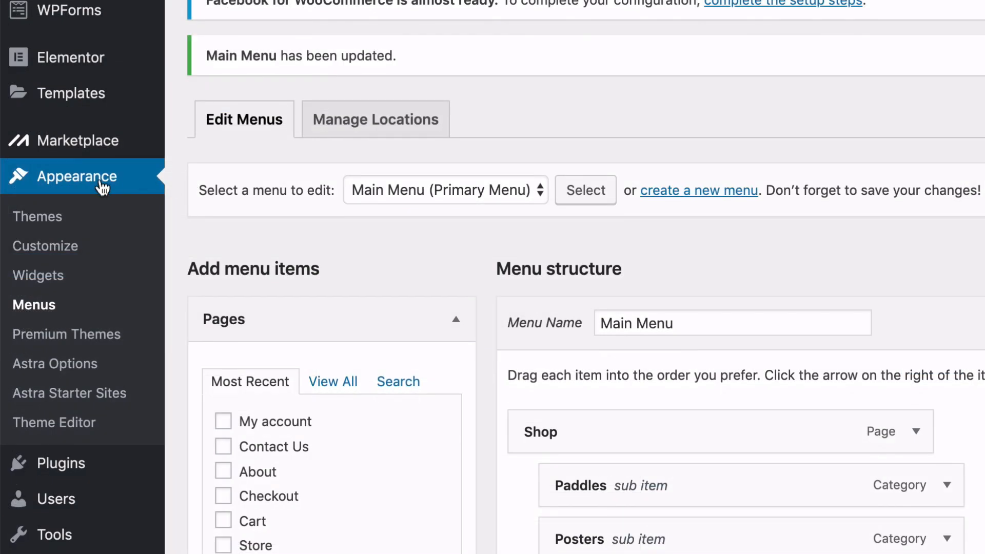
click(37, 283)
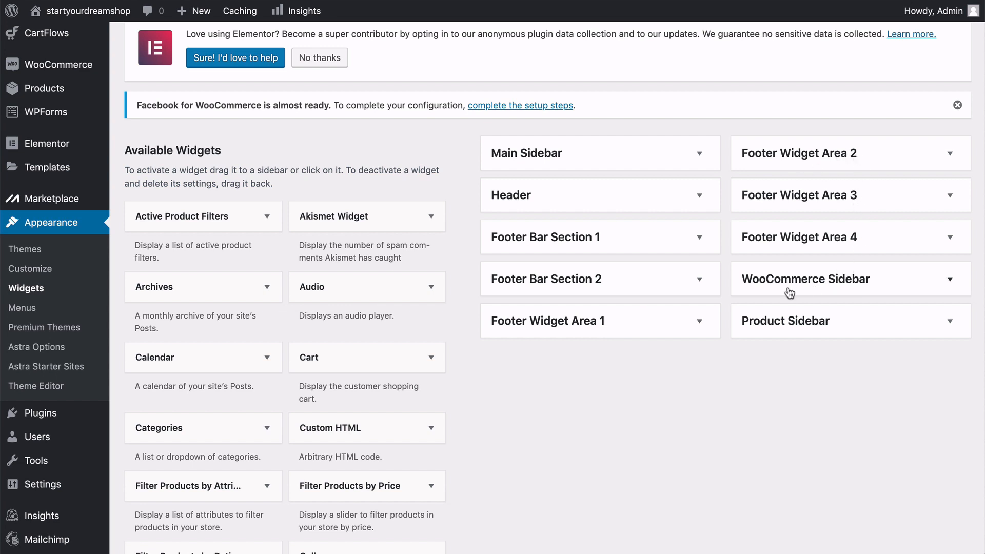
Expand the WooCommerce Sidebar area, review the widgets assigned to it, and collapse it again.
click(951, 280)
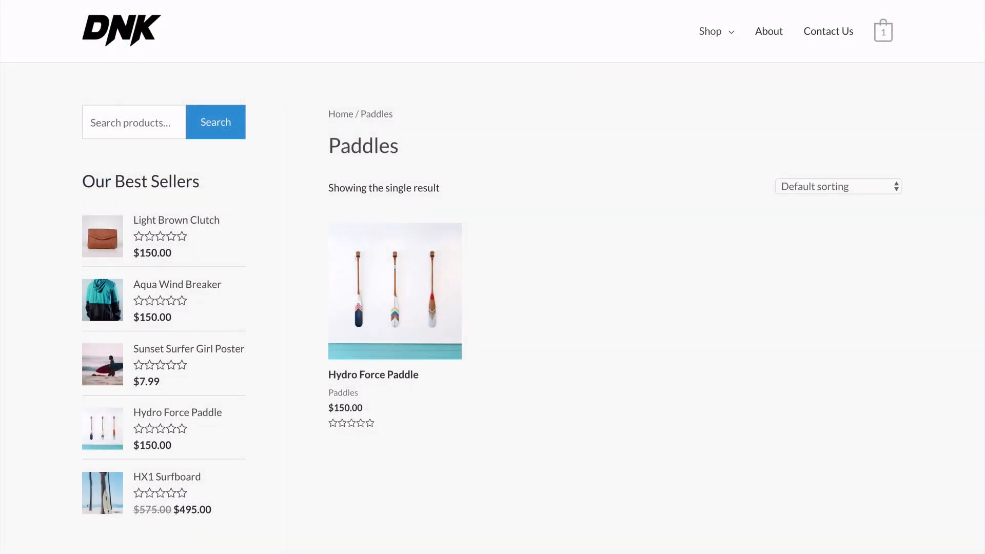
scroll(493, 277, down, 2)
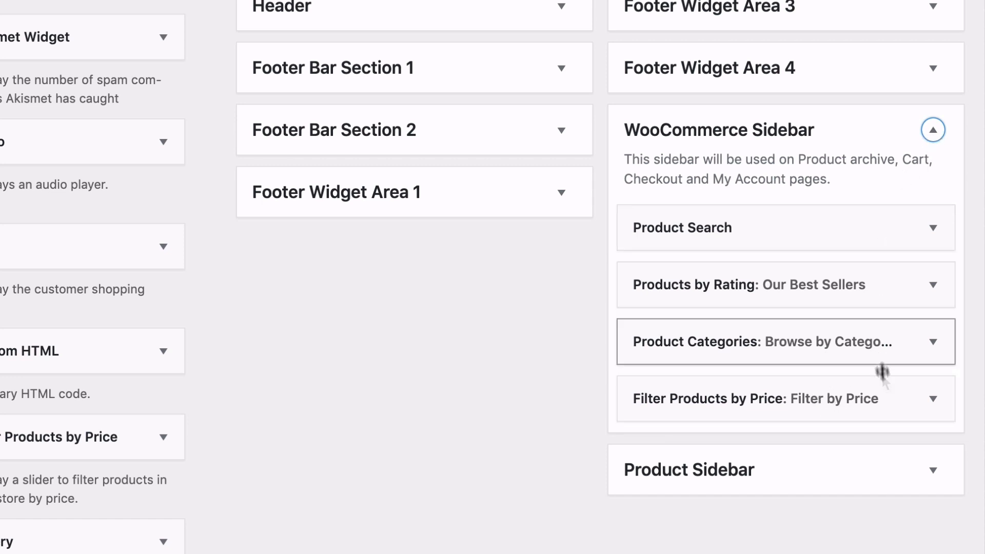
click(933, 130)
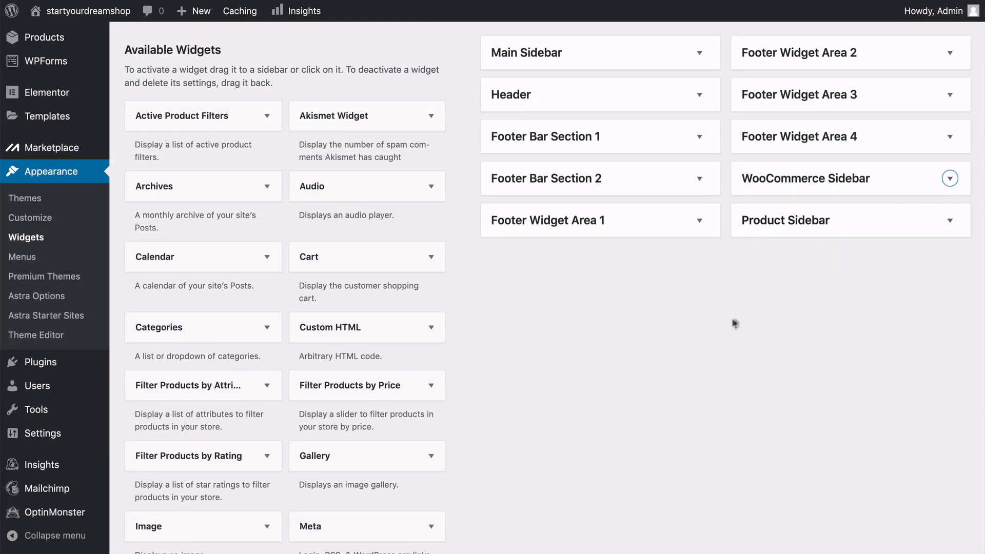
Expand Footer Widget Area 1 to examine its widgets and compare them with the footer of the live home page.
scroll(607, 338, up, 3)
scroll(731, 322, up, 1)
scroll(731, 321, down, 1)
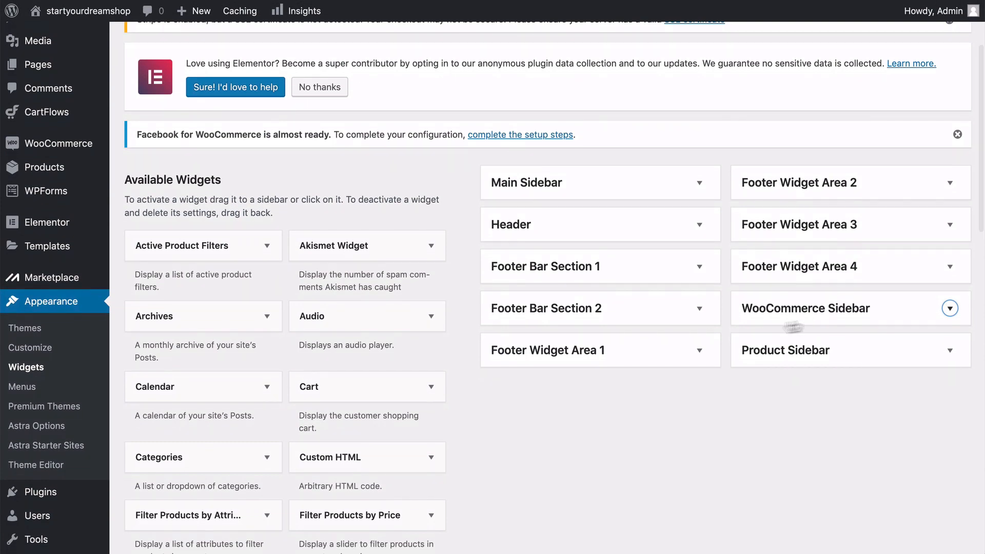
click(700, 350)
scroll(701, 355, down, 1)
scroll(699, 396, down, 1)
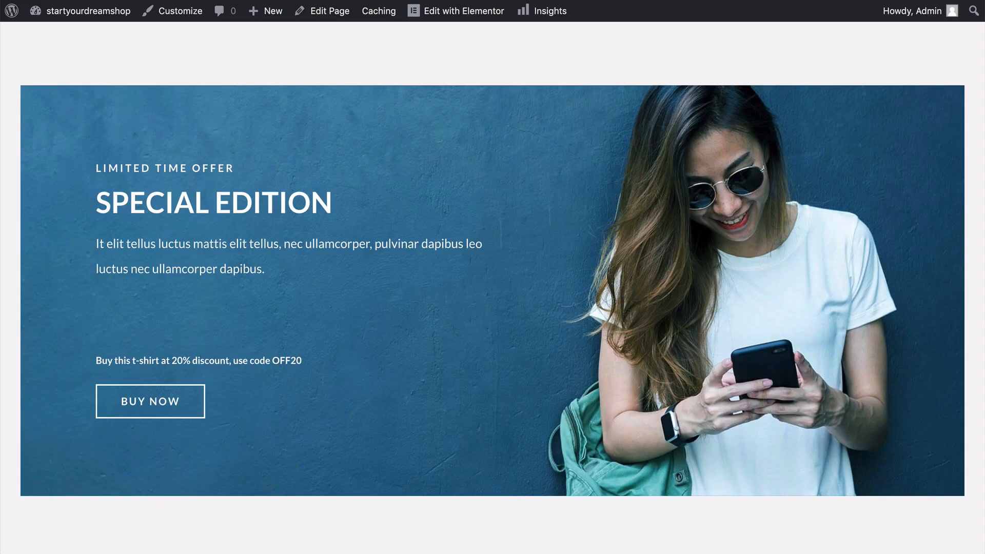
scroll(325, 261, down, 15)
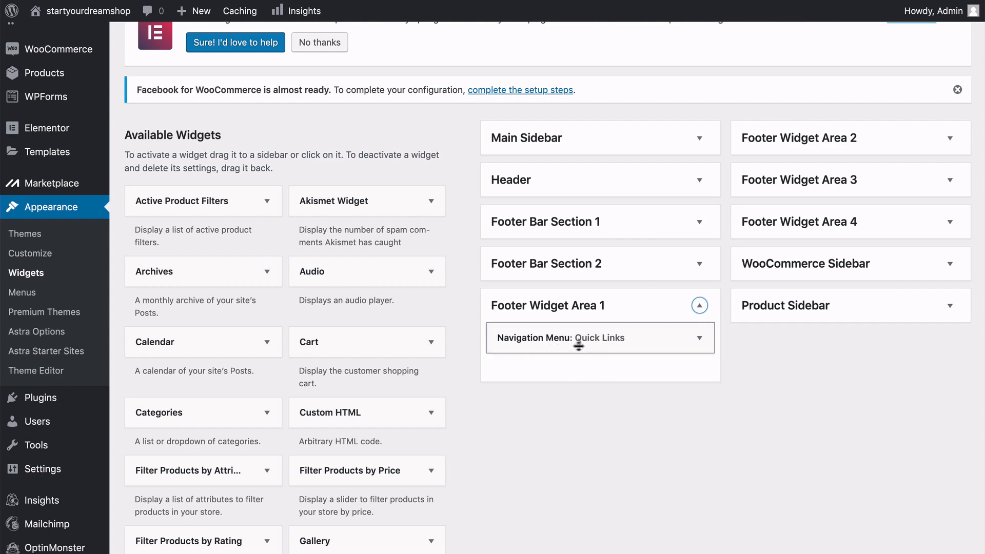
Expand the Quick Links navigation menu widget in Footer Widget Area 1 and check which menus it can display.
click(699, 338)
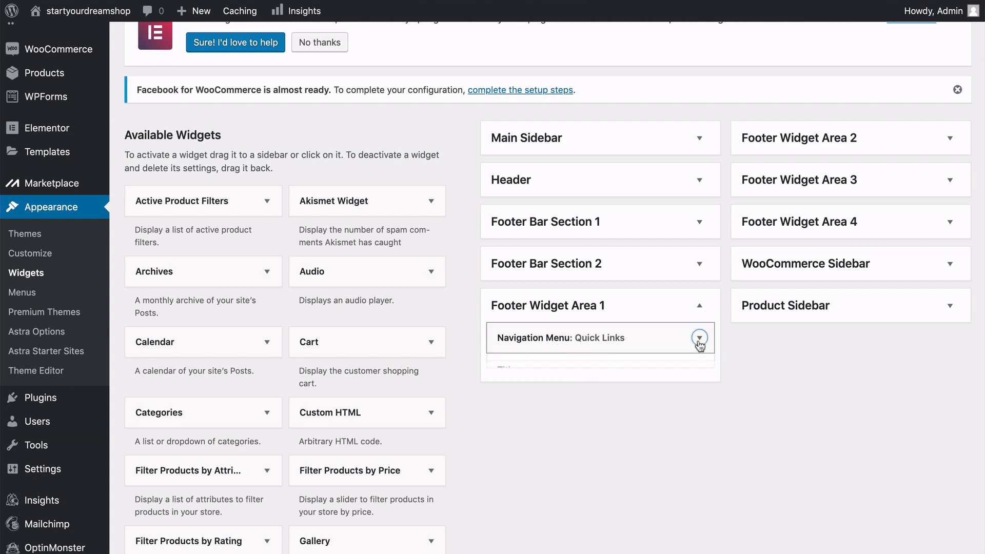
scroll(698, 343, down, 3)
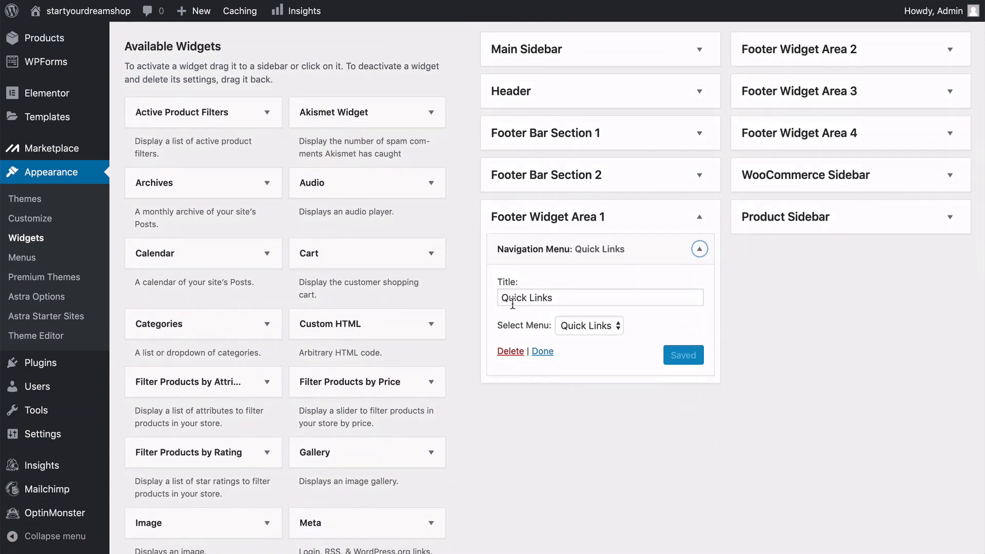
click(616, 328)
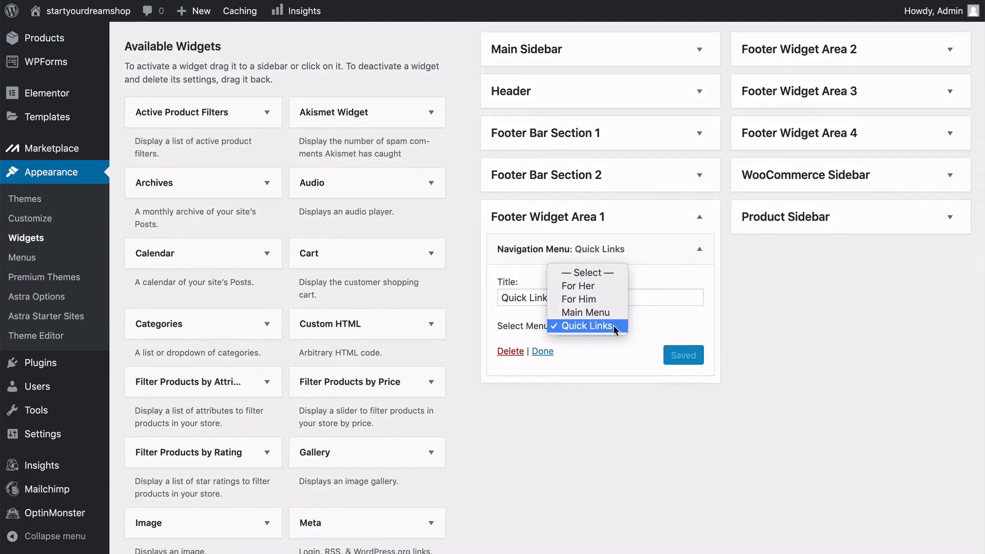
click(642, 331)
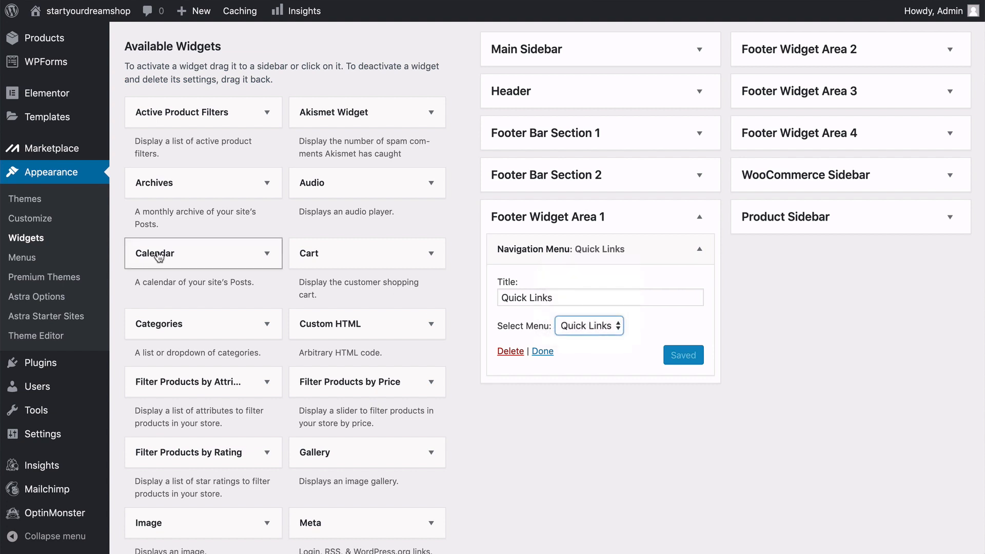
Open the Menus page in a new browser tab and load the Quick Links menu for editing.
right_click(22, 263)
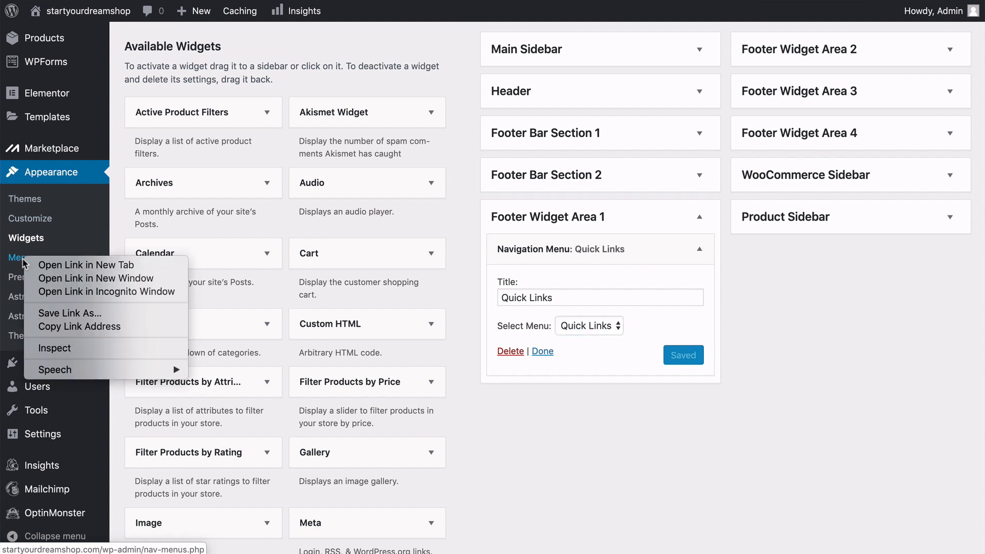
click(37, 268)
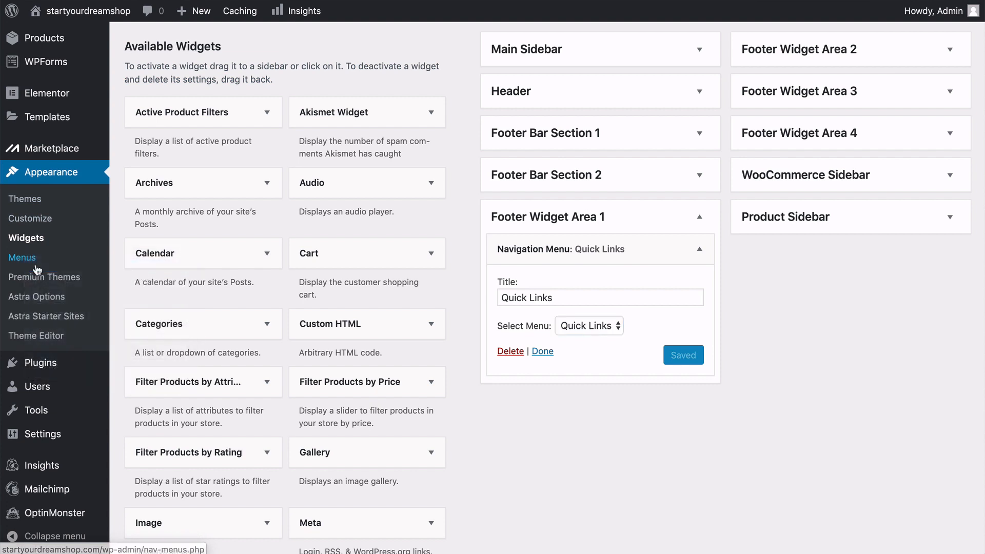
click(295, 11)
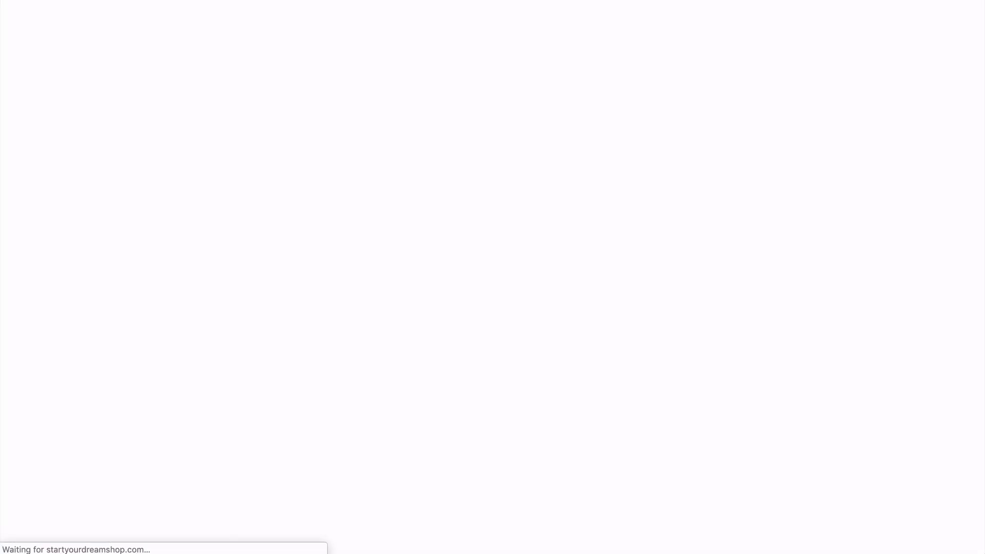
scroll(377, 210, down, 2)
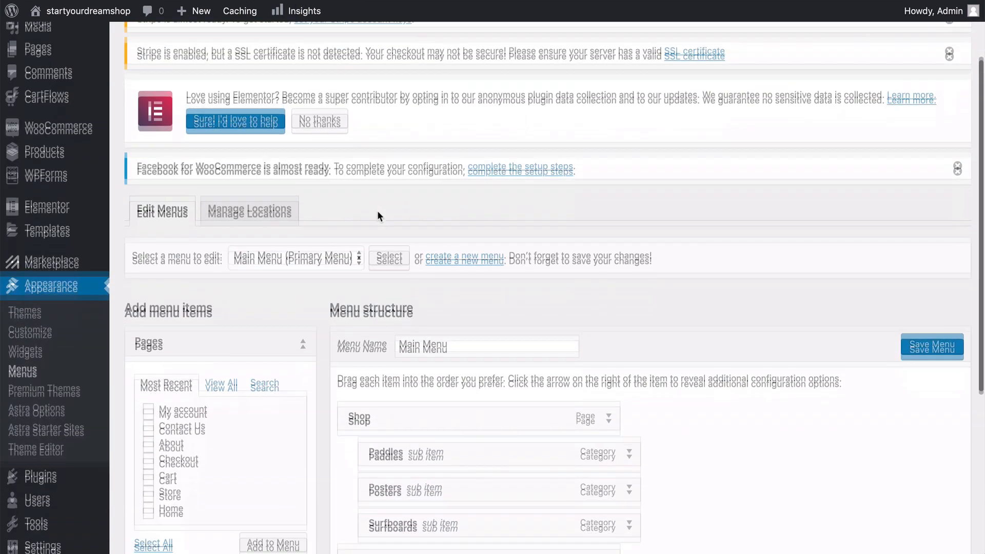
scroll(378, 216, down, 2)
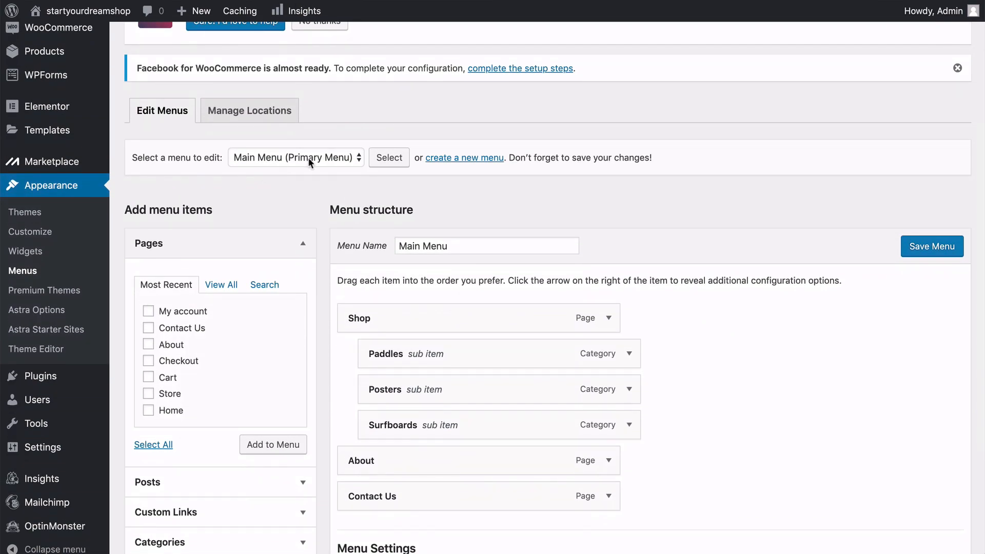
click(308, 157)
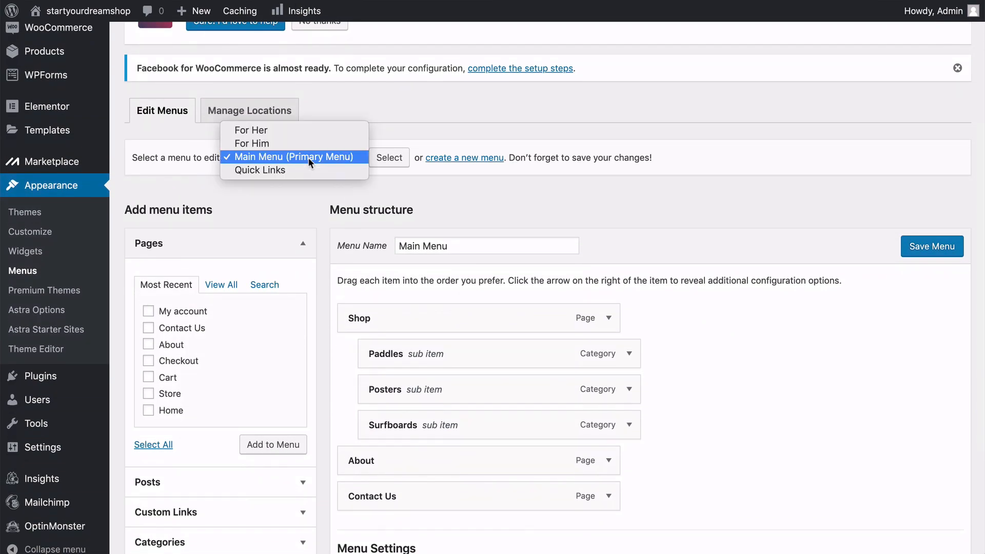
click(257, 172)
click(389, 162)
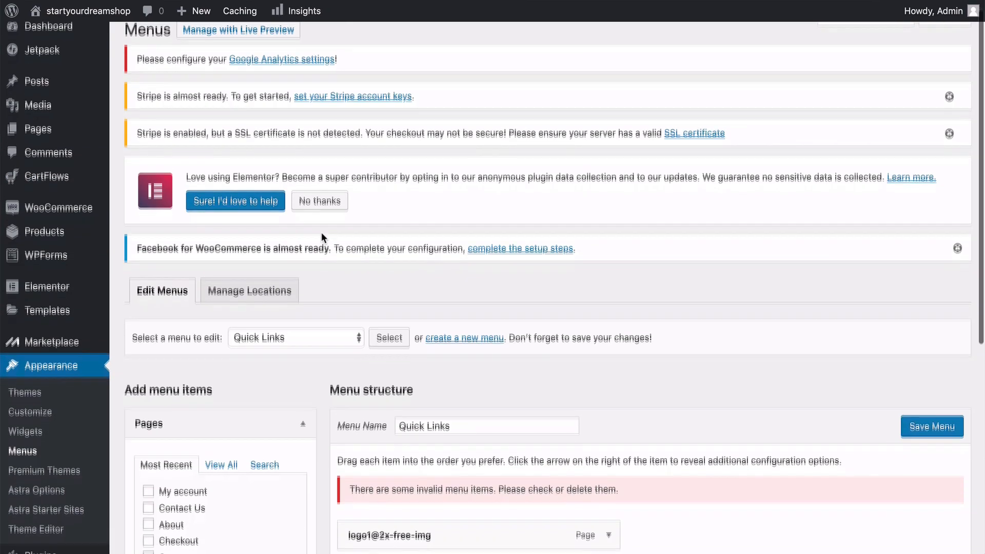
scroll(323, 238, down, 5)
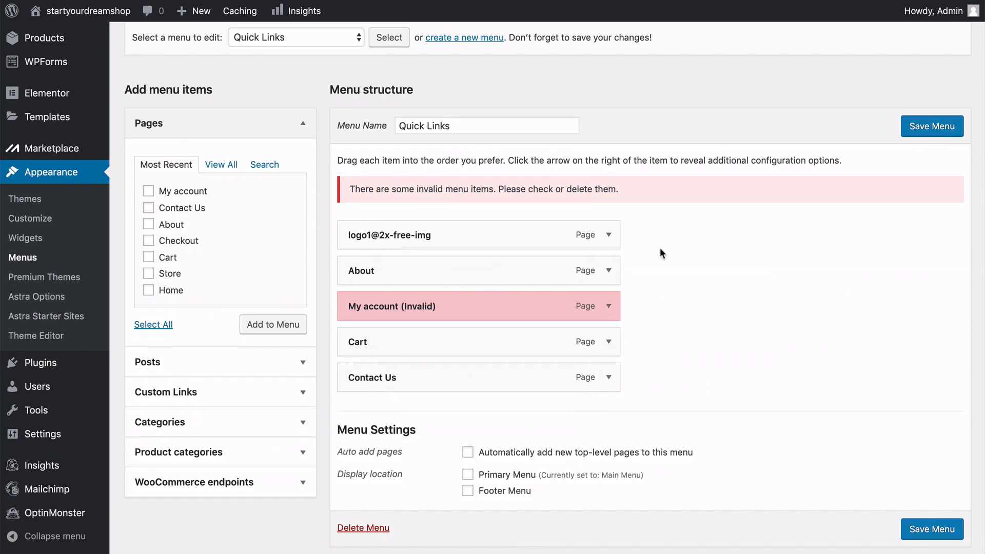
Remove the invalid My account item and the logo1@2x-free-img item from the Quick Links menu and save the menu.
click(610, 307)
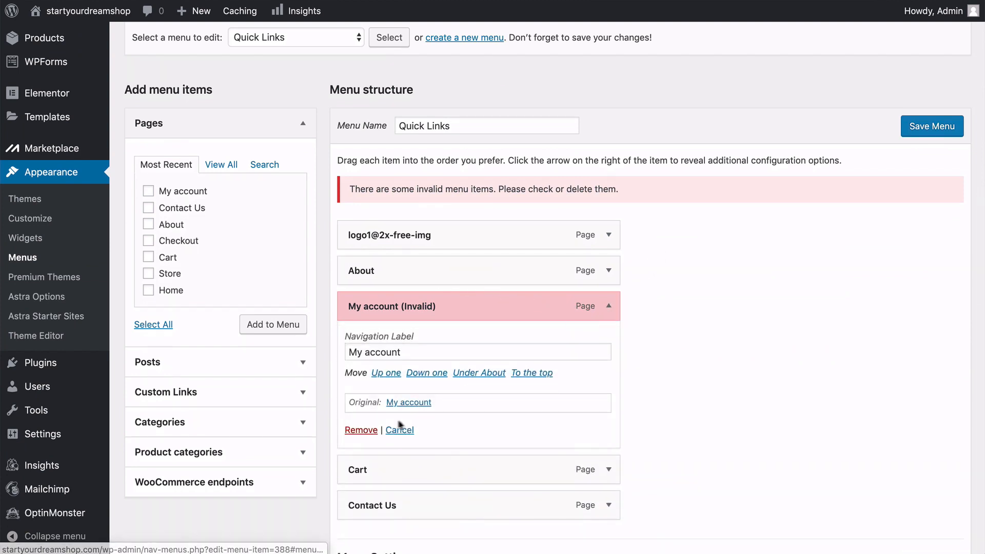
click(361, 431)
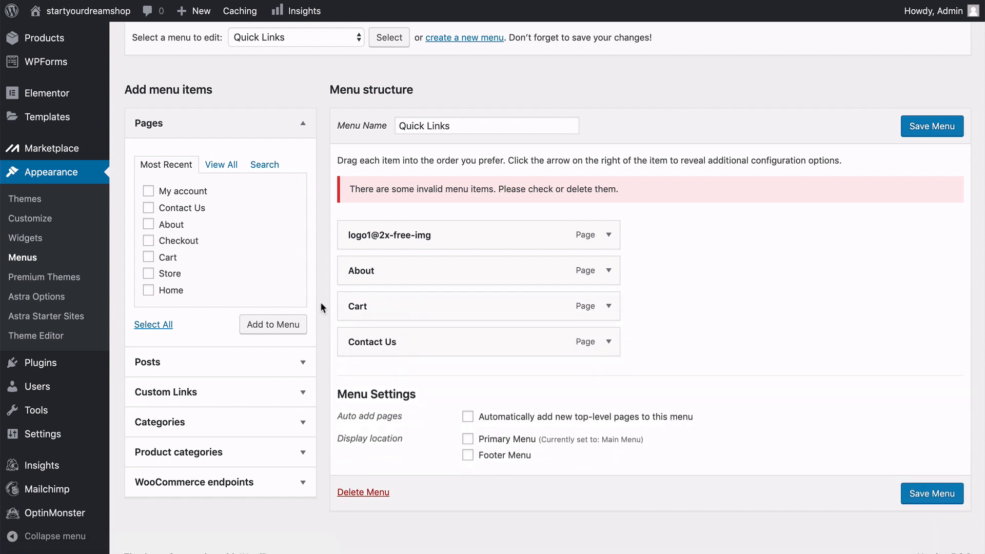
click(608, 234)
click(361, 359)
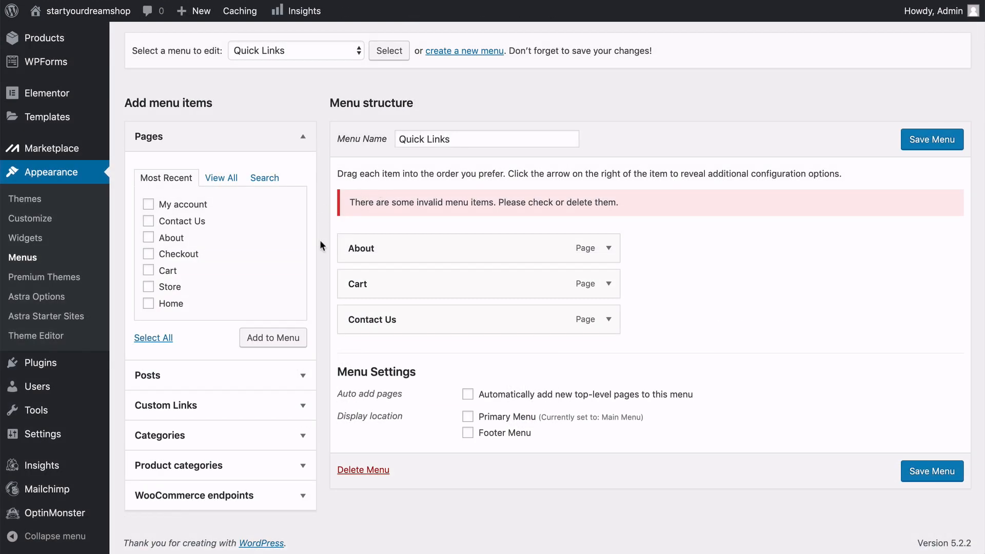
click(932, 148)
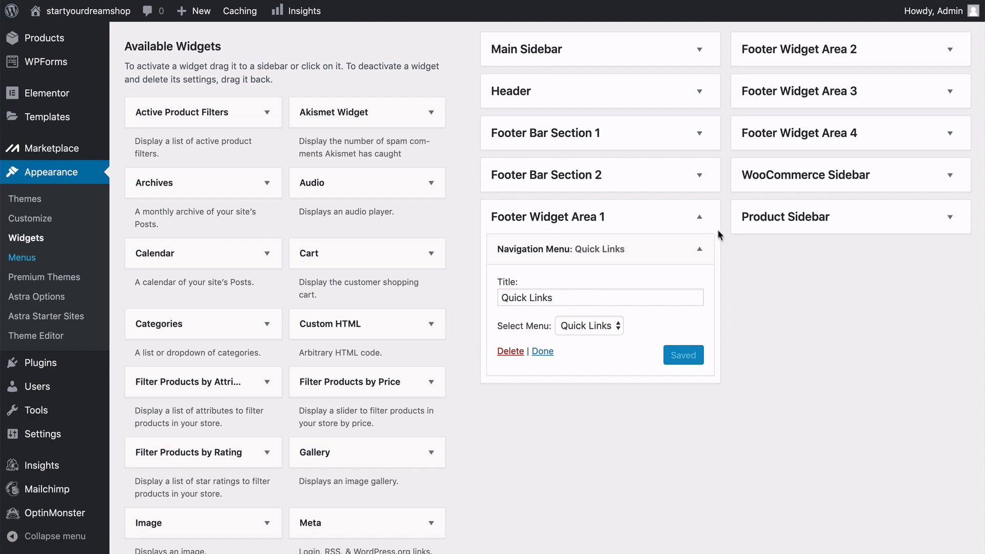
Back on the Widgets page, collapse Footer Widget Area 1 and expand the navigation menu widget in Footer Widget Area 2 to check its settings.
click(699, 217)
scroll(700, 218, up, 5)
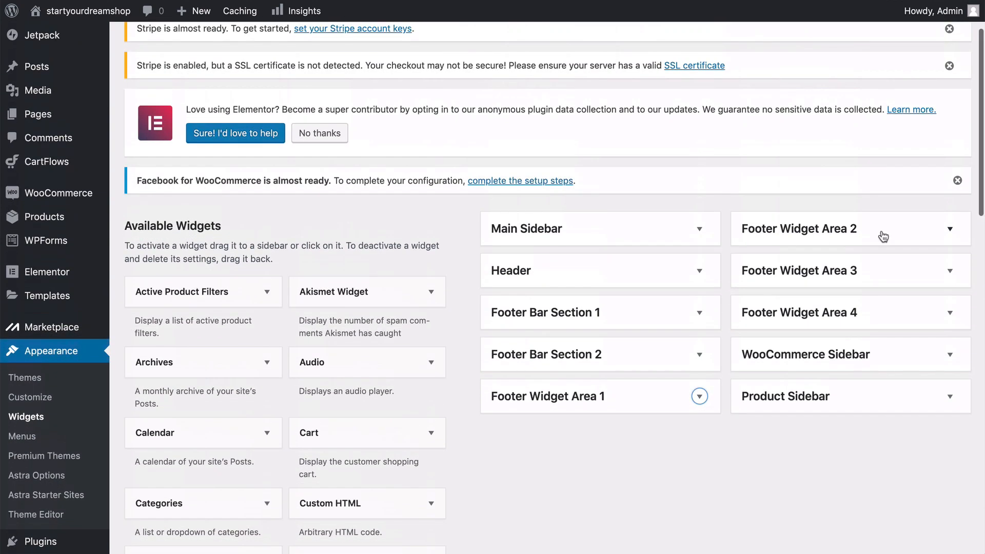
click(950, 231)
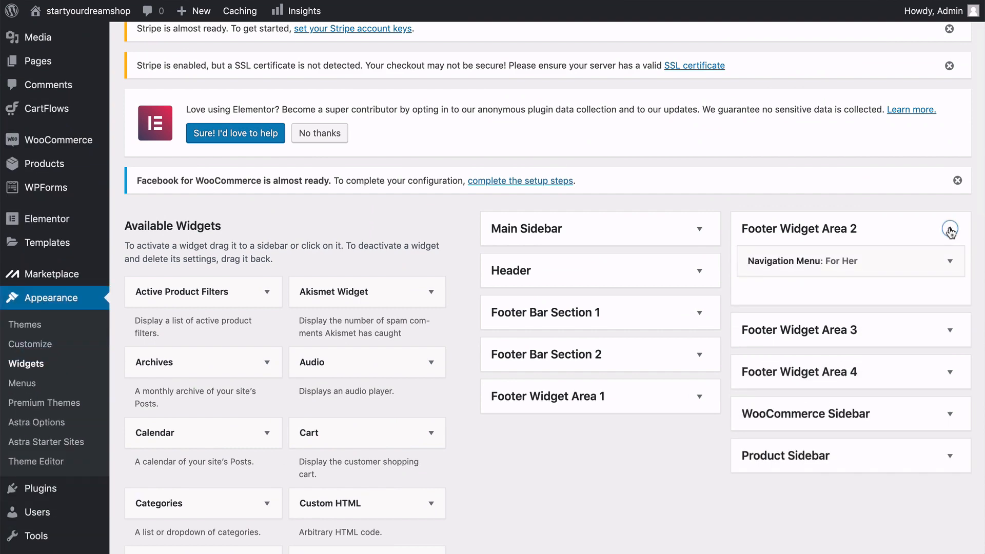
scroll(952, 231, down, 2)
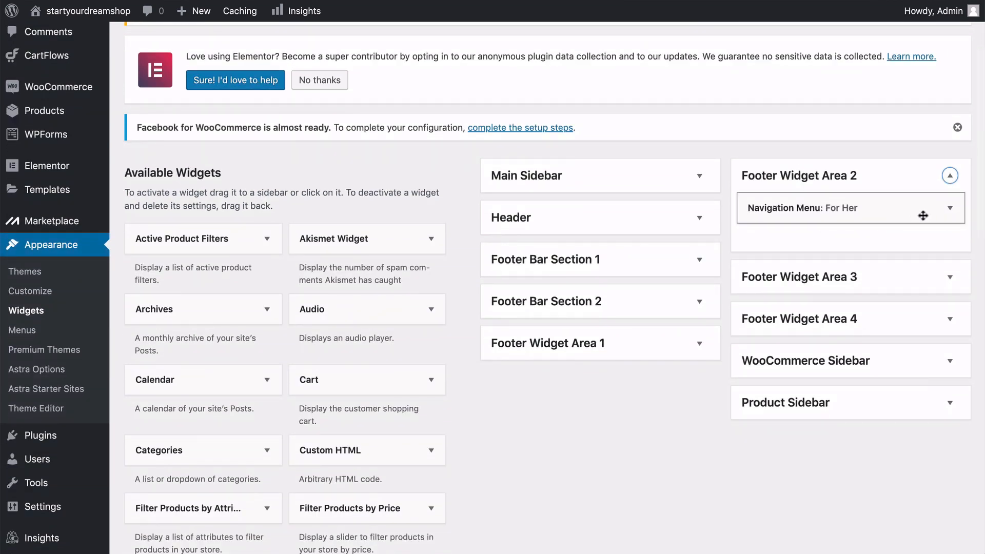
click(950, 208)
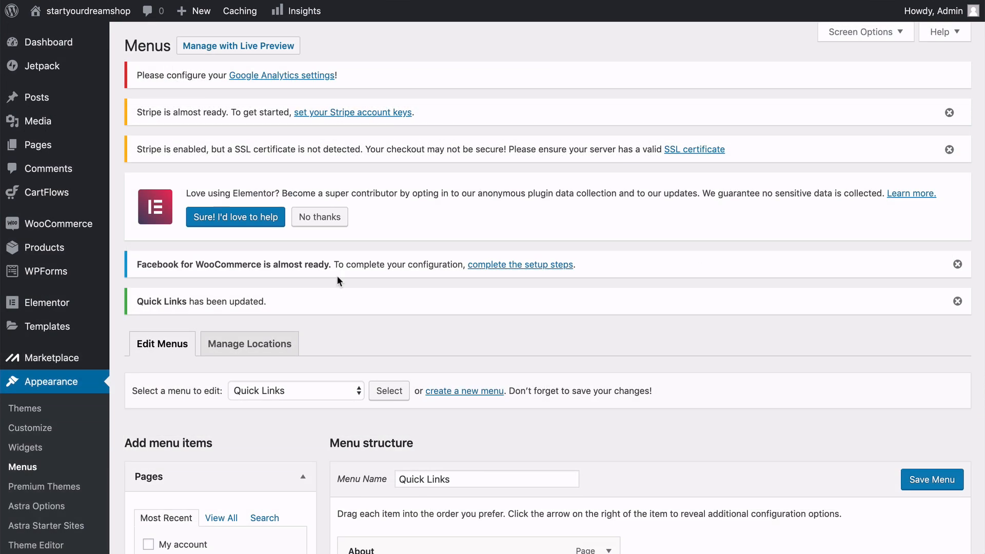
Return to the Menus page and load the For Her menu for editing.
scroll(337, 275, down, 5)
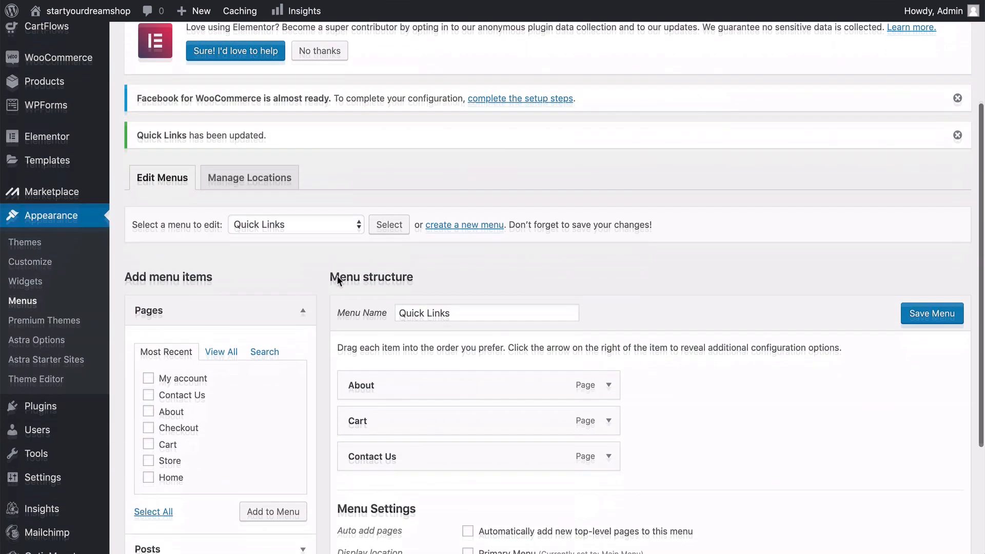
click(317, 187)
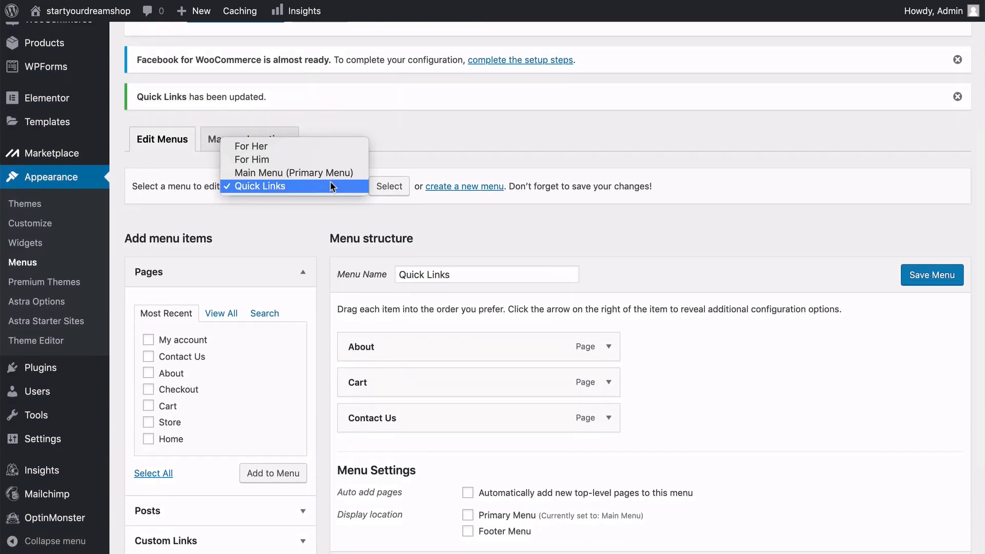
click(283, 152)
click(389, 186)
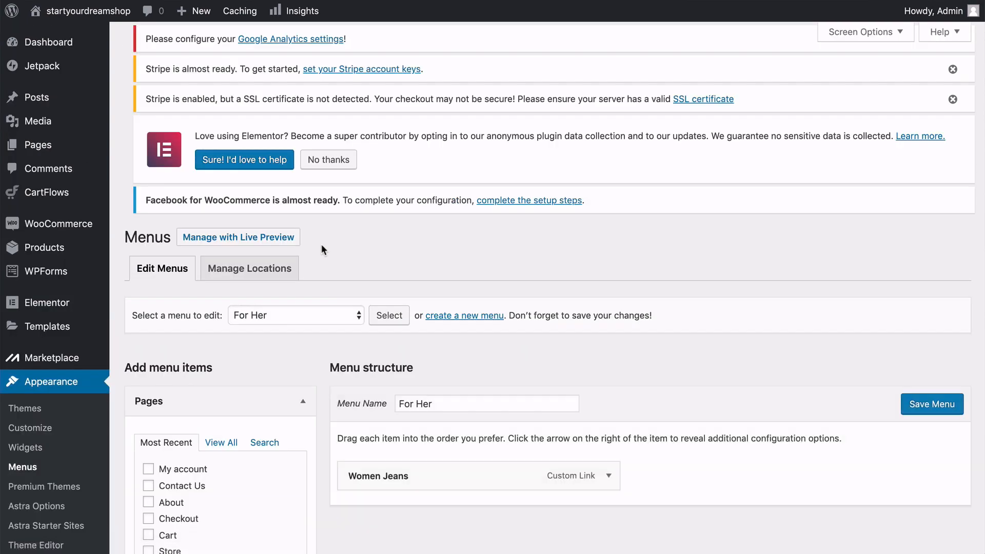
scroll(322, 245, down, 6)
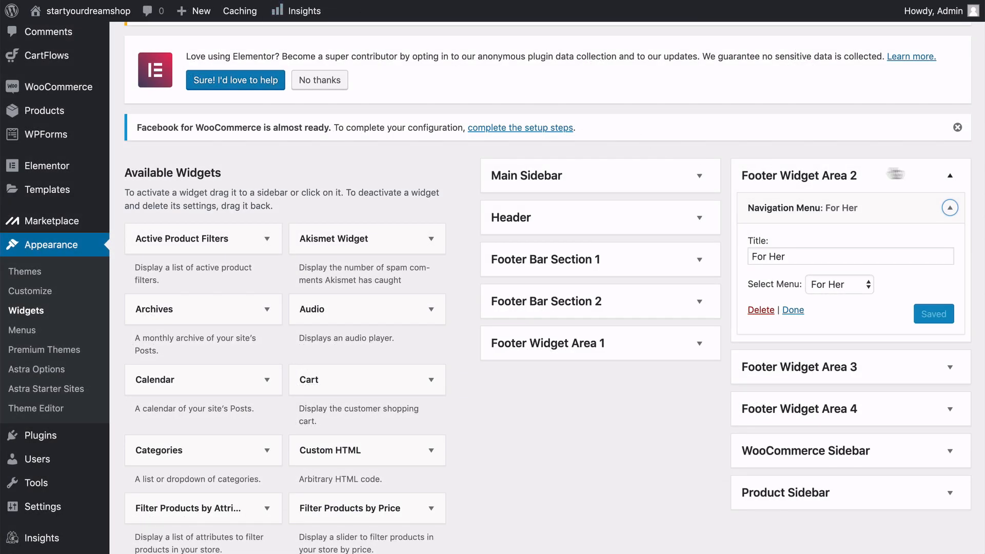
On the Widgets page, close Footer Widget Area 2 and check the widgets assigned to Footer Widget Areas 3 and 4.
click(951, 176)
click(950, 218)
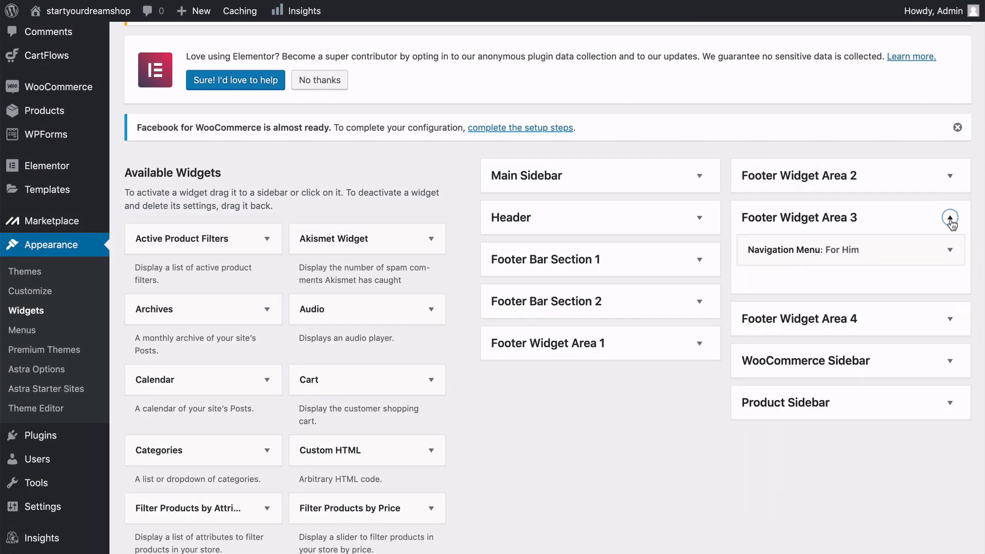
click(950, 218)
click(951, 260)
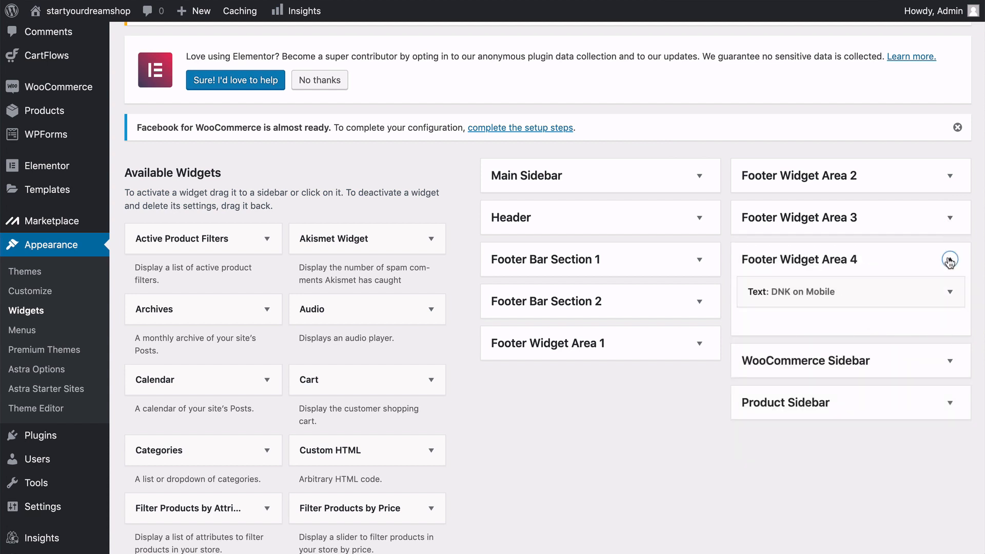
click(950, 261)
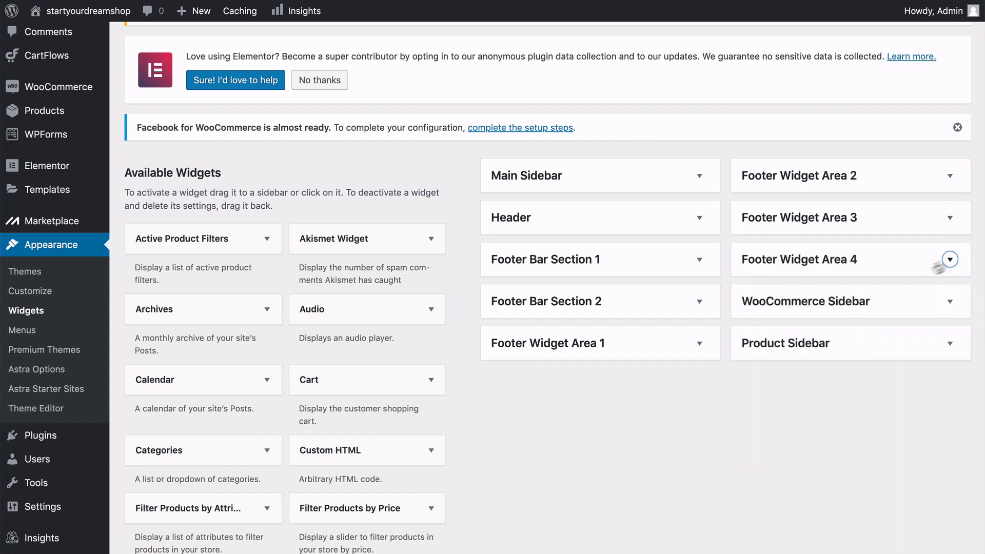
Open the WooCommerce Stripe payment settings from the account keys notice and bring up the Stripe options.
scroll(443, 89, up, 5)
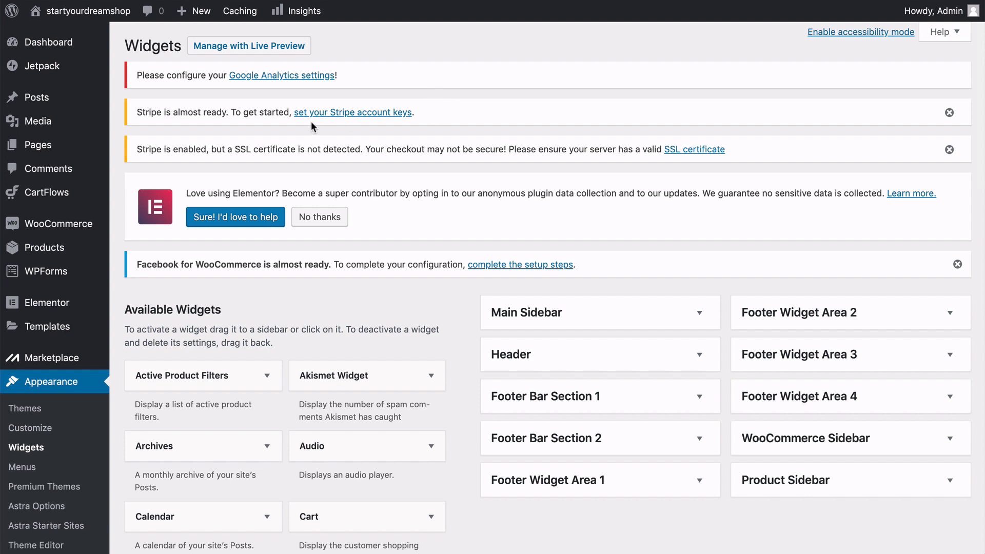
click(348, 119)
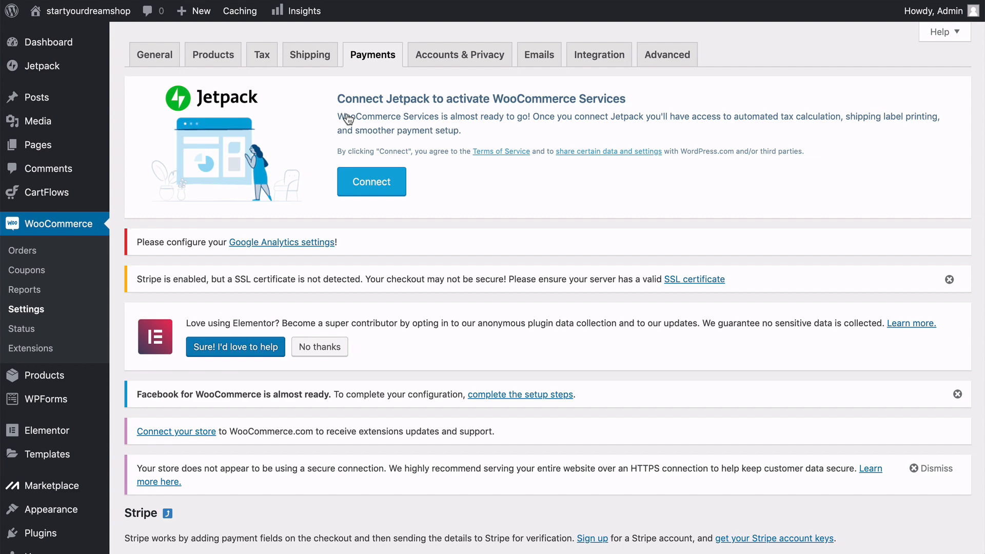
scroll(349, 119, down, 8)
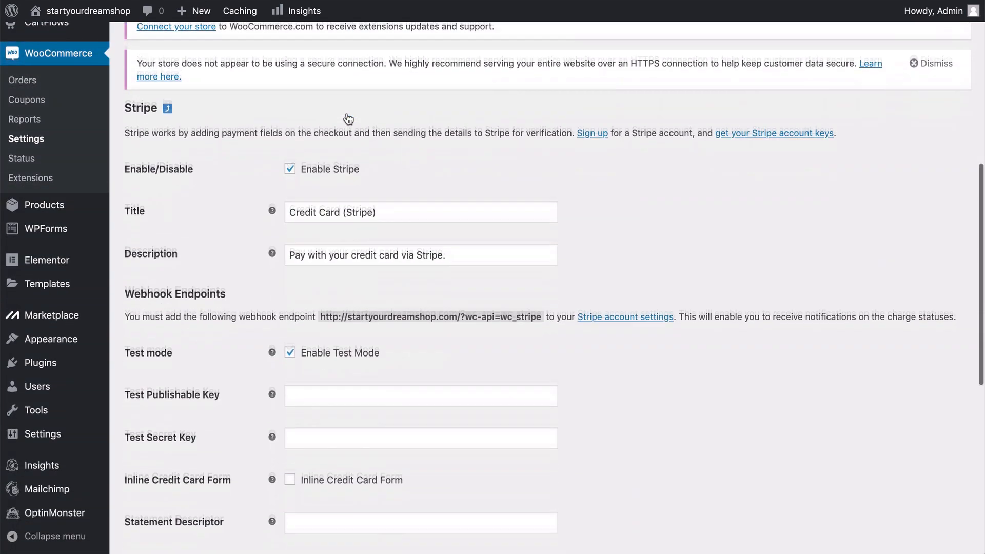
scroll(348, 119, down, 1)
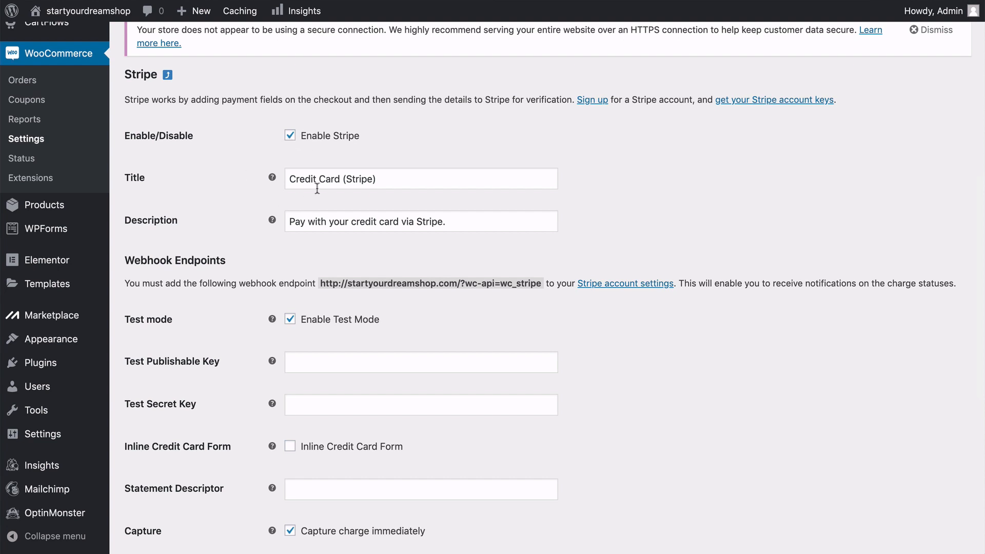
Shorten the Stripe payment method title to "Credit Card" and look over the webhook and test mode settings.
mouse_move(272, 179)
drag(378, 178, 343, 181)
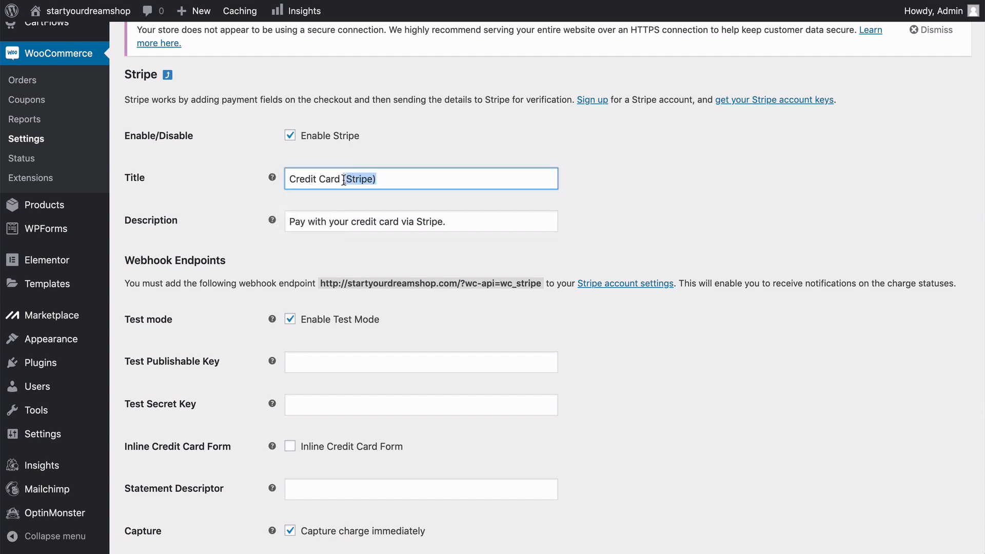
key(BackSpace)
click(250, 198)
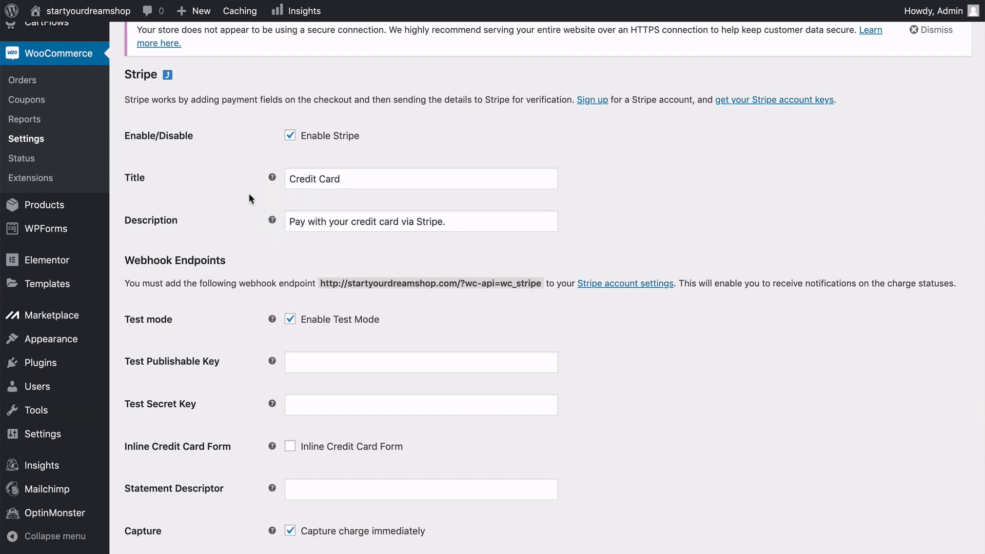
scroll(249, 192, down, 1)
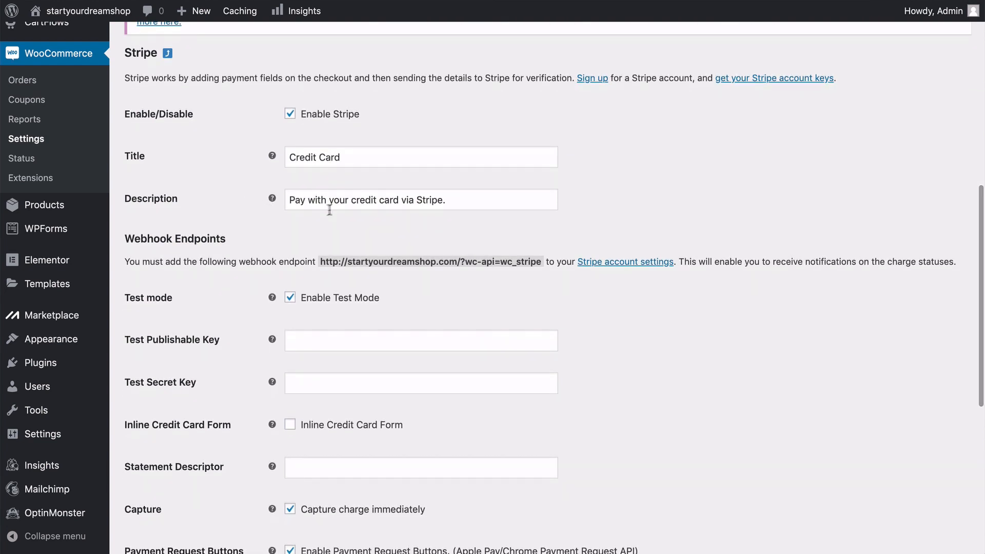
scroll(267, 202, down, 5)
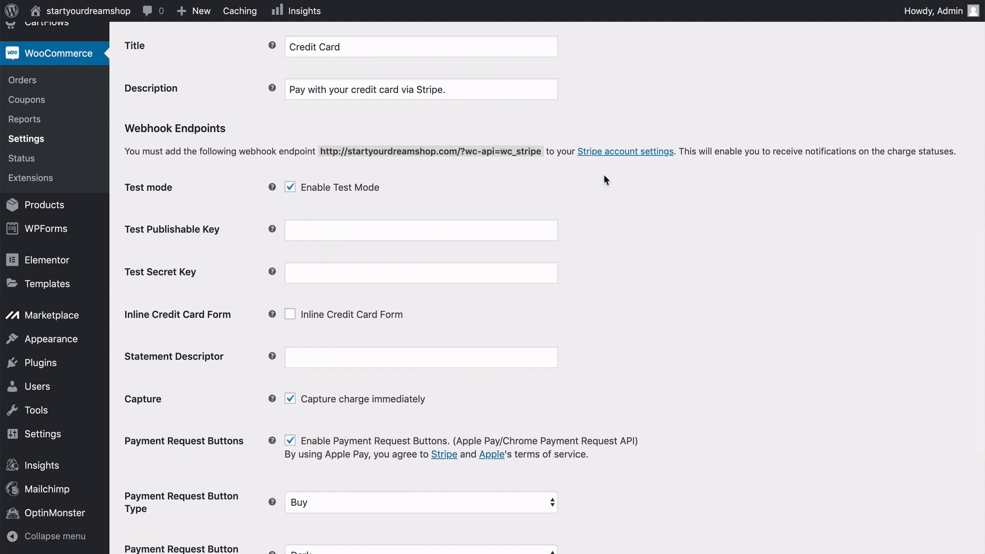
Sign up for a Stripe account from the account settings link, choose to use the Stripe API, and show the test API keys.
click(624, 152)
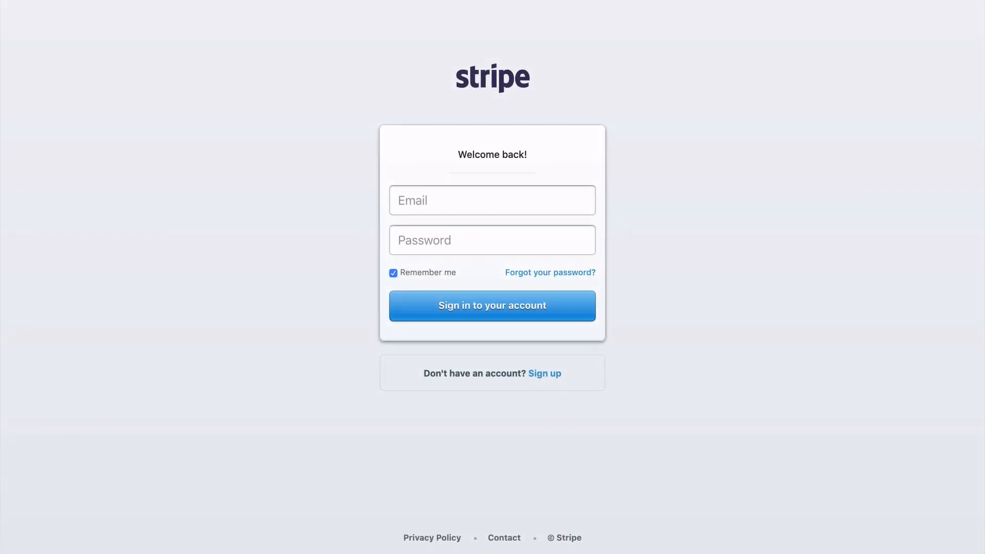
click(545, 375)
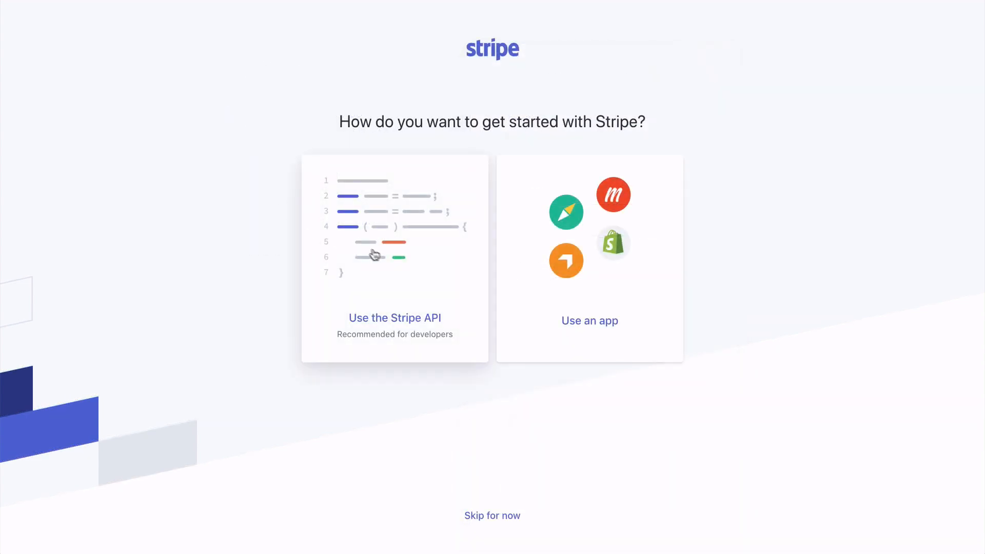
click(396, 279)
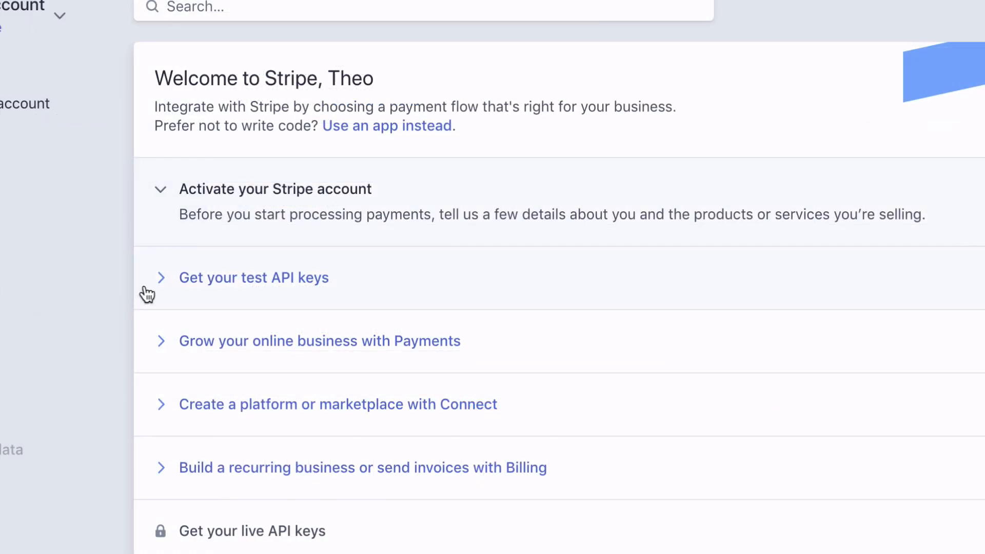
click(219, 292)
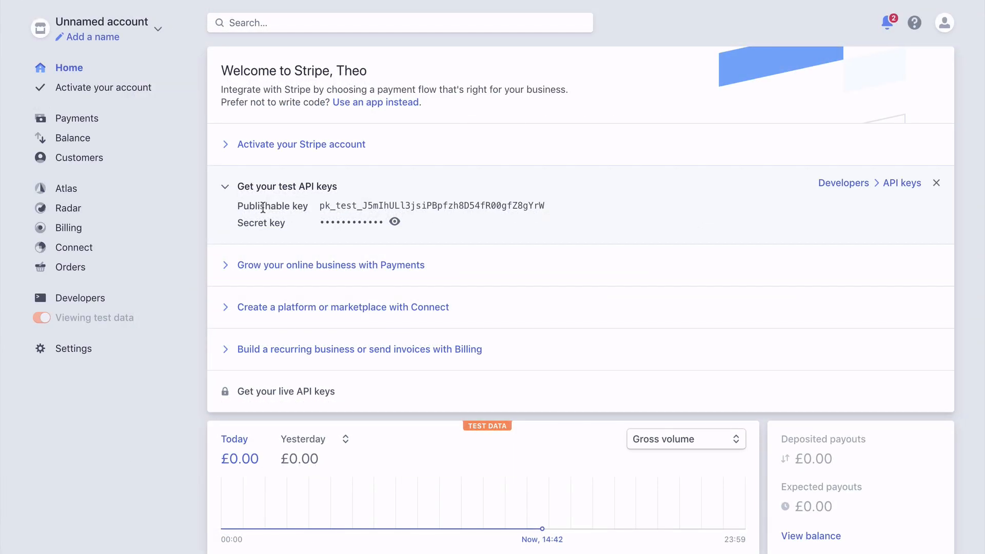
Copy the test publishable and secret keys from Stripe into the matching key fields of the WooCommerce Stripe settings.
click(330, 211)
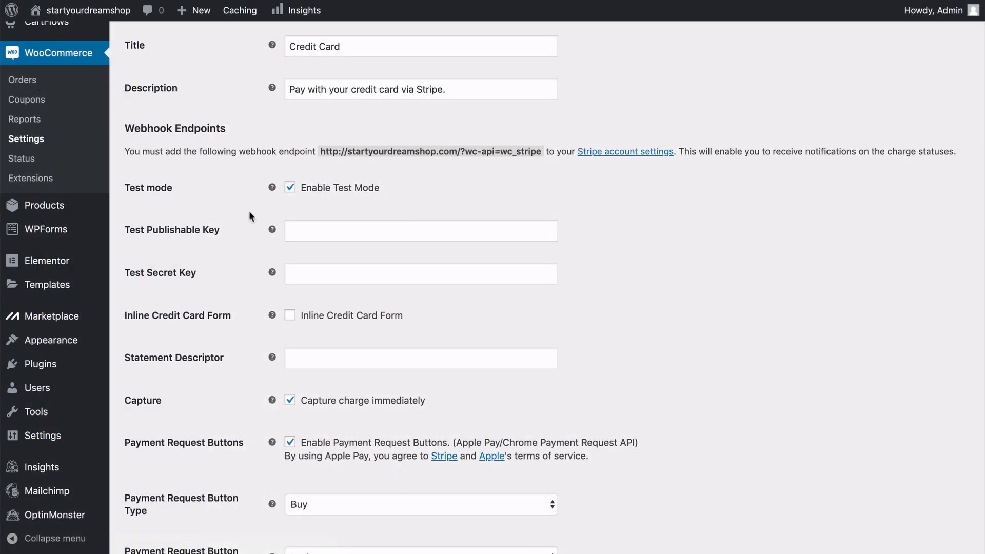
click(302, 230)
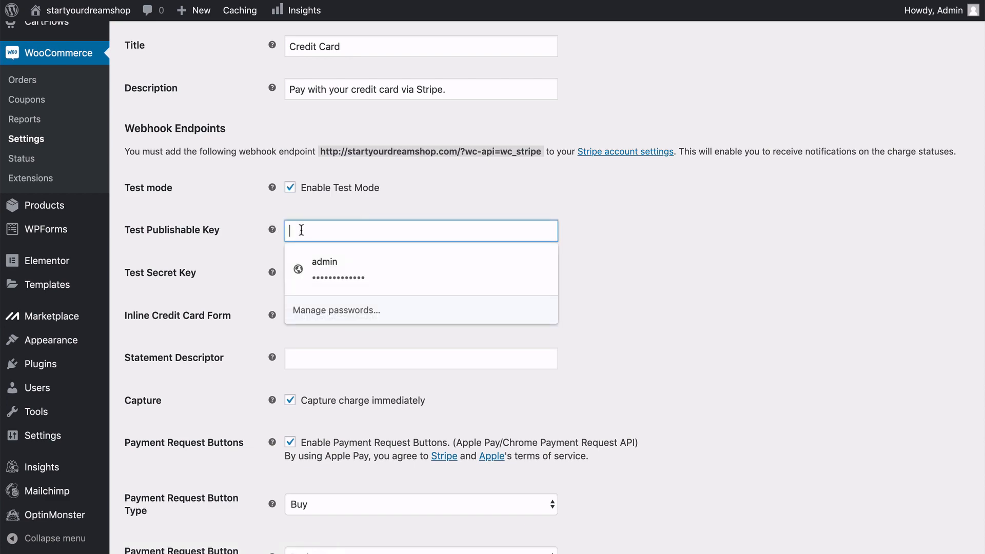
key(super+v)
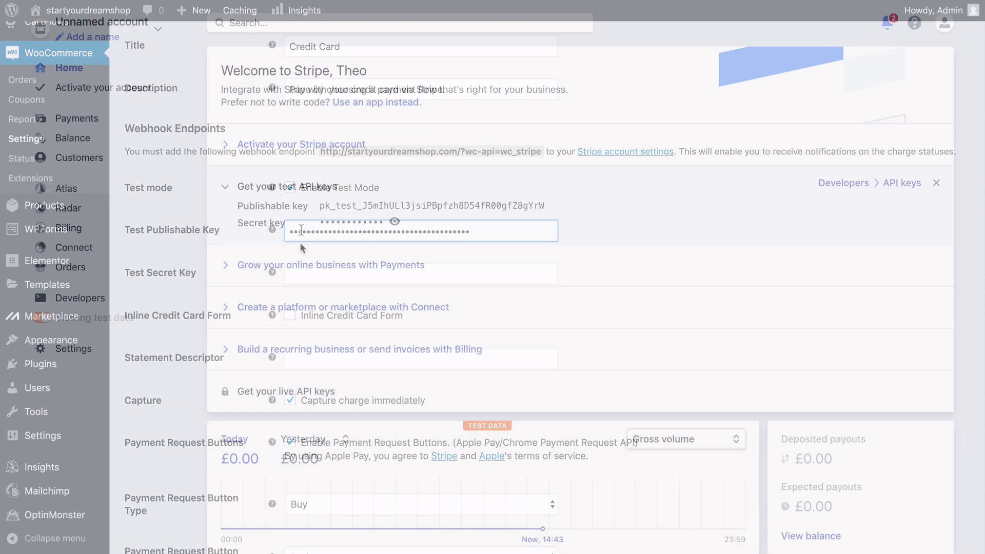
click(381, 229)
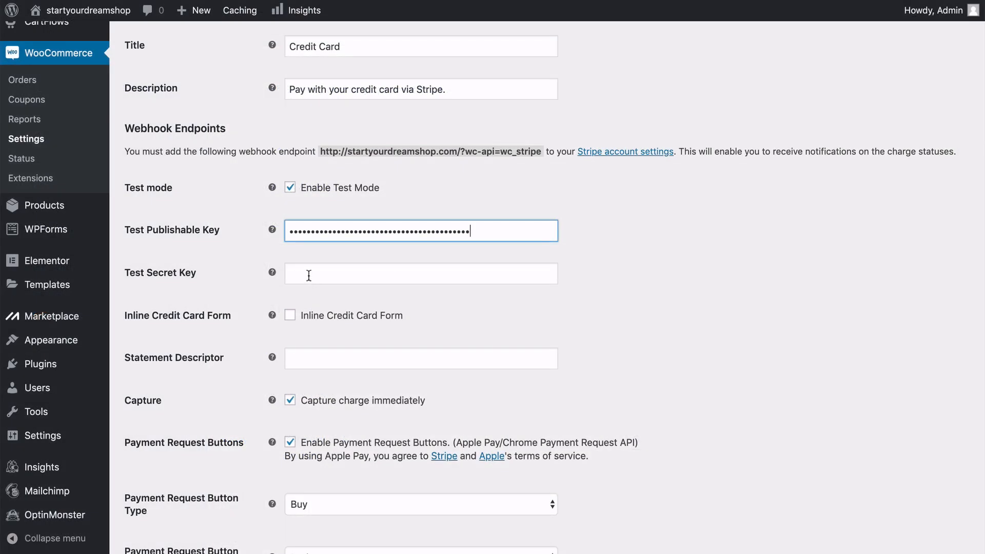
click(308, 273)
key(super+v)
click(253, 263)
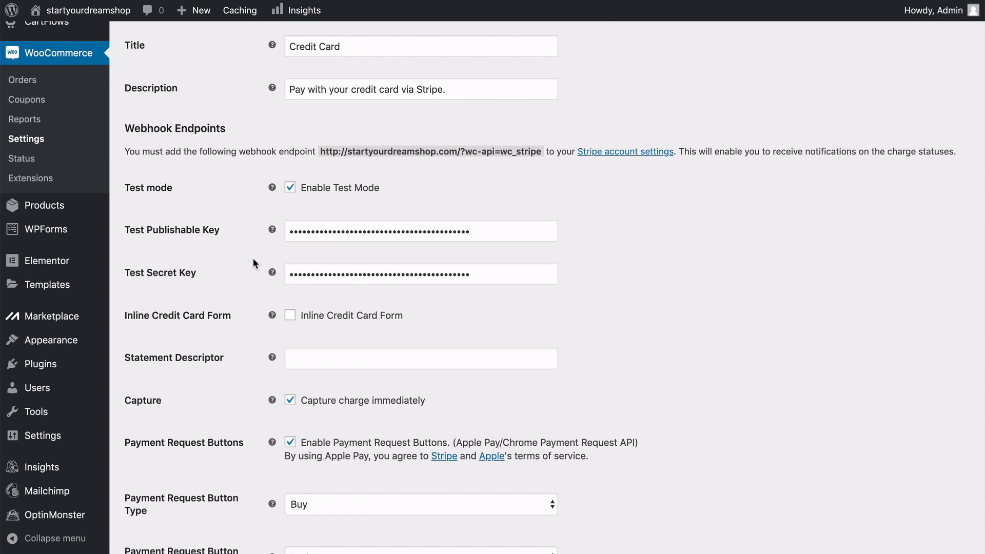
Review the remaining Stripe options, keep Buy as the payment request button type, and try to save the settings.
scroll(254, 260, down, 3)
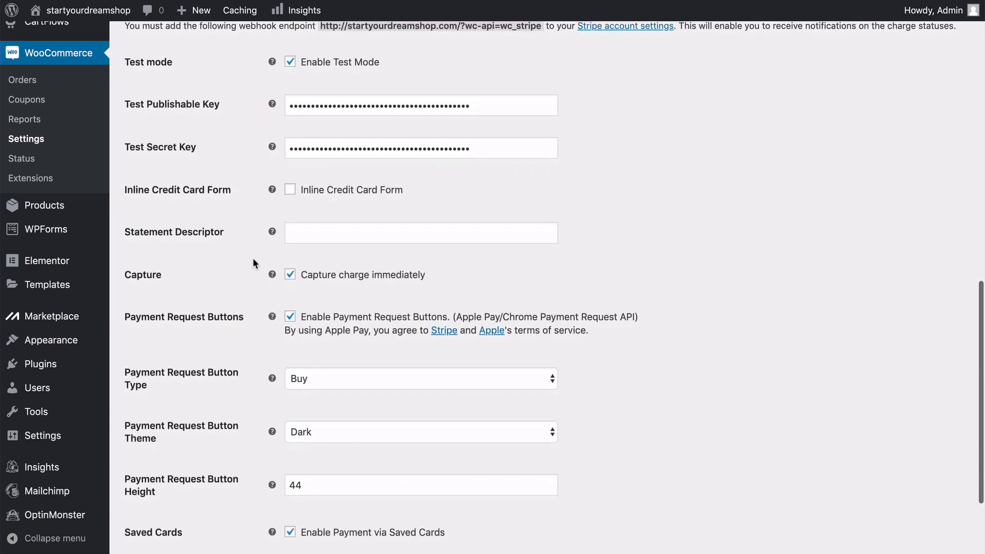
mouse_move(272, 231)
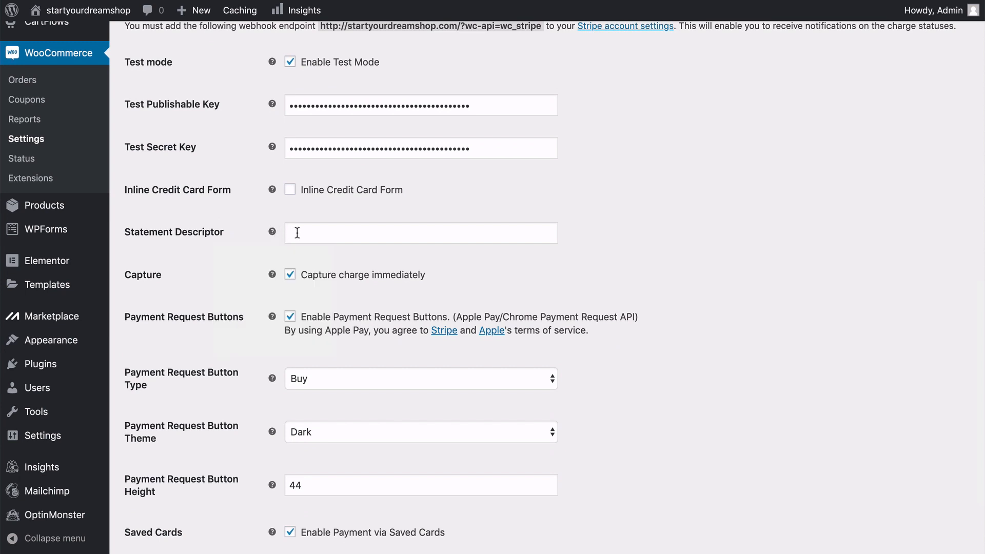
scroll(297, 232, down, 3)
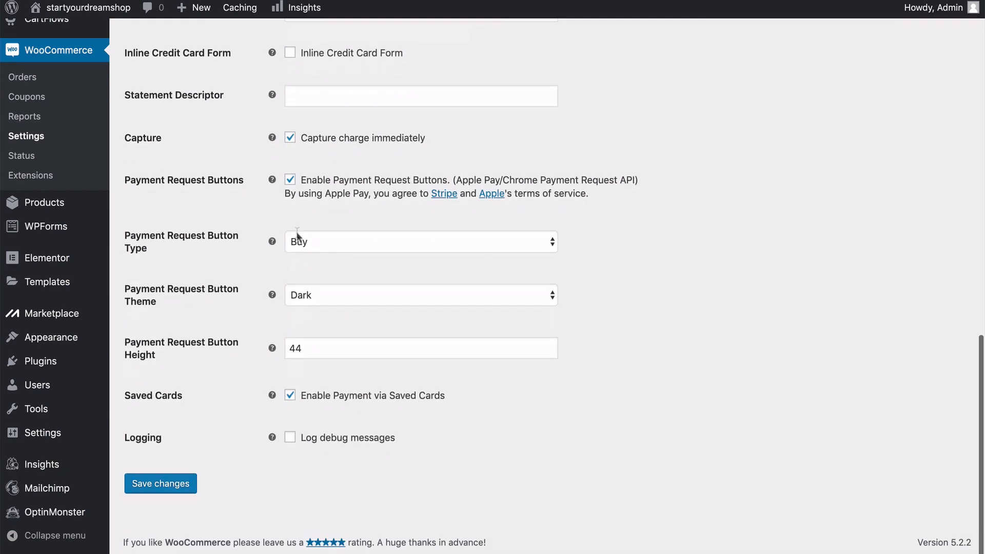
click(313, 246)
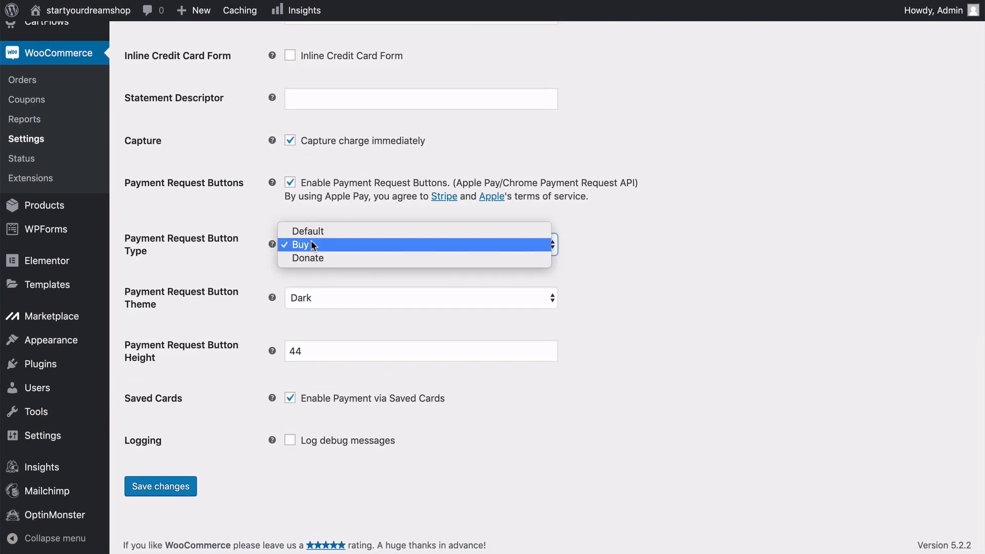
click(327, 239)
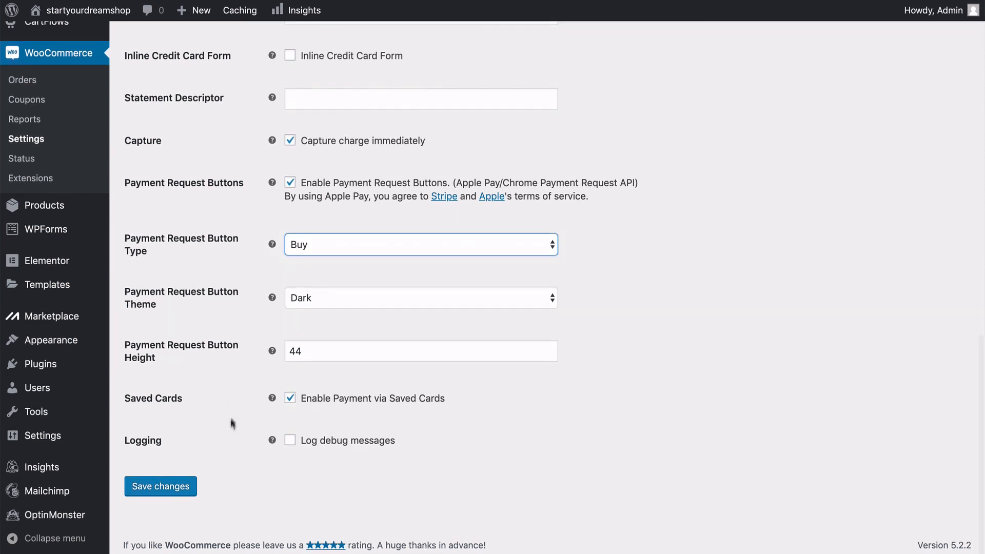
click(162, 492)
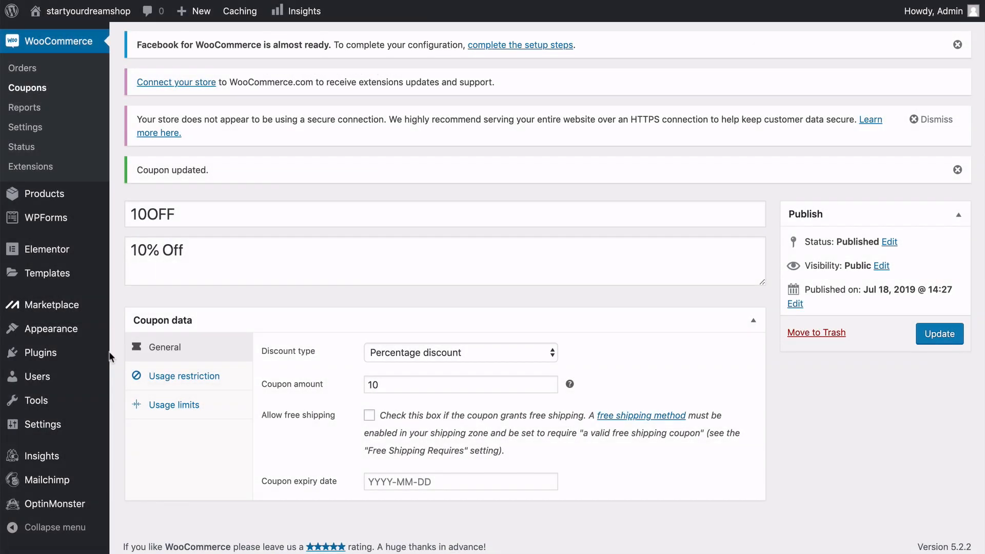
Update the WooCommerce Stripe Gateway plugin to version 4.2.3 from the installed plugins list.
mouse_move(81, 356)
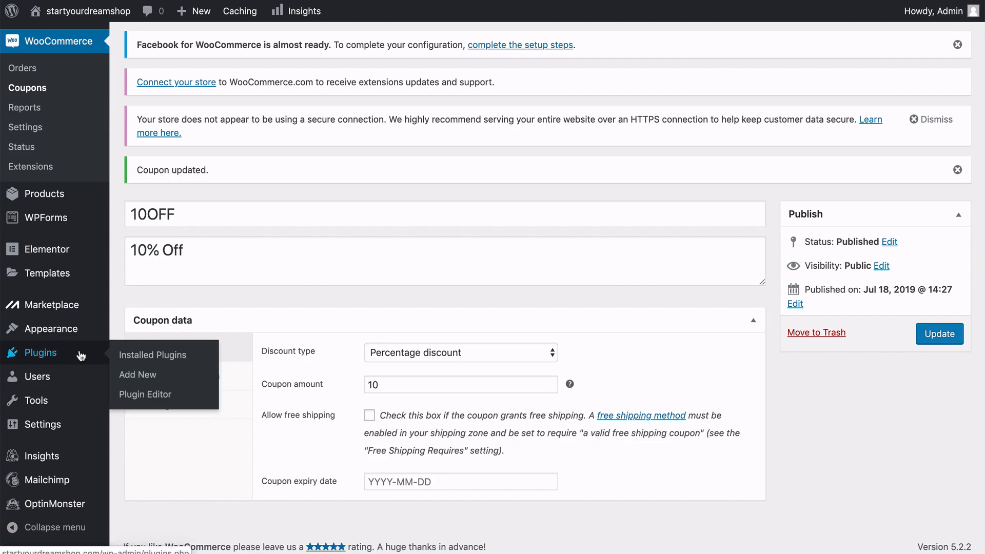
click(138, 356)
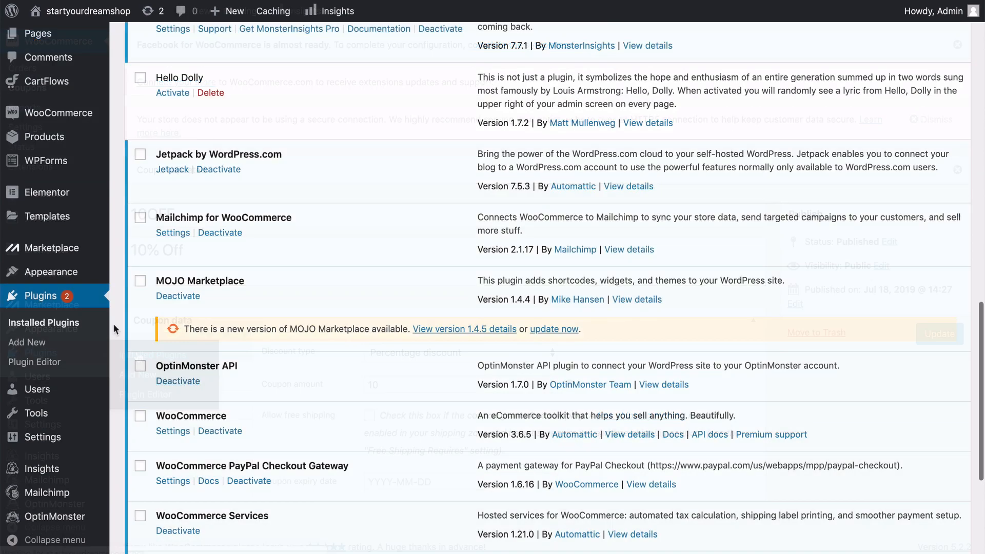
scroll(113, 323, down, 3)
scroll(114, 328, down, 1)
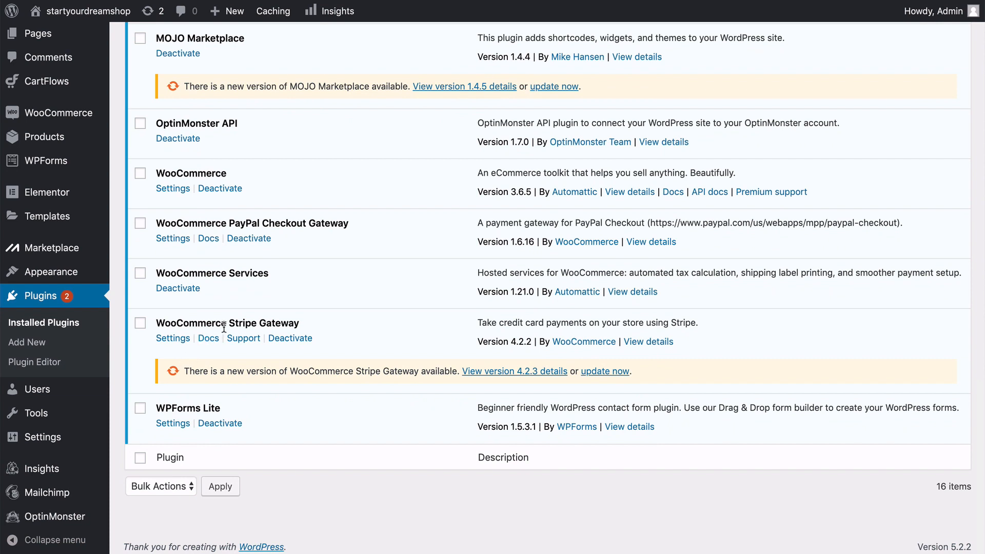
click(605, 371)
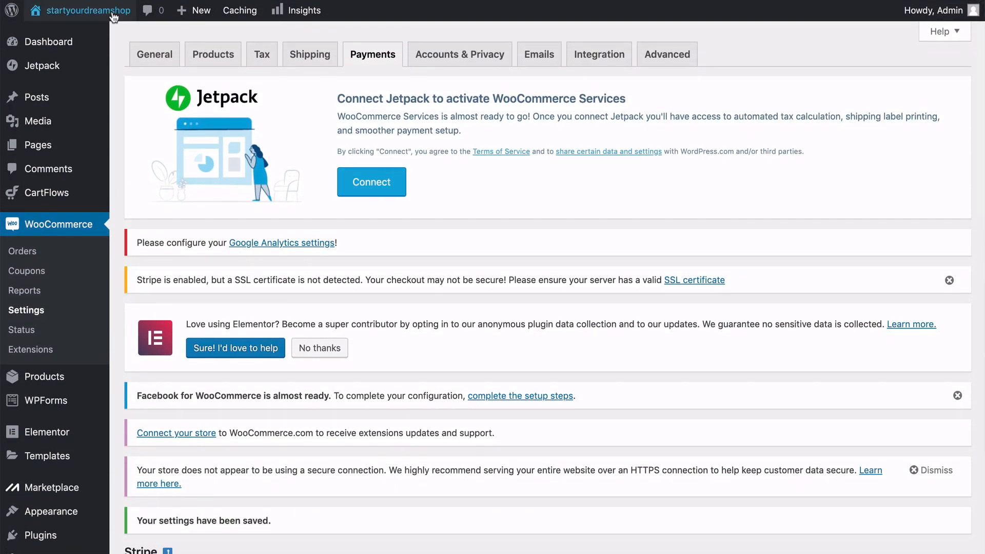
Visit the storefront, add one Hydro Force Paddle to the cart, and remove the HX1 Surfboard from it.
mouse_move(108, 29)
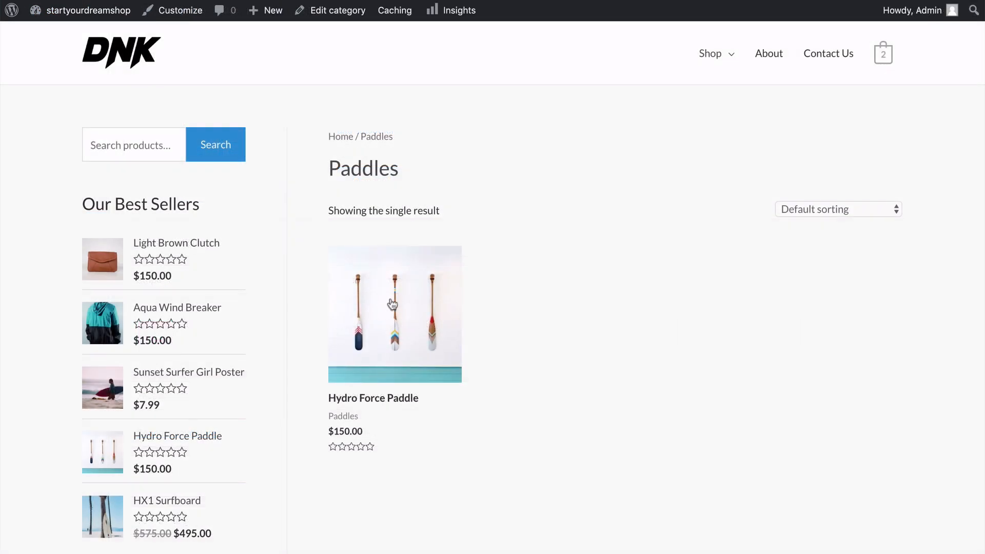
click(397, 317)
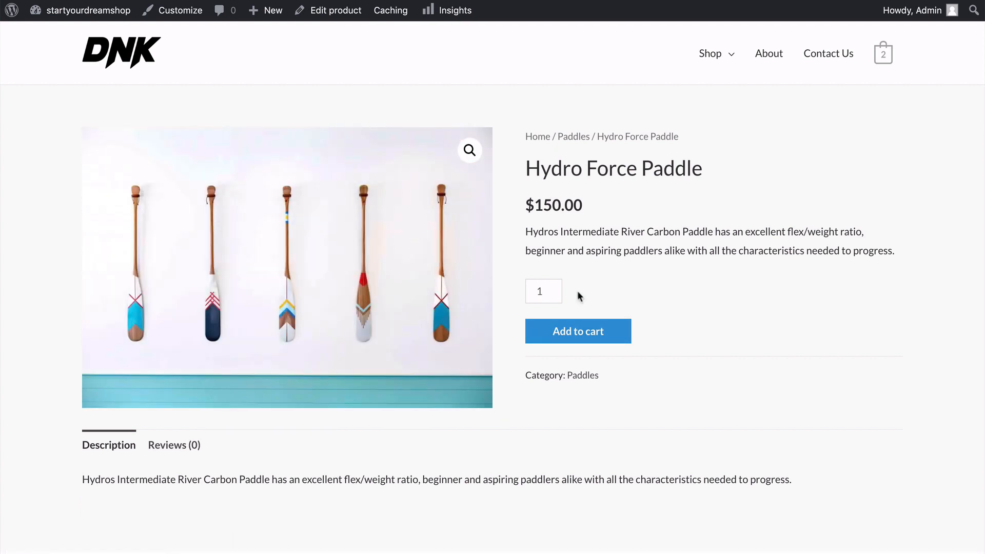
click(575, 334)
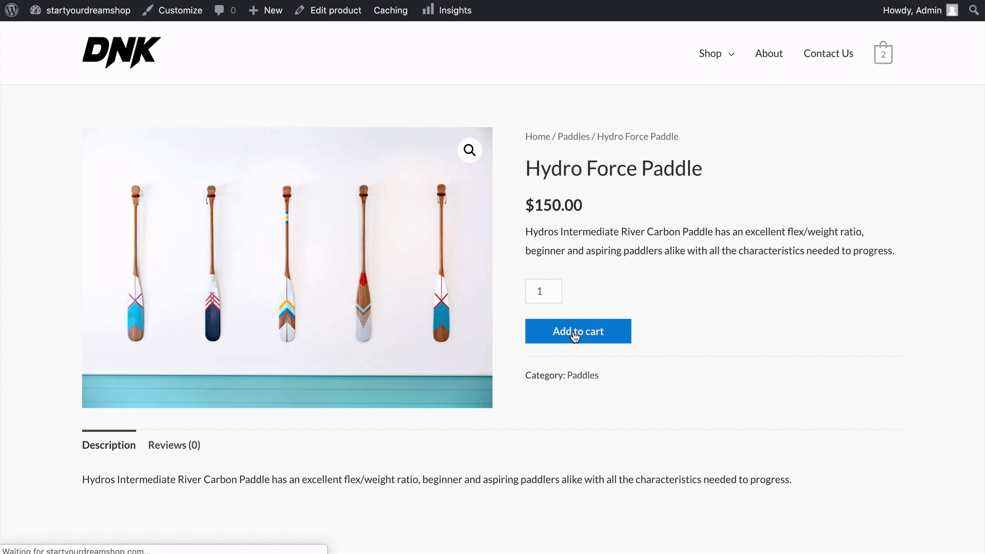
mouse_move(882, 66)
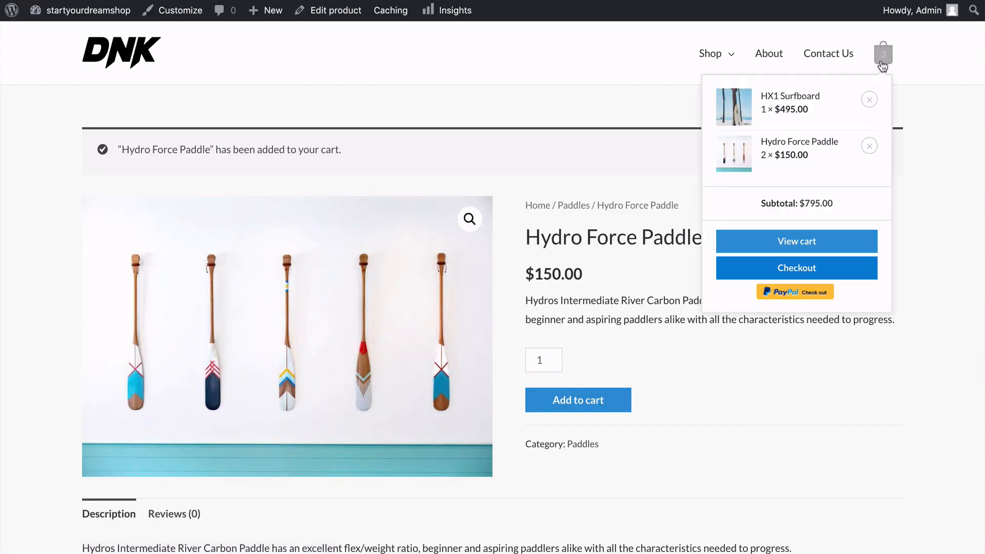
click(870, 100)
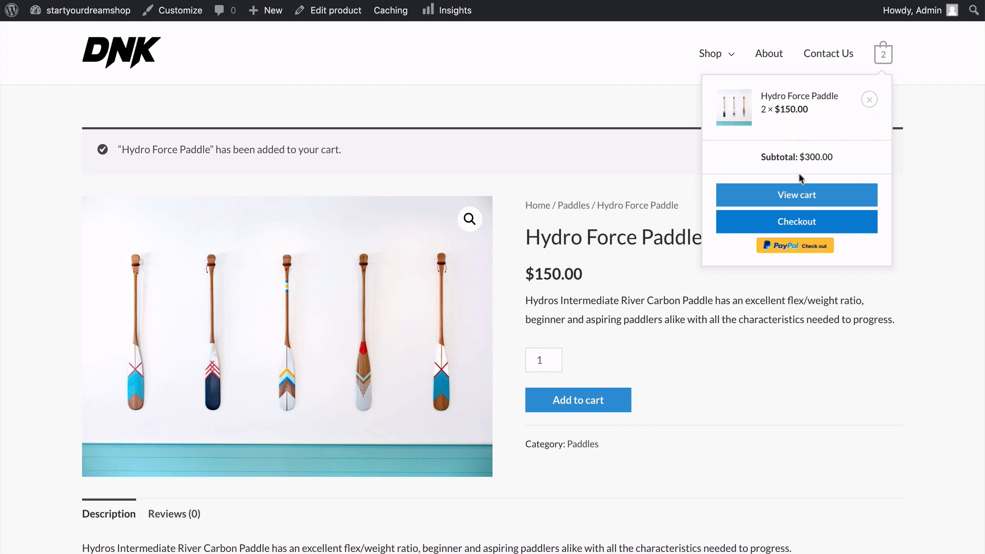
In the cart, reduce the Hydro Force Paddle quantity to 1, update the cart, and proceed to checkout.
click(798, 200)
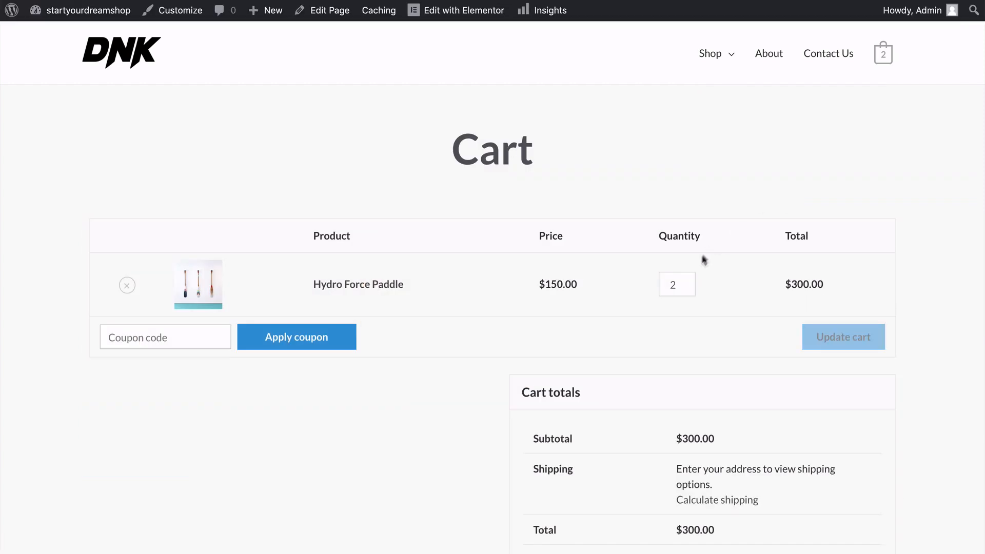
click(689, 286)
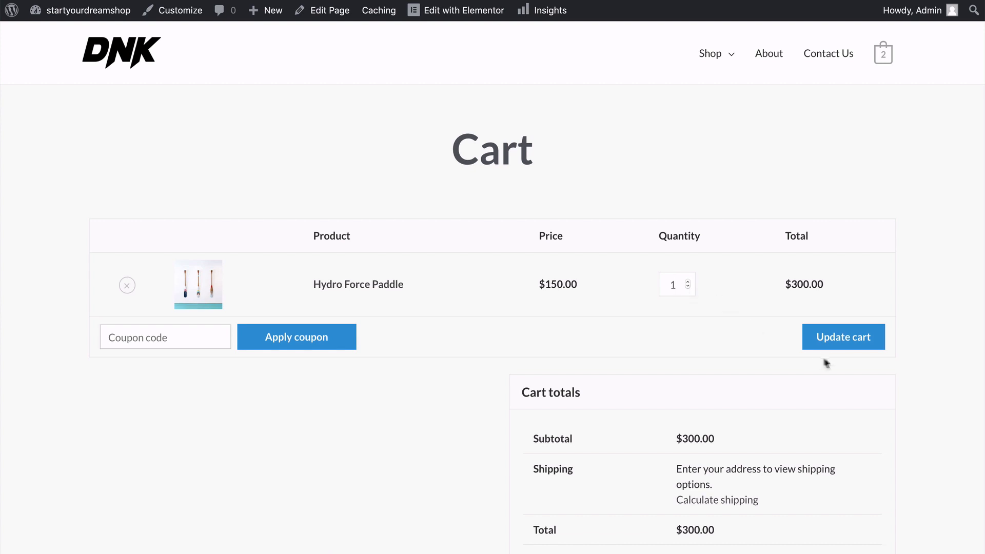
click(846, 351)
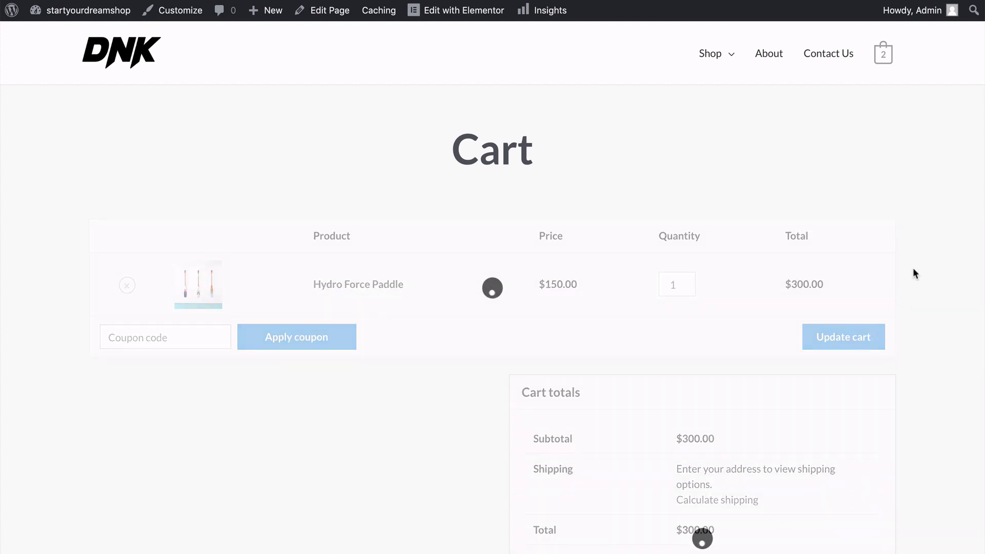
scroll(912, 268, down, 4)
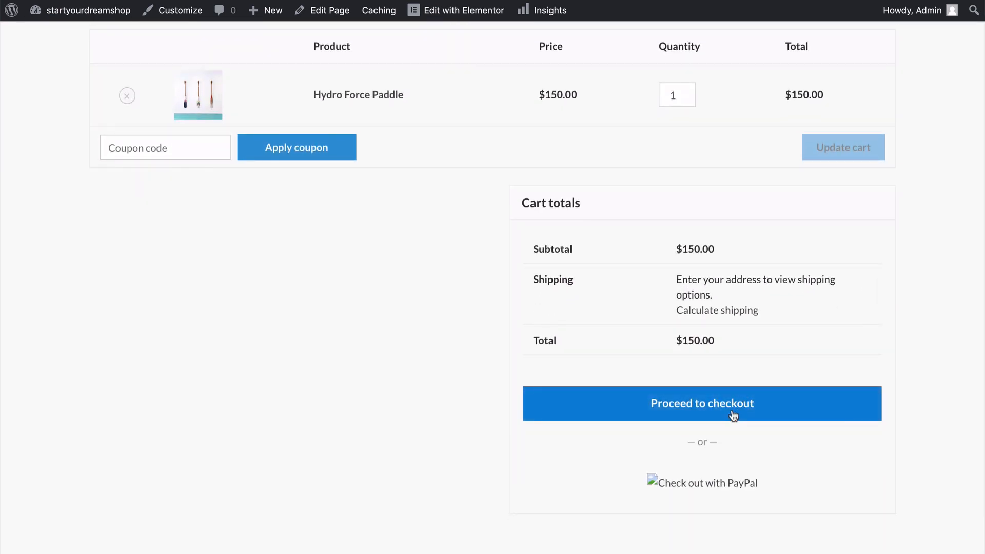
click(715, 414)
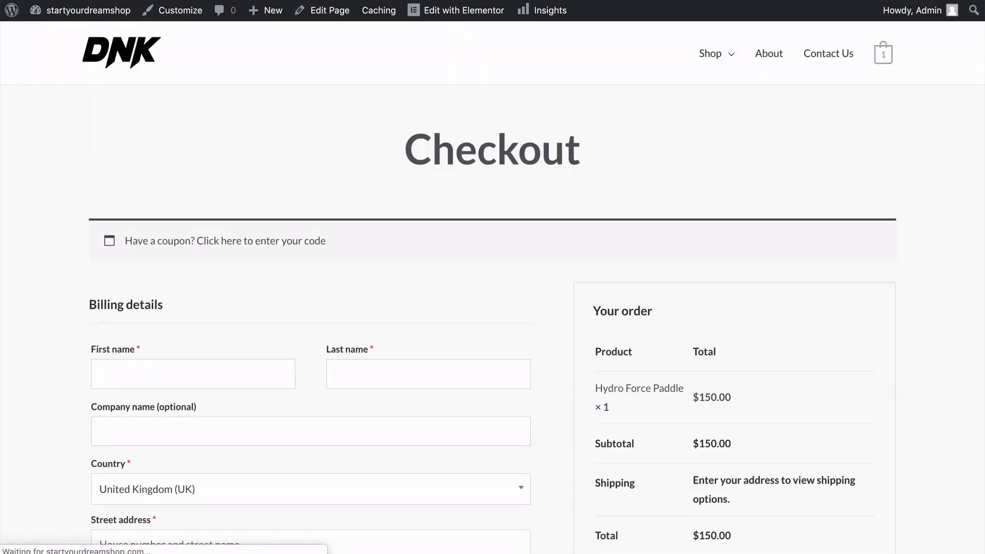
Look over the checkout form and select Credit Card (Stripe) as the payment method for the order.
scroll(493, 287, down, 3)
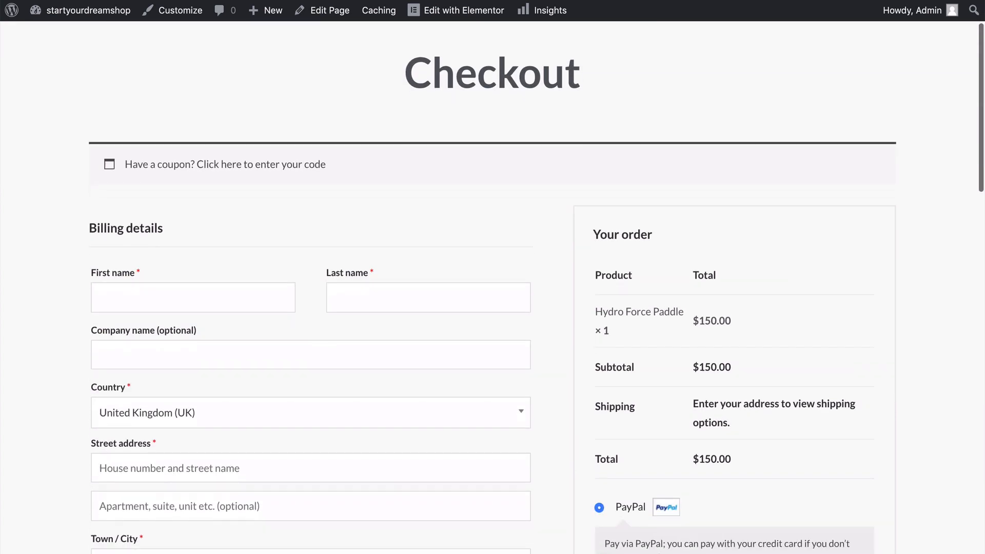
scroll(493, 287, down, 3)
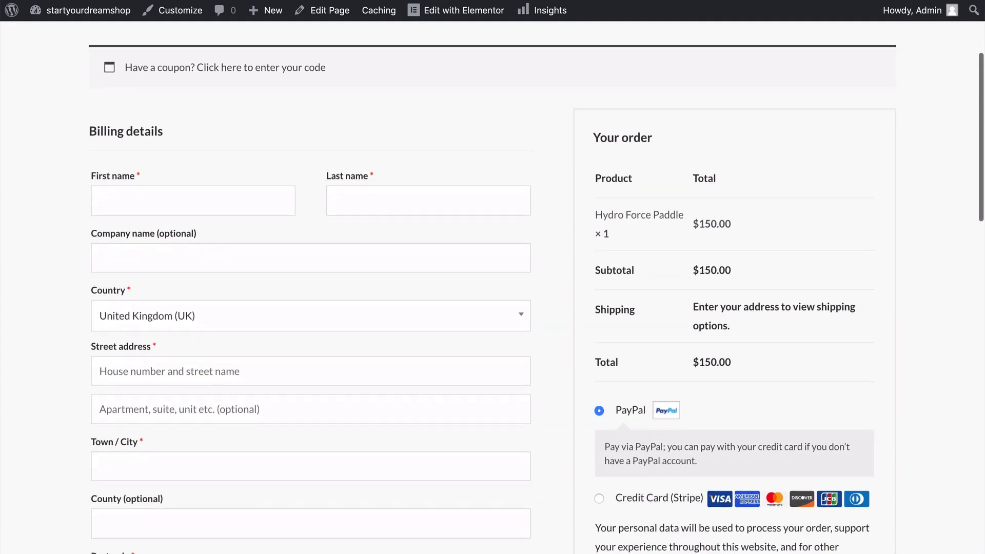
scroll(492, 287, down, 5)
scroll(68, 245, up, 3)
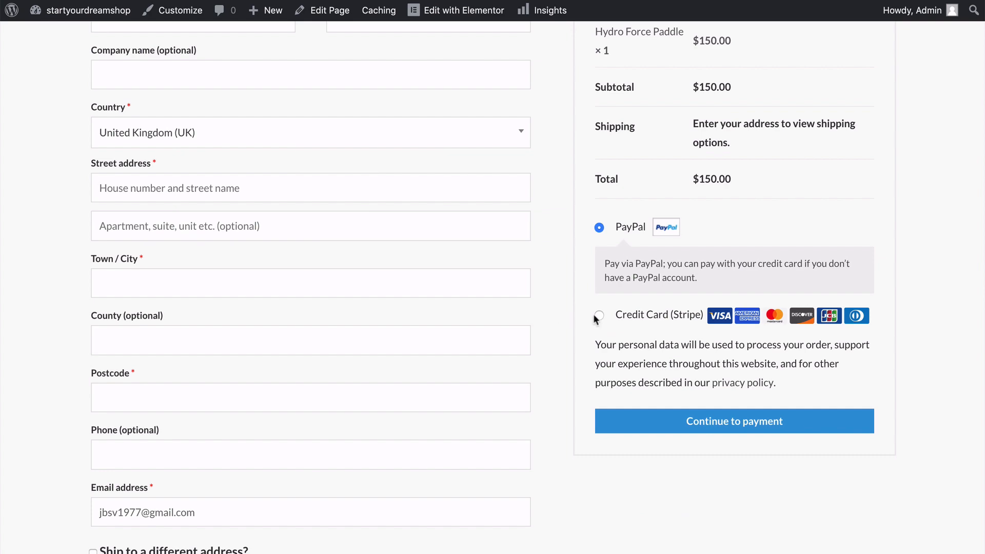
click(598, 316)
scroll(561, 321, down, 4)
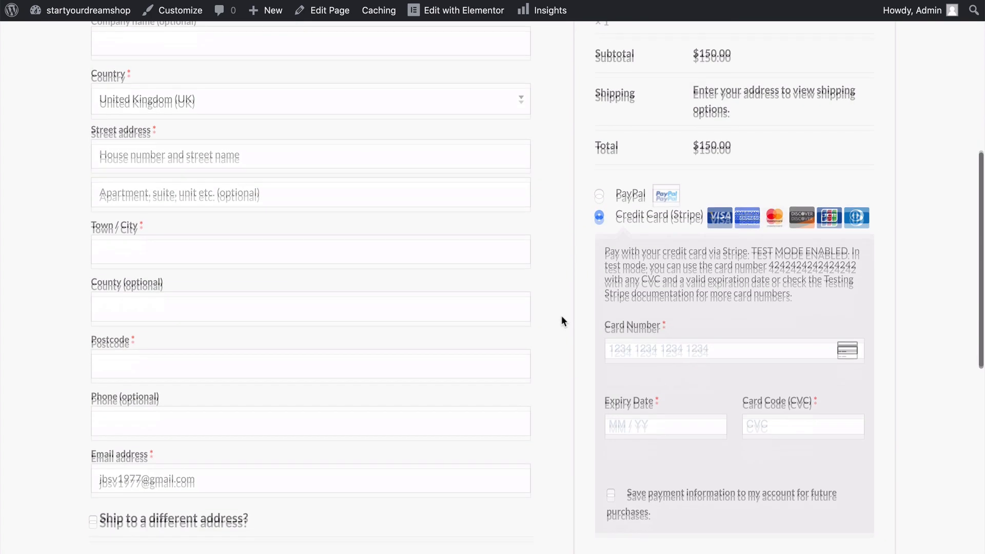
Enter the test card's number, expiry date and CVC in the Stripe payment form and place the order.
click(615, 261)
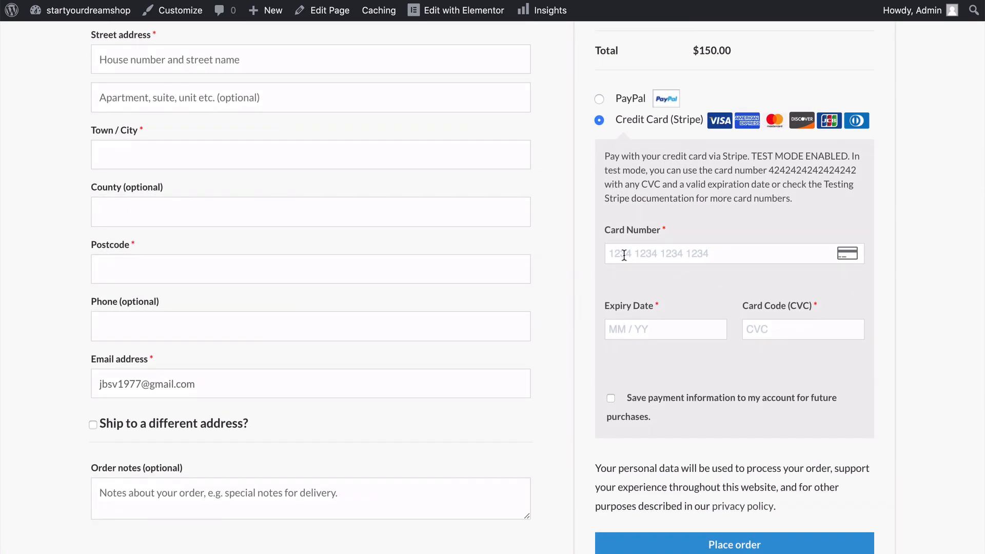
text(4242 42)
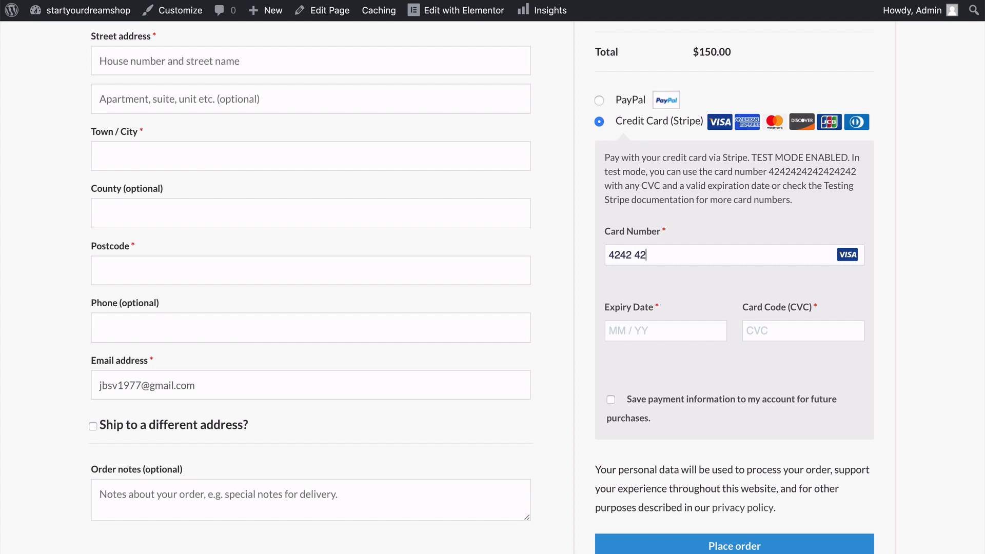
text(42 4242)
click(620, 330)
text(0)
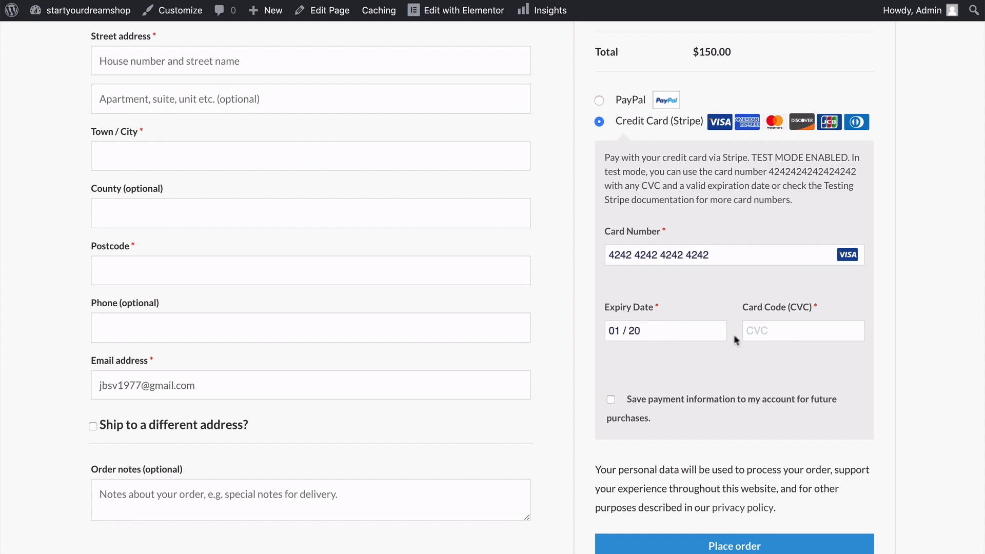
text(120123)
scroll(587, 393, down, 3)
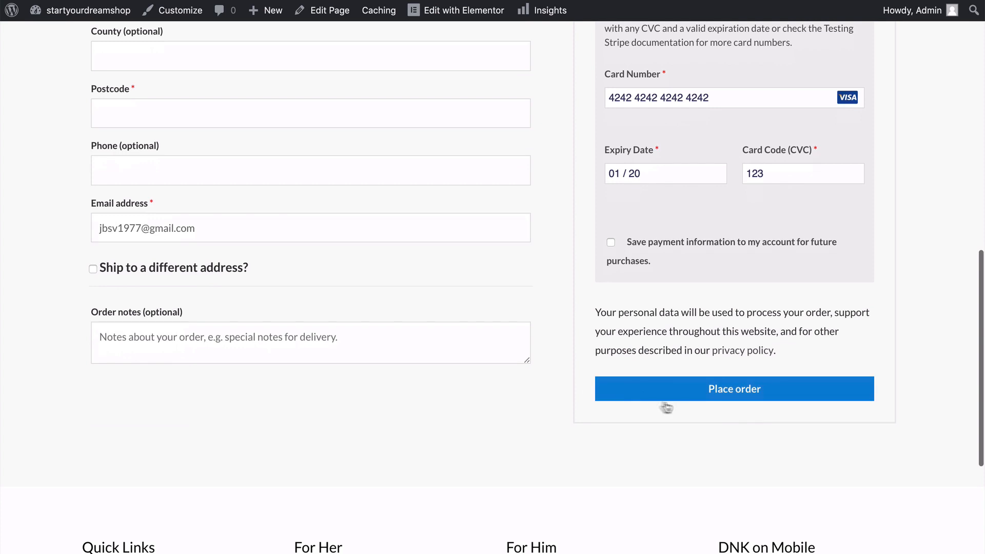
click(728, 396)
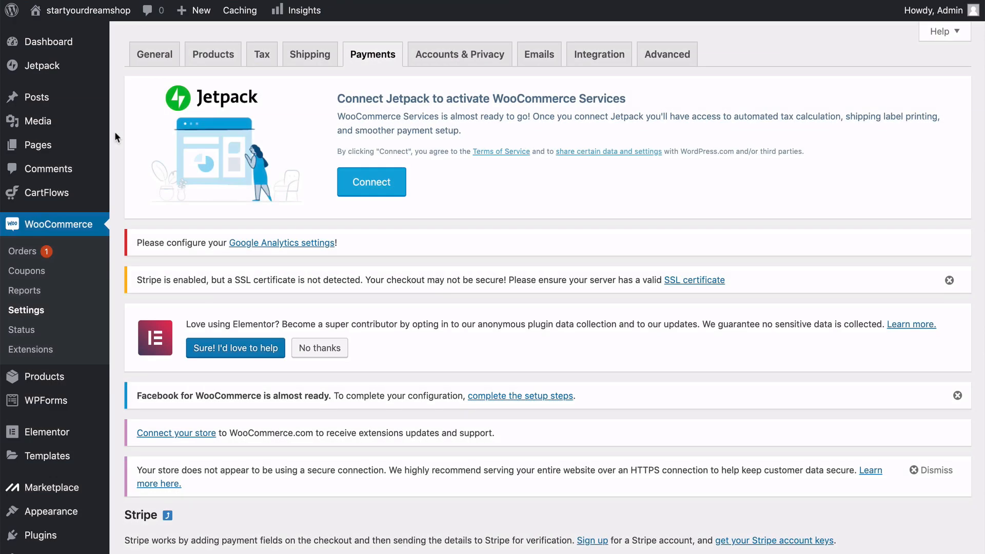
In the WooCommerce admin, open the new test order and review its payment, billing, item and shipping details.
click(29, 256)
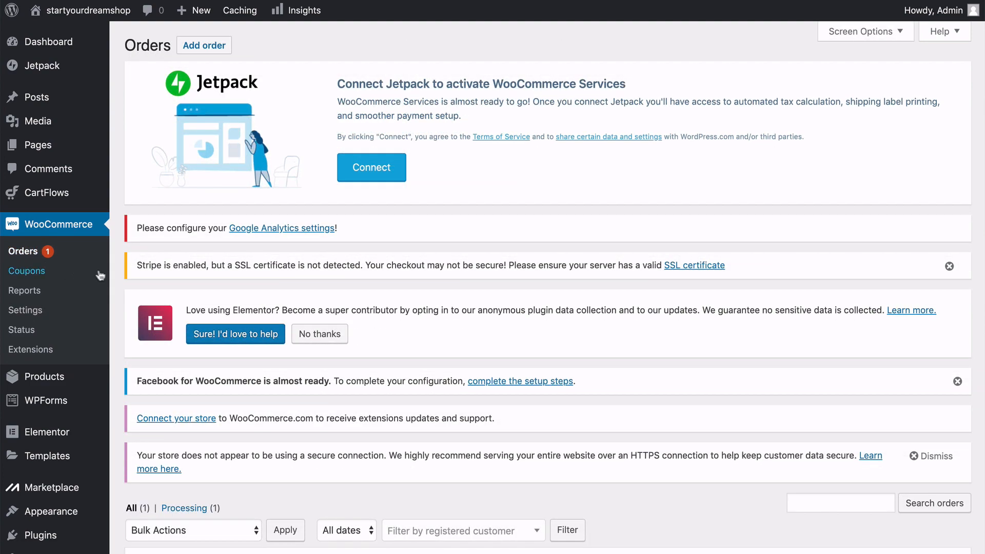
scroll(112, 269, down, 5)
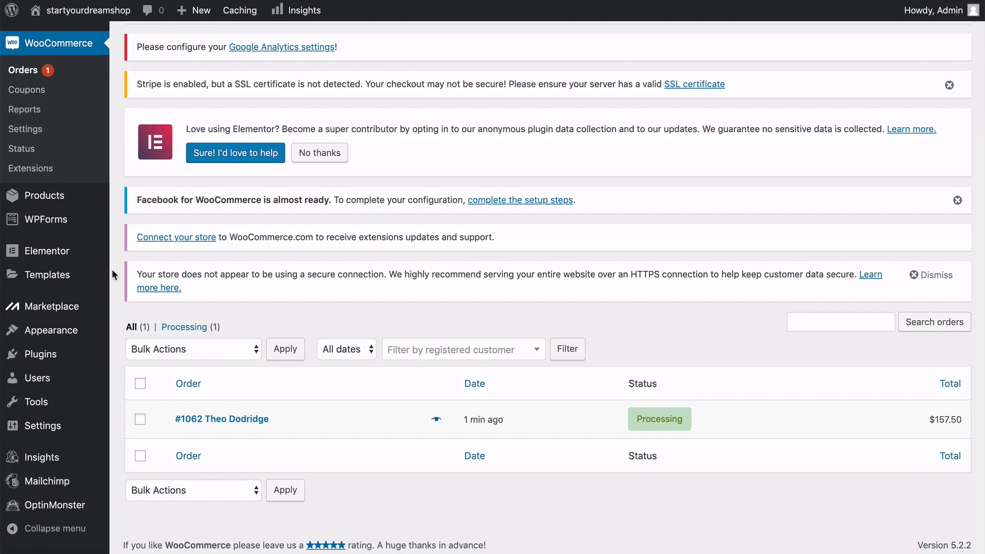
click(233, 421)
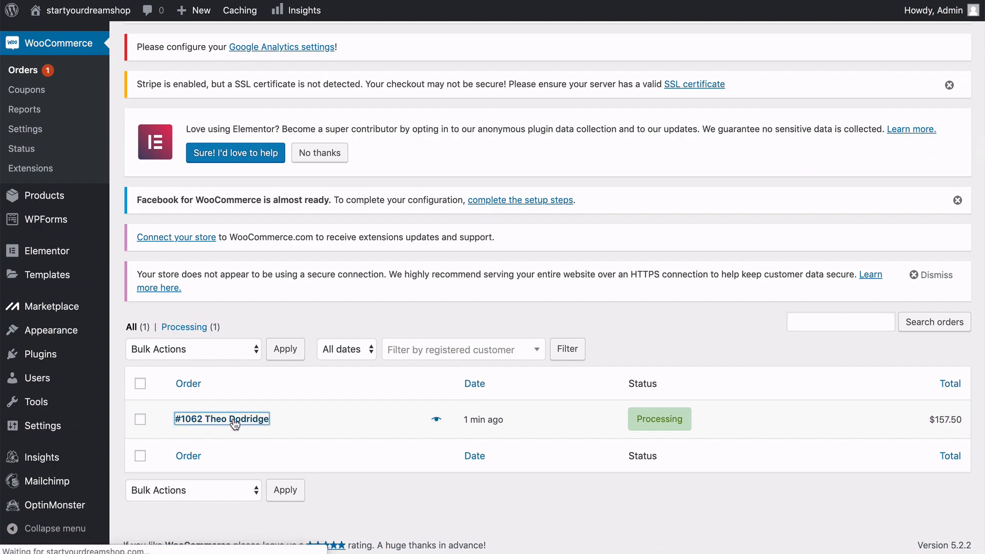
scroll(547, 288, down, 5)
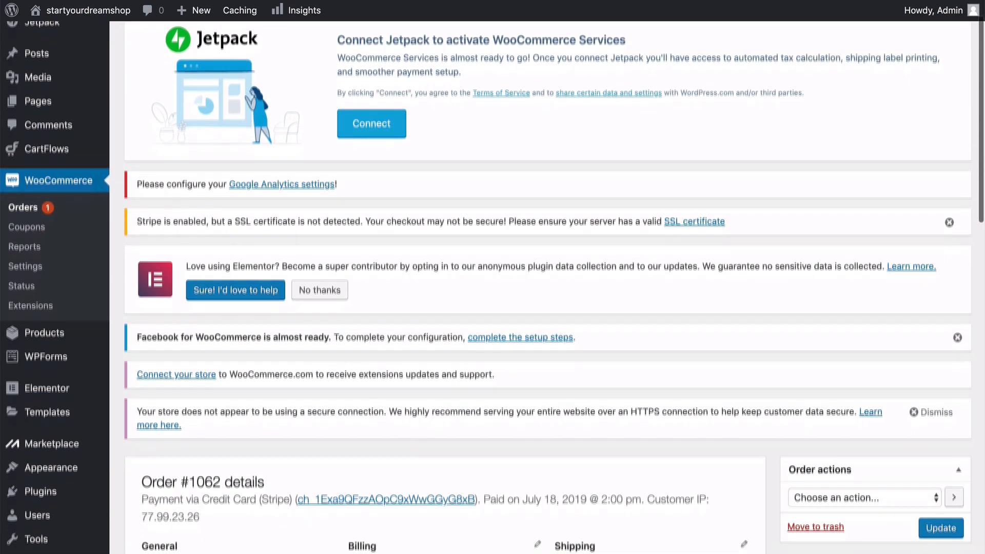
scroll(547, 287, down, 2)
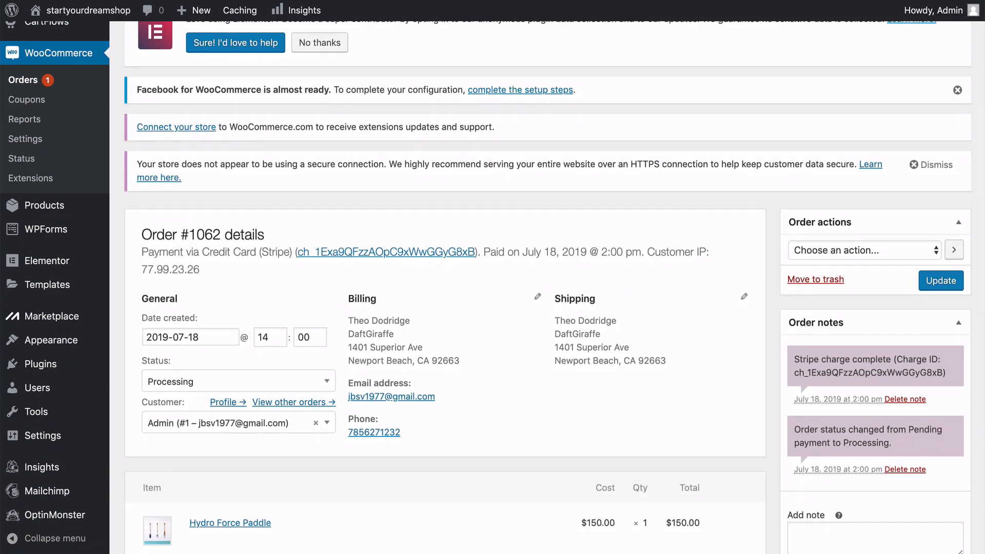
scroll(547, 288, down, 3)
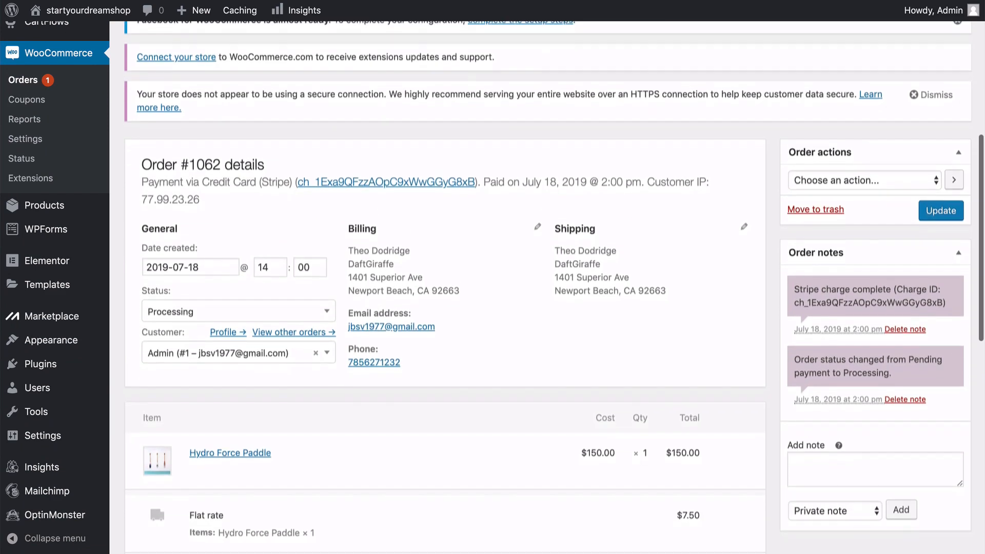
scroll(235, 424, up, 1)
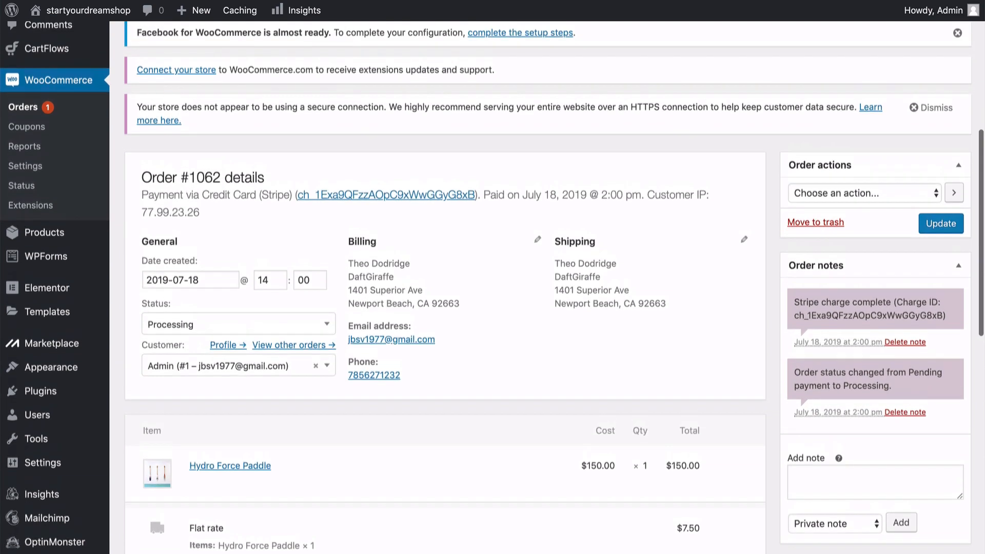
Set the order's status to Completed and update the order.
click(263, 328)
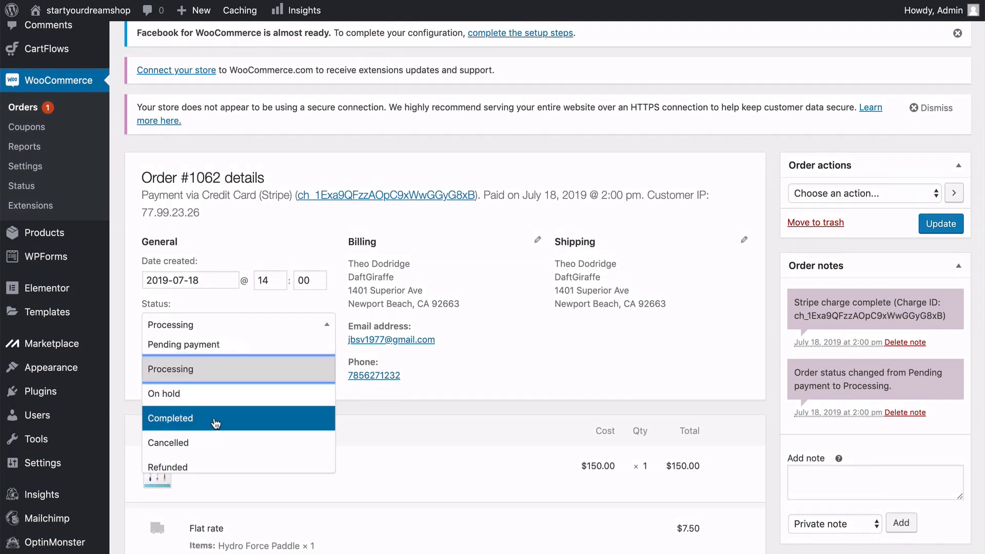
scroll(215, 424, down, 1)
scroll(215, 423, up, 1)
click(171, 419)
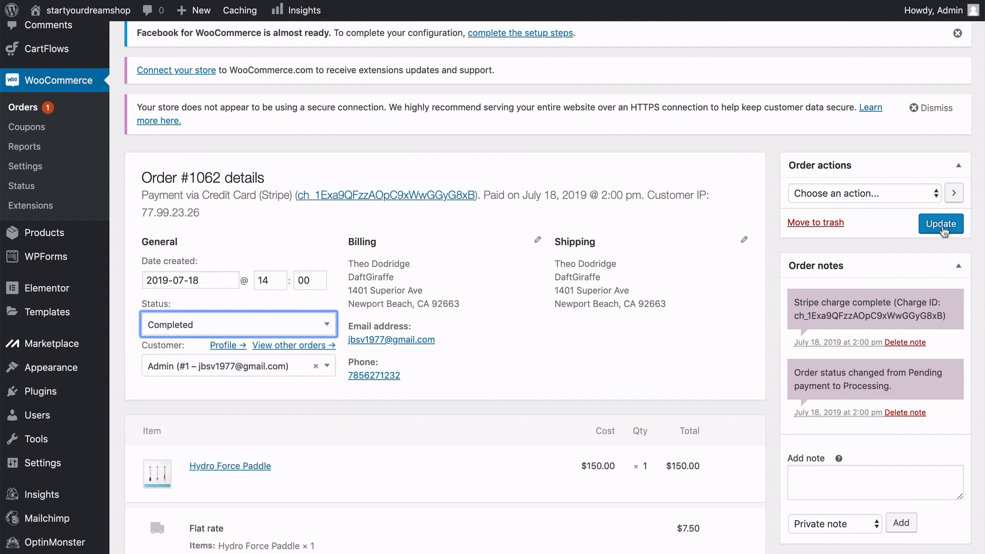
click(941, 224)
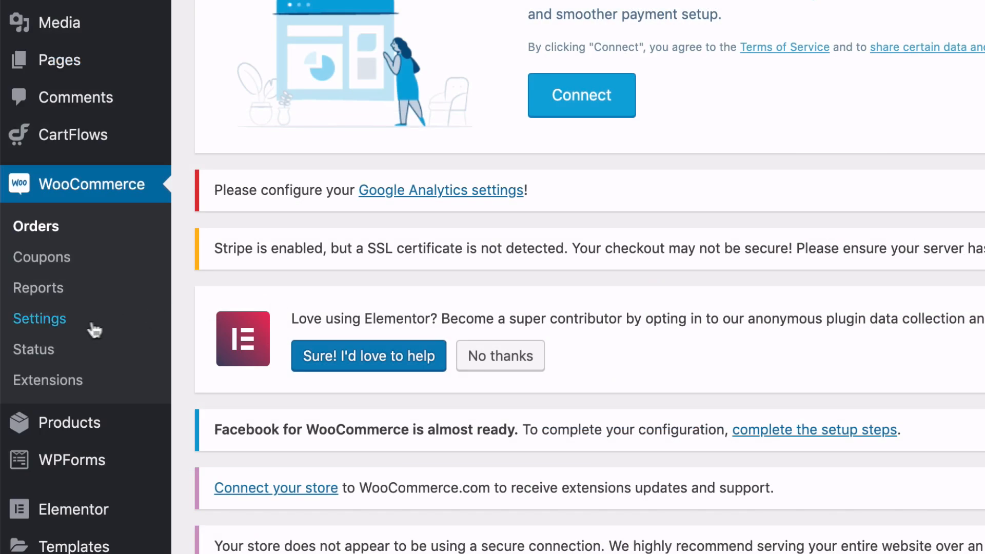
Open the Credit Card (Stripe) settings from the WooCommerce payment methods and toggle its test mode option.
click(57, 325)
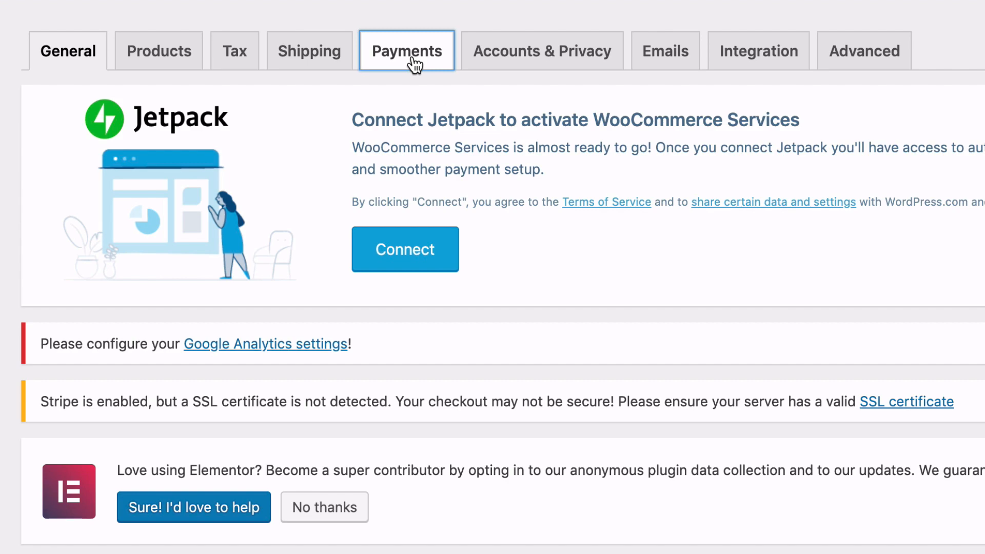
click(413, 62)
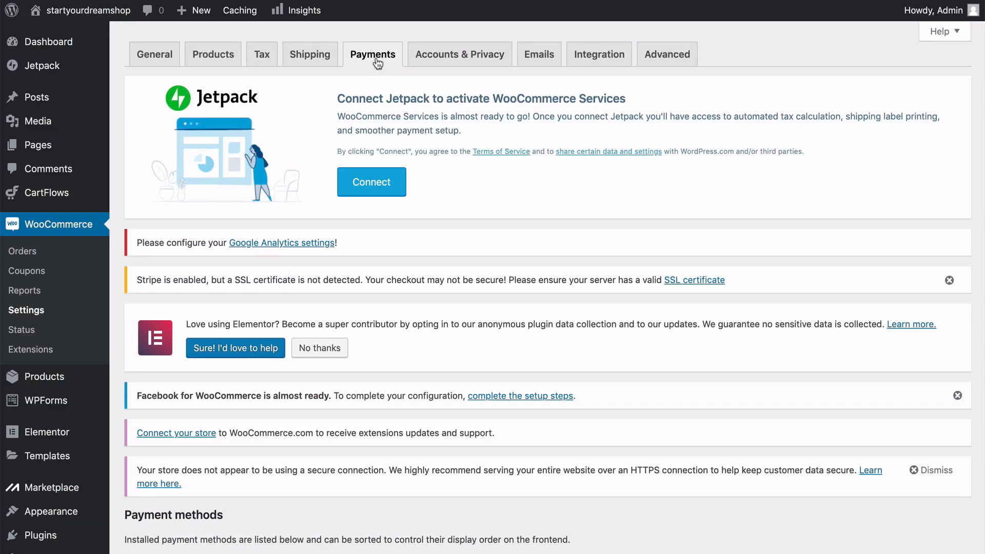
scroll(377, 63, down, 8)
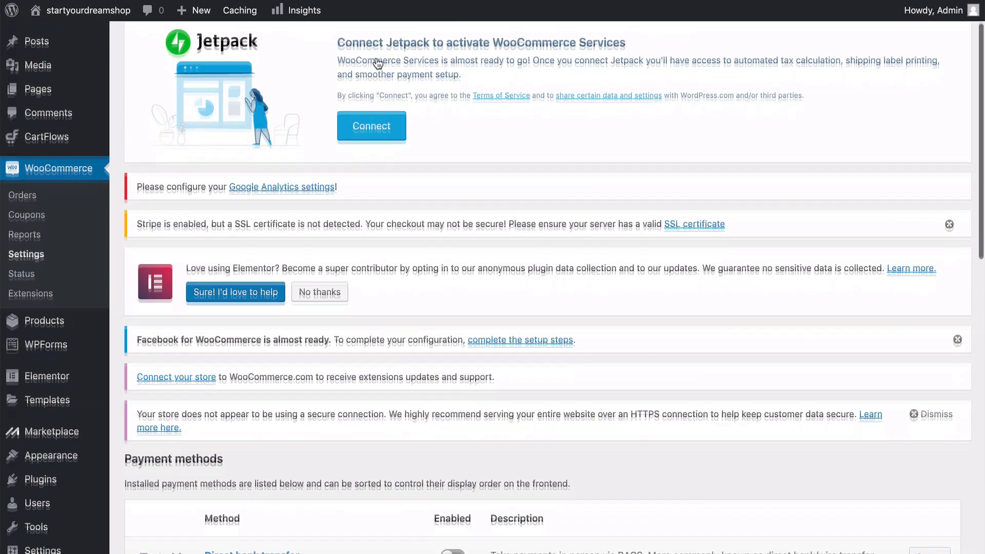
scroll(377, 64, down, 2)
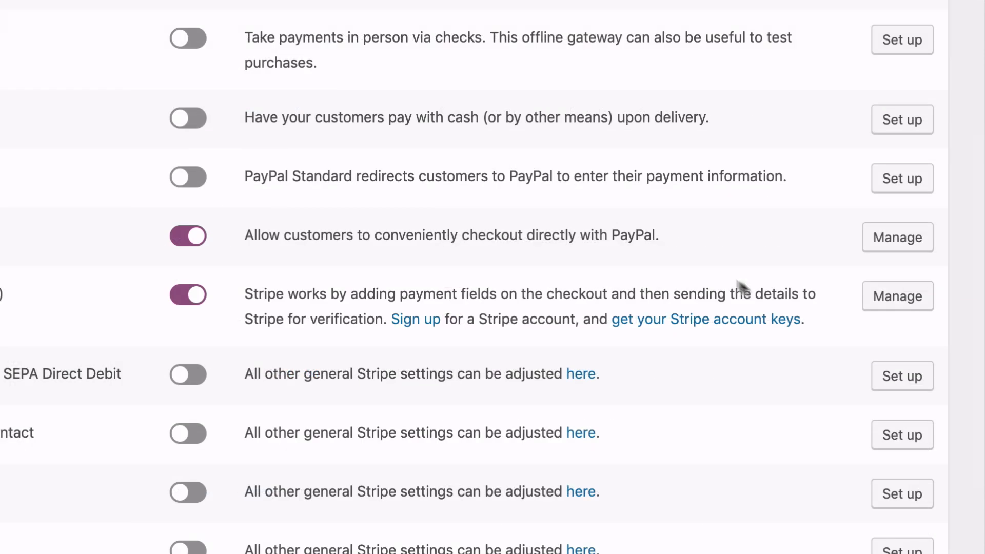
click(889, 308)
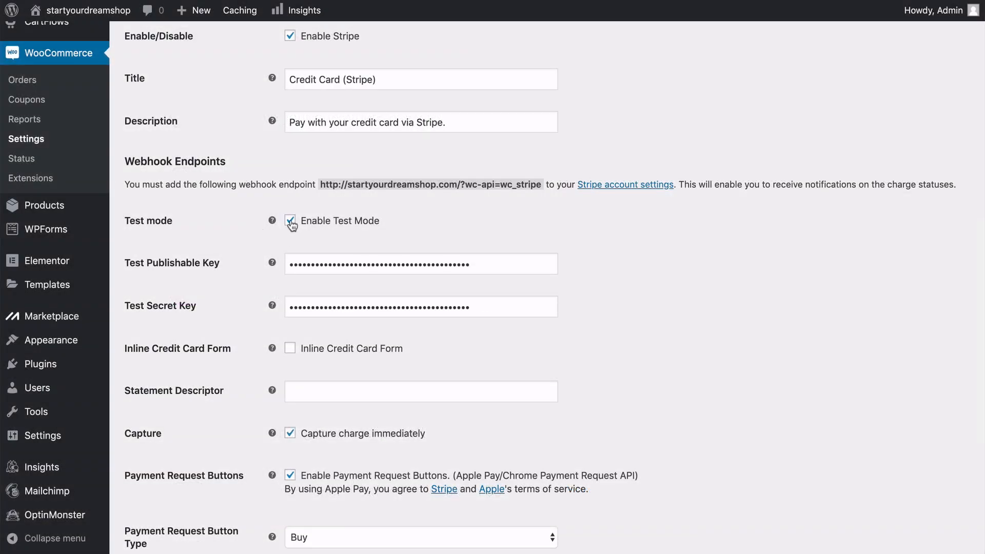
click(291, 222)
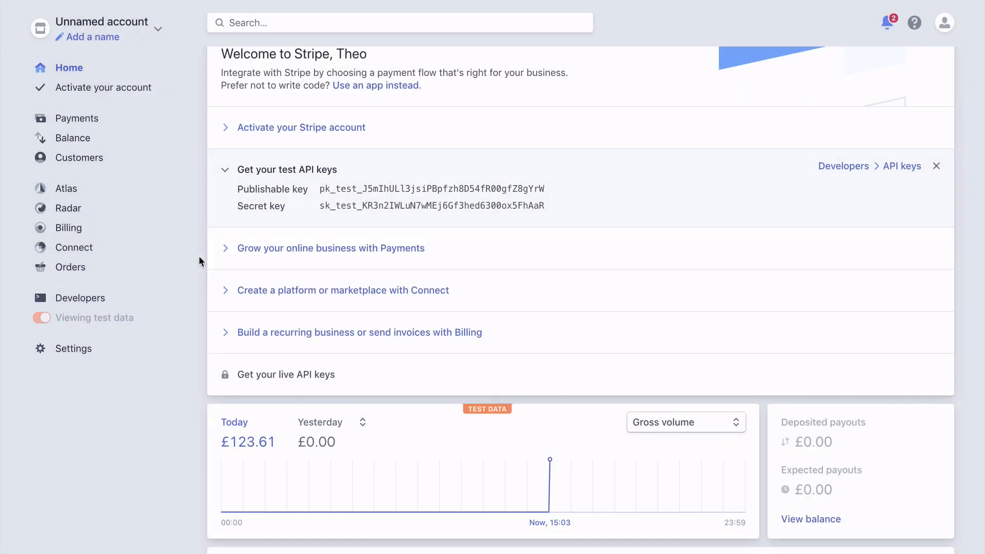
In the Stripe dashboard, start activating the Stripe account and resend the verification email.
mouse_move(239, 380)
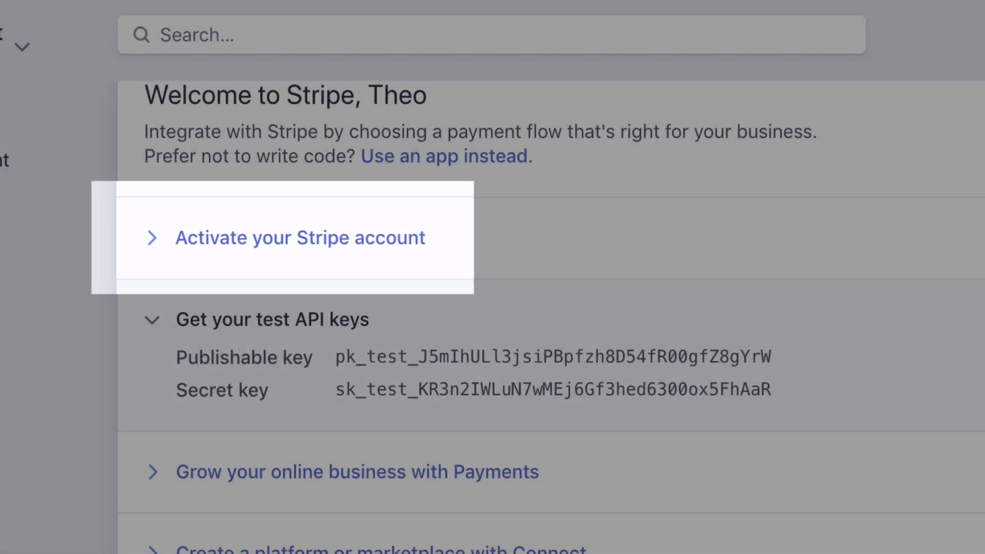
click(281, 241)
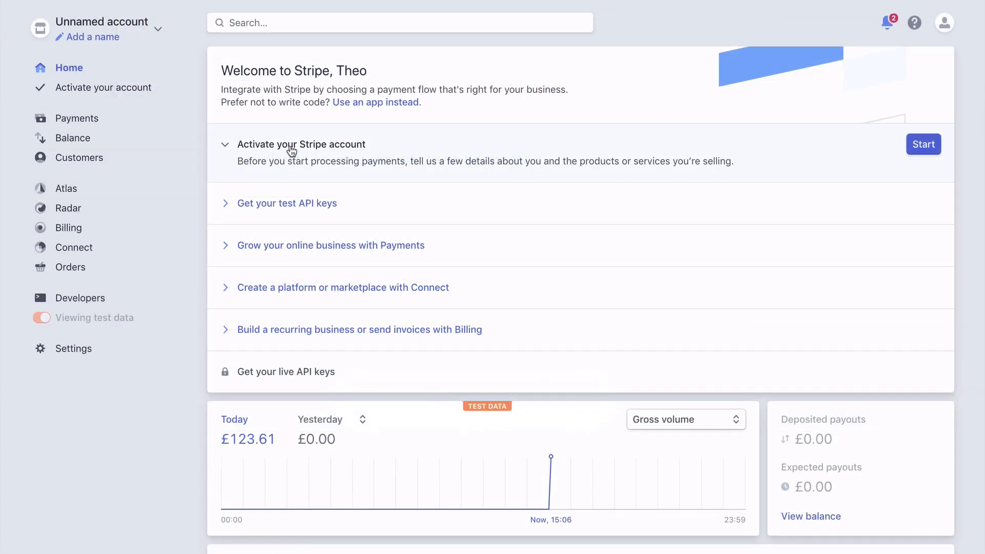
click(919, 149)
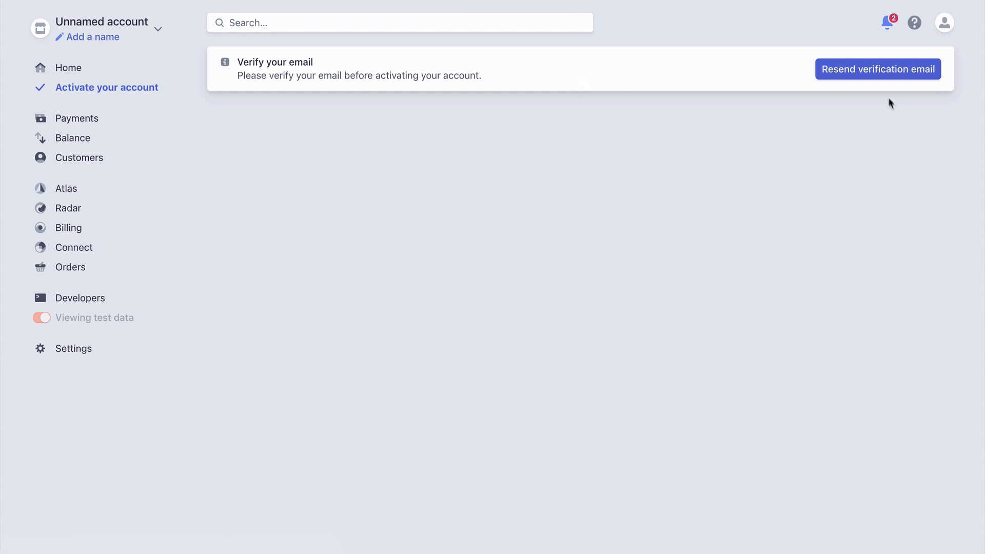
click(868, 74)
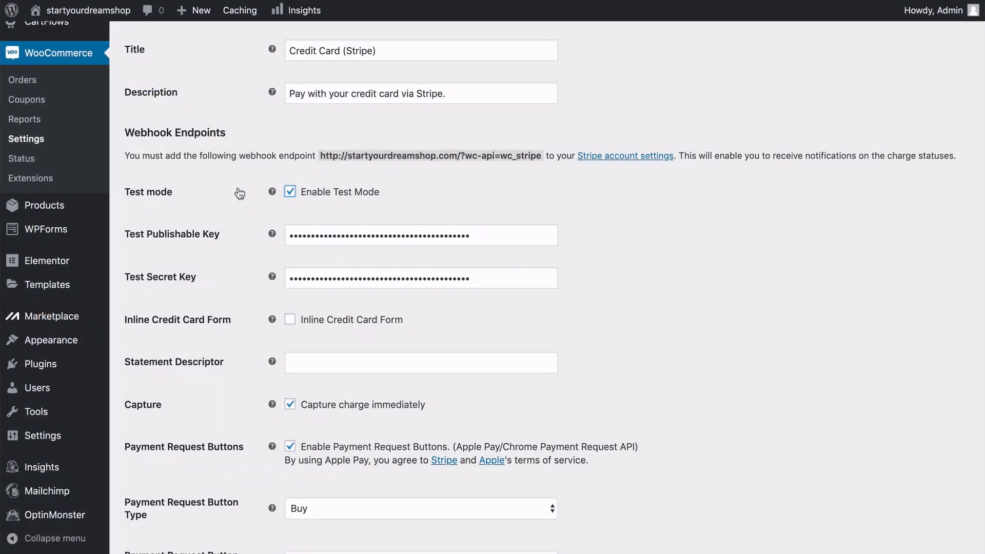
Back in the WooCommerce Stripe settings, disable test mode to show the live key fields.
click(289, 192)
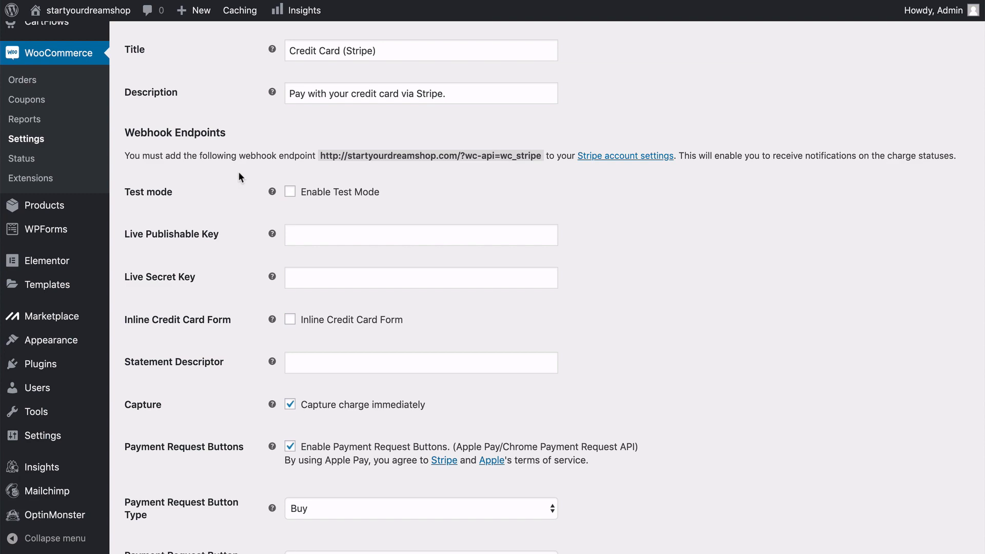
scroll(239, 173, down, 5)
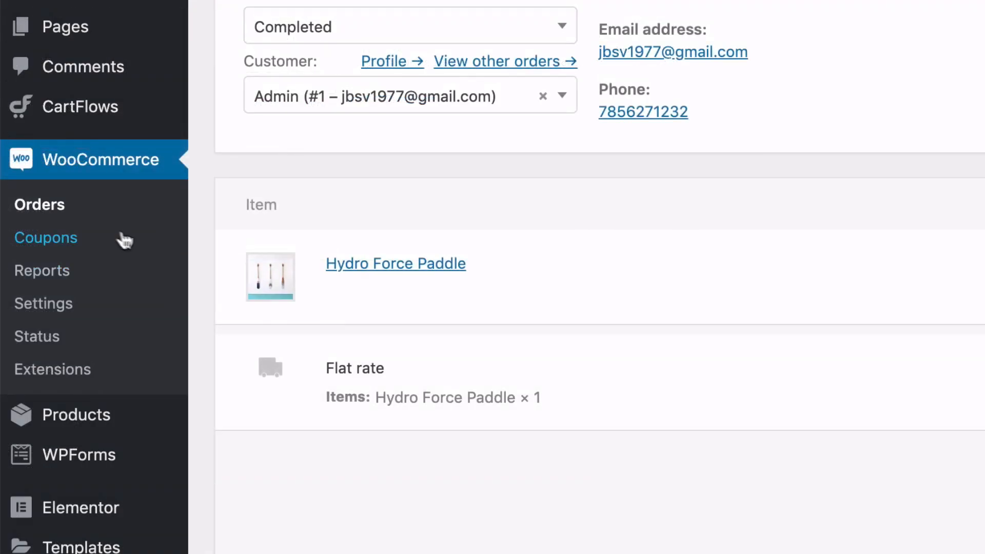
Look over the existing WooCommerce coupons and start adding a new coupon.
click(74, 248)
scroll(116, 210, down, 2)
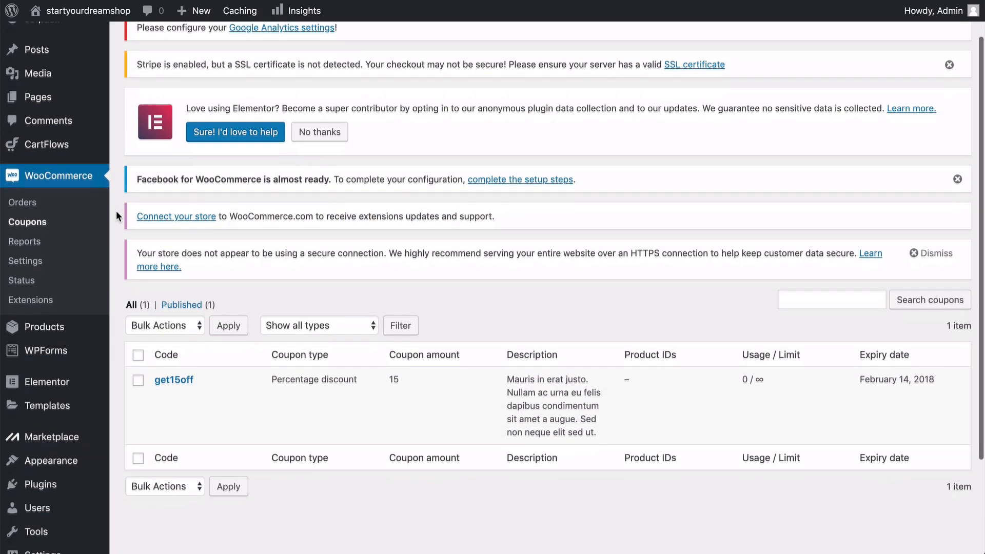
scroll(116, 211, down, 2)
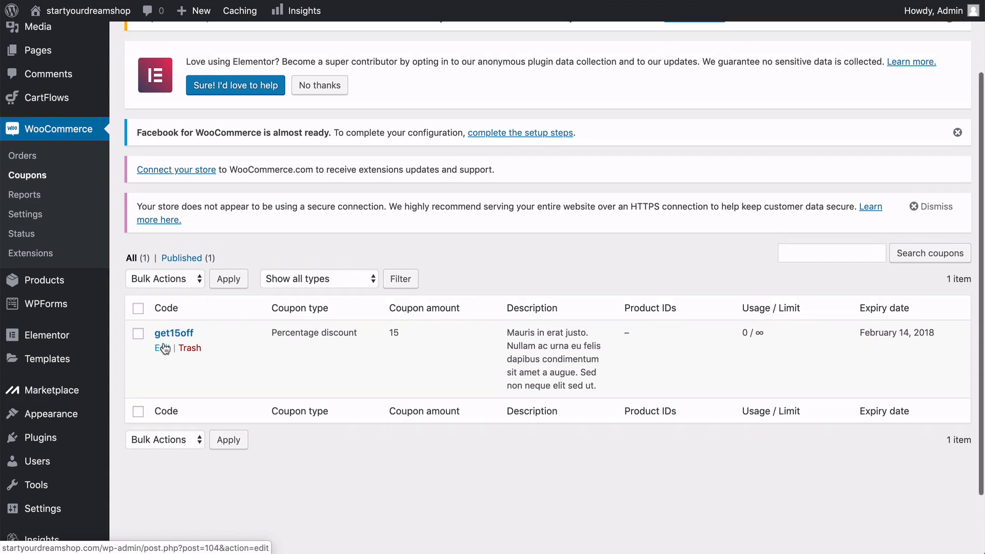
scroll(164, 346, up, 1)
scroll(164, 343, up, 2)
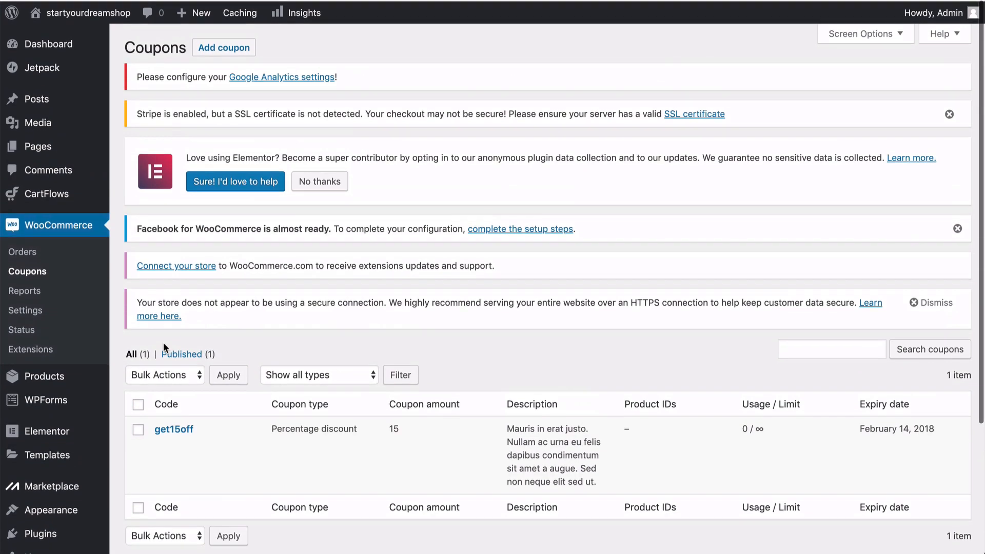
click(224, 47)
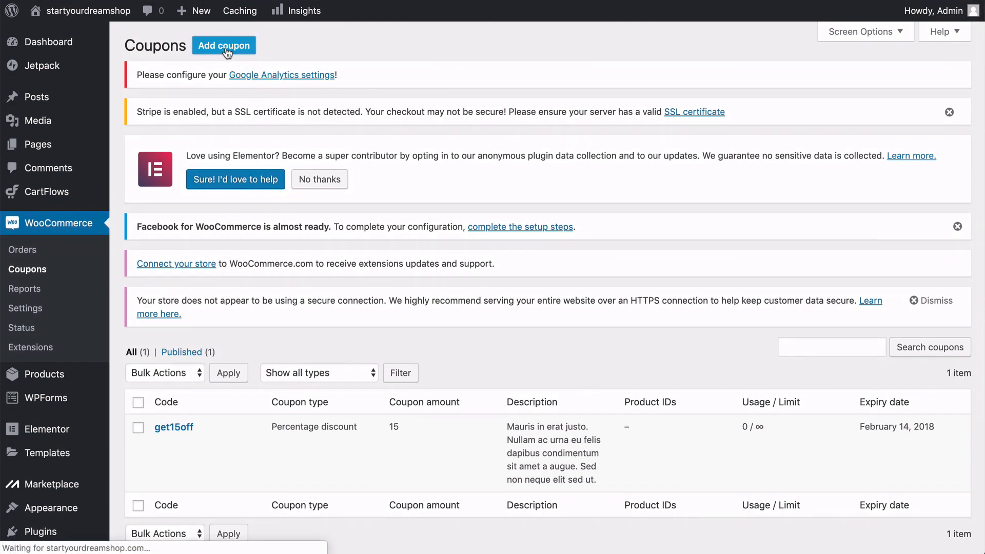
scroll(226, 53, down, 5)
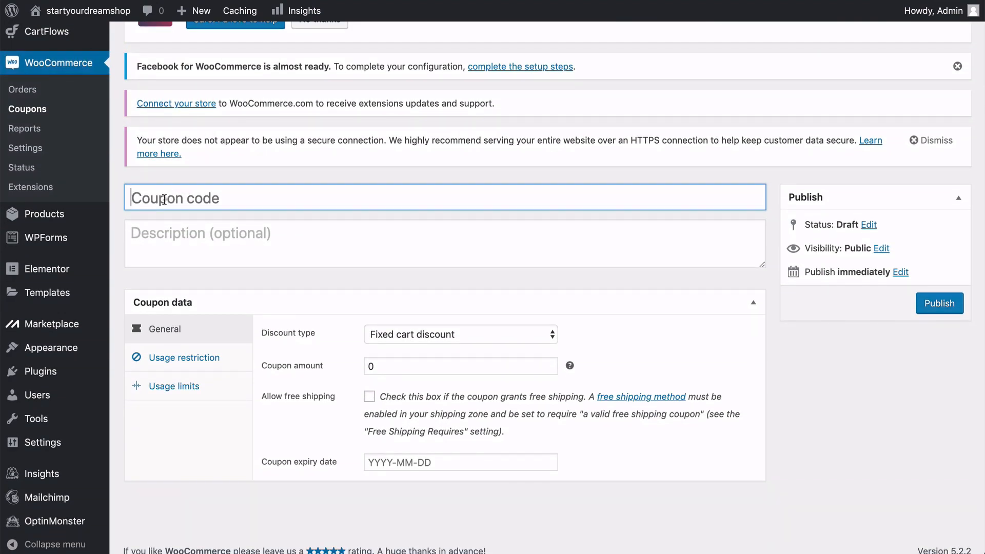
Enter 10OFF as the new coupon's code and "10% Off" as its description.
text(10OFF)
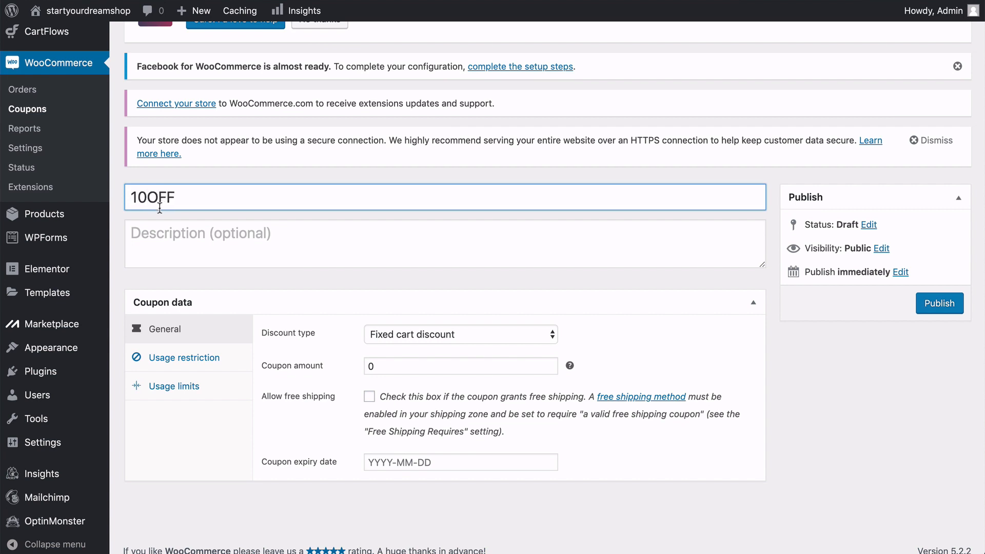
click(160, 234)
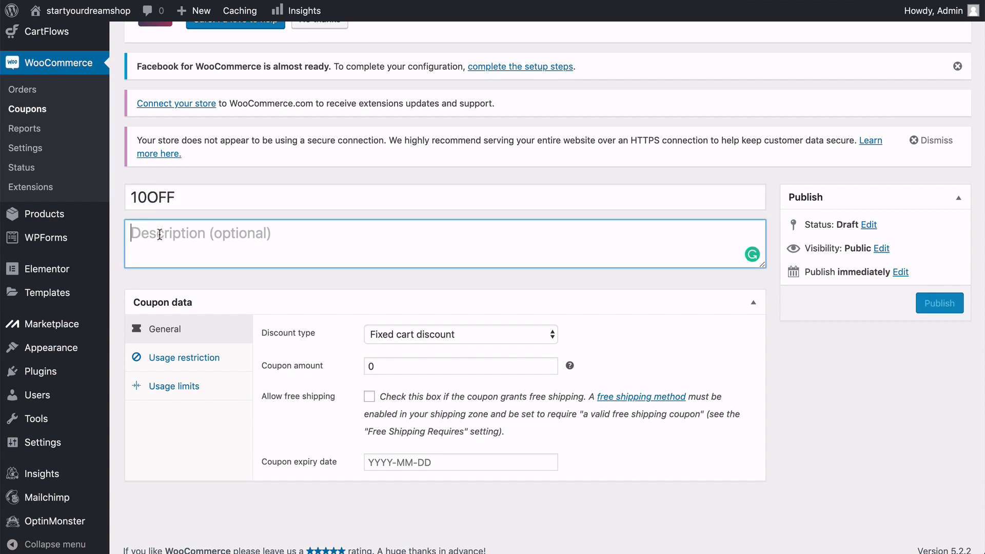
text(10 )
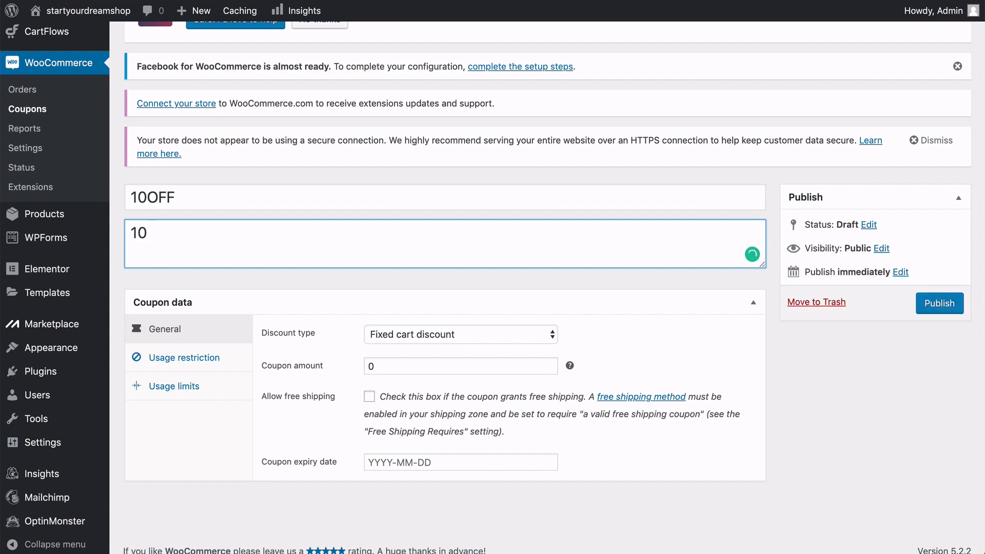
text(% Off)
Set the coupon's discount type to Percentage discount with a coupon amount of 10.
click(425, 336)
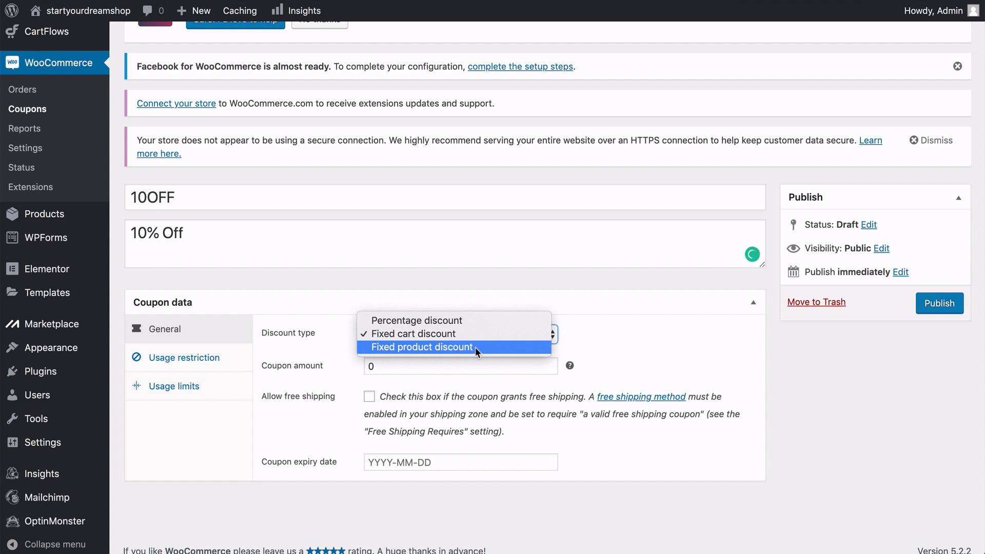
click(463, 319)
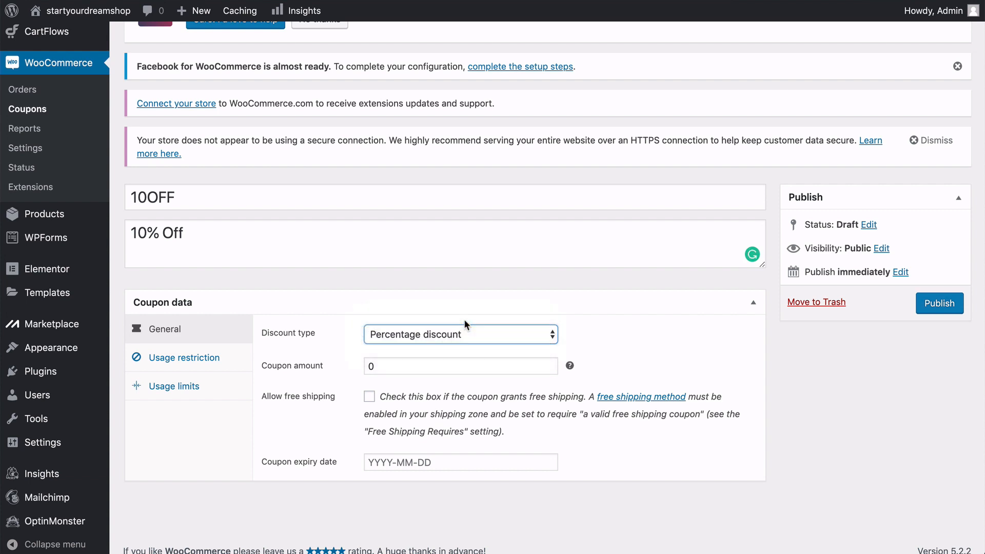
click(370, 367)
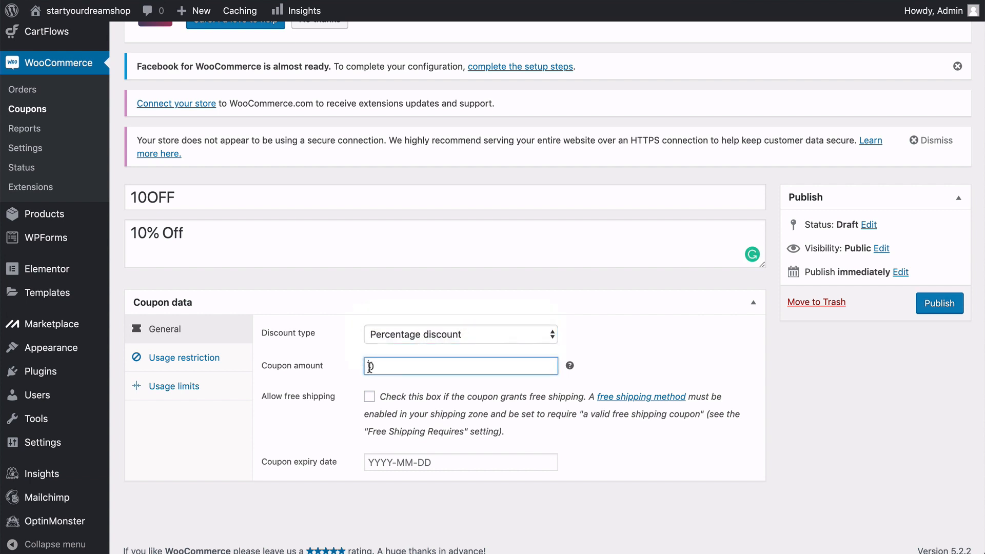
text(10)
click(339, 378)
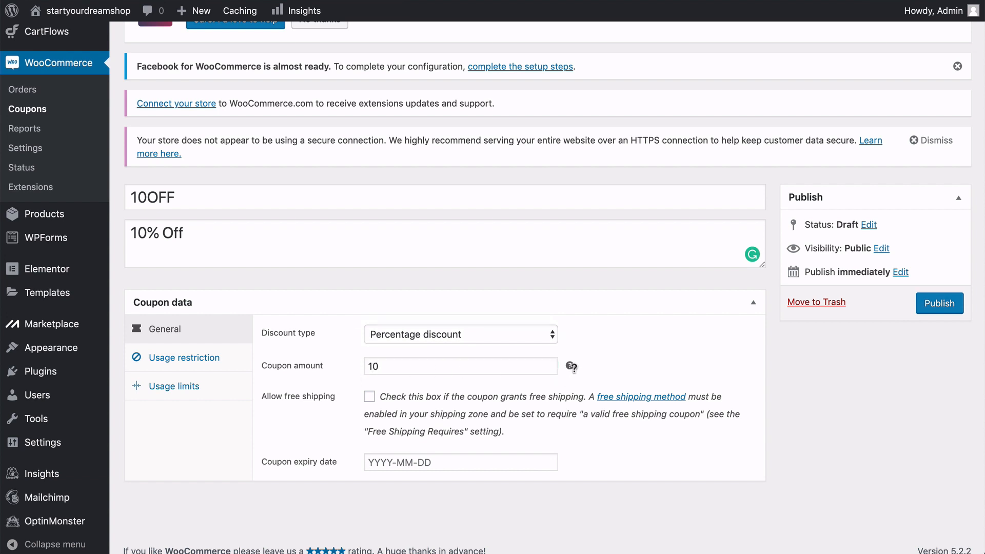
mouse_move(571, 367)
Review the coupon's usage restrictions and usage limits, then publish the coupon.
click(215, 359)
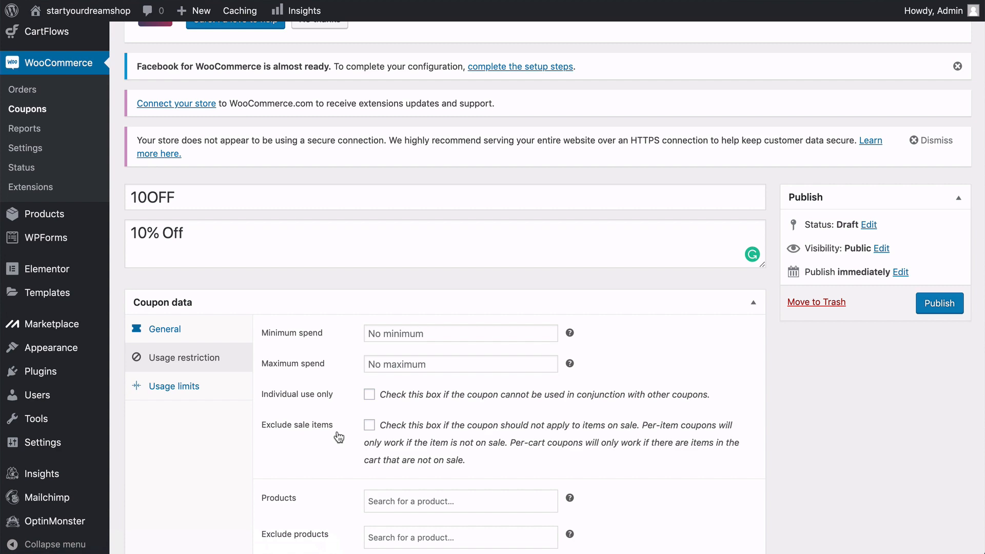
scroll(339, 437, down, 4)
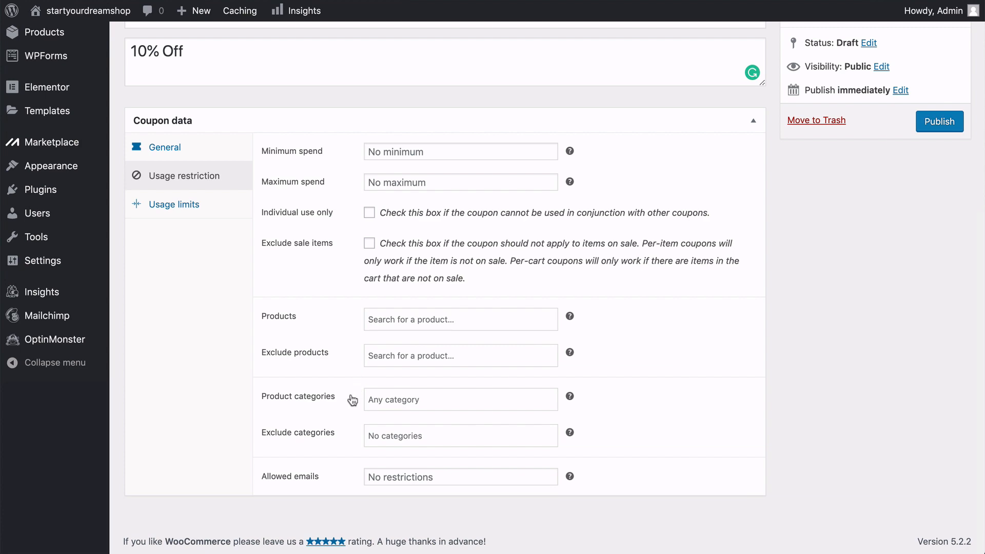
scroll(352, 400, up, 4)
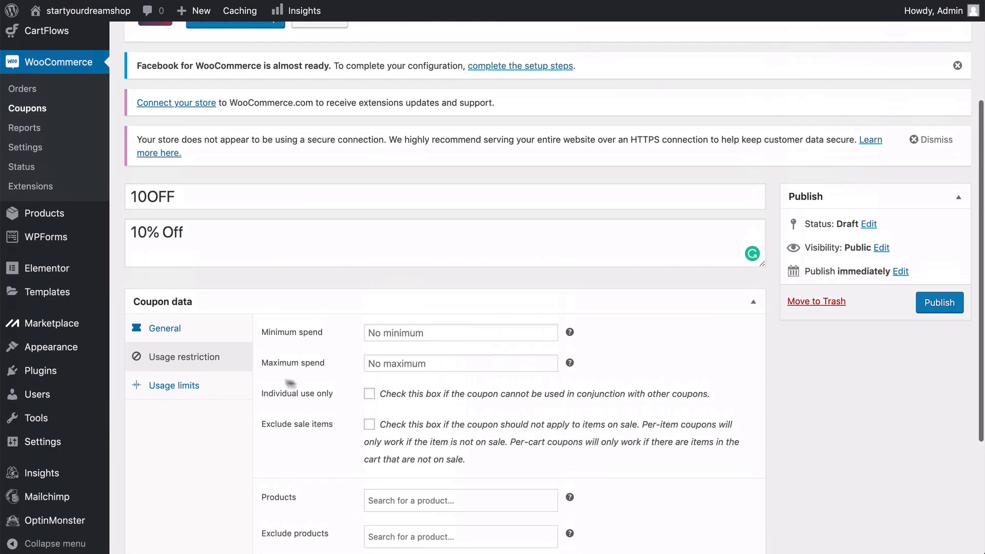
click(199, 388)
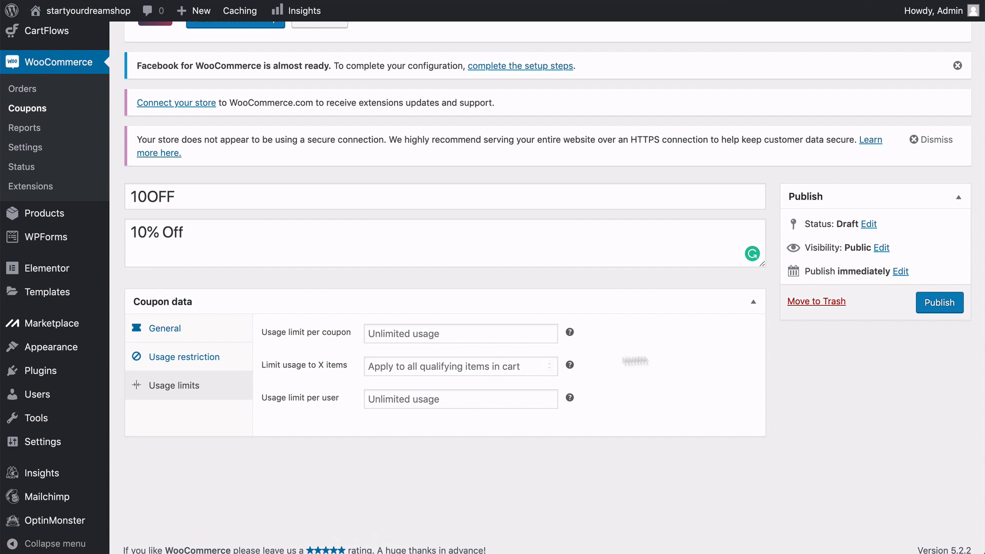
click(935, 306)
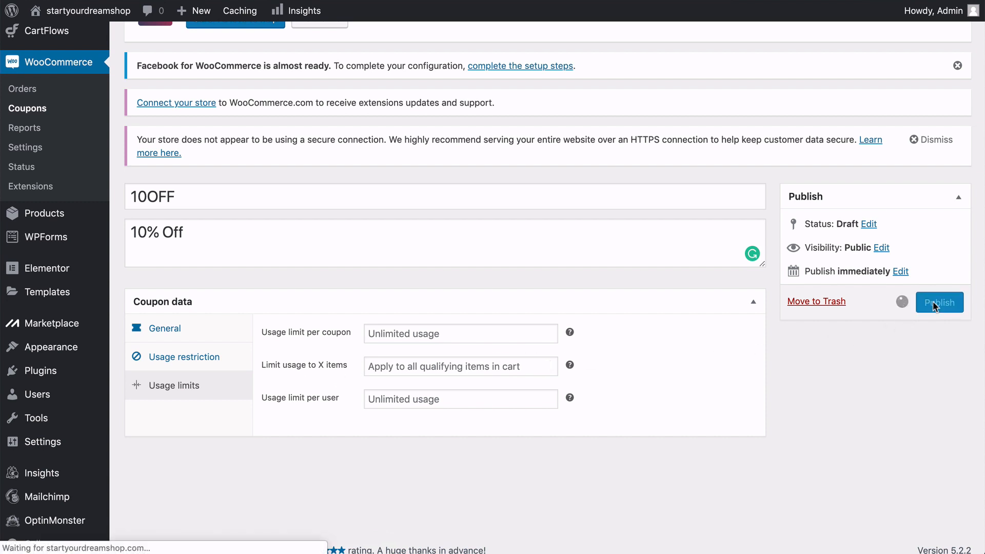
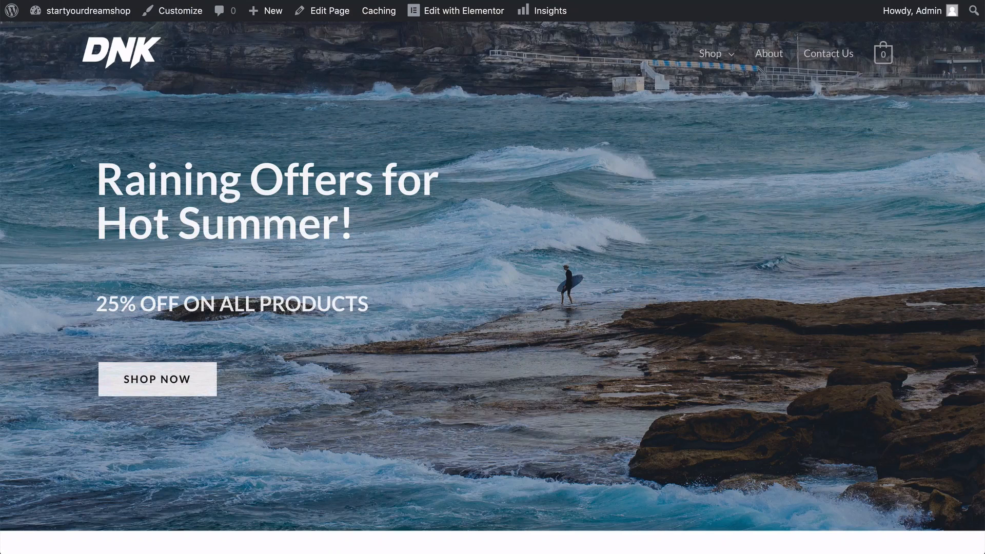
Open the store front and apply the coupon code 10off to the cart containing the Hydro Force Paddle.
mouse_move(716, 55)
click(718, 96)
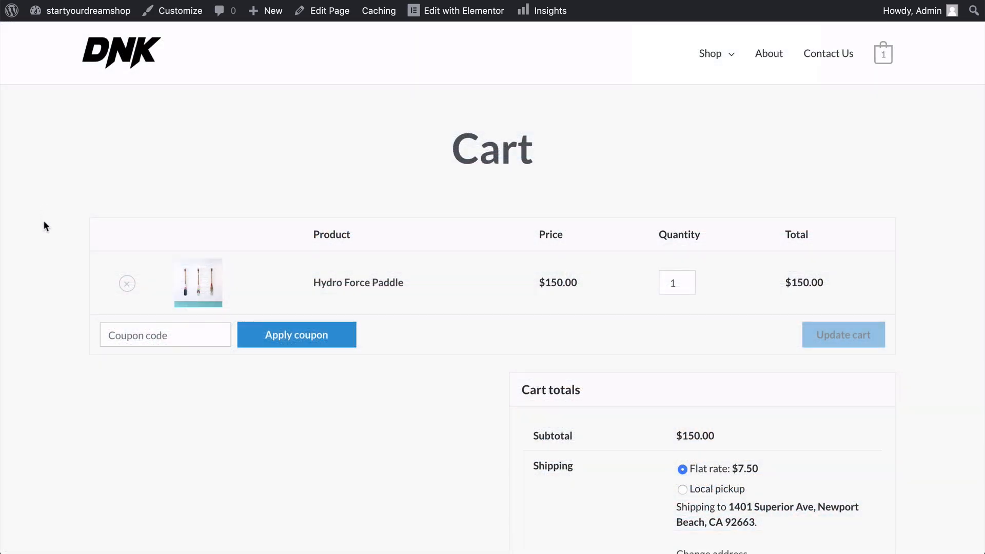
scroll(45, 226, down, 1)
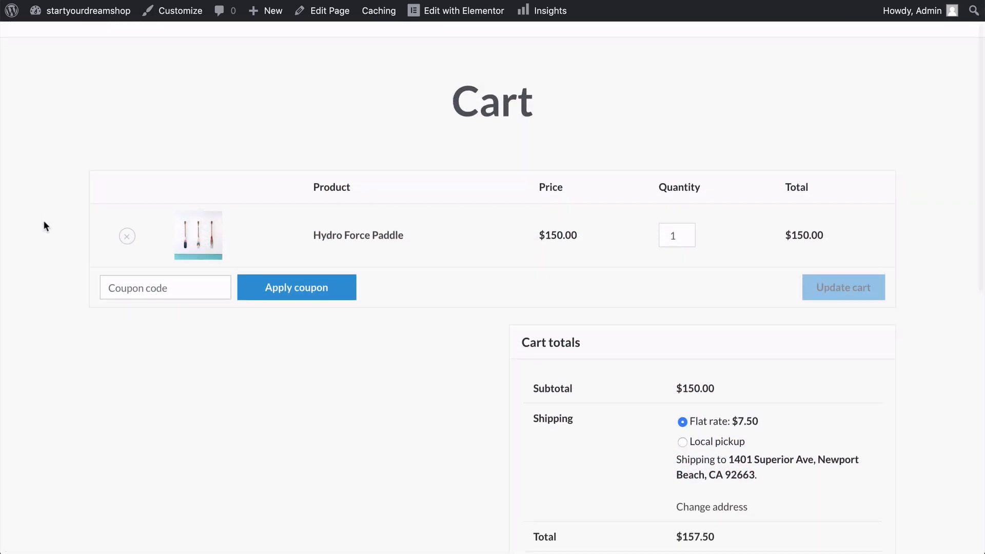
click(123, 290)
text(10OFF)
click(296, 293)
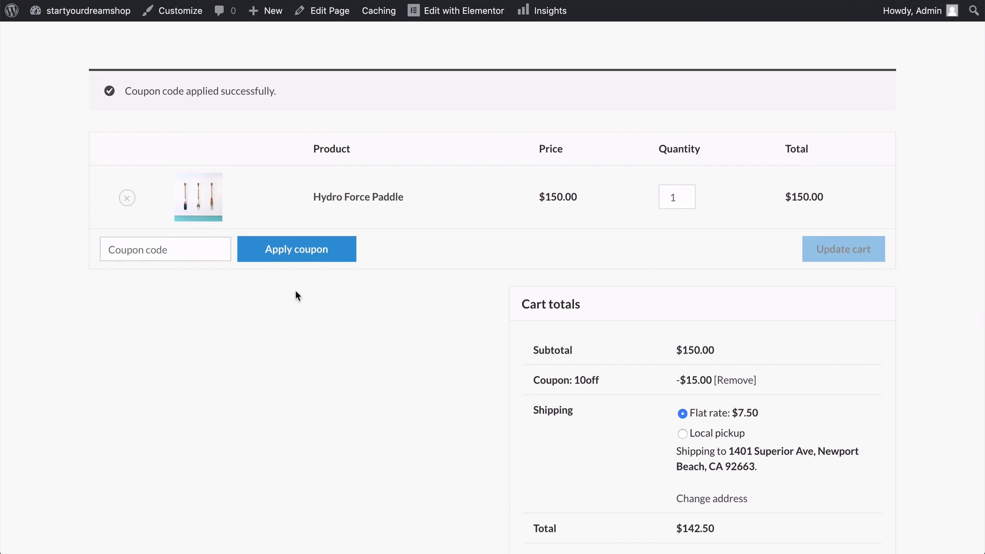
scroll(296, 295, down, 3)
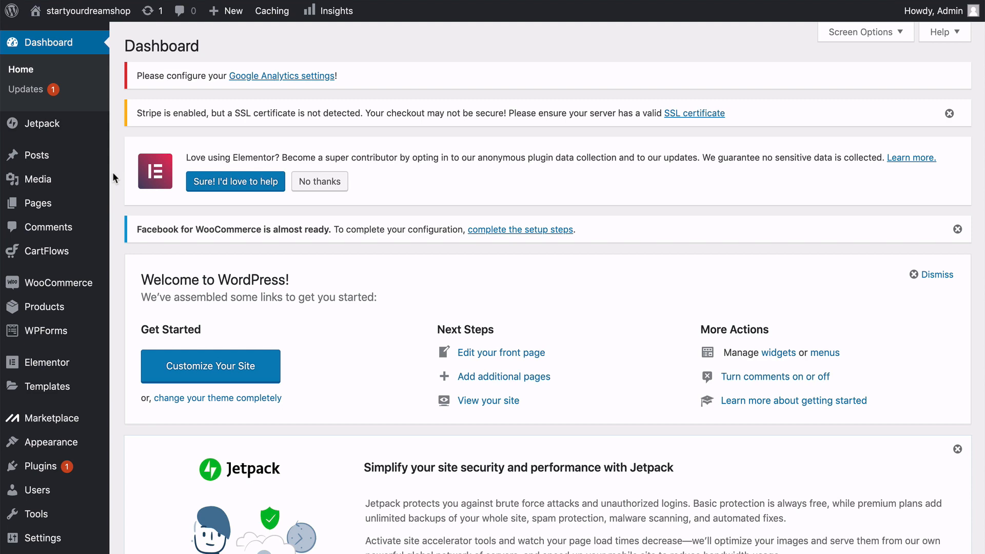
Open the About page from the site's list of all pages for editing with Elementor.
mouse_move(95, 205)
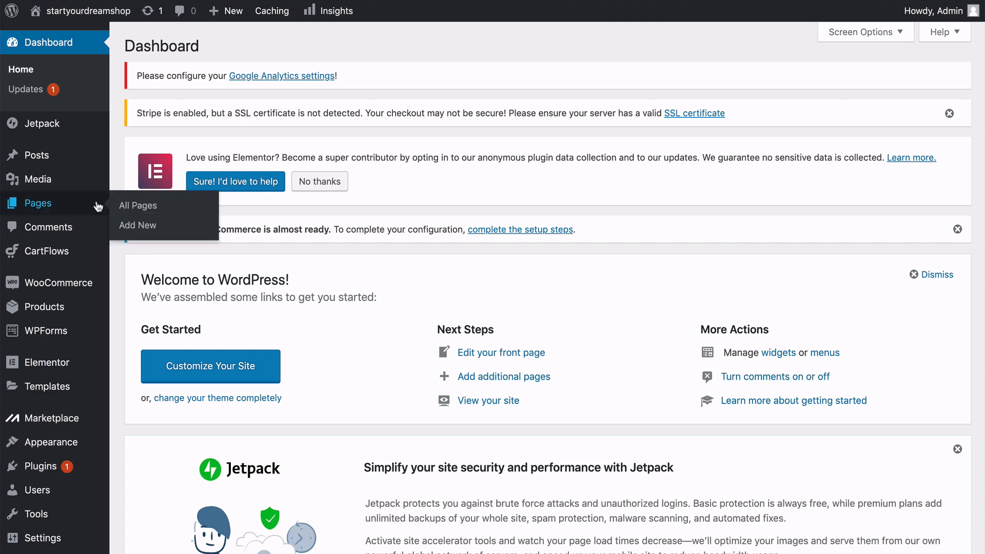
click(130, 208)
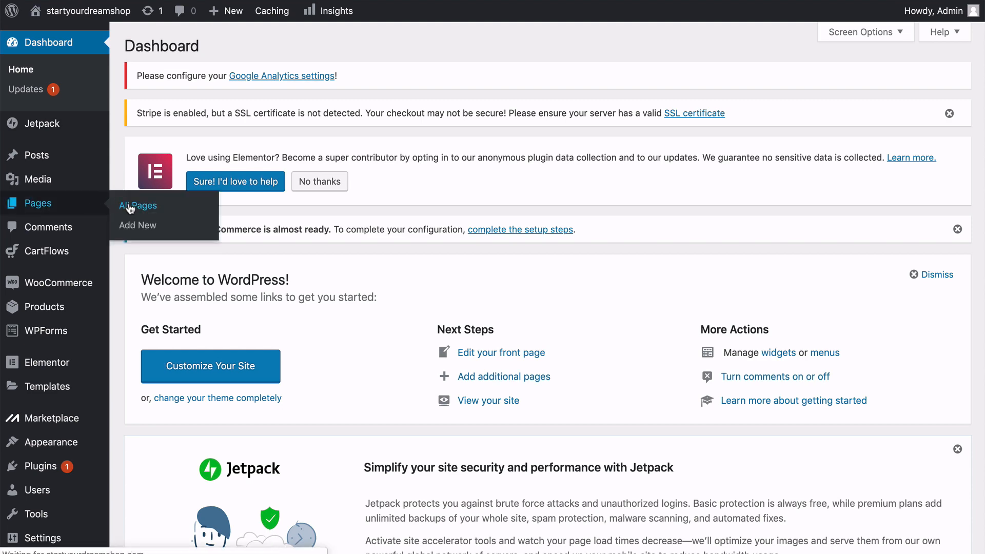
scroll(131, 208, down, 3)
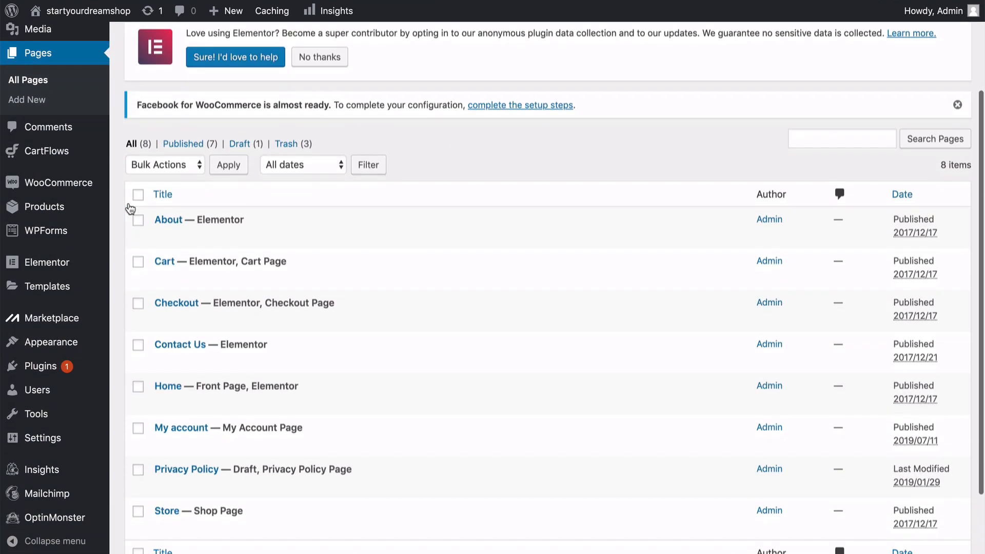
scroll(130, 208, down, 2)
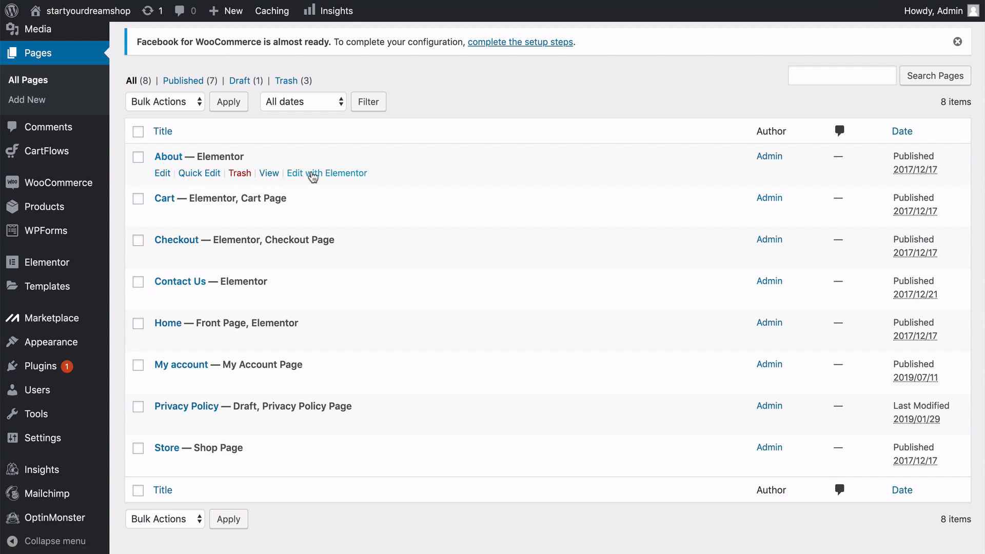
click(319, 173)
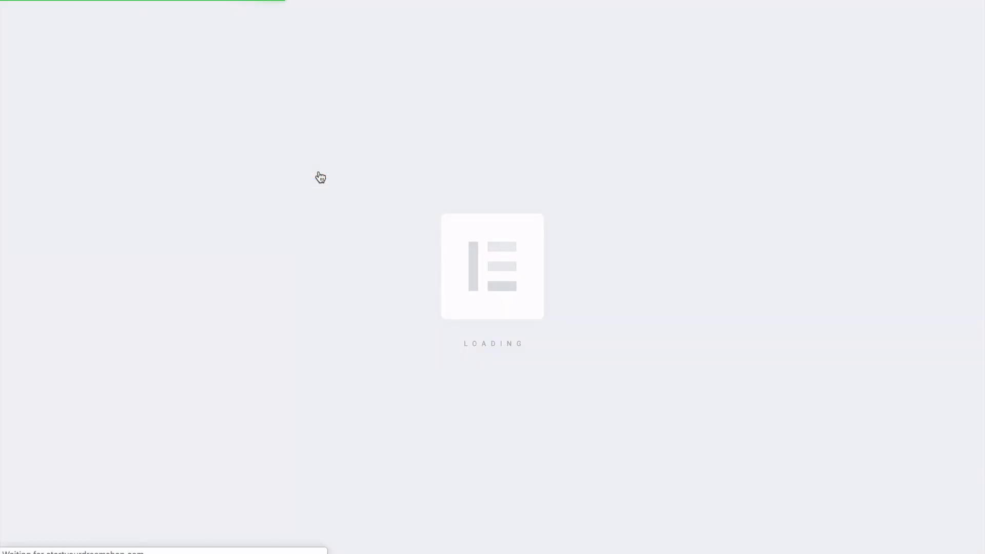
Look through the About page's sections in the Elementor editor, from the hero banner to the footer.
scroll(221, 331, down, 2)
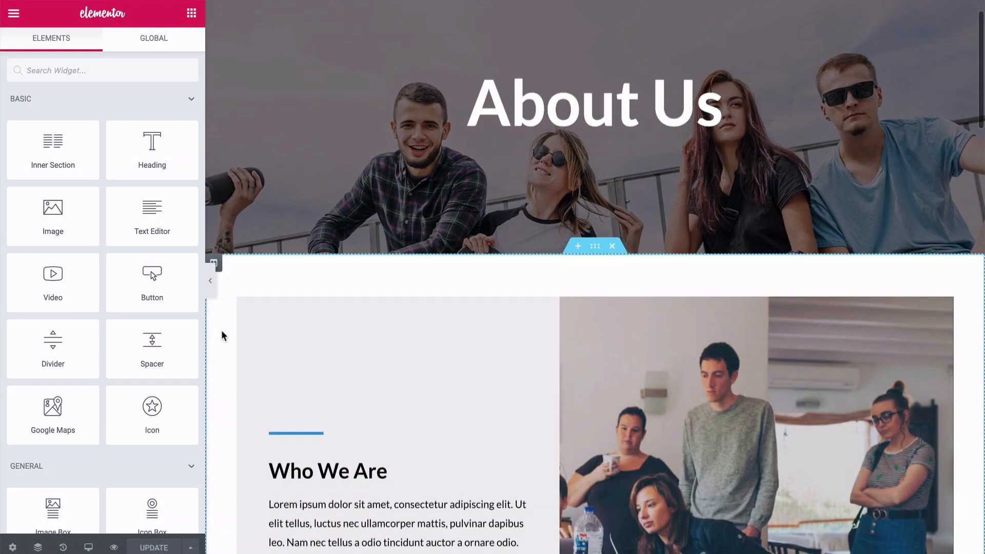
scroll(222, 332, down, 4)
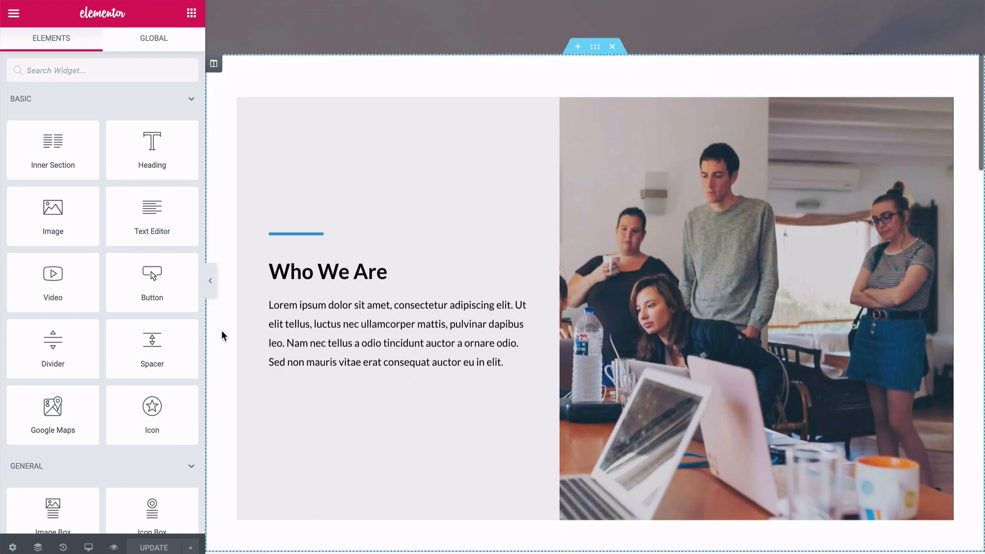
scroll(221, 332, down, 9)
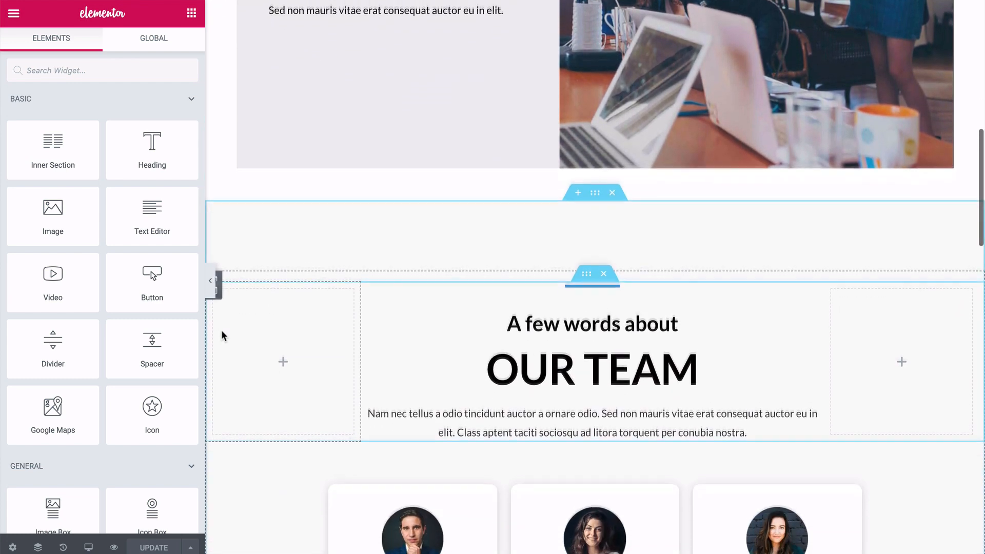
scroll(222, 335, down, 4)
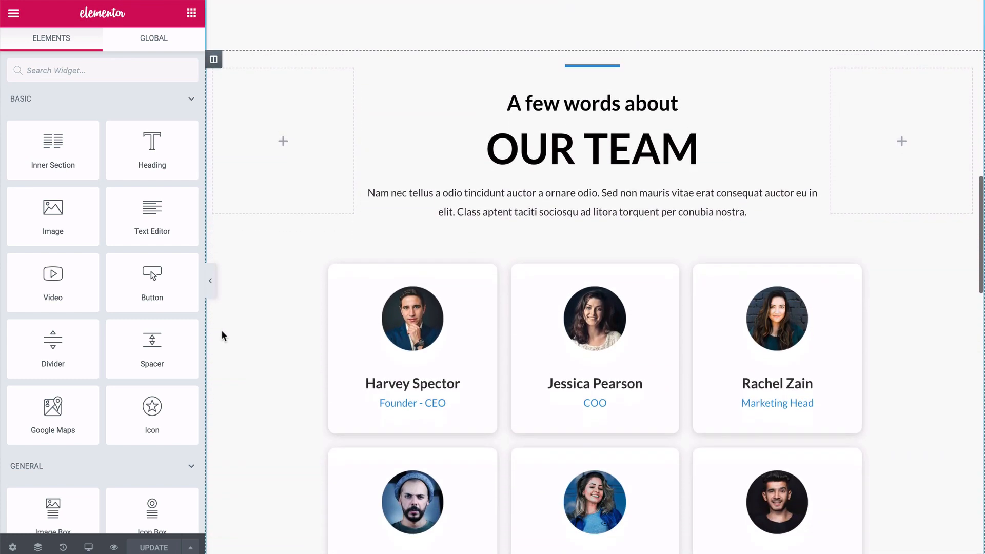
scroll(221, 336, down, 17)
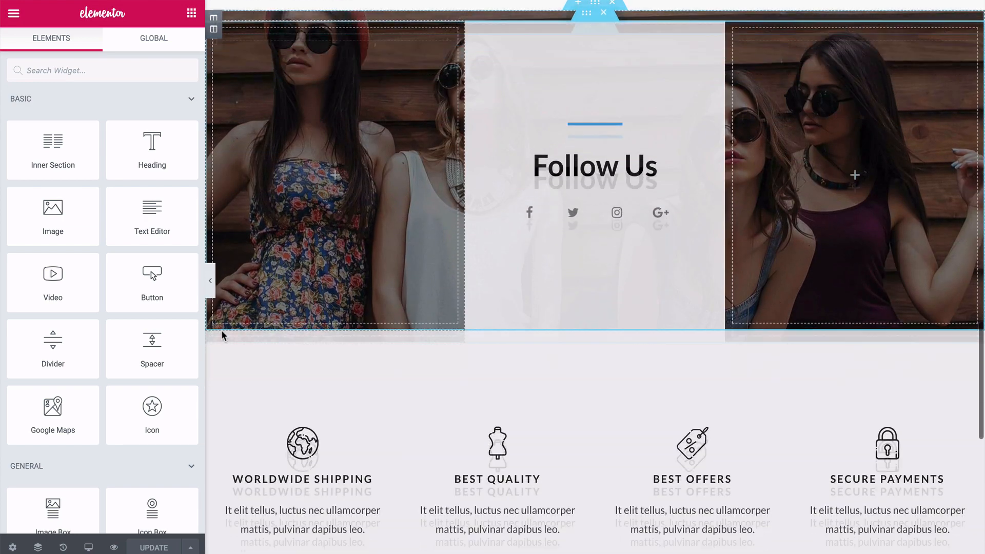
scroll(222, 336, down, 7)
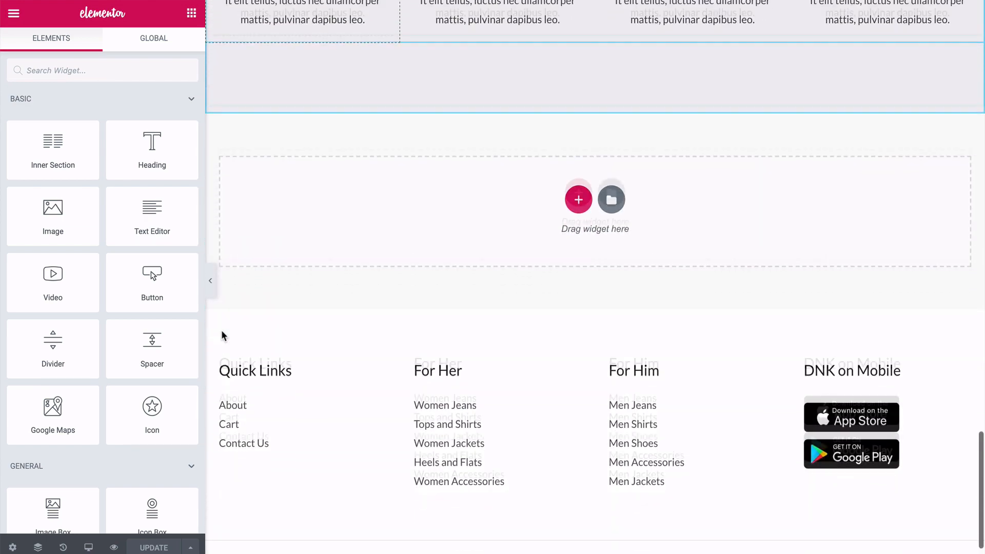
scroll(221, 336, up, 9)
scroll(221, 337, up, 20)
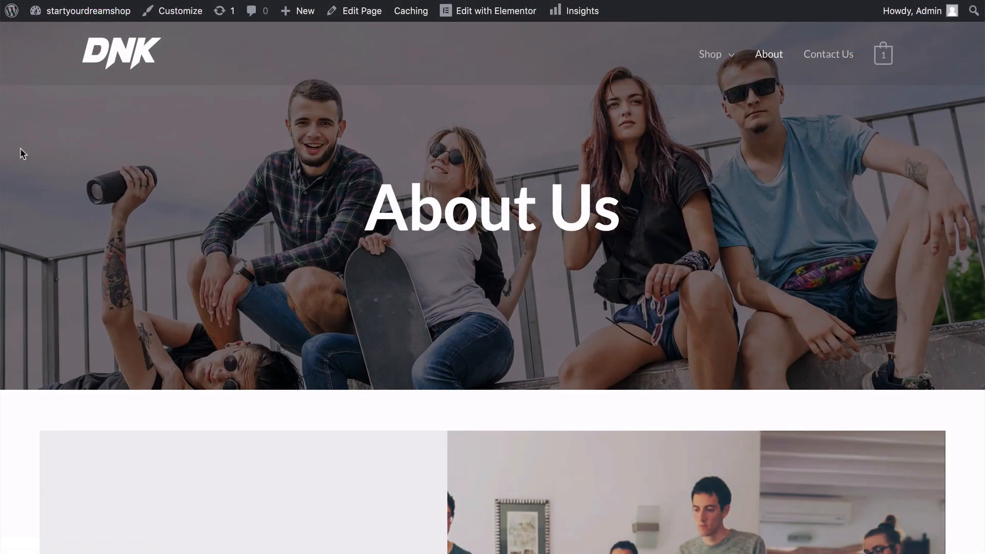
Review the live About Us page, including the Who We Are, team and store benefits sections.
scroll(20, 148, down, 4)
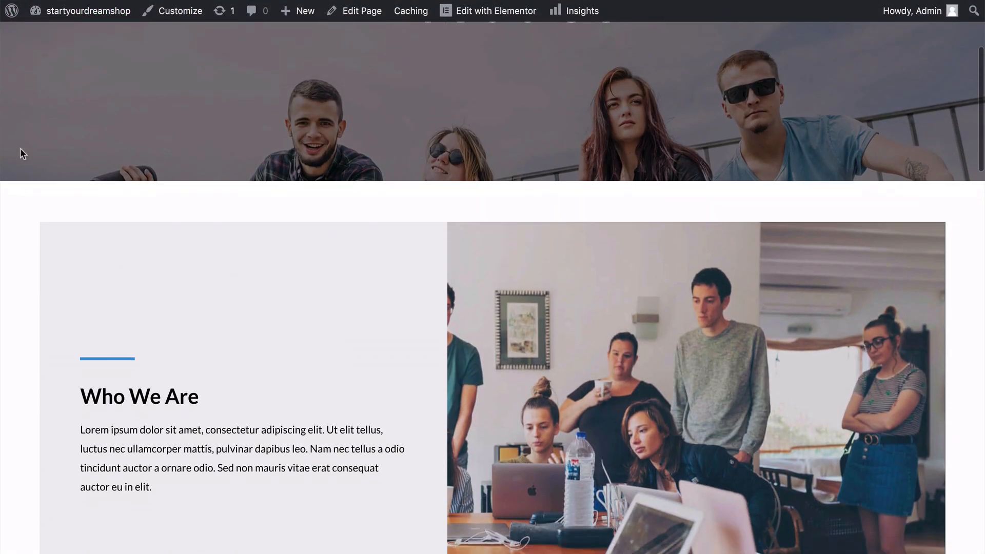
scroll(20, 147, down, 3)
scroll(20, 150, down, 10)
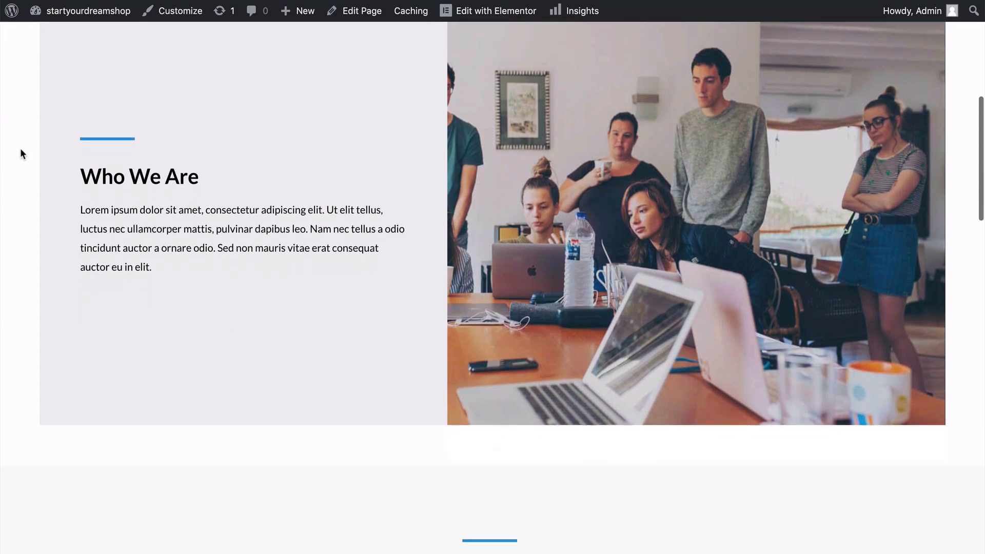
scroll(21, 150, down, 15)
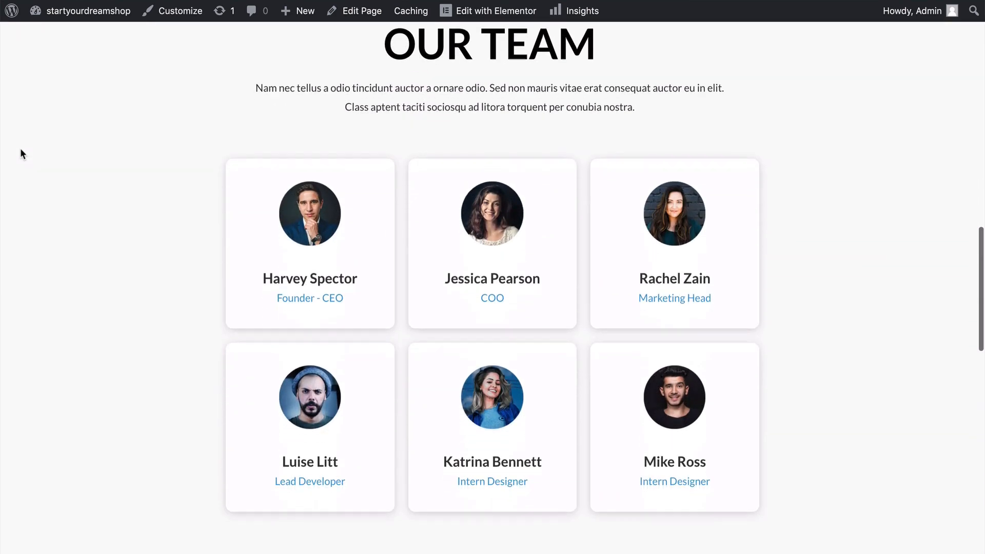
scroll(21, 149, down, 5)
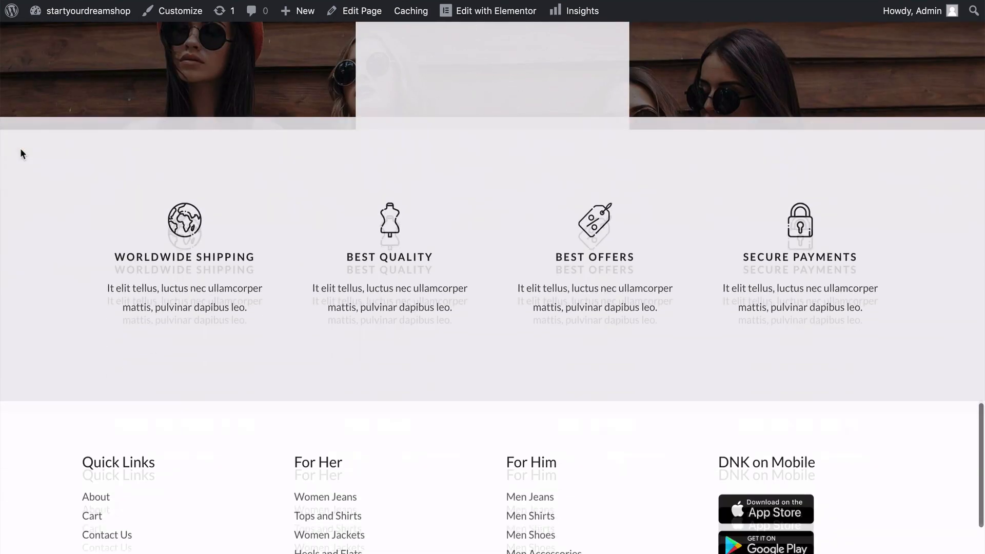
scroll(21, 149, up, 15)
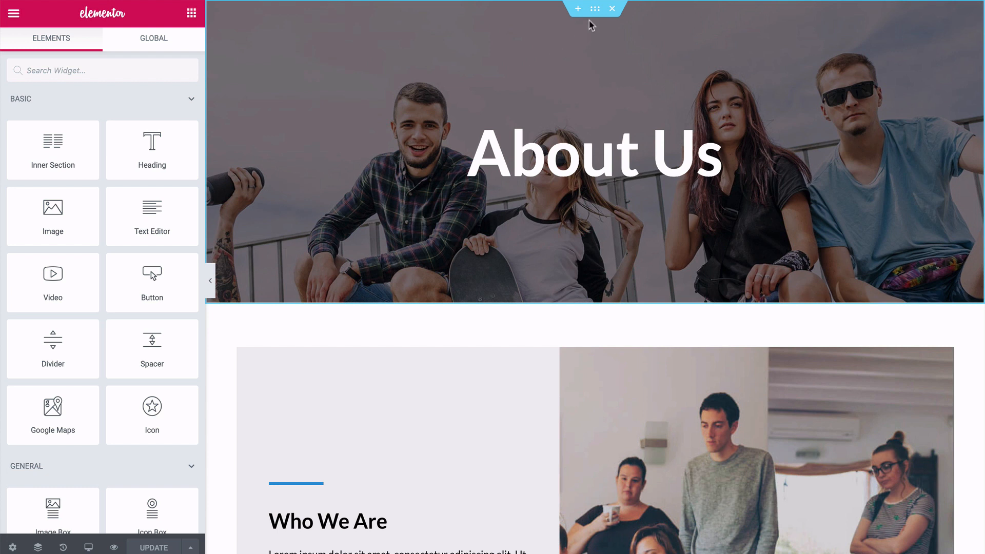
Open the background style settings of the About Us hero section.
click(596, 9)
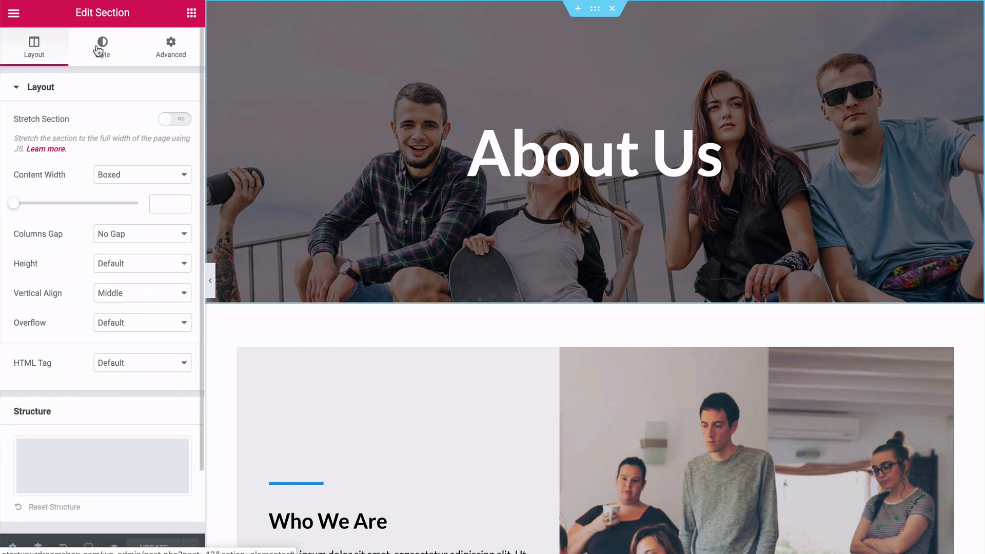
click(100, 50)
mouse_move(119, 255)
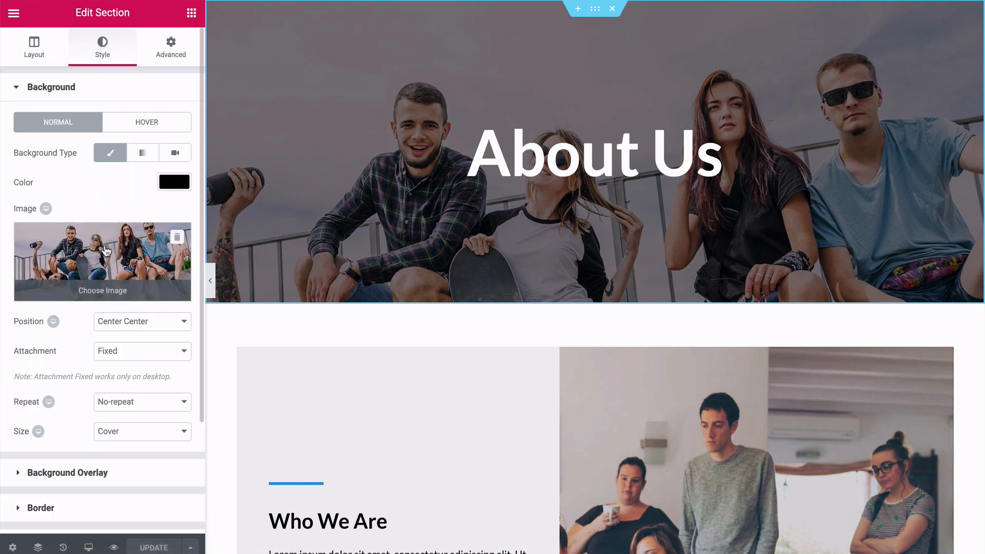
scroll(103, 231, down, 1)
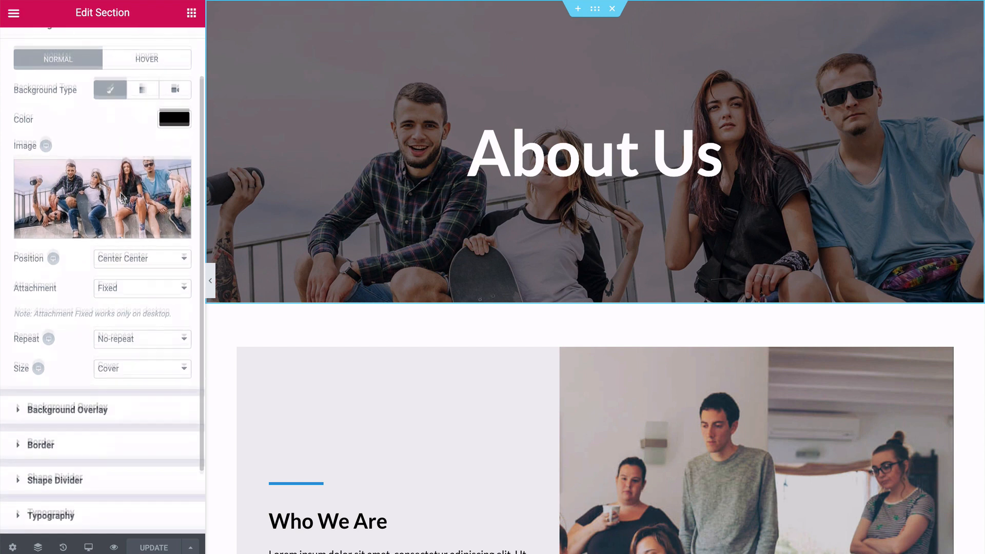
Try the Top Right position for the hero background image, then restore Center Center.
click(119, 262)
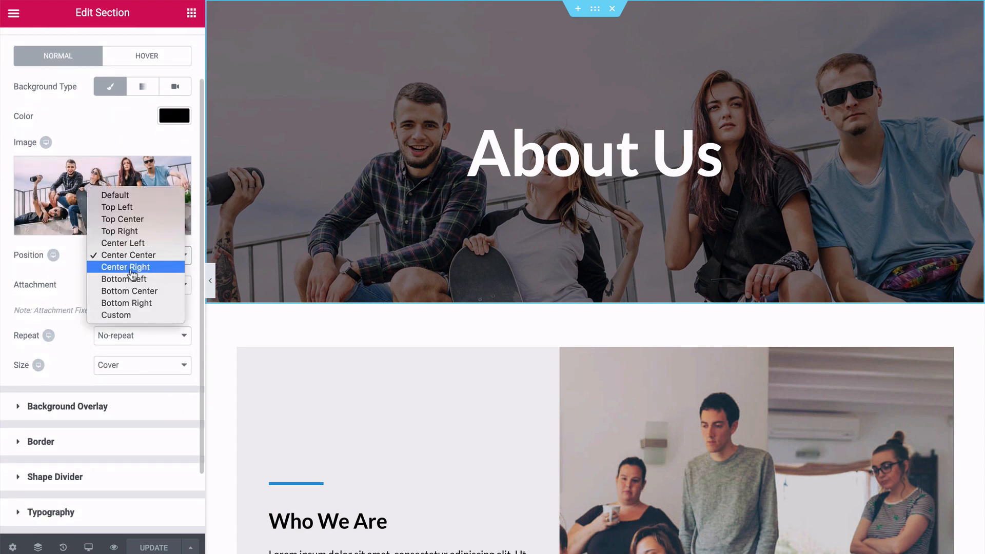
click(128, 233)
click(125, 259)
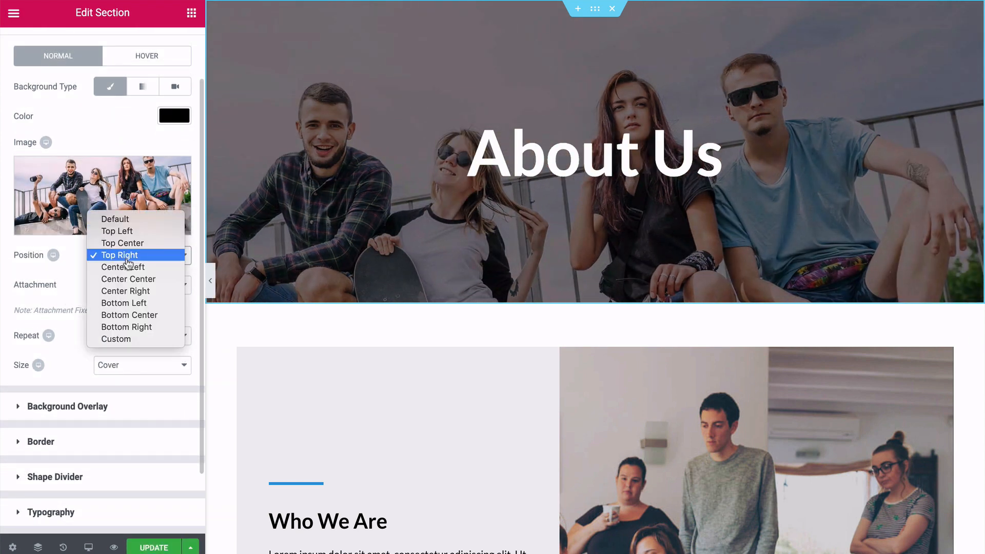
click(126, 281)
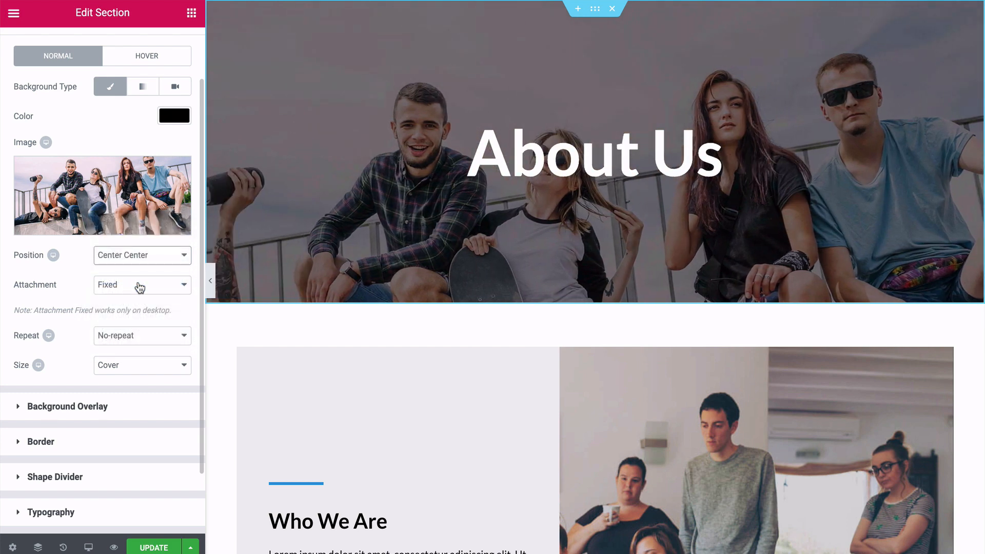
Set the hero section's background overlay opacity to 0.15.
scroll(269, 286, down, 3)
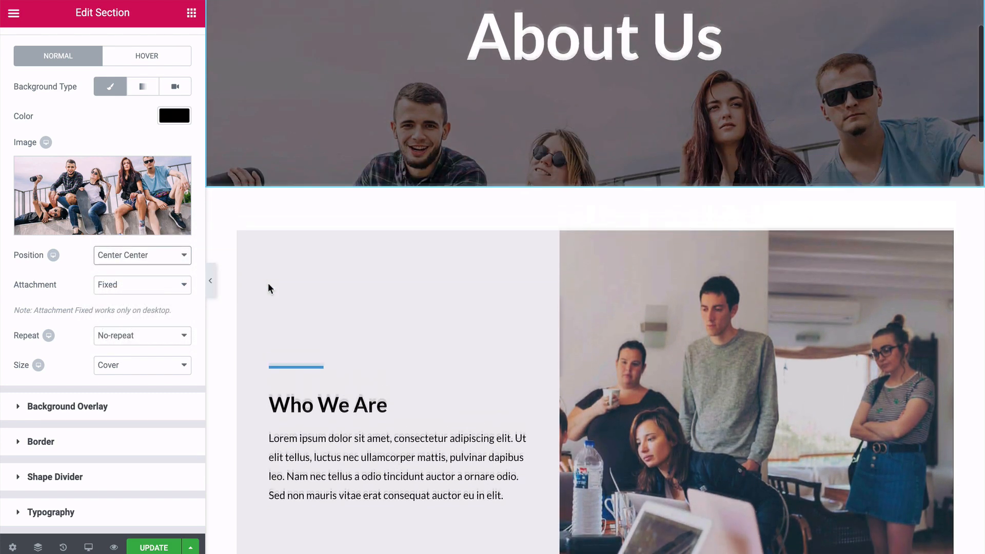
scroll(268, 285, up, 1)
scroll(268, 283, up, 1)
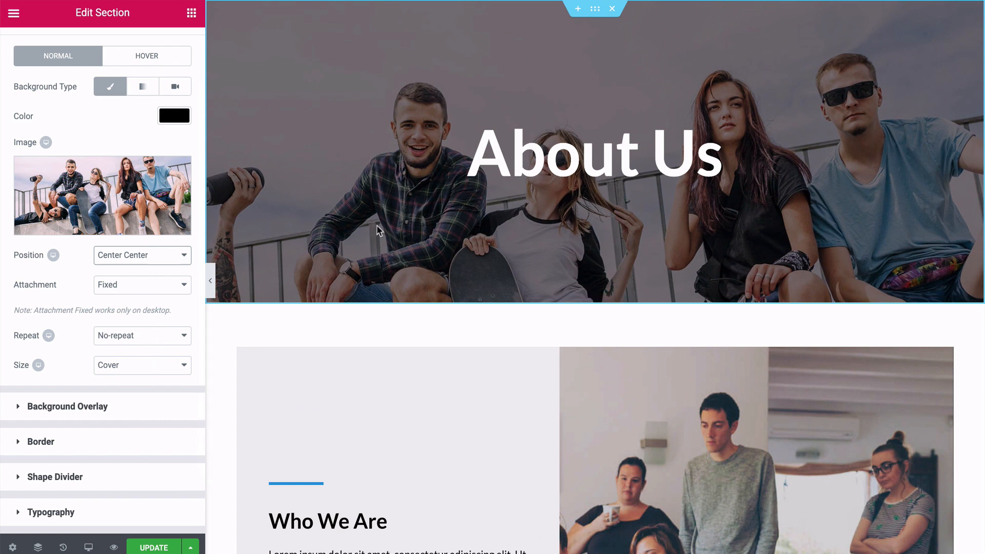
click(39, 407)
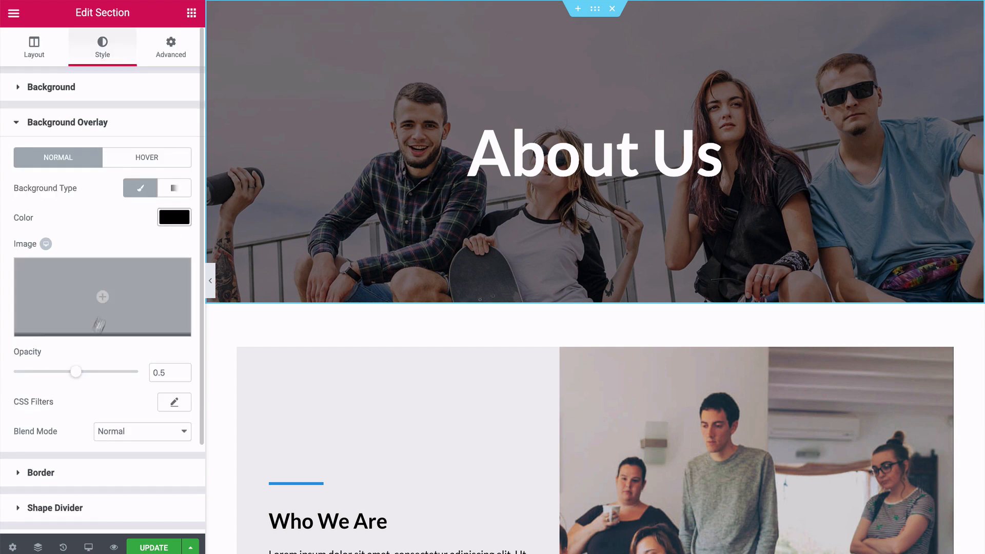
drag(77, 378, 34, 382)
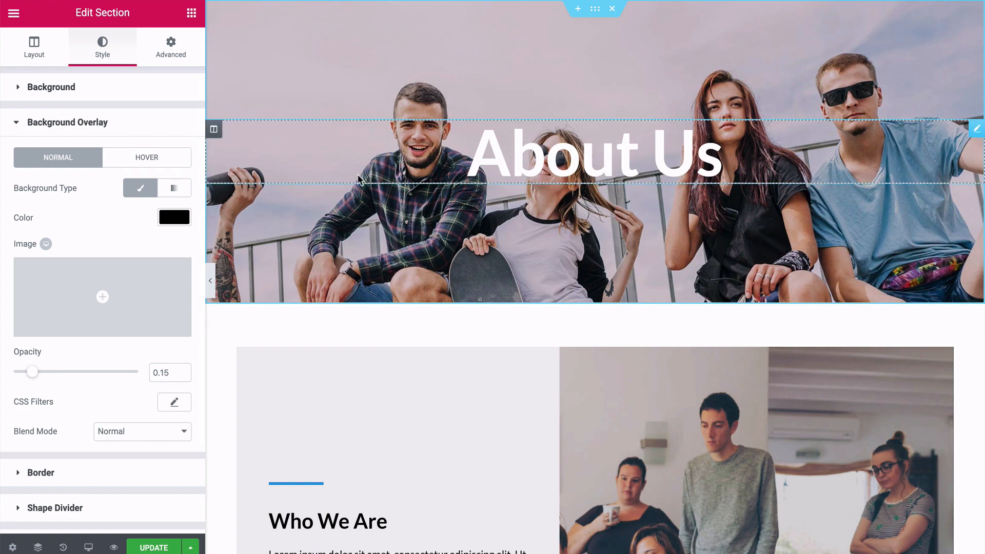
Preview the Who We Are section at full page width, then open its paragraph text for editing.
scroll(360, 180, down, 3)
scroll(360, 180, down, 4)
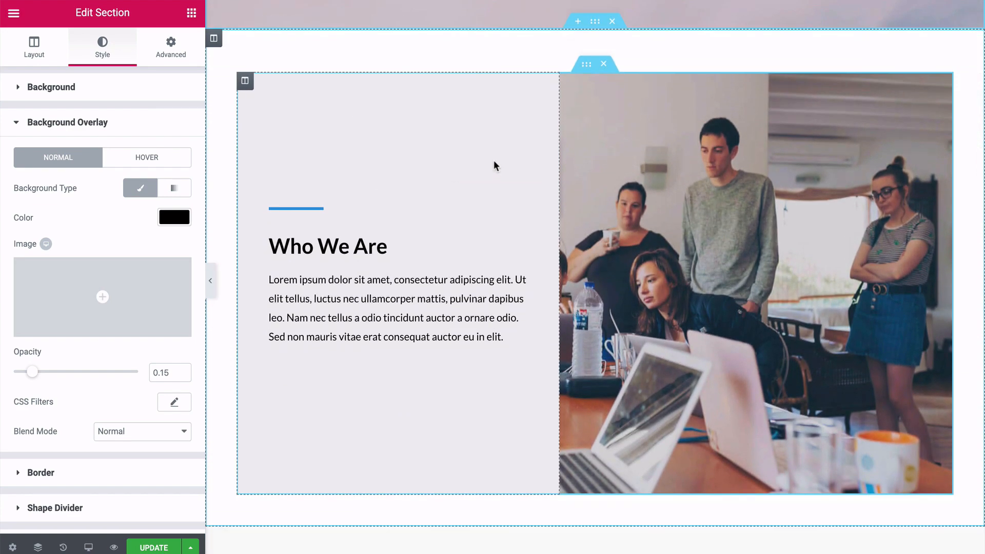
click(210, 281)
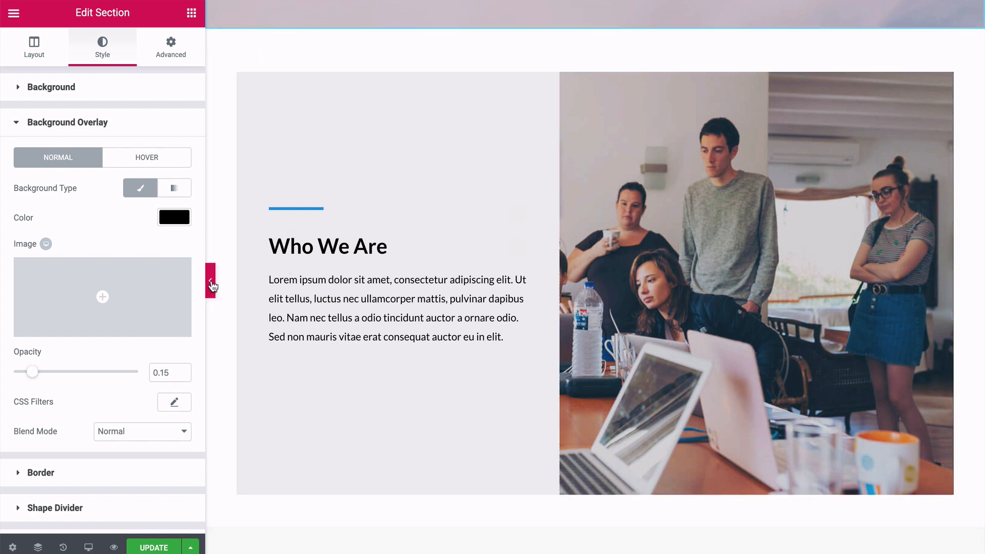
scroll(96, 276, down, 2)
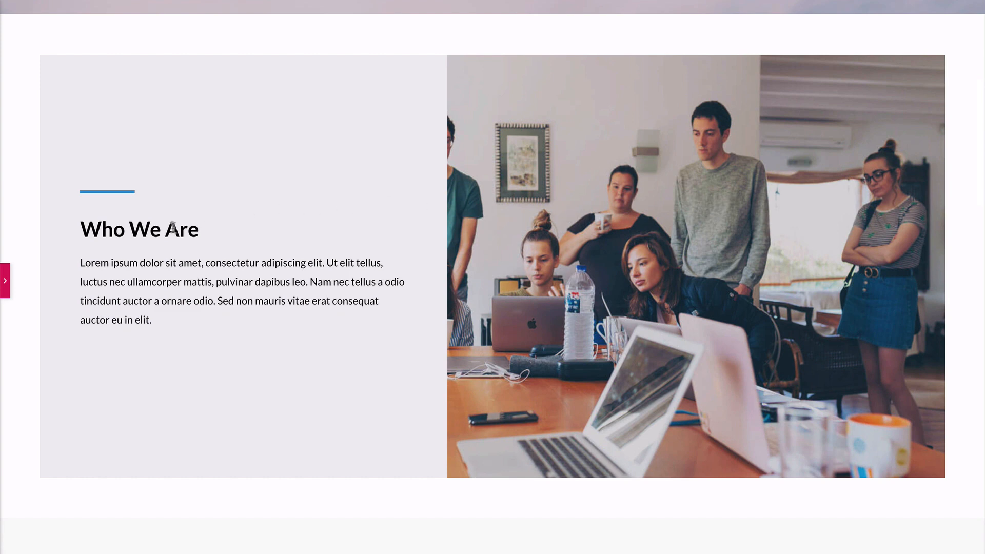
click(5, 277)
click(308, 201)
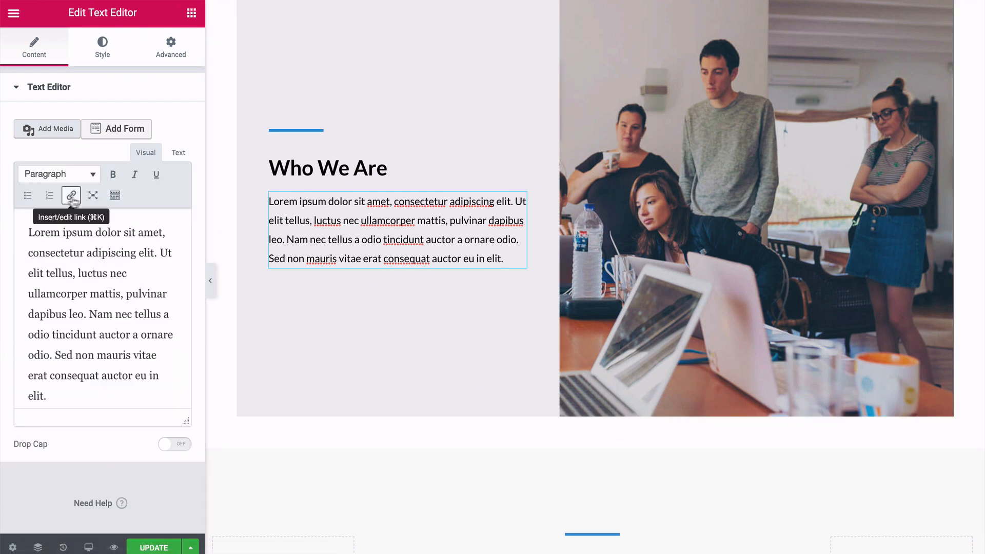
Check the style settings of the Who We Are paragraph, then open its heading's settings.
click(107, 54)
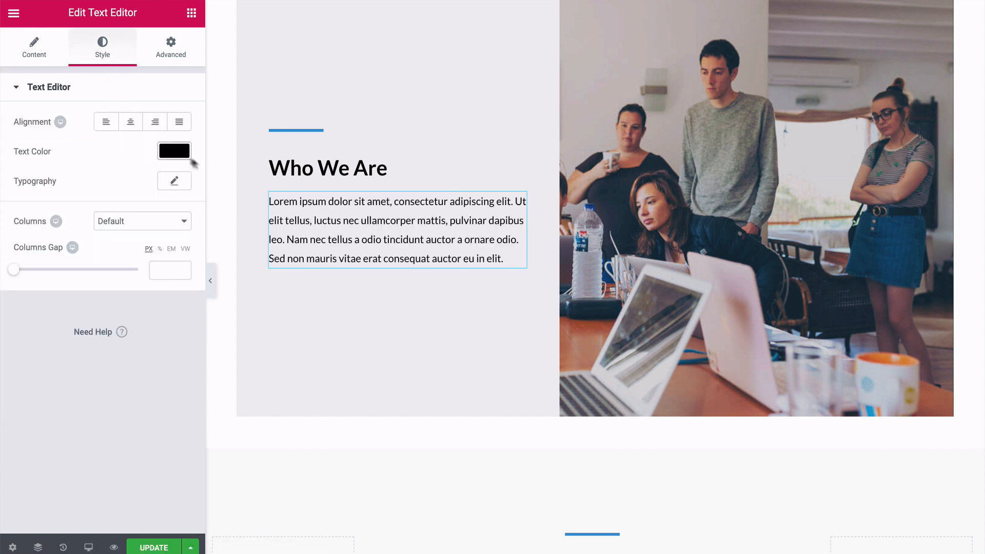
click(289, 166)
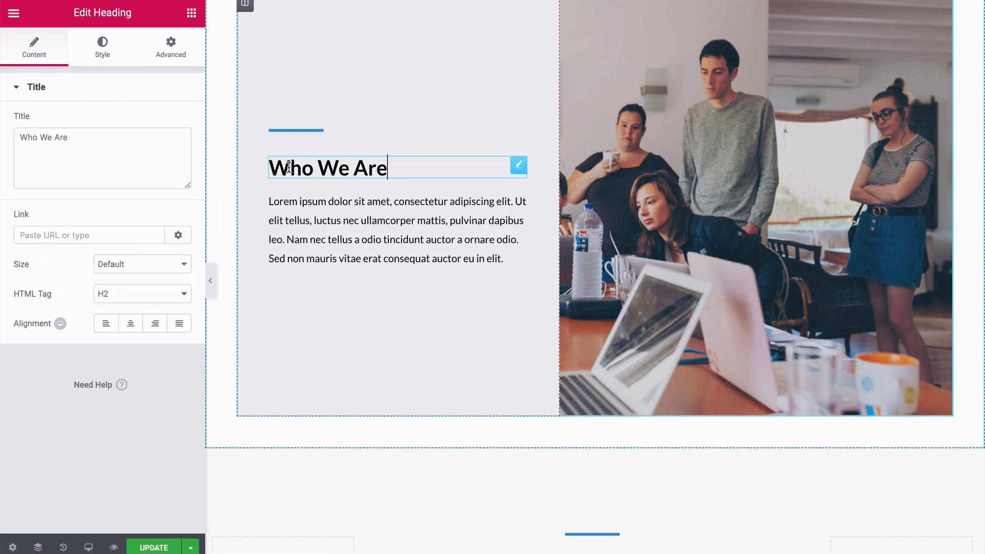
Try a weight of 2 for the divider above Who We Are, restore it to 4, and slightly reduce the divider's width.
click(296, 135)
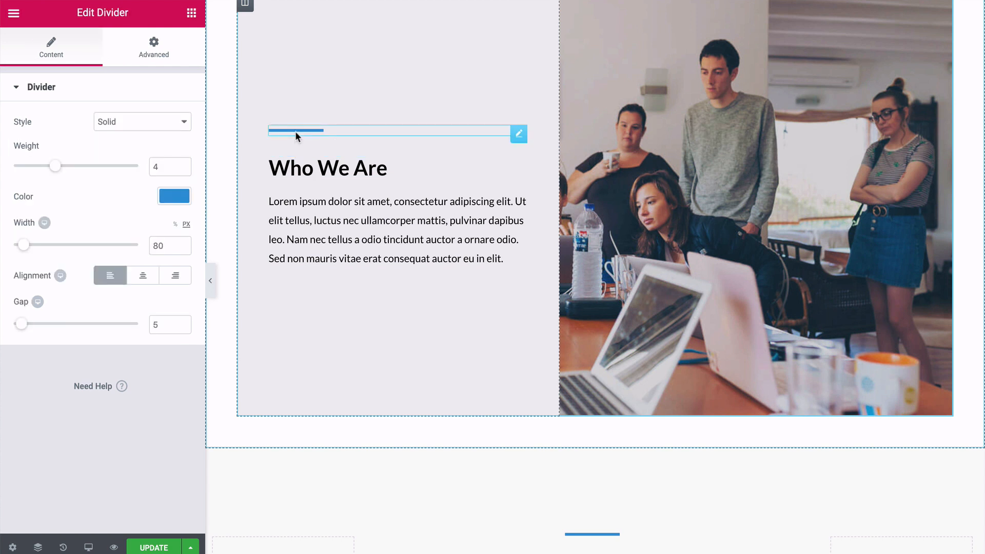
drag(59, 170, 31, 171)
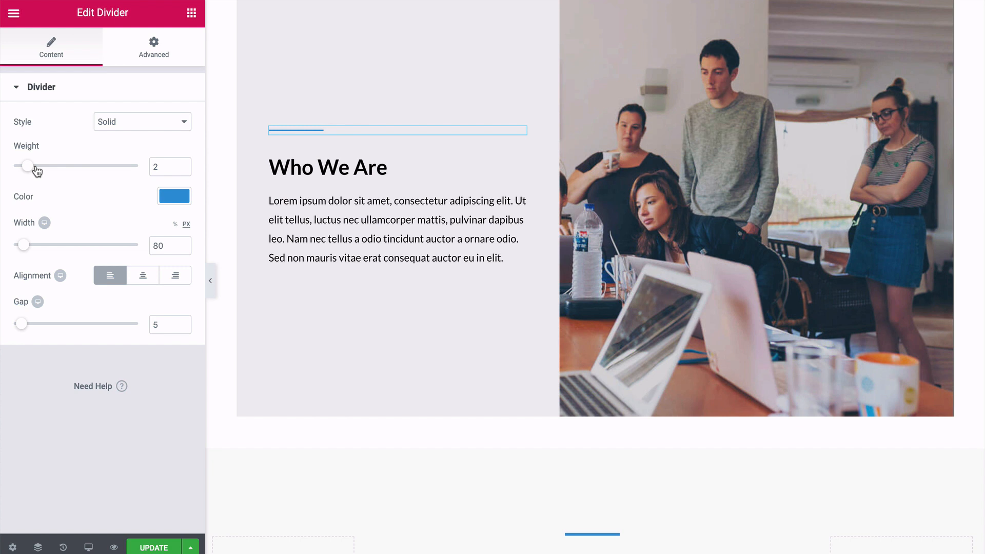
drag(34, 171, 55, 172)
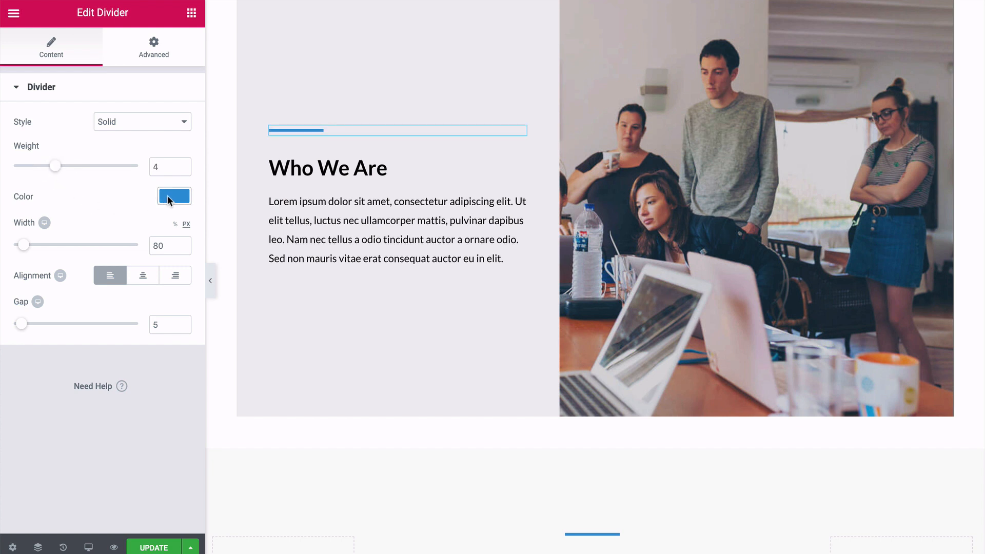
mouse_move(26, 248)
mouse_down()
mouse_move(41, 249)
mouse_move(27, 250)
mouse_up()
Try larger bottom margins up to 53 px on the Who We Are divider, then restore the margin to 30 px.
click(152, 48)
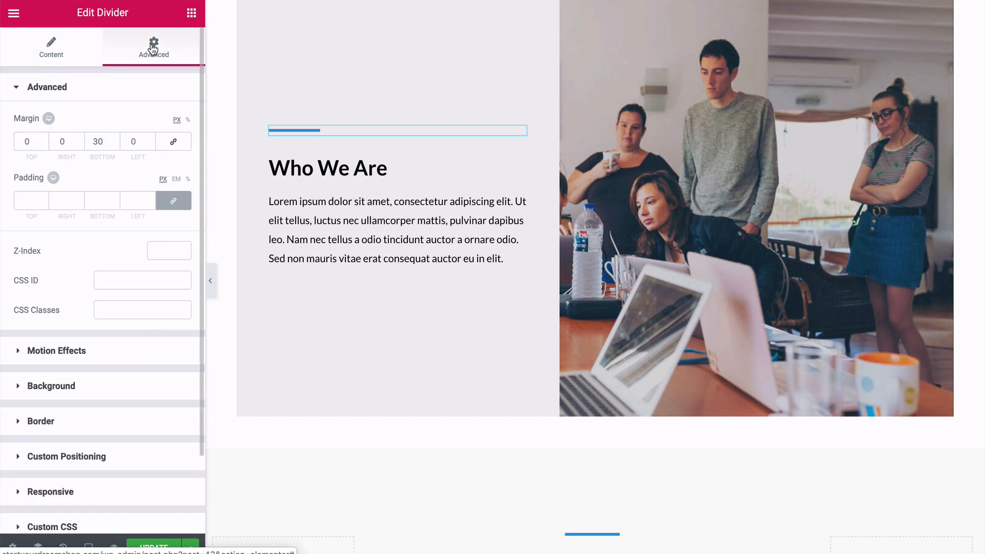
click(116, 140)
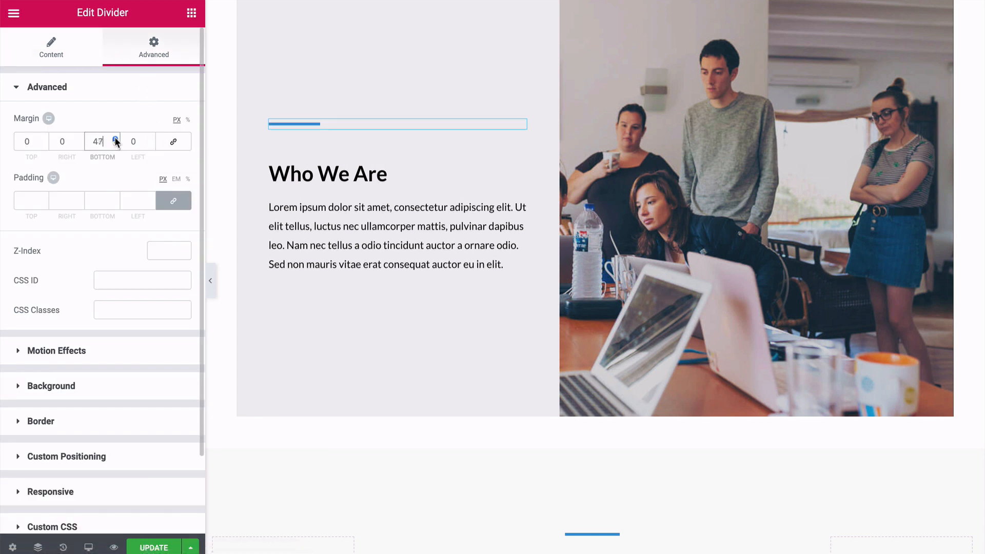
click(116, 145)
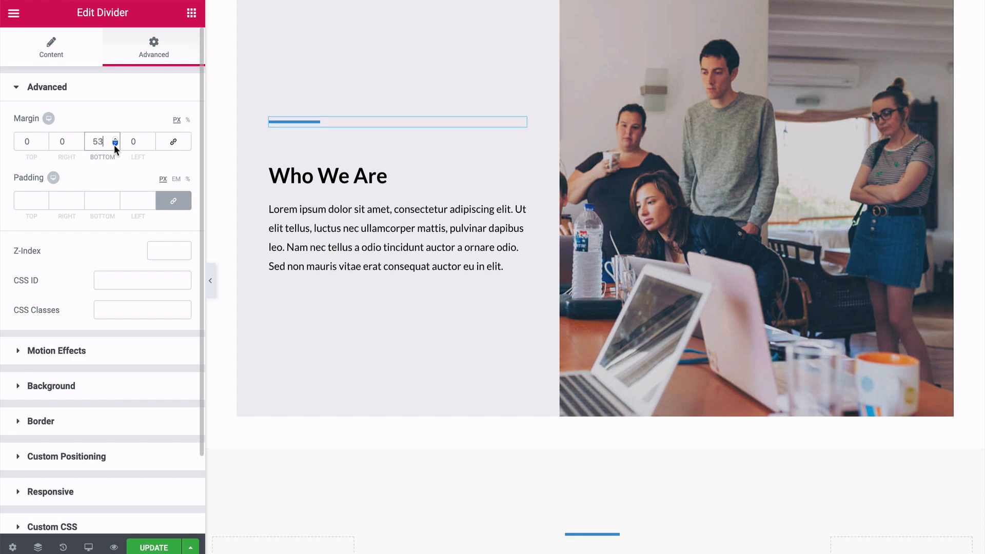
click(115, 145)
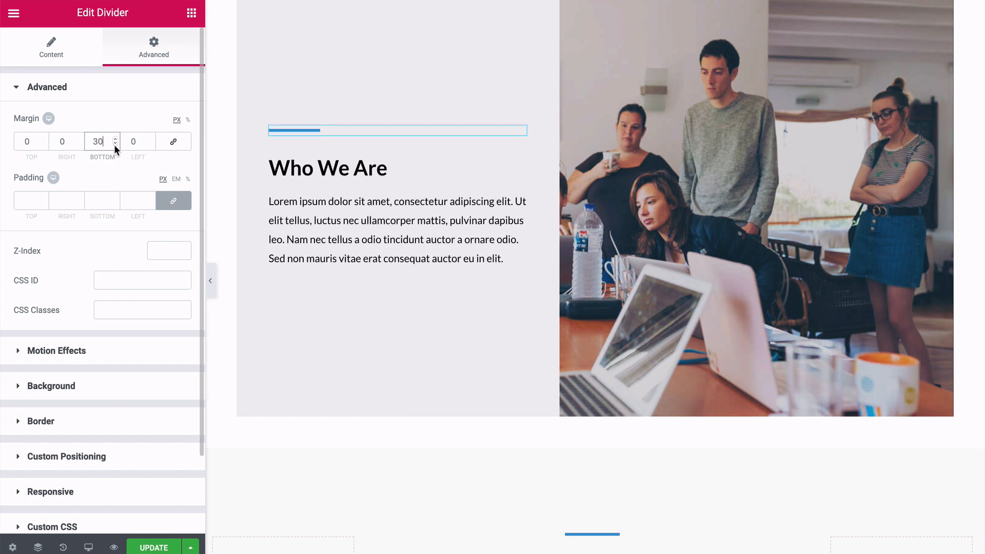
Find where the team photo beside Who We Are is set and open that column's background style settings.
scroll(290, 205, up, 1)
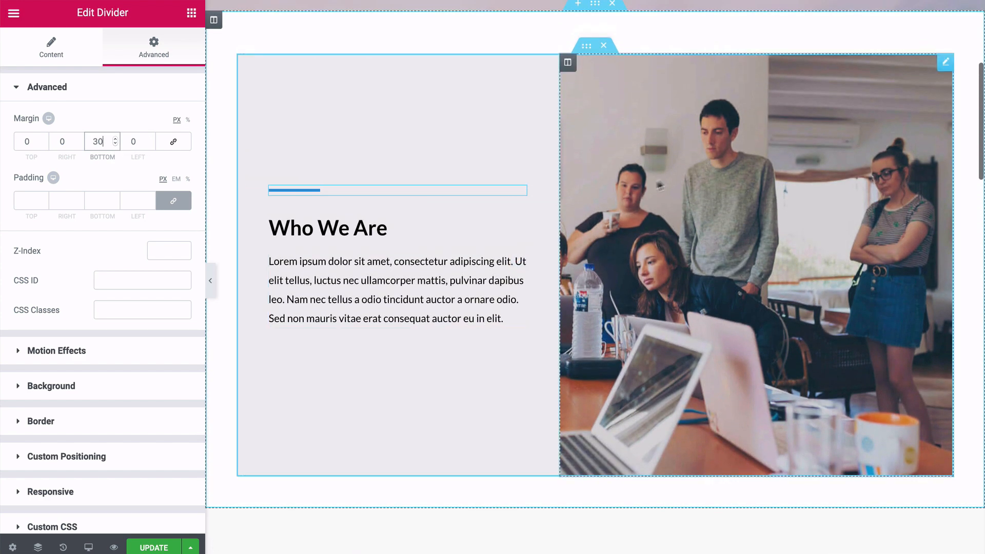
click(604, 96)
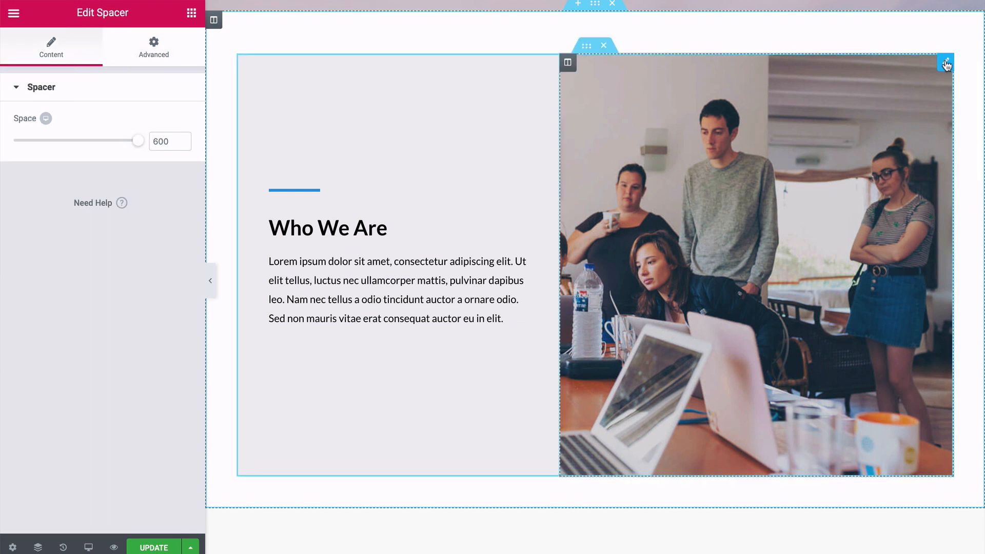
click(587, 49)
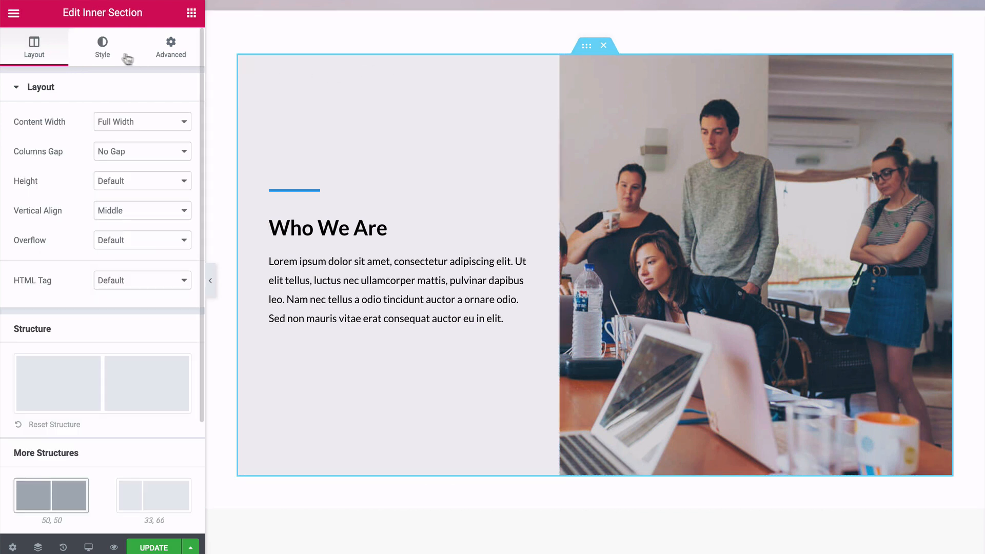
click(108, 50)
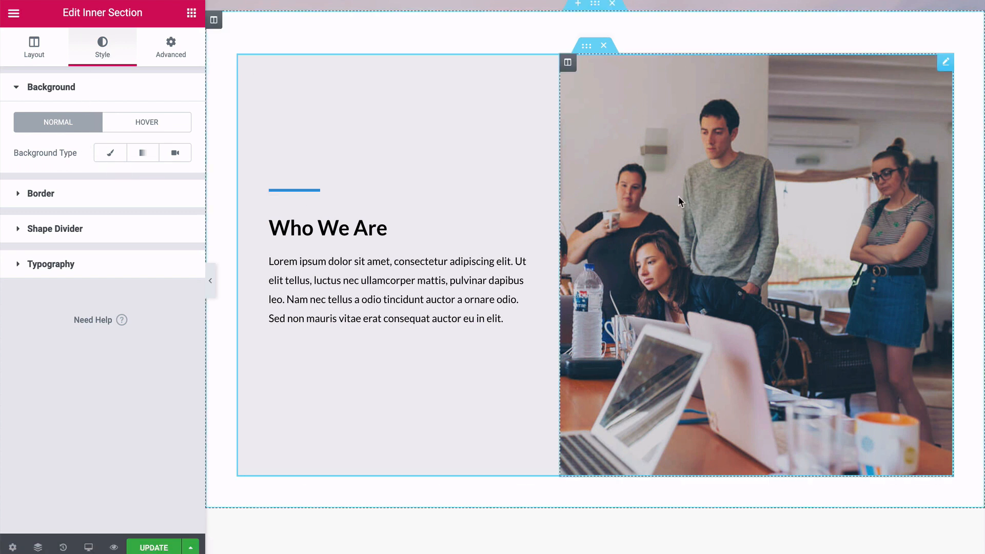
click(568, 63)
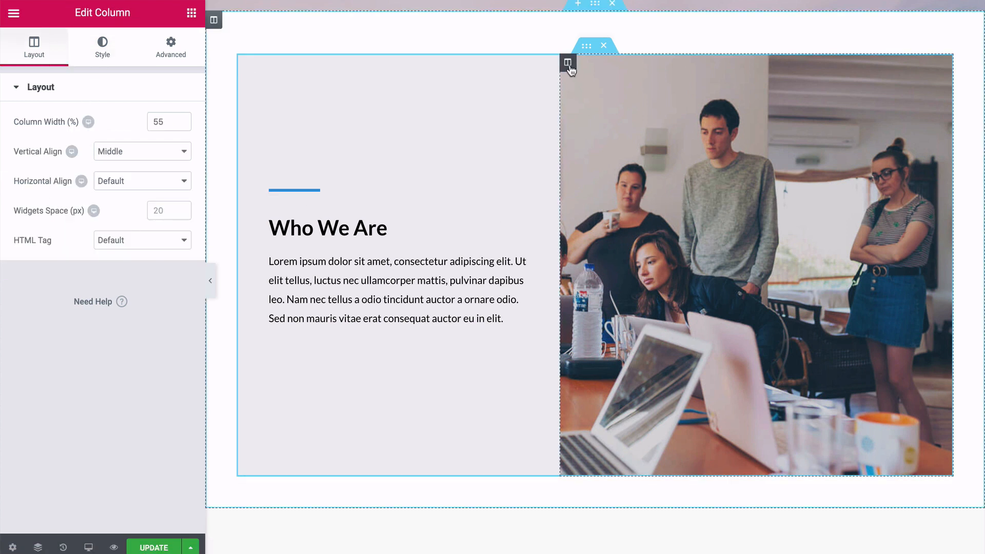
click(109, 54)
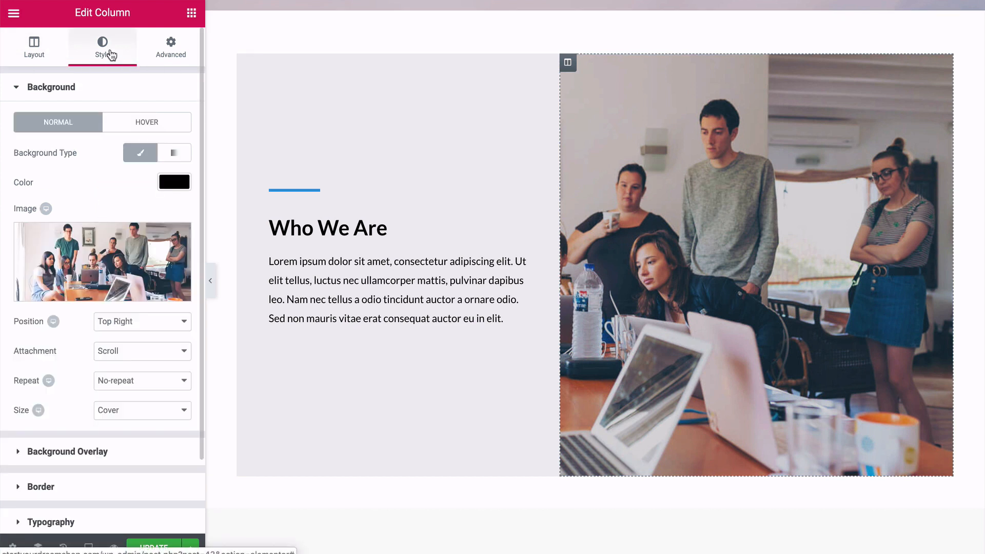
mouse_move(80, 253)
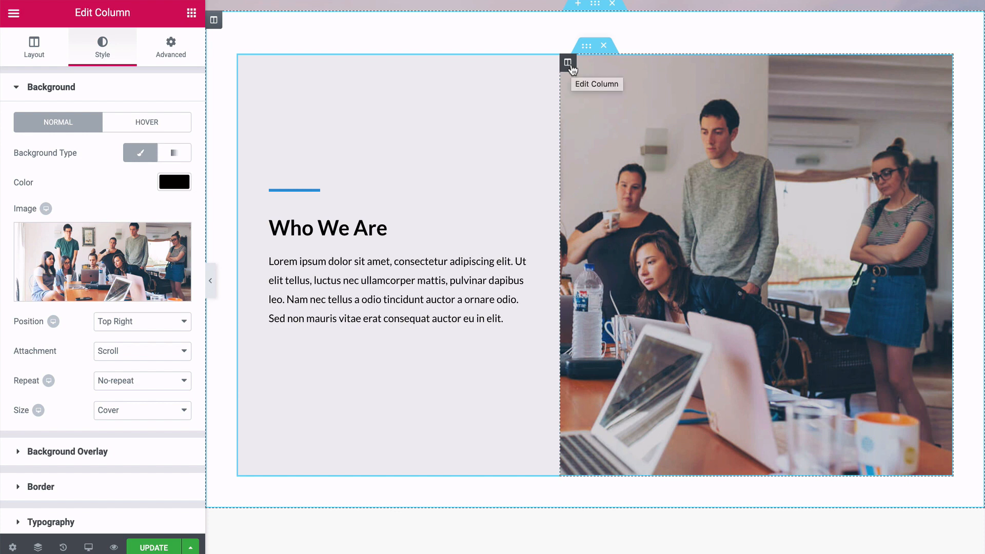
Examine the Our Team section and open the layout settings of the inner section holding its first row of cards.
scroll(220, 242, down, 7)
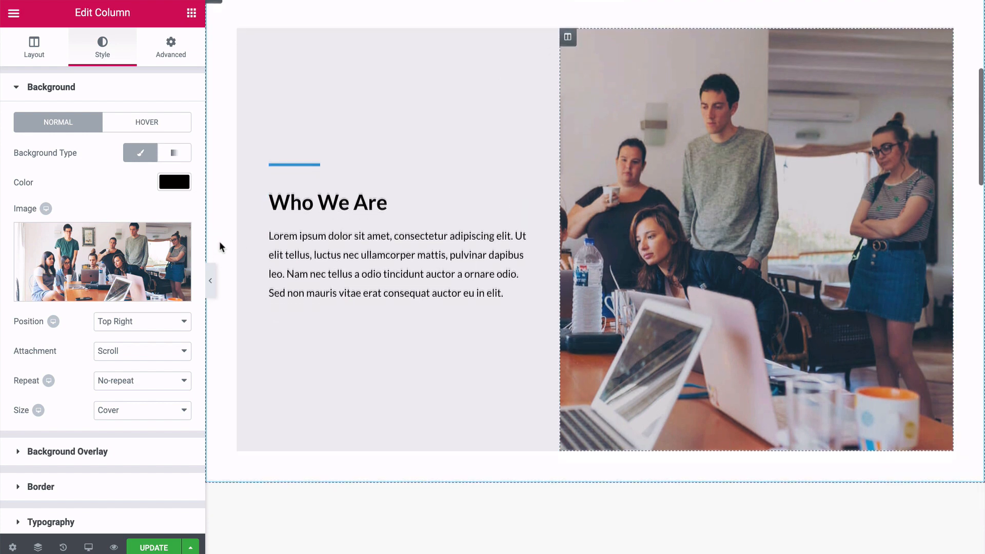
scroll(219, 242, down, 2)
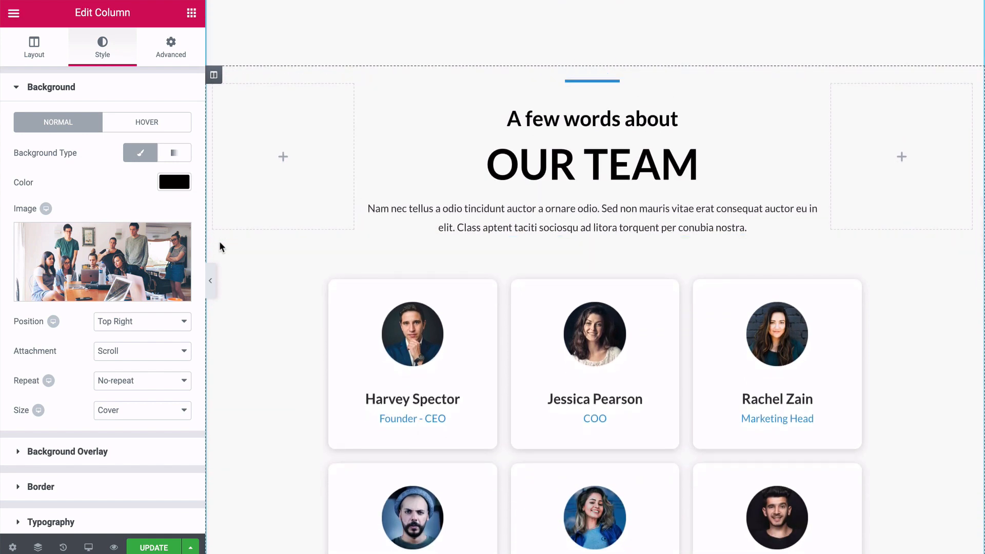
scroll(219, 247, down, 2)
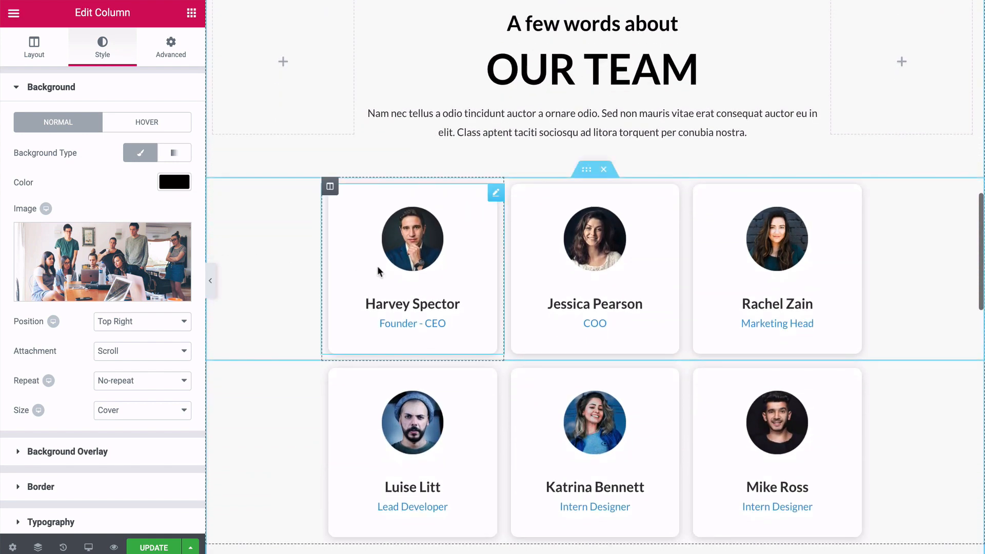
scroll(284, 268, up, 2)
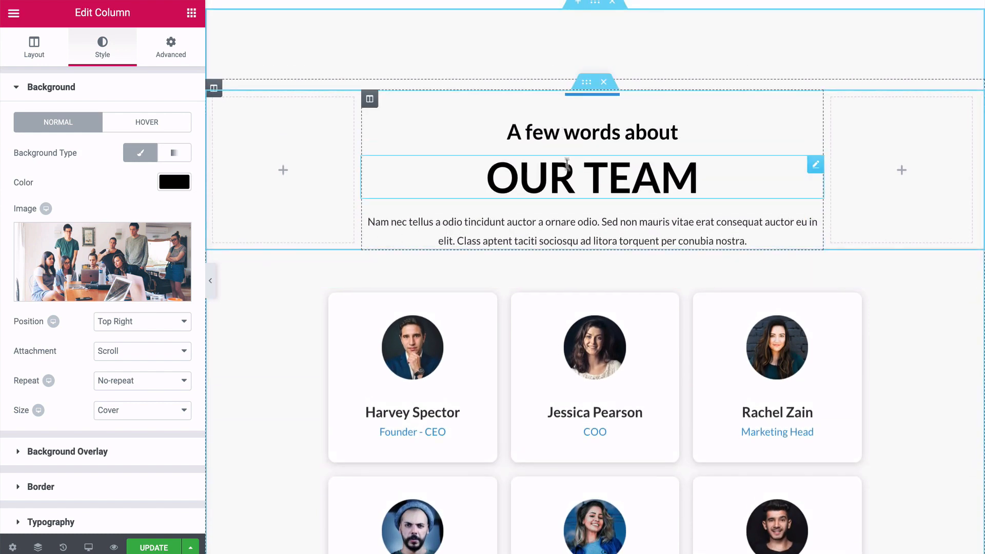
scroll(537, 226, down, 2)
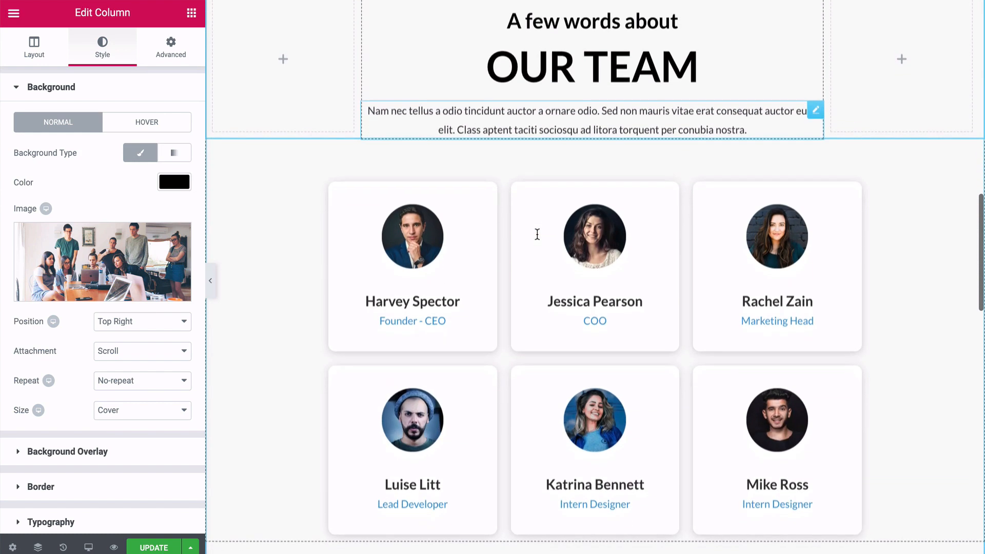
scroll(538, 238, down, 1)
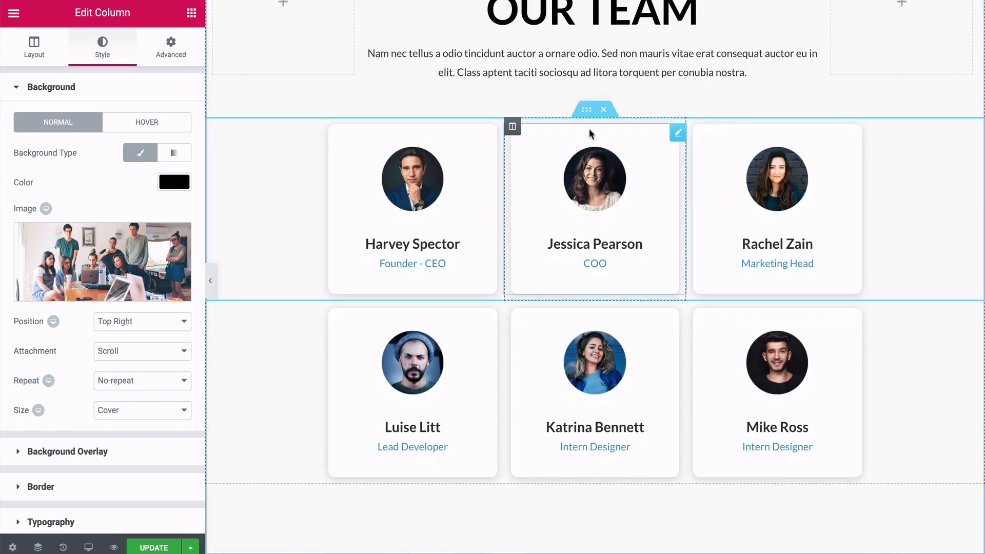
click(585, 110)
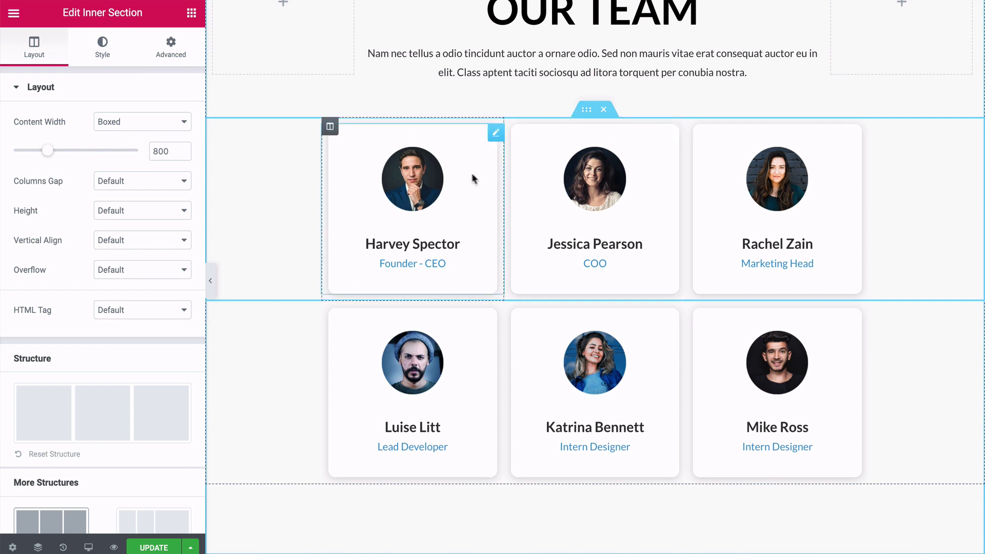
Open the Founder - CEO image box and examine its image, title, description and link options.
click(494, 135)
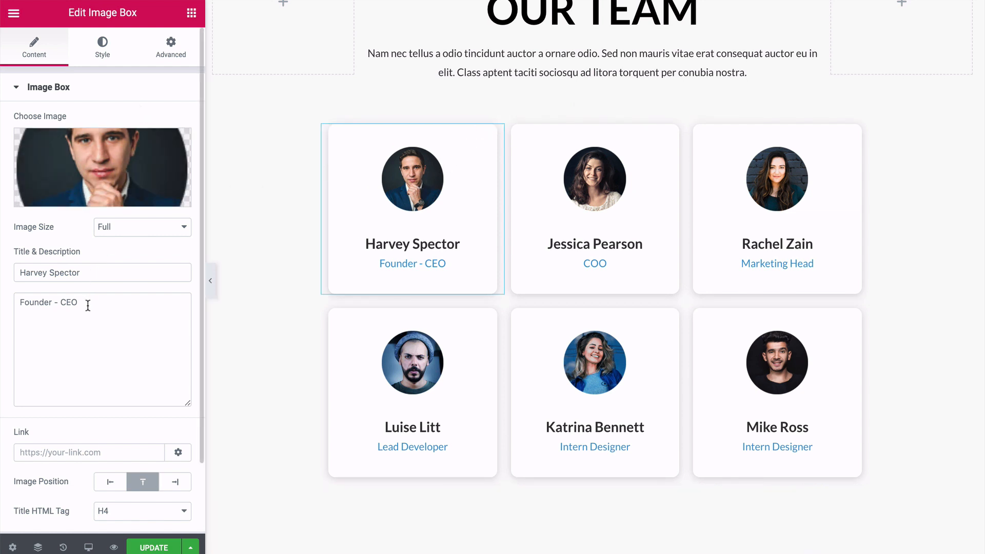
scroll(87, 306, down, 3)
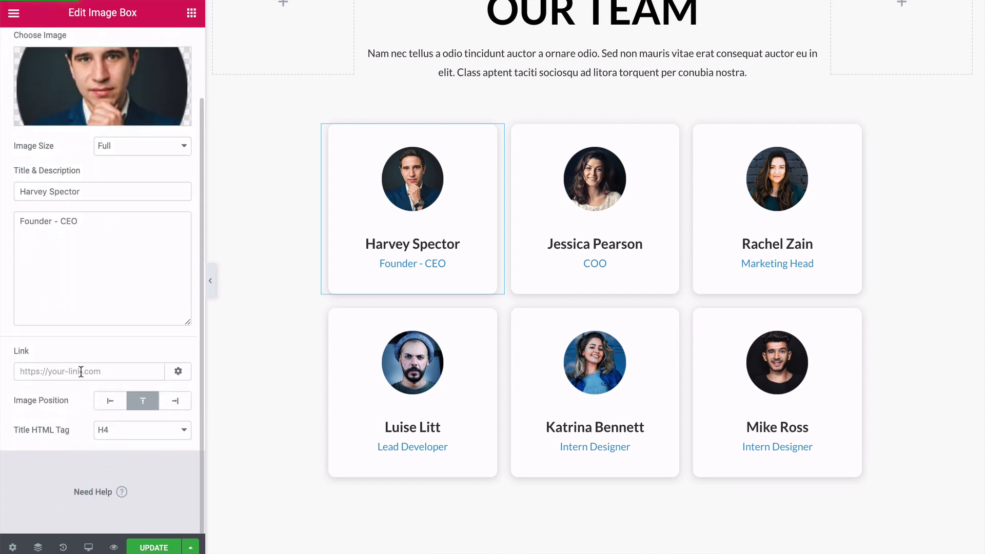
scroll(81, 371, up, 3)
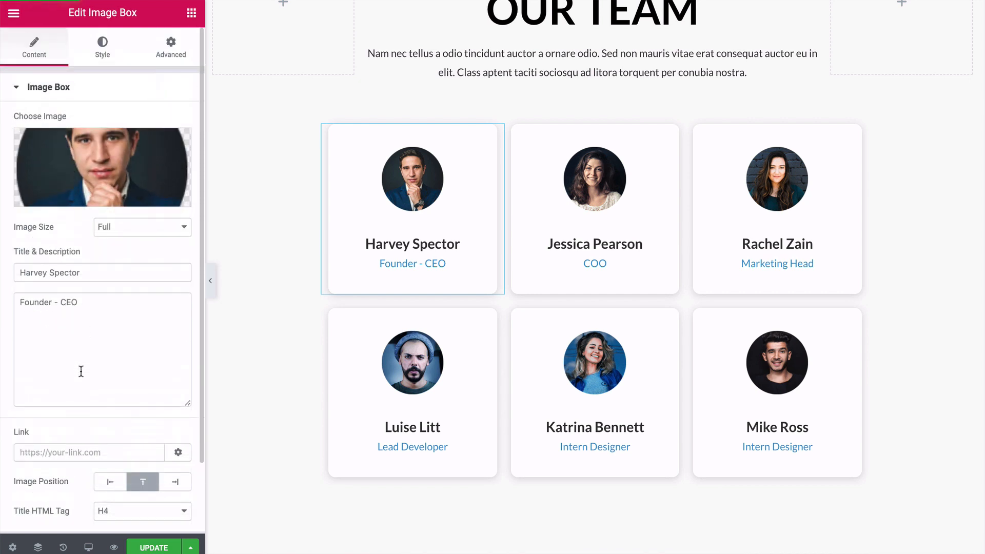
Try the Grow hover animation on the Founder - CEO image, then reset the animation to None.
click(97, 61)
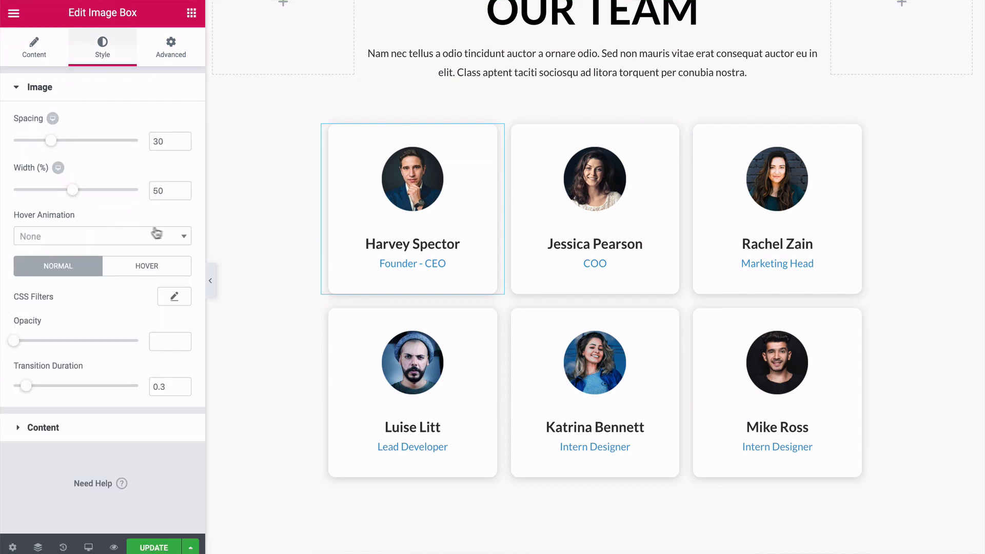
click(185, 241)
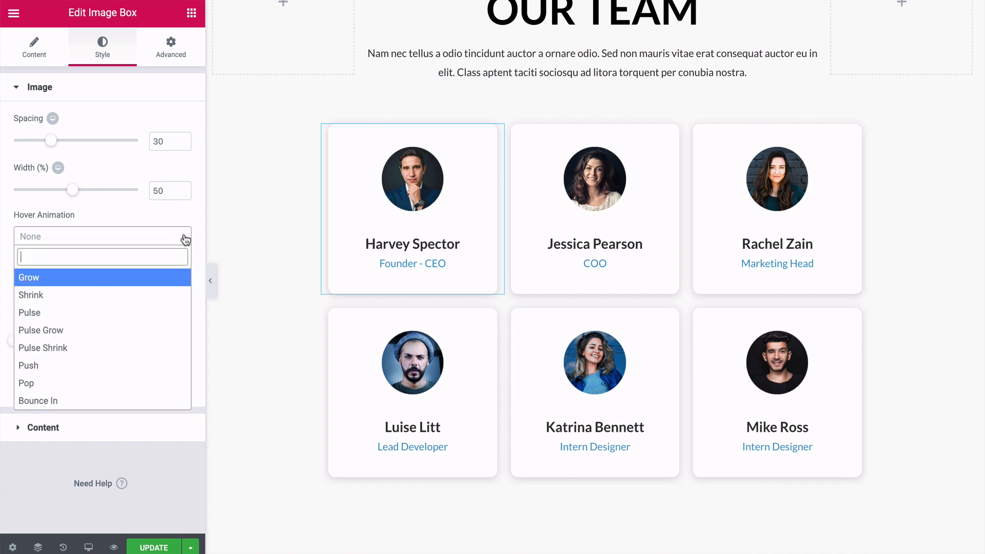
click(54, 278)
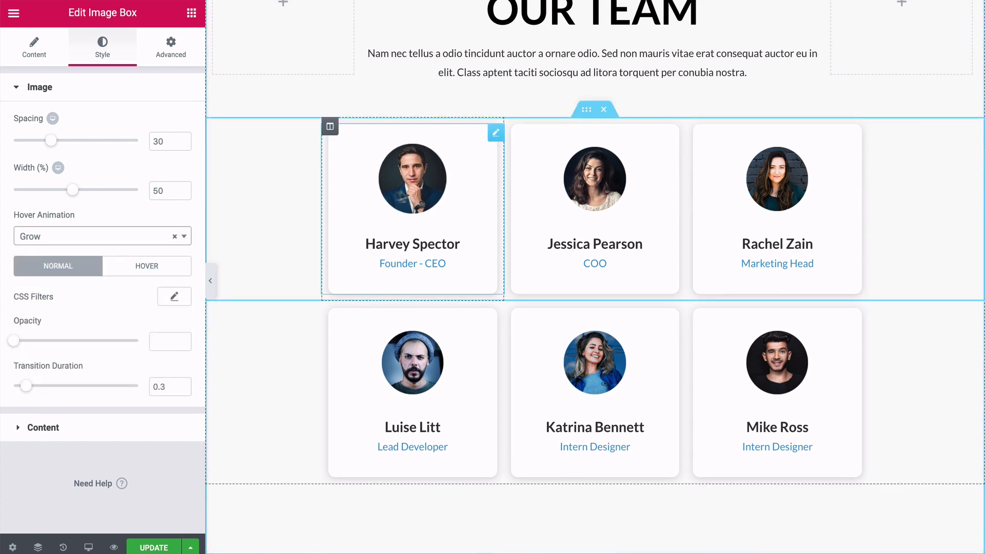
click(175, 240)
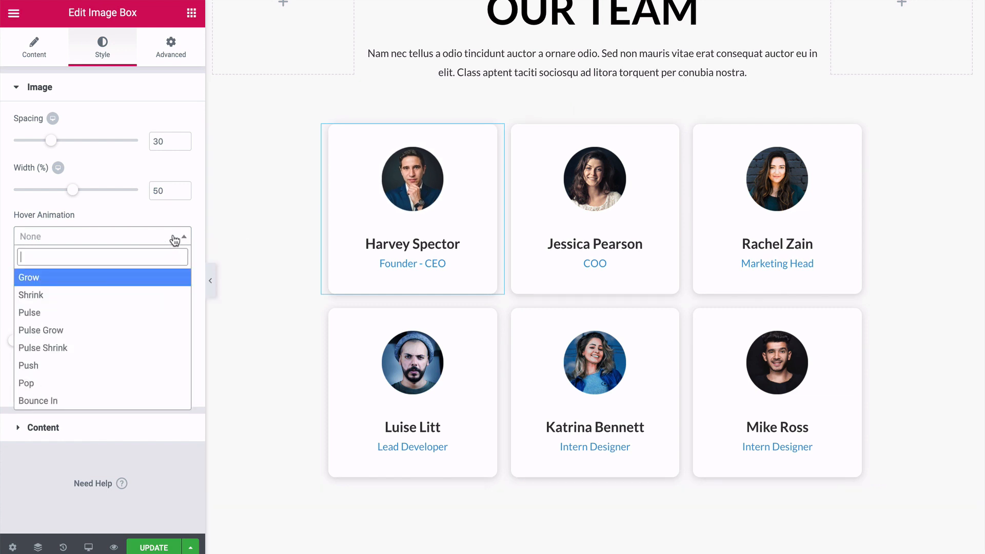
click(187, 239)
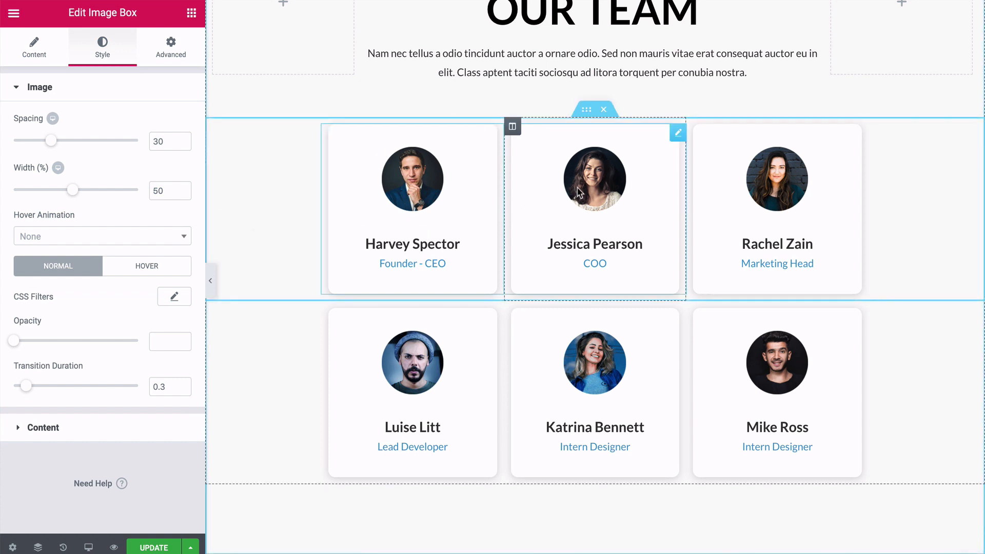
Check the COO image box's content, then open the layout settings of the Follow Us section.
click(678, 133)
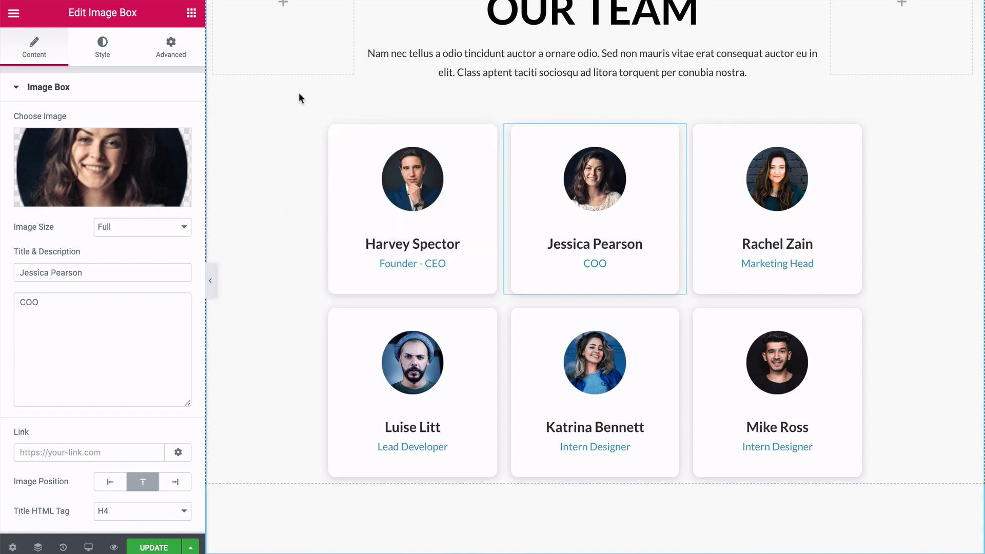
scroll(300, 97, down, 3)
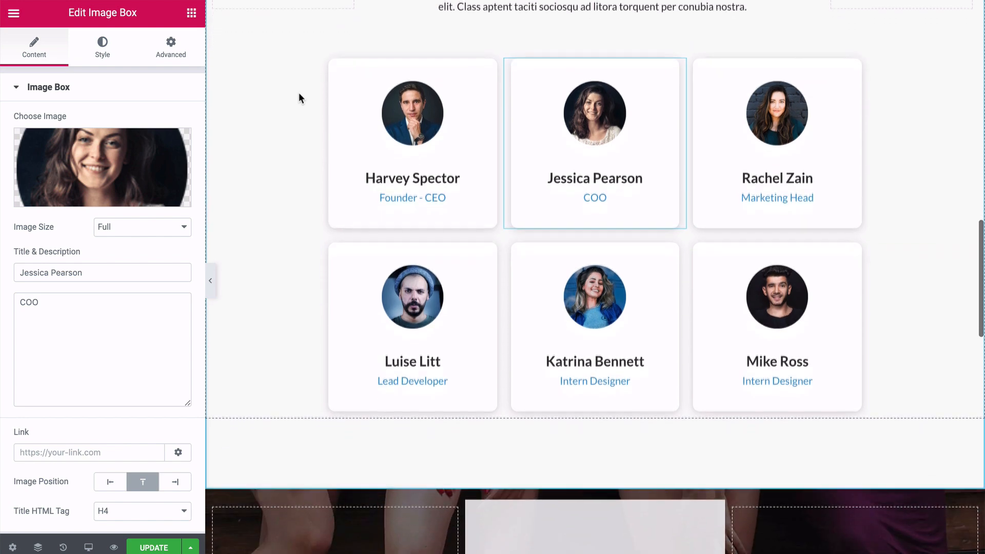
scroll(300, 96, down, 5)
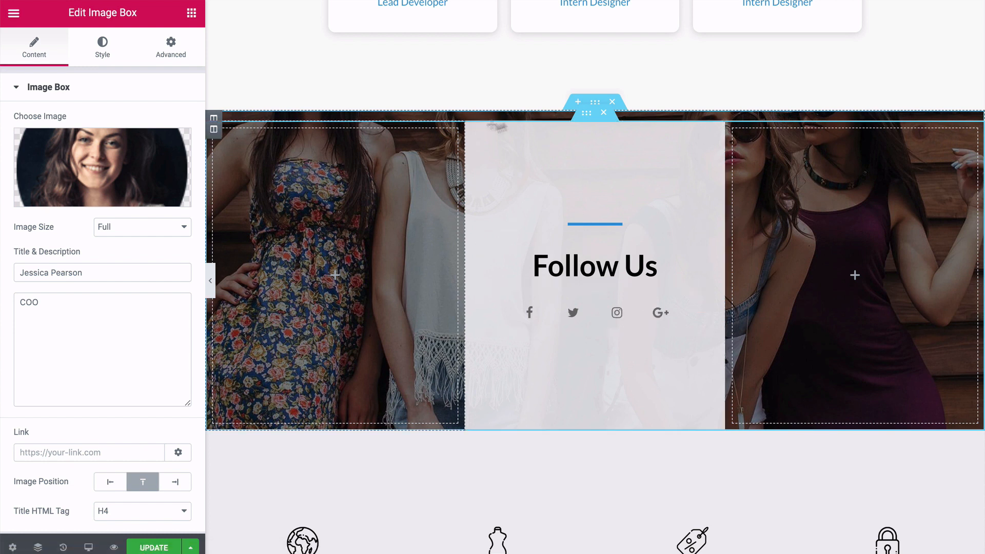
click(595, 103)
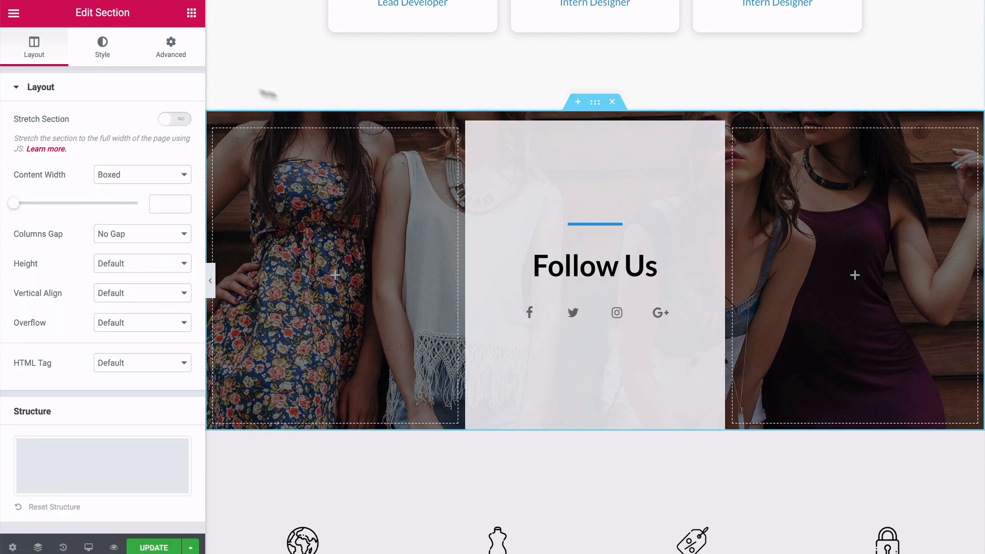
Lighten the background color of the column behind the Follow Us heading to a near-white.
click(106, 52)
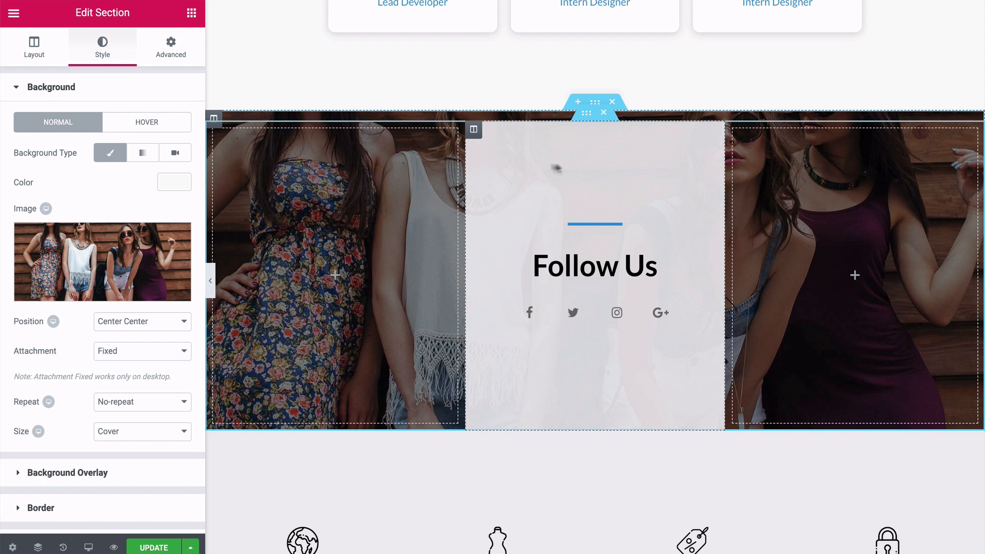
click(475, 131)
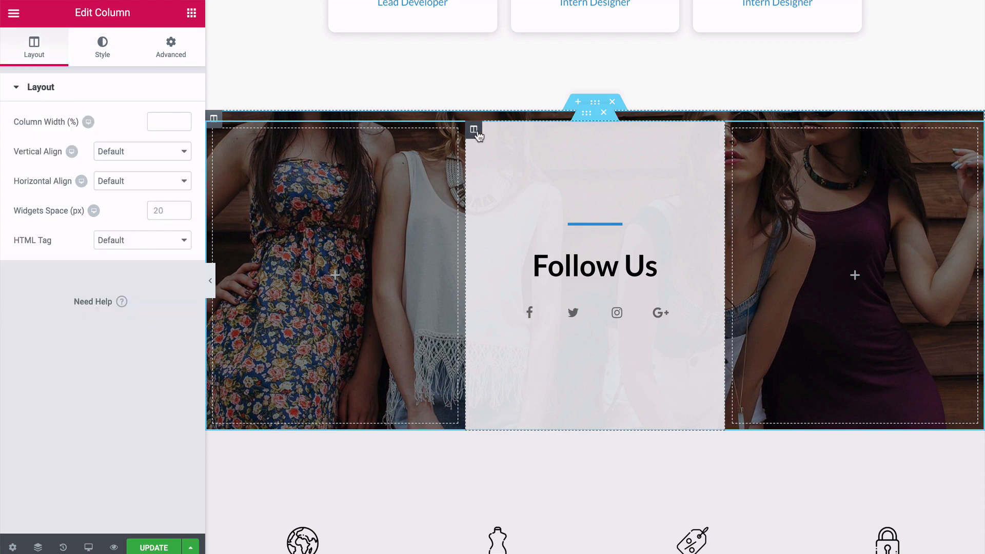
click(102, 44)
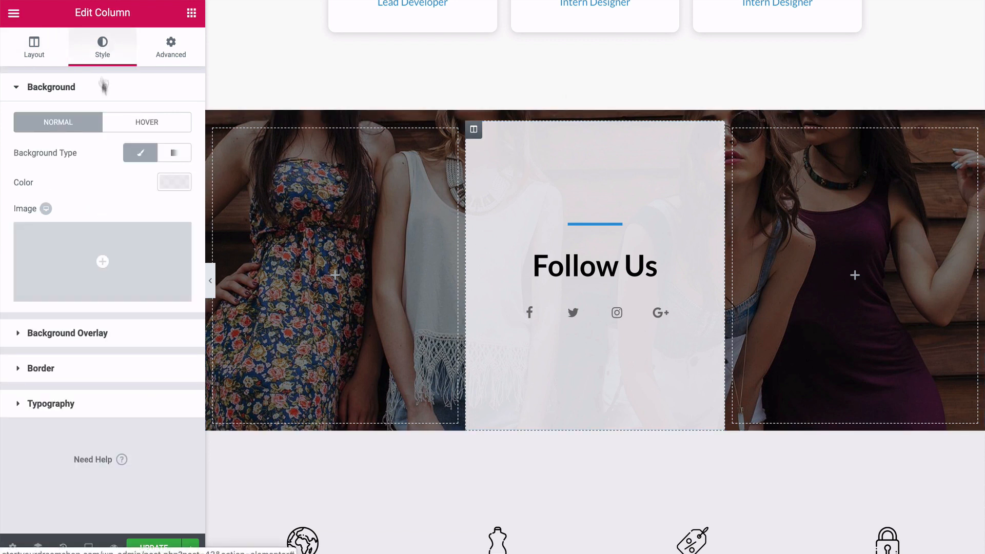
click(175, 188)
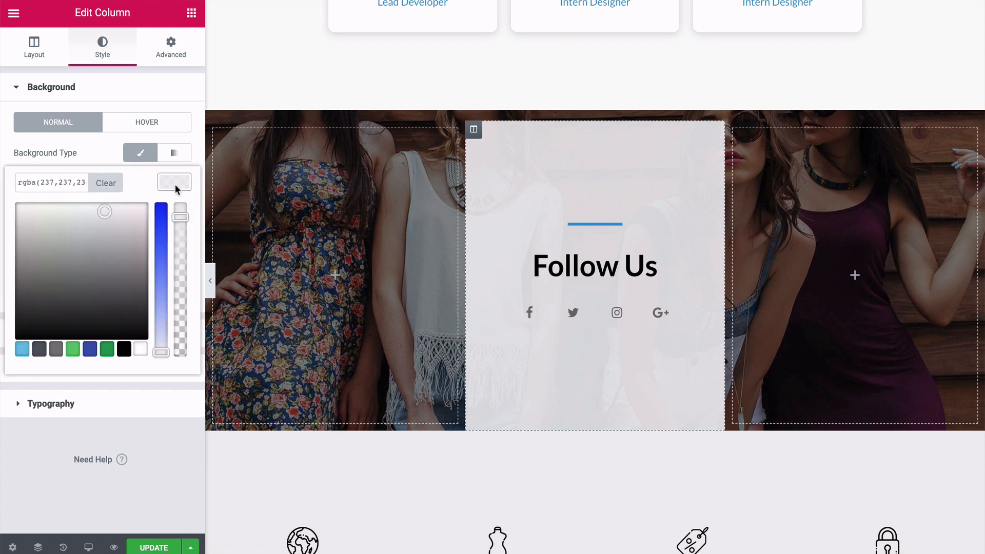
mouse_move(102, 212)
mouse_down()
mouse_move(83, 224)
mouse_move(103, 238)
mouse_move(93, 229)
mouse_move(103, 204)
mouse_up()
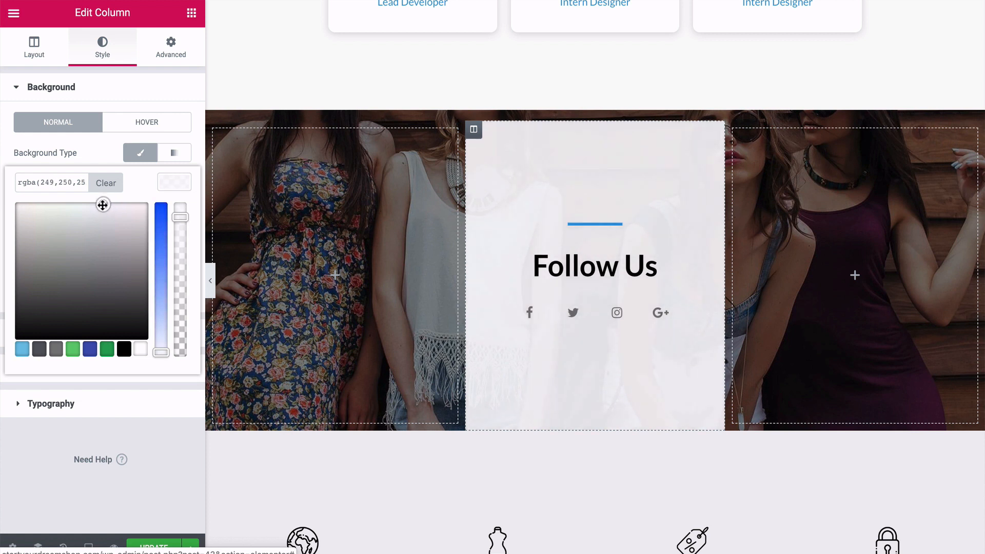
click(165, 187)
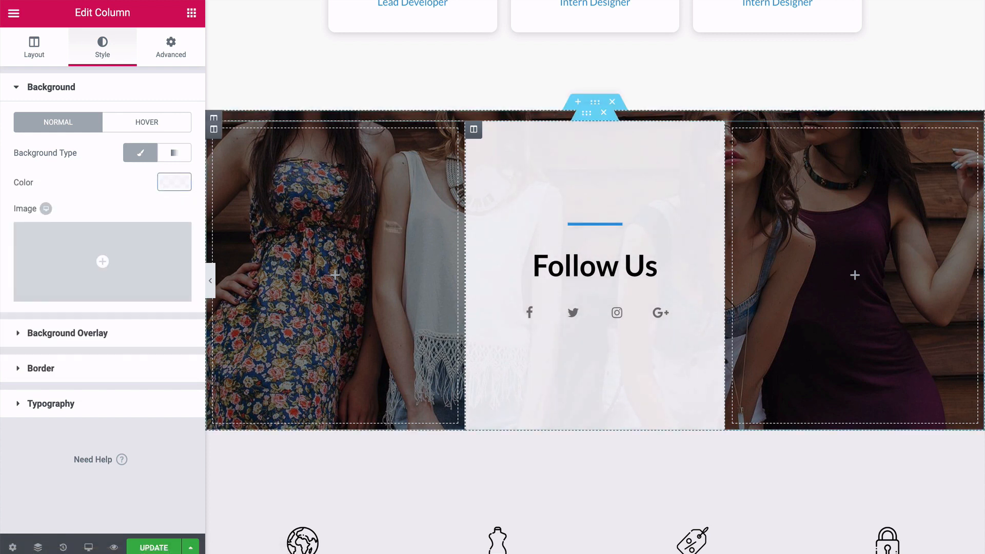
Open the social icons widget below the Follow Us heading and check the Facebook item's icon, link and color options.
click(574, 316)
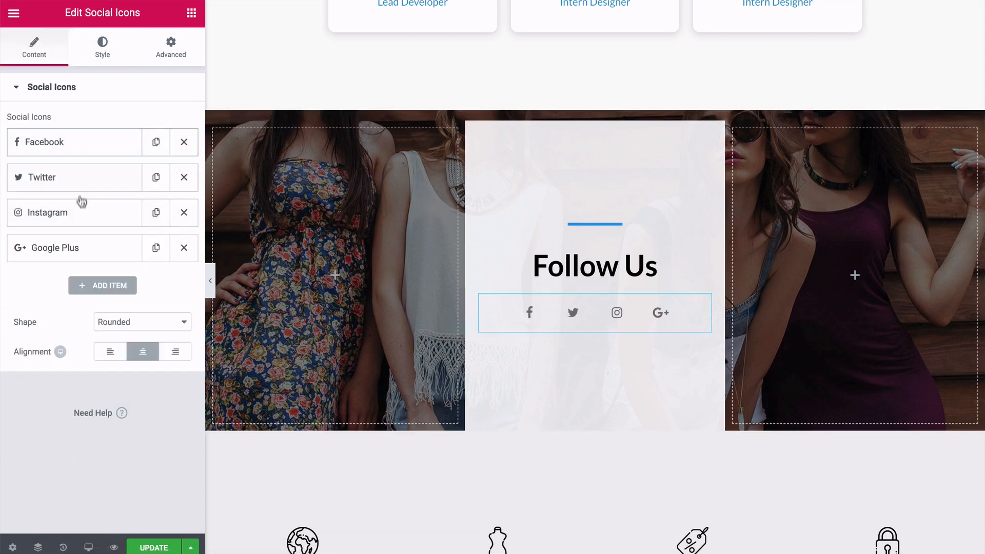
click(89, 143)
scroll(101, 211, down, 1)
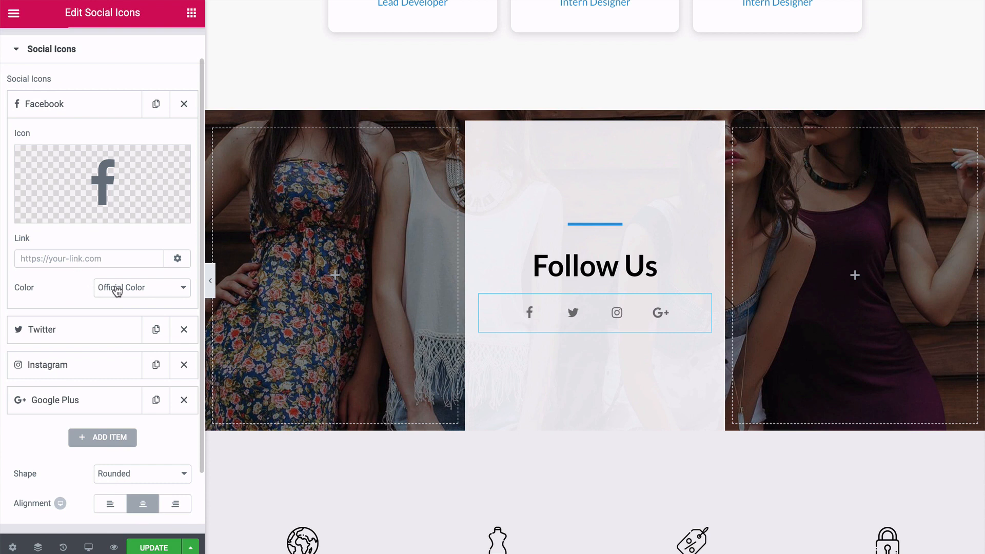
scroll(116, 289, up, 1)
click(86, 146)
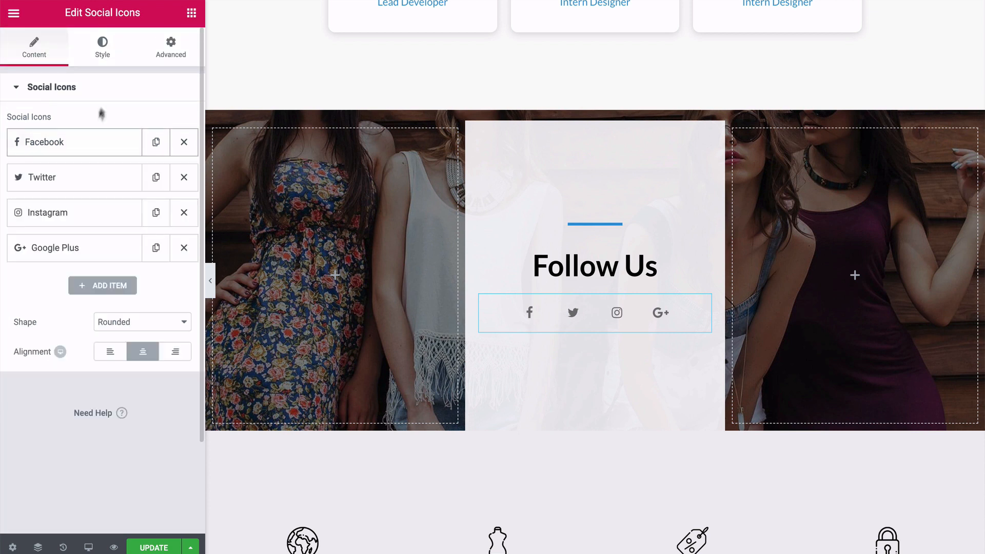
Set the social icons' color to Official Color and their size to 12.
click(102, 47)
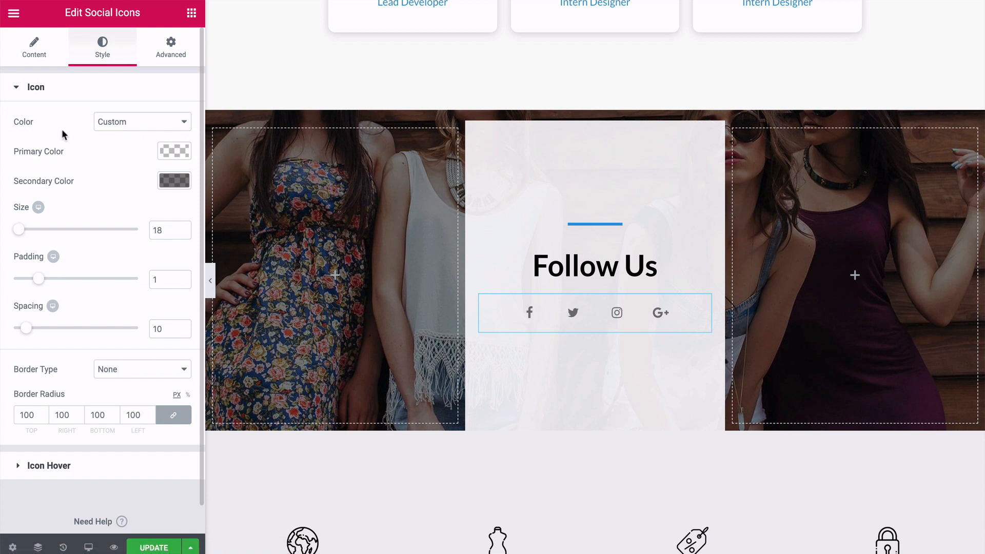
click(123, 125)
click(121, 111)
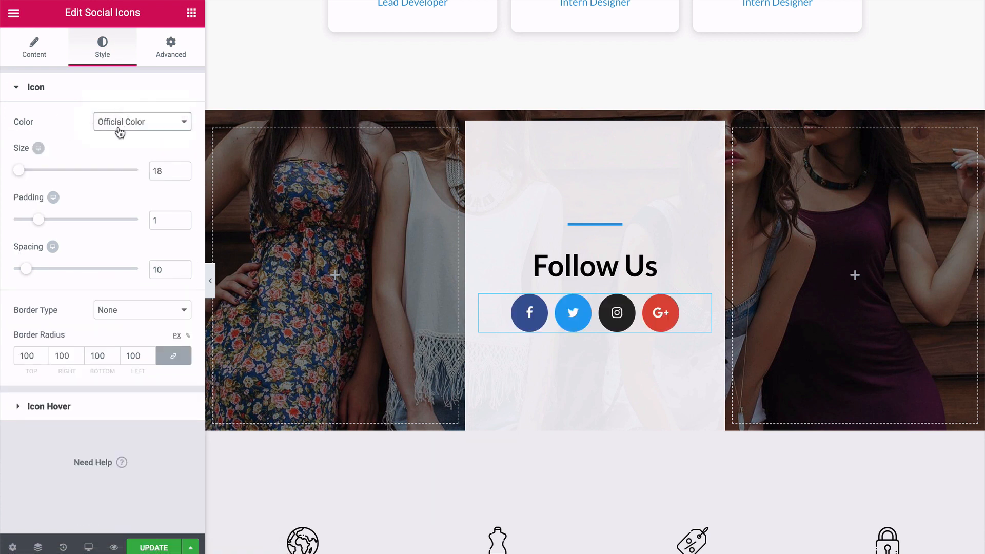
drag(25, 172, 22, 175)
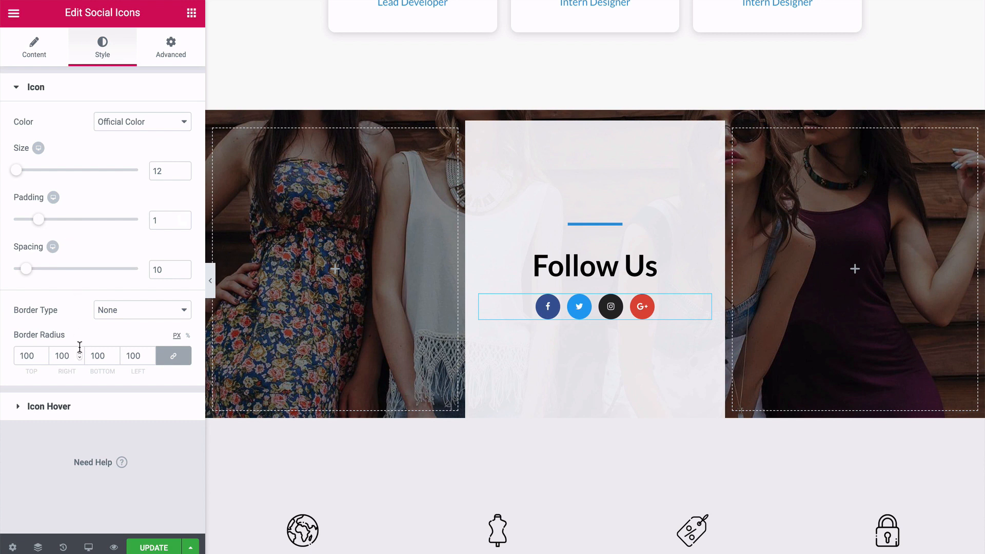
Apply the Grow hover animation to the social icons and return to the widget's content settings.
click(20, 409)
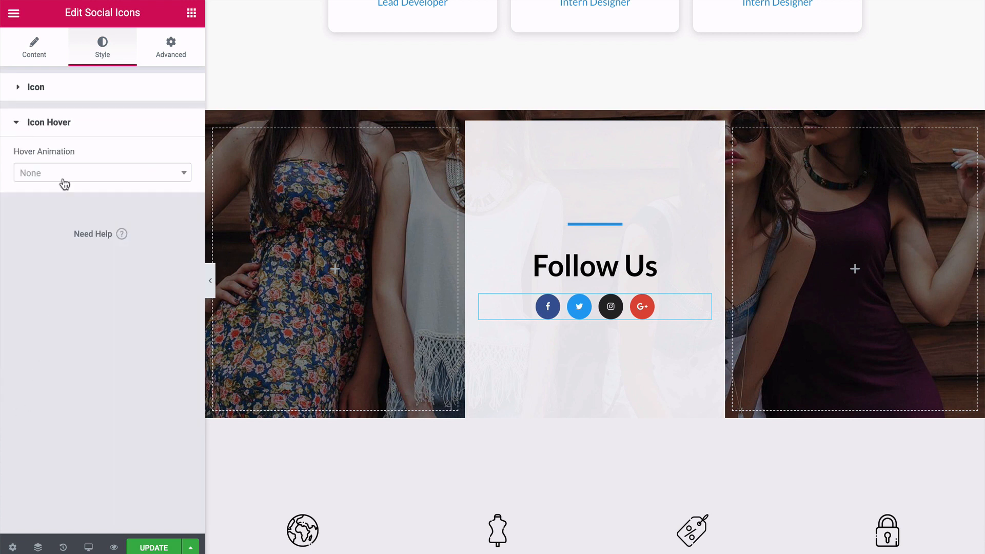
click(181, 175)
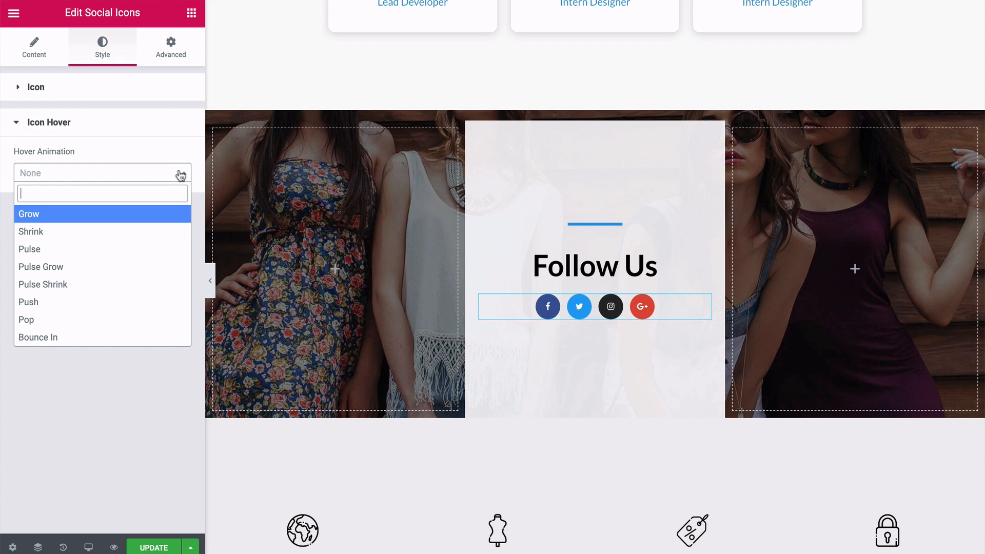
click(62, 221)
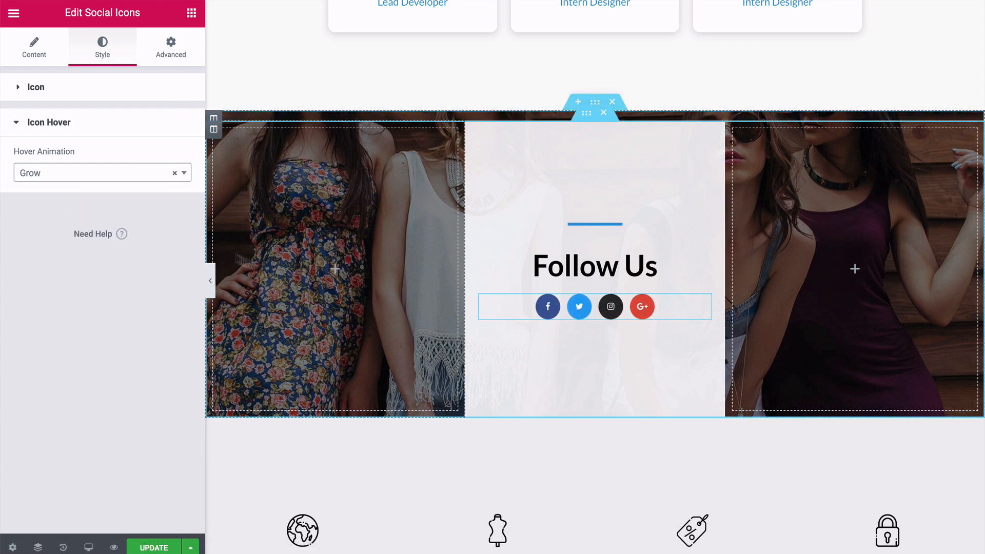
click(53, 126)
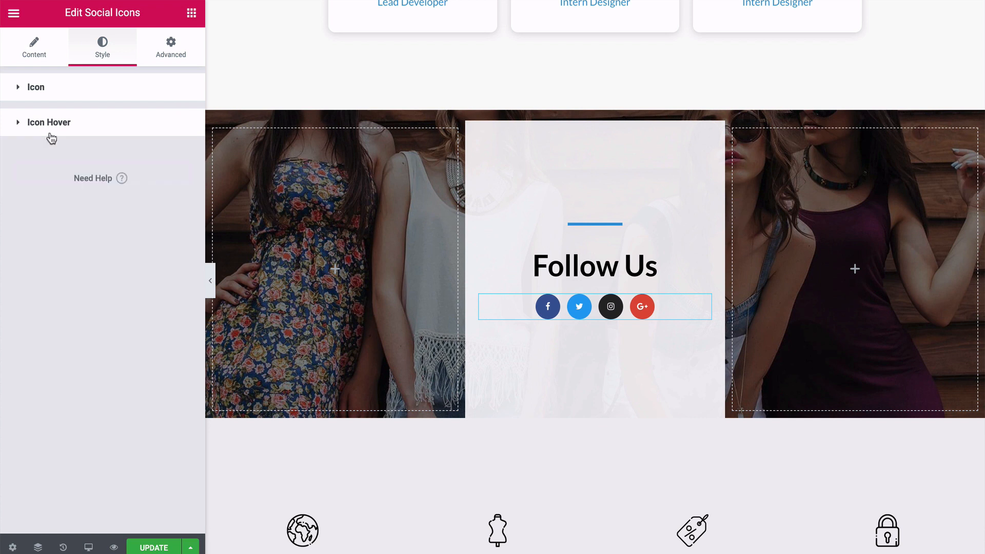
click(45, 90)
click(167, 55)
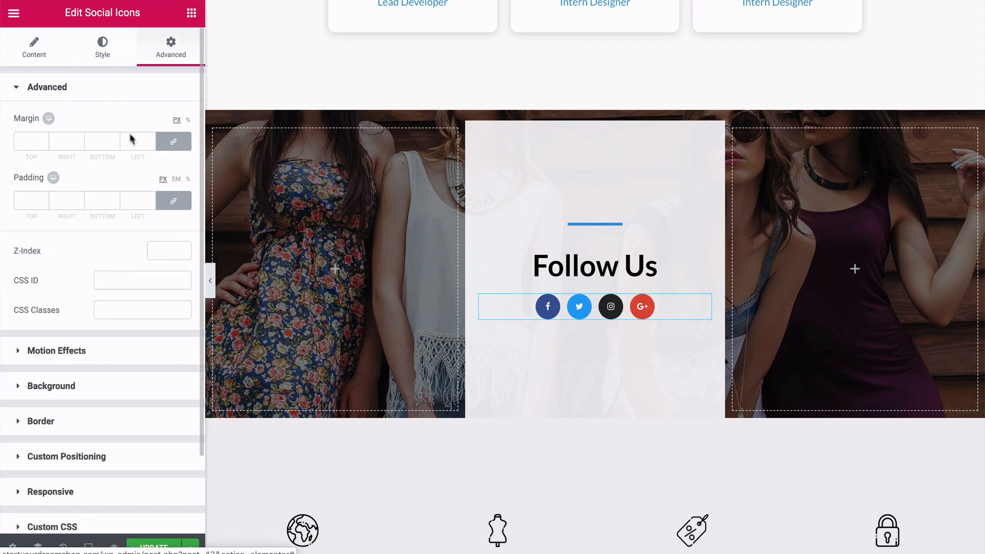
click(45, 57)
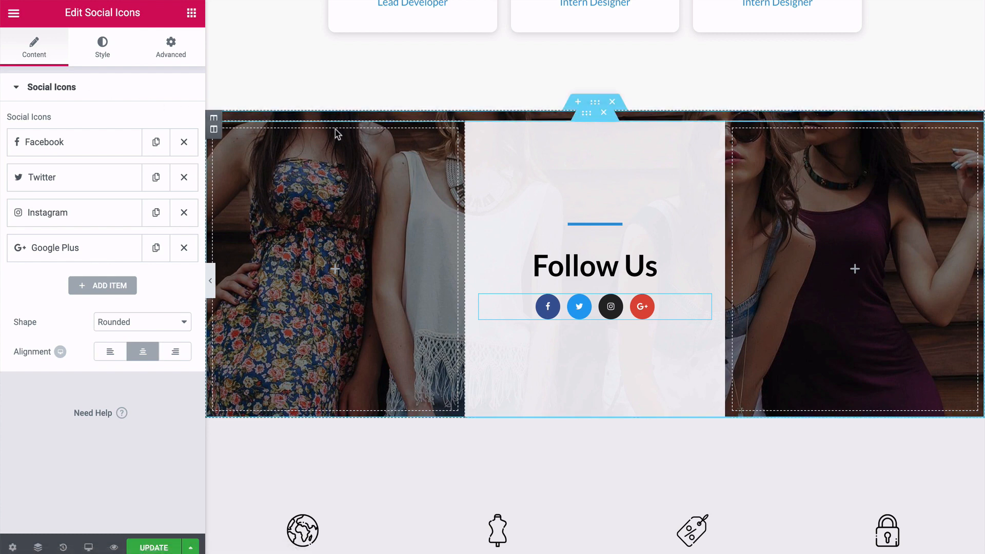
Open the Best Quality image box below the Follow Us section and examine its content options.
scroll(338, 134, down, 5)
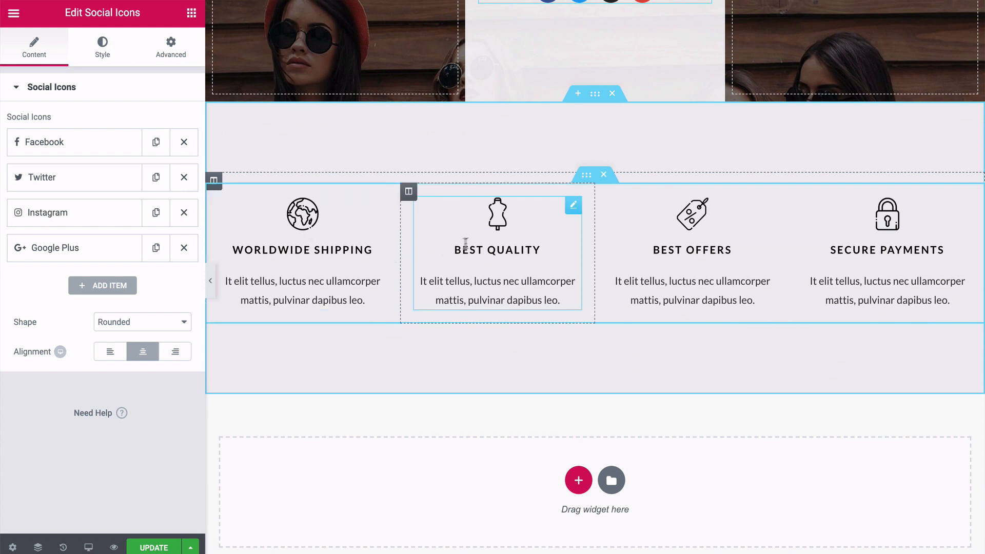
click(496, 224)
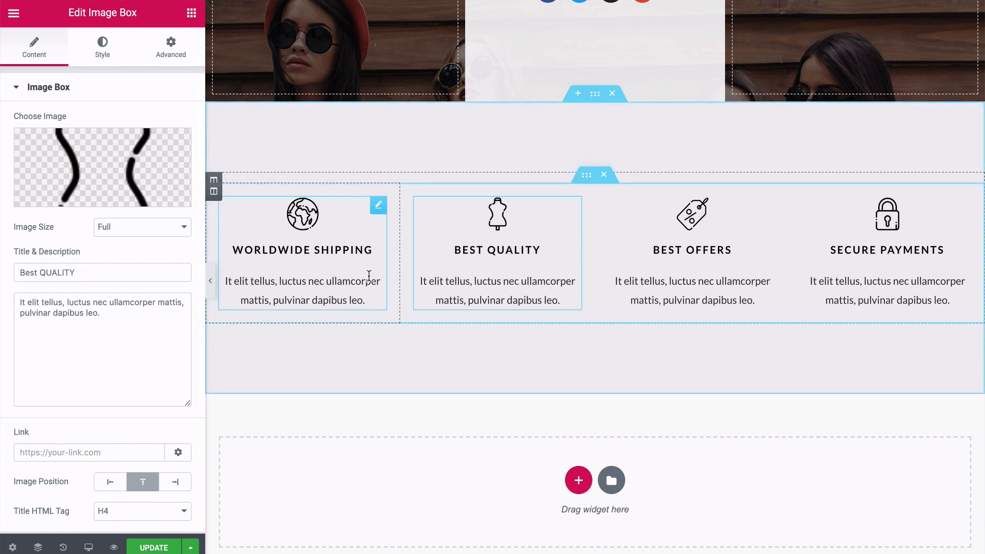
scroll(396, 253, up, 10)
scroll(432, 165, down, 10)
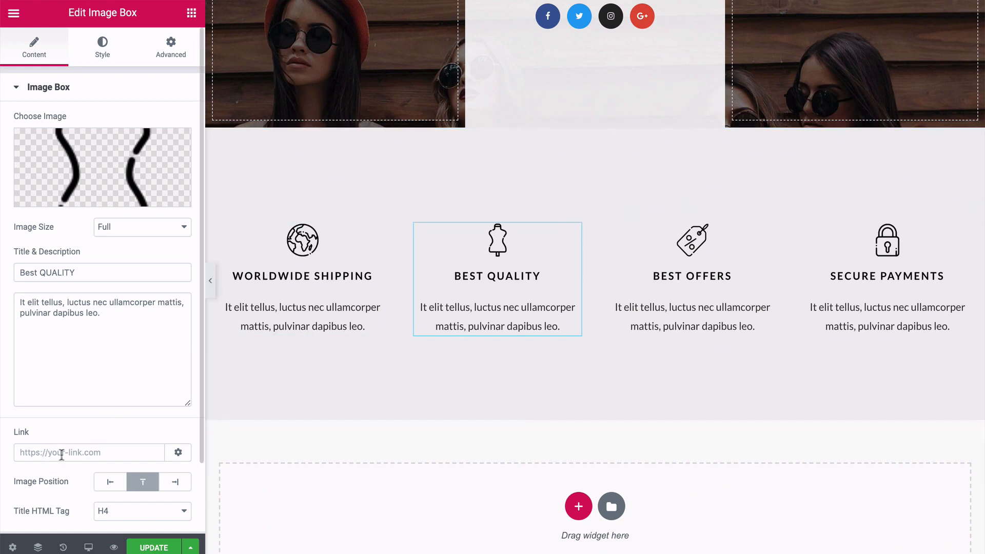
scroll(469, 282, down, 3)
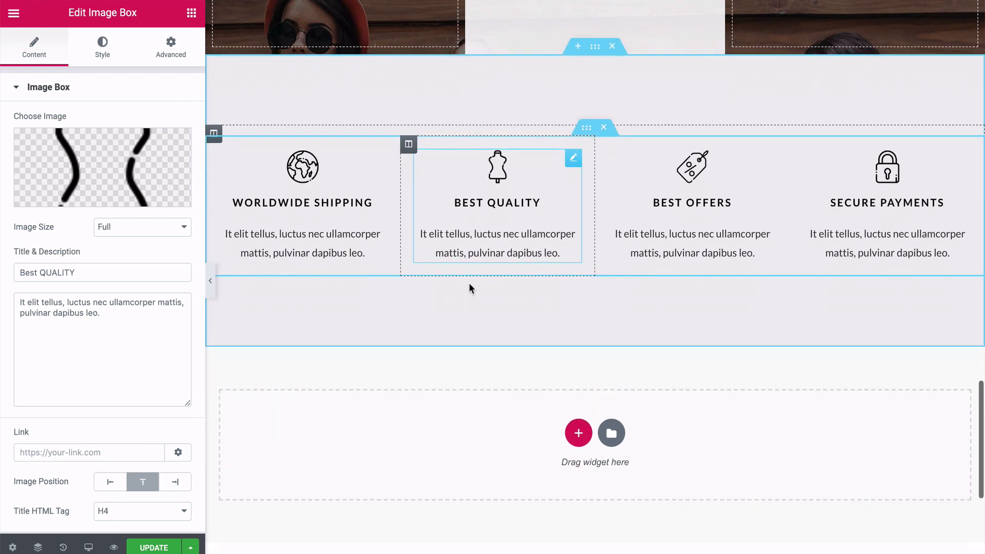
scroll(469, 288, up, 5)
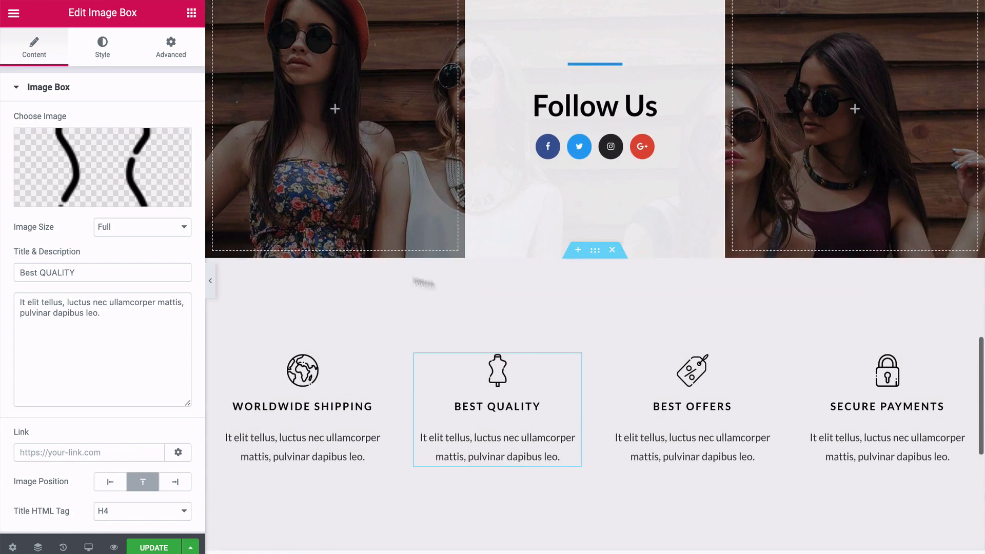
Preview the Our Team, Follow Us and feature sections with the editing panel hidden, then show the panel again.
click(212, 279)
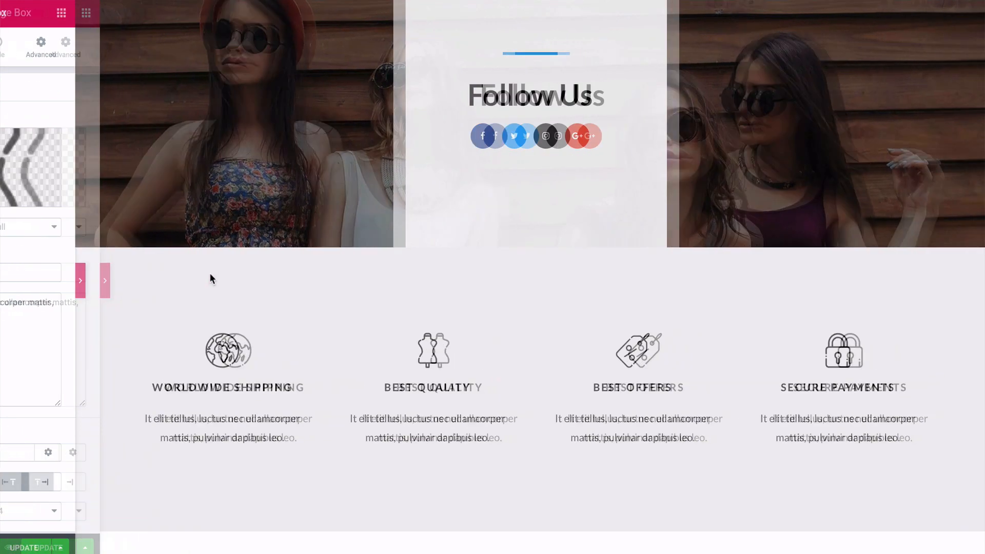
scroll(53, 270, down, 3)
scroll(53, 269, up, 8)
scroll(53, 274, down, 2)
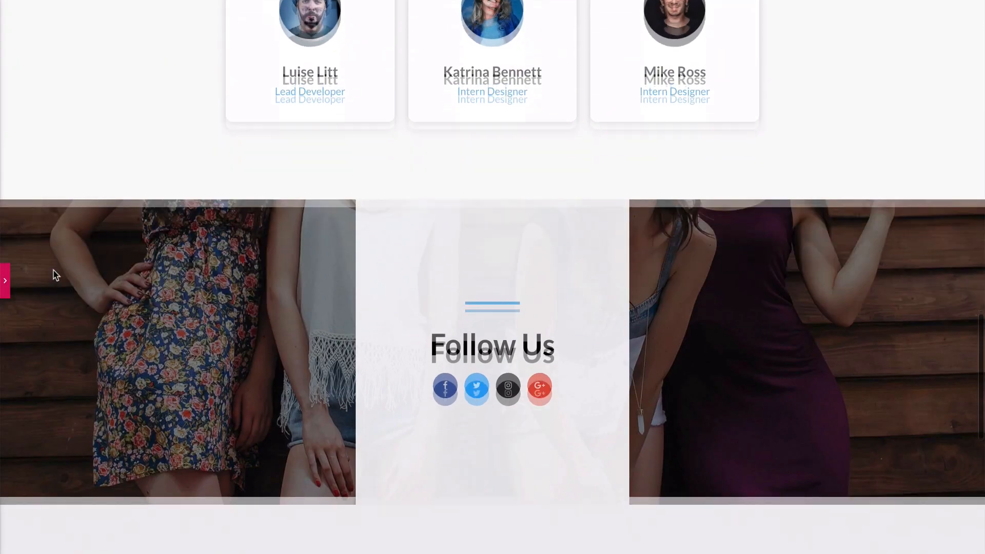
click(5, 280)
Move the Follow Us section up between the Who We Are and Our Team sections.
scroll(544, 298, up, 3)
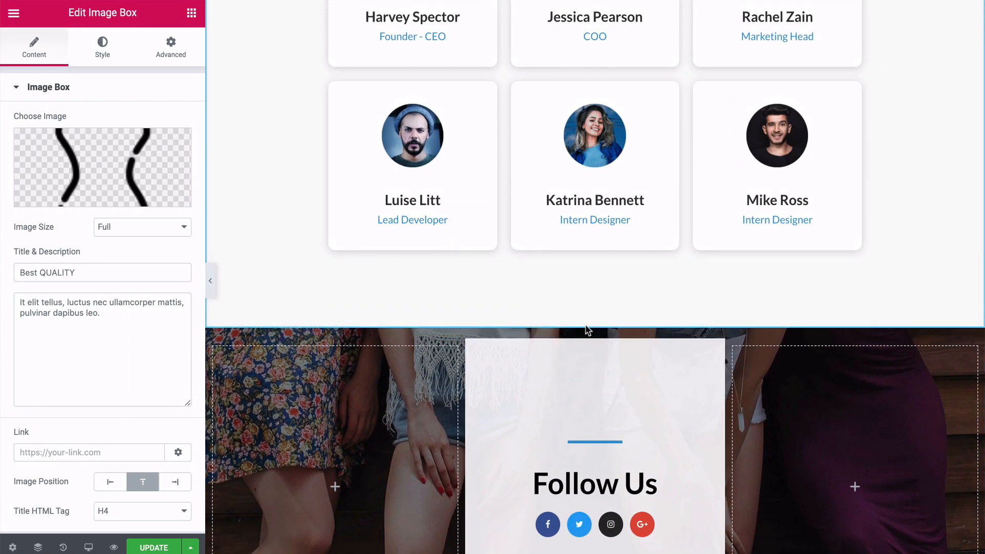
mouse_move(590, 329)
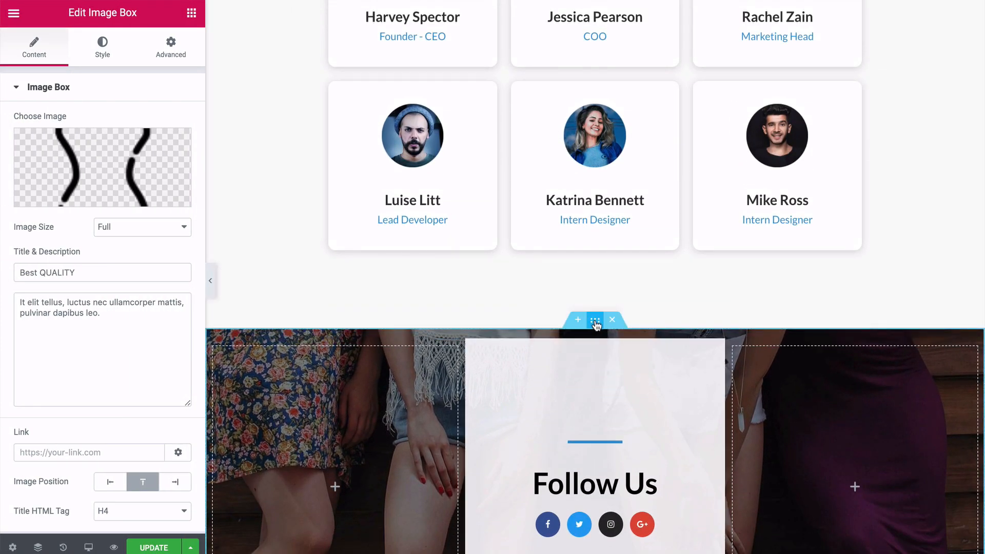
drag(596, 321, 558, 195)
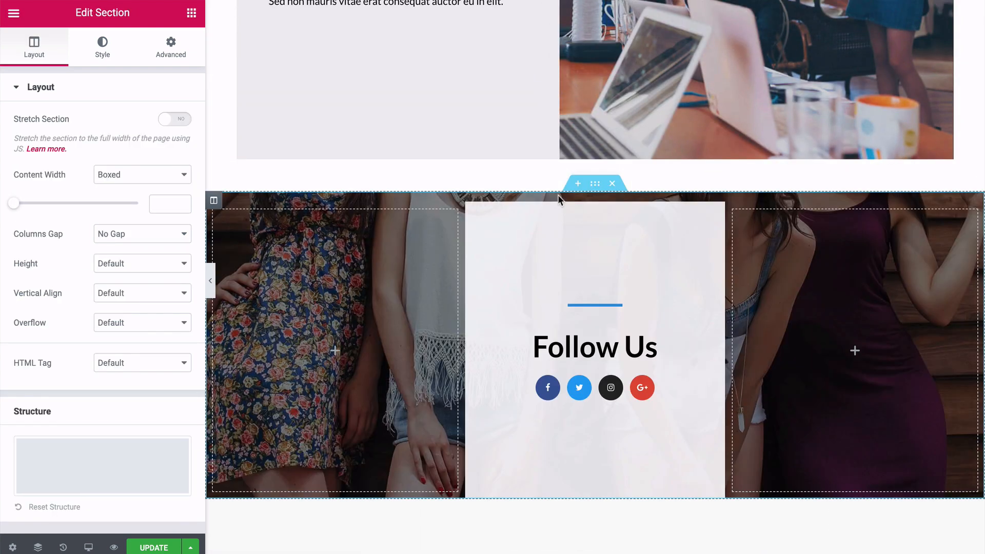
scroll(399, 279, down, 4)
scroll(399, 279, up, 7)
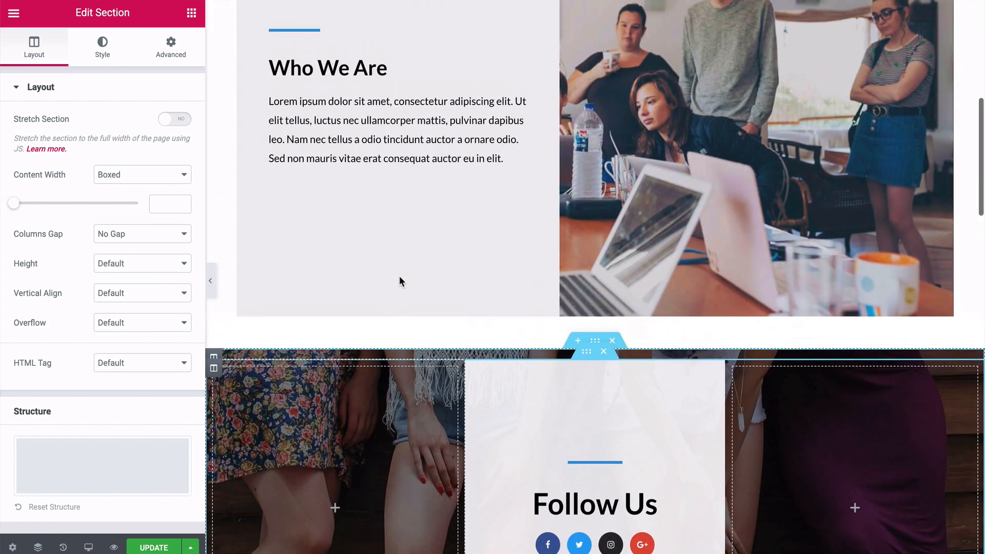
Move the Follow Us section back below the Our Team section, above the row of feature boxes.
scroll(400, 279, down, 4)
scroll(400, 279, up, 8)
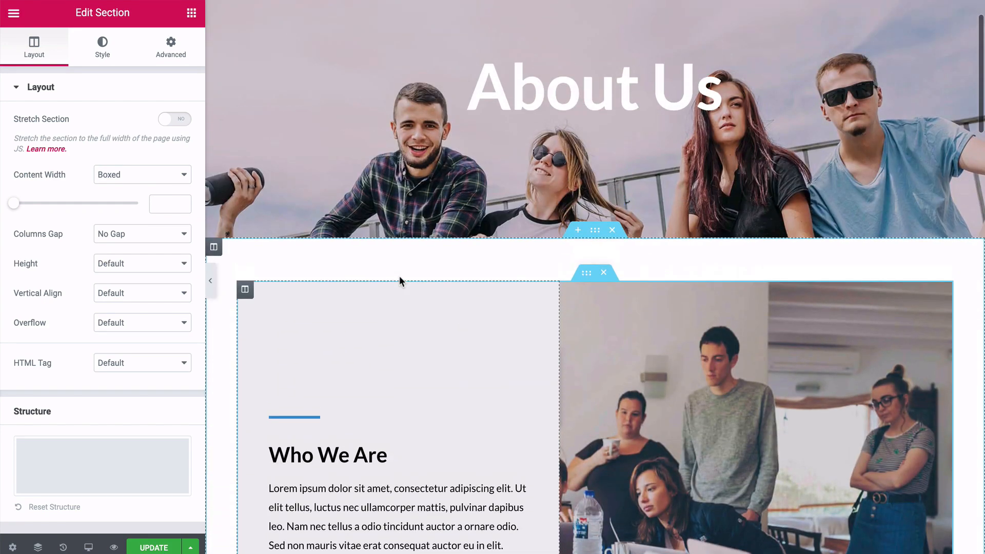
scroll(399, 280, down, 4)
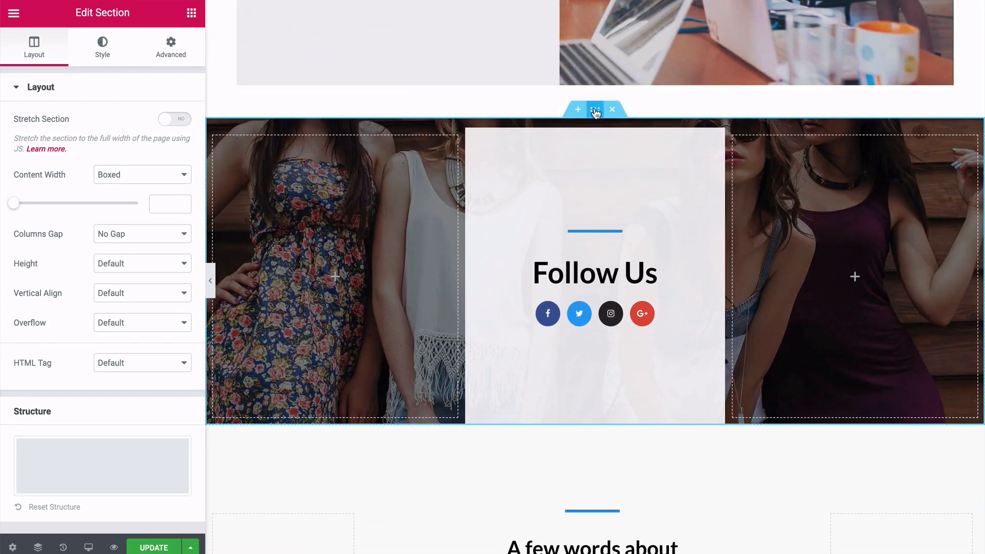
drag(596, 110, 576, 323)
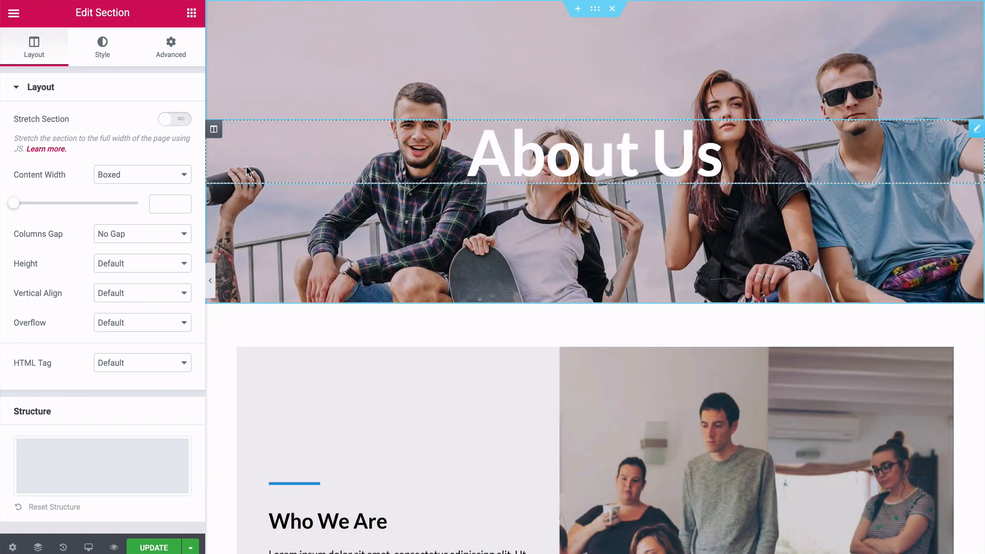
Move the Follow Us section to the end of the page content, below the row of feature boxes.
scroll(247, 169, down, 13)
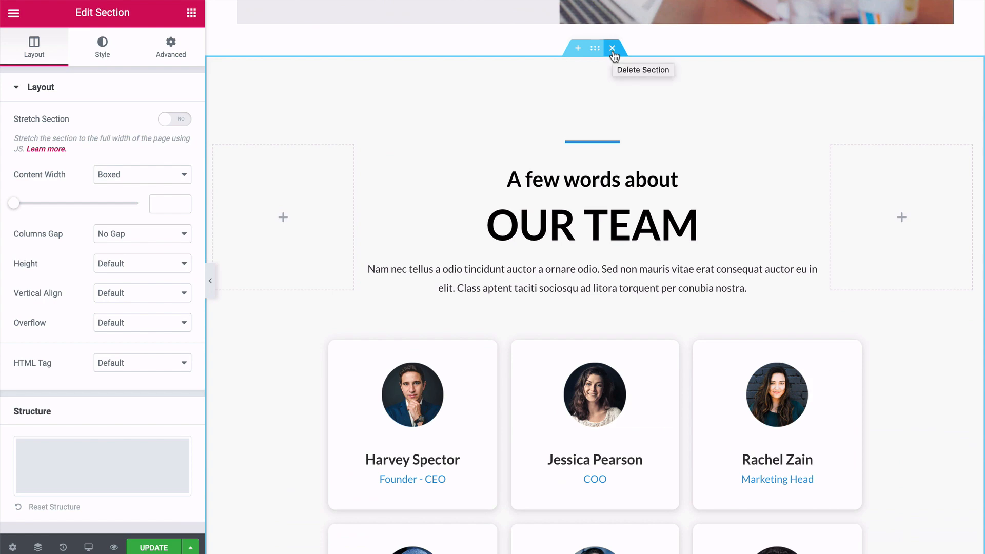
scroll(580, 112, down, 10)
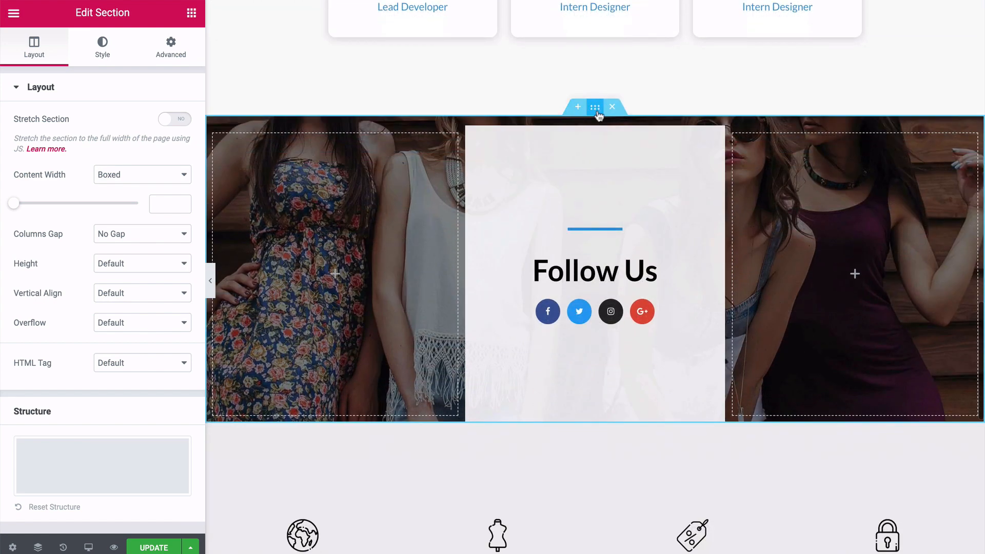
scroll(614, 110, down, 4)
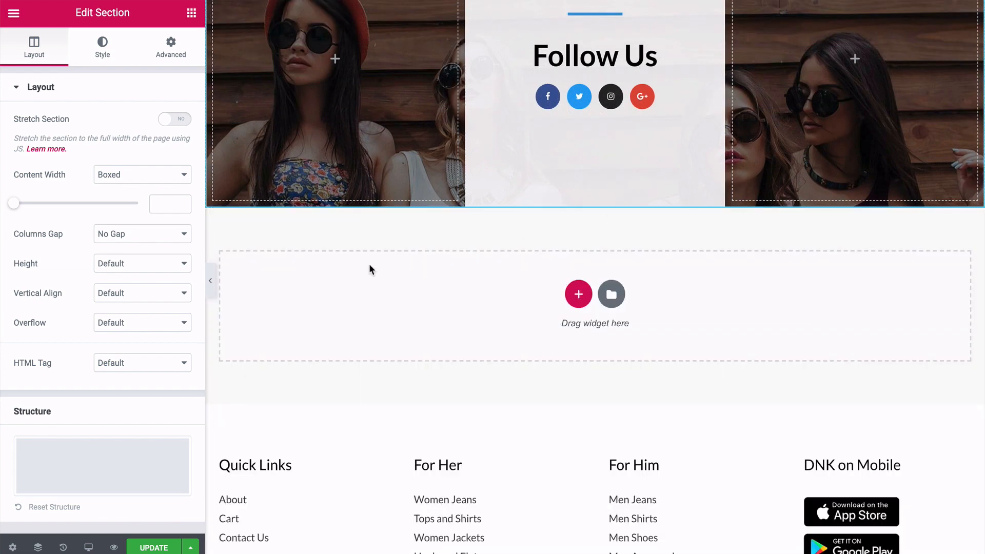
Delete the second row of three team member cards from the Our Team section.
scroll(369, 267, up, 12)
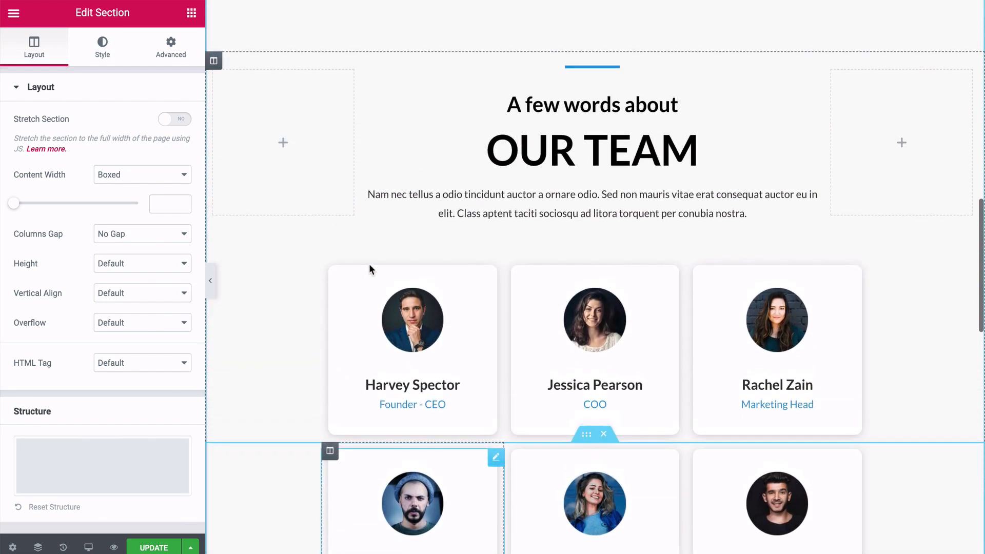
scroll(369, 267, down, 8)
scroll(370, 267, up, 3)
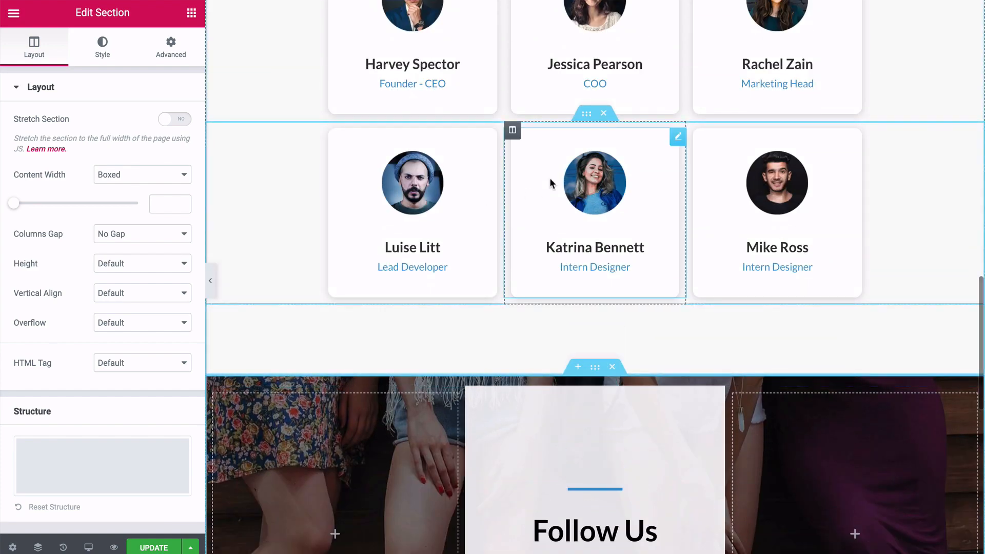
click(604, 113)
scroll(372, 217, up, 4)
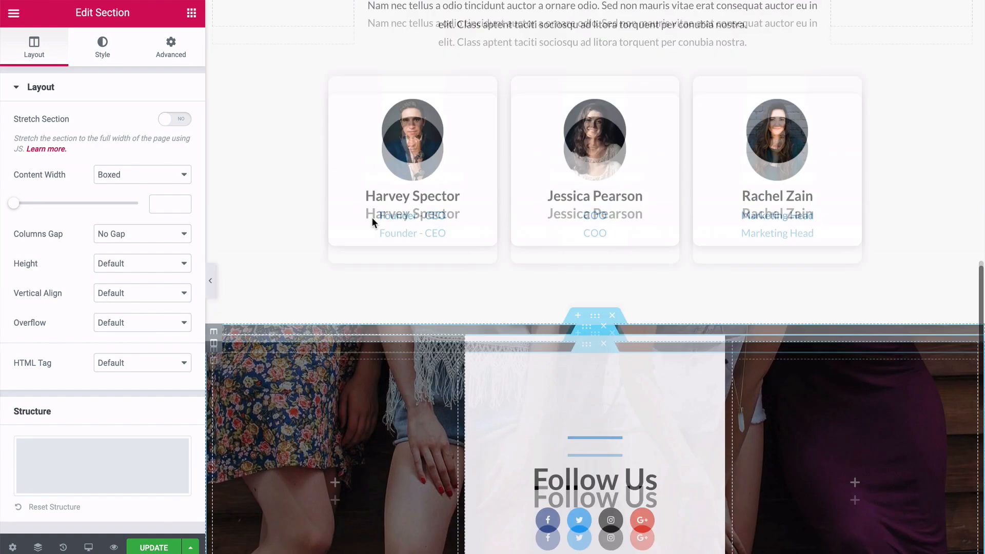
scroll(253, 237, down, 5)
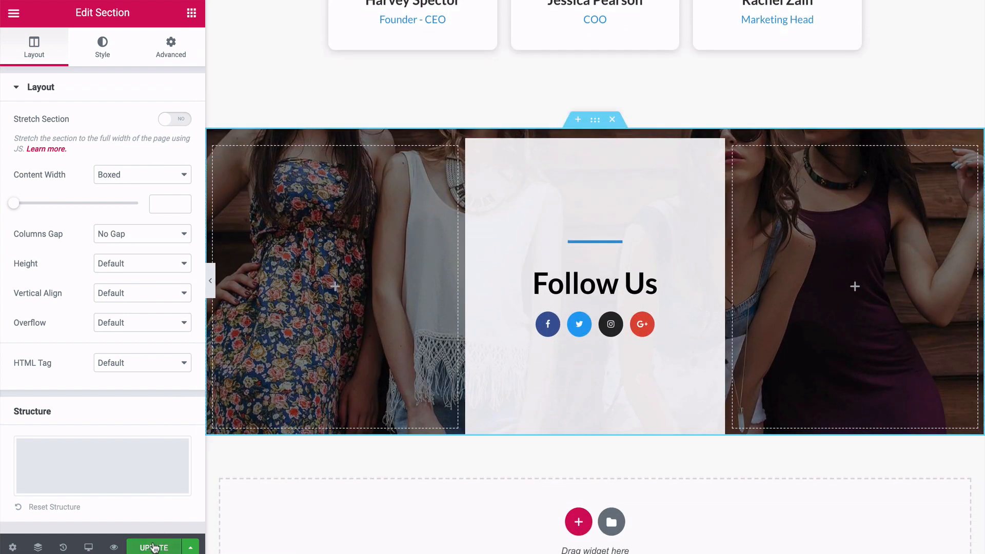
Update the About page and preview it up to the hero with the editing panel hidden, then show the panel again.
click(155, 546)
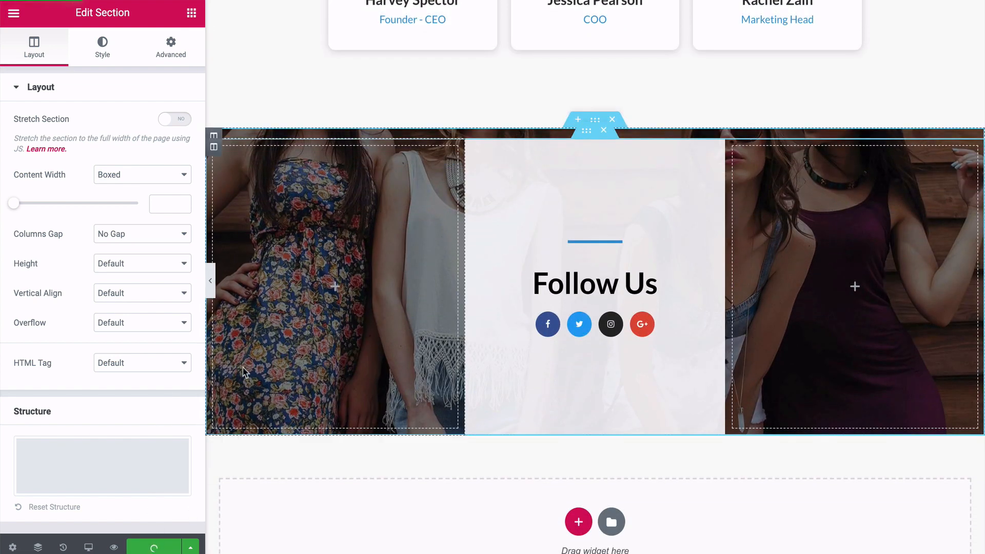
click(210, 280)
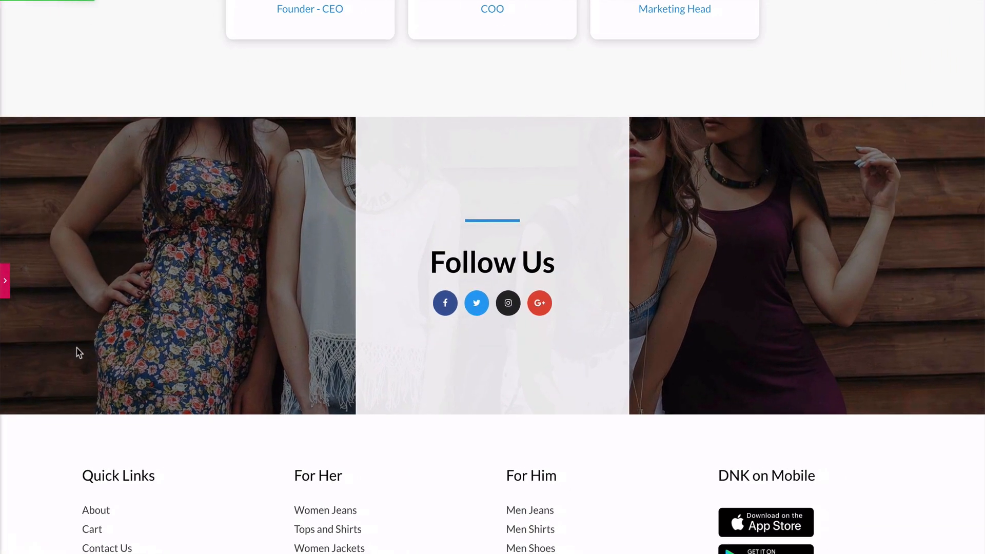
scroll(77, 349, up, 15)
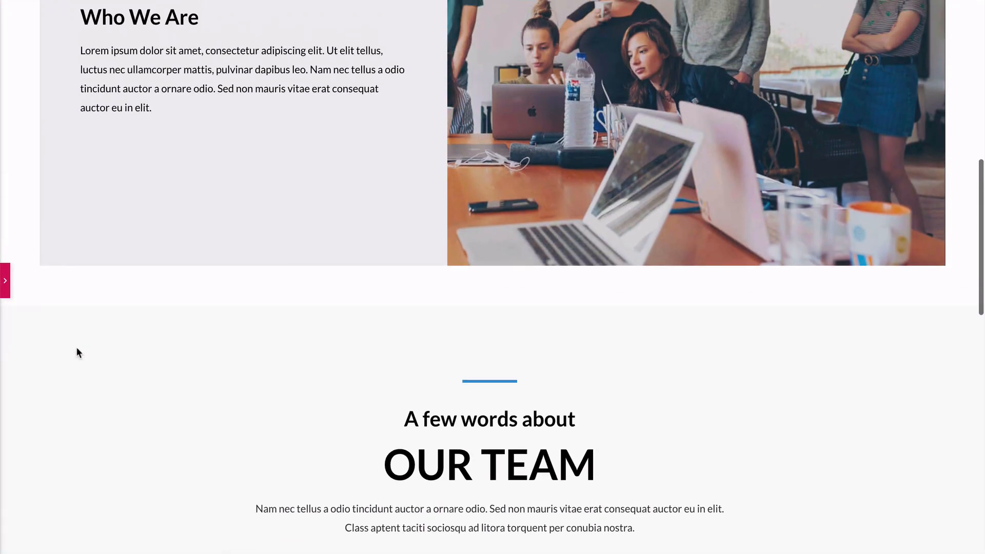
scroll(77, 349, up, 3)
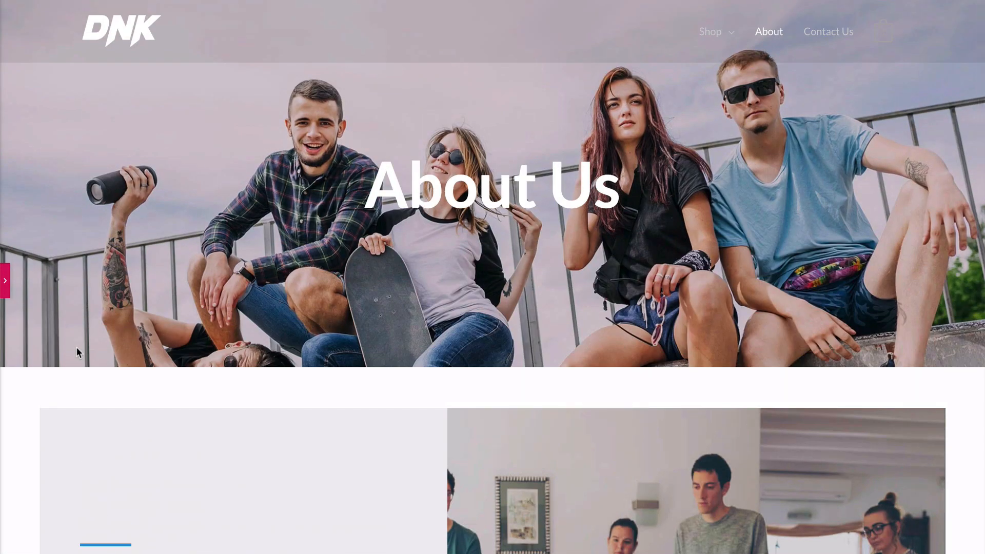
click(6, 281)
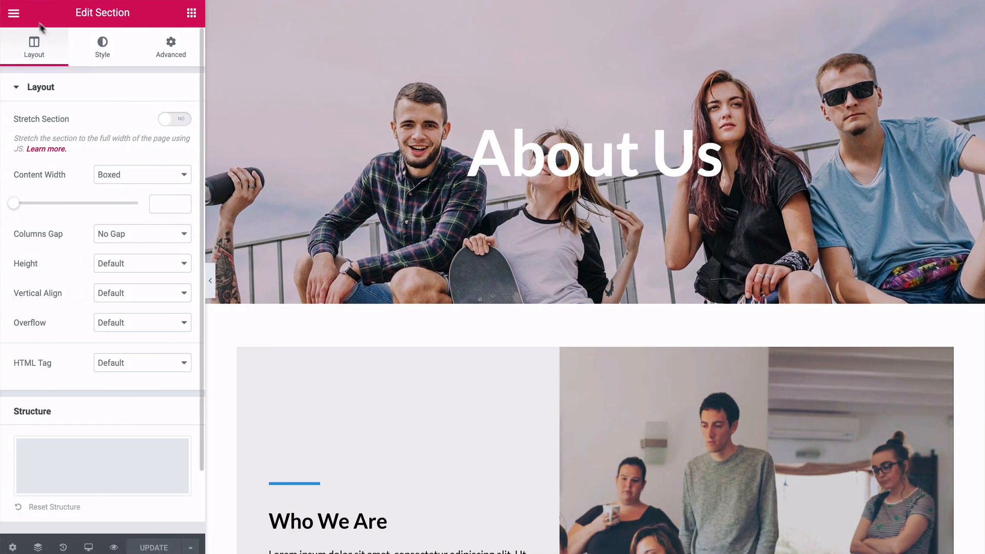
Exit Elementor to the WordPress dashboard and open the Contact Us page from the list of all pages in Elementor.
click(13, 14)
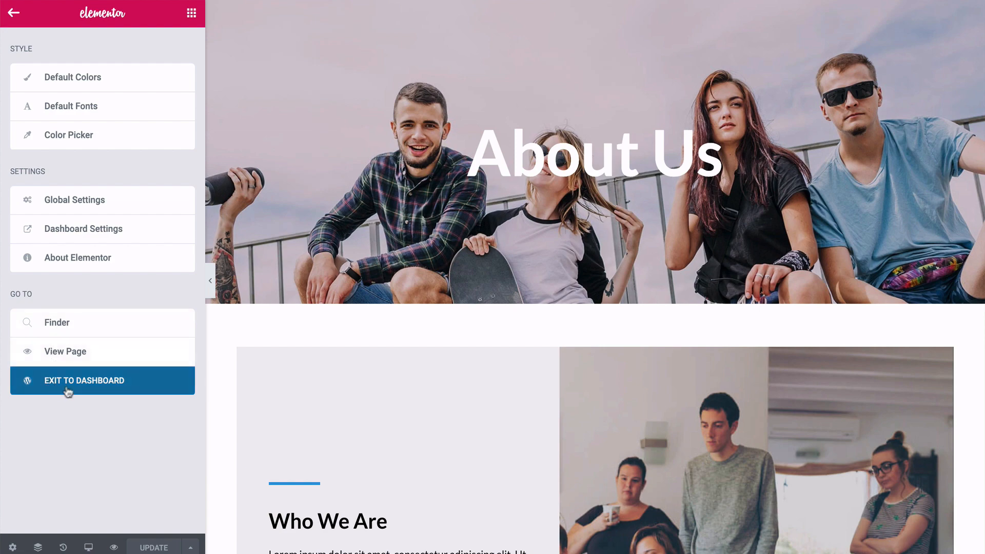
click(82, 381)
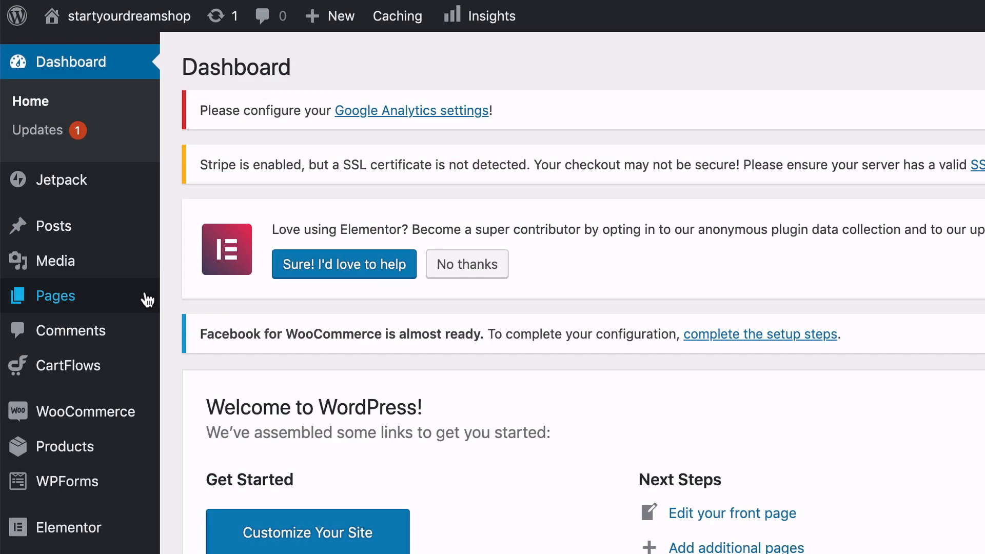
mouse_move(95, 207)
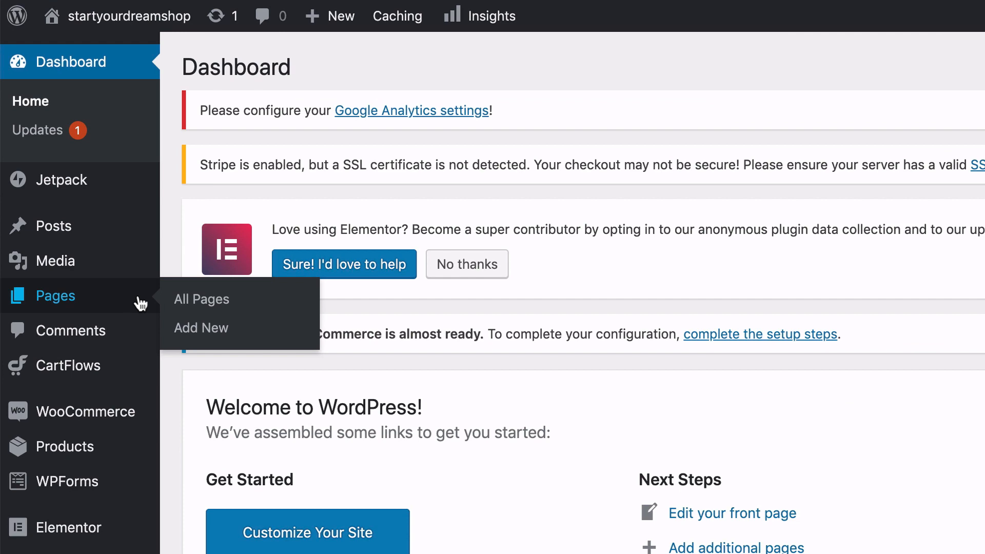
click(182, 302)
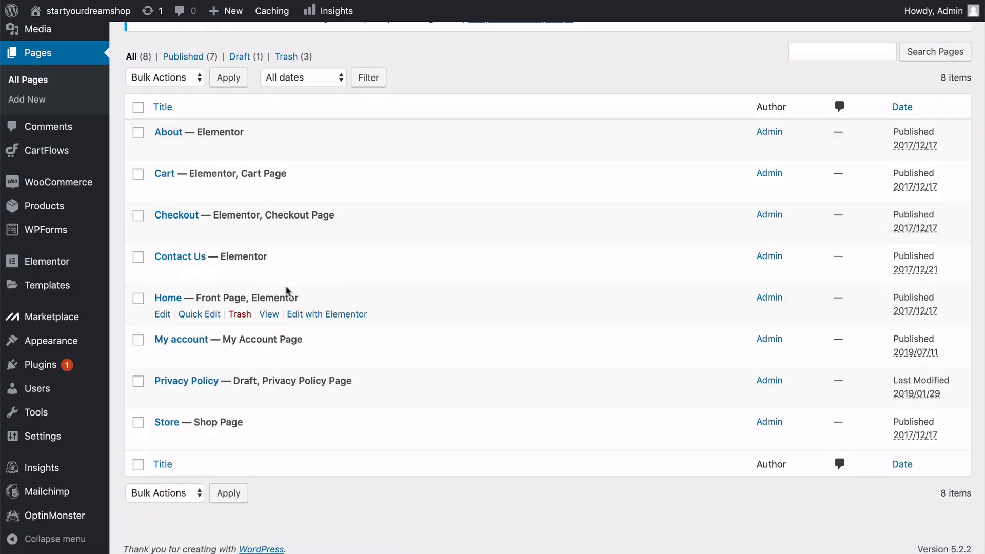
click(306, 277)
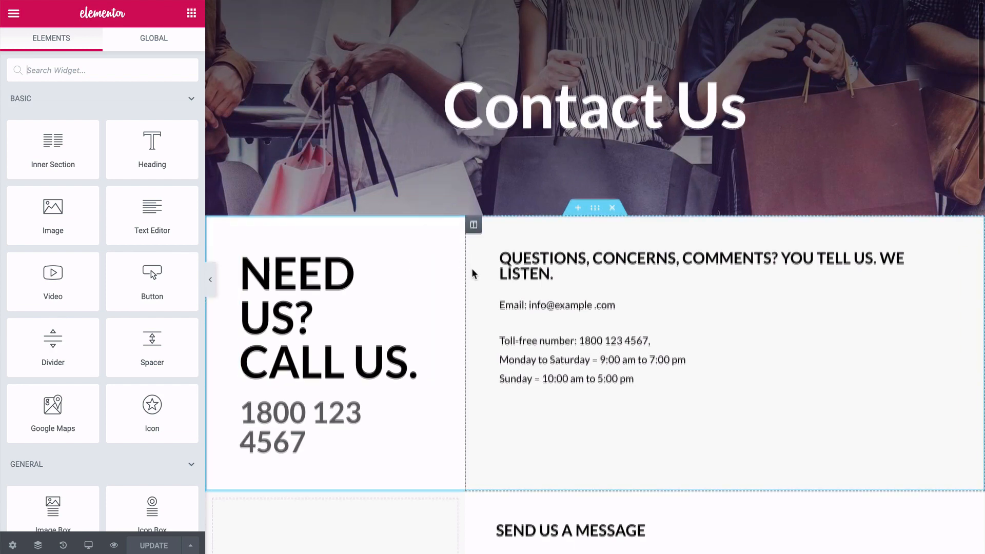
Look over the Contact Us page's hero, contact details, message form and feature row.
scroll(472, 267, down, 5)
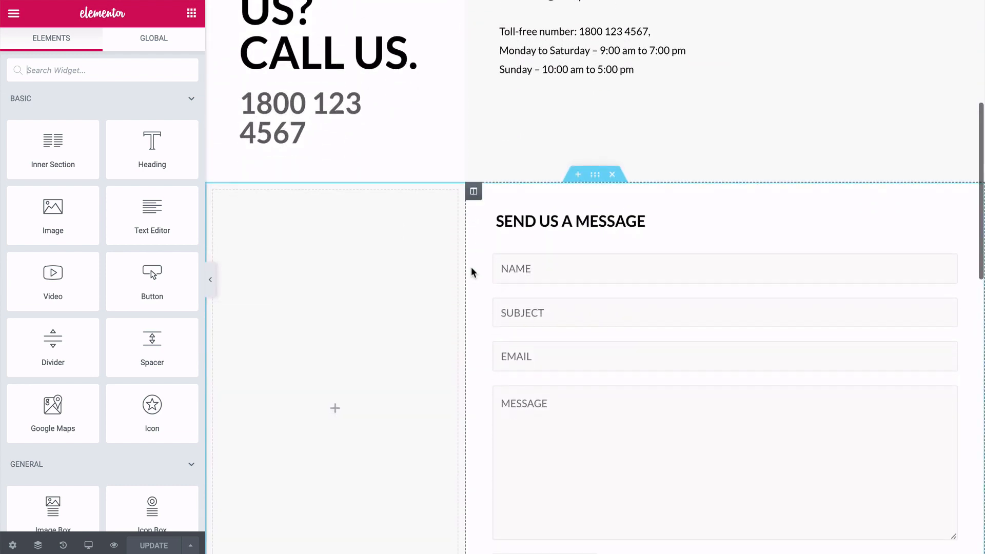
scroll(471, 273, down, 2)
scroll(471, 273, down, 1)
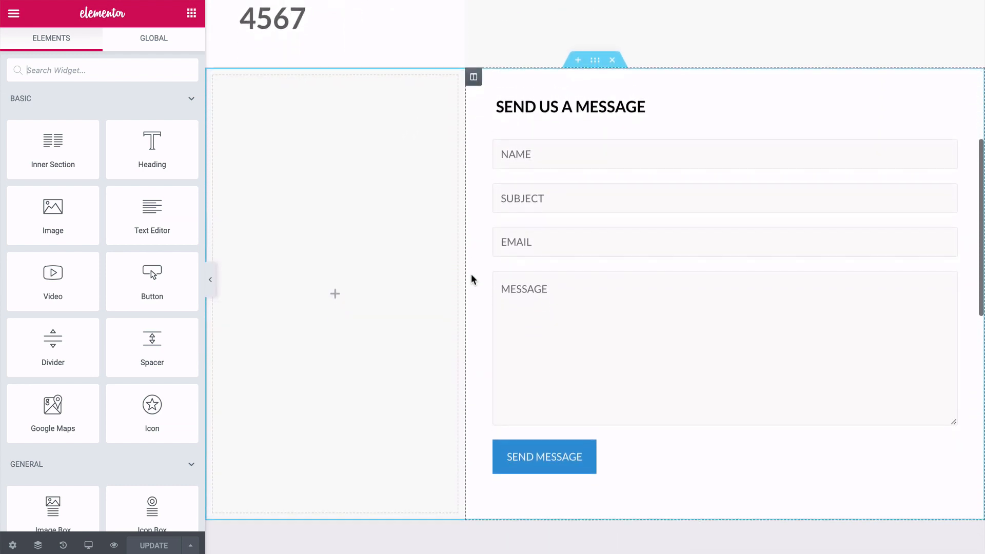
scroll(472, 273, down, 1)
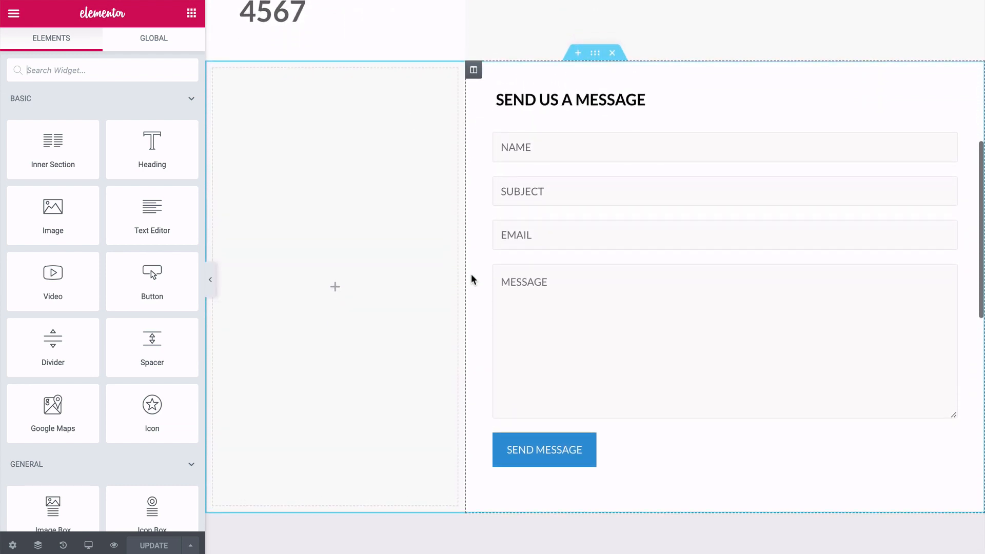
scroll(471, 274, up, 8)
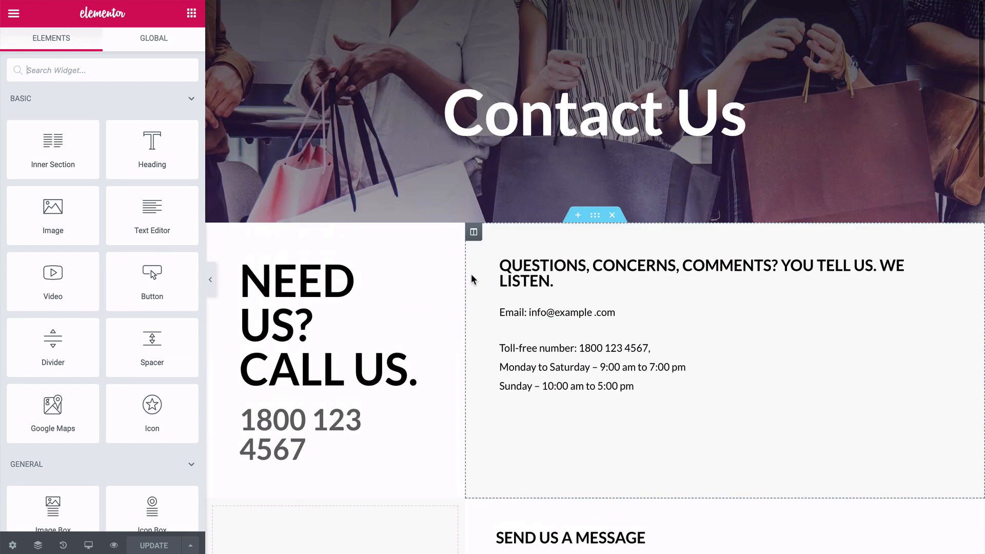
scroll(471, 274, down, 8)
scroll(471, 273, down, 10)
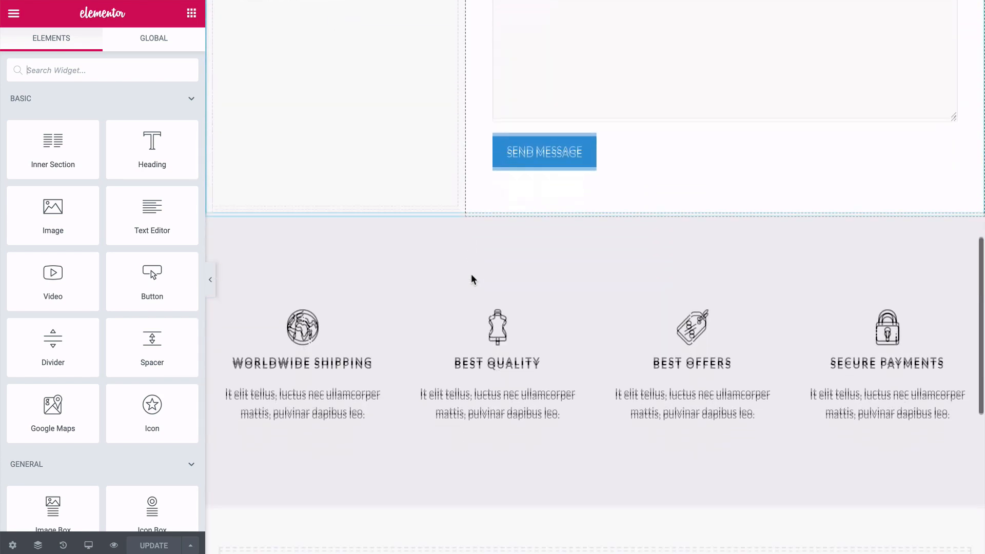
scroll(471, 273, up, 5)
scroll(471, 277, up, 10)
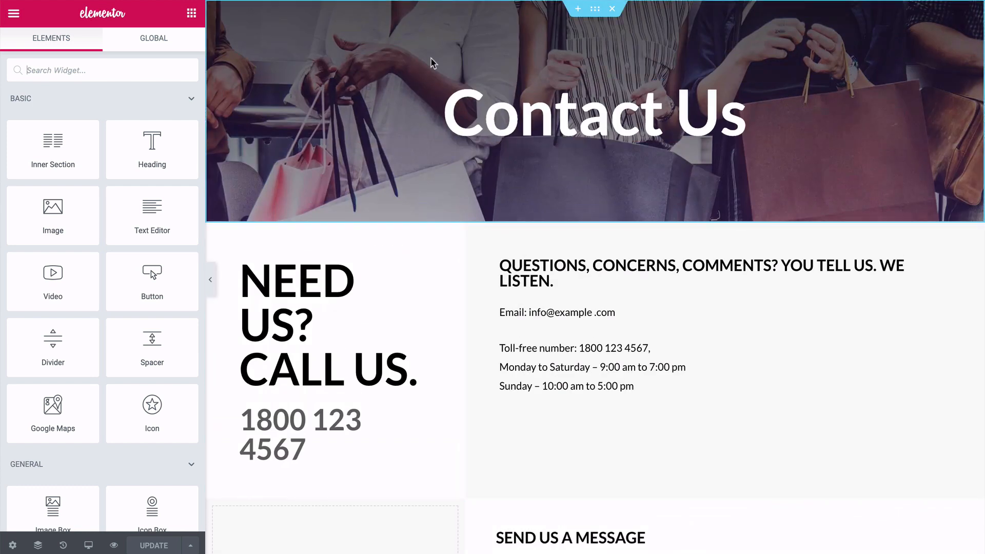
Examine the hero section's background style and the Contact Us heading's style and content settings.
click(595, 9)
click(106, 53)
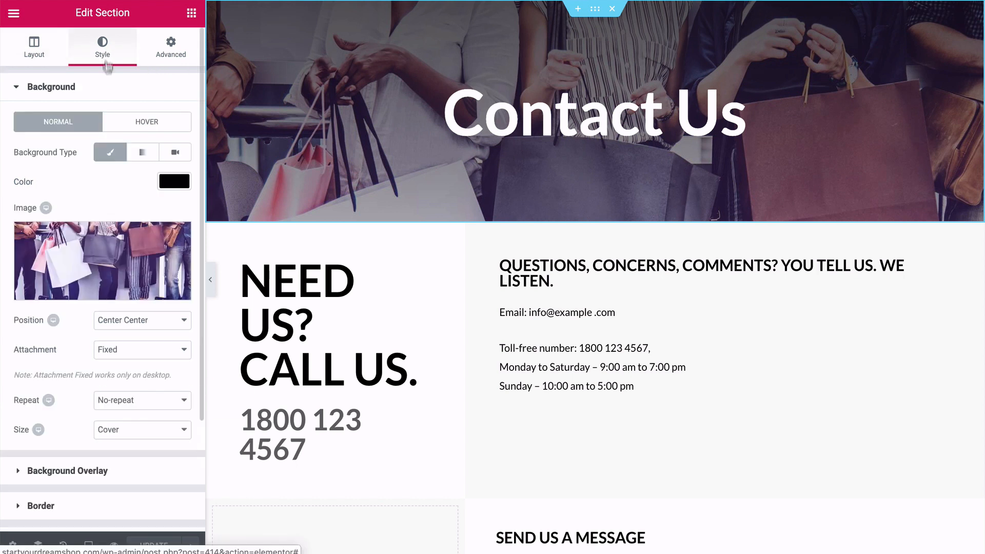
click(517, 121)
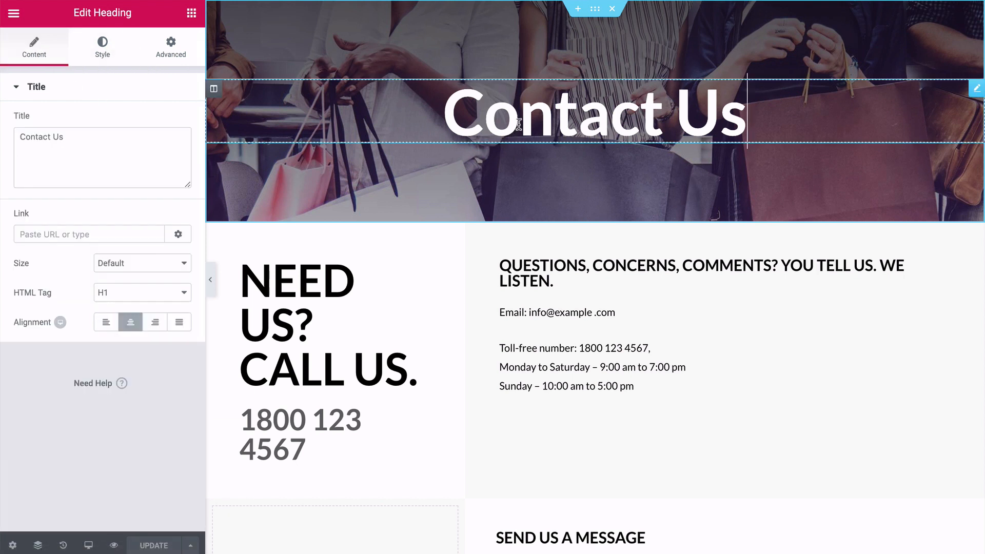
click(87, 53)
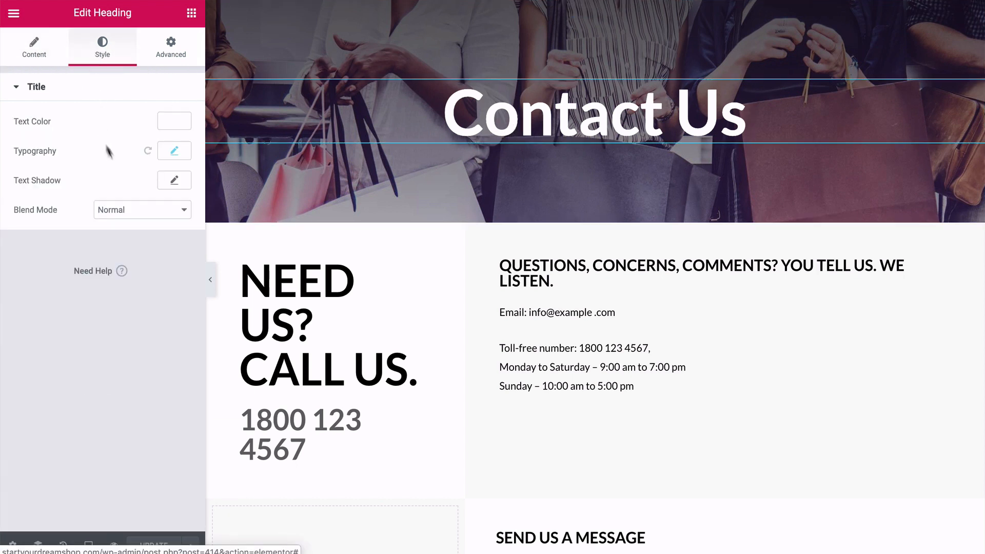
click(41, 58)
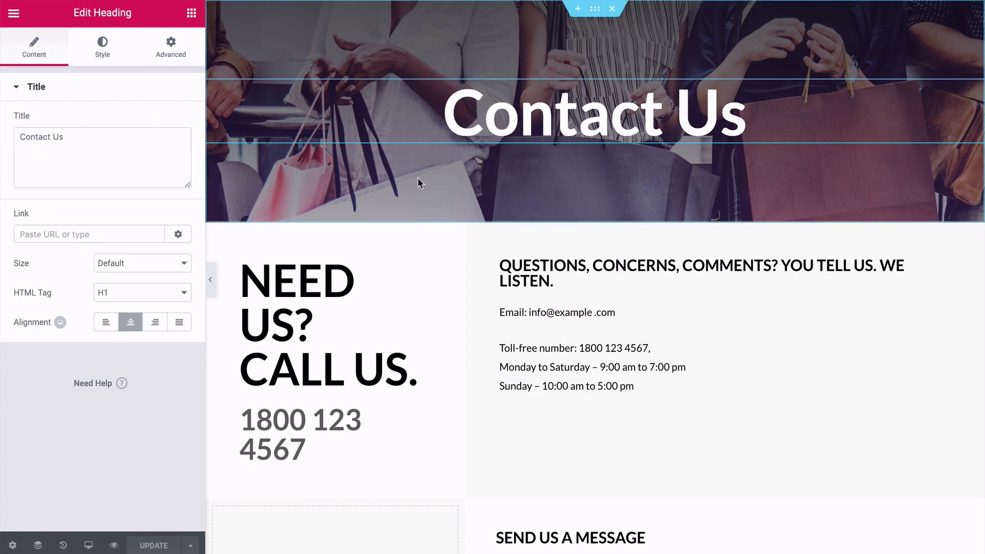
Link the e-mail address in the contact details text to a mailto: link containing the store's contact e-mail.
scroll(417, 177, down, 4)
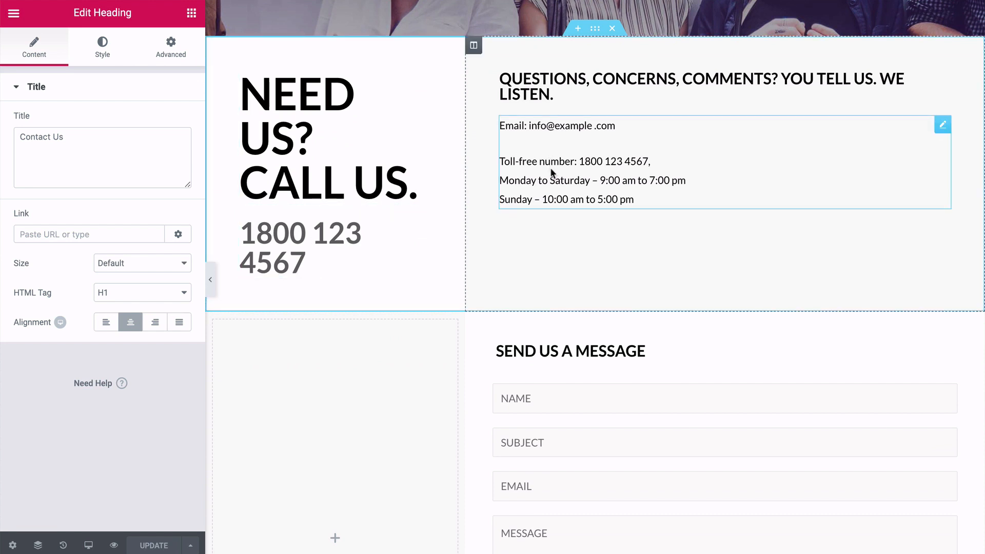
click(545, 125)
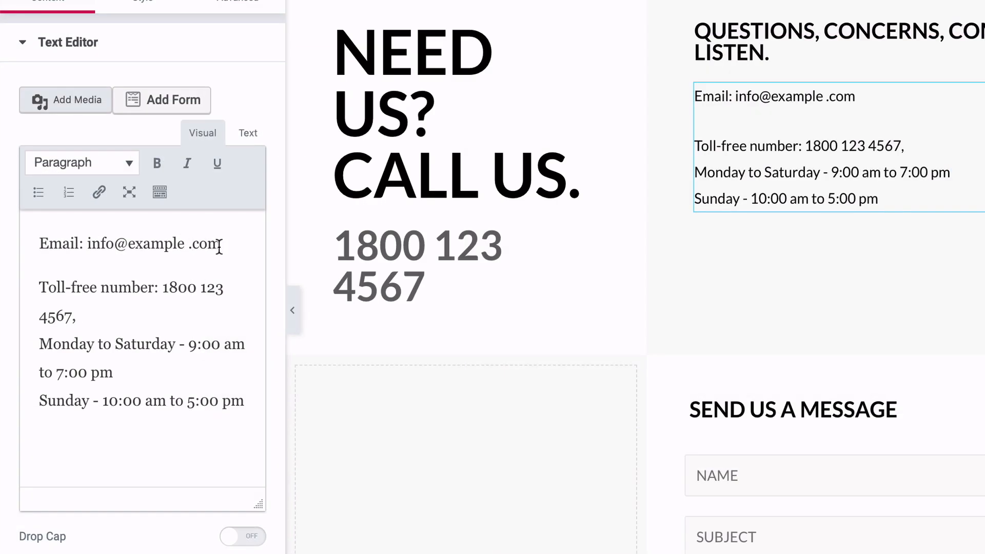
click(220, 244)
drag(220, 244, 87, 242)
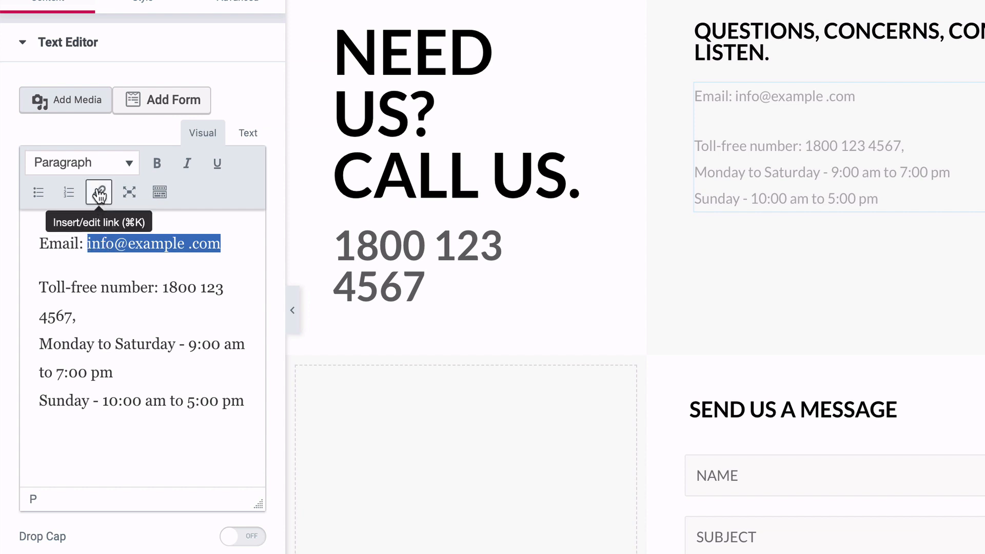
click(99, 194)
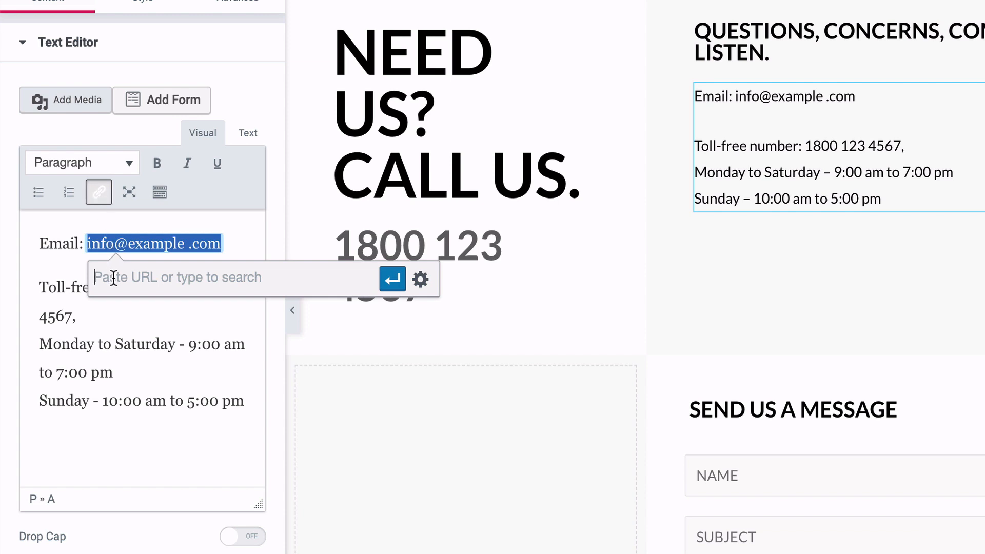
text(mailto)
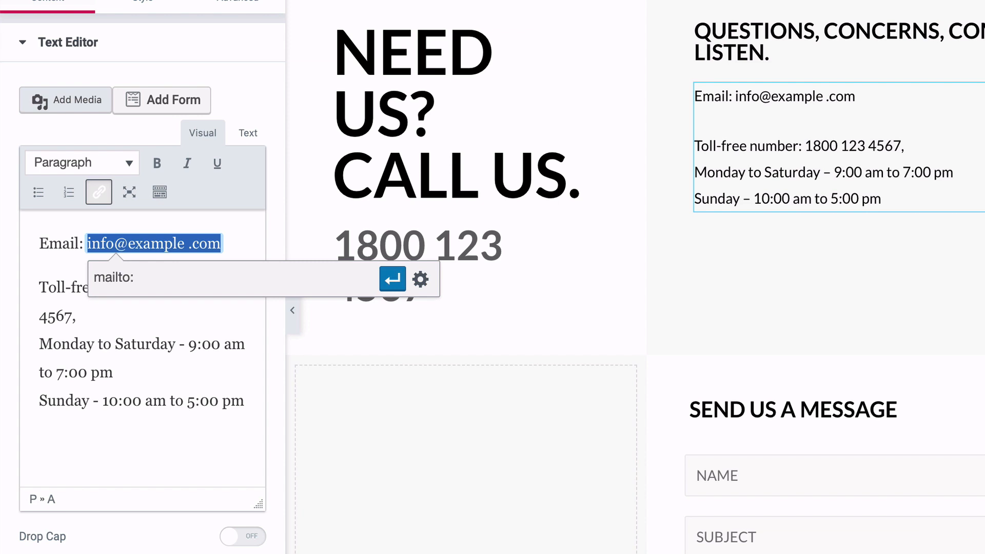
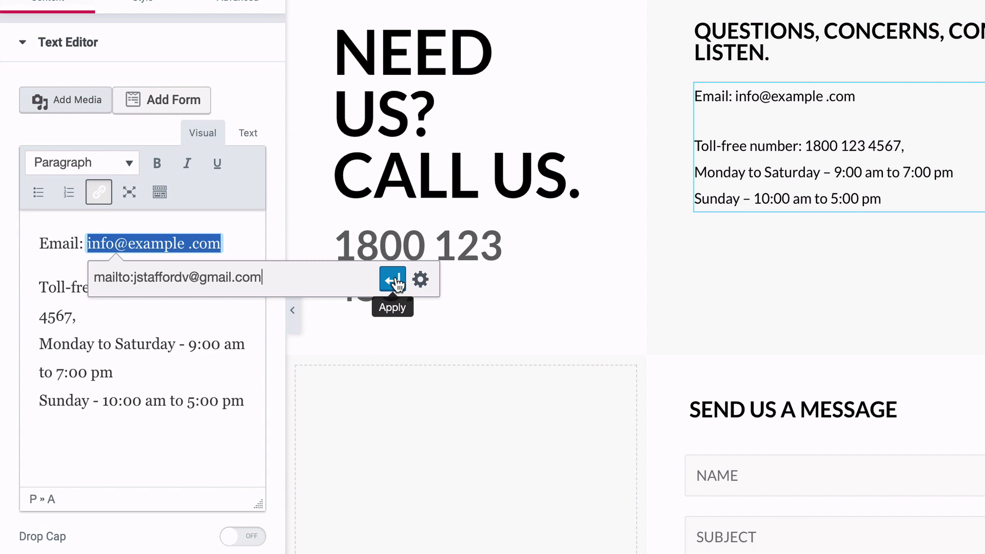
click(393, 280)
click(245, 310)
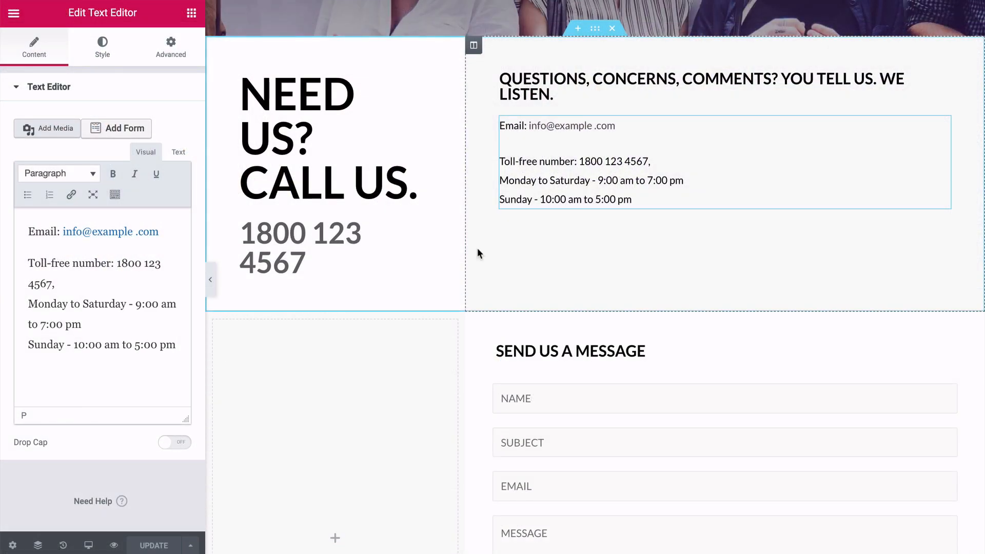
Open the shortcode settings of the Send Us a Message form to check which WPForms form it uses.
scroll(478, 248, down, 3)
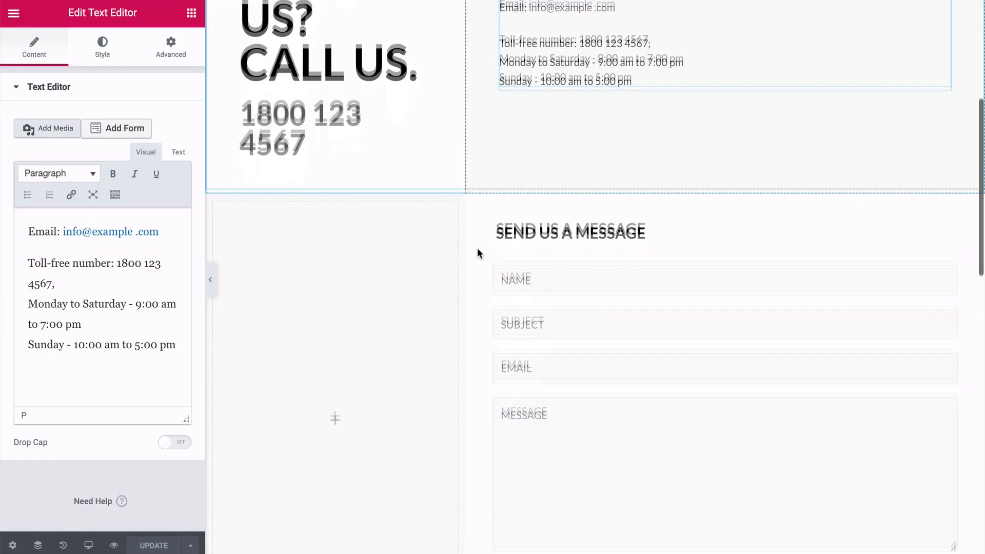
scroll(477, 248, down, 3)
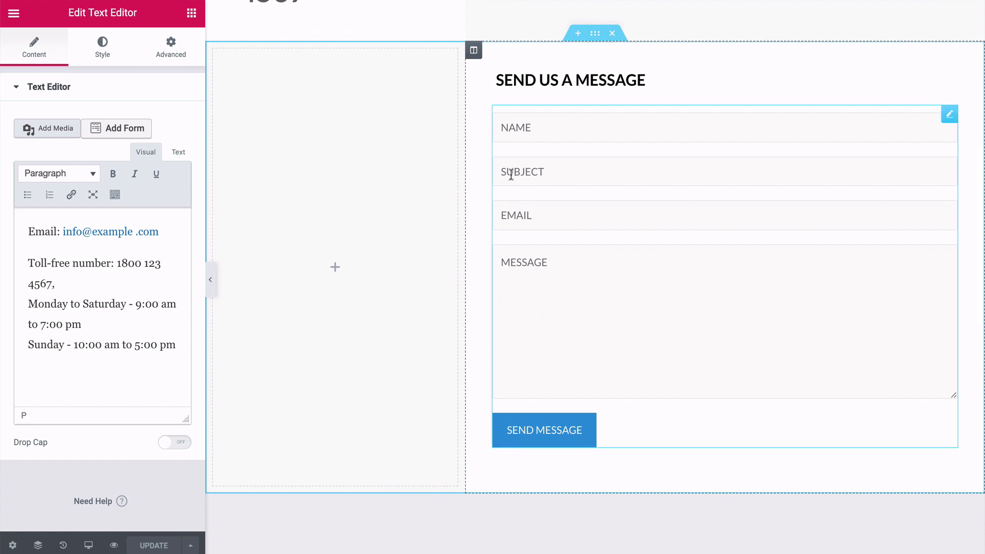
click(949, 113)
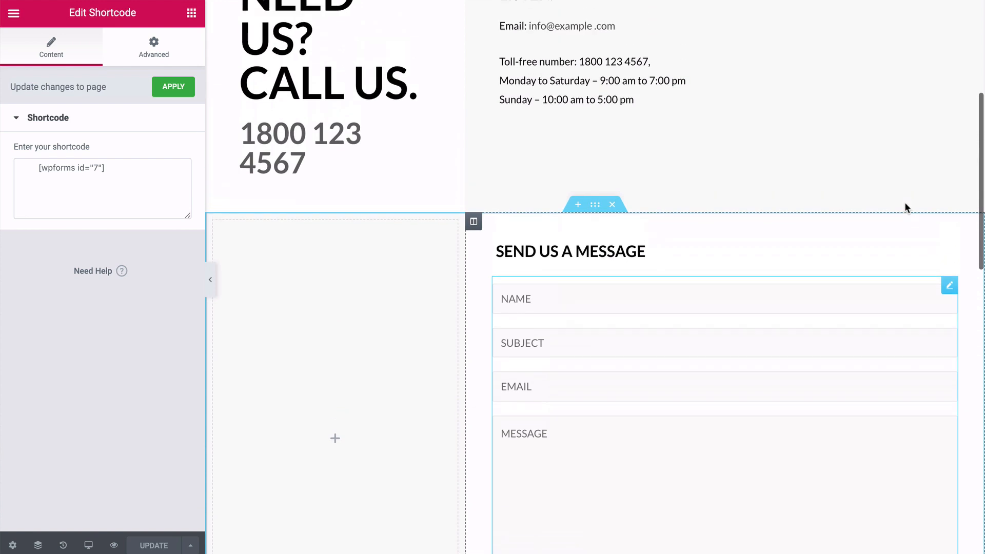
scroll(906, 205, up, 3)
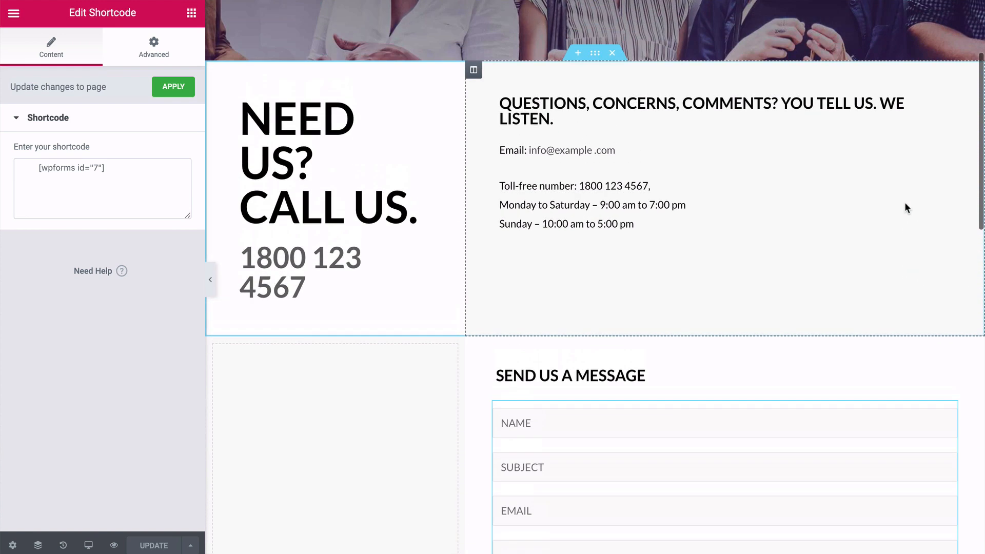
Delete the Send Us a Message form section and the four-column features section from the Contact Us page.
scroll(906, 208, down, 4)
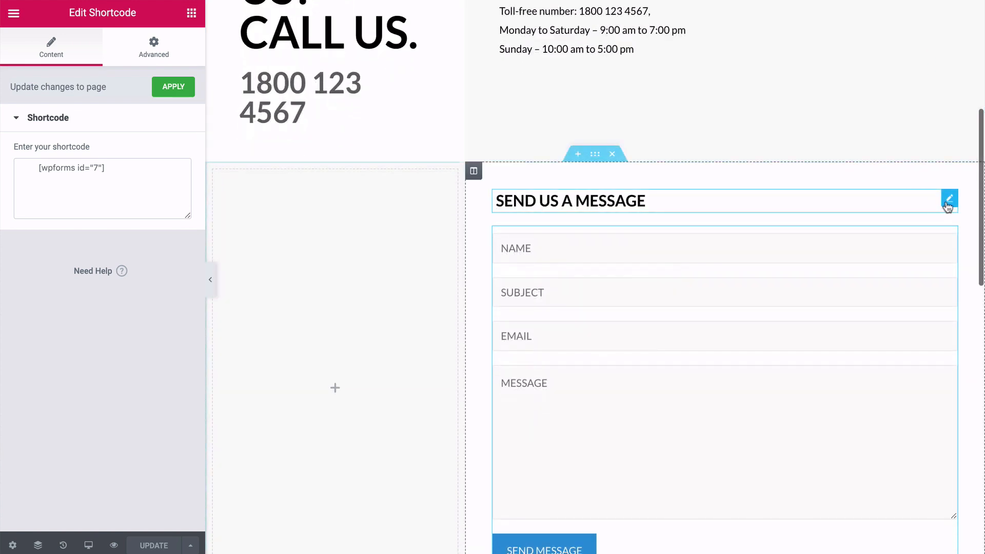
click(613, 155)
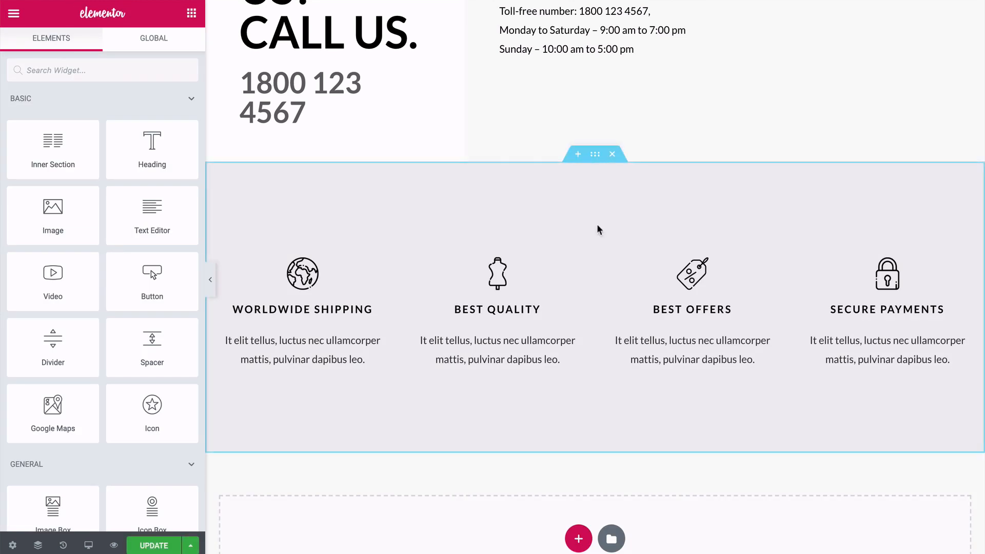
scroll(598, 226, up, 5)
scroll(596, 223, down, 3)
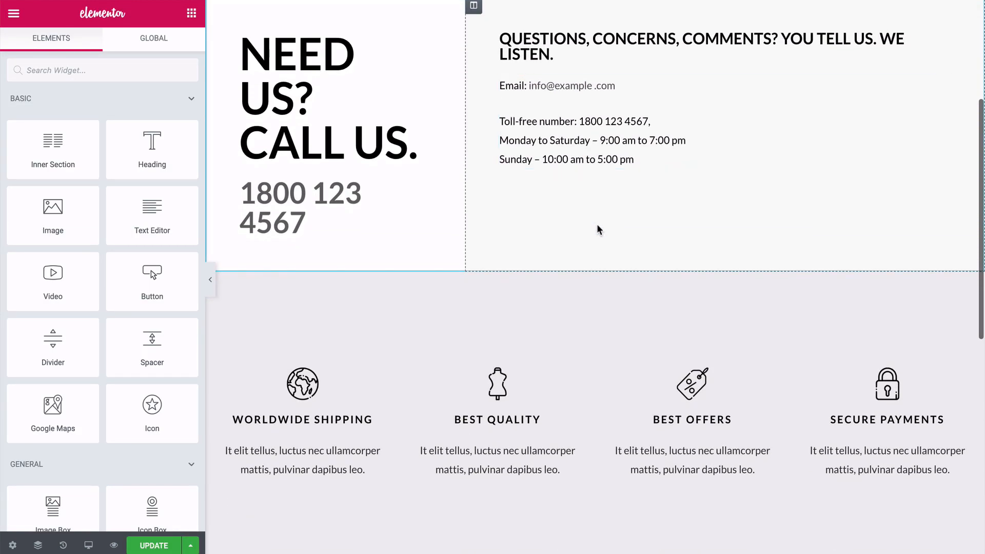
click(612, 265)
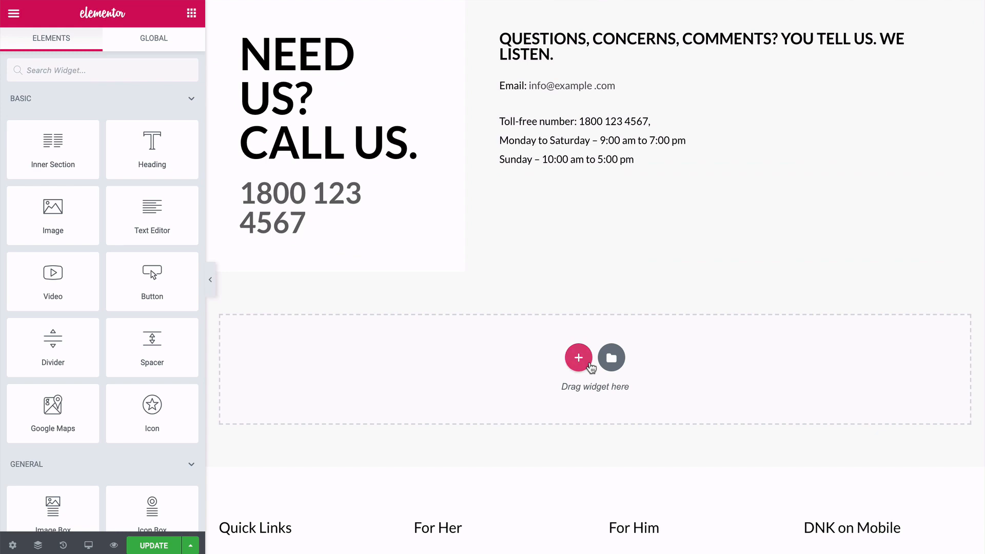
scroll(590, 367, up, 4)
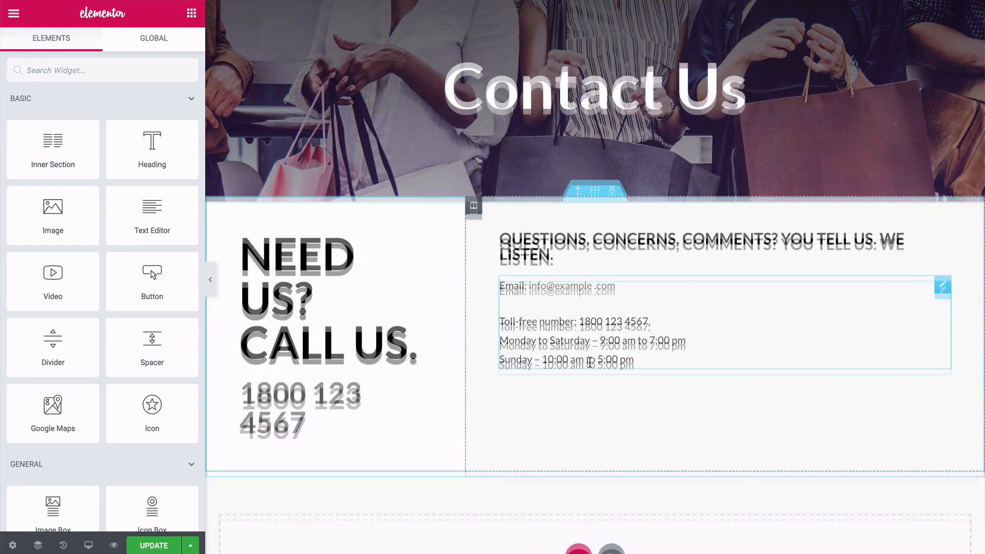
scroll(591, 367, down, 3)
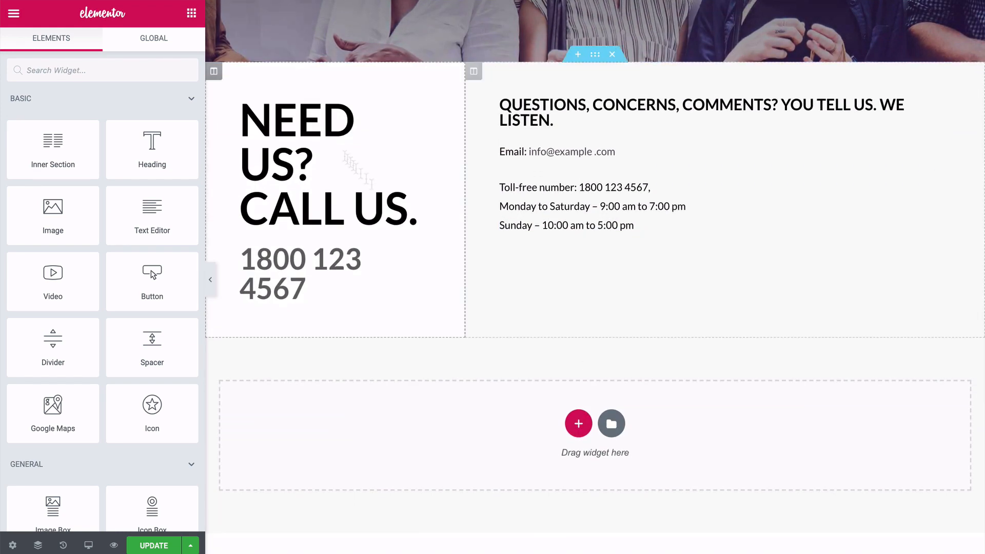
Add a Social Icons widget below the opening hours in the contact details, aligned left with an icon size of 14.
click(145, 65)
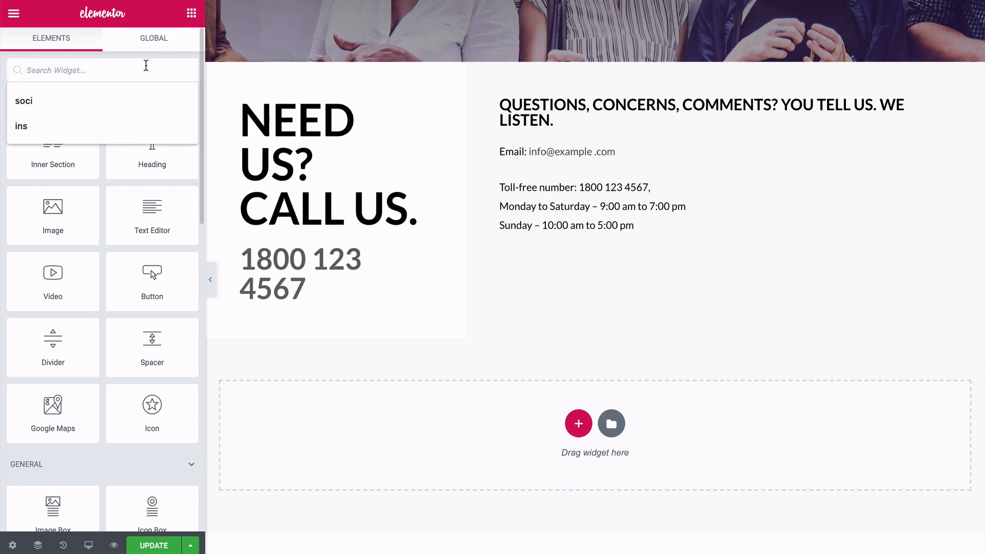
text(social)
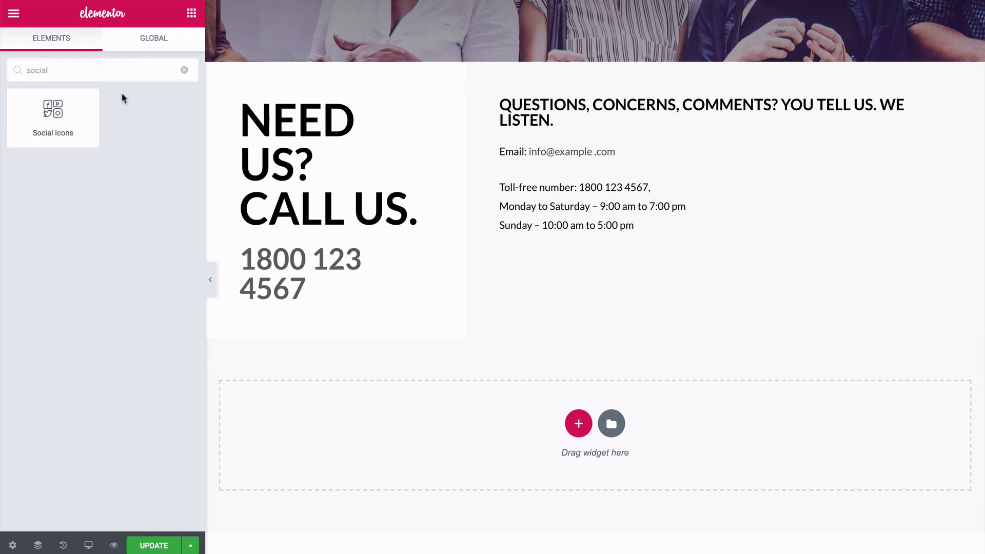
drag(51, 110, 521, 238)
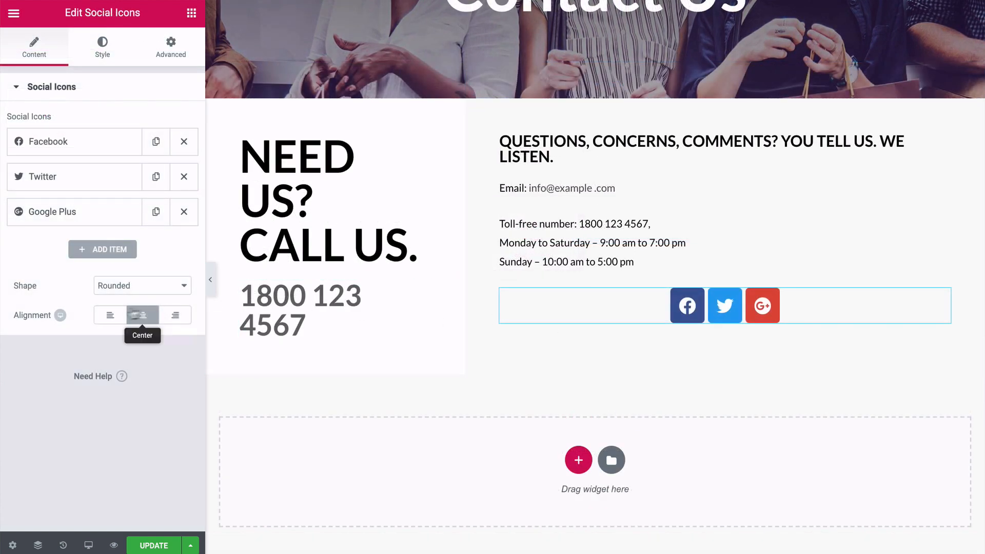
click(110, 315)
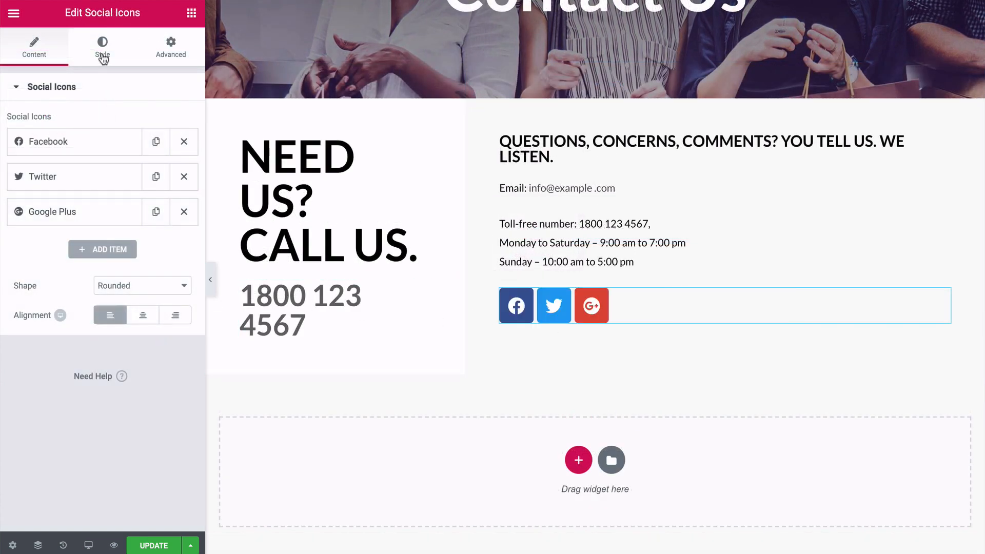
click(103, 59)
drag(19, 175, 22, 175)
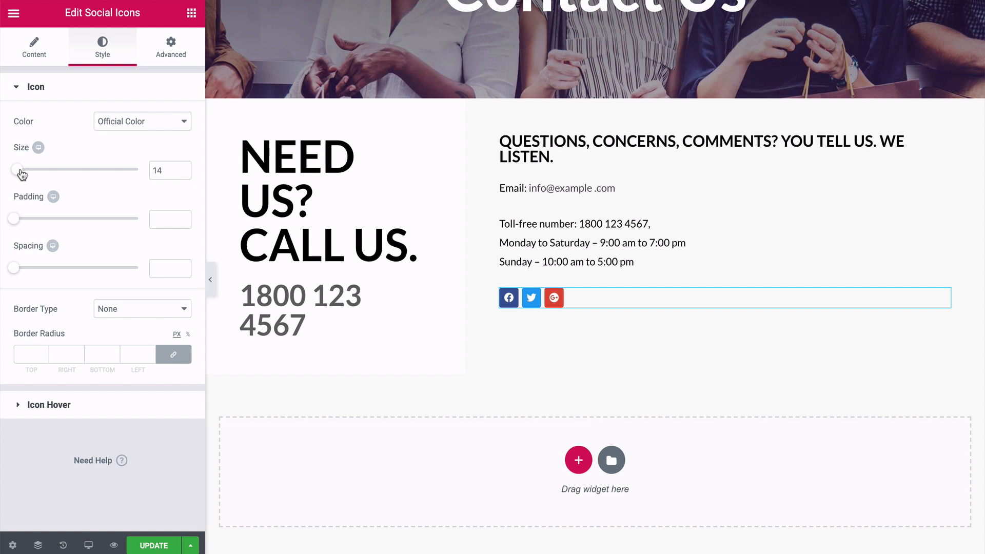
Check the settings of the Facebook and Twitter entries and add another item to the social icons.
click(54, 61)
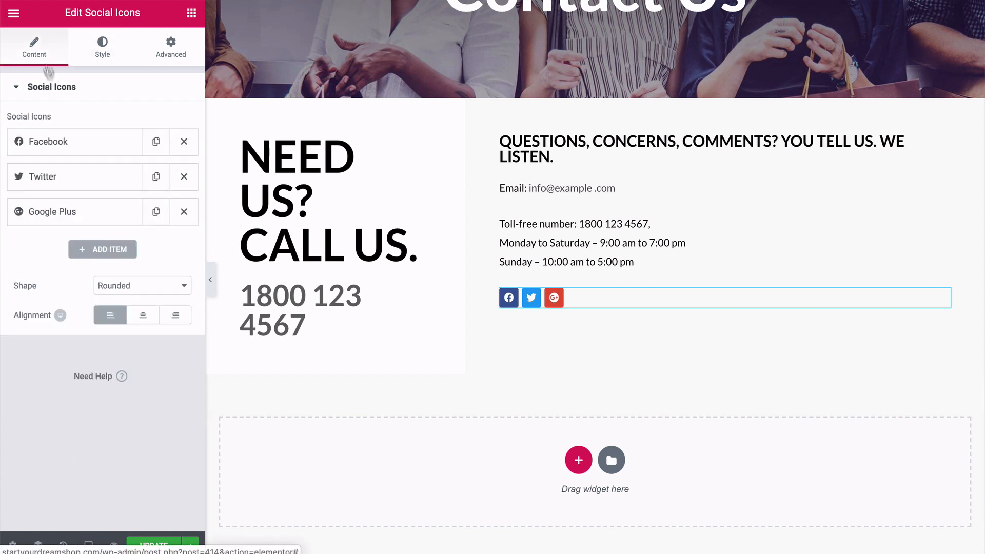
click(74, 146)
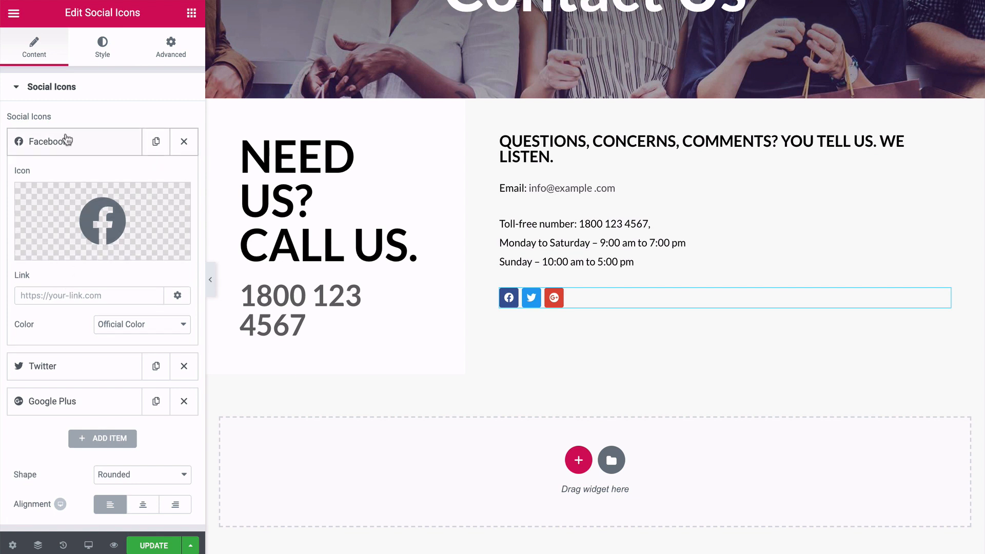
click(66, 147)
click(65, 181)
click(66, 180)
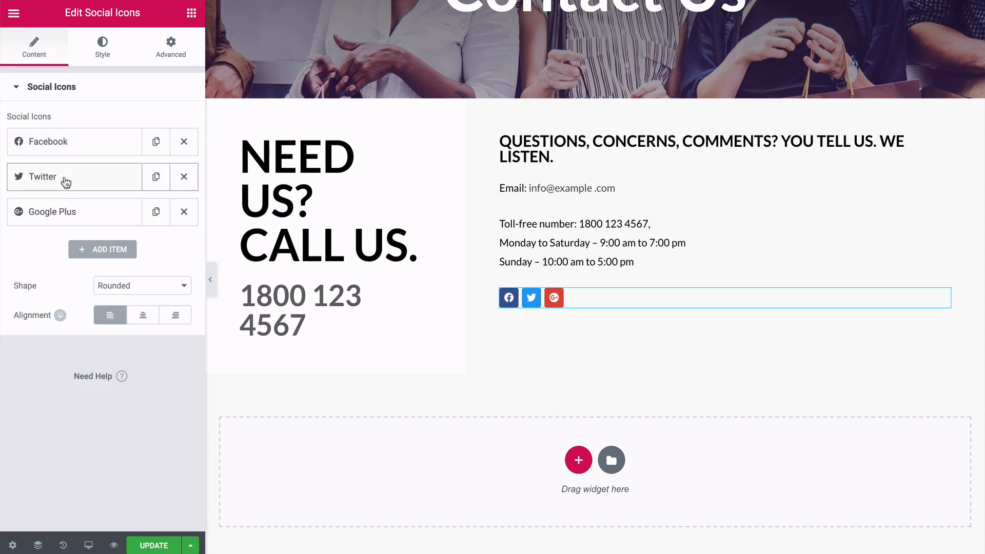
click(95, 249)
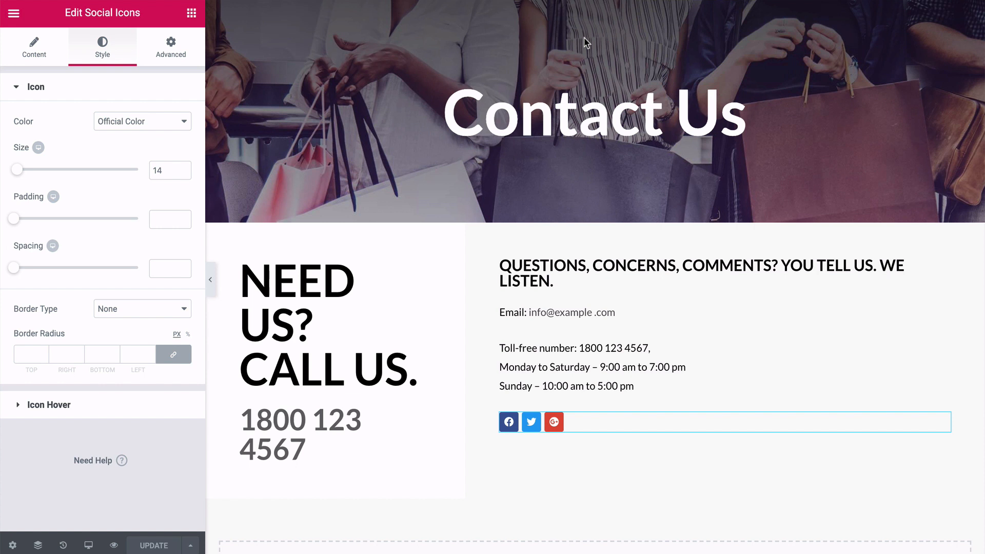
Step back through the page's edit history to the Editing Started state, removing the social icons, and update the page.
click(63, 546)
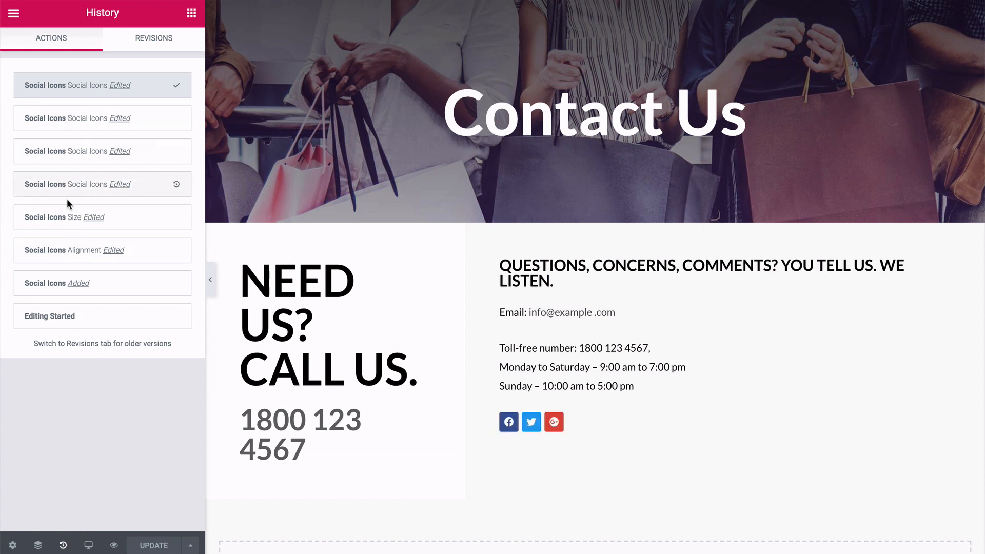
click(66, 185)
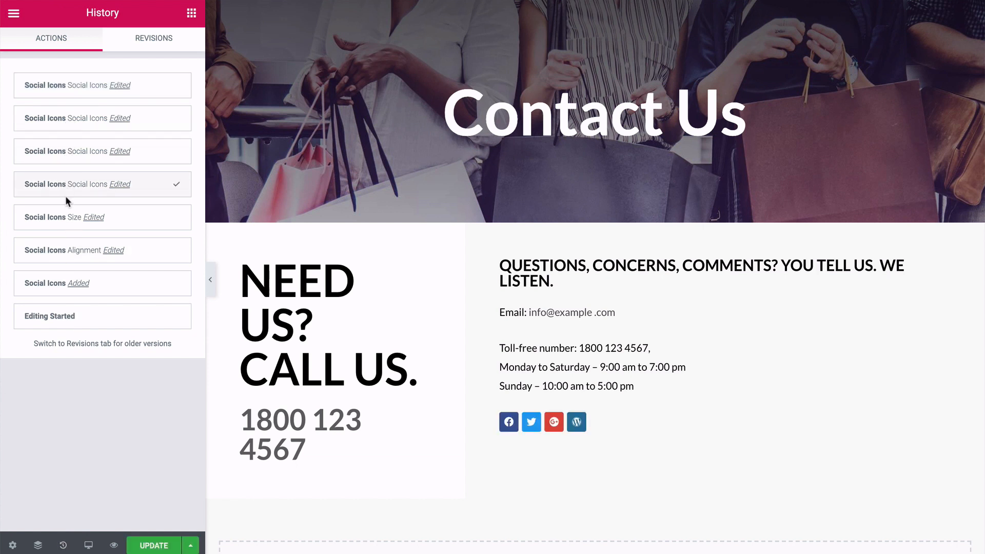
click(56, 290)
click(51, 315)
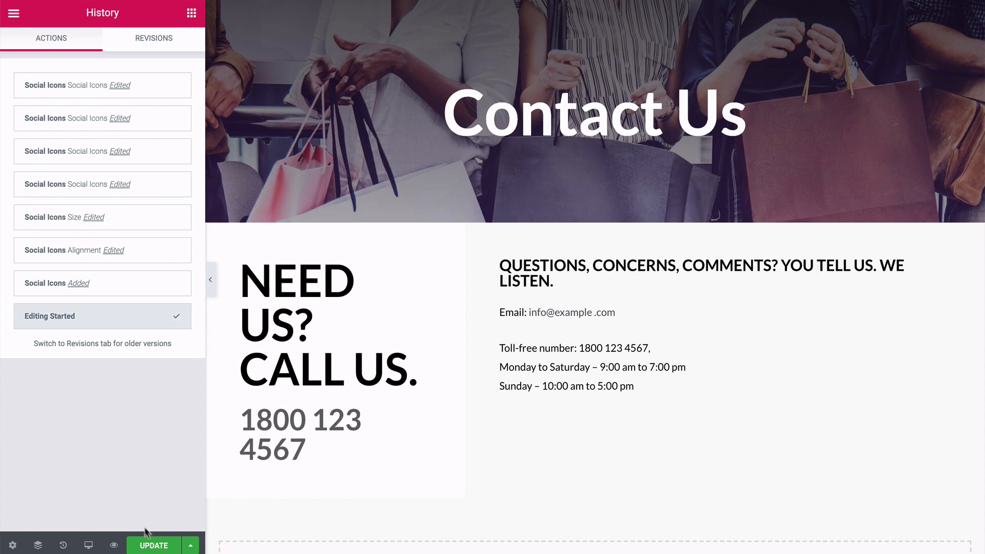
click(157, 547)
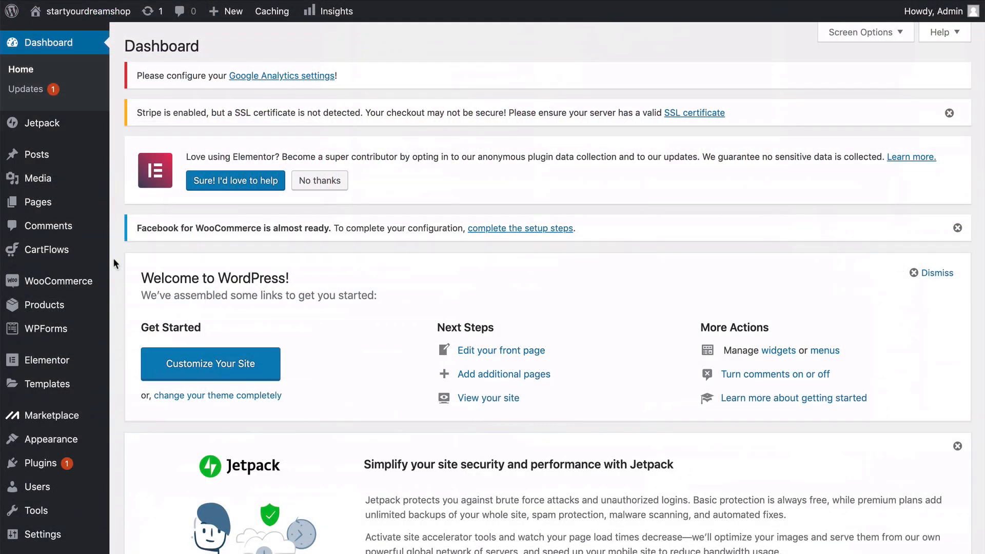
Open the theme Customizer from the WordPress dashboard.
scroll(113, 260, down, 5)
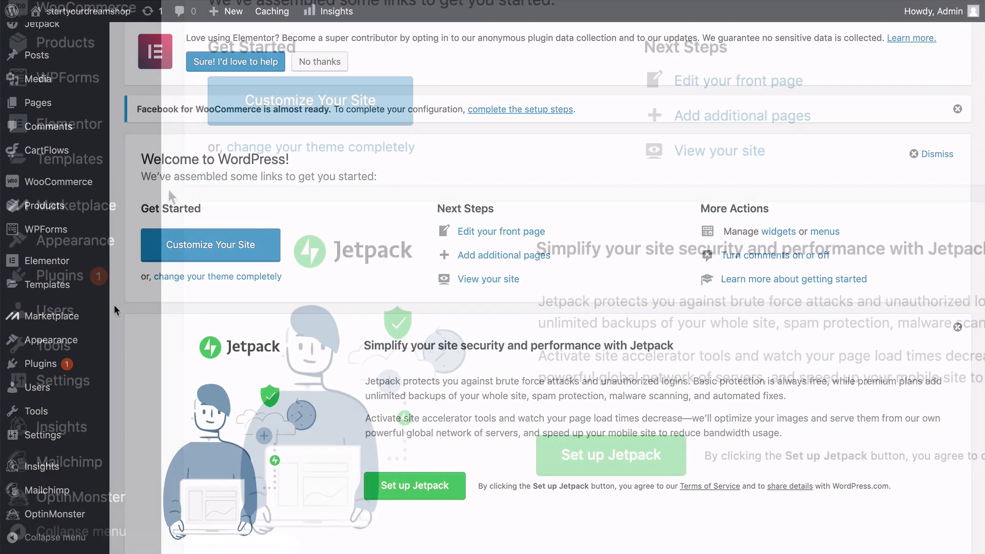
mouse_move(110, 247)
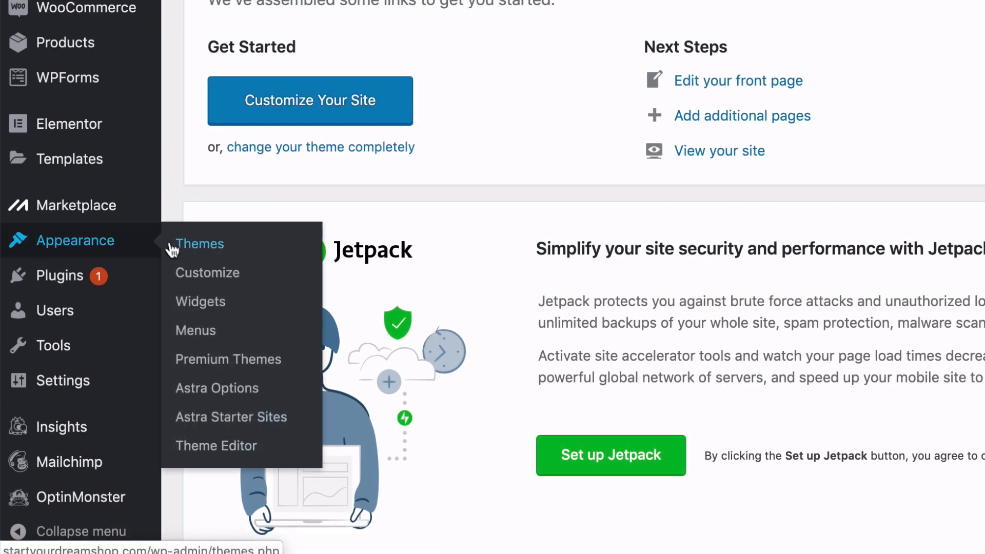
click(207, 279)
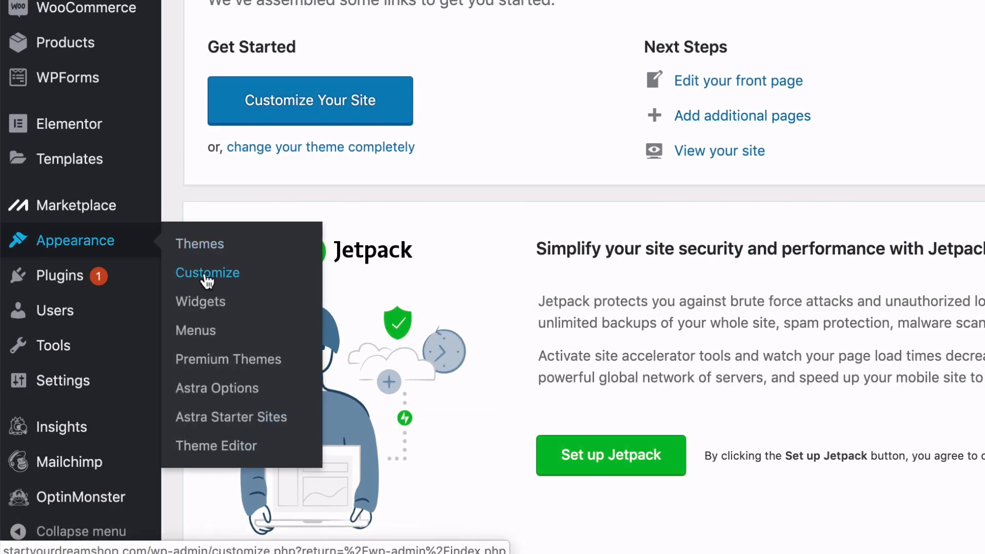
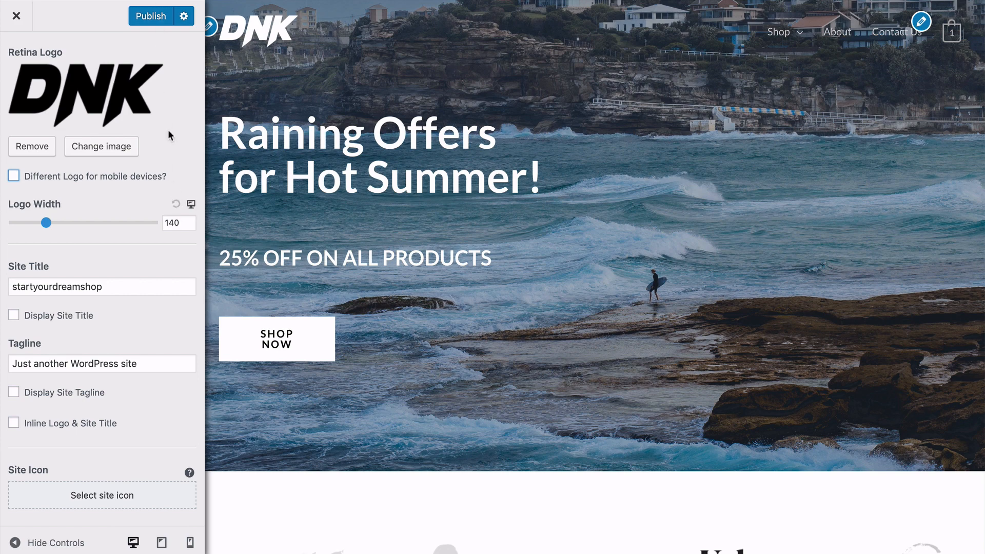
Review the Primary Header layout options, including menu, border, submenu and mobile header settings.
scroll(168, 129, up, 4)
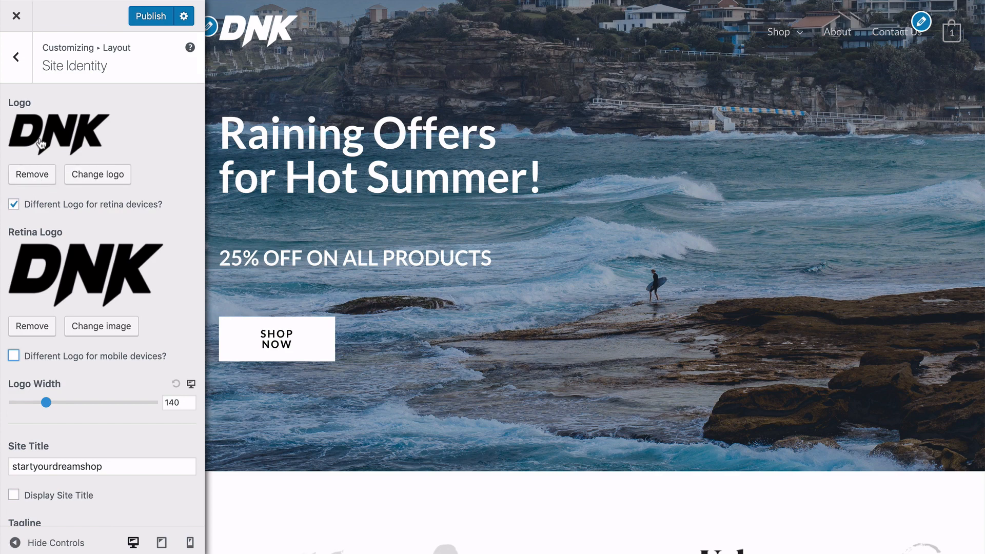
click(16, 60)
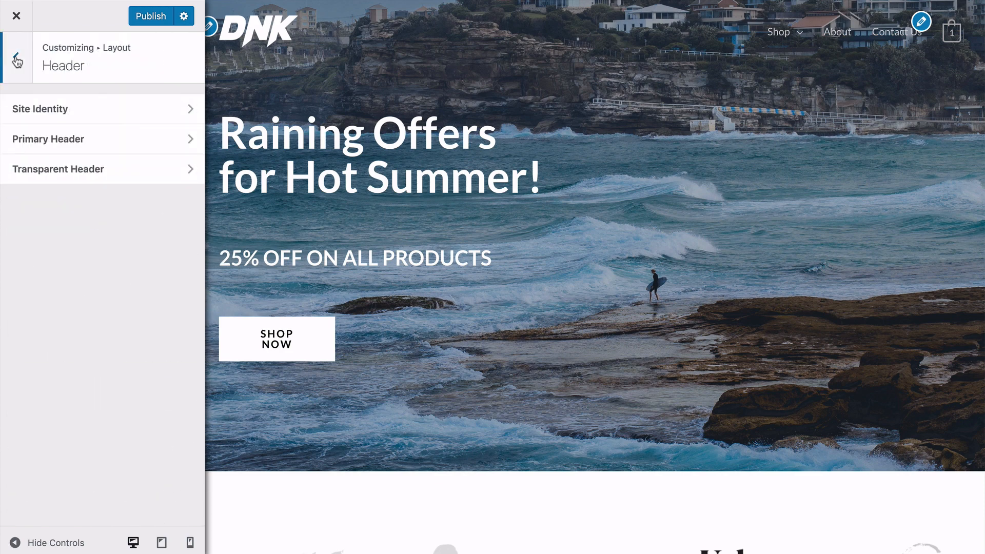
click(84, 139)
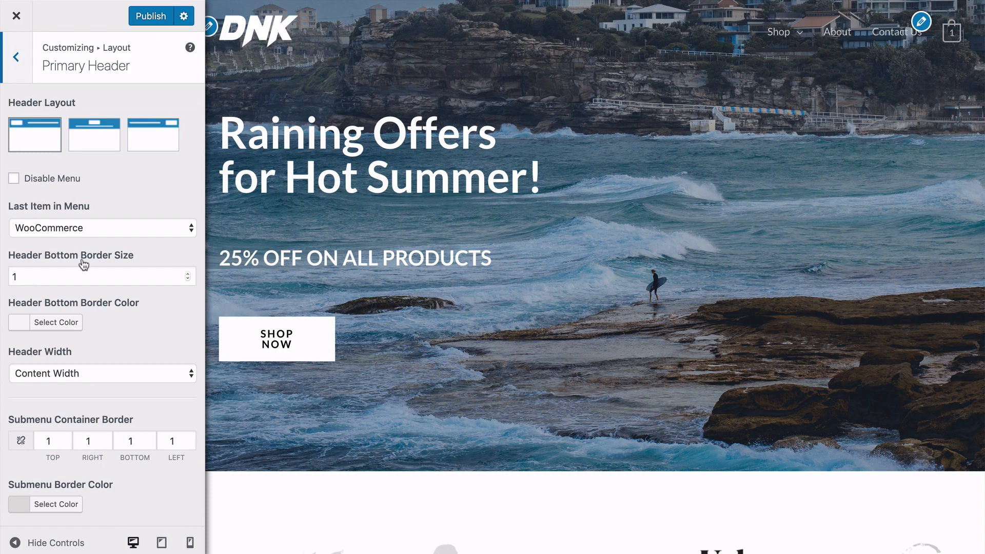
scroll(114, 322, down, 5)
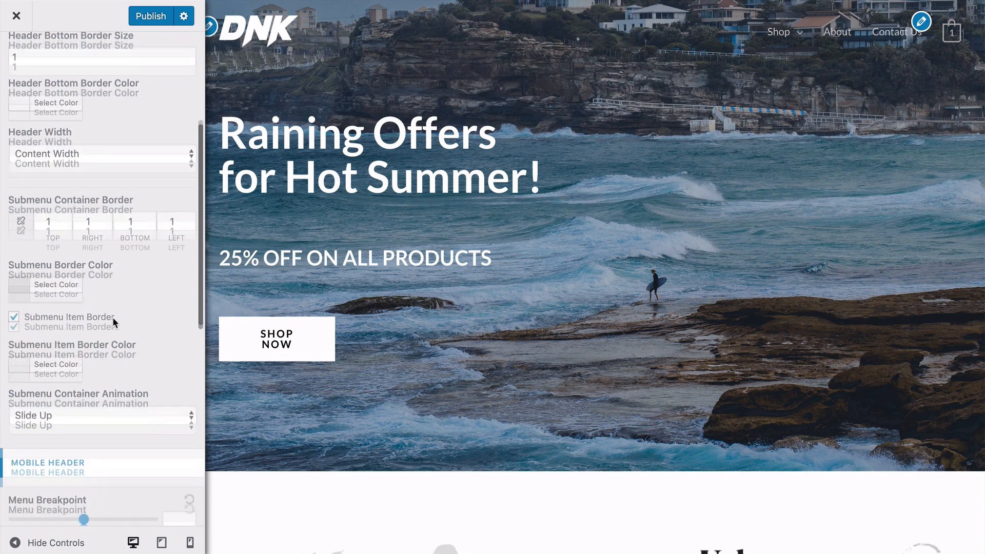
scroll(114, 321, down, 3)
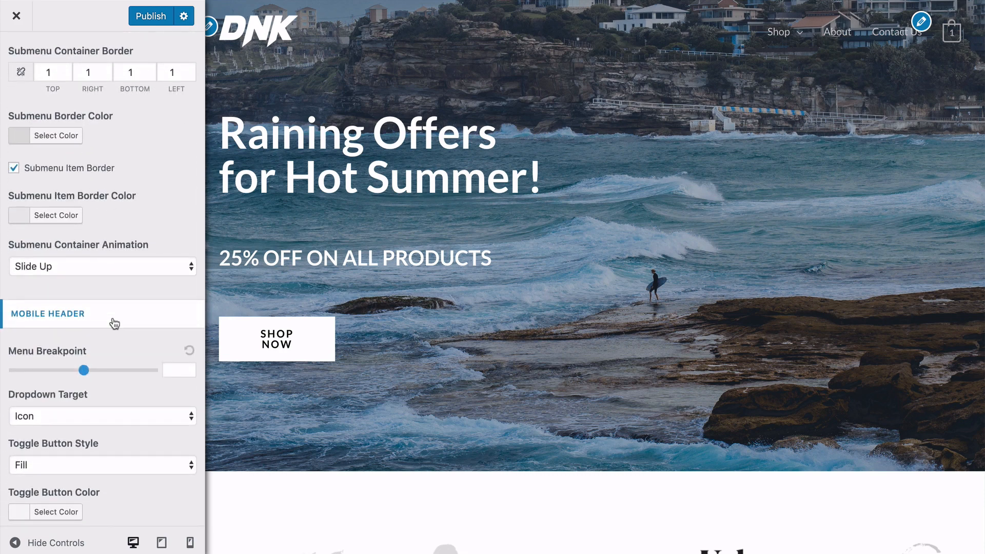
scroll(114, 323, up, 8)
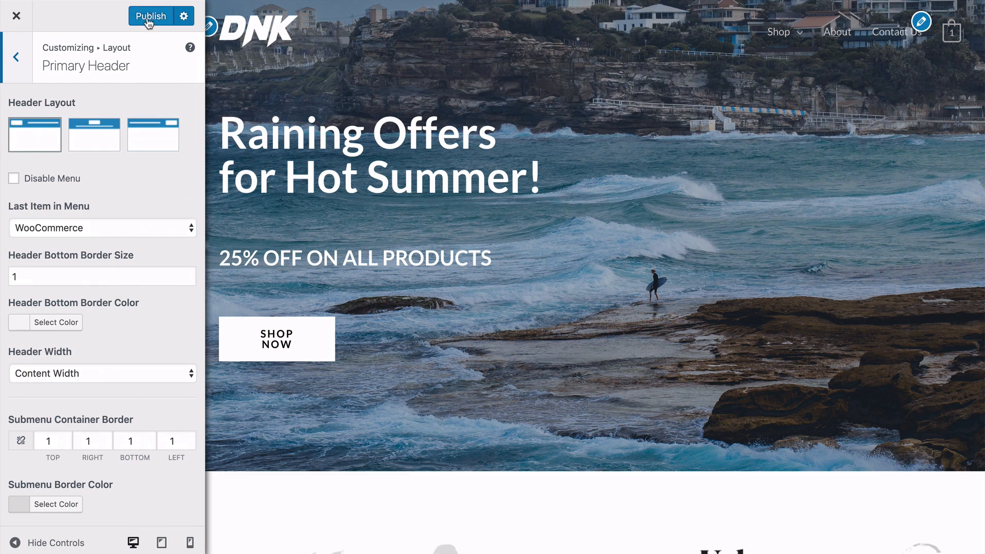
scroll(118, 184, down, 10)
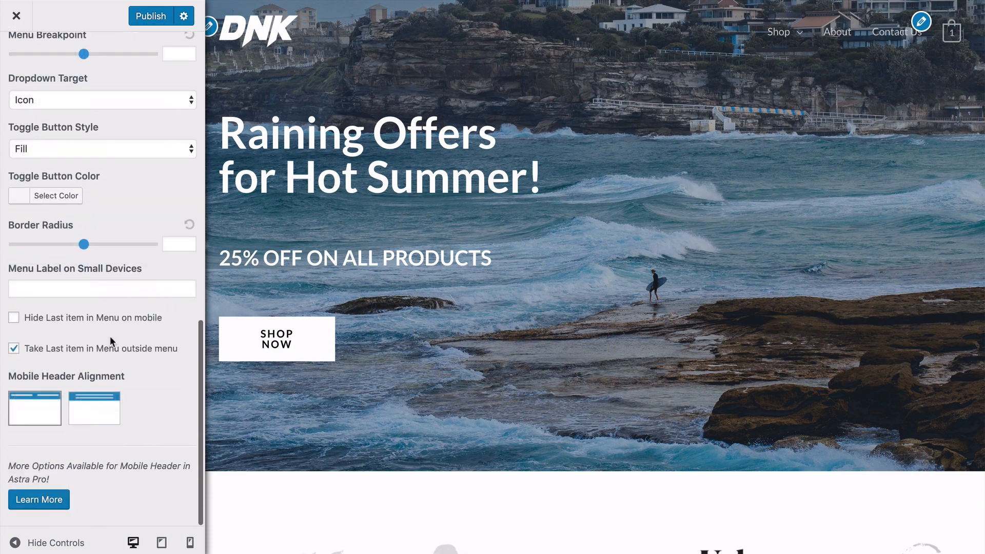
scroll(110, 336, up, 15)
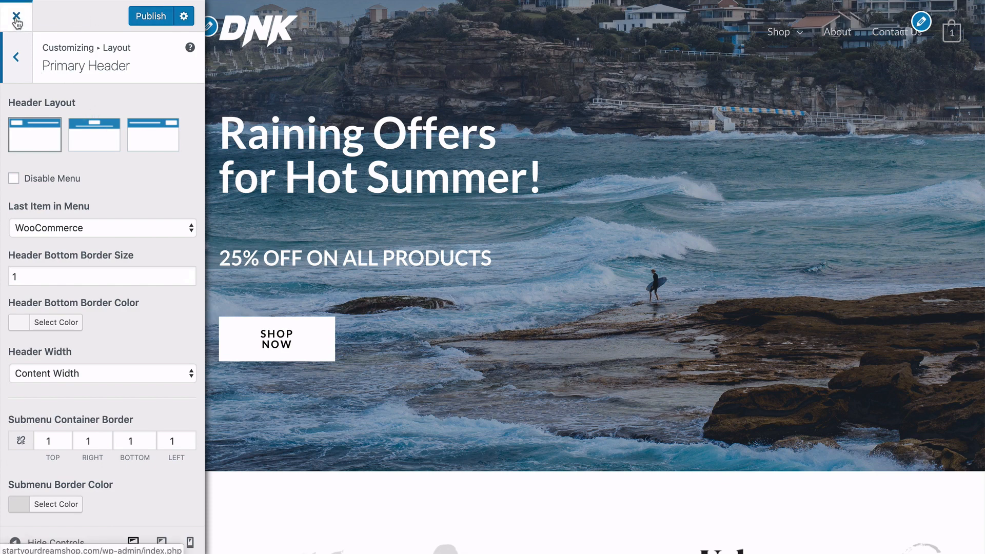
click(17, 58)
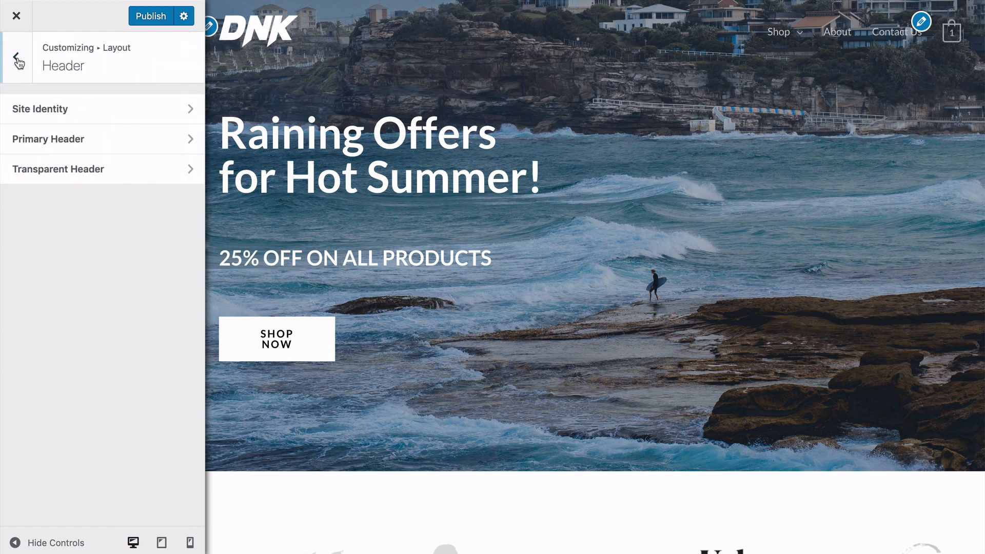
Review the Transparent Header layout options, including where it is enabled and its separate logos.
click(68, 177)
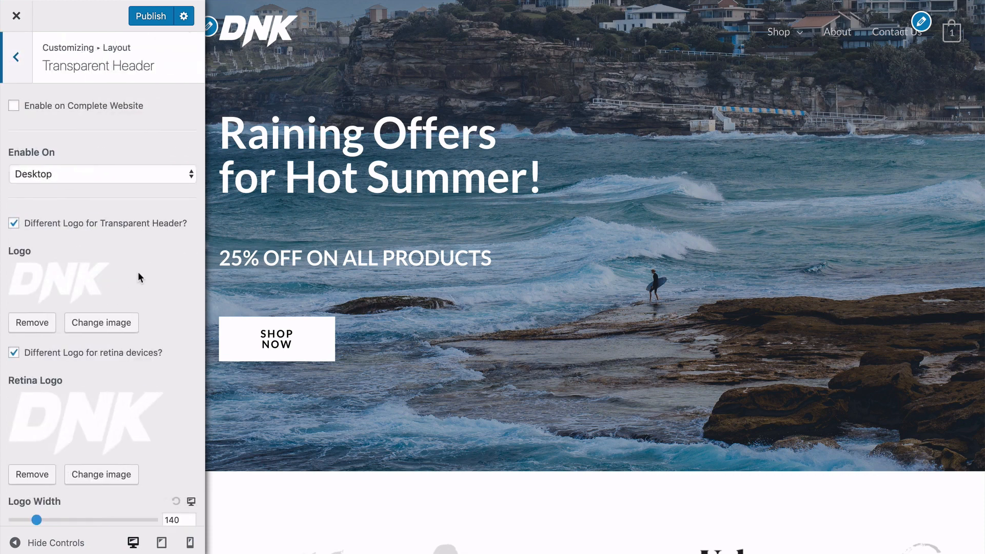
scroll(139, 277, down, 2)
scroll(138, 272, up, 3)
scroll(389, 52, down, 2)
scroll(389, 52, up, 2)
click(16, 63)
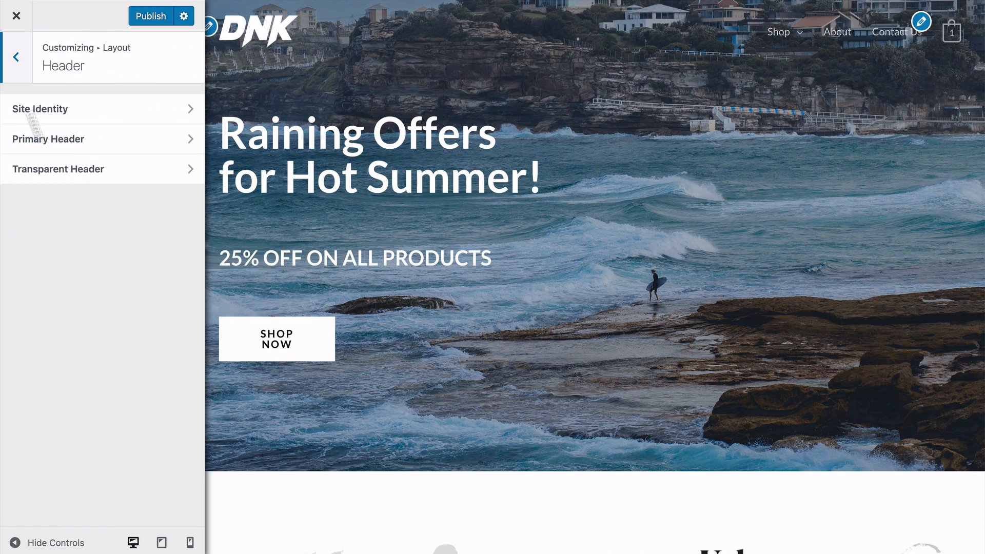
click(15, 59)
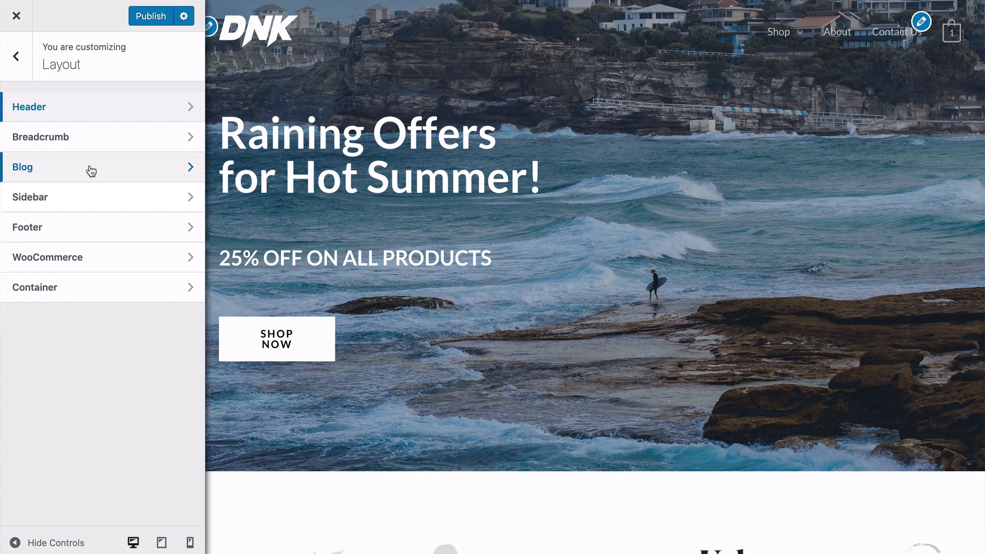
Check the Footer Widgets layout and top border options.
click(74, 231)
click(91, 103)
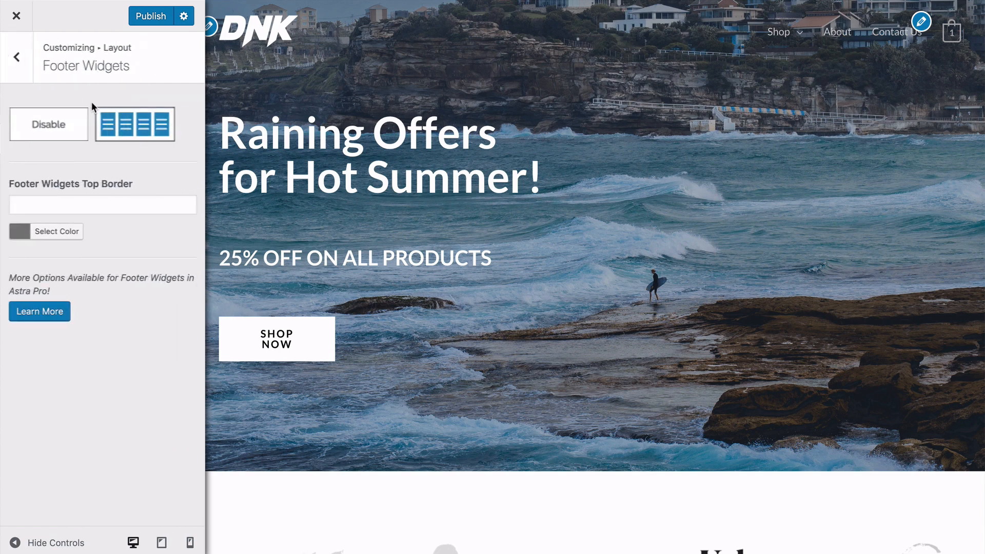
click(20, 60)
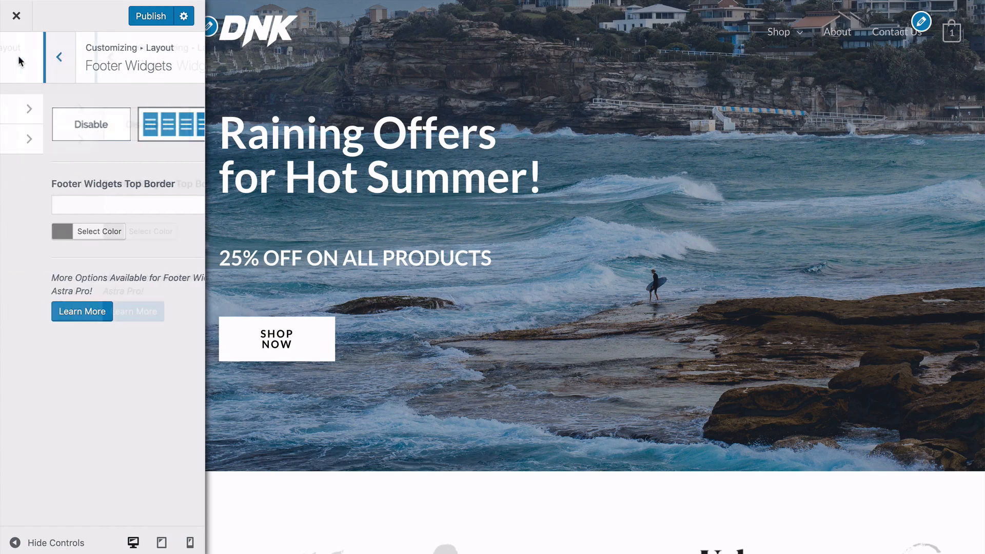
Examine the Footer Bar's layout, custom text sections, width and border settings alongside the footer in the page preview.
click(82, 140)
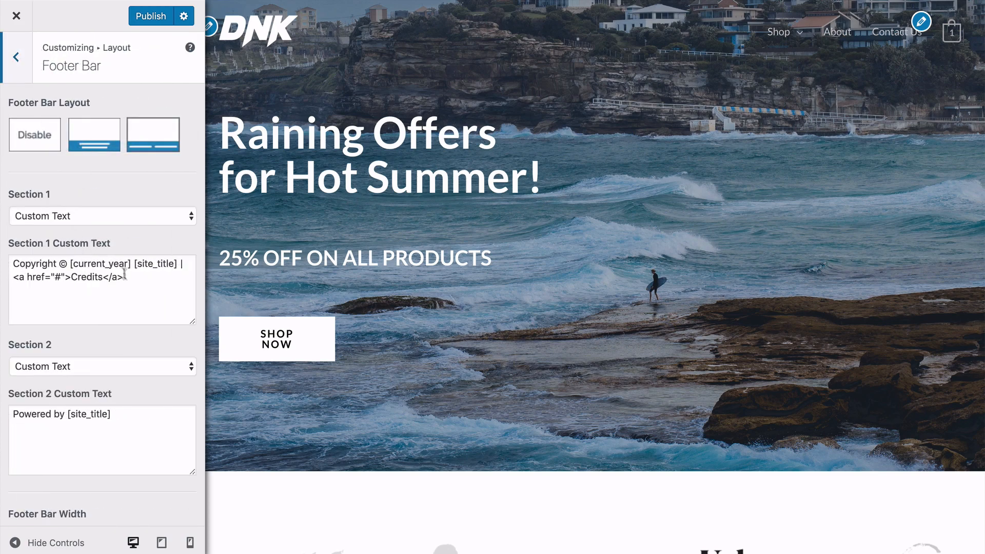
scroll(326, 267, down, 15)
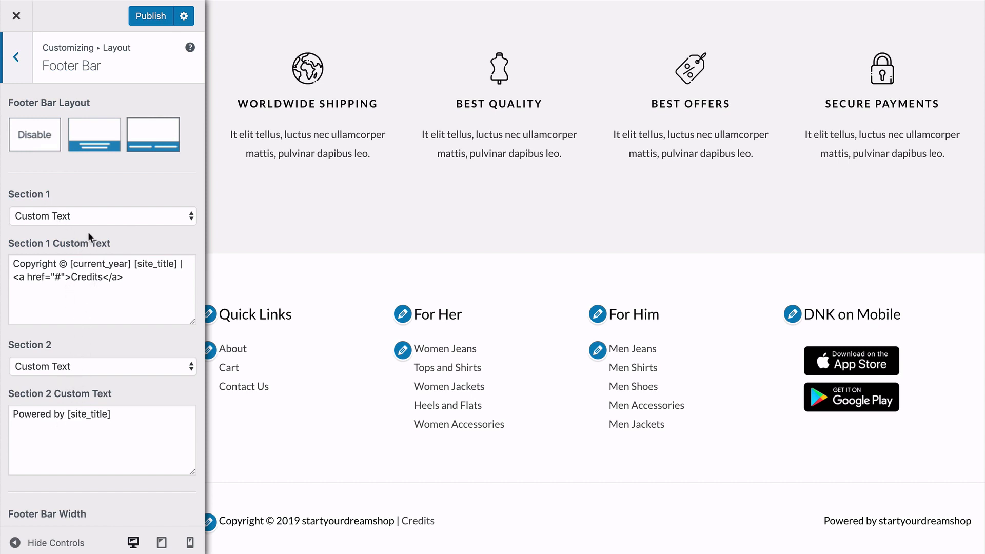
scroll(90, 266, down, 3)
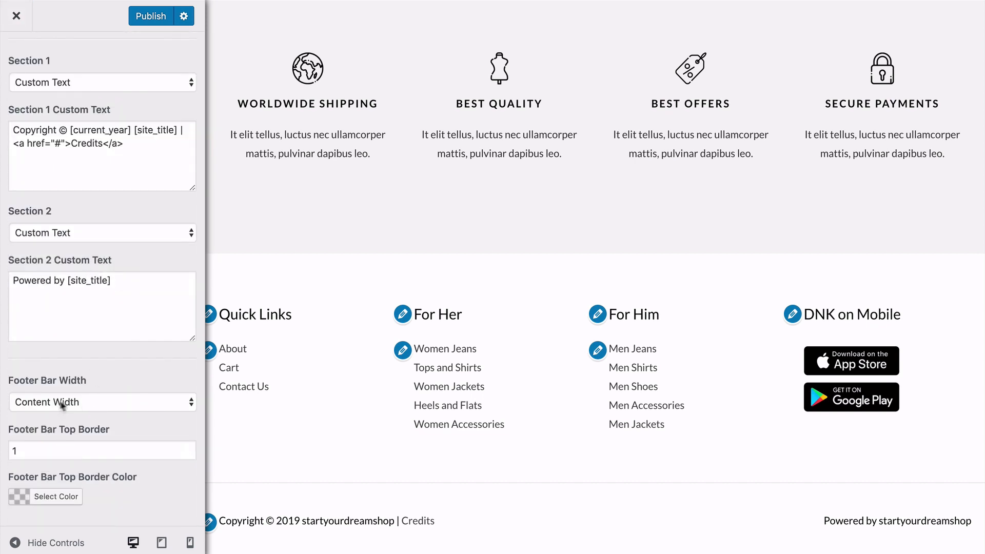
scroll(80, 368, up, 3)
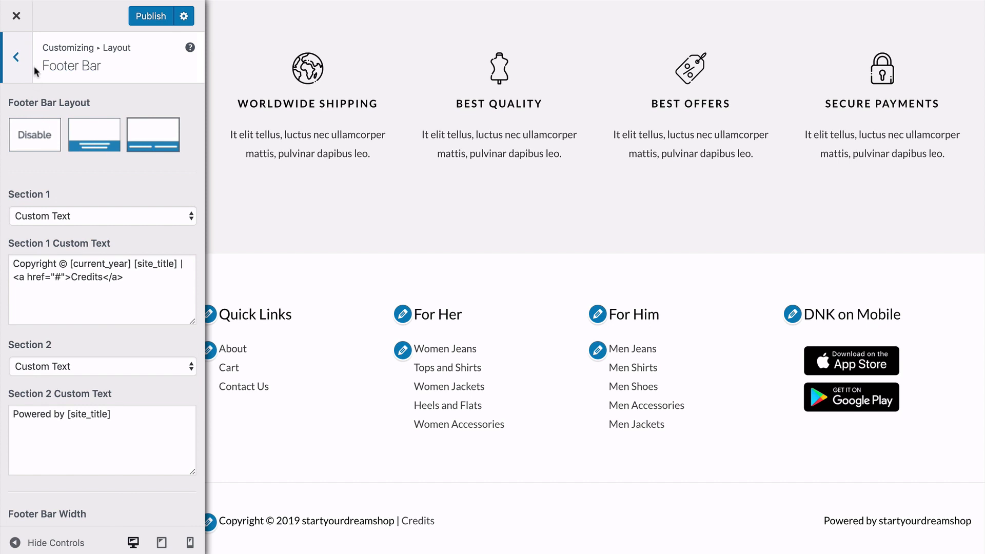
click(19, 58)
click(18, 58)
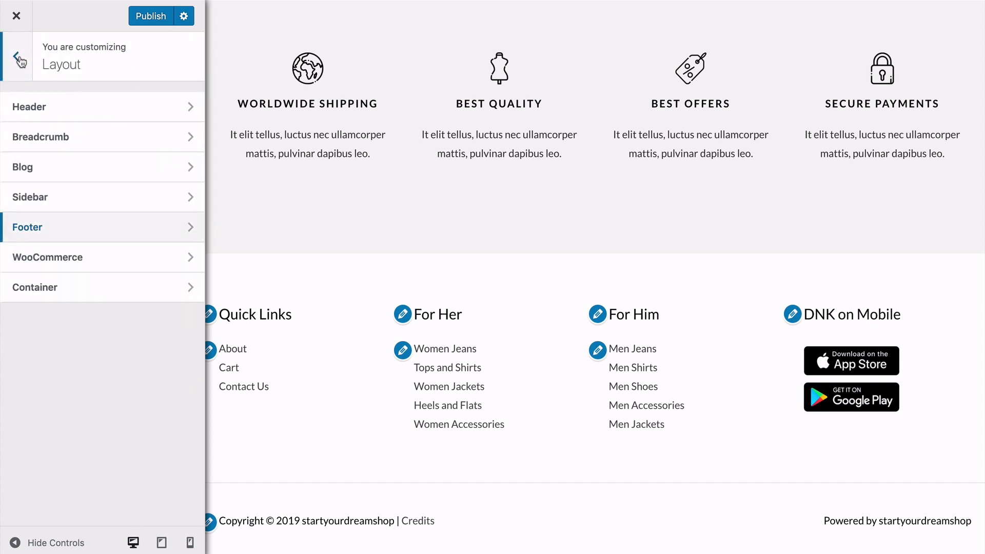
Hide Ratings in the WooCommerce shop product structure, and show it again.
click(101, 259)
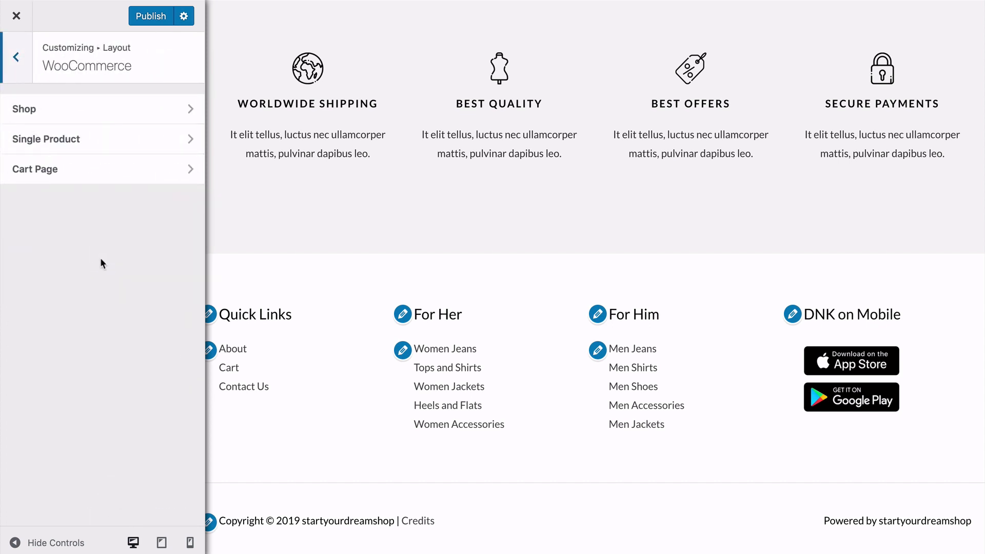
click(73, 114)
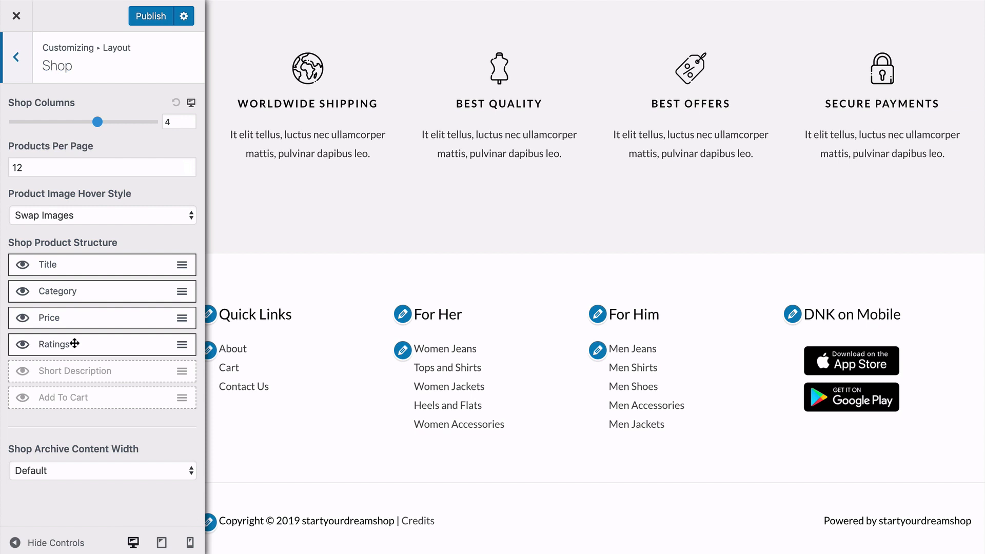
click(22, 346)
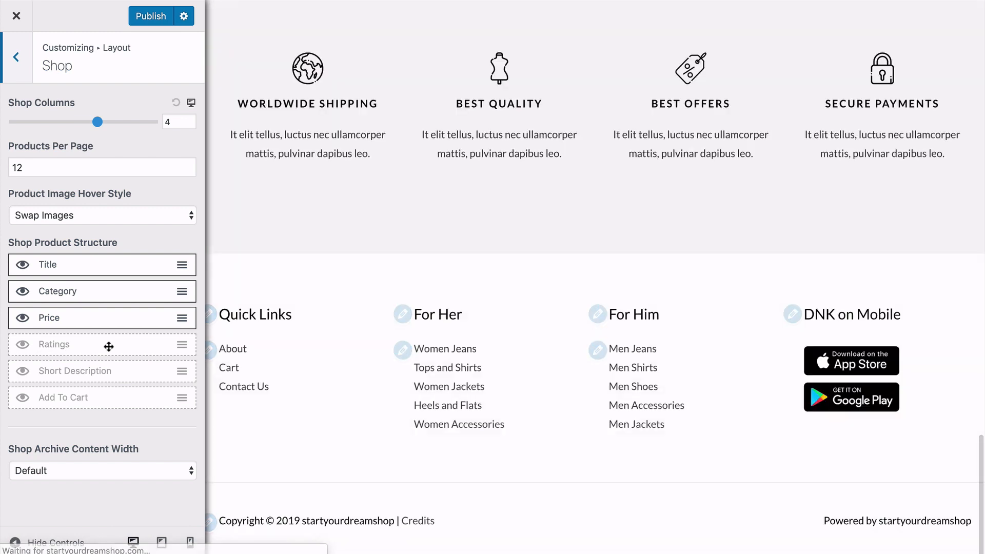
click(23, 345)
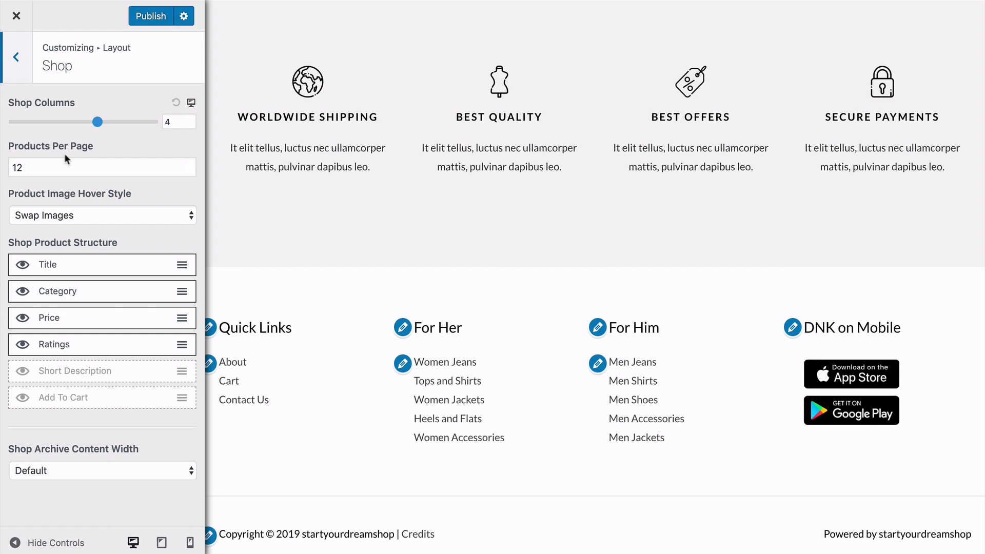
click(18, 57)
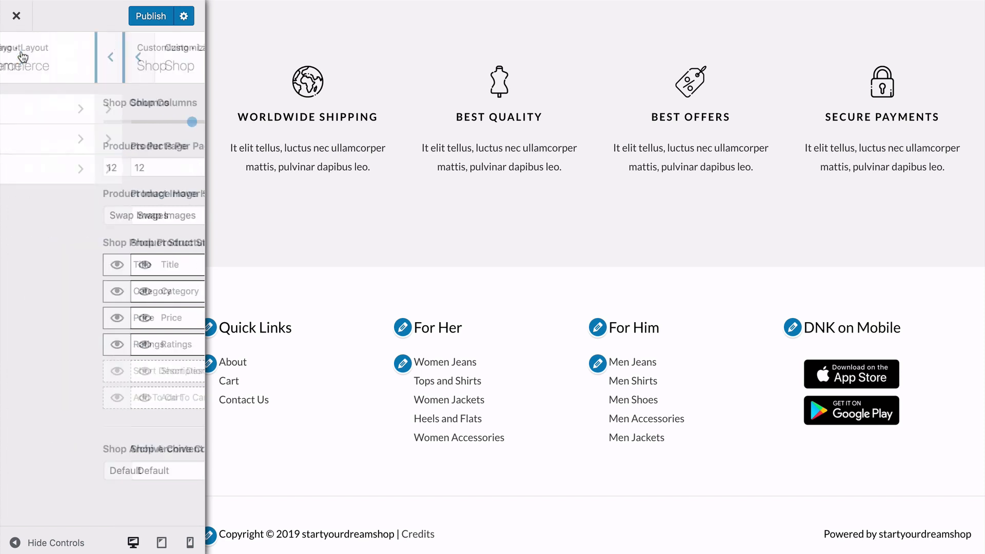
click(21, 57)
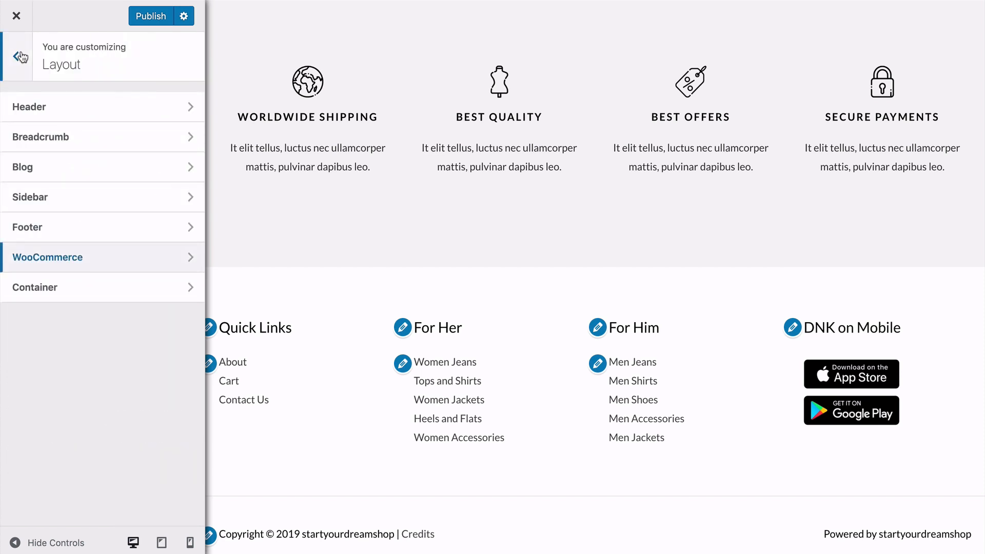
Review the site layout's container width and the container types for pages, blog and WooCommerce.
click(77, 287)
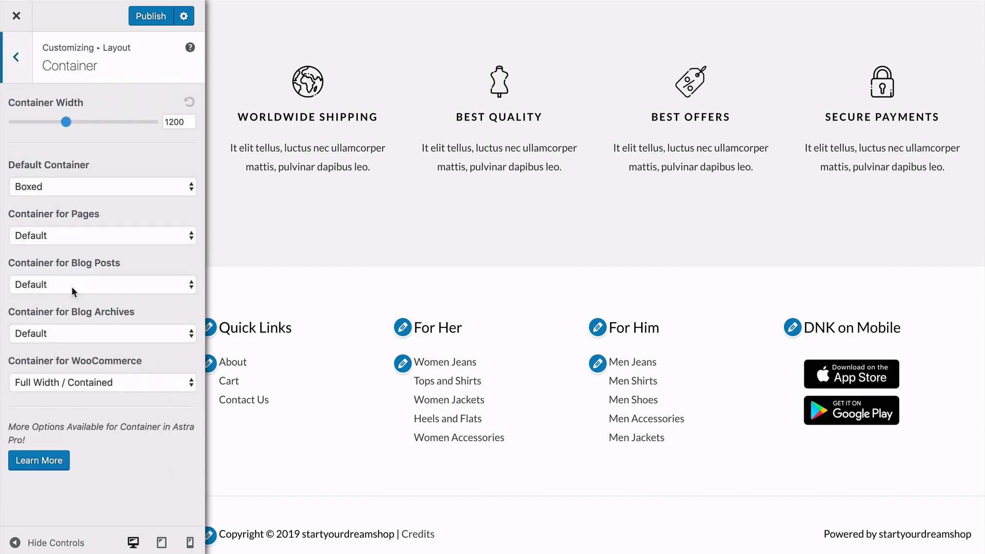
click(16, 56)
click(14, 56)
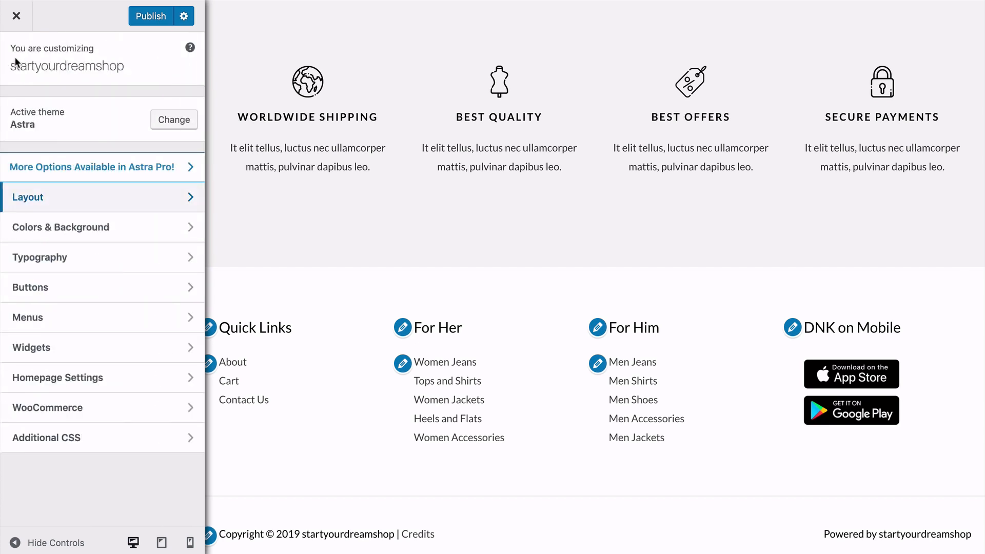
Review the Base Colors for theme, links, text and background.
click(75, 229)
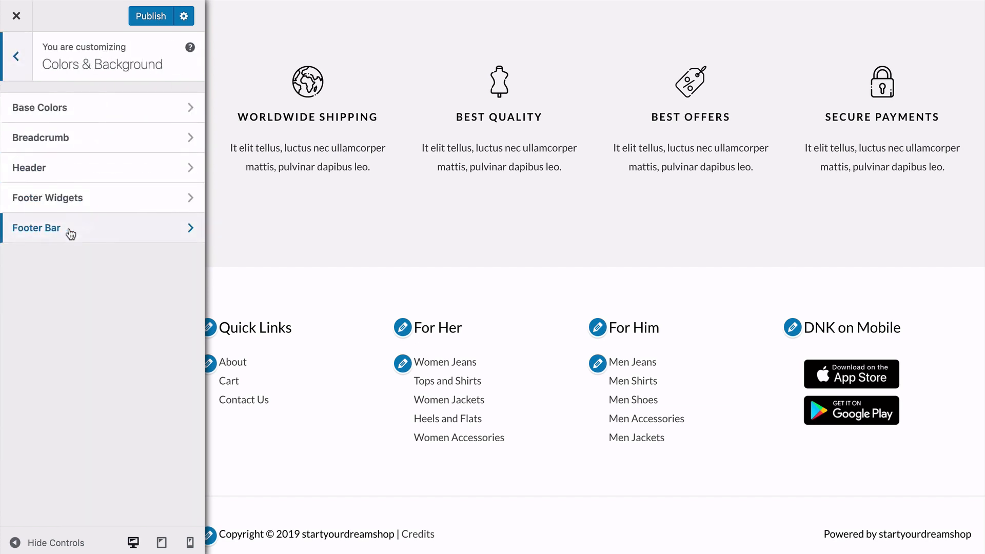
click(75, 108)
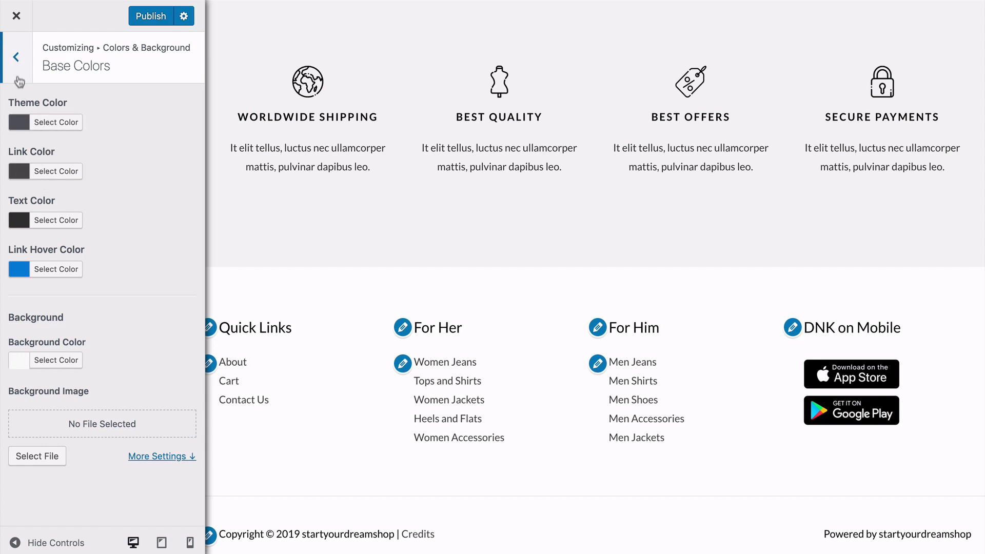
click(17, 58)
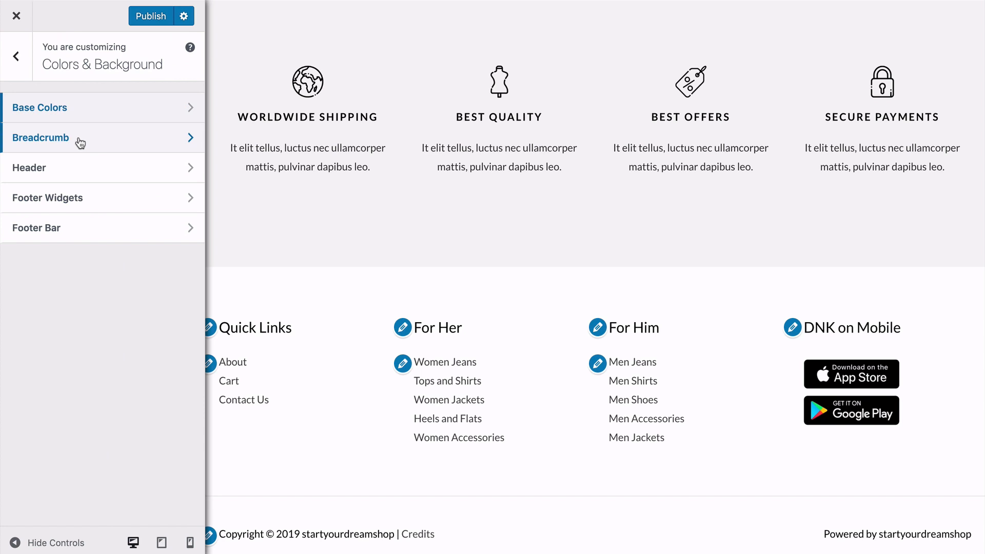
Examine the Transparent Header's menu, submenu and content colour settings and compare them with the header in the page preview.
click(59, 168)
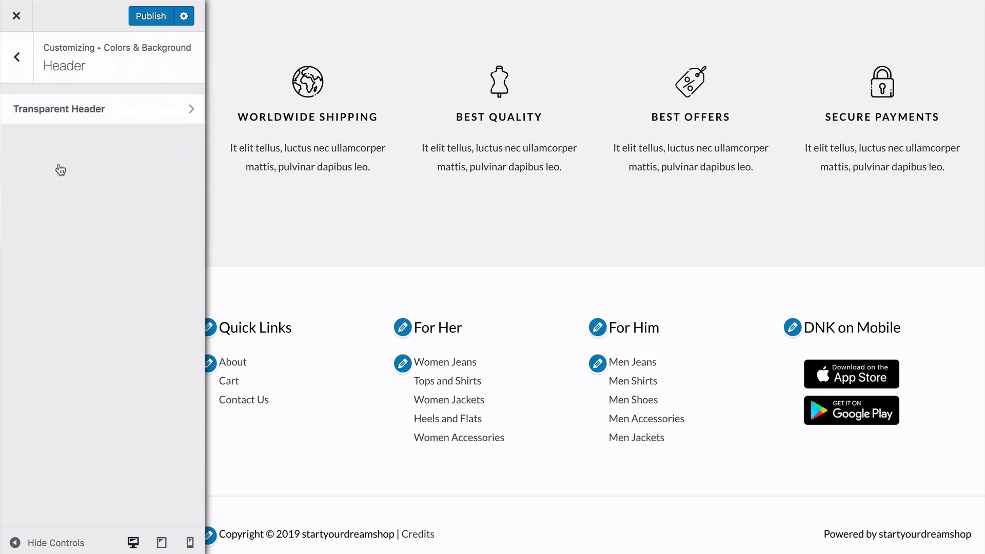
click(60, 110)
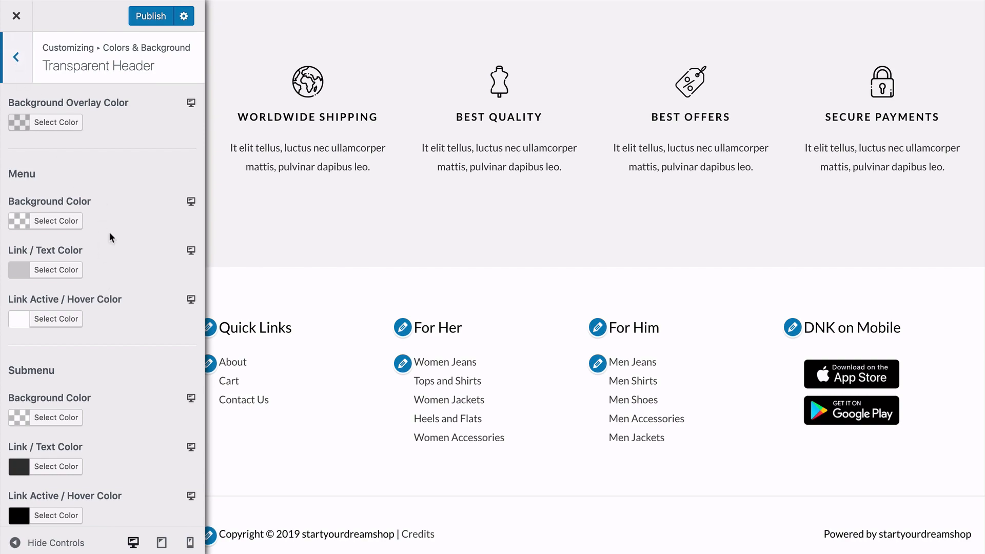
scroll(110, 234, down, 5)
scroll(499, 277, up, 10)
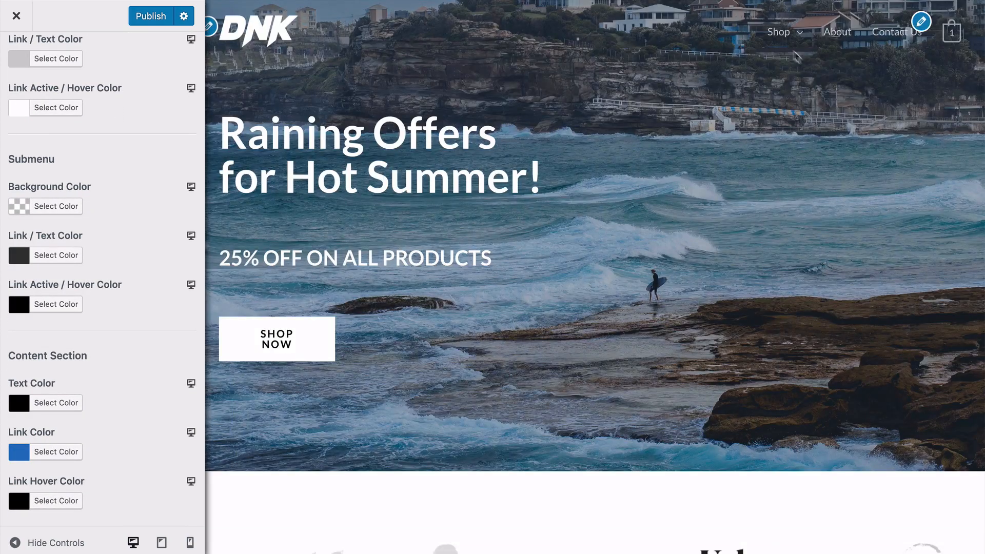
mouse_move(785, 39)
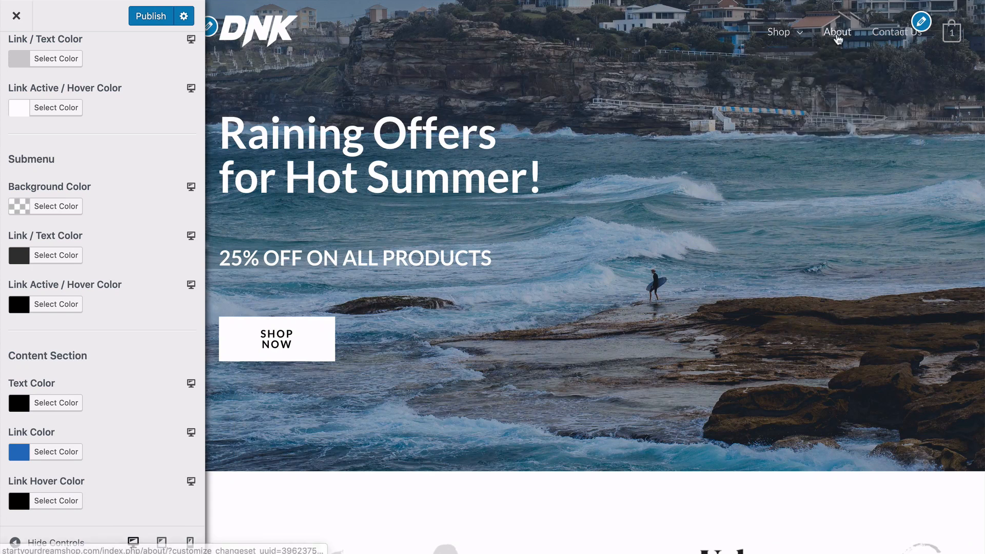
scroll(119, 253, down, 1)
scroll(119, 251, up, 5)
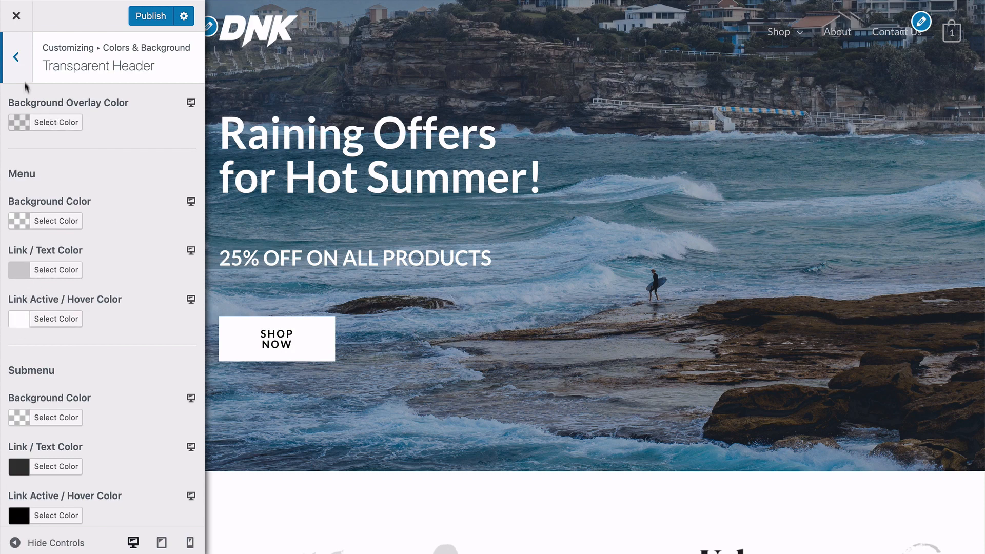
Leave the Transparent Header colours and look through the Typography settings, including Base Typography.
click(16, 58)
click(18, 59)
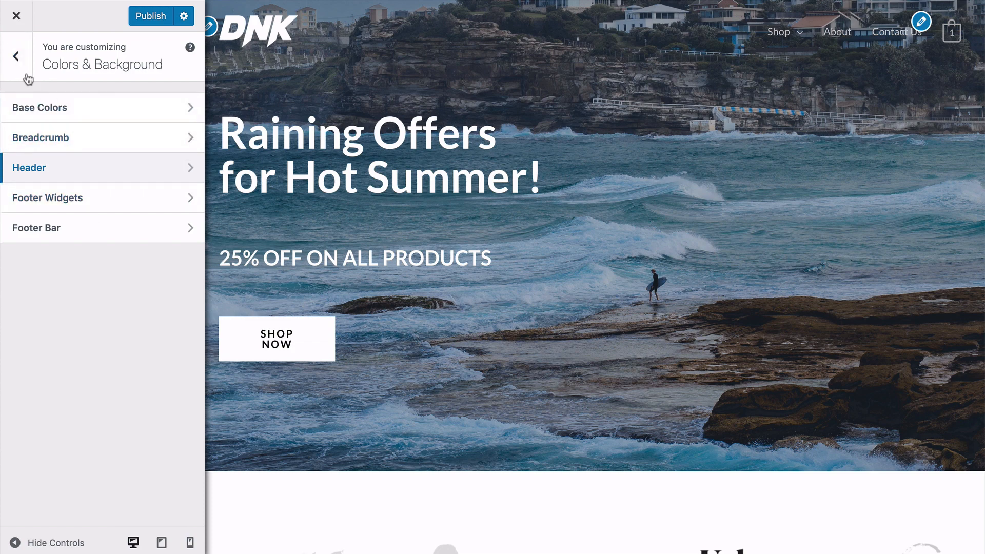
click(27, 76)
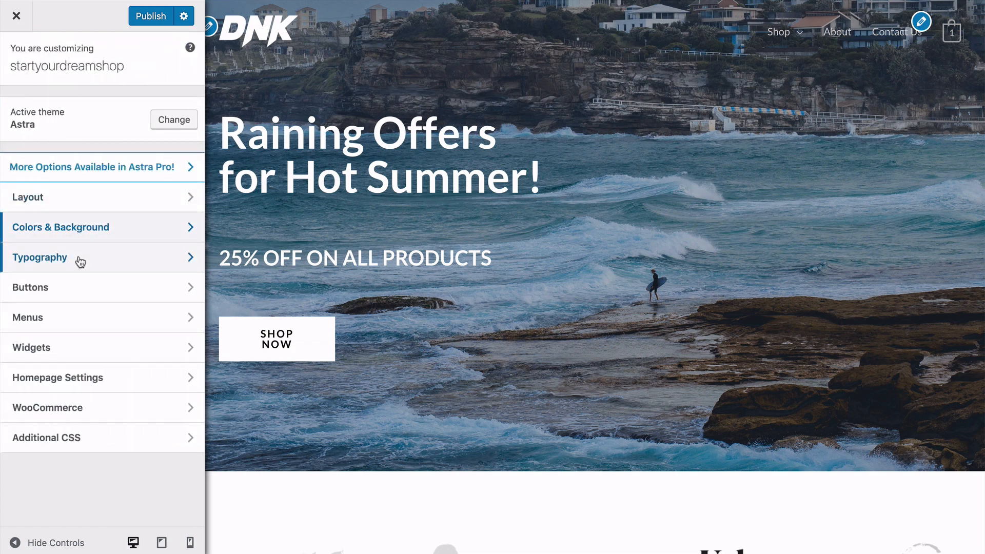
click(80, 261)
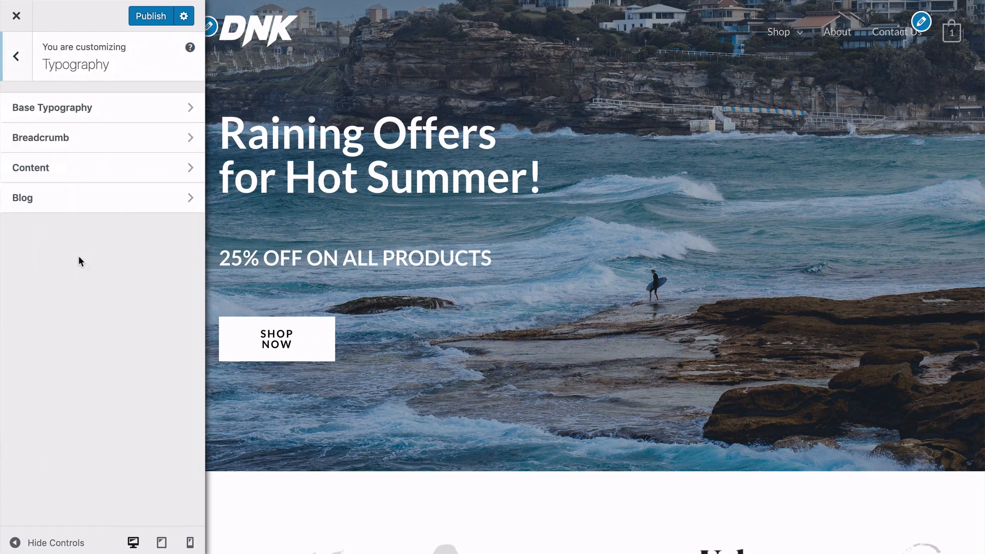
click(86, 110)
click(18, 57)
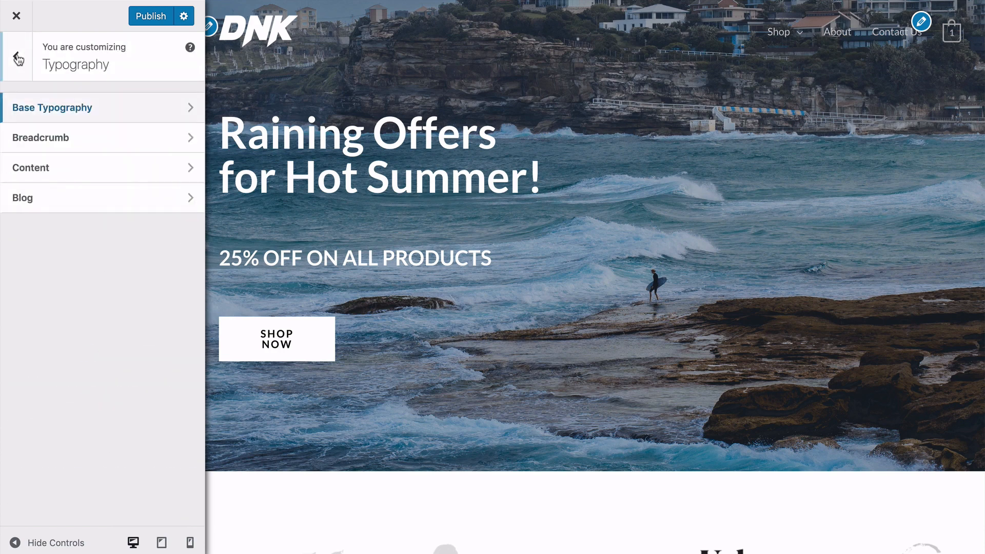
click(19, 57)
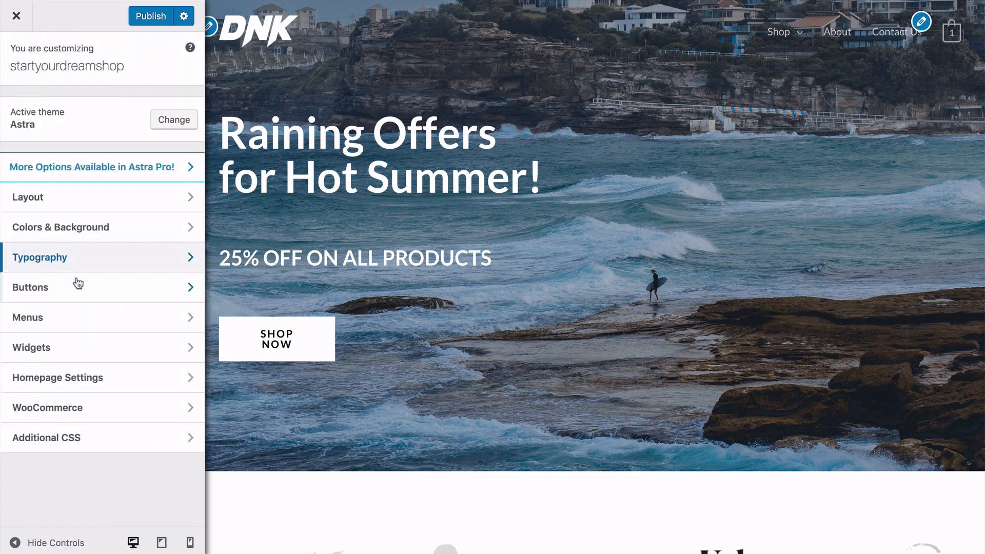
Review the Theme Button colour, radius and padding settings and the list of site menus.
click(68, 289)
click(68, 110)
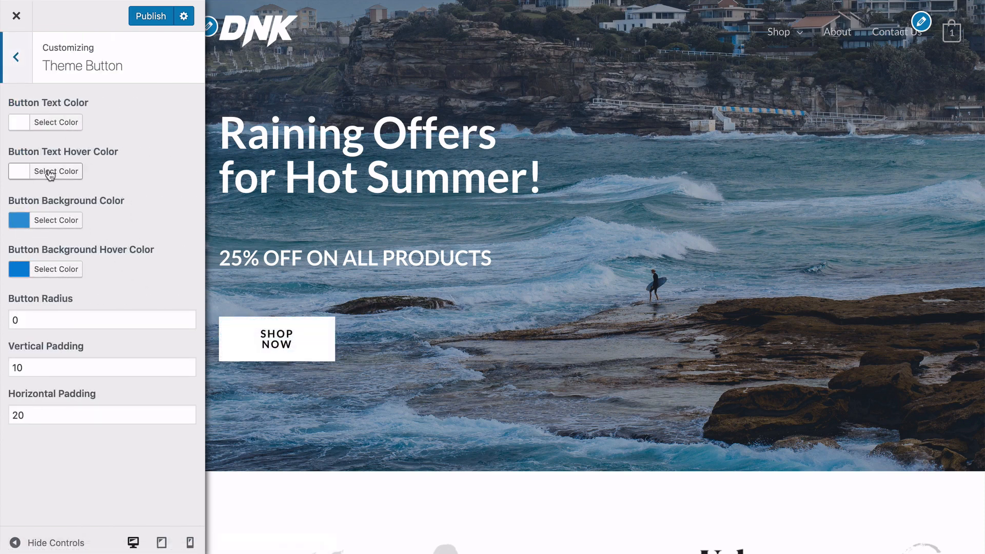
click(16, 66)
click(16, 67)
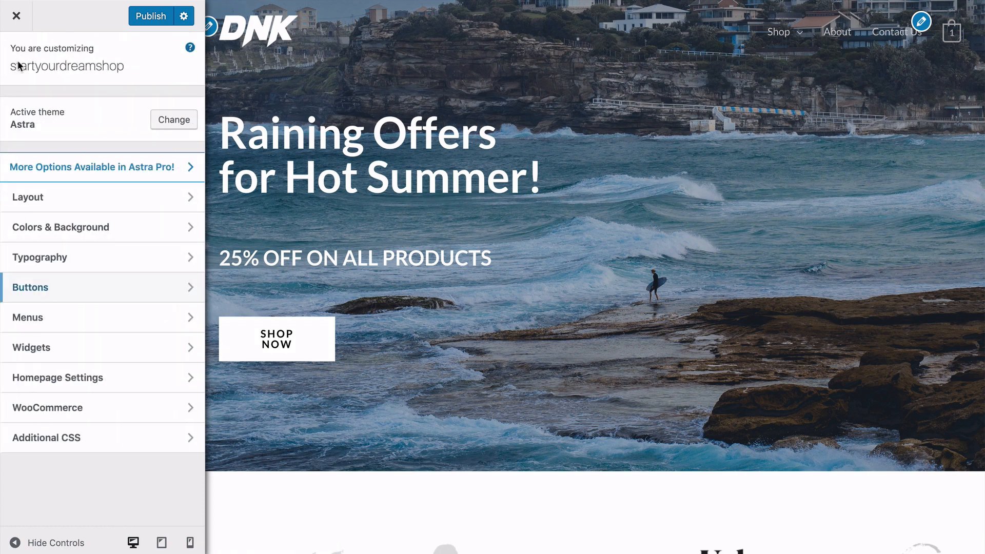
click(83, 317)
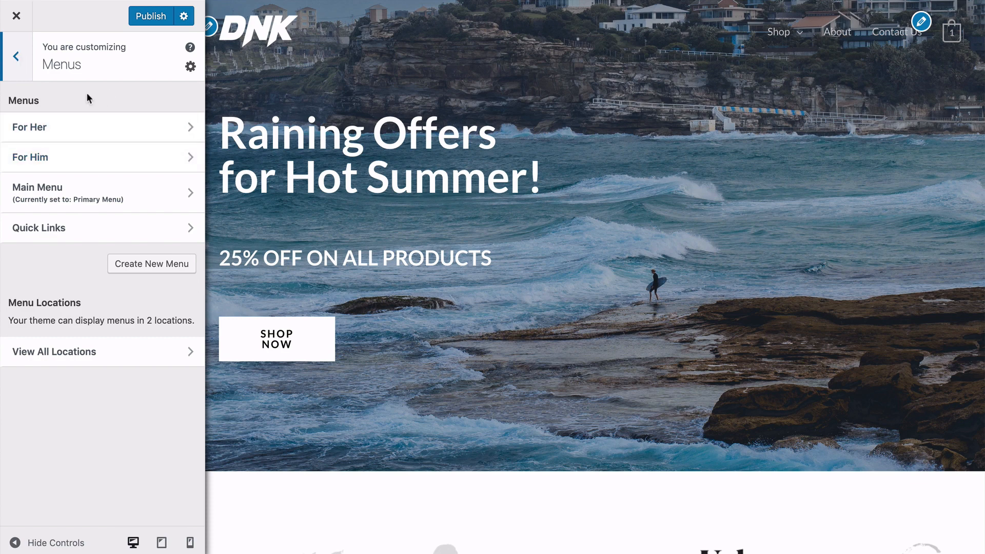
click(17, 55)
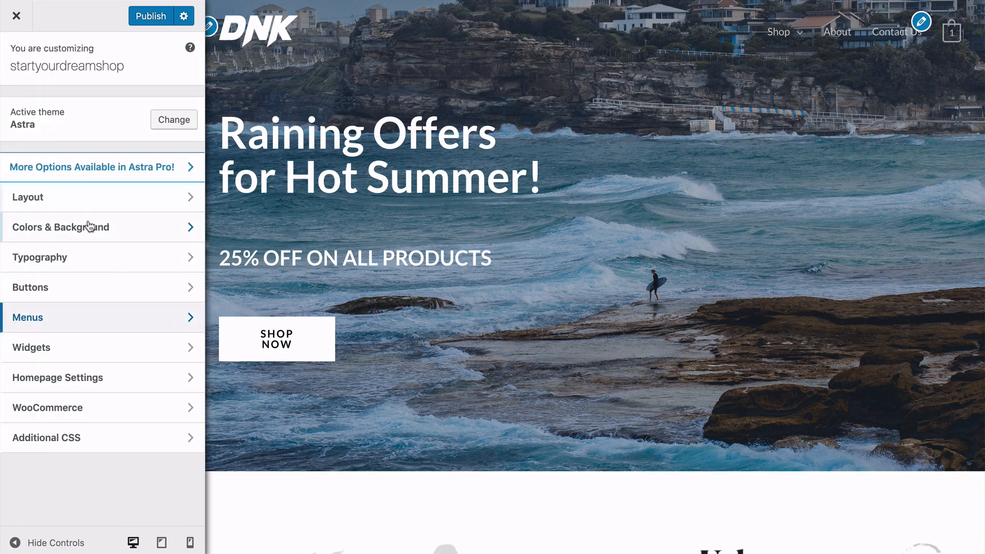
Review the Homepage Settings, including the pages available as the posts page.
click(110, 379)
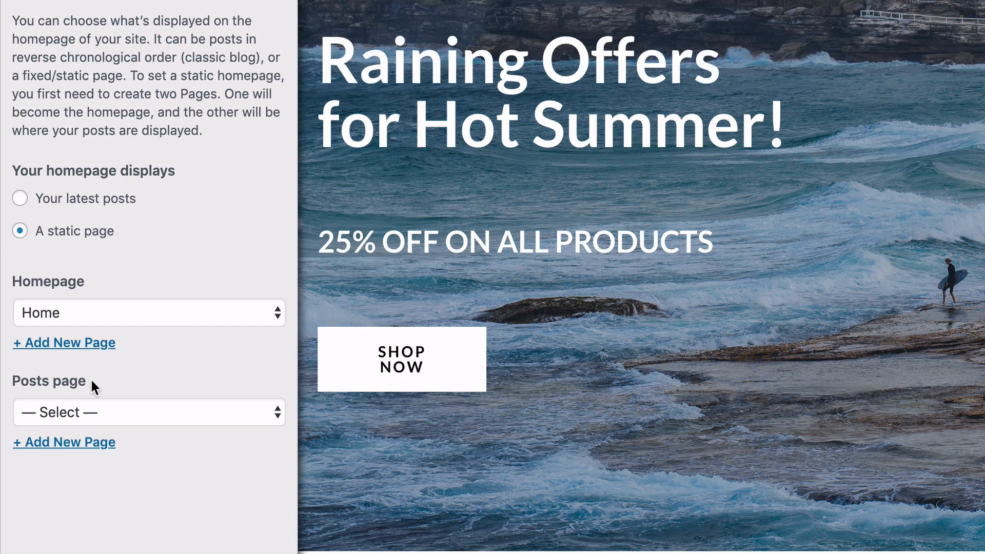
click(121, 411)
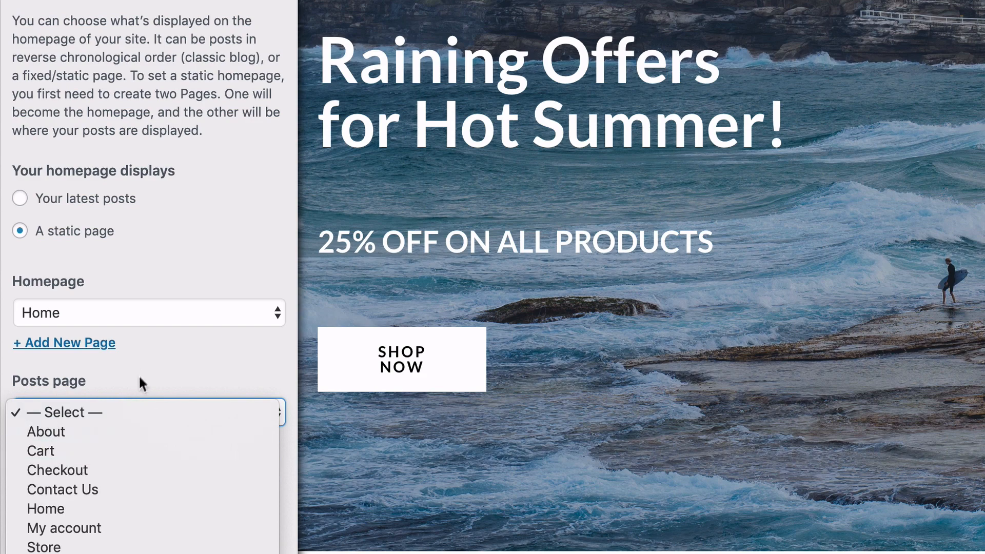
click(149, 365)
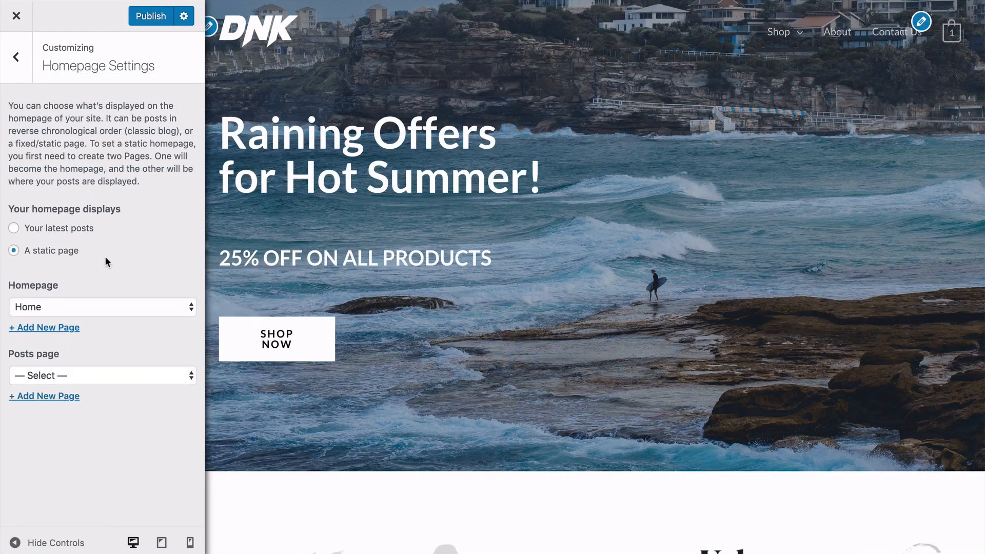
click(16, 58)
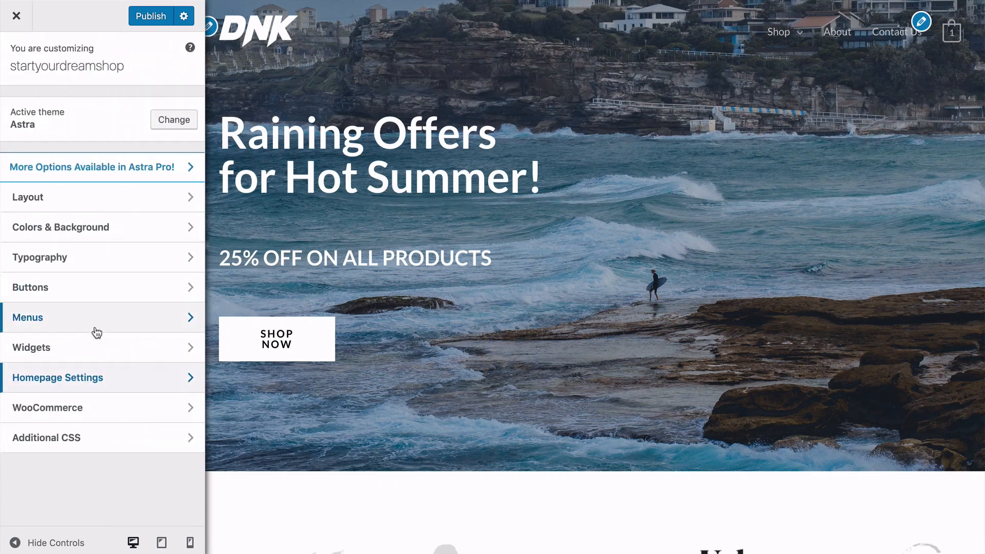
Enable the WooCommerce store notice to preview it on the site, and disable it again.
click(95, 409)
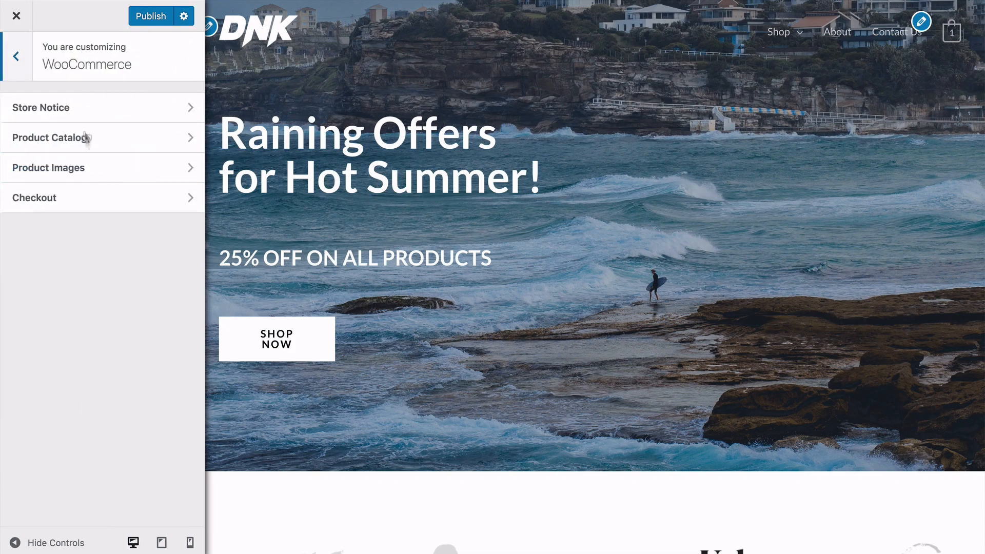
click(83, 109)
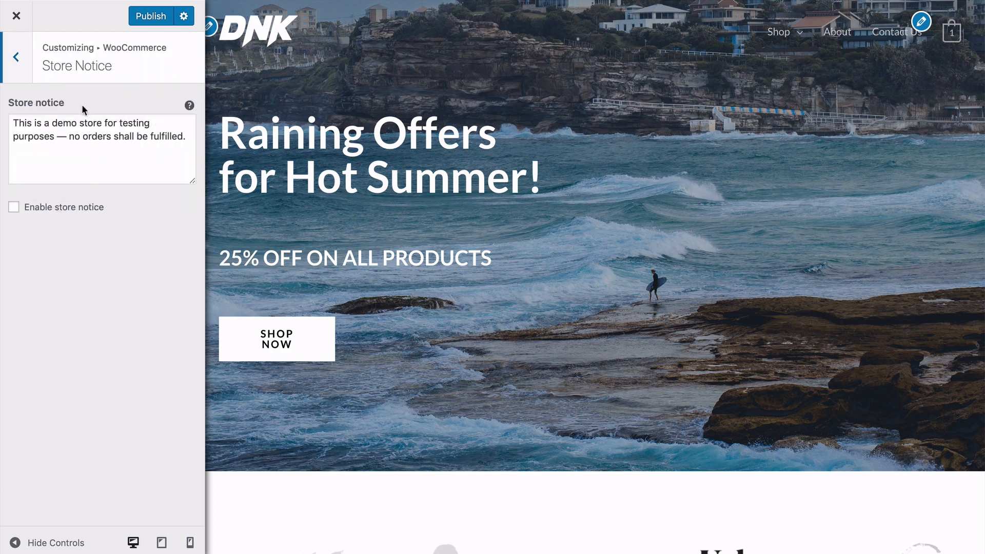
click(14, 207)
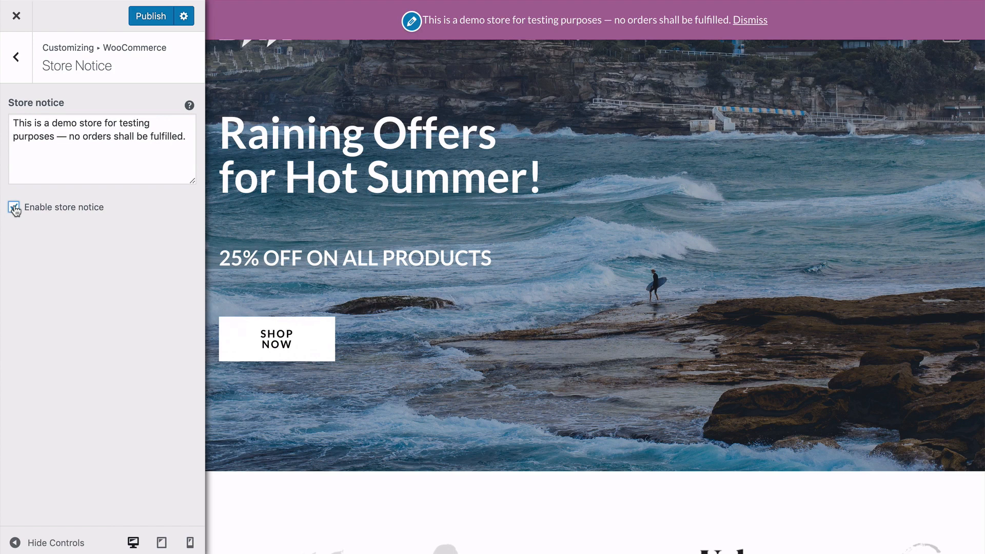
click(14, 208)
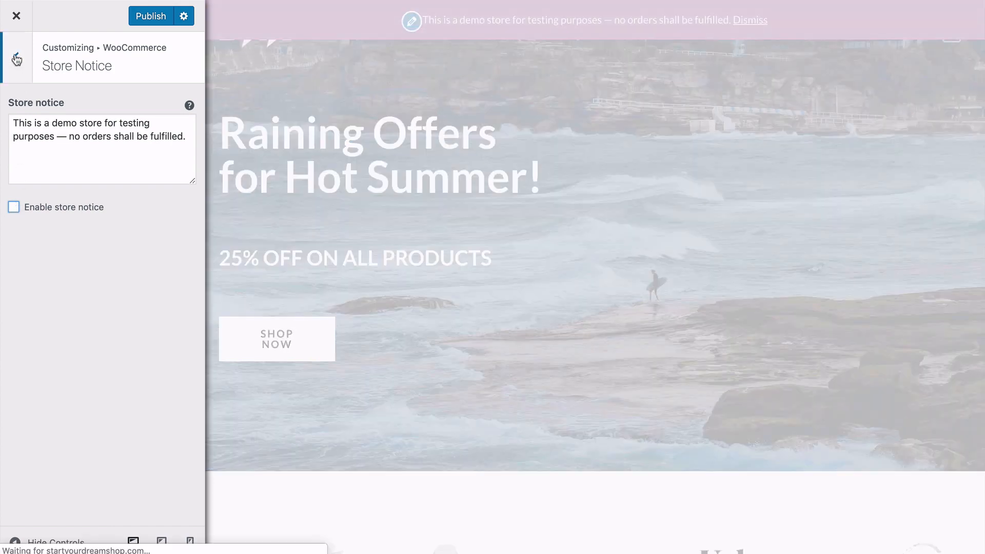
click(17, 59)
Review the WooCommerce Product Catalog's shop page display options and the Product Images width and cropping settings.
click(102, 136)
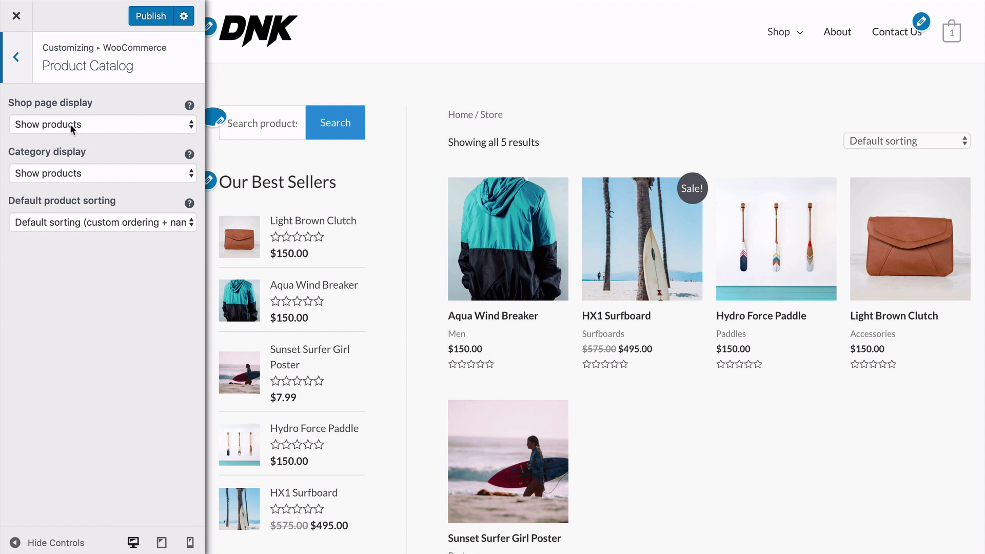
click(81, 125)
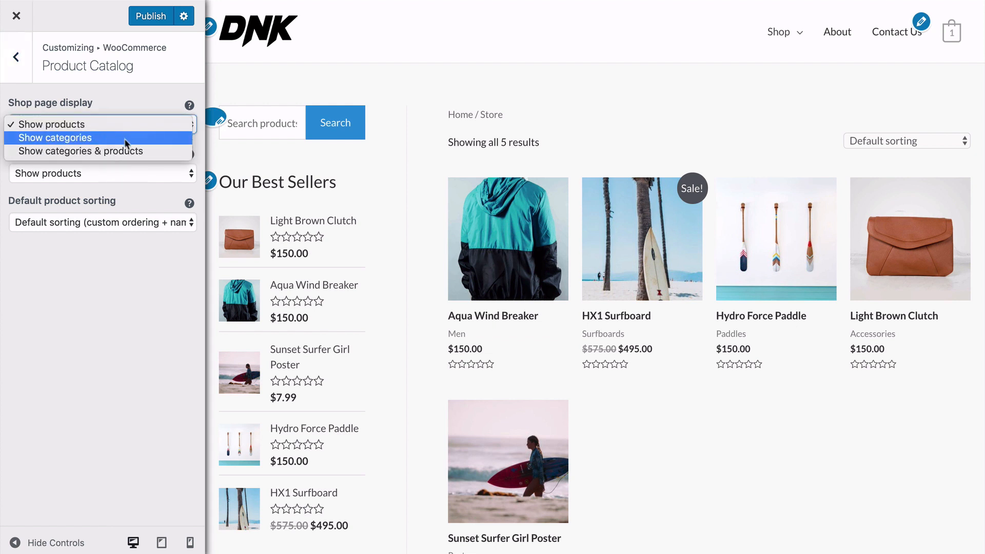
click(107, 188)
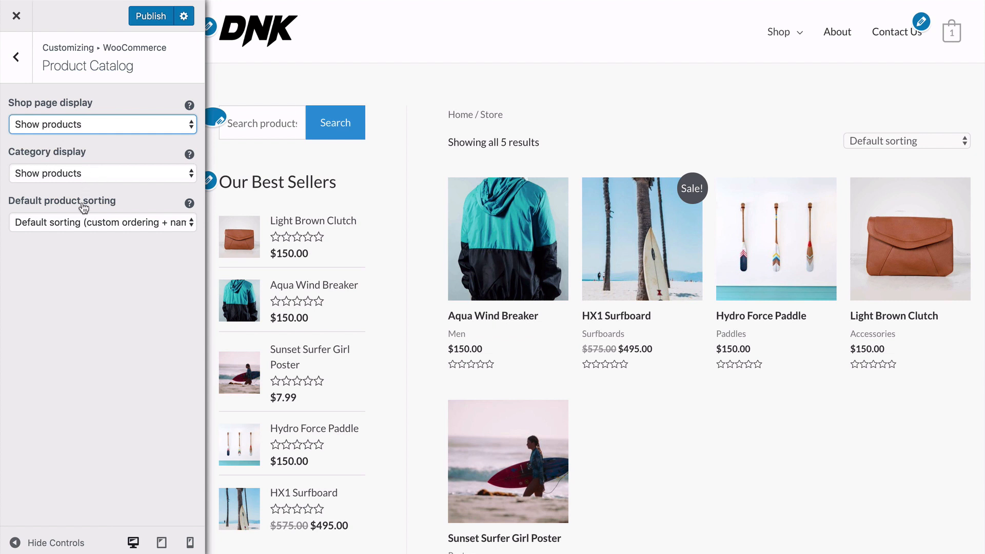
click(17, 58)
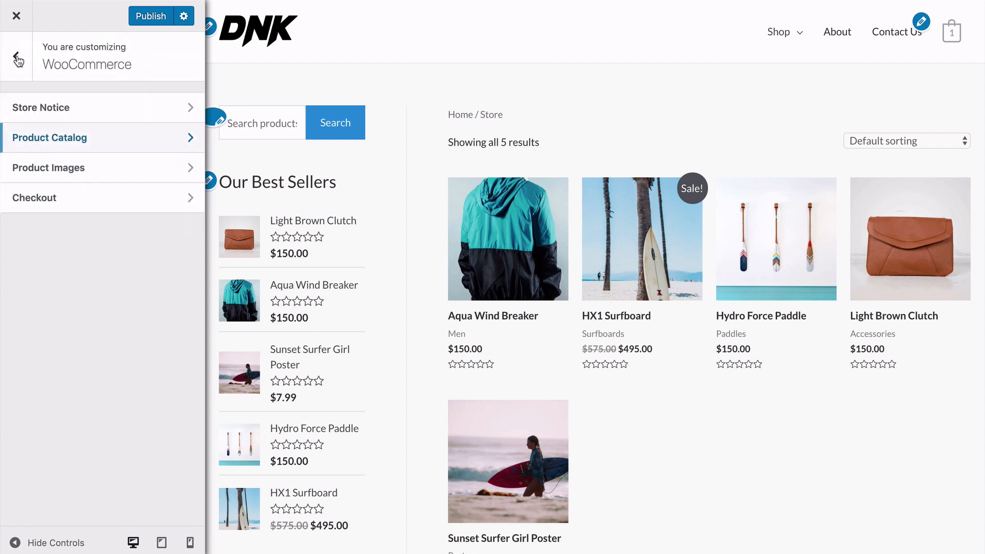
click(92, 168)
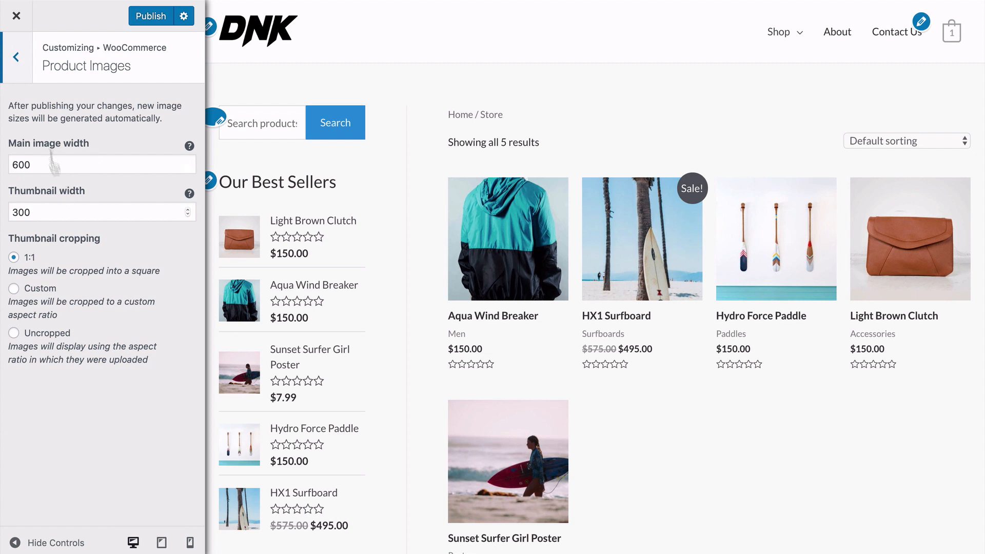
click(17, 57)
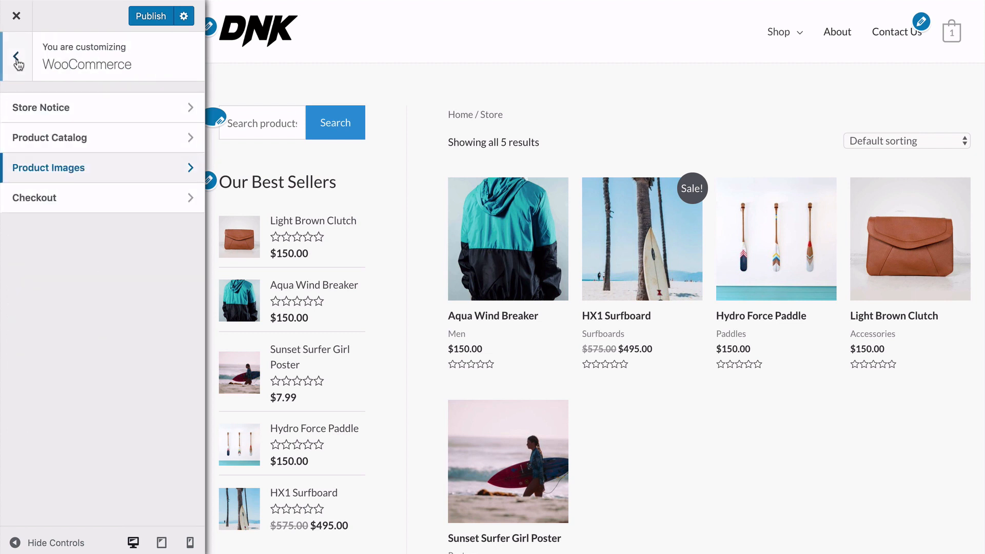
Review the WooCommerce Checkout settings for optional and required fields, the privacy policy and terms and conditions.
click(80, 202)
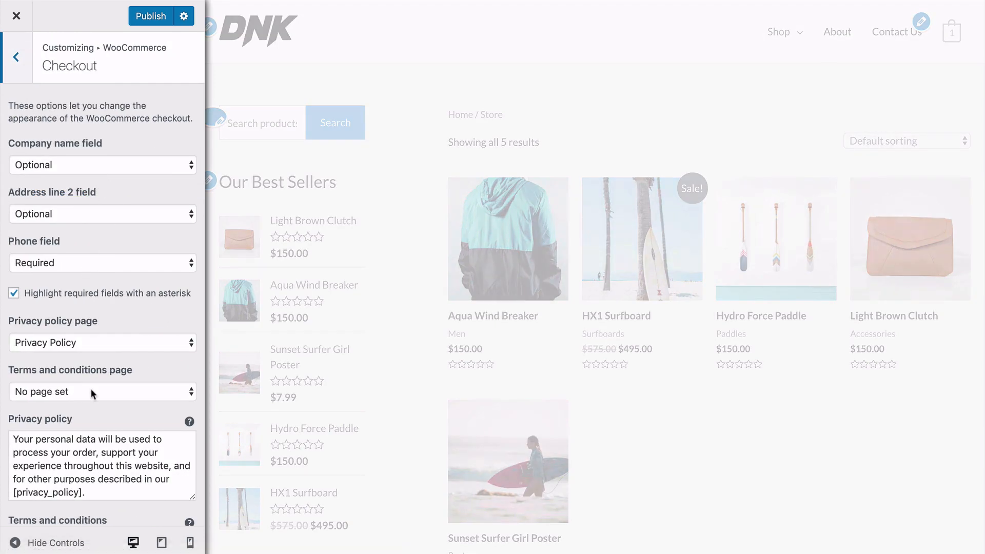
scroll(82, 259, down, 2)
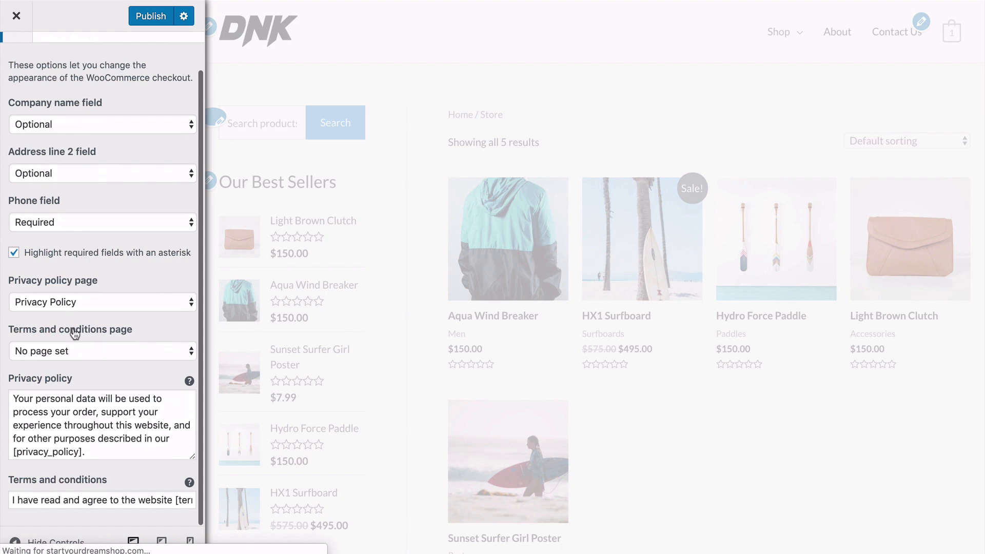
scroll(74, 333, up, 2)
click(18, 61)
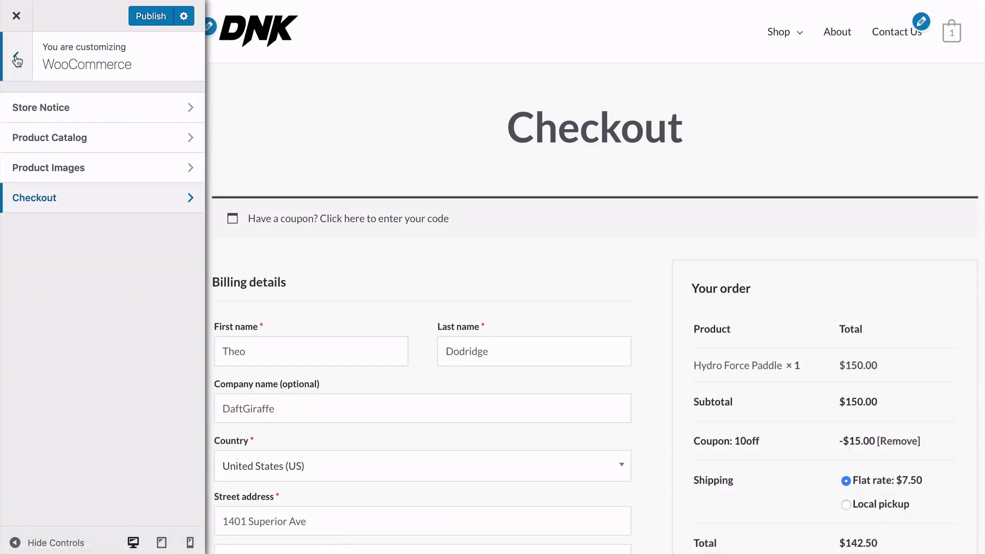
click(17, 60)
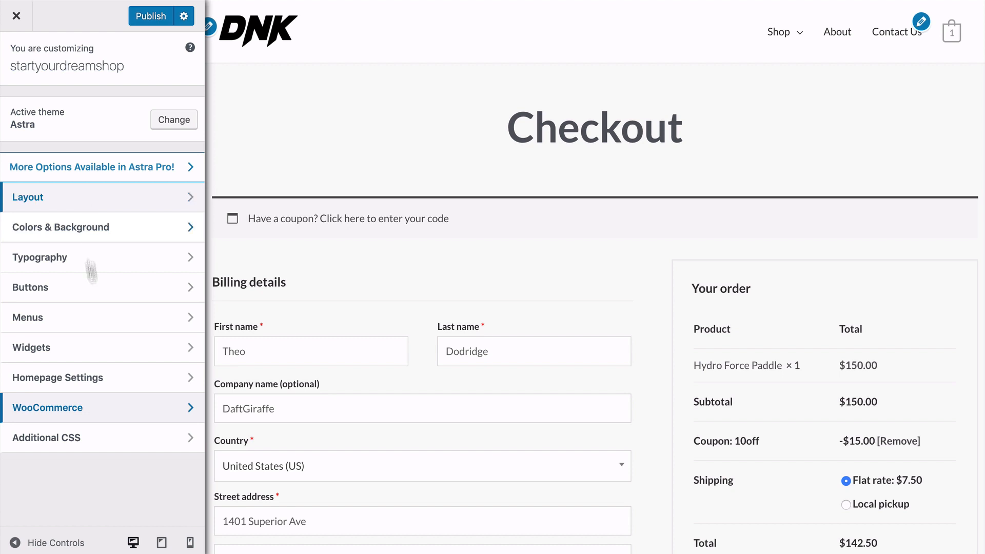
View the custom code for the cart menu in Additional CSS.
click(91, 443)
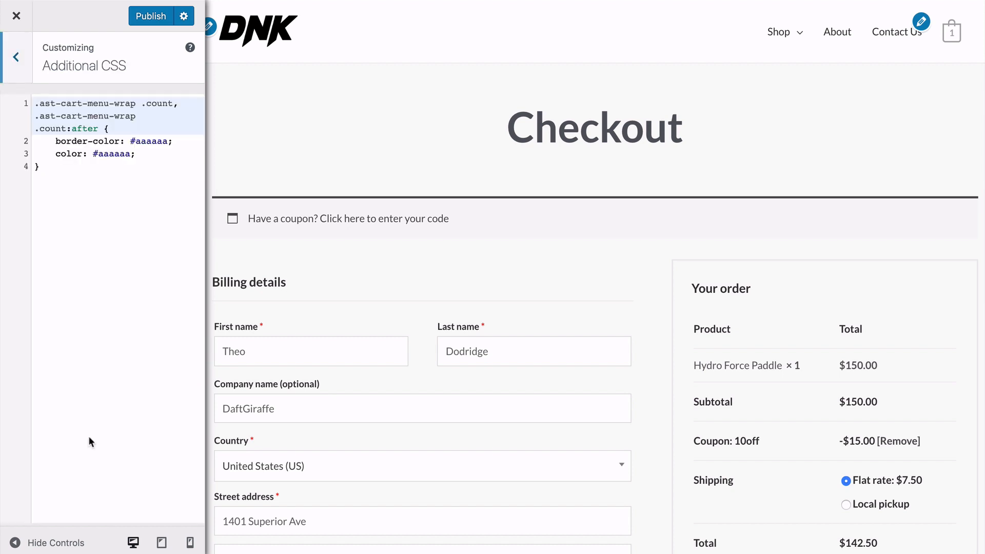
click(62, 205)
click(18, 59)
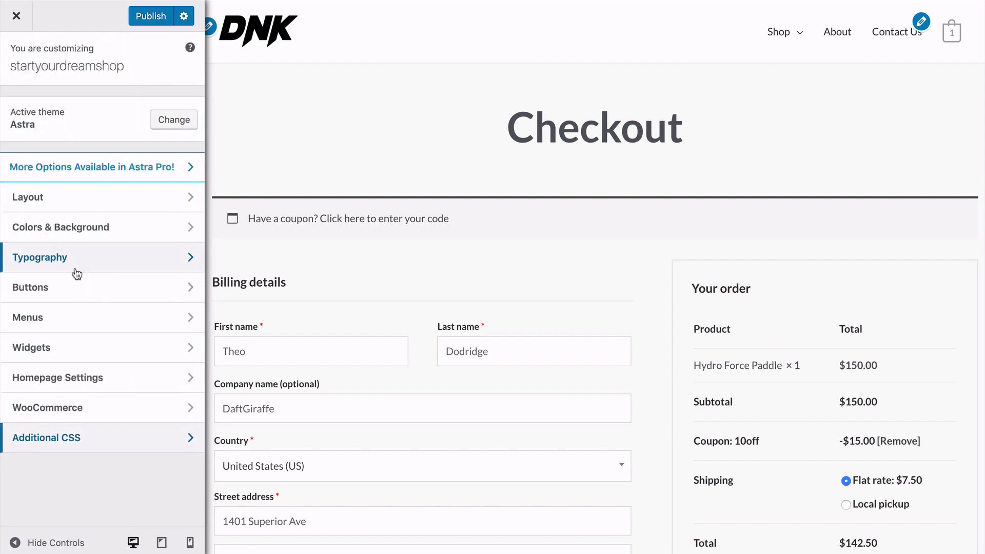
Open the shop's live homepage and review its navigation, promotional banners, featured products, special offer and footer.
click(57, 90)
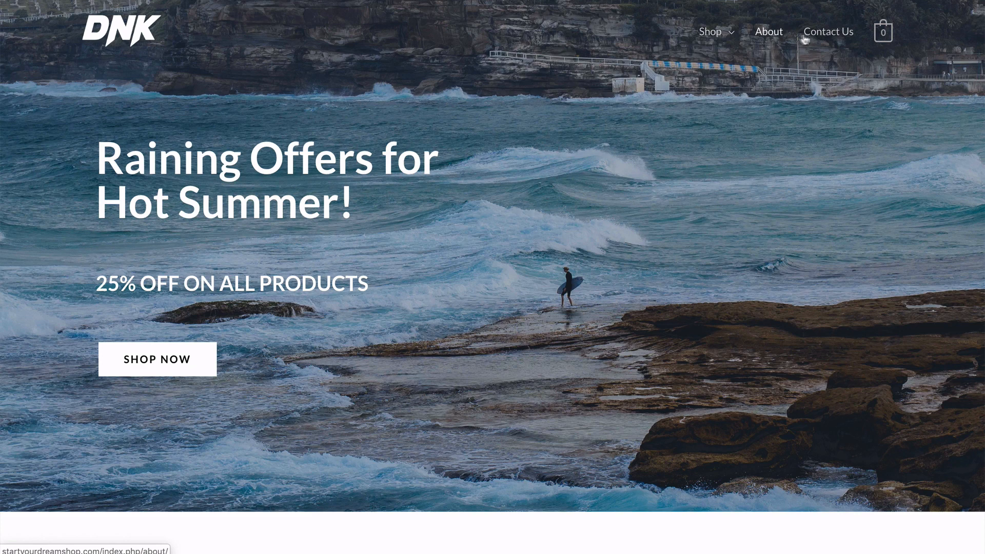
mouse_move(732, 33)
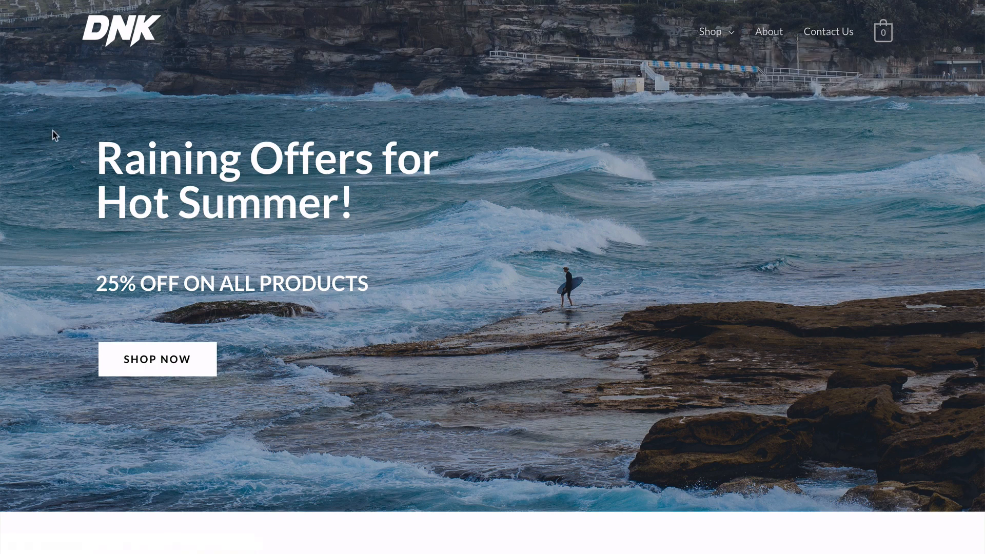
scroll(54, 133, down, 5)
scroll(54, 135, down, 7)
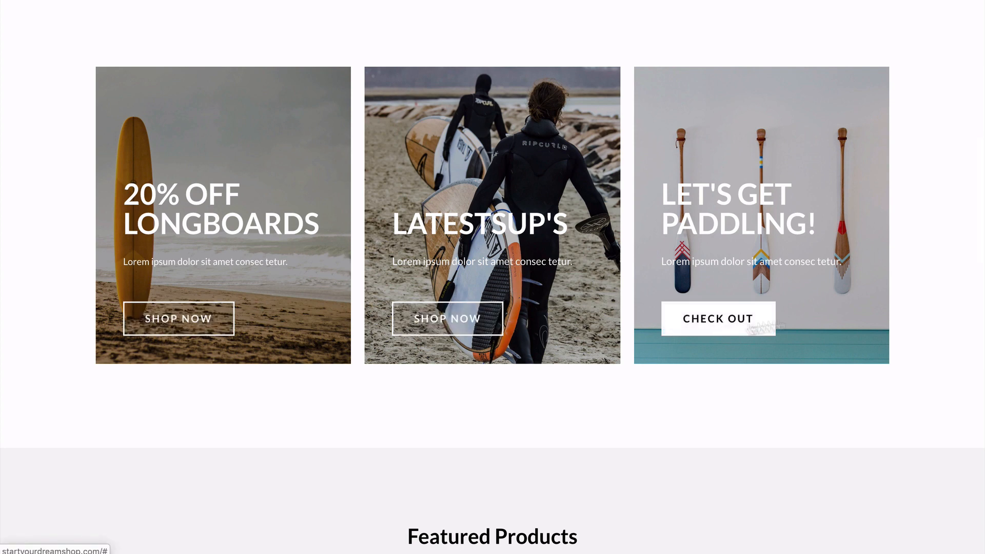
scroll(940, 238, down, 10)
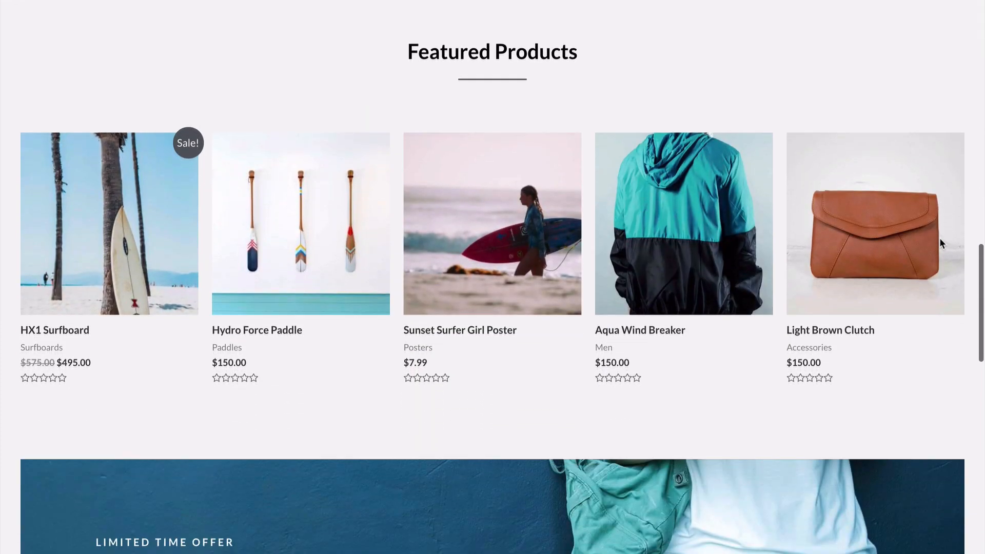
scroll(924, 241, up, 1)
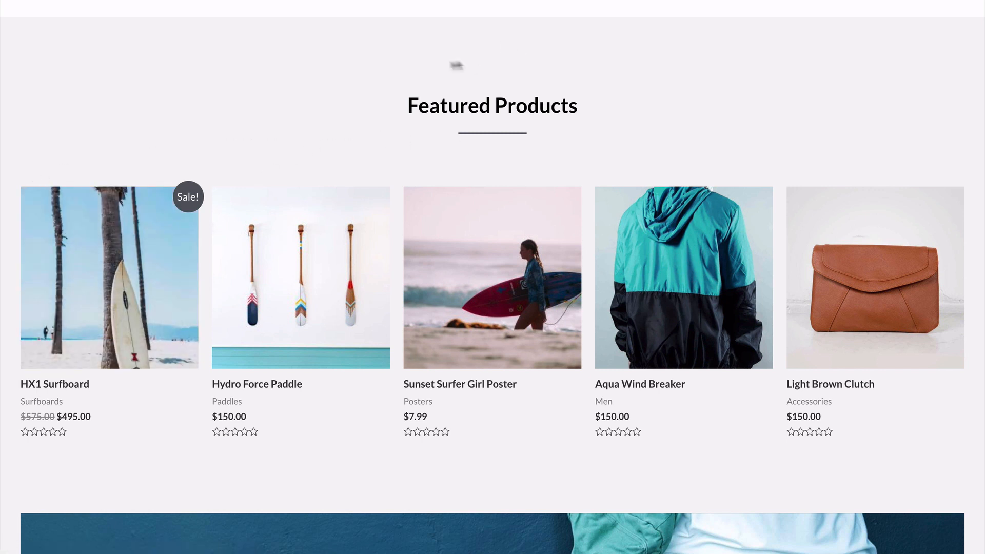
scroll(10, 191, down, 10)
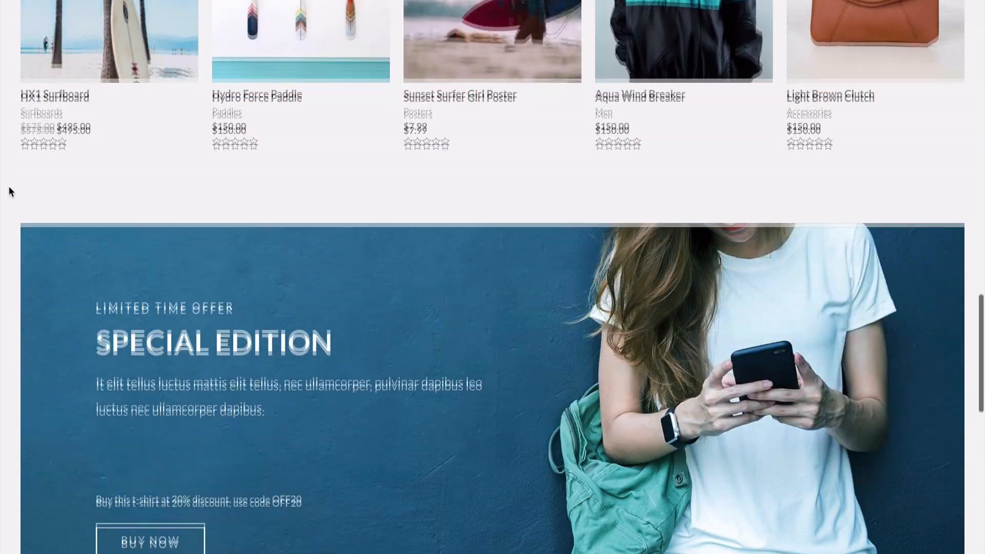
scroll(8, 190, down, 5)
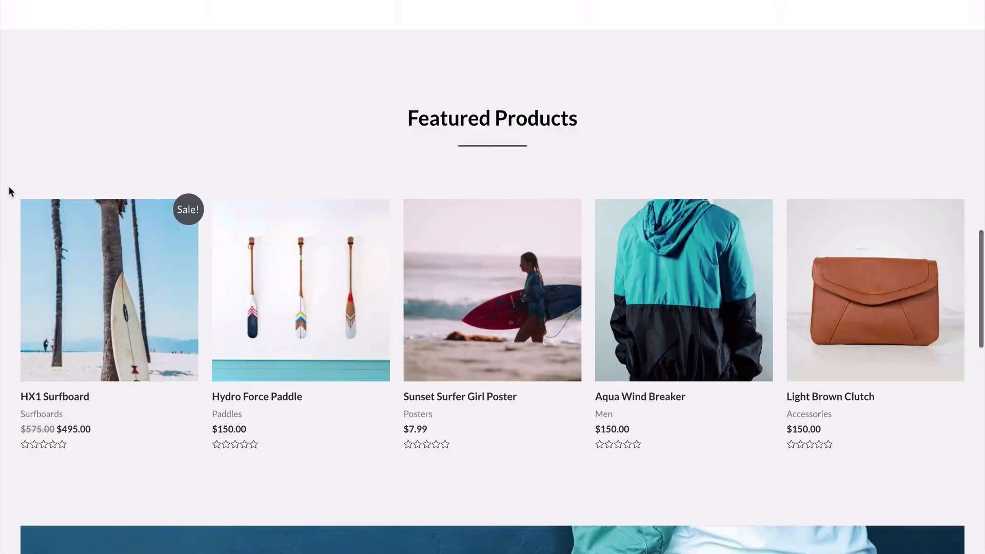
scroll(8, 191, up, 15)
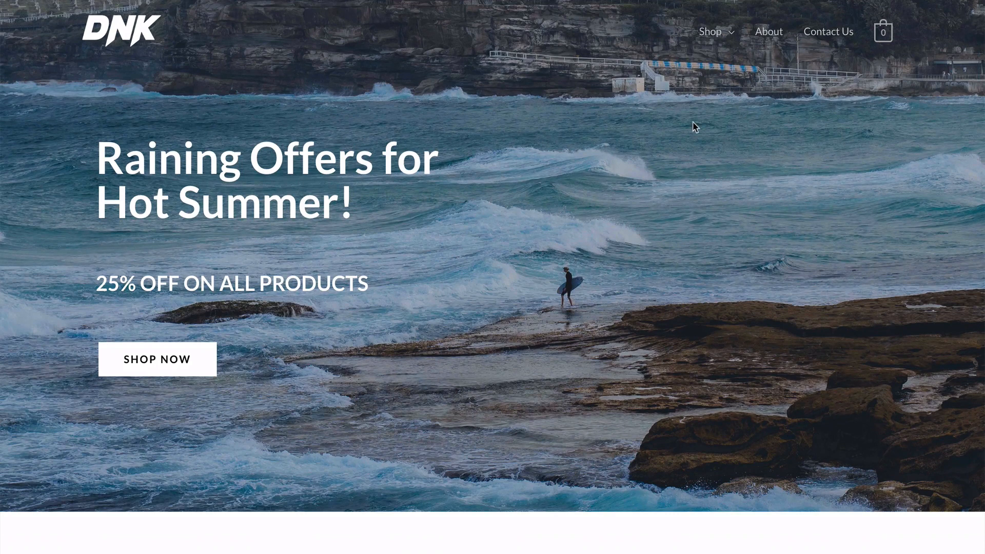
Open the shop's About page and review its header image, Who We Are and Our Team sections.
click(766, 37)
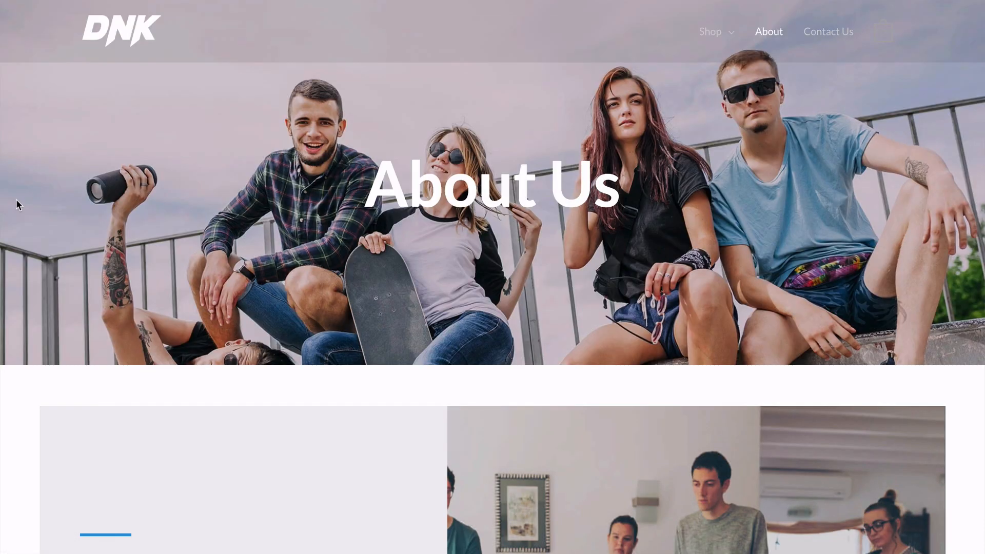
scroll(17, 204, down, 5)
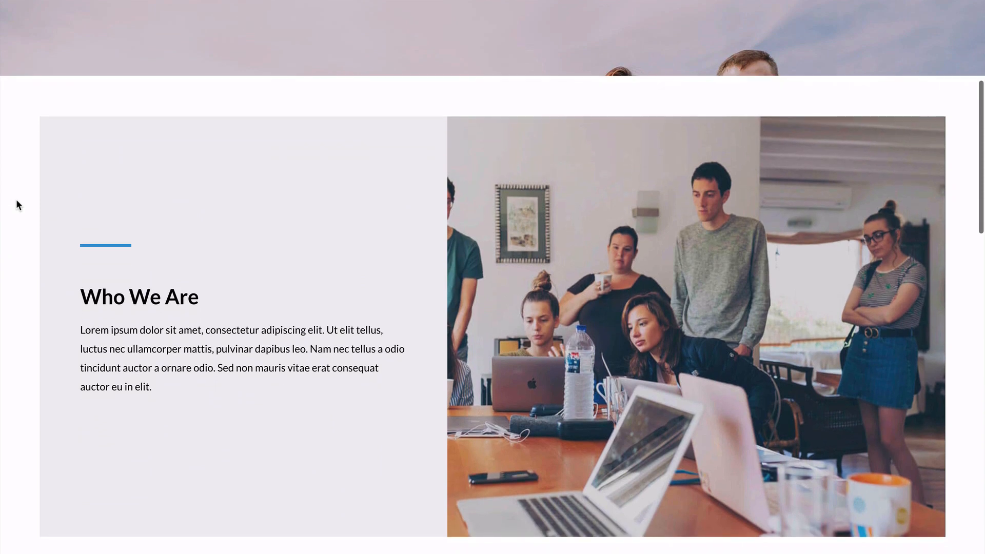
scroll(17, 205, down, 6)
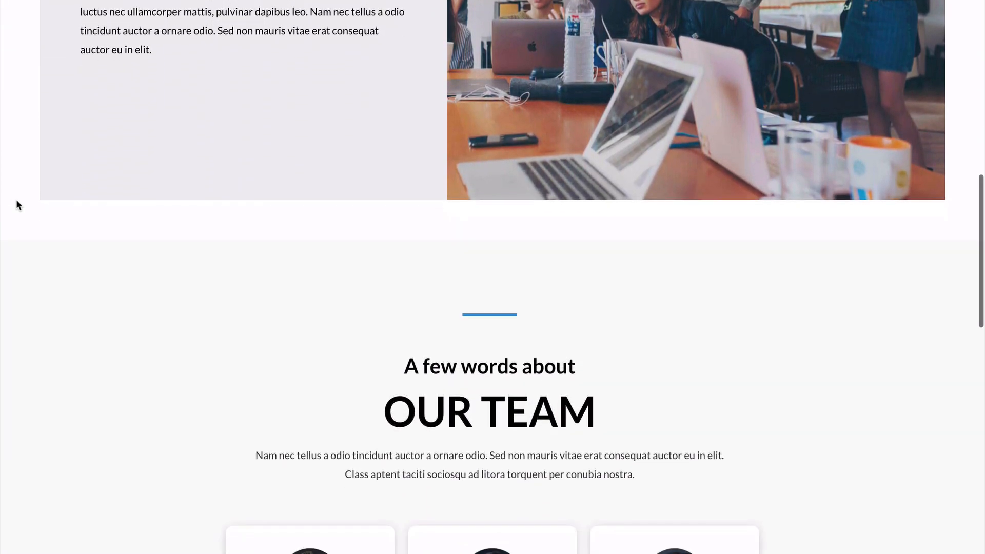
scroll(17, 204, down, 14)
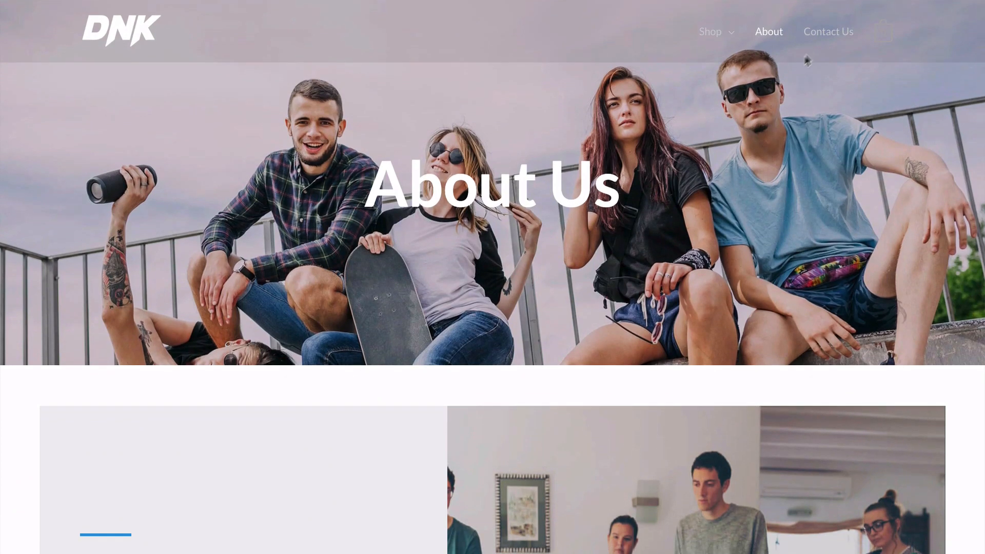
Open the shop's Contact Us page and review its contact details, opening hours and footer links.
click(827, 32)
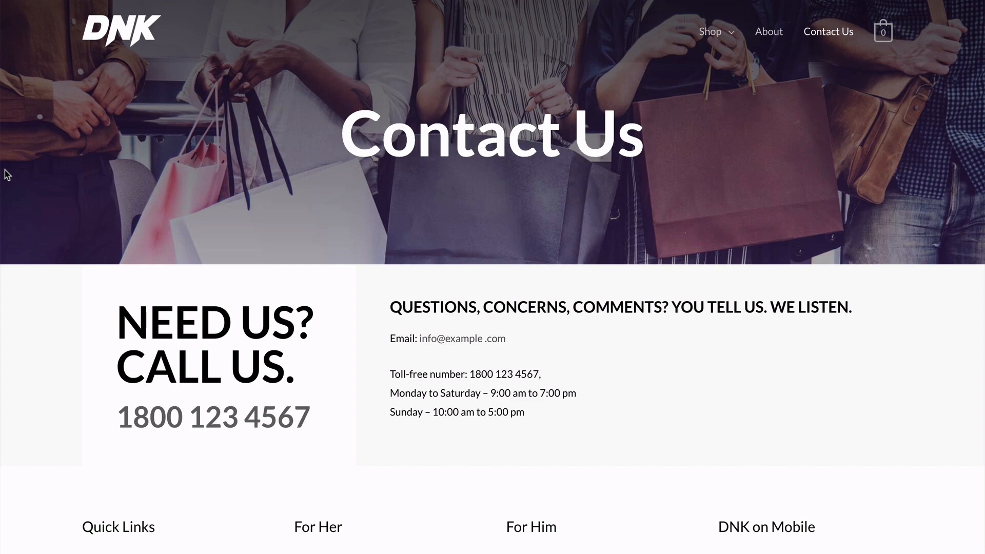
scroll(7, 175, down, 2)
scroll(7, 174, up, 2)
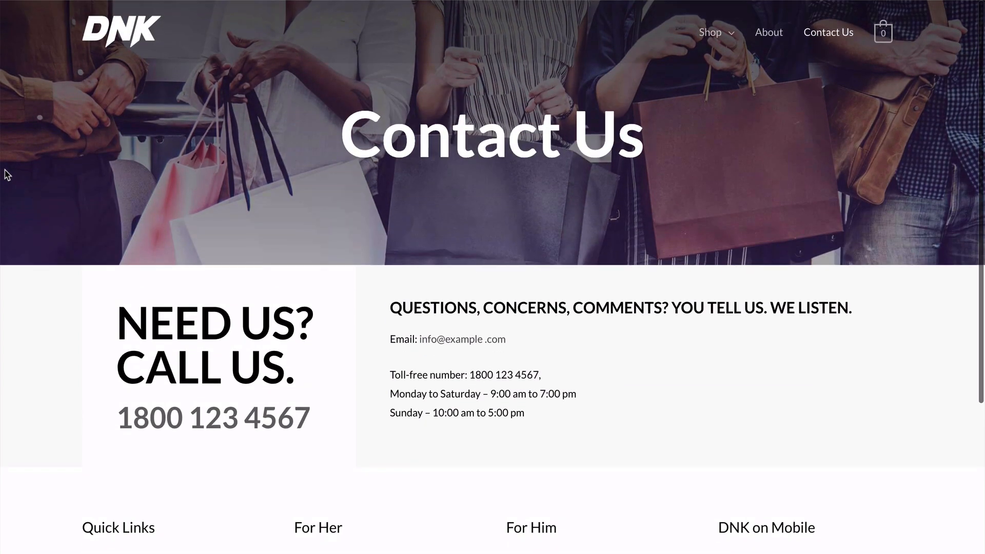
scroll(7, 175, down, 4)
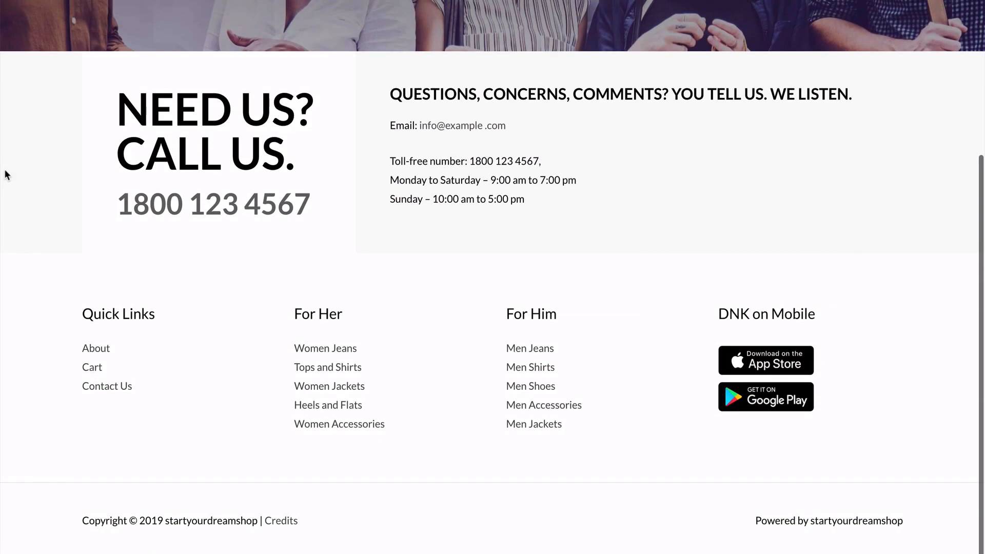
scroll(7, 174, up, 4)
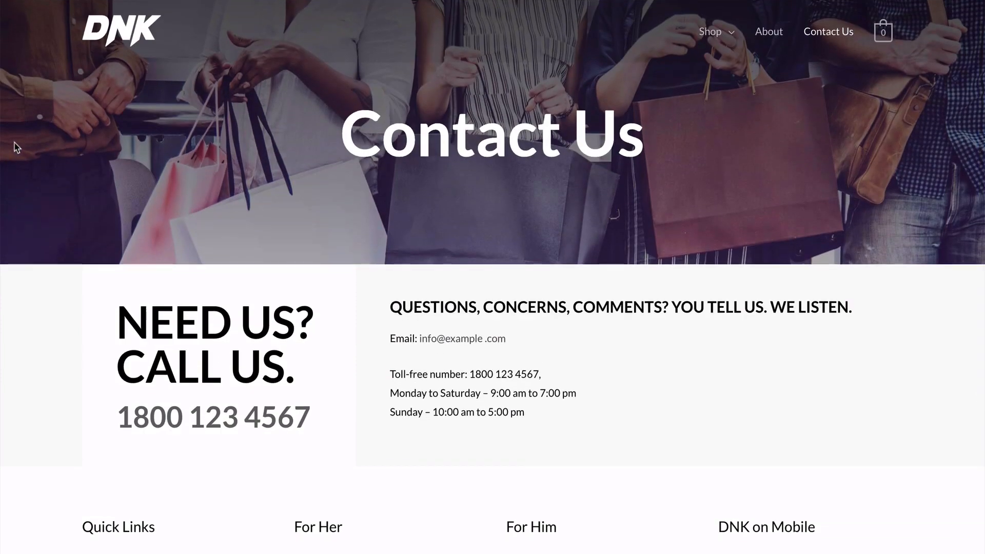
scroll(17, 147, down, 2)
scroll(17, 147, down, 2)
scroll(16, 148, up, 4)
scroll(957, 138, down, 4)
scroll(959, 139, up, 5)
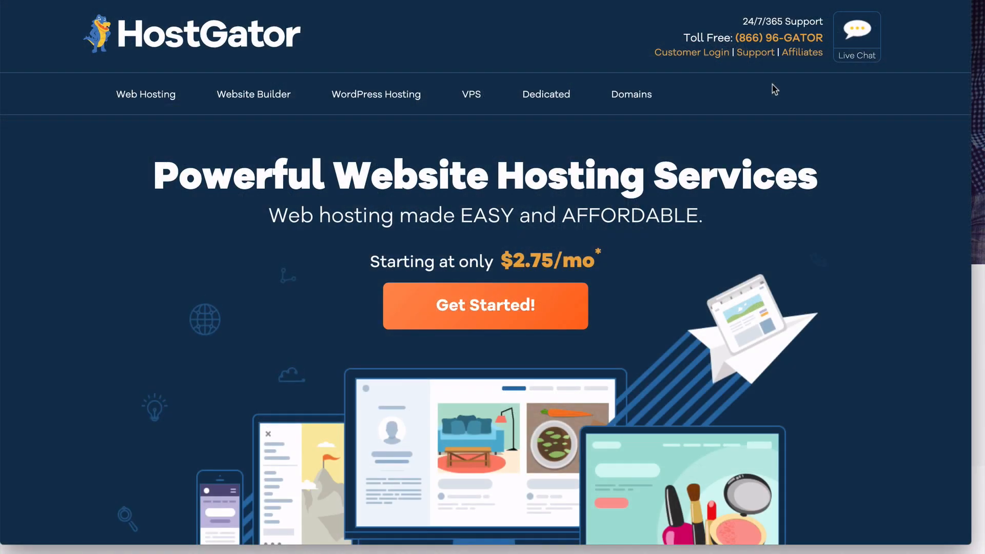
View the live chat support login form on the HostGator website, and close it again.
click(859, 59)
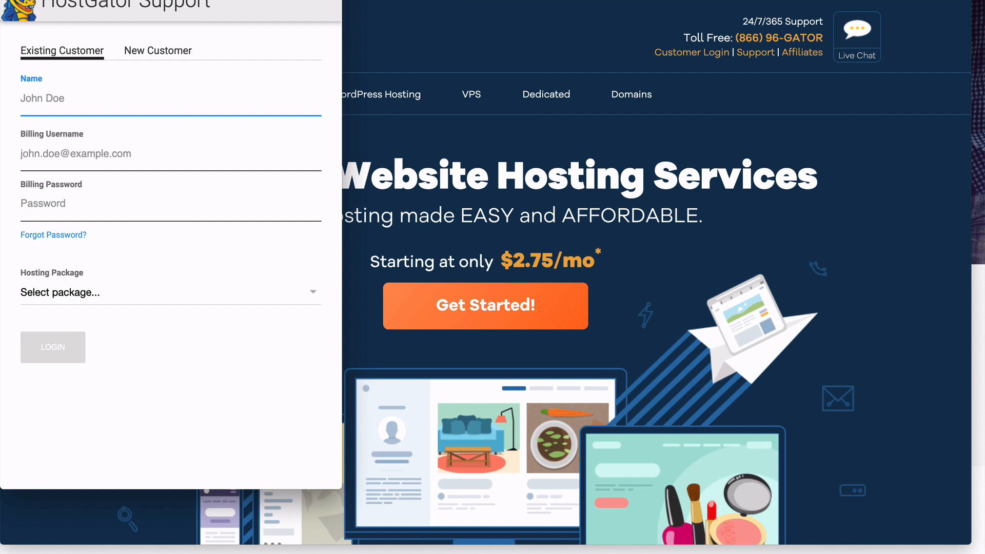
key(super+w)
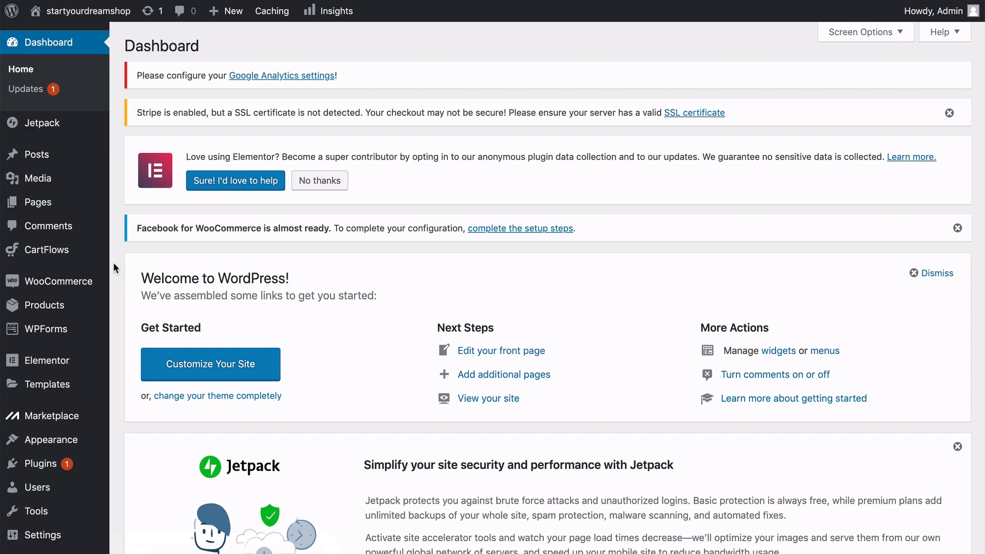
Go to the WordPress page for adding plugins and search for "really simple ssl".
scroll(113, 263, down, 5)
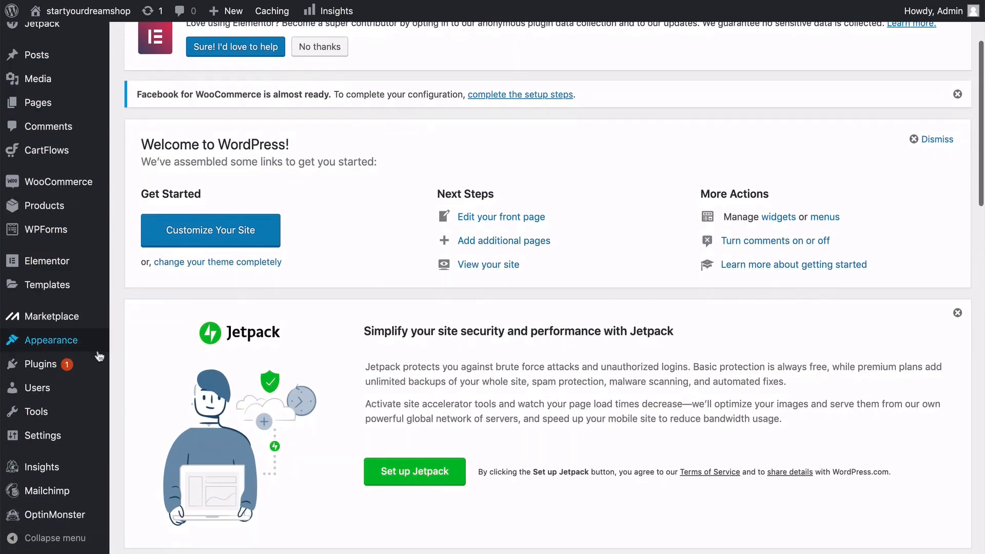
mouse_move(50, 367)
click(136, 386)
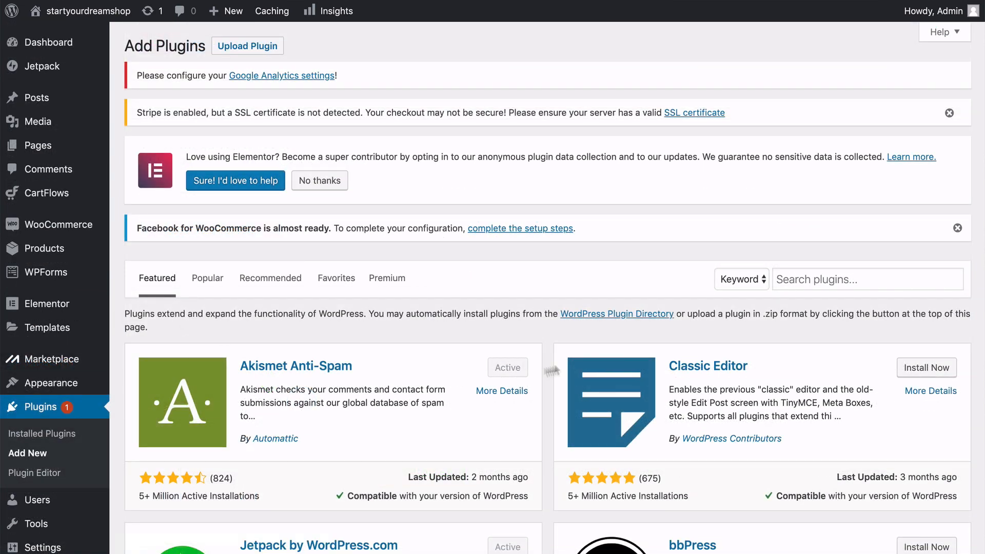
click(789, 279)
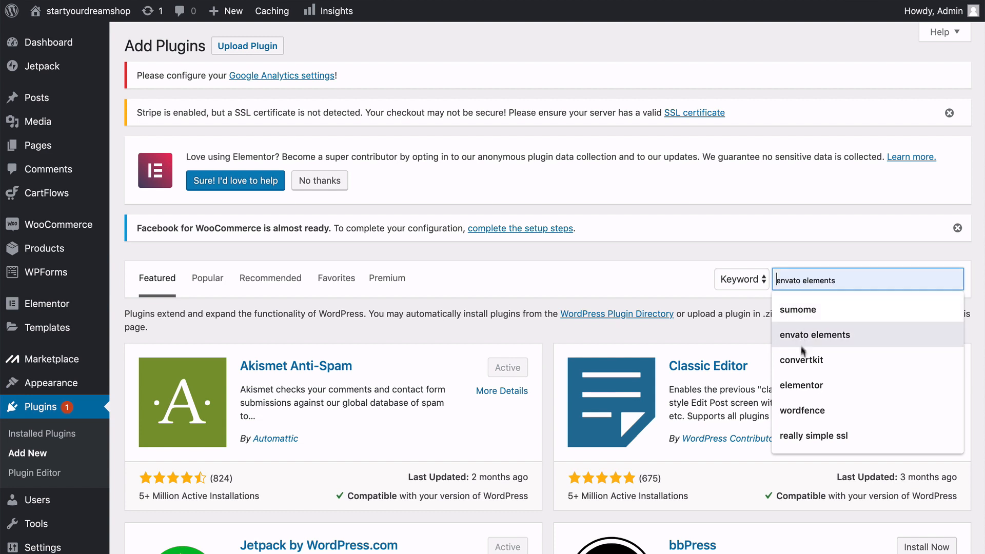
click(799, 437)
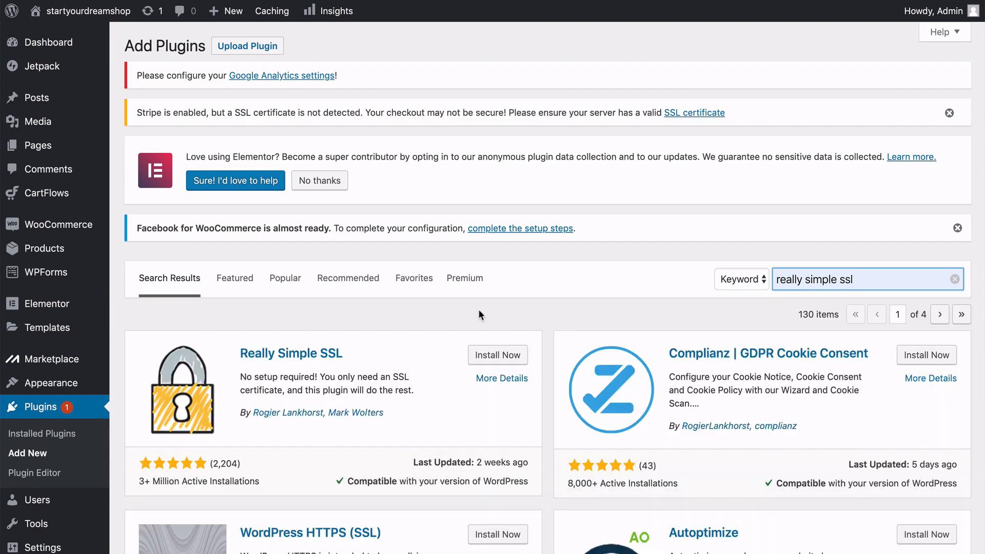
Install and activate the Really Simple SSL plugin.
scroll(479, 311, down, 2)
scroll(479, 315, down, 2)
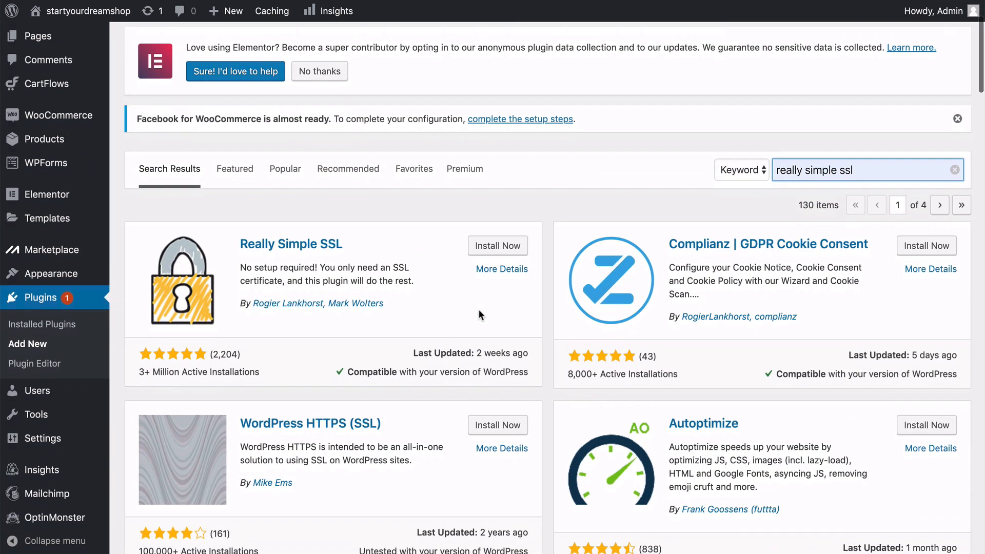
click(423, 274)
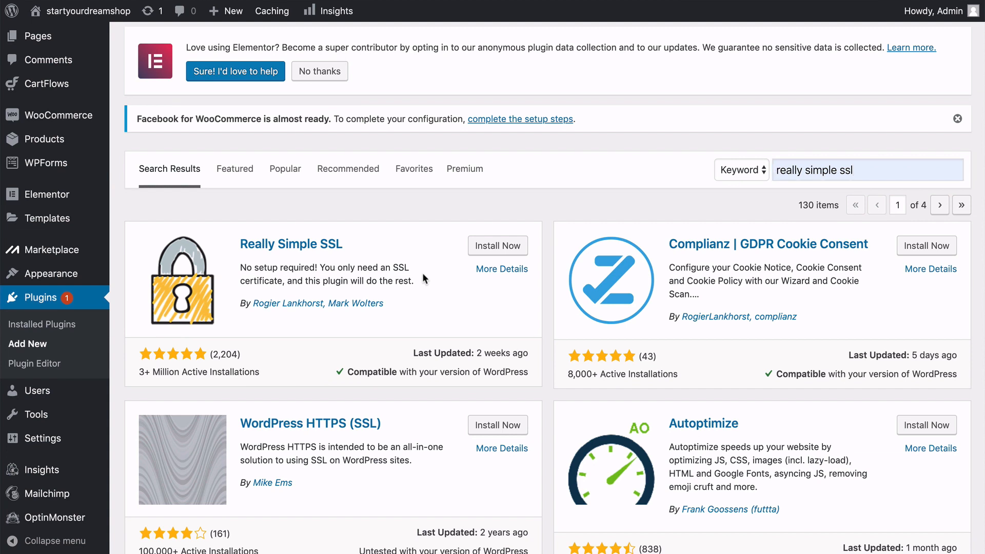
click(497, 248)
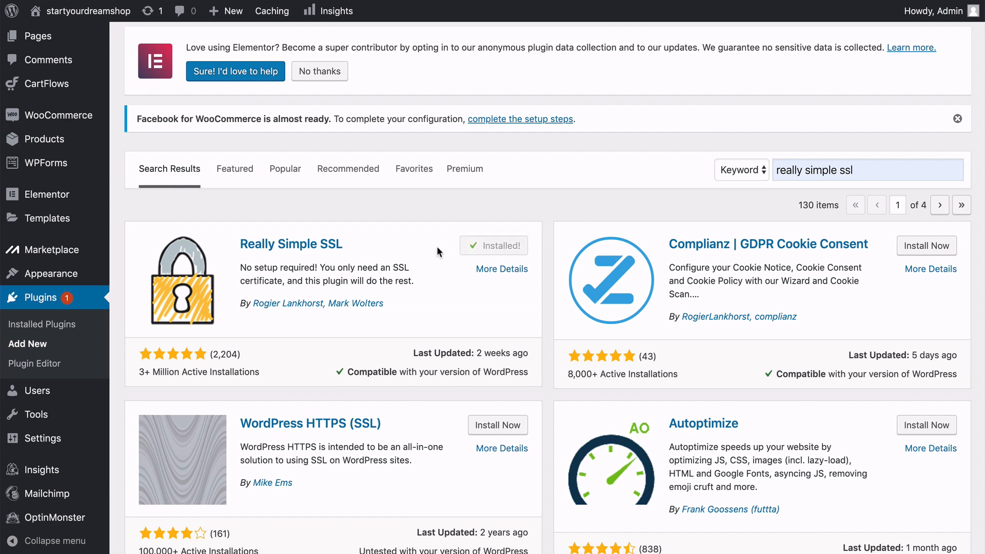
click(491, 248)
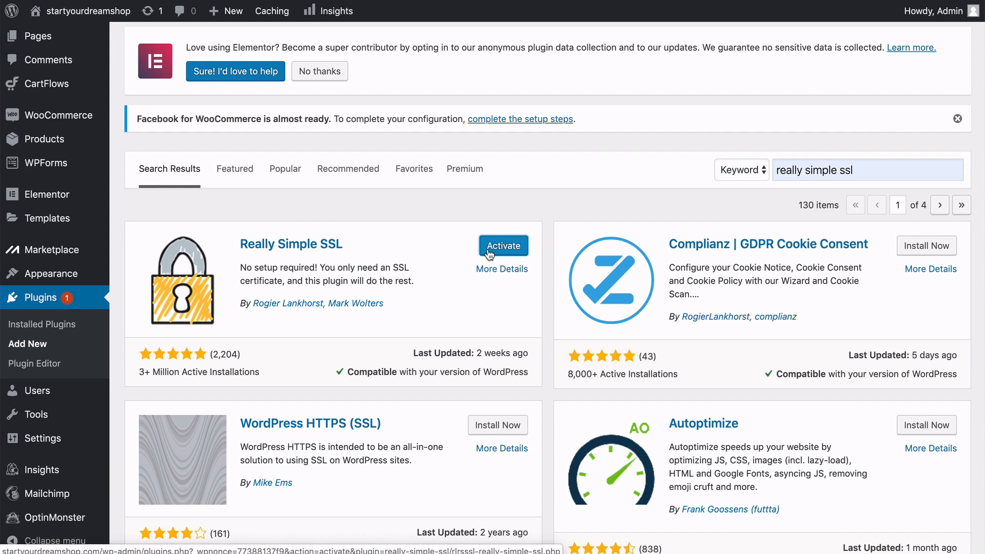
click(489, 251)
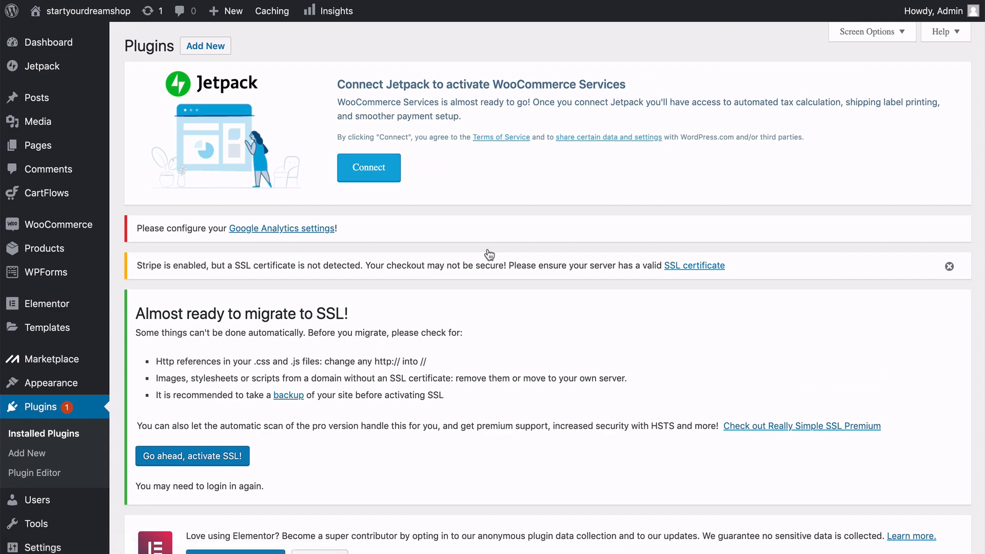
Go to the WordPress page for adding plugins and search for "wordfence".
scroll(442, 324, down, 2)
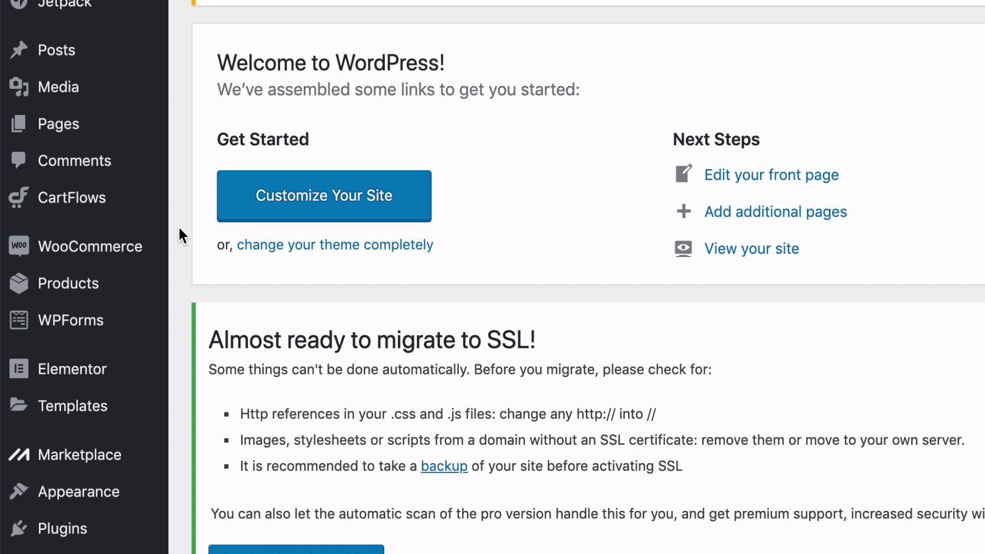
scroll(174, 253, down, 5)
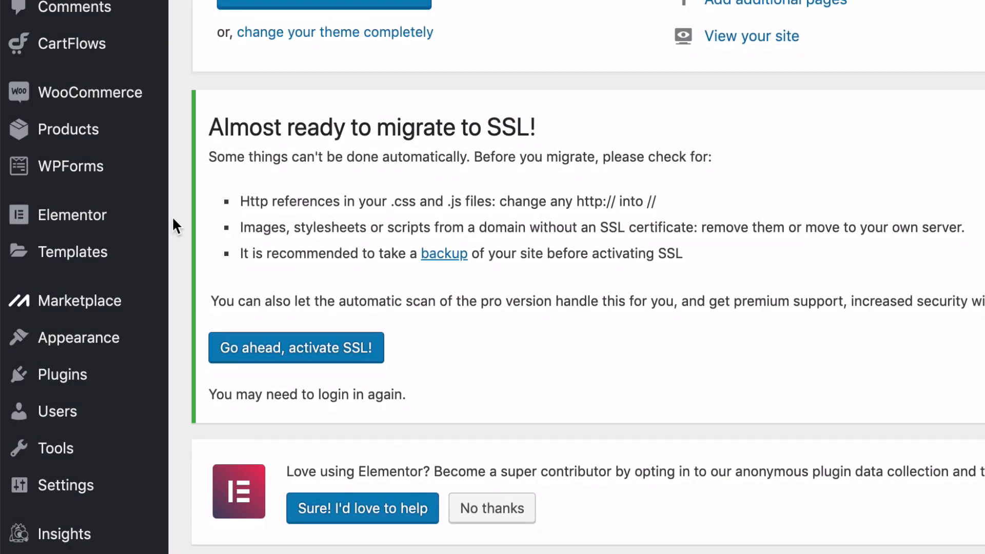
scroll(172, 217, up, 5)
scroll(171, 217, down, 6)
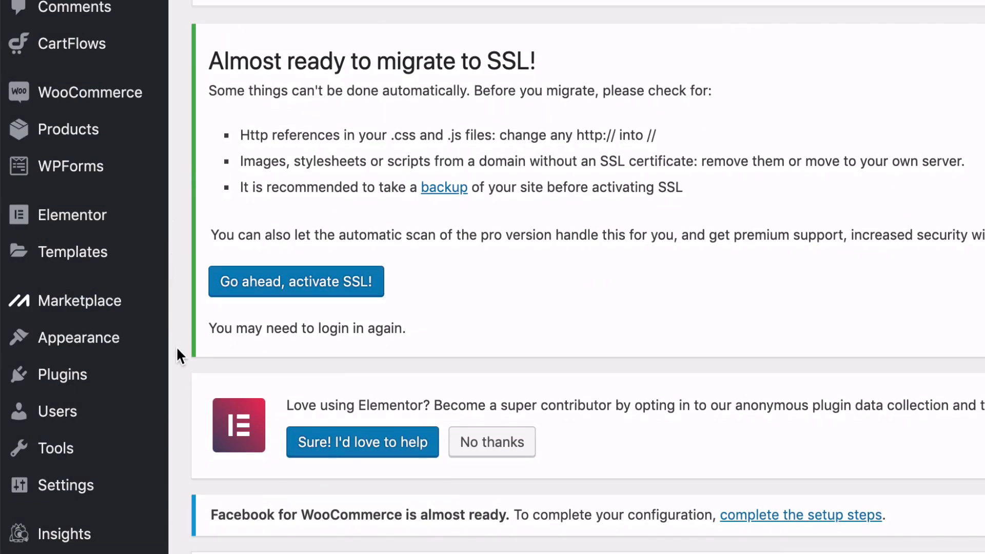
mouse_move(117, 383)
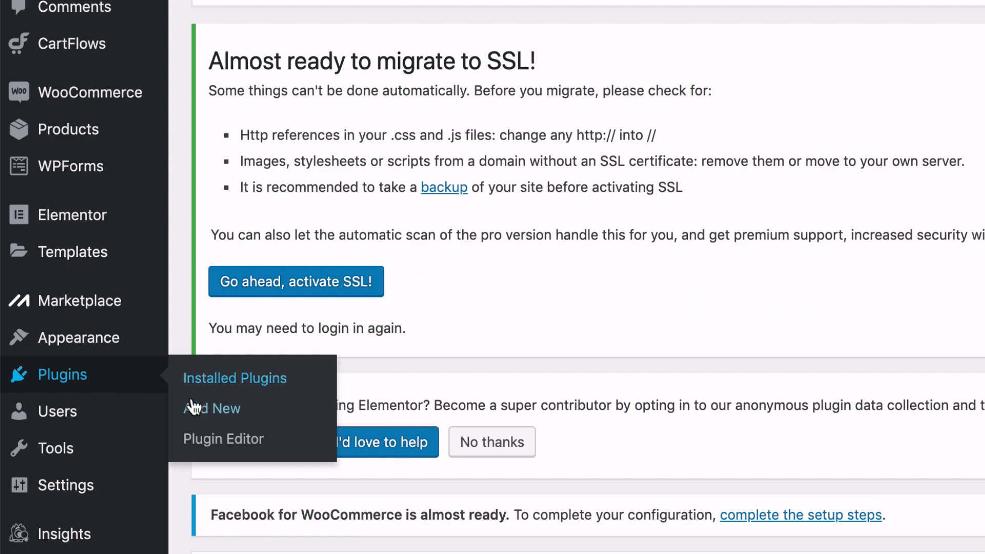
click(210, 412)
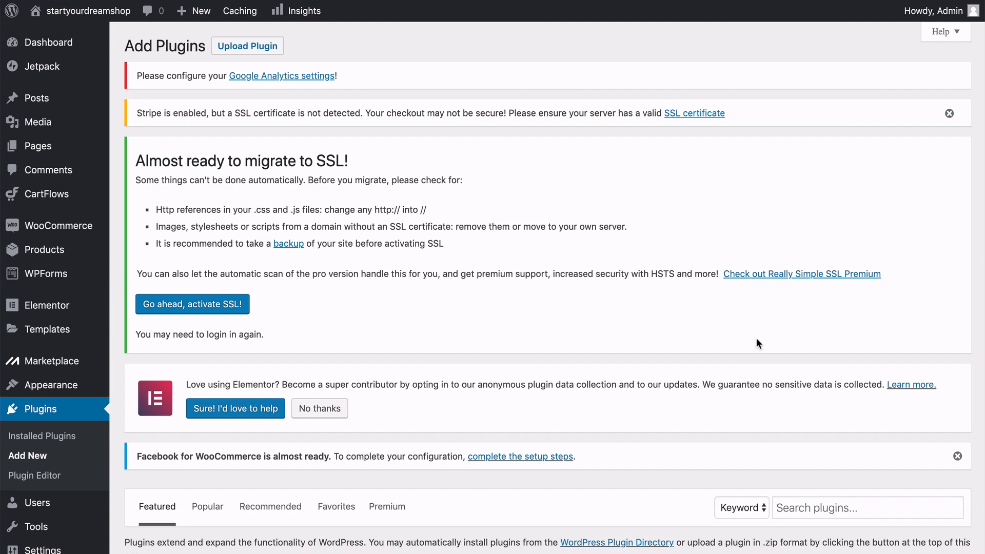
scroll(757, 338, down, 5)
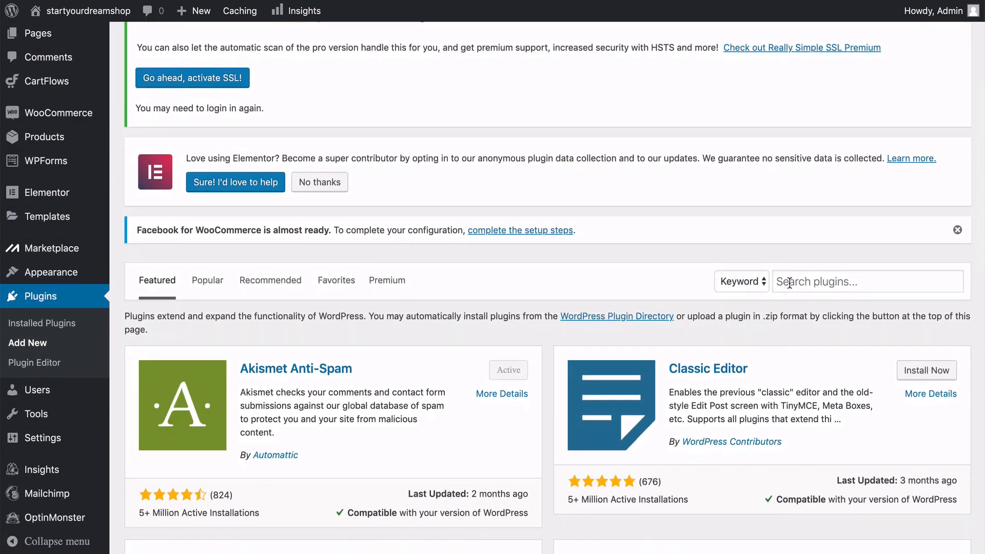
click(790, 283)
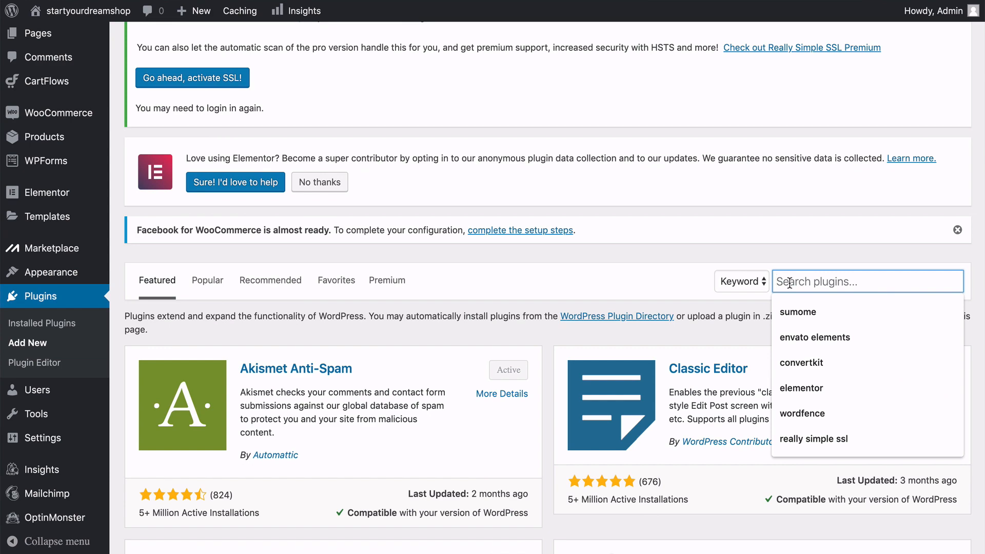
click(802, 413)
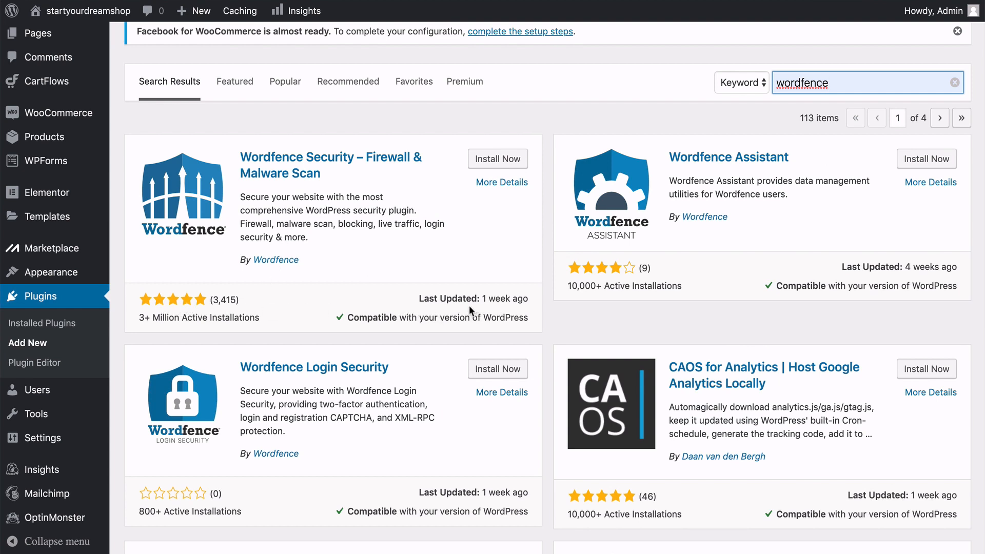
Install and activate the Wordfence Security – Firewall & Malware Scan plugin.
click(487, 164)
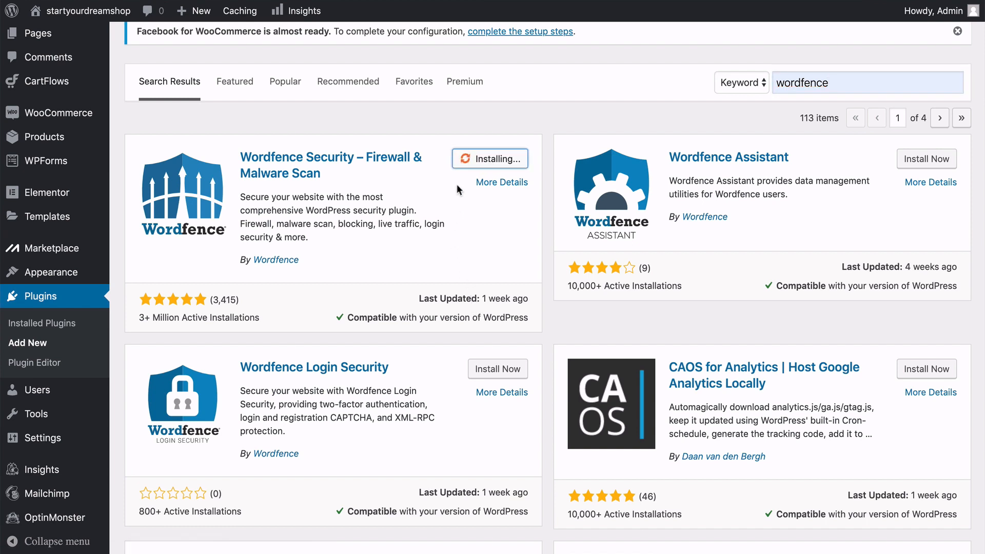
click(499, 165)
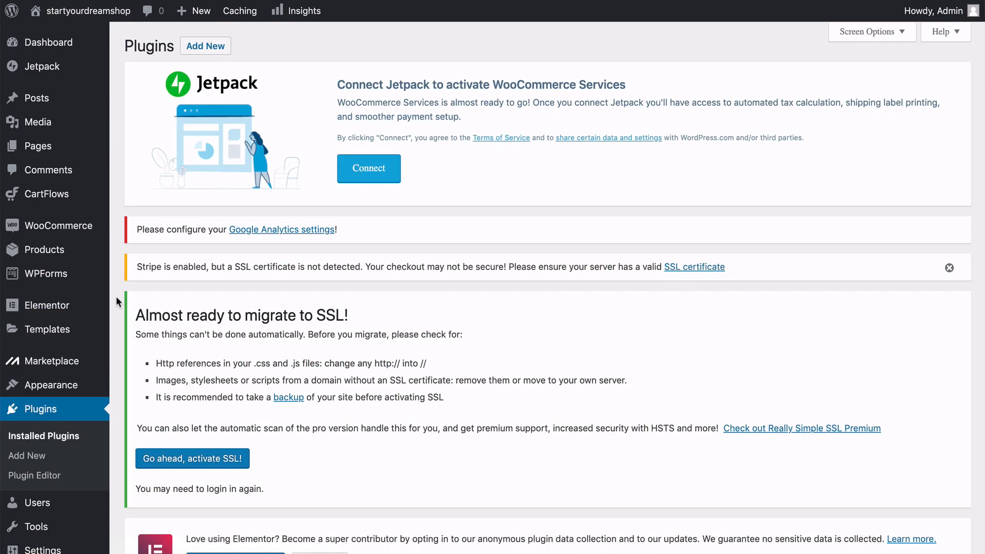
scroll(116, 296, down, 8)
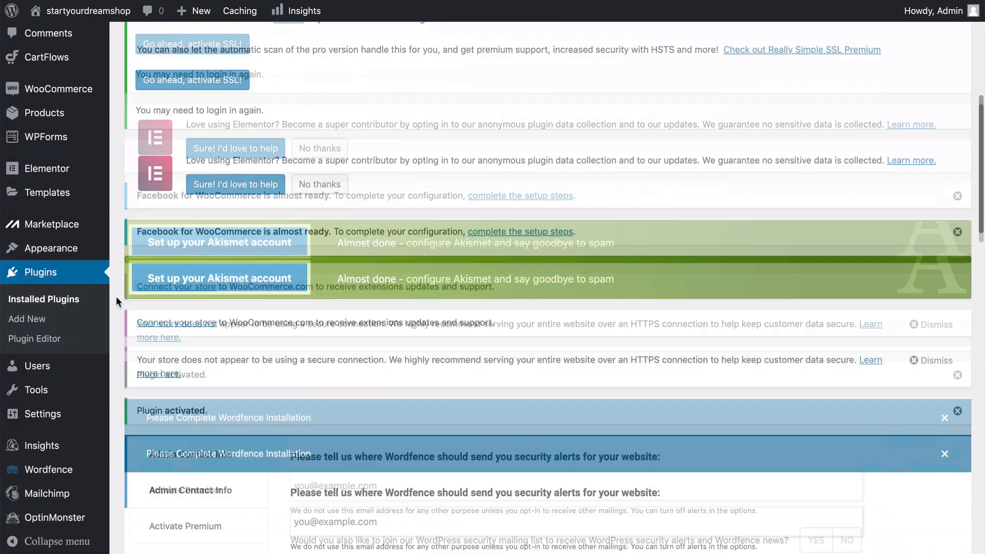
scroll(116, 297, down, 4)
Complete the Wordfence installation by submitting the email address for security alerts and declining the premium licence.
mouse_move(61, 468)
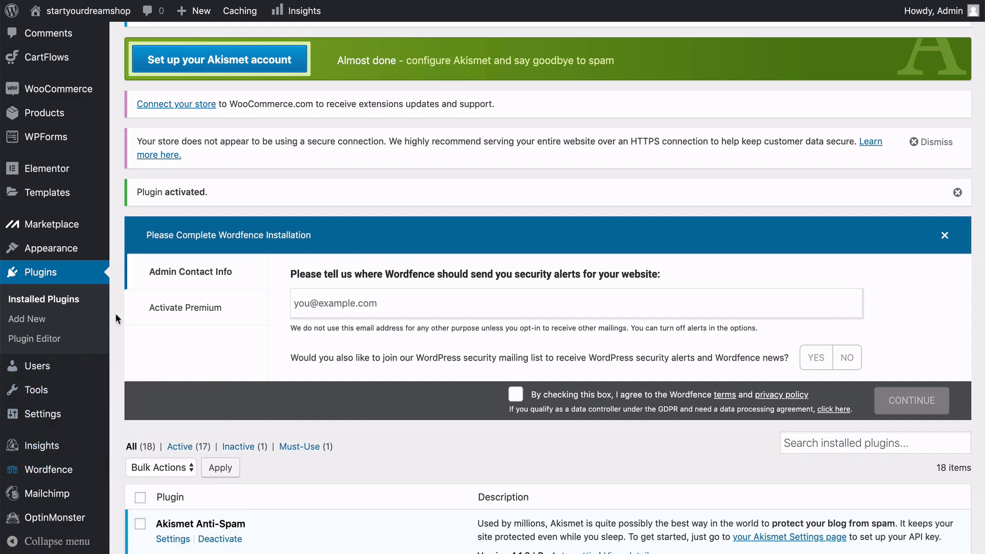
scroll(115, 313, up, 10)
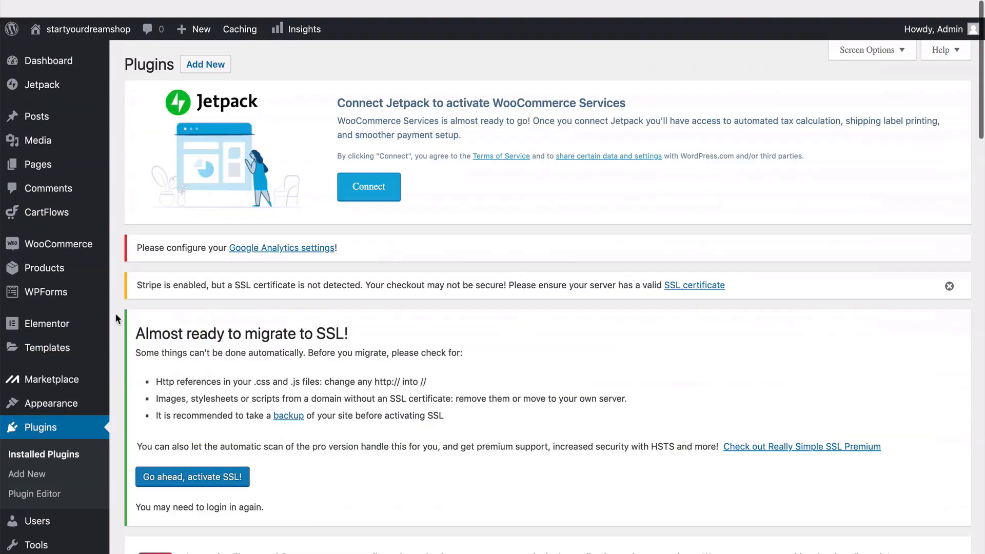
scroll(116, 318, down, 10)
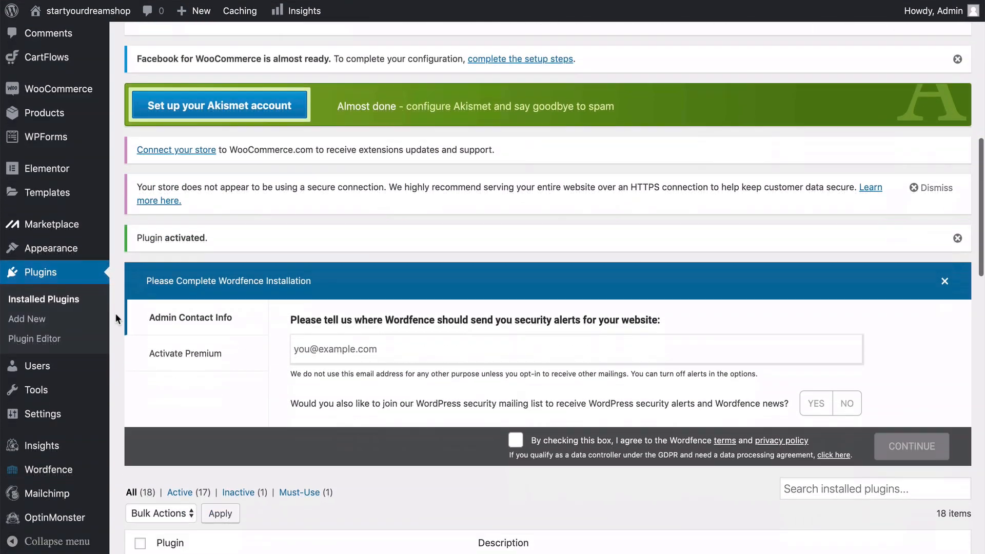
scroll(115, 313, down, 3)
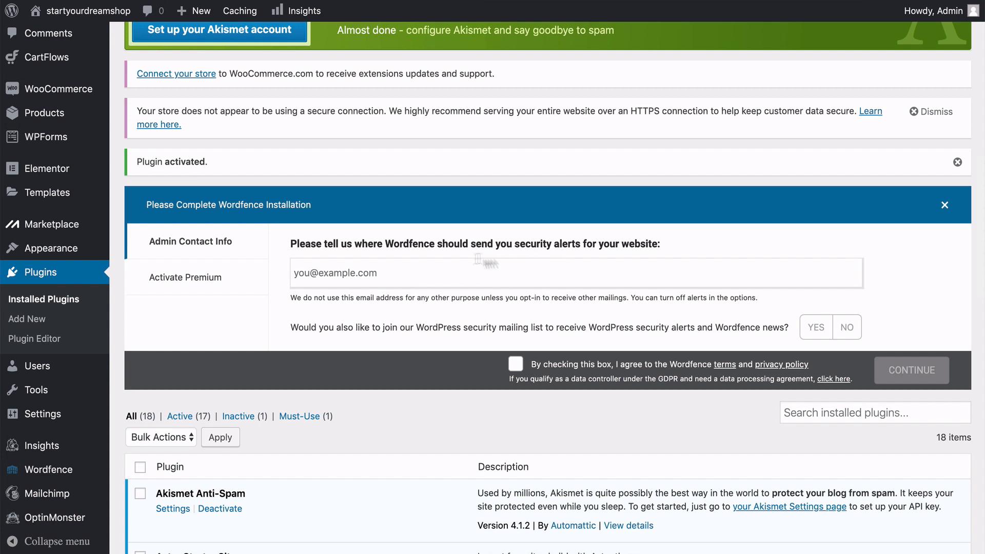
click(384, 272)
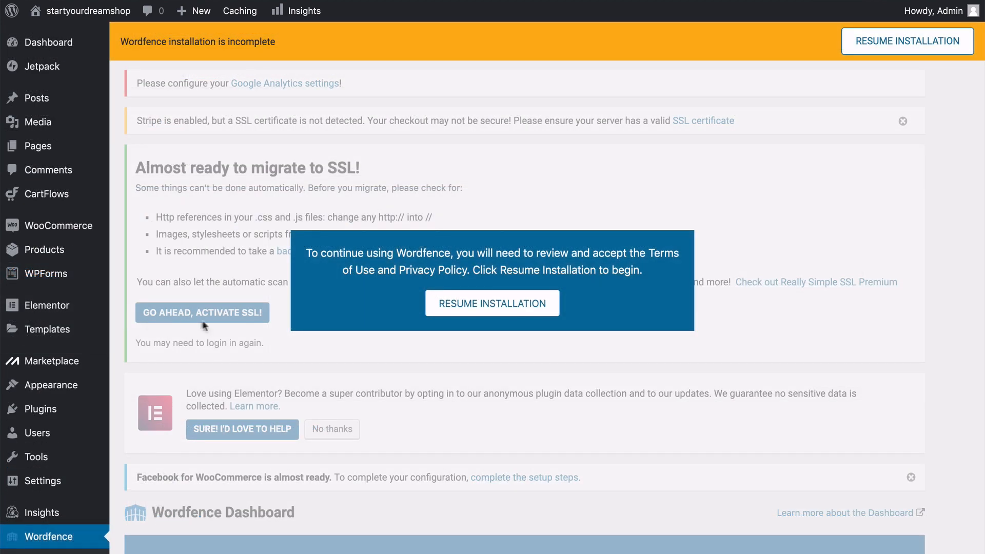
click(490, 306)
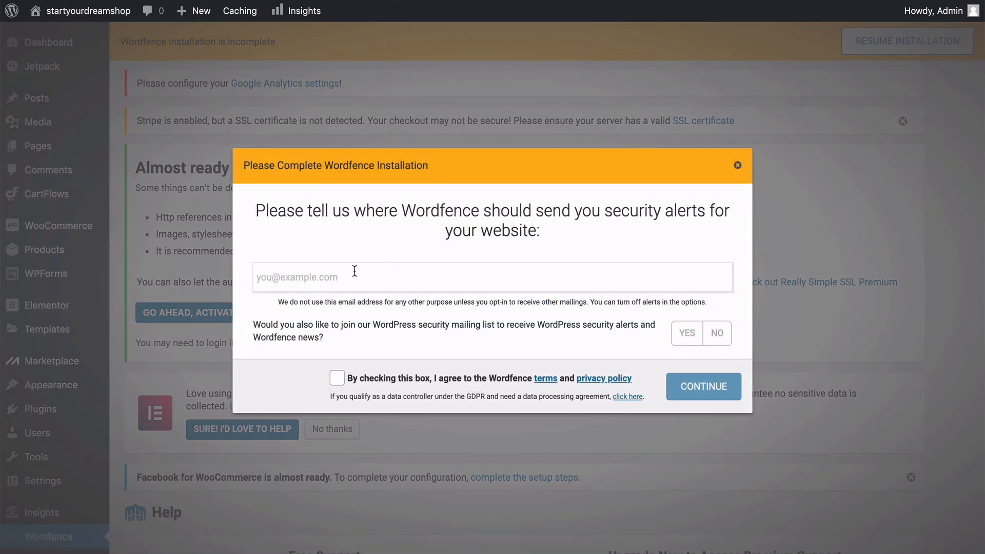
click(343, 277)
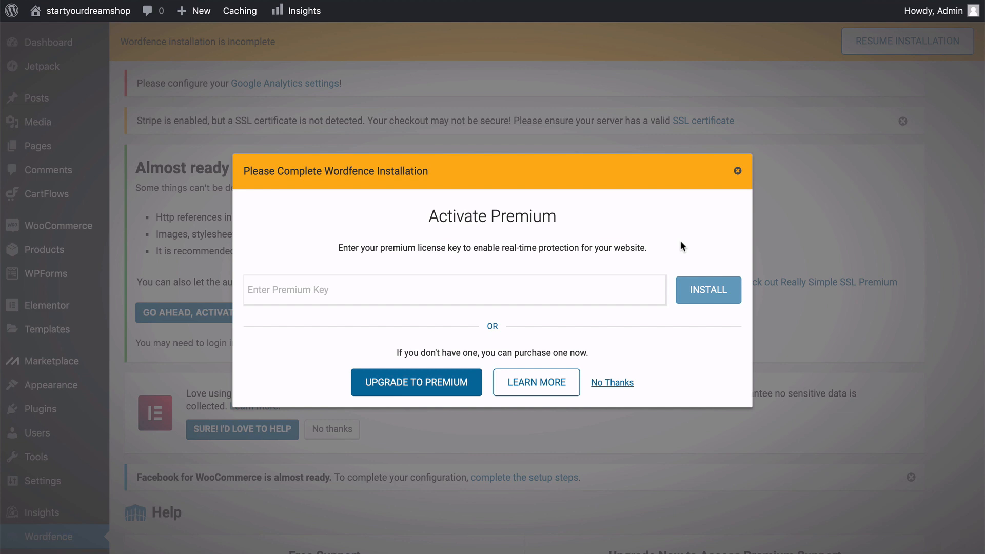
click(612, 384)
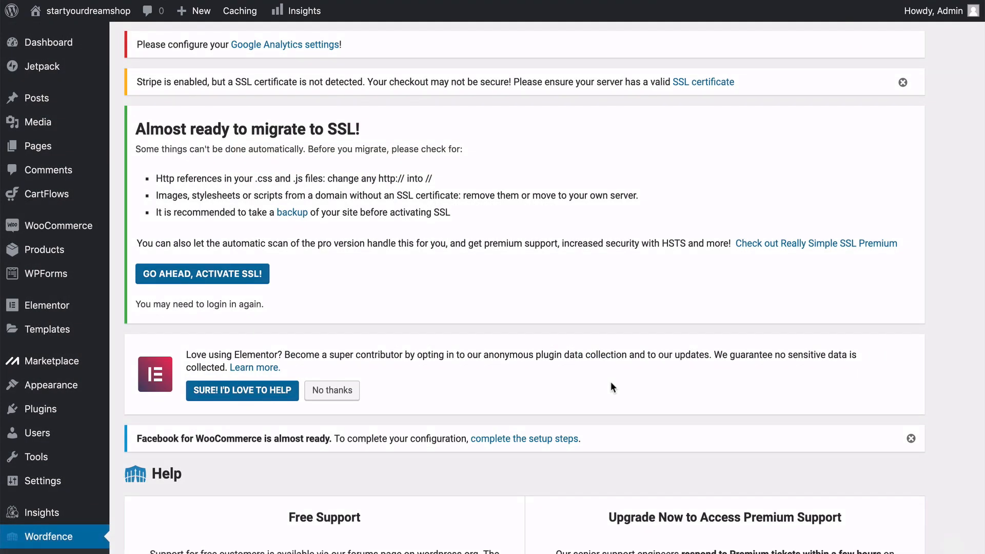
Examine the Wordfence Help page's support options and its documentation topics, from Wordfence Central to Site Cleaning and Security Audits.
scroll(946, 255, down, 9)
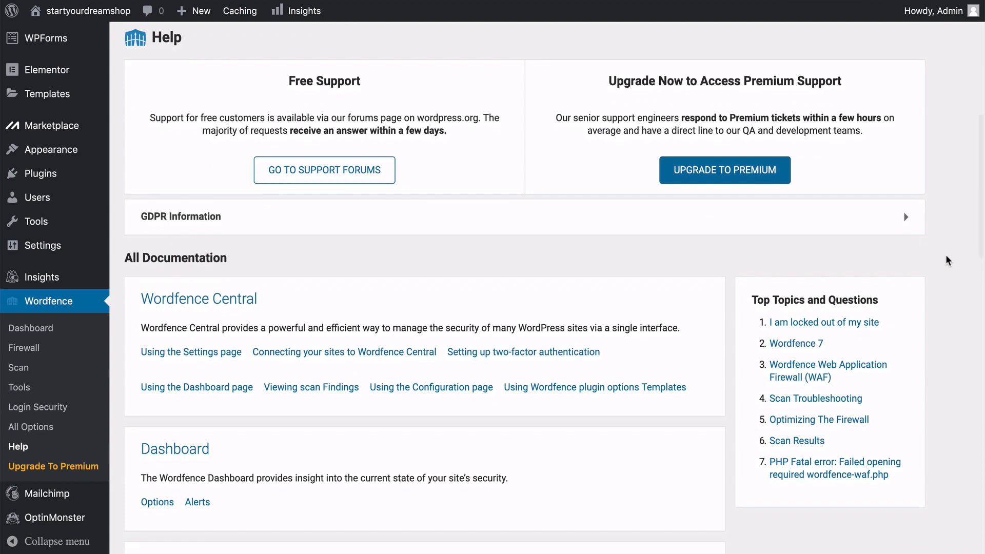
scroll(947, 254, down, 3)
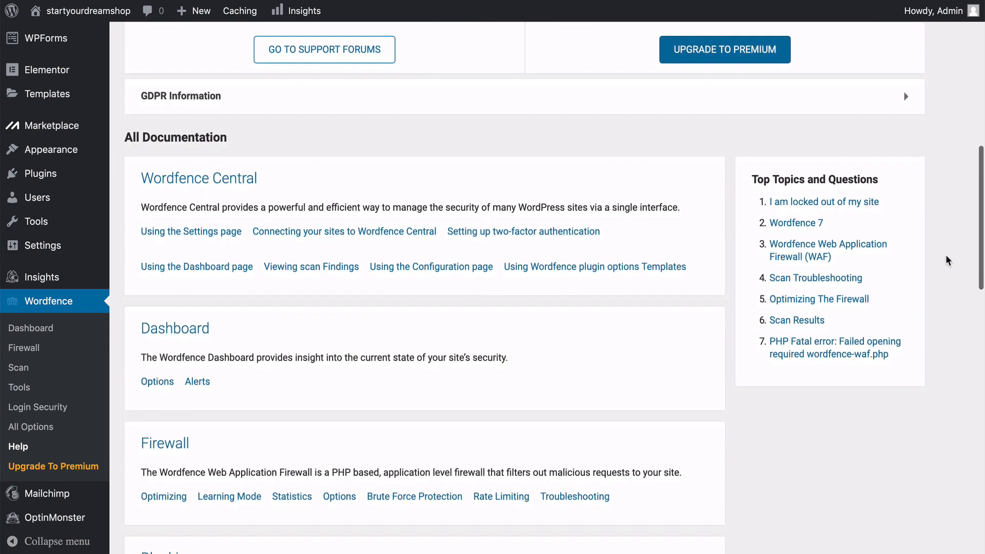
scroll(947, 254, down, 1)
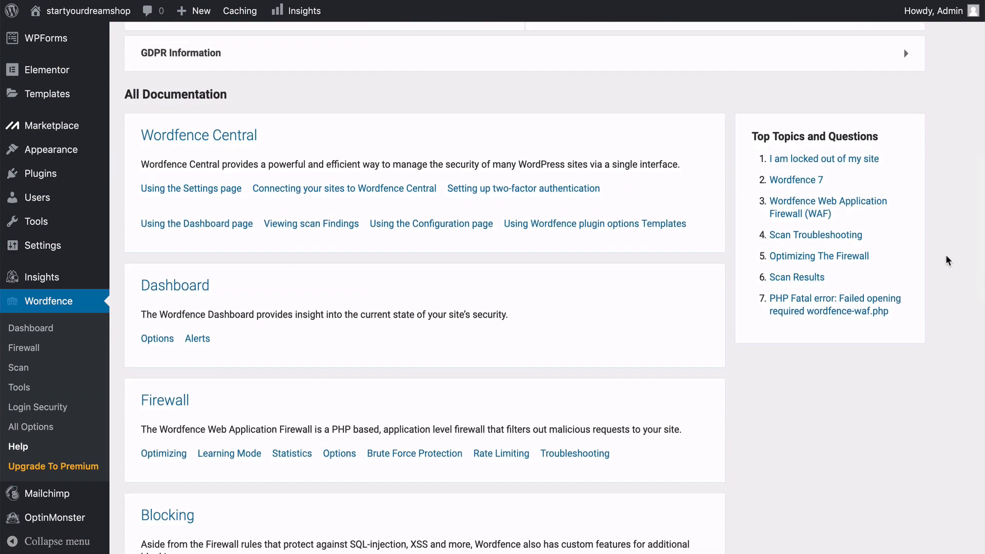
scroll(946, 255, down, 5)
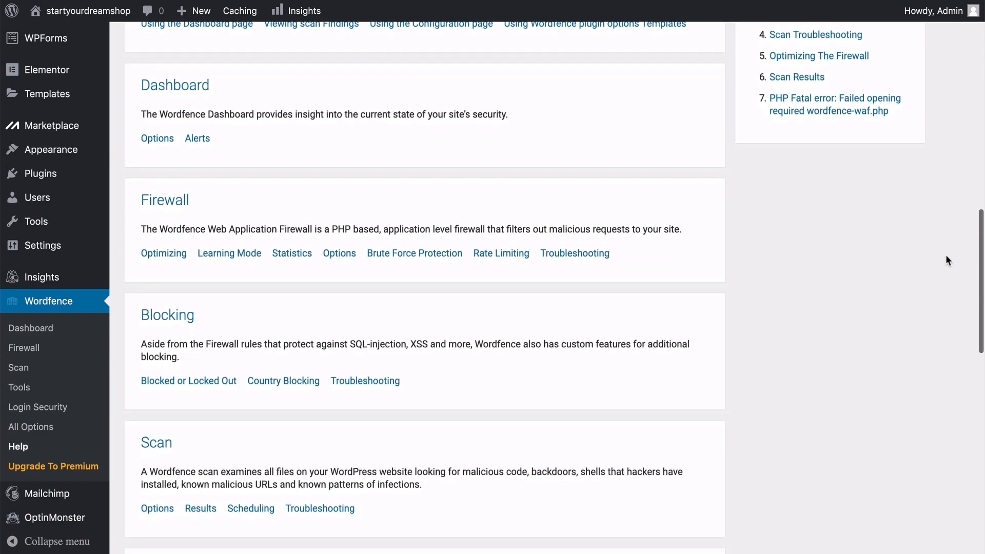
scroll(946, 257, down, 5)
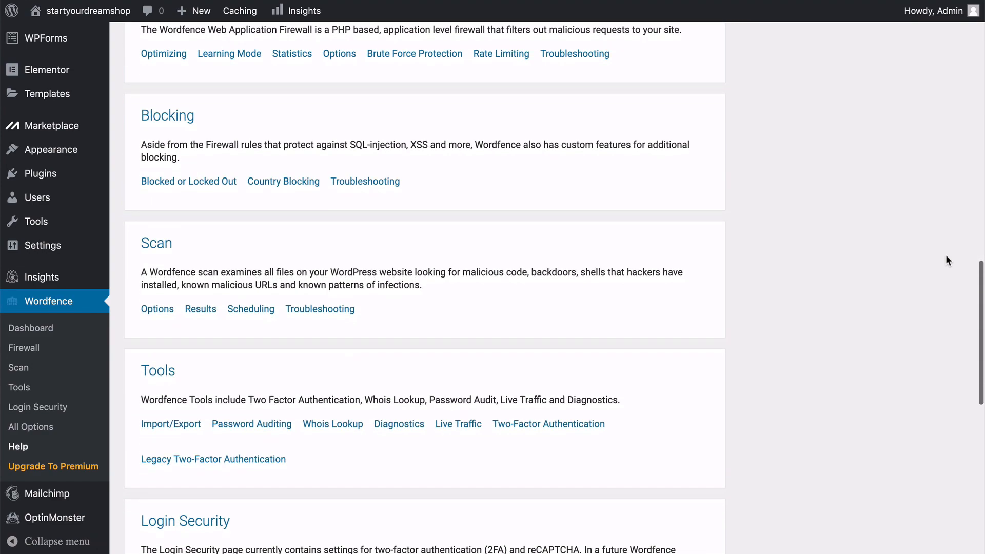
scroll(946, 255, down, 2)
scroll(947, 254, down, 2)
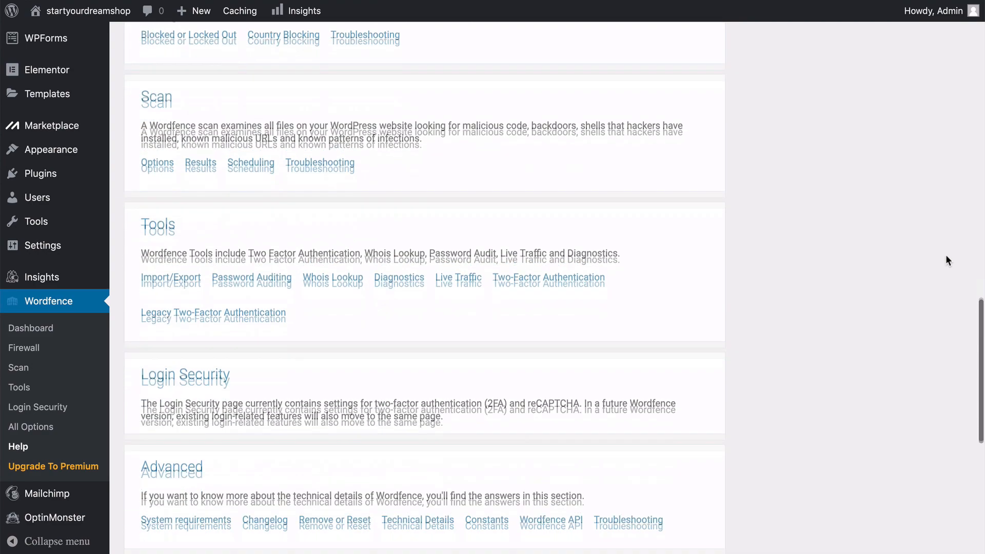
scroll(946, 255, down, 2)
scroll(947, 255, down, 4)
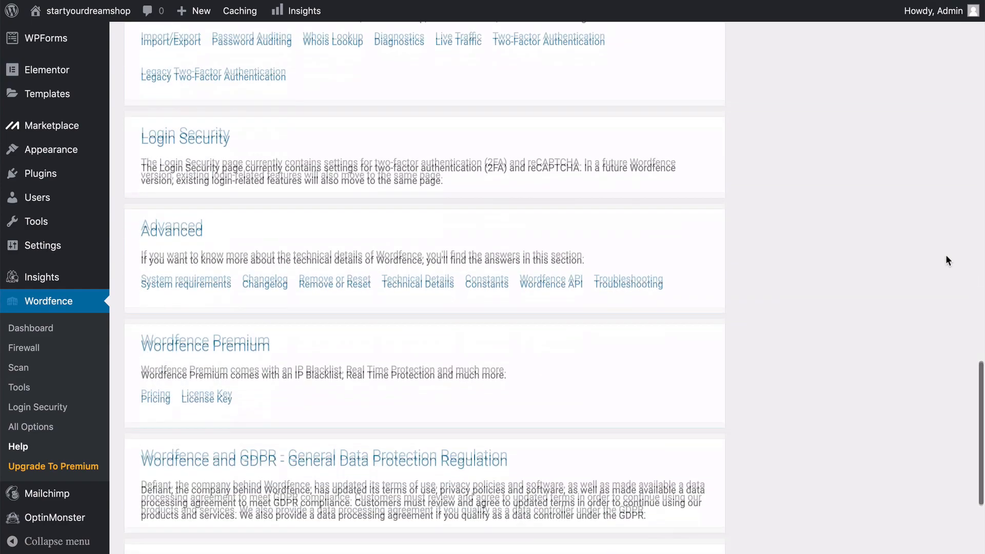
scroll(946, 254, up, 10)
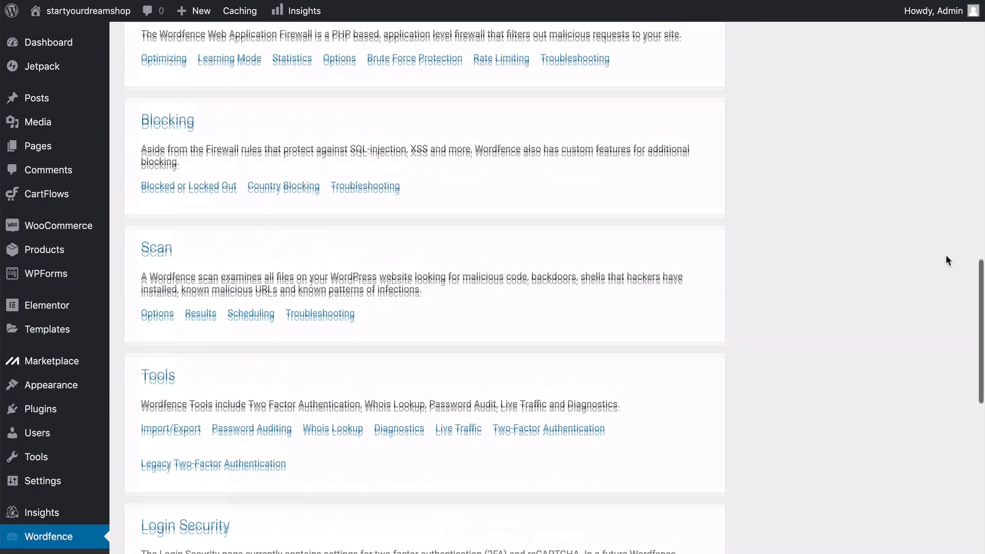
scroll(946, 257, up, 10)
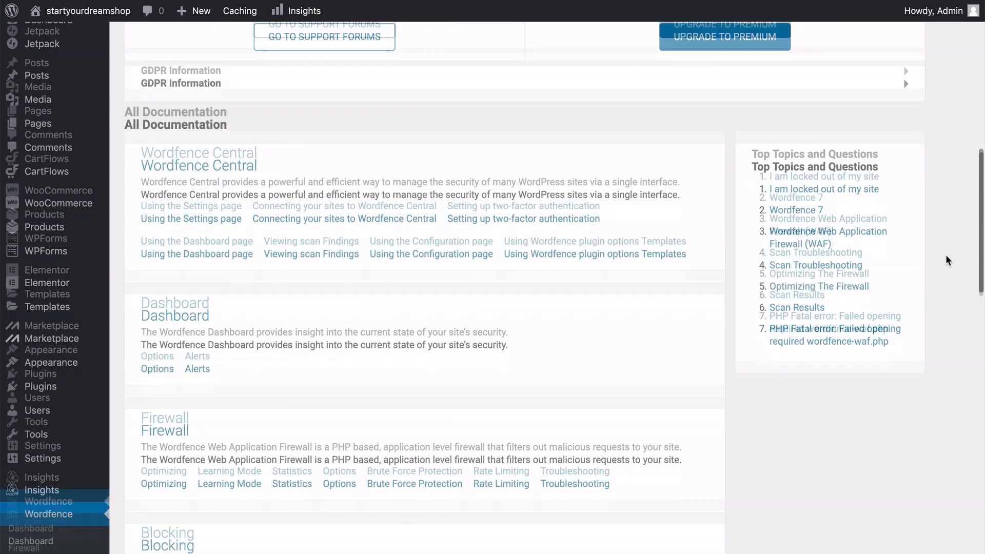
scroll(946, 256, down, 14)
scroll(946, 255, up, 20)
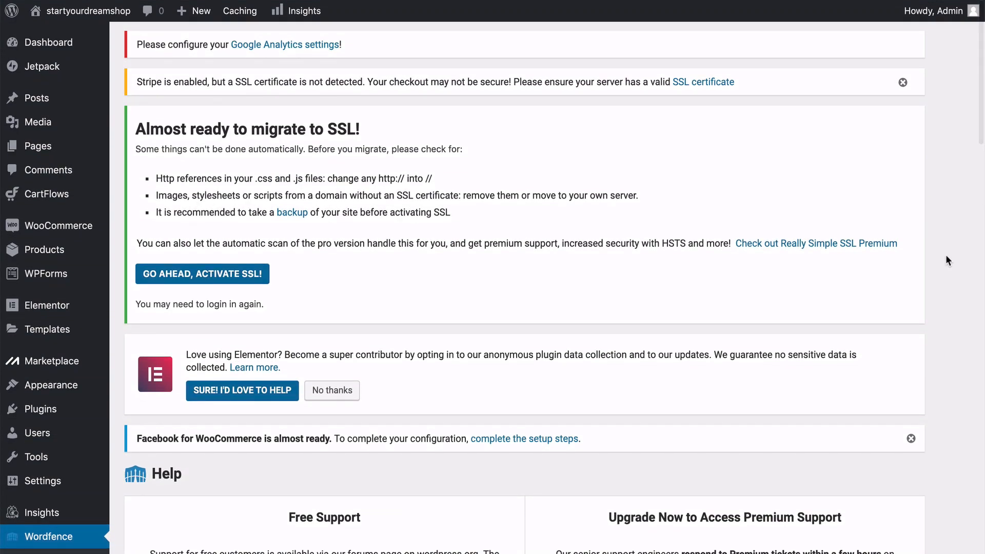
scroll(946, 255, down, 10)
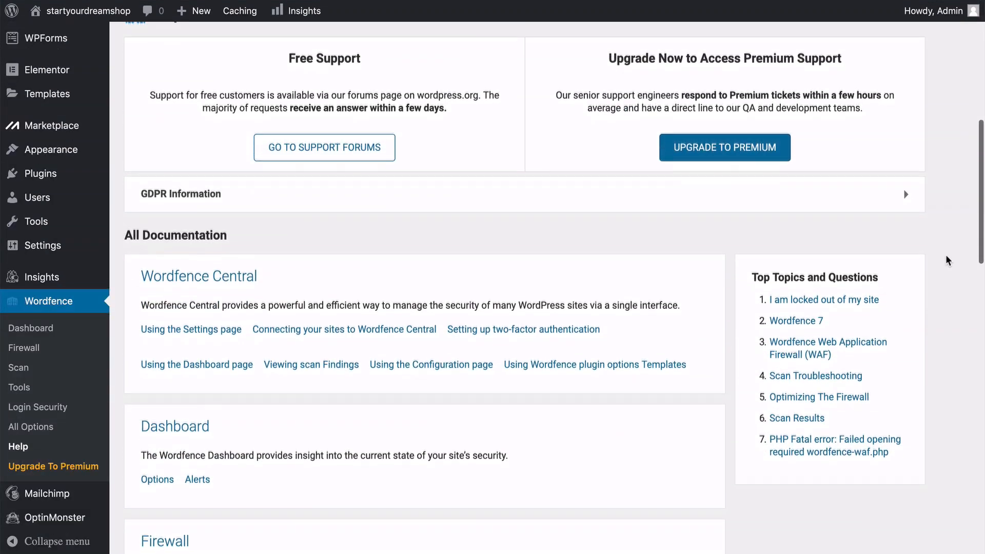
scroll(946, 257, down, 20)
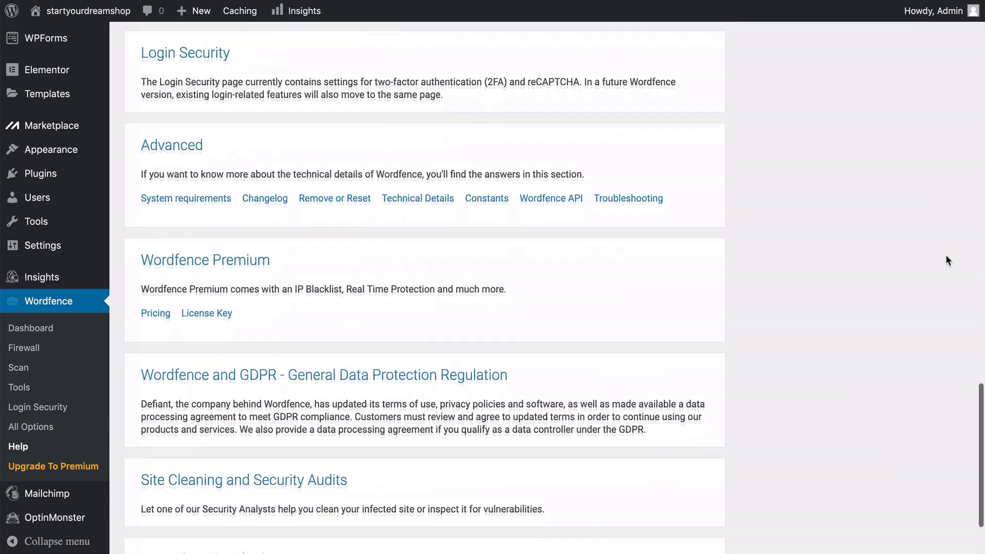
scroll(946, 255, down, 4)
scroll(946, 254, up, 20)
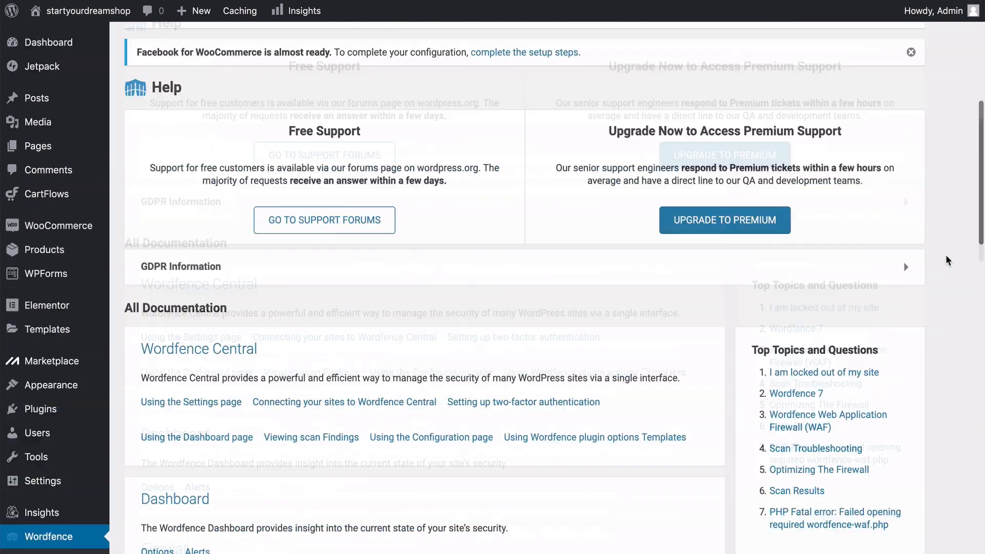
scroll(946, 254, up, 8)
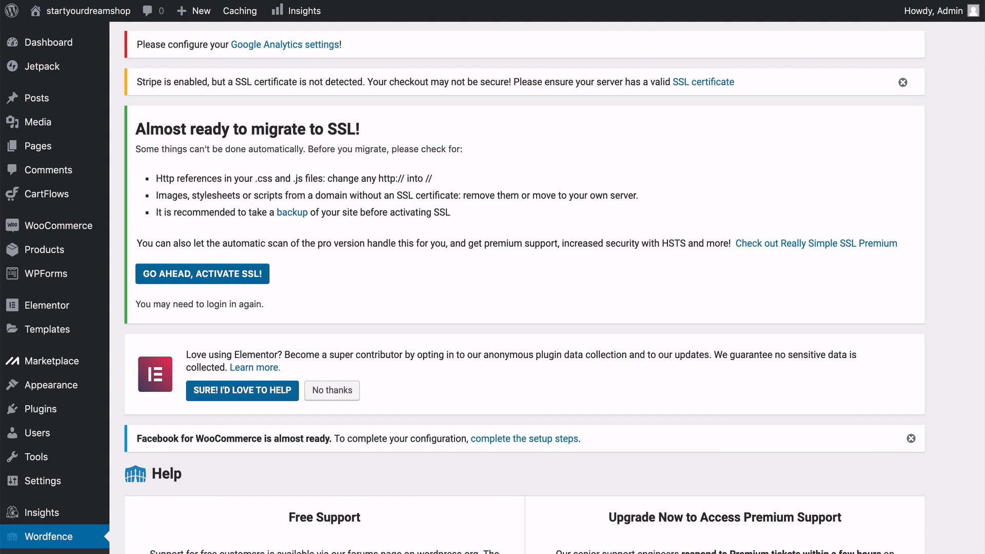
scroll(513, 287, down, 7)
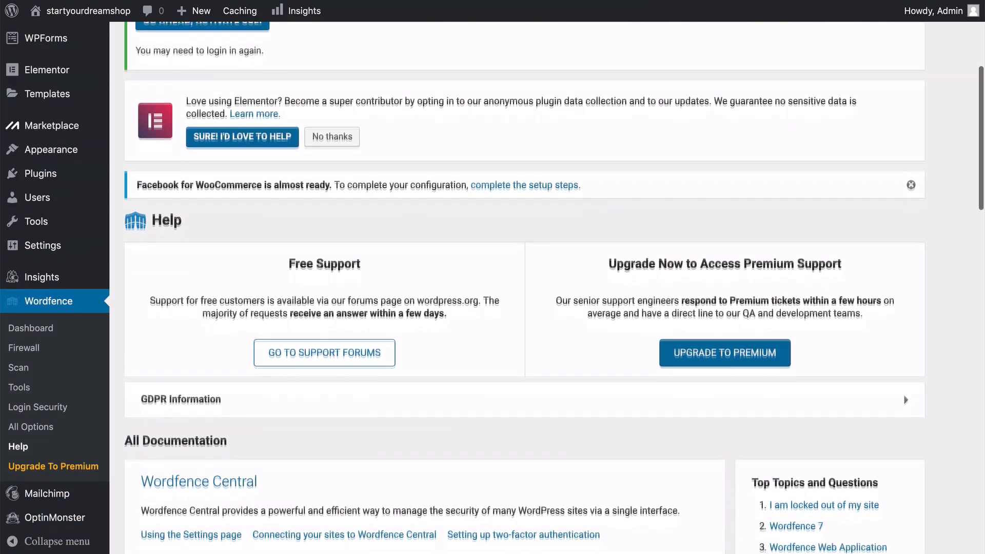
scroll(513, 287, down, 4)
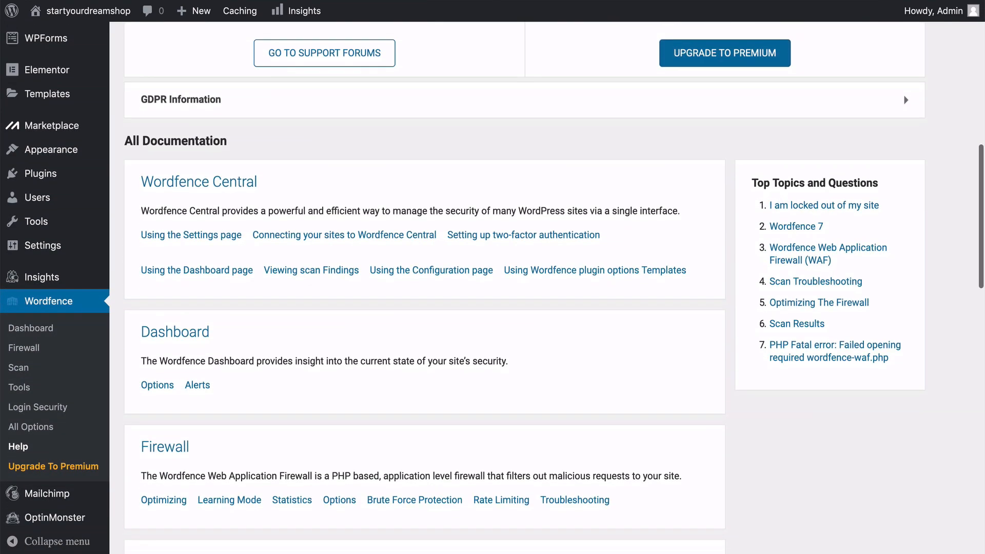
scroll(513, 287, down, 3)
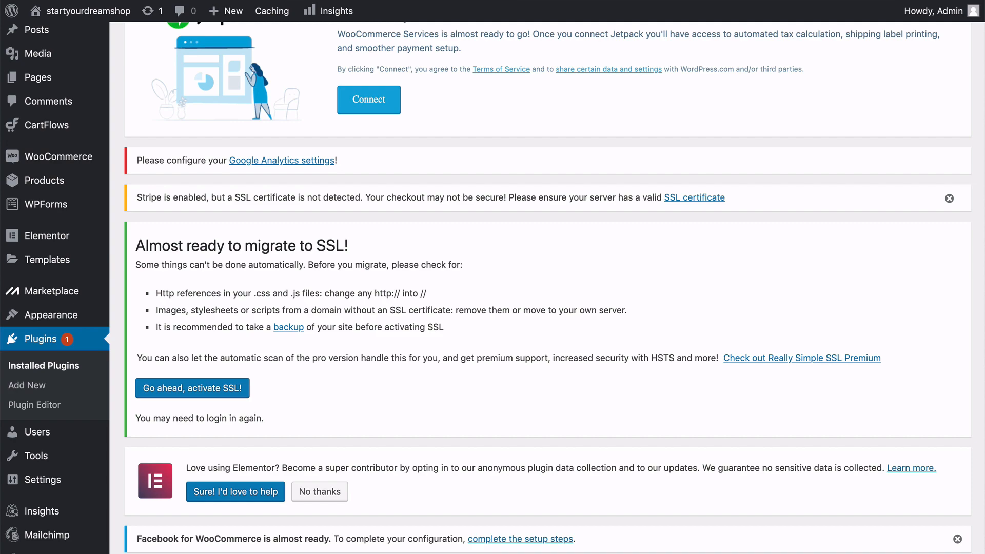
scroll(546, 287, up, 2)
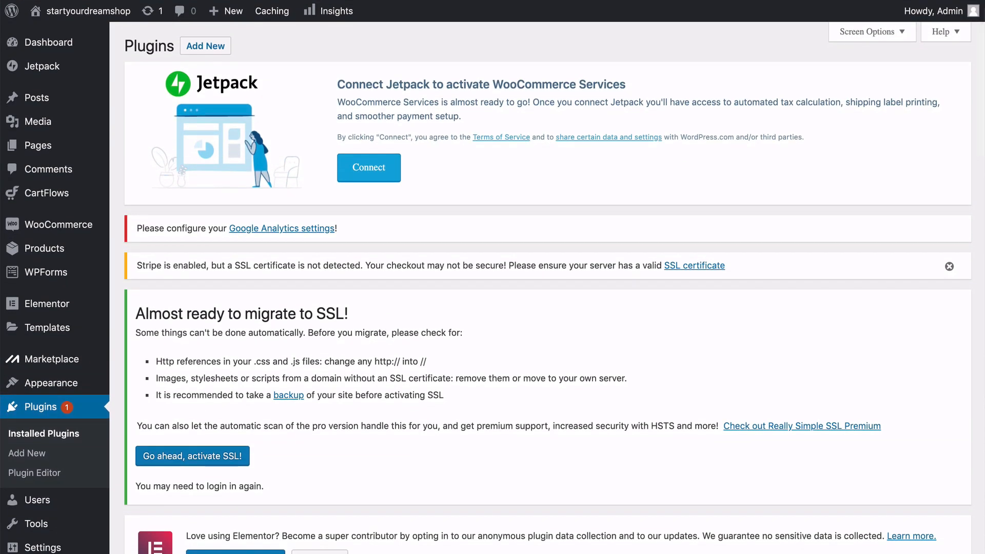
scroll(547, 288, down, 6)
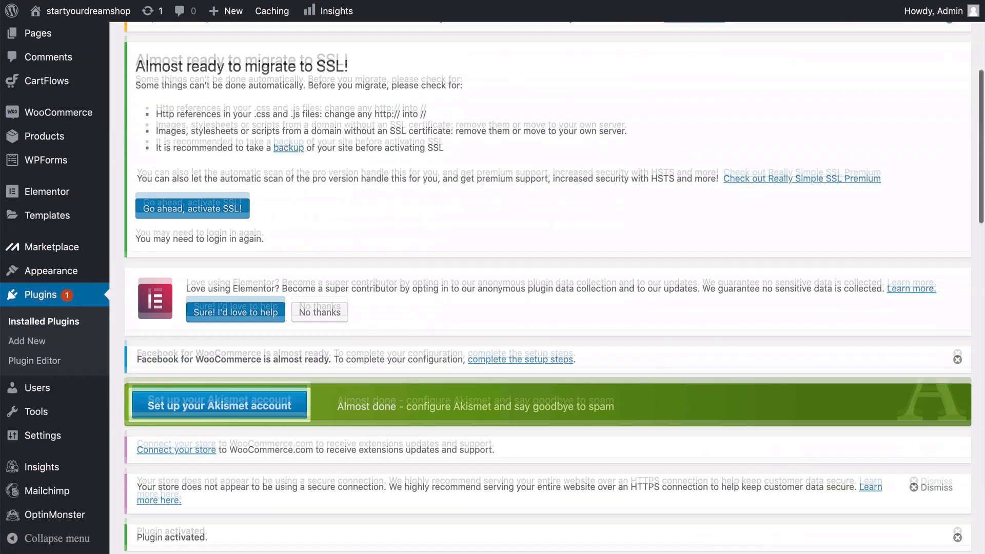
scroll(546, 288, up, 6)
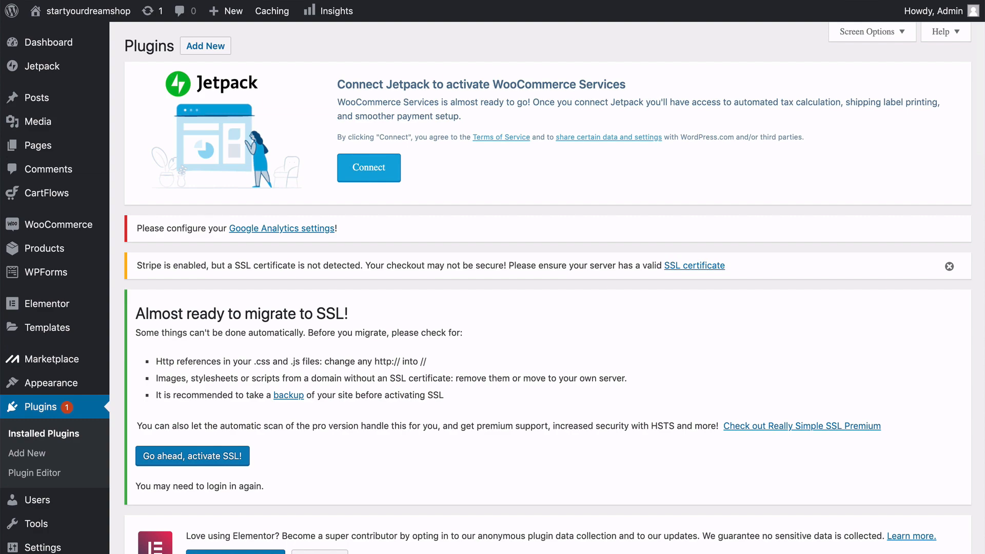
scroll(547, 287, down, 5)
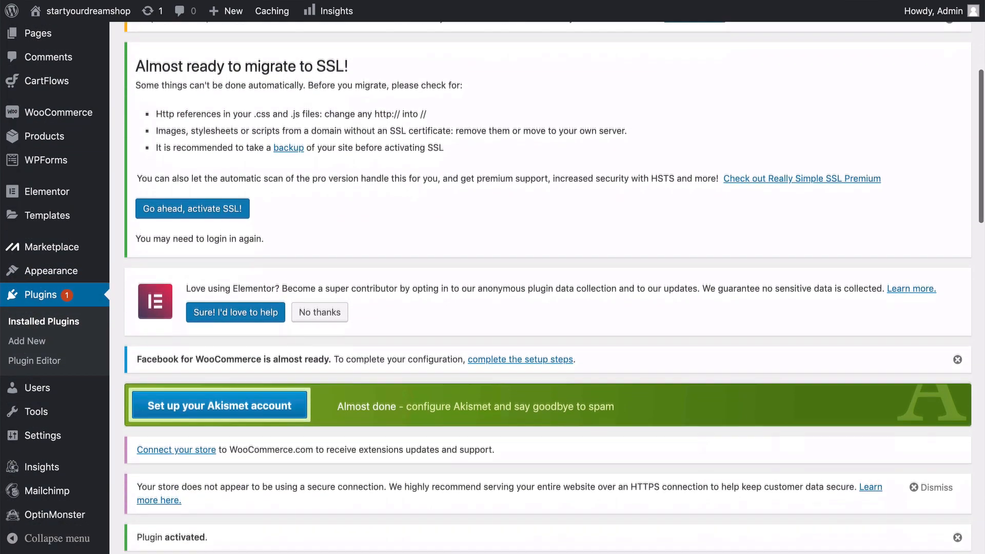
scroll(547, 287, up, 6)
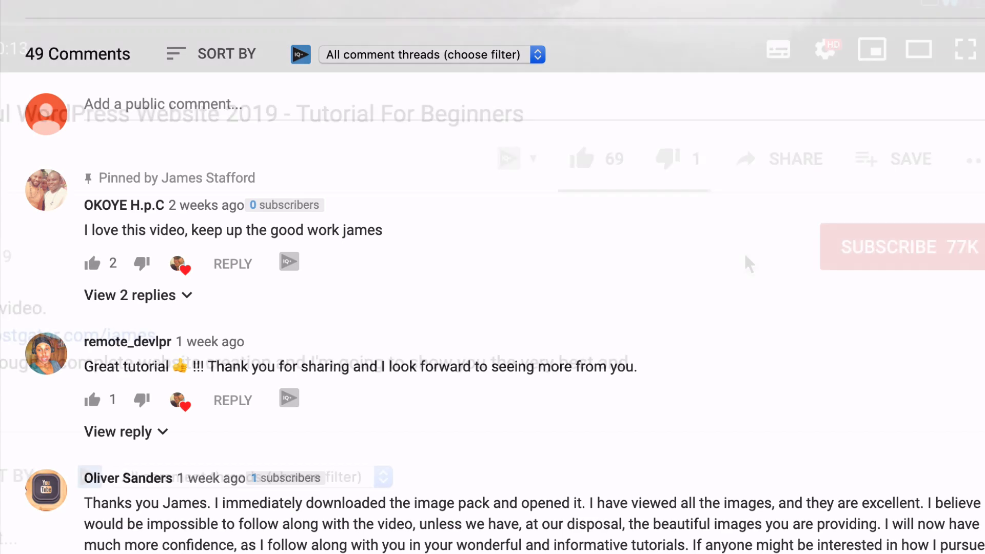
On YouTube, like the WordPress Website 2019 tutorial for beginners and subscribe to the channel that published it.
click(556, 163)
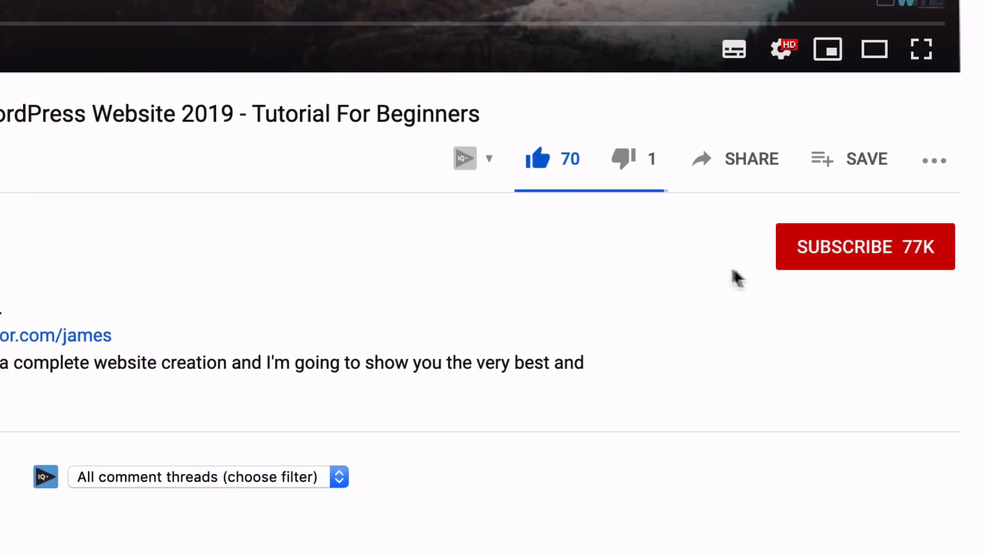
click(886, 266)
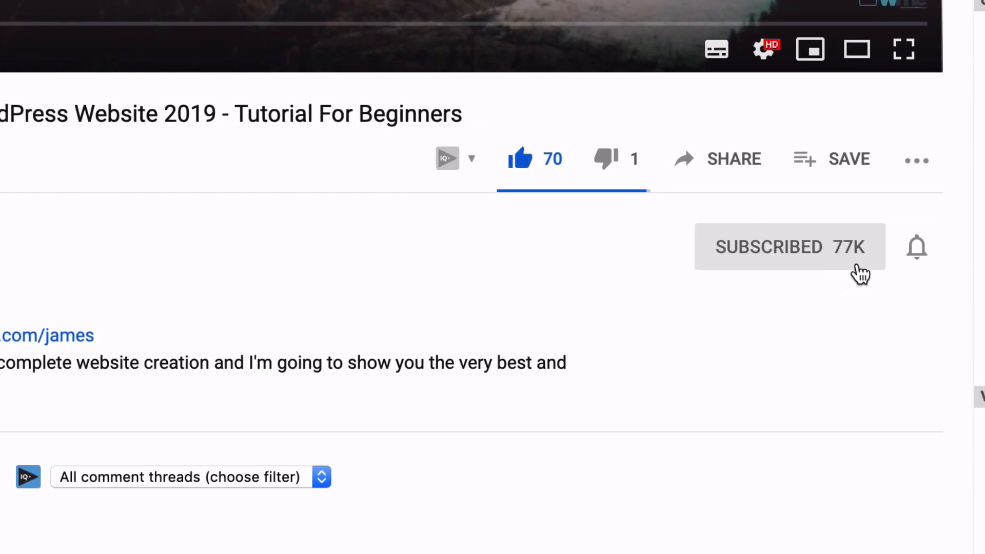